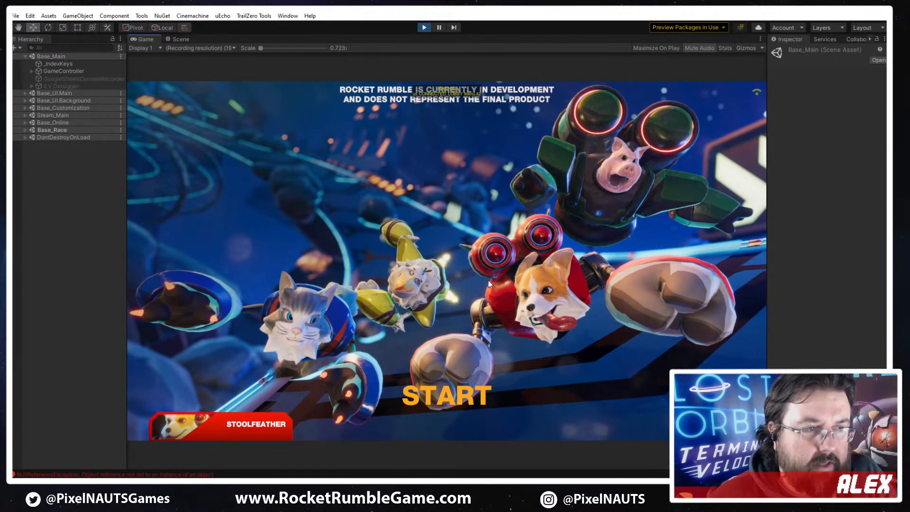
Enter the game's main menu and start a race in Local Play mode
key(Return)
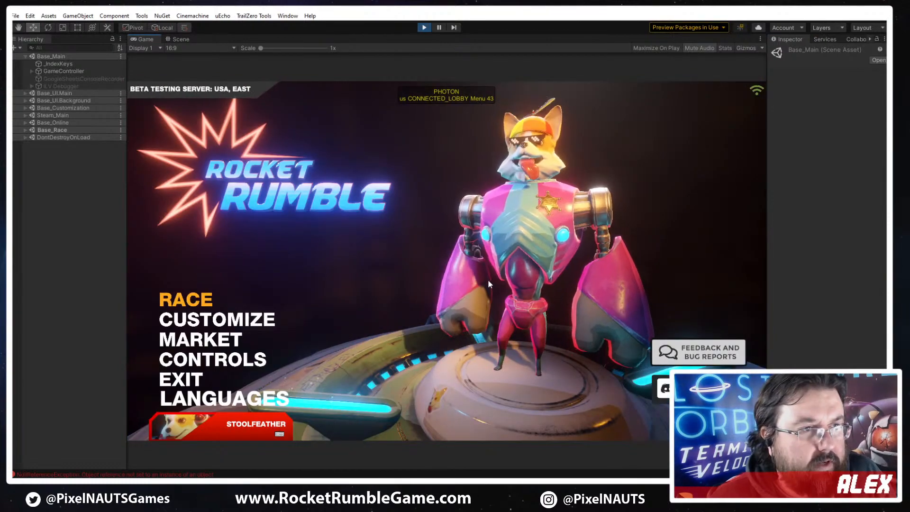
key(Return)
key(Right)
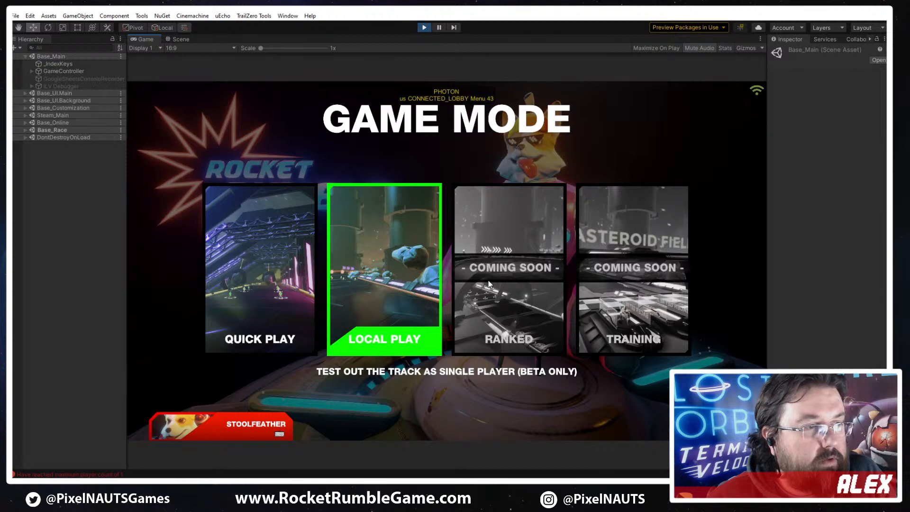
key(Return)
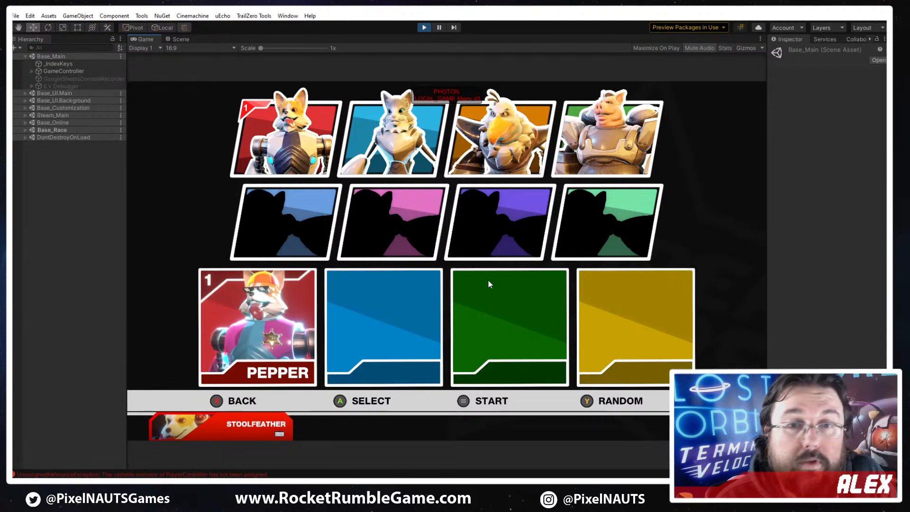
Choose Pepper as the racer and vote for the Processing Plant track
key(Return)
key(Return)
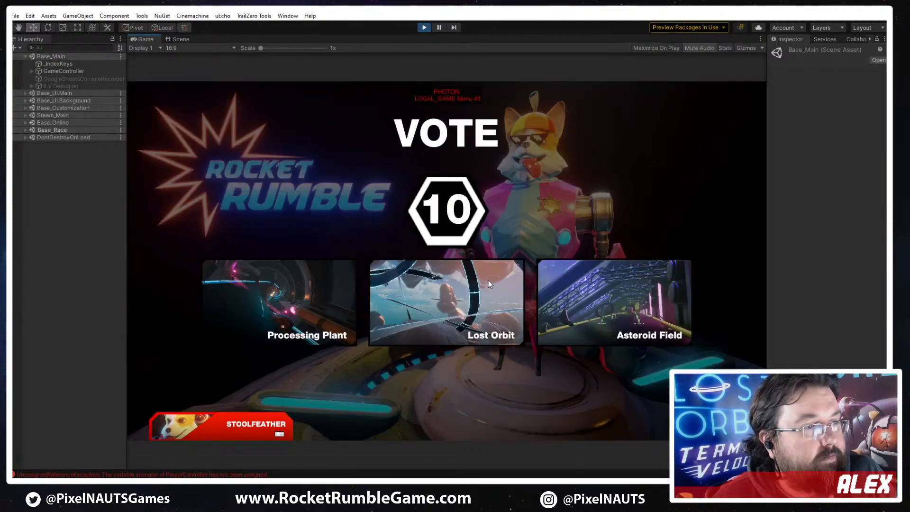
key(Left)
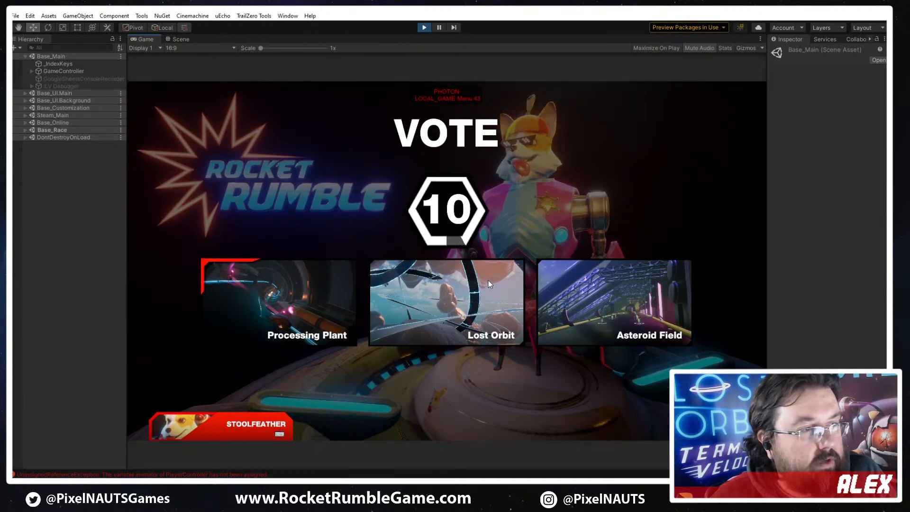
key(Return)
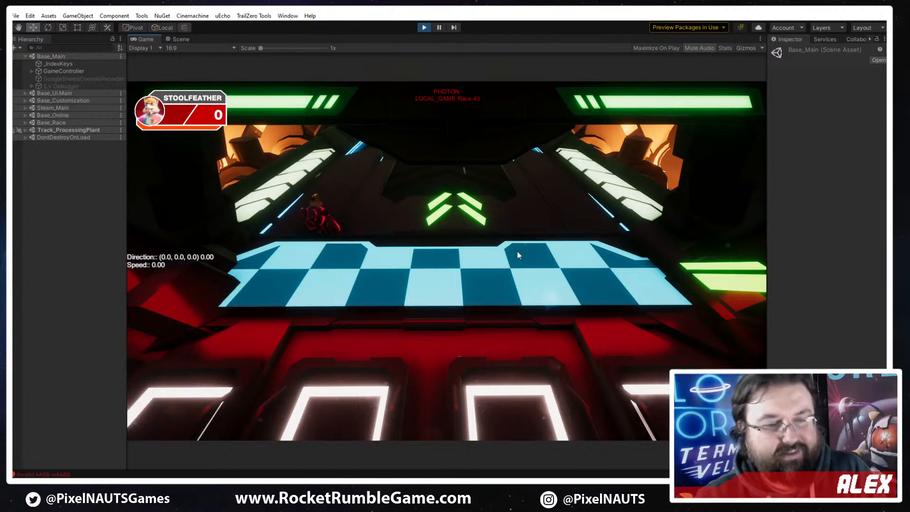
Race Pepper from the checkered start line along the blue-railed outdoor track, steering around the blocks and obstacles
key(d)
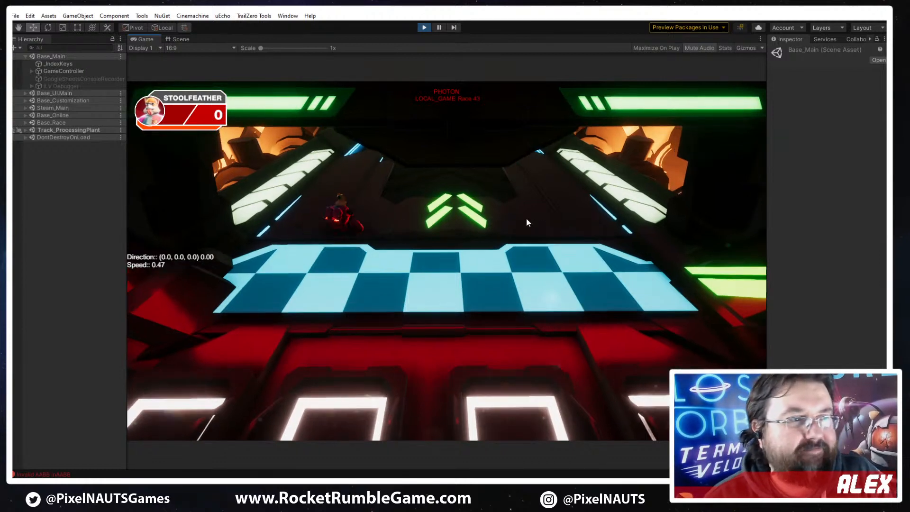
key(d)
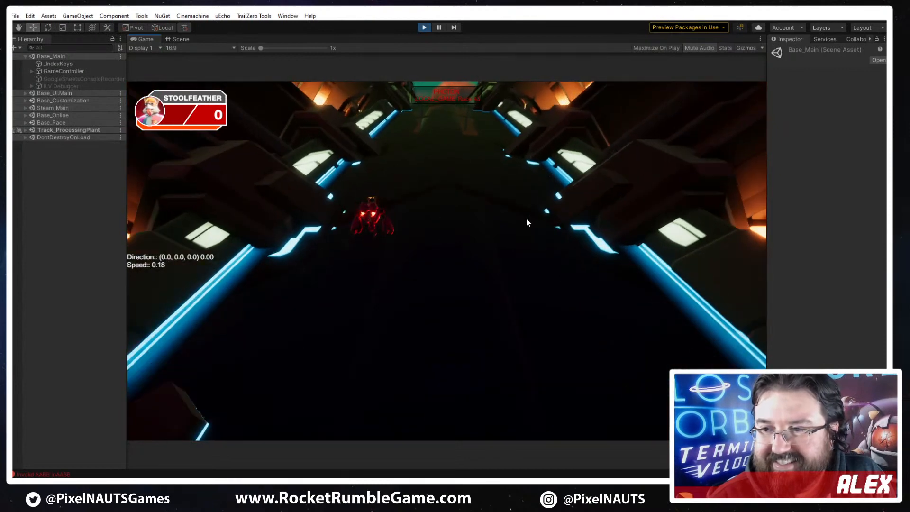
key(d)
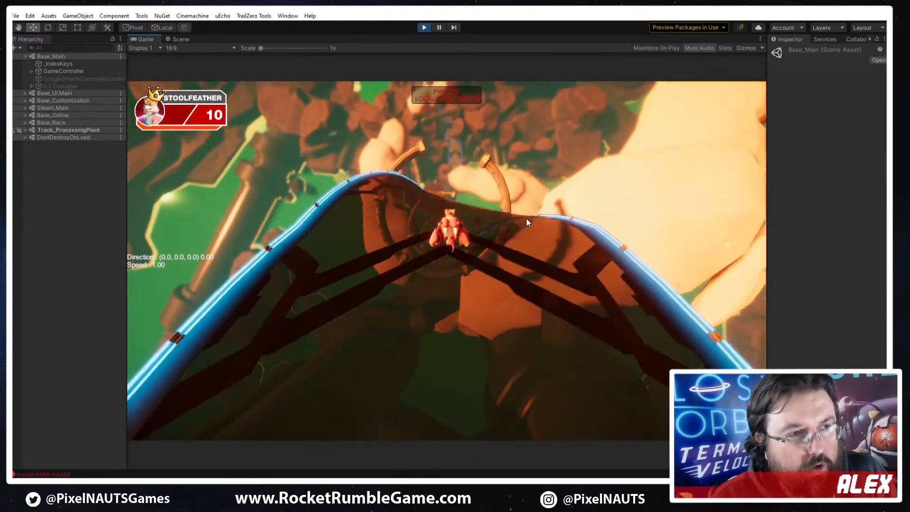
key(d)
key(a)
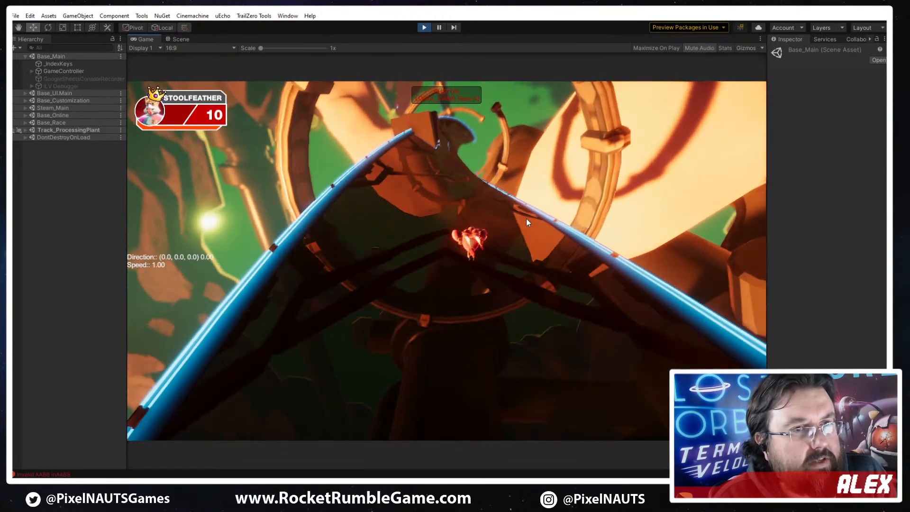
key(d)
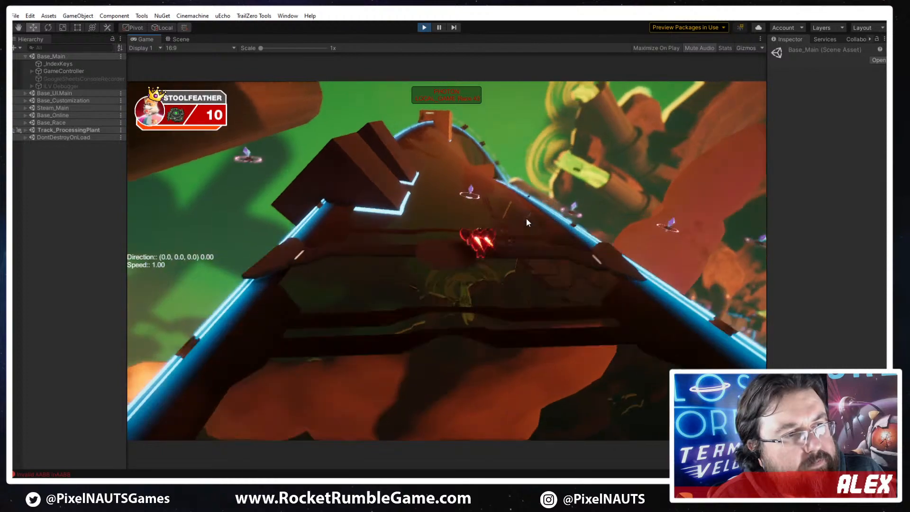
key(a)
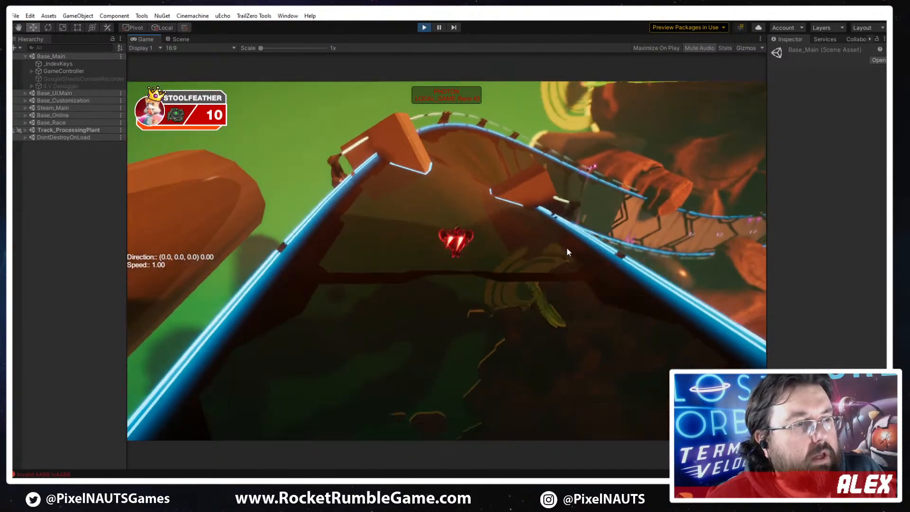
key(d)
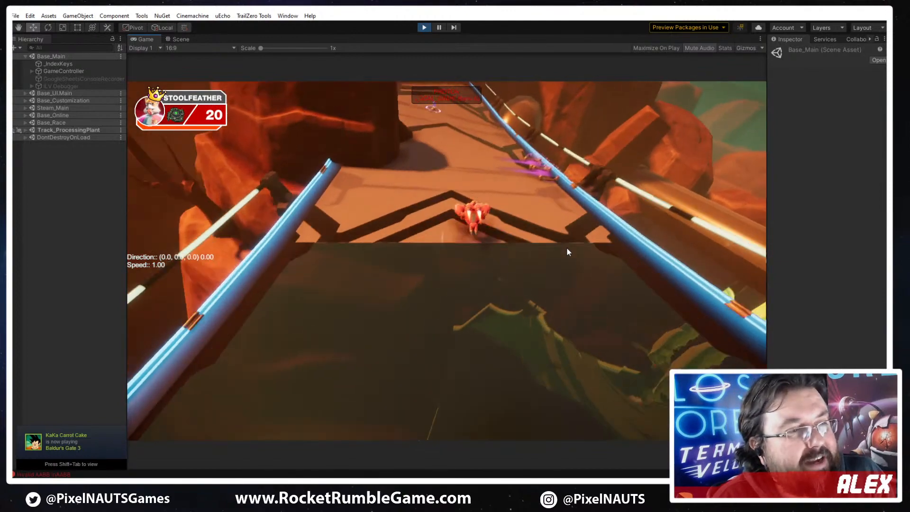
key(a)
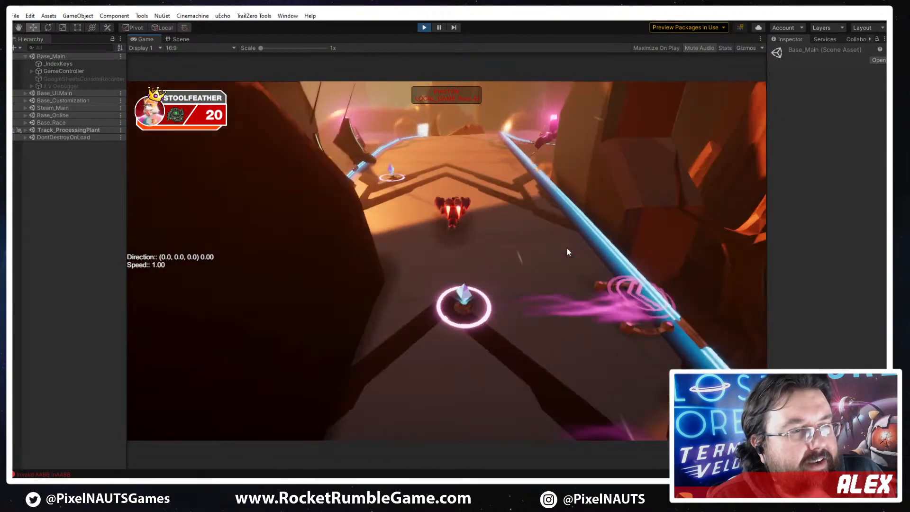
key(d)
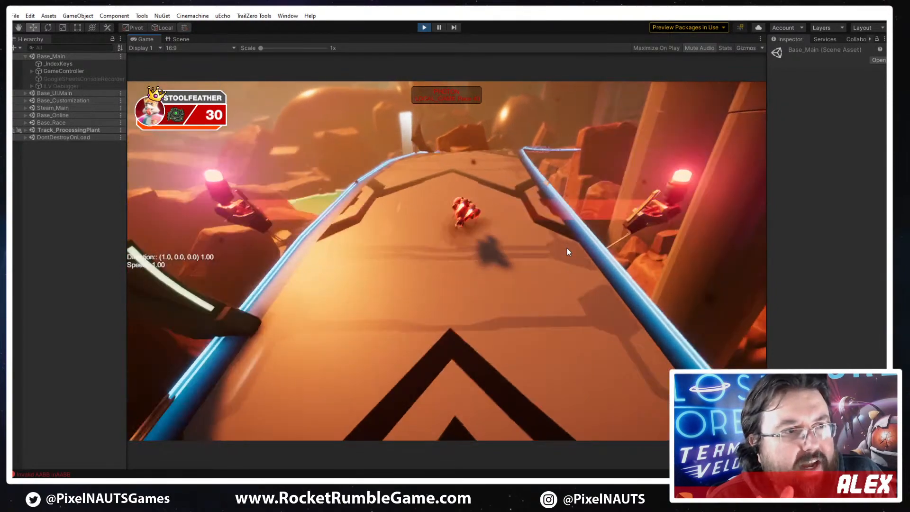
key(a)
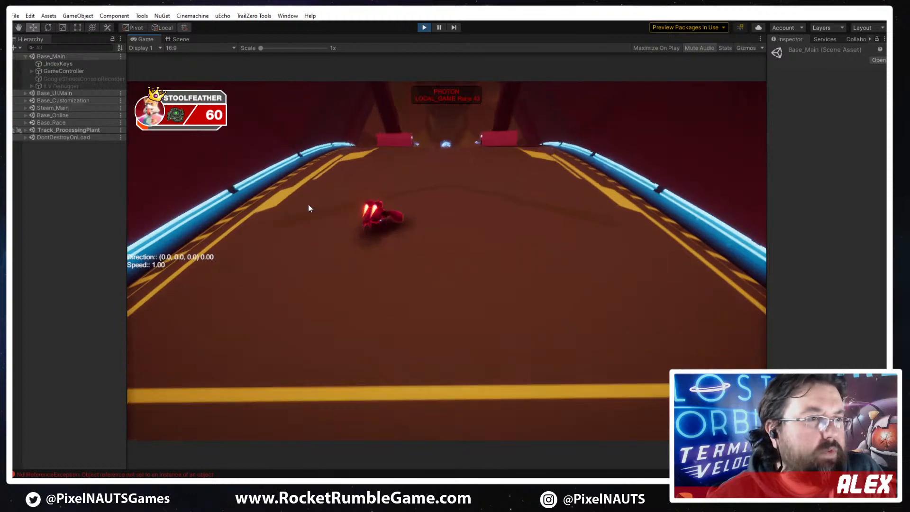
Check the rendering statistics of the running game and hide the overlay again
click(723, 49)
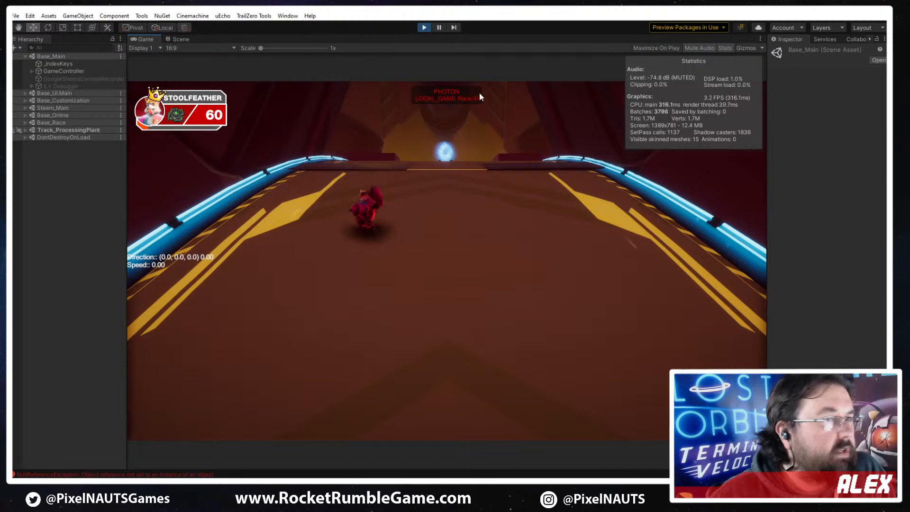
click(726, 49)
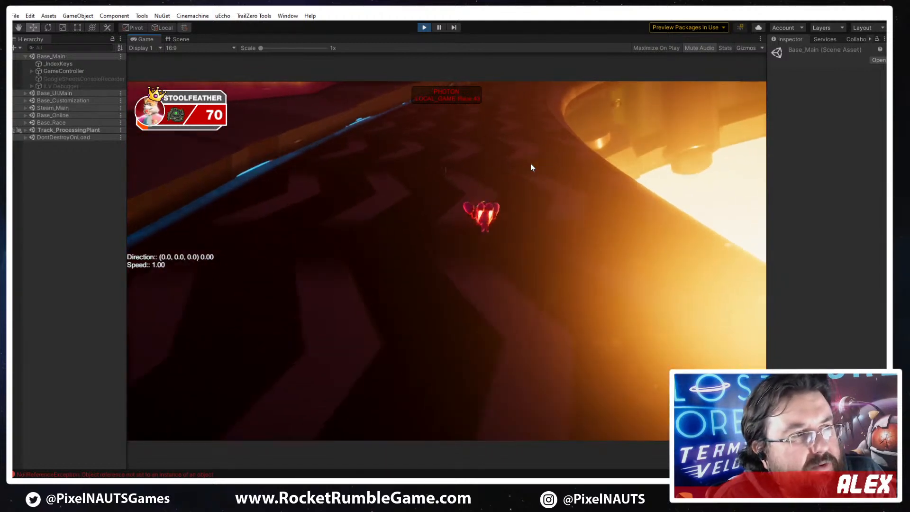
Steer the racer along the conveyor, between the glowing pillars and through the red tunnel of the Processing Plant
key(a)
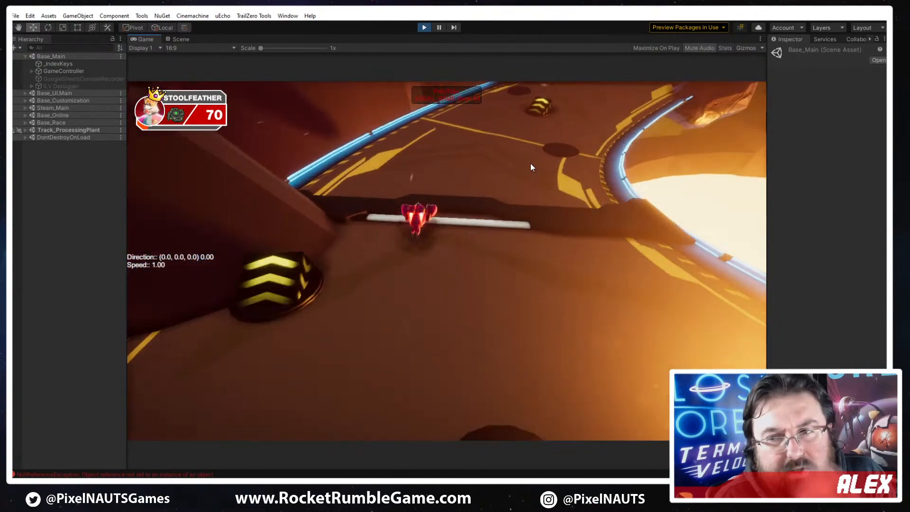
key(d)
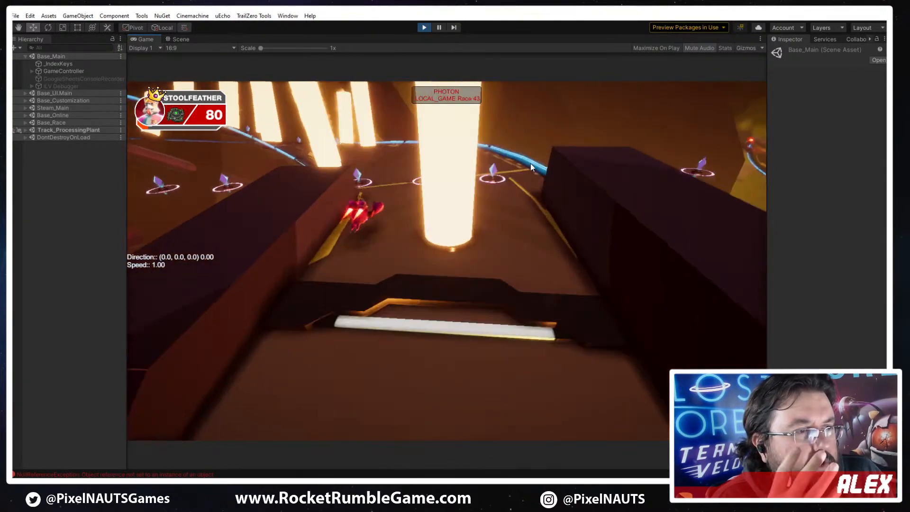
key(a)
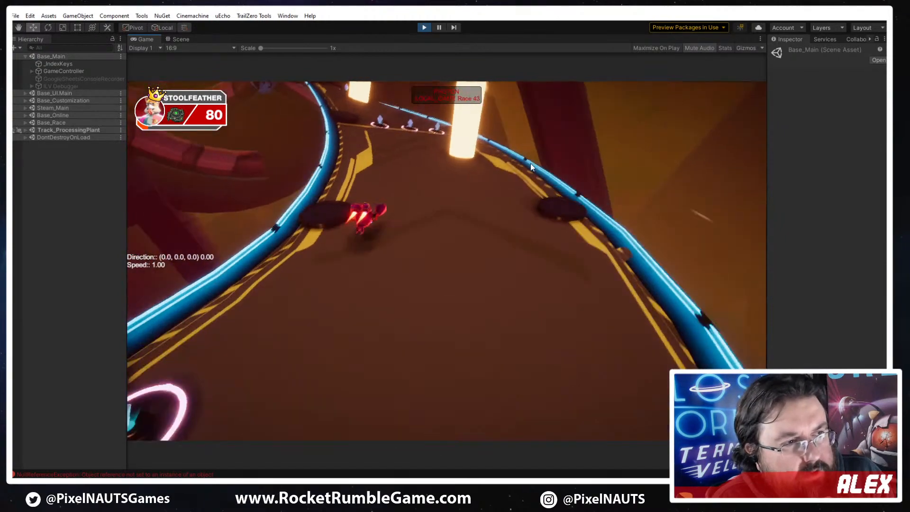
key(d)
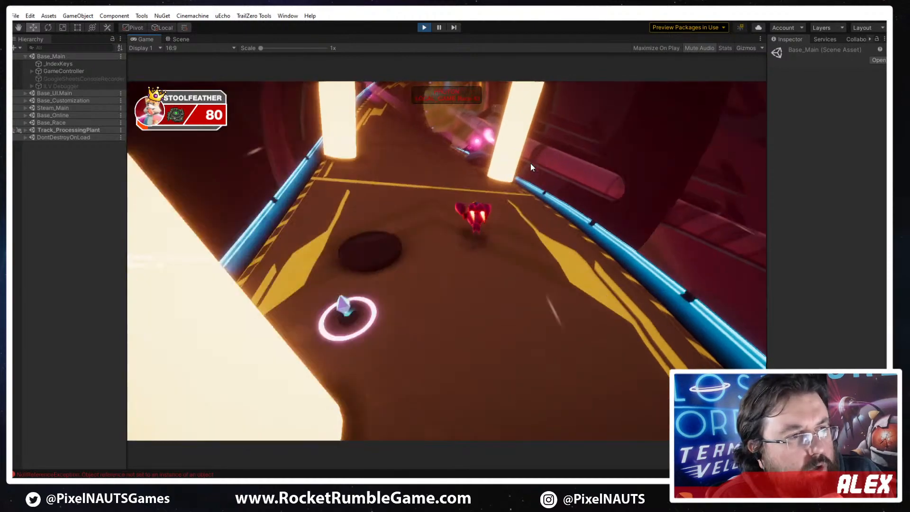
key(a)
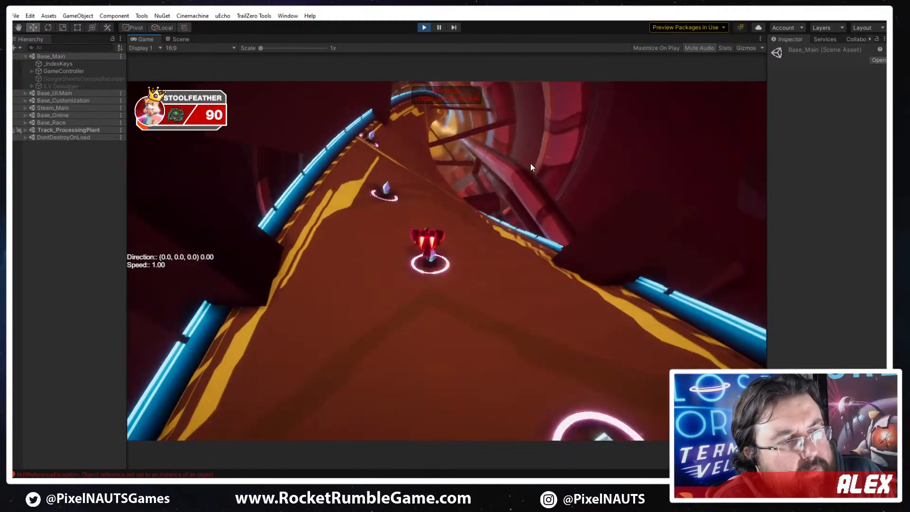
key(a)
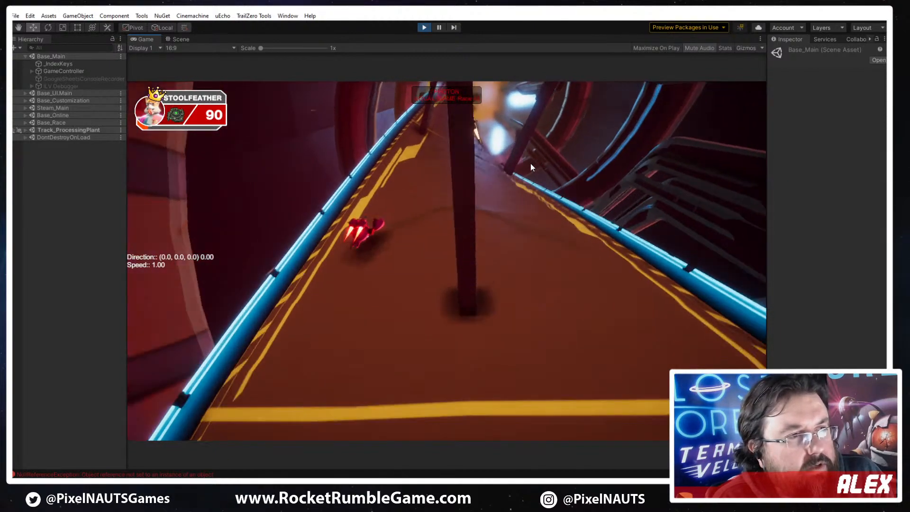
key(d)
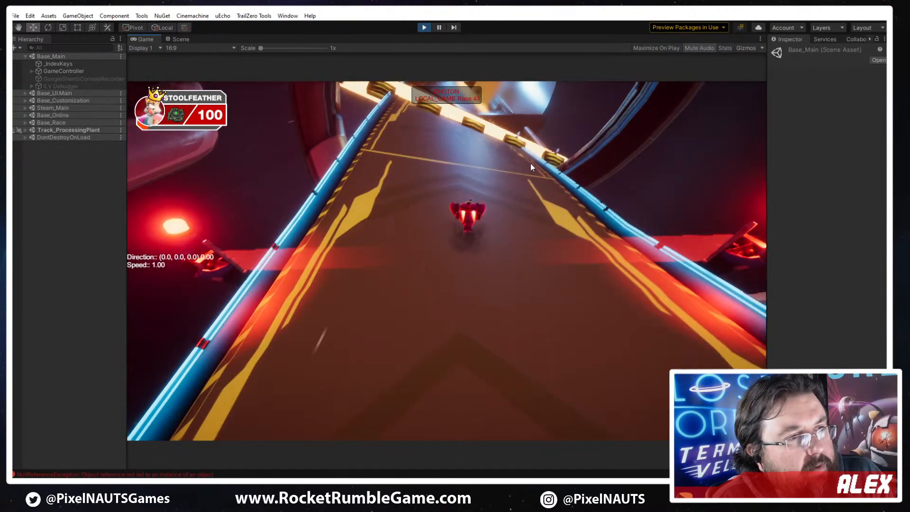
key(d)
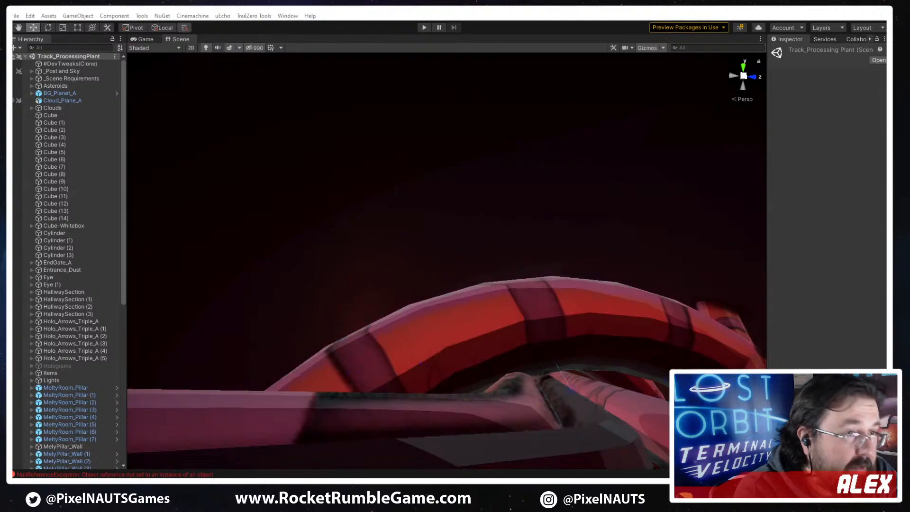
Examine the giant face with glowing eyes and blocky teeth beside the conveyor in the Track_ProcessingPlant scene
right_drag(615, 268, 469, 318)
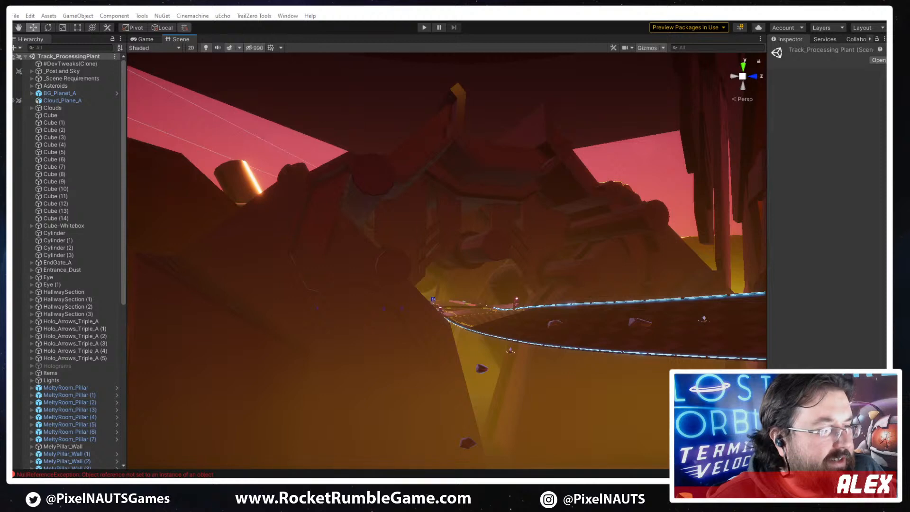
key(alt+Tab)
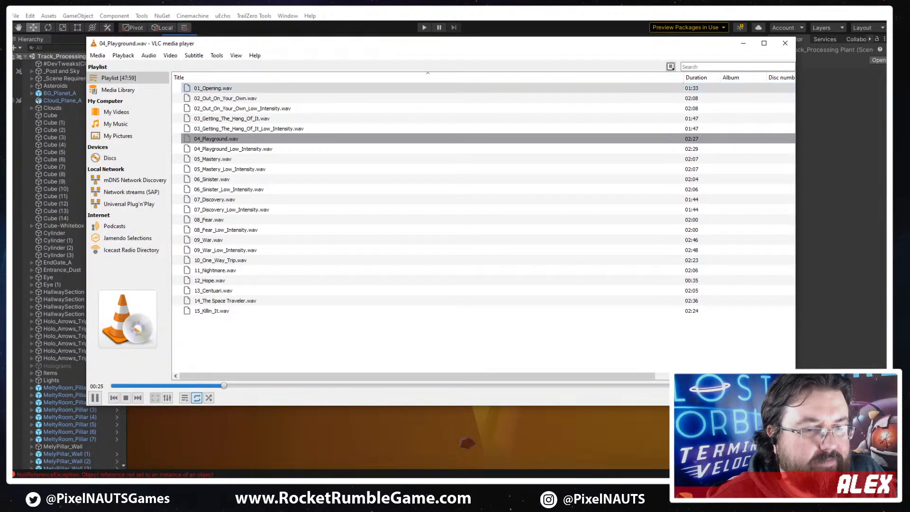
click(619, 15)
right_drag(610, 313, 757, 356)
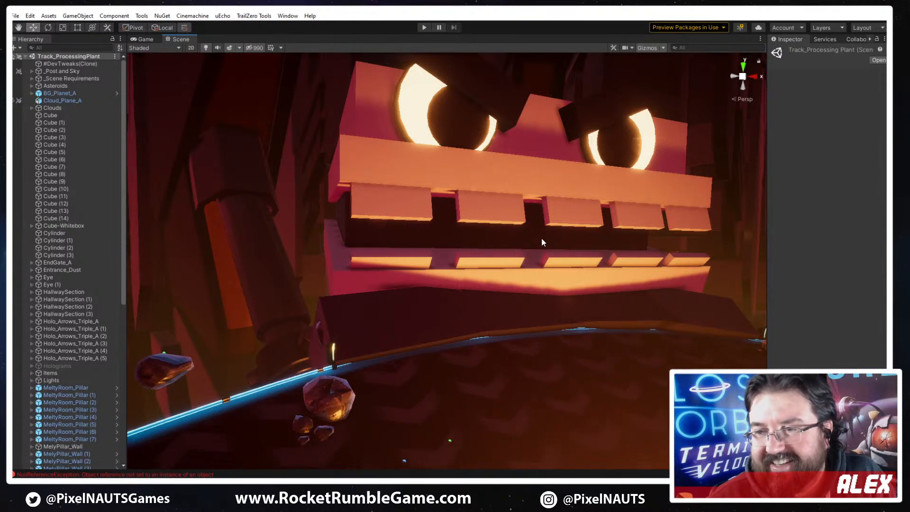
right_drag(541, 238, 514, 244)
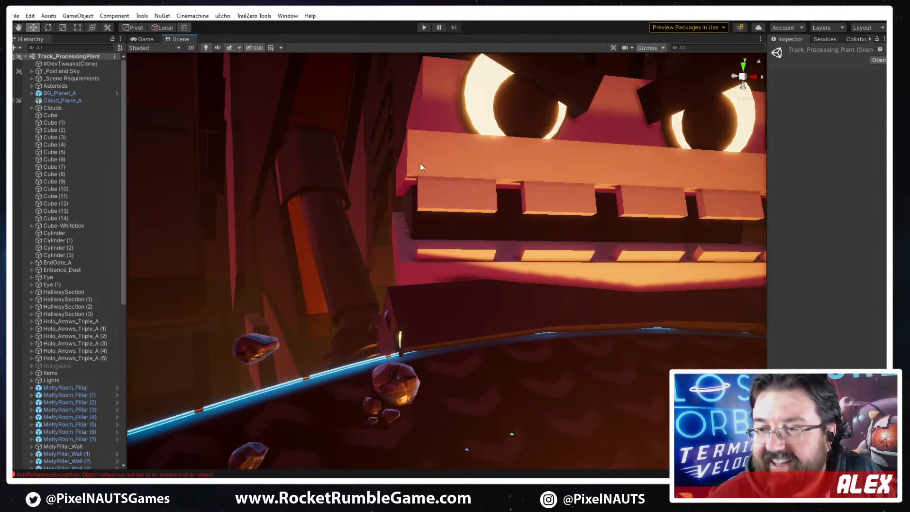
right_drag(540, 214, 510, 259)
Inspect the conveyor with its floating rocks, the large entrance structure and the glowing pillars before the tunnel
right_drag(453, 235, 596, 206)
key(s)
key(a)
right_drag(596, 206, 401, 254)
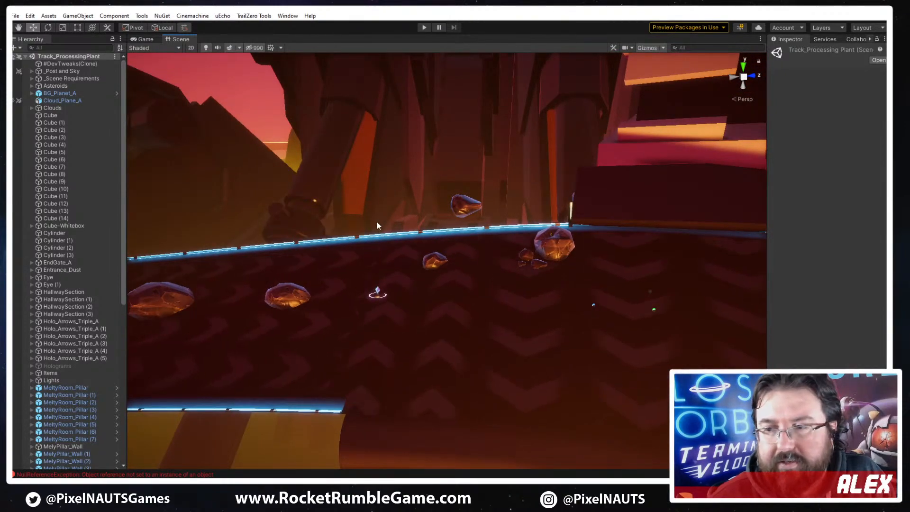
right_drag(440, 227, 377, 244)
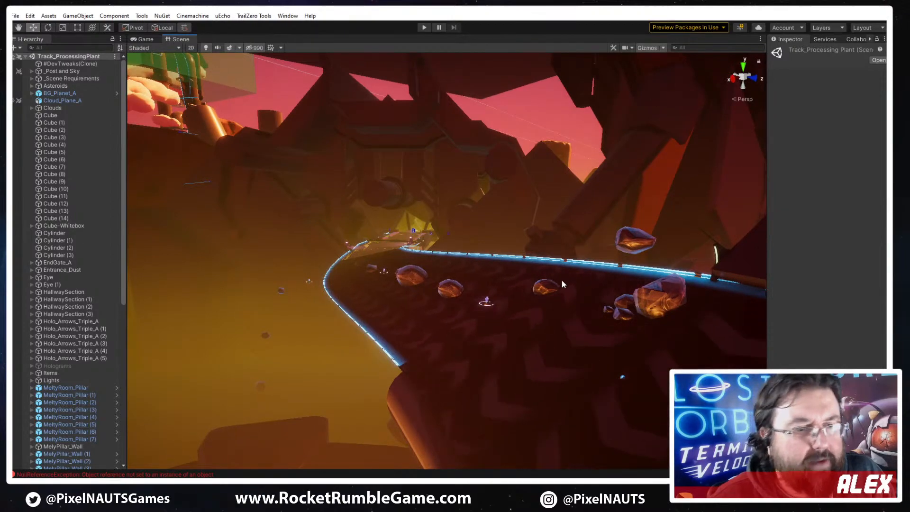
right_drag(520, 275, 459, 236)
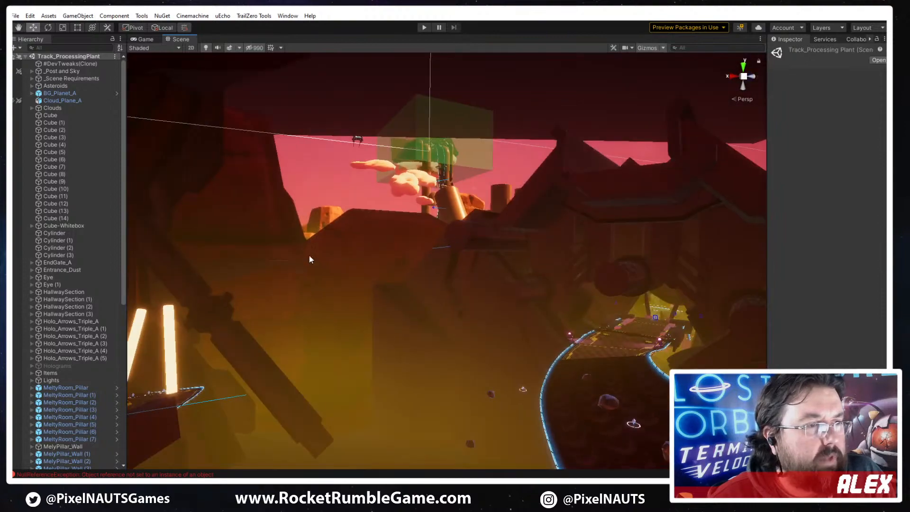
right_drag(435, 271, 532, 165)
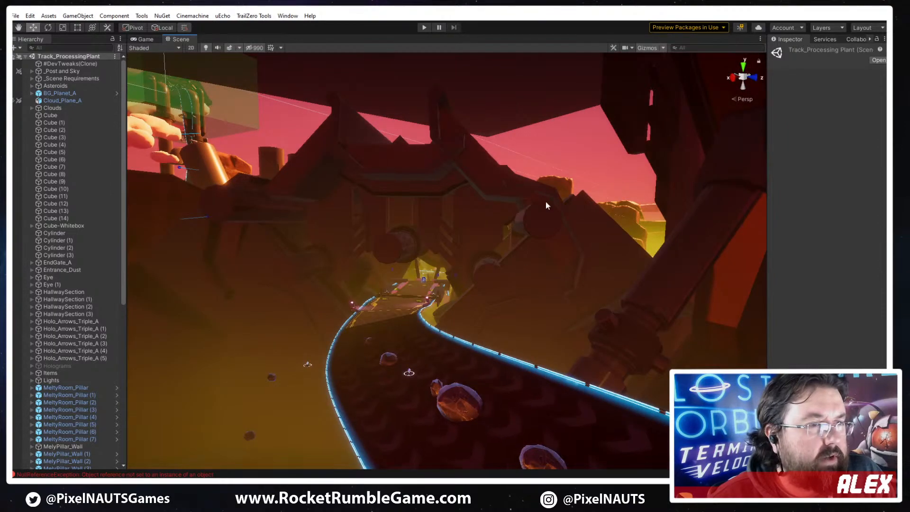
right_drag(546, 205, 211, 283)
right_drag(447, 337, 362, 234)
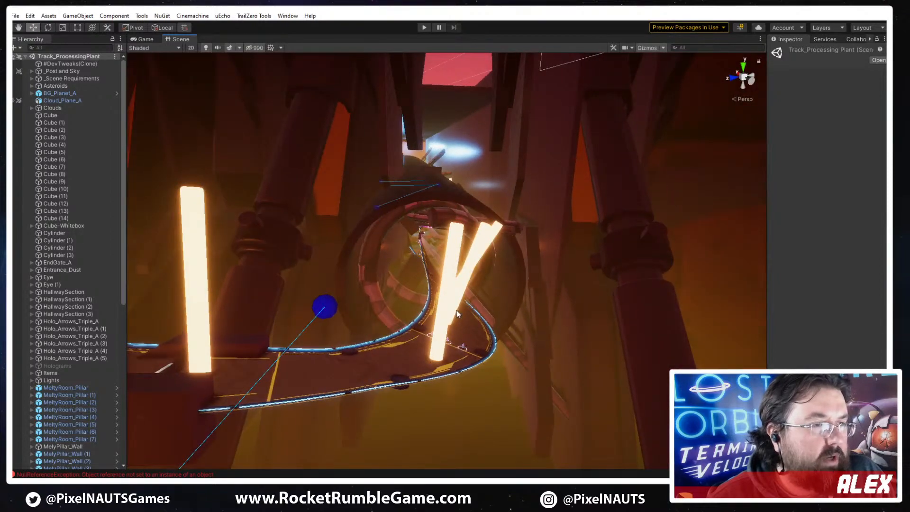
Hide the scene gizmos for an unobstructed overview of the Processing Plant from above
right_drag(437, 298, 195, 386)
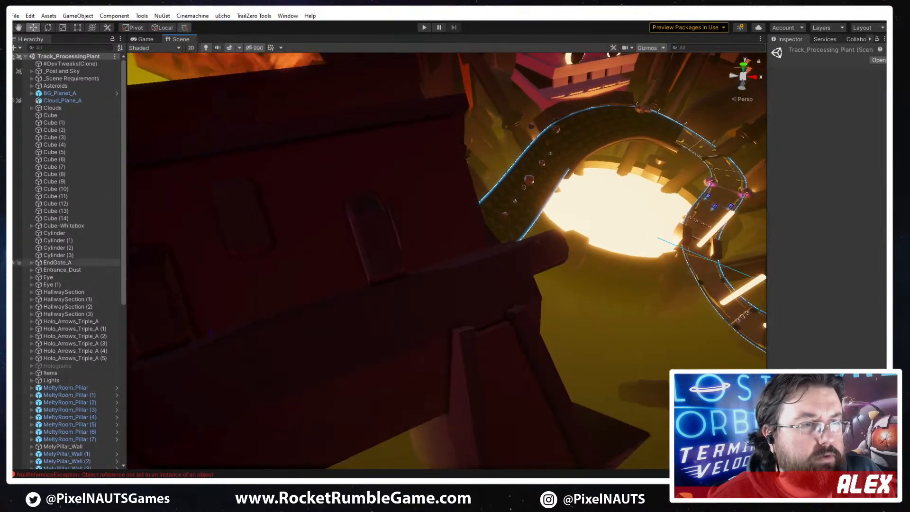
scroll(71, 263, down, 5)
scroll(413, 278, down, 12)
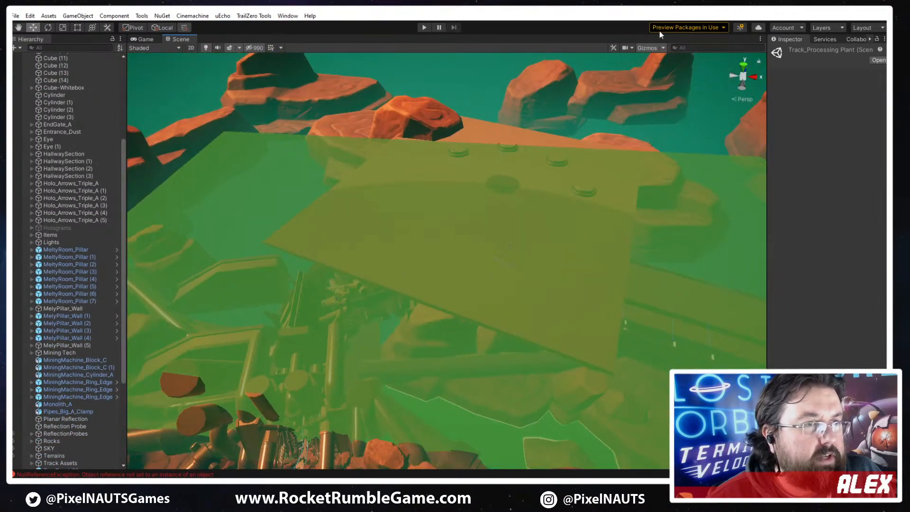
click(651, 47)
Examine the Melty Ceiling slab above the plant from several angles and delete it from the scene
right_drag(516, 222, 488, 238)
click(430, 265)
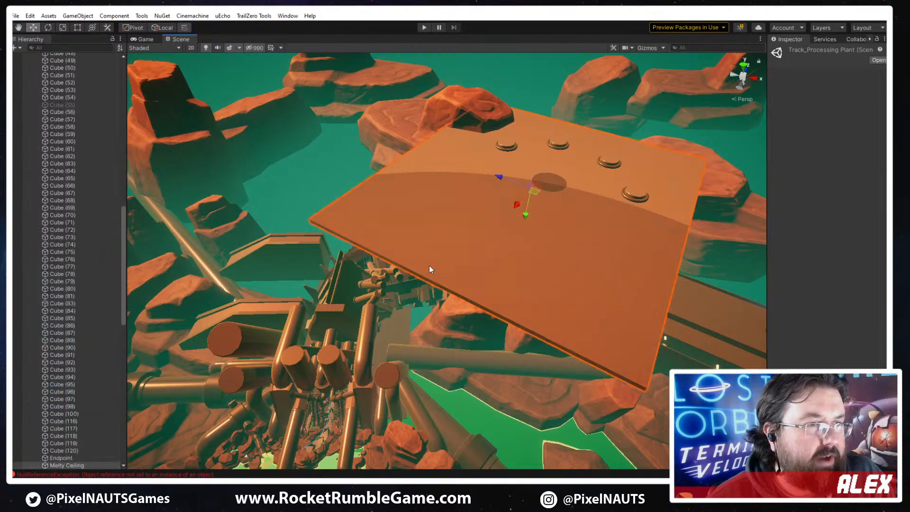
right_drag(429, 269, 521, 151)
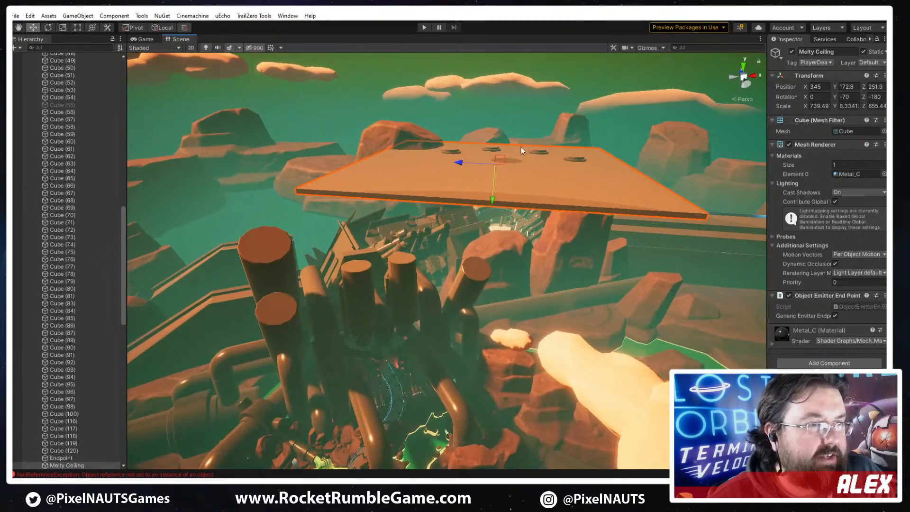
right_drag(453, 236, 489, 177)
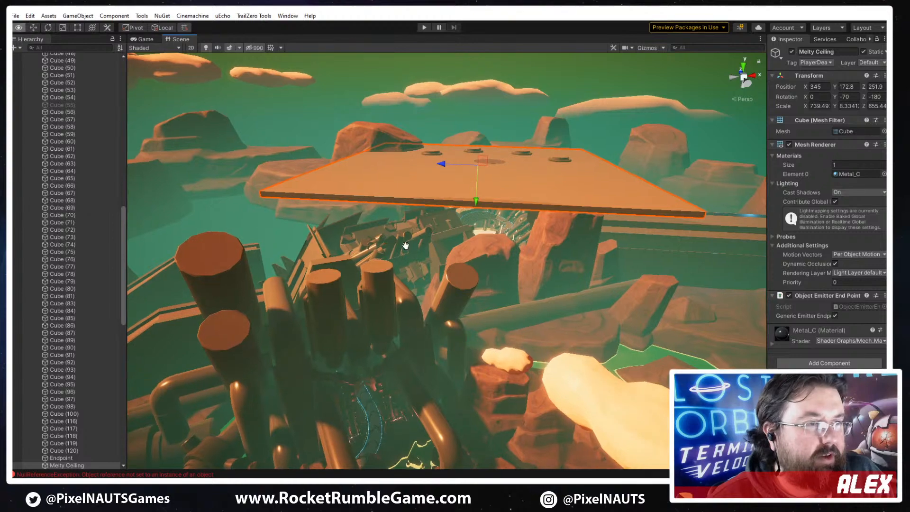
right_drag(405, 245, 290, 289)
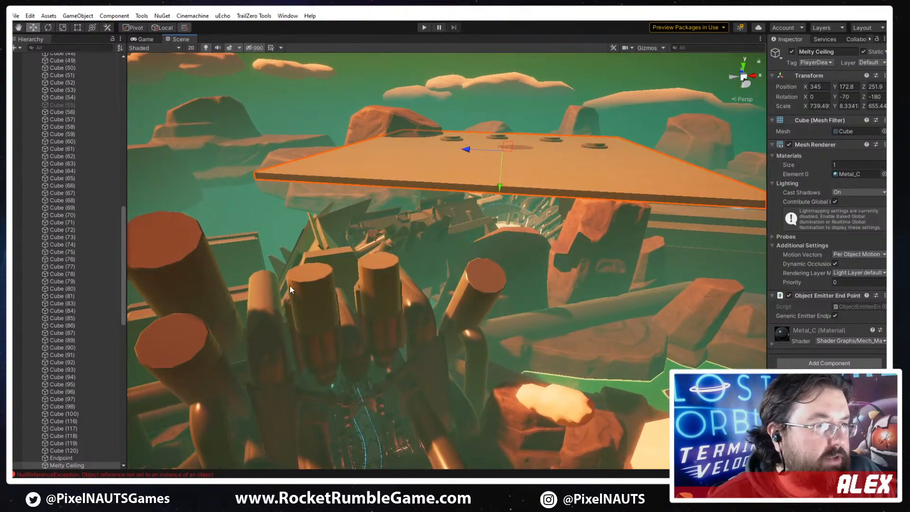
right_drag(315, 319, 301, 278)
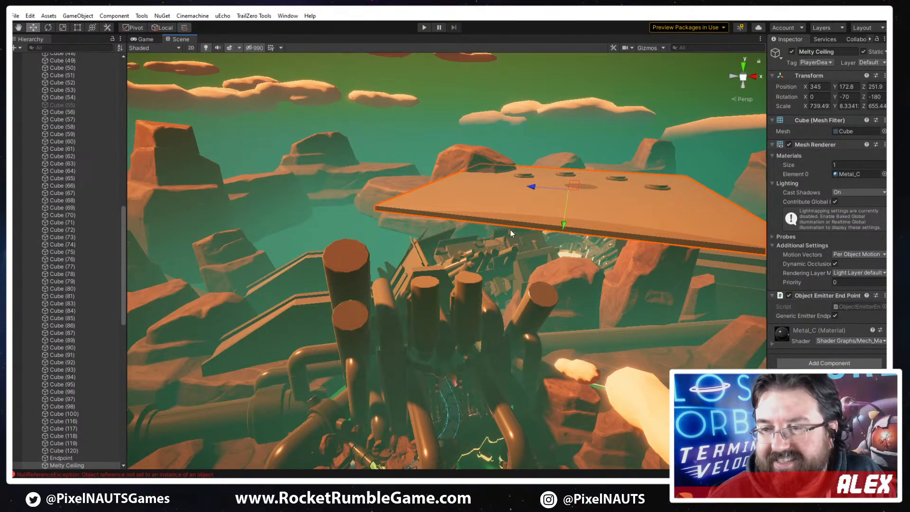
right_drag(583, 268, 384, 300)
key(Delete)
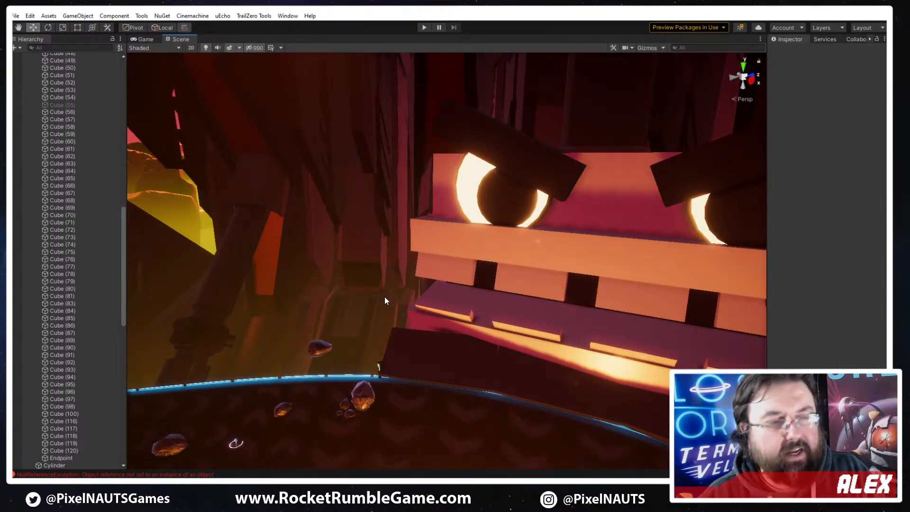
Check the giant face's pupil and glowing eye disc, and add a Capsule Collider to Cube (1), the block behind the eyes
right_drag(306, 248, 456, 252)
click(458, 222)
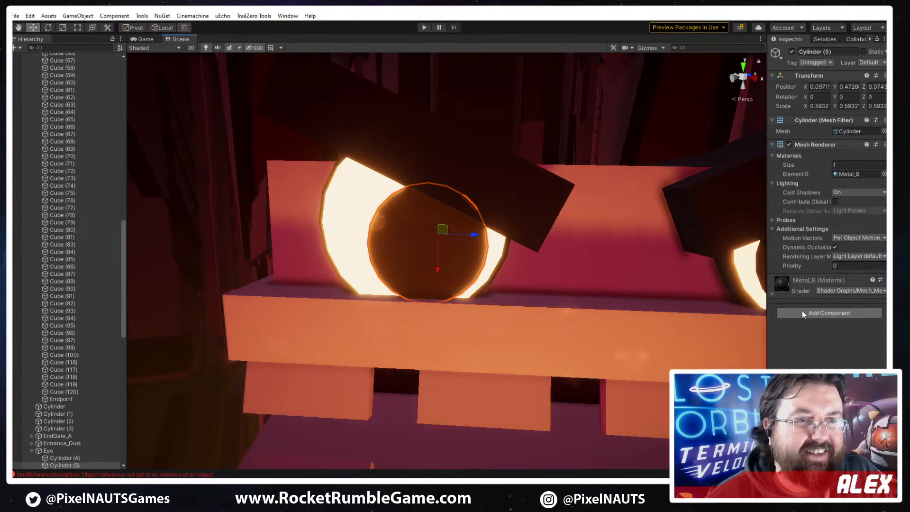
click(347, 204)
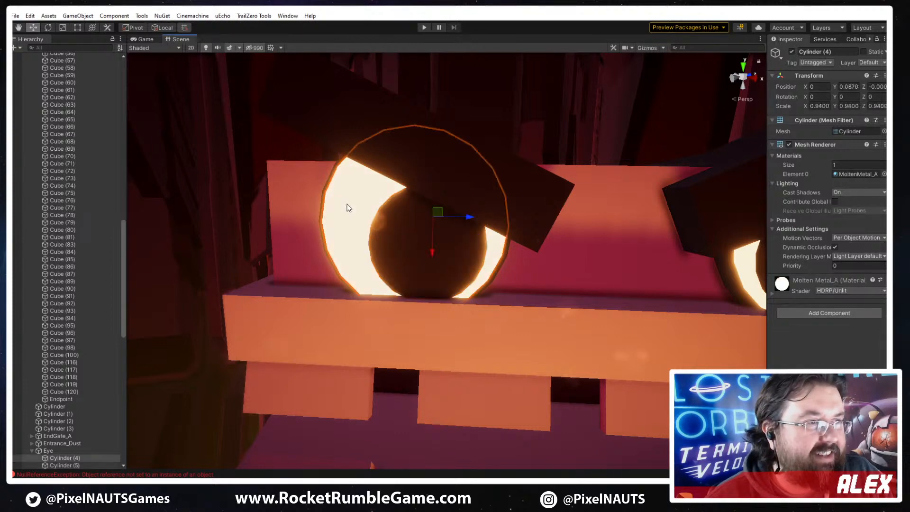
click(347, 203)
click(350, 222)
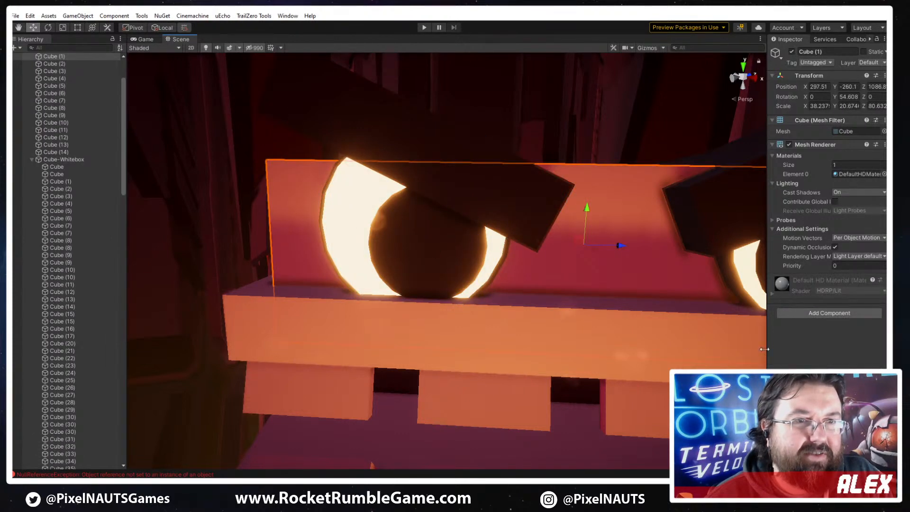
click(815, 313)
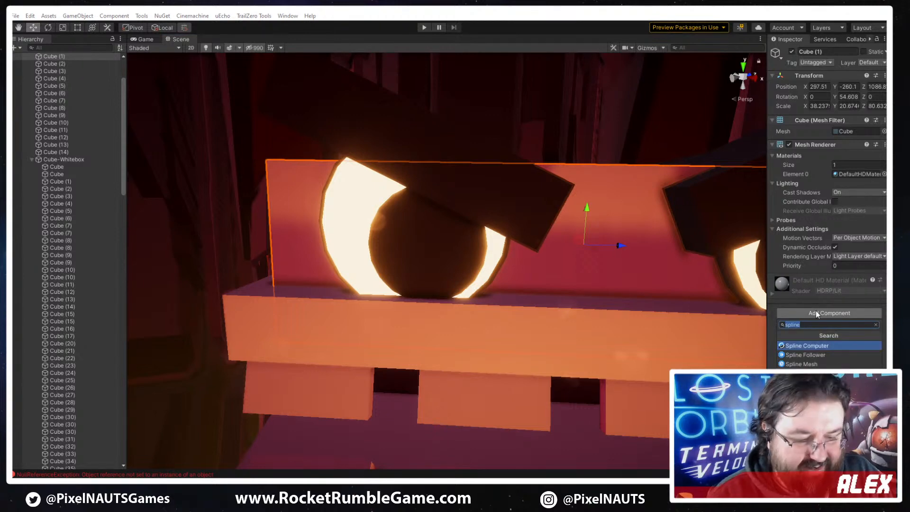
text(cap)
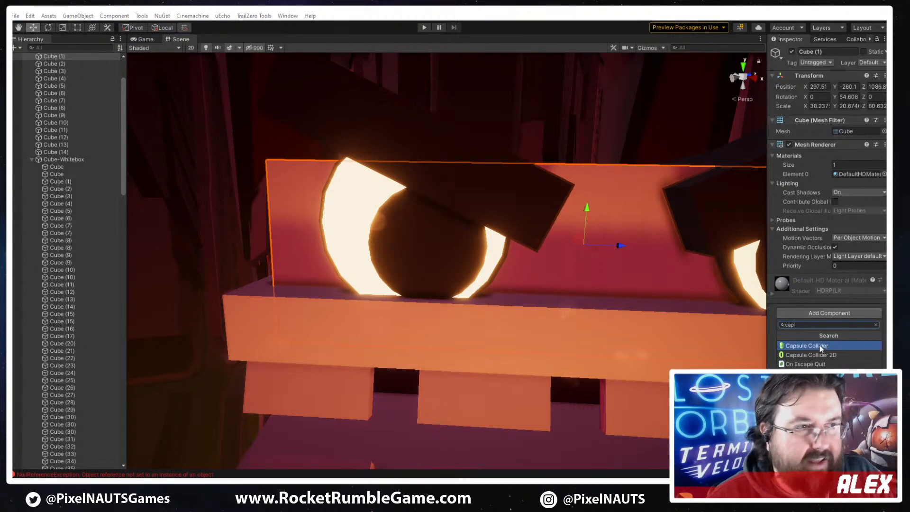
Inspect the capsule collider's outline around the giant face and remove the component from Cube (1)
right_drag(607, 274, 676, 322)
key(f)
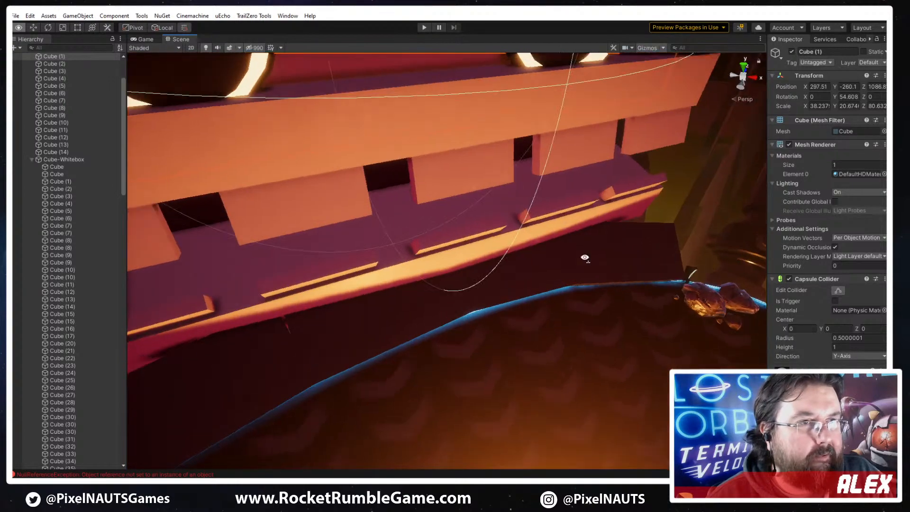
right_drag(588, 258, 549, 324)
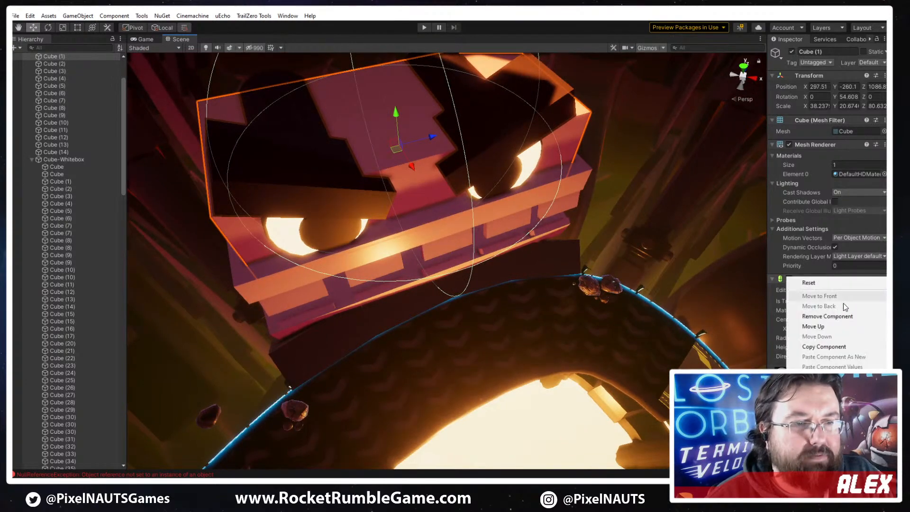
right_drag(443, 301, 347, 279)
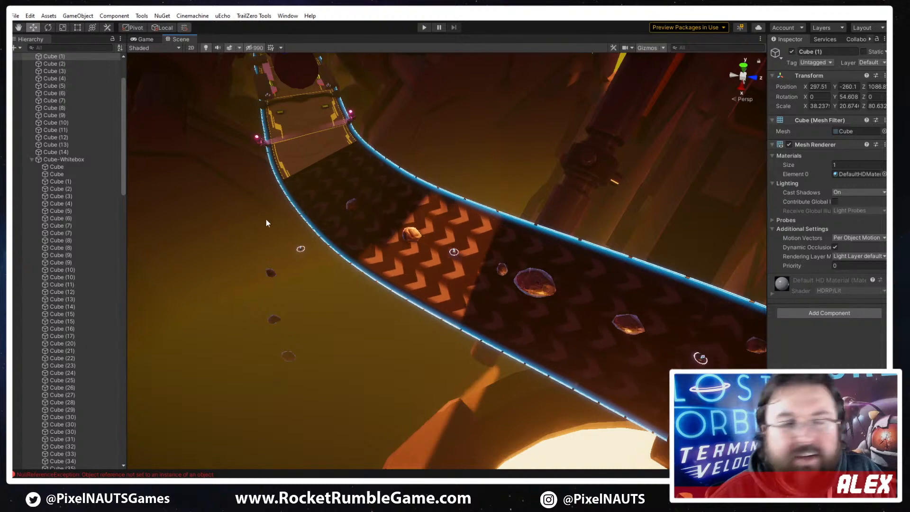
Select MiningMachine_Cylinder_A hanging above the conveyor and frame it in the scene view
right_drag(266, 222, 520, 179)
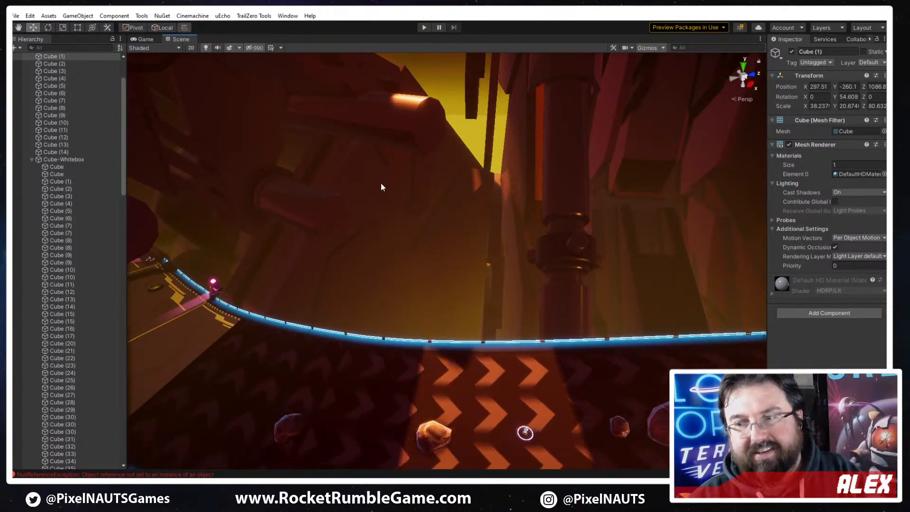
right_drag(467, 218, 513, 142)
click(514, 140)
right_drag(532, 223, 457, 347)
right_drag(476, 305, 475, 235)
key(f)
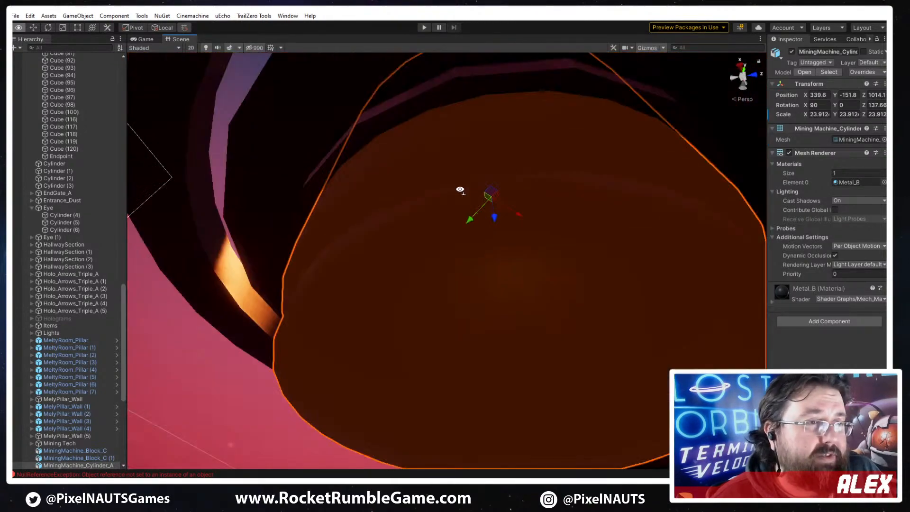
Show the import settings of the hanging cylinder's source model, MiningMachine_06, and enlarge its preview area
click(836, 74)
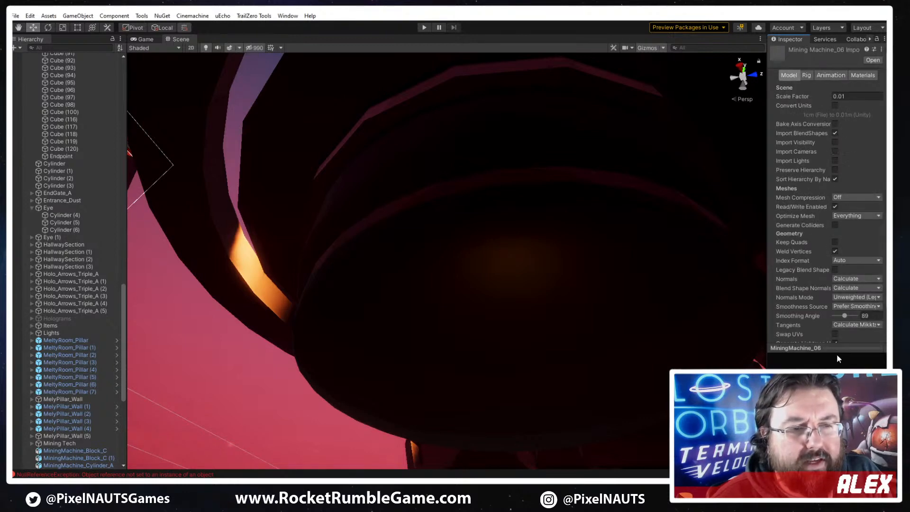
drag(837, 355, 840, 272)
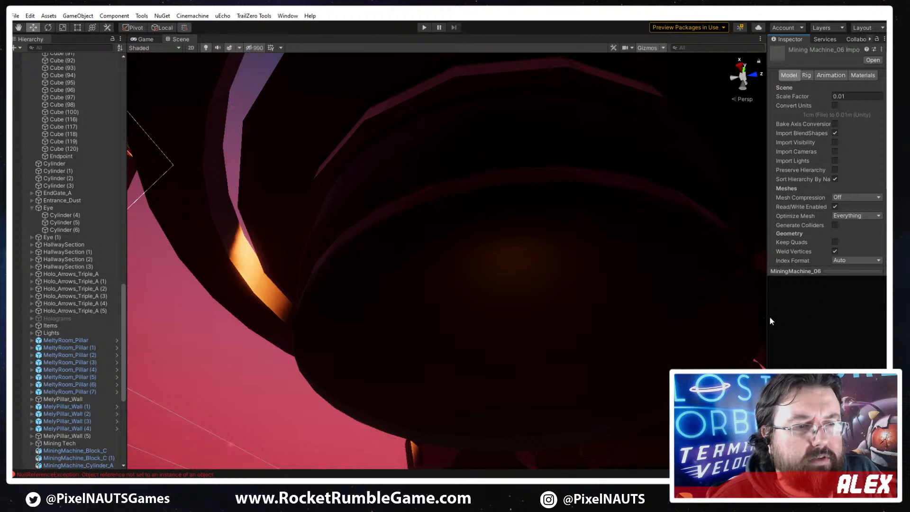
drag(765, 317, 764, 318)
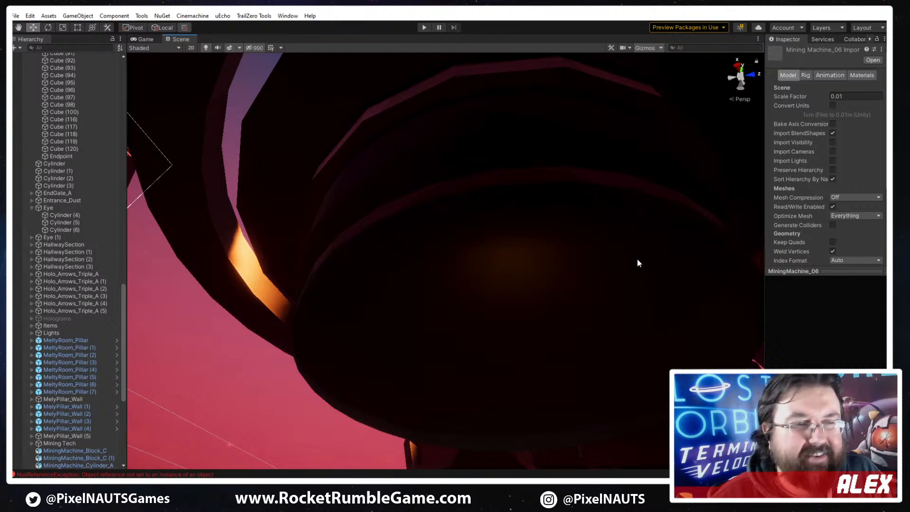
Duplicate the Pipes_Big_A_Clamp ring around the hanging cylinder
right_drag(636, 262, 720, 303)
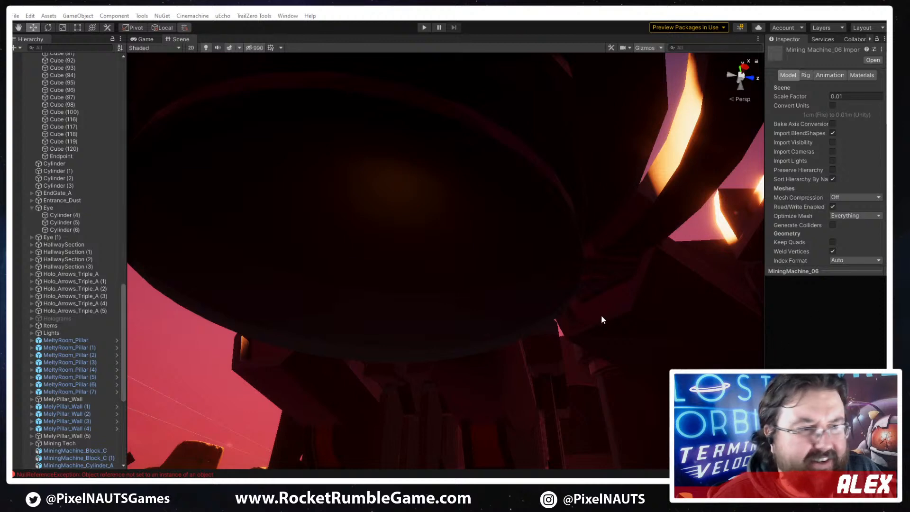
right_drag(601, 319, 363, 174)
click(490, 263)
click(363, 174)
right_drag(412, 158, 488, 191)
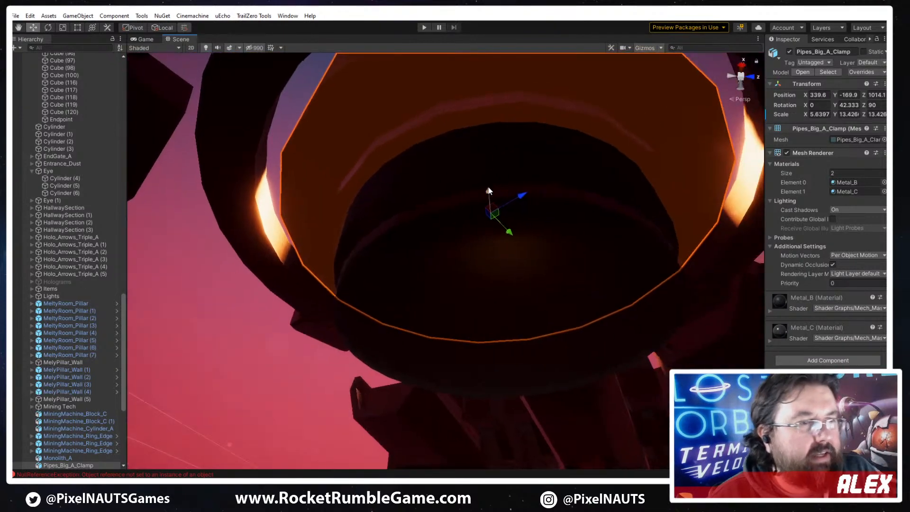
key(ctrl+d)
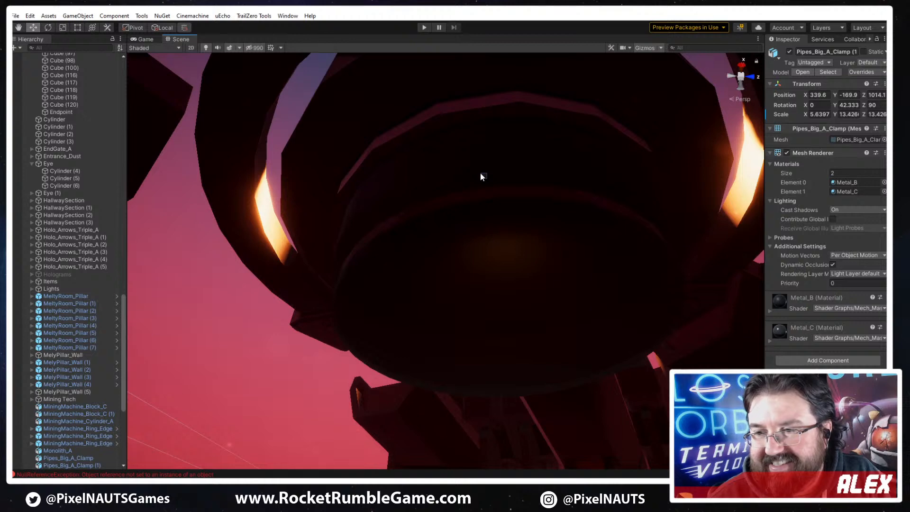
key(r)
drag(455, 179, 410, 199)
click(472, 278)
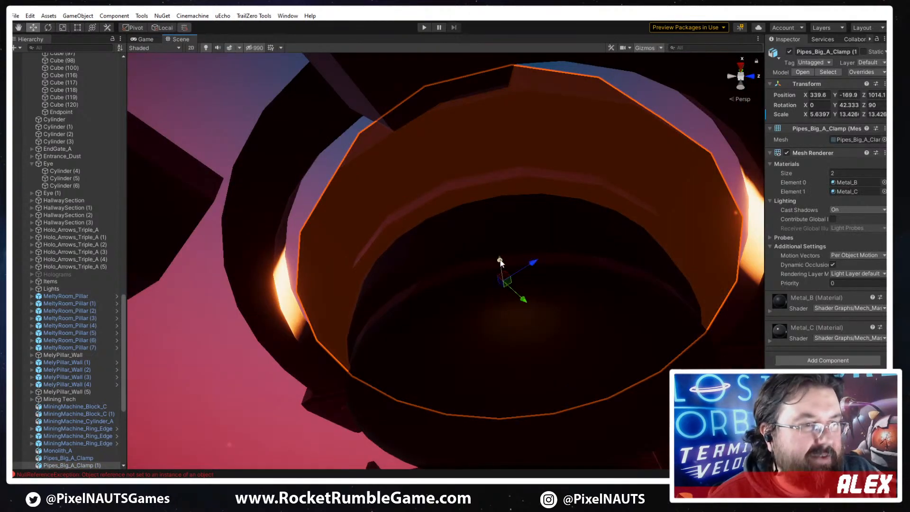
Make a second clamp copy, raise it to about Y -146.2 and scale it to about 6.47 in X and 30.07 in Y and Z
key(ctrl+d)
drag(501, 261, 482, 216)
key(w)
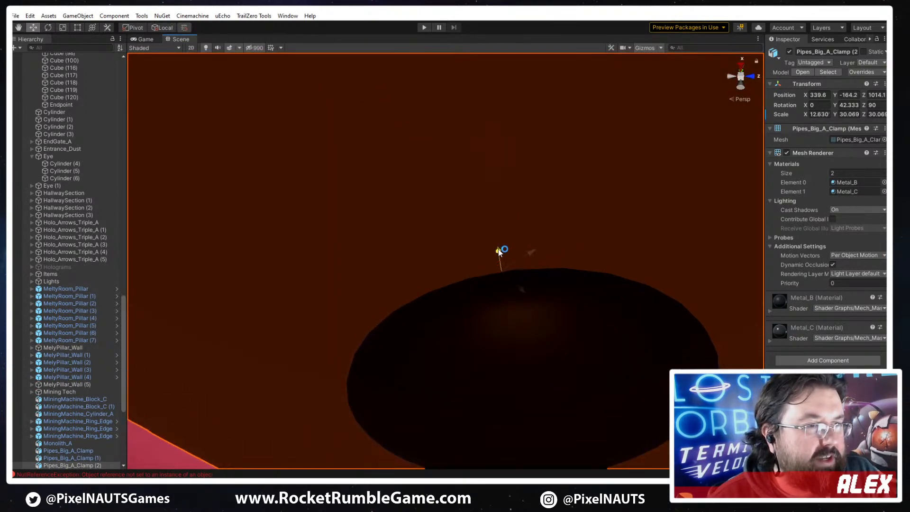
drag(499, 251, 471, 218)
key(r)
right_drag(385, 254, 491, 271)
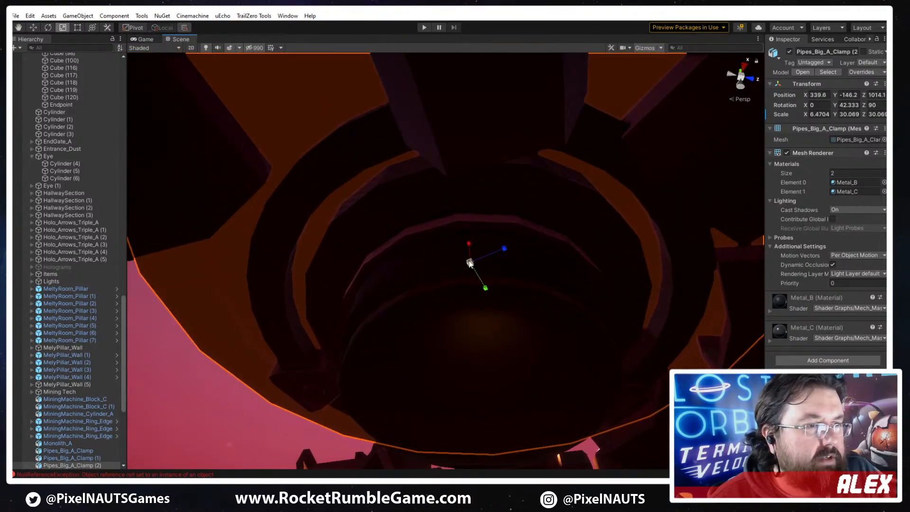
Enlarge the second clamp copy to a scale of about 10.3 in X and 47.88 in Y and Z, positioned at about Y -140.5
drag(469, 263, 465, 240)
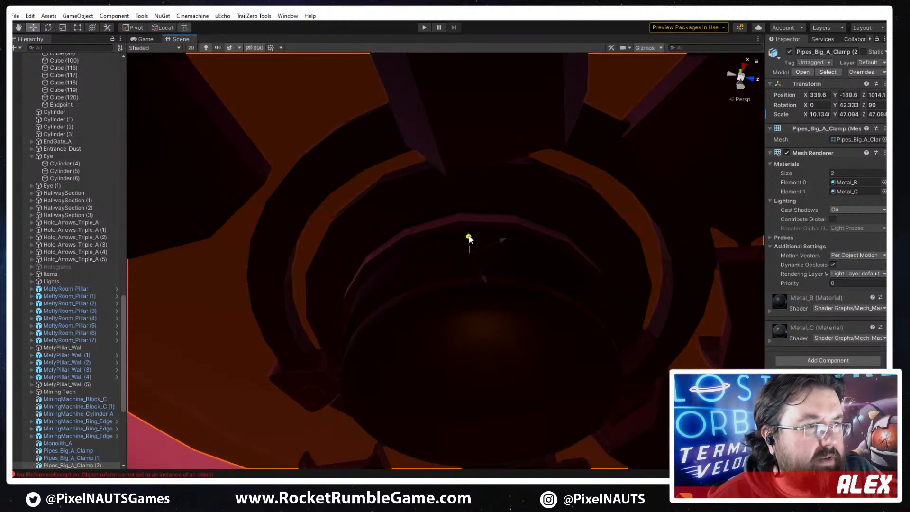
drag(469, 244, 471, 240)
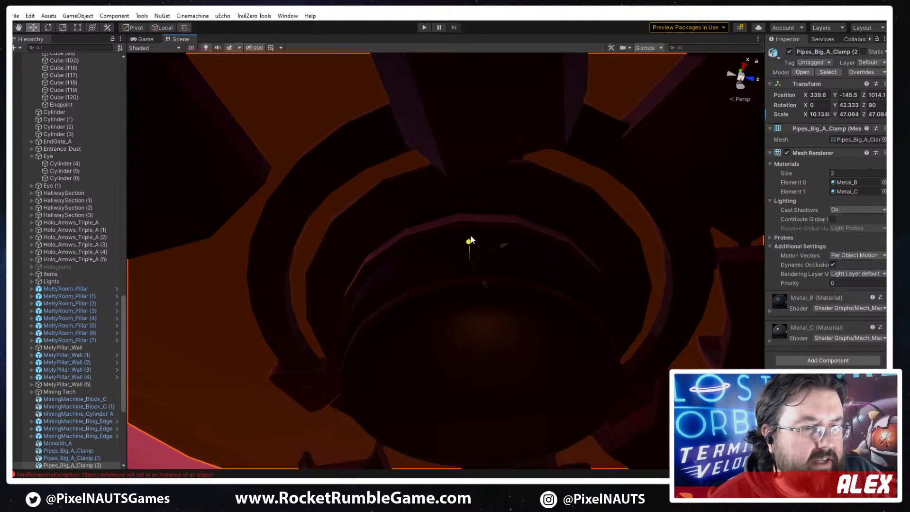
right_drag(479, 297, 720, 319)
mouse_move(400, 133)
mouse_down()
mouse_move(399, 140)
mouse_move(401, 132)
mouse_up()
right_drag(569, 236, 566, 275)
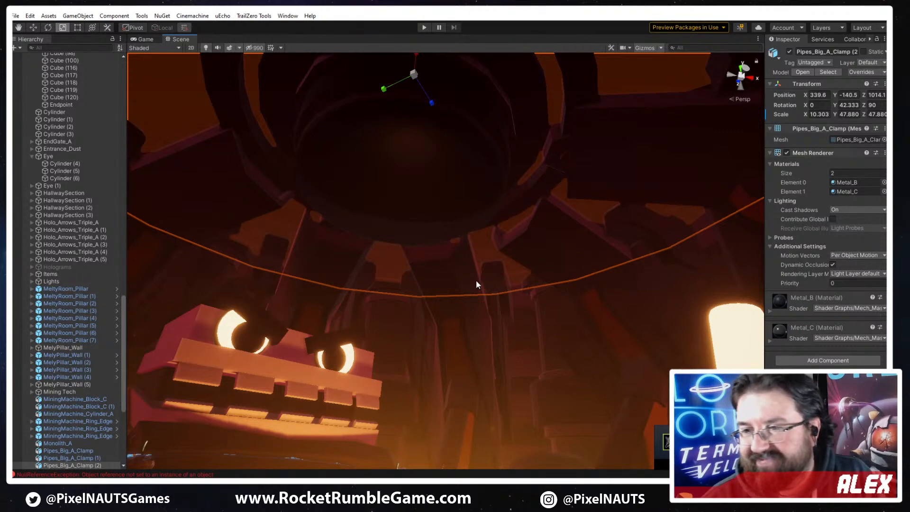
Examine the enlarged clamp's coverage of the melting room from beside the giant face and from high above the plant
right_drag(557, 273, 502, 303)
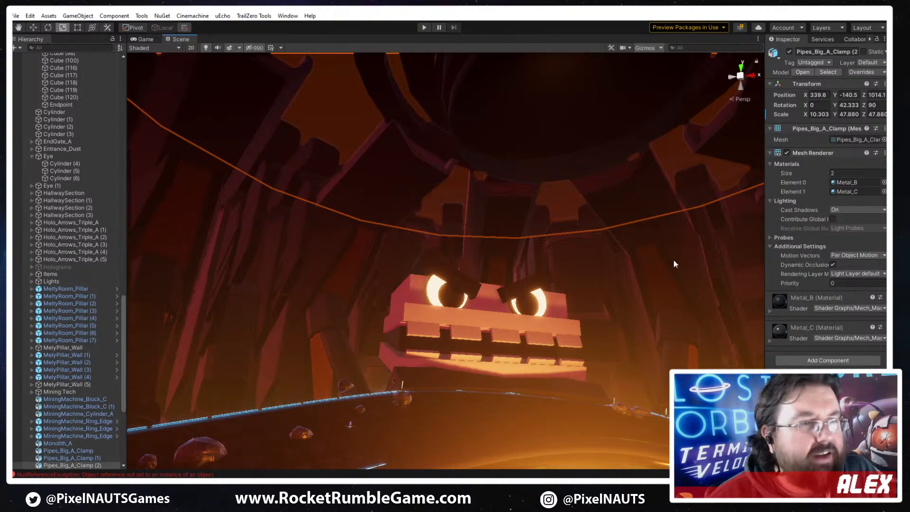
right_drag(676, 264, 402, 268)
scroll(645, 281, down, 8)
middle_drag(564, 229, 577, 291)
right_drag(577, 290, 583, 329)
middle_drag(582, 329, 583, 337)
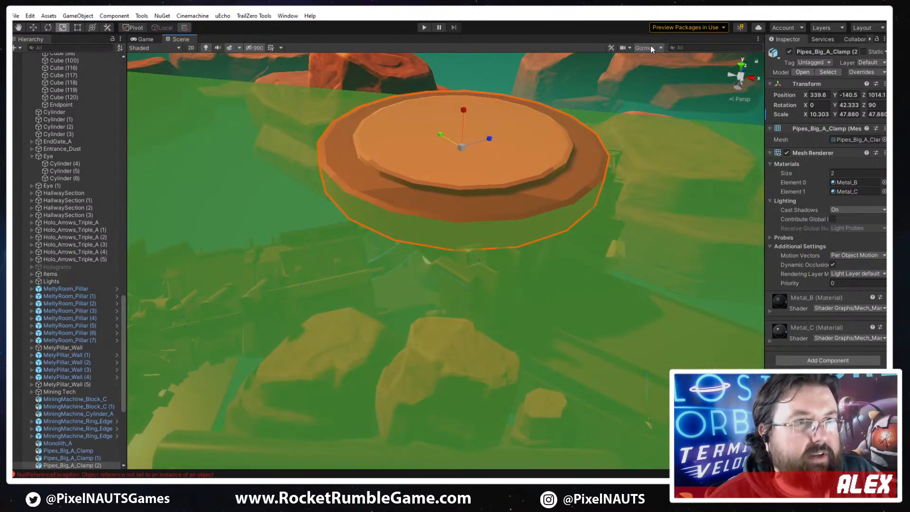
right_drag(637, 180, 312, 144)
right_drag(526, 275, 561, 335)
scroll(550, 318, down, 7)
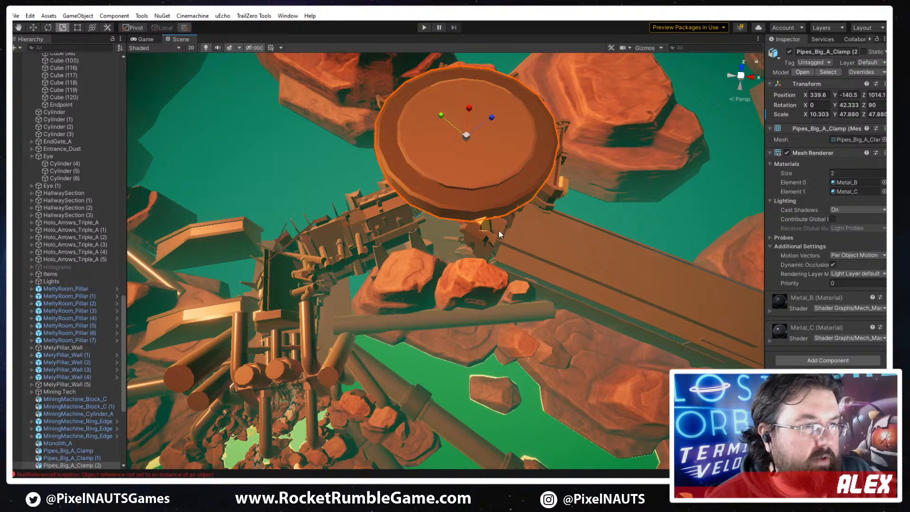
Duplicate the huge machine block beside the pre-grinder track, turn the copy to -315° in X and raise it to about X -14.1, Y 69.3, Z 83
right_drag(547, 306, 493, 277)
scroll(500, 291, up, 10)
click(516, 245)
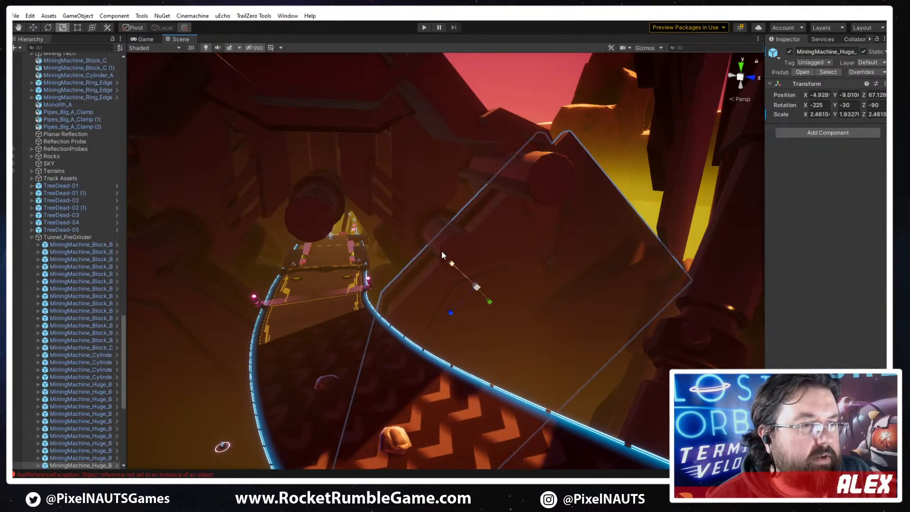
key(f)
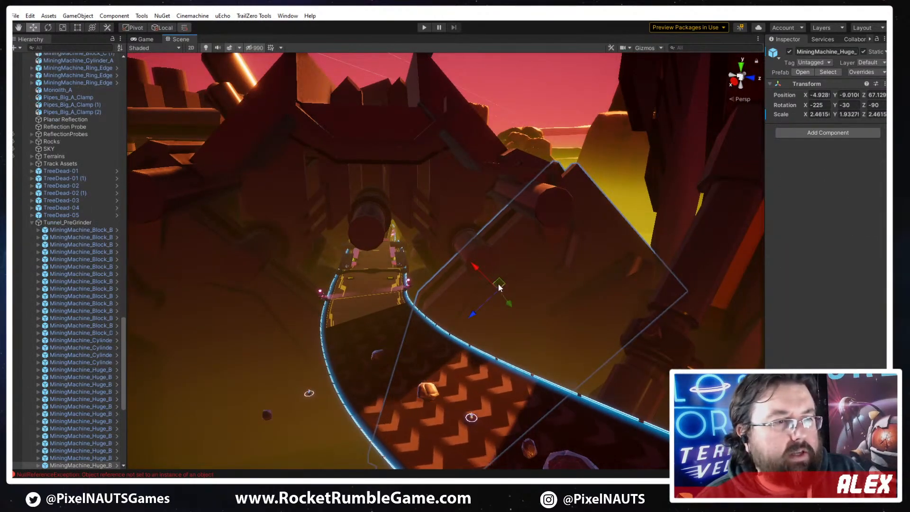
drag(499, 286, 396, 168)
key(e)
key(w)
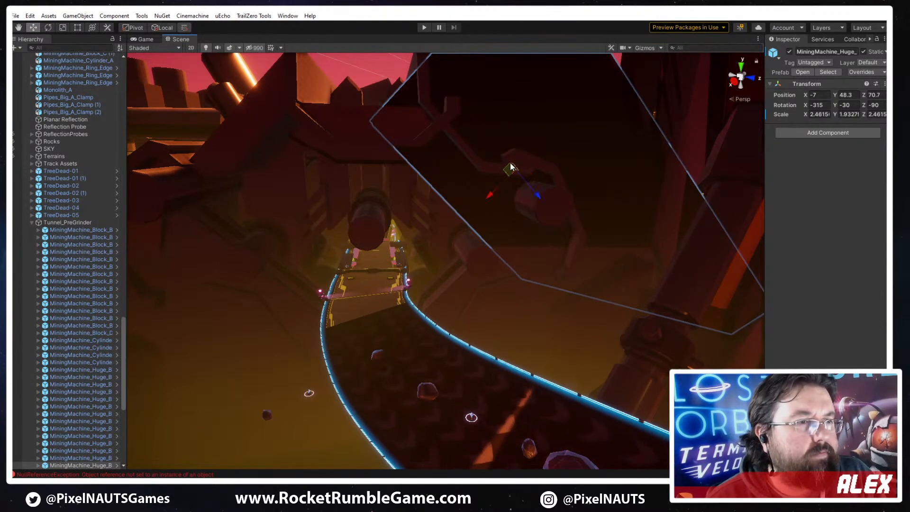
drag(507, 172, 540, 120)
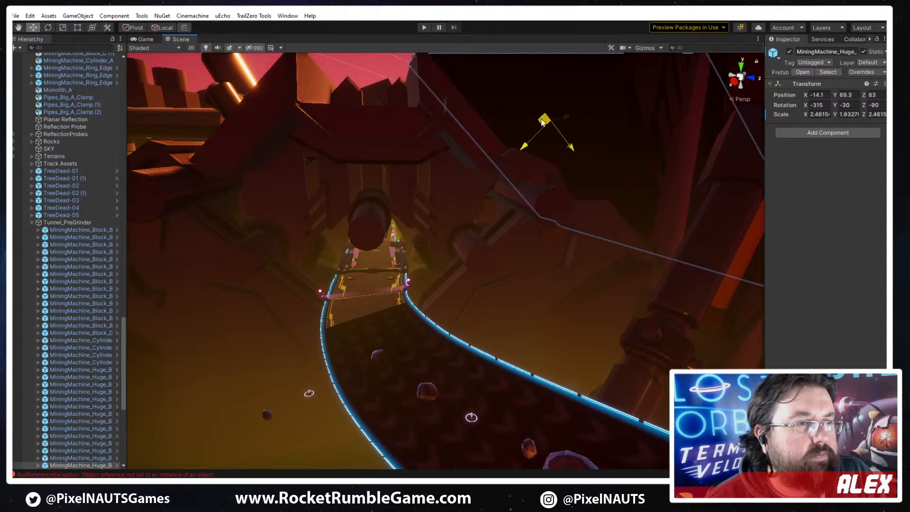
Enlarge the raised block to about 3.75 in X and 3.81 in Z, and reposition it at about X -33.7, Y 59.8, Z 115.1
right_drag(510, 213, 588, 151)
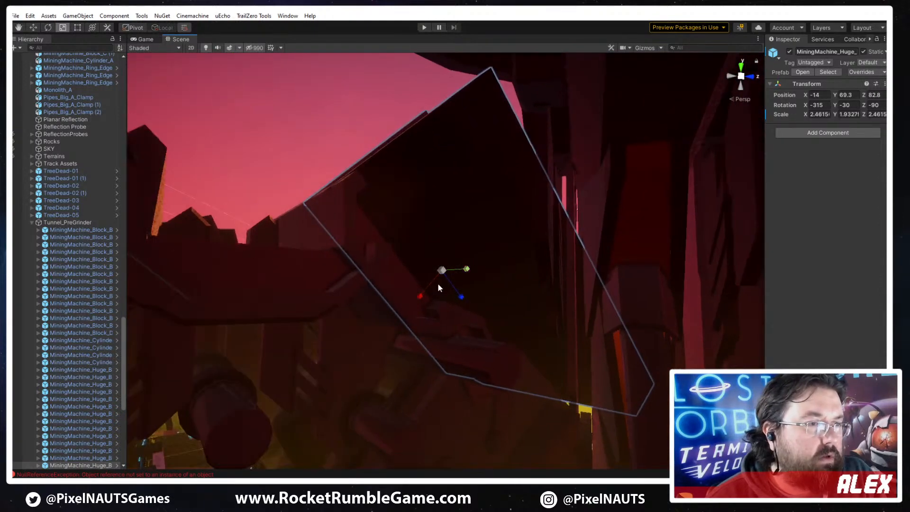
key(r)
drag(414, 302, 519, 326)
key(w)
key(r)
key(w)
right_drag(486, 338, 499, 270)
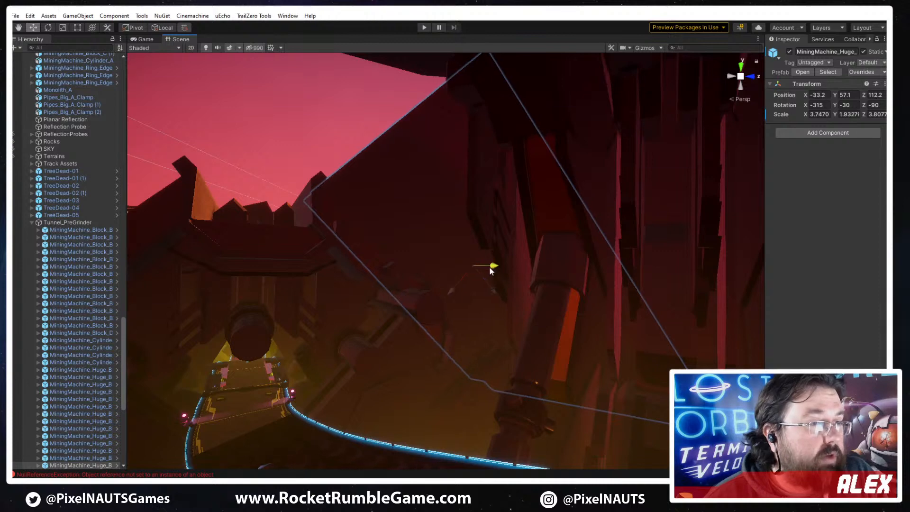
drag(489, 266, 477, 308)
Duplicate the enlarged block, move the copy to about X 24.2, Y 64.8, Z 14.8 and turn it to -195° in Y
right_drag(477, 308, 395, 309)
drag(649, 279, 455, 267)
key(e)
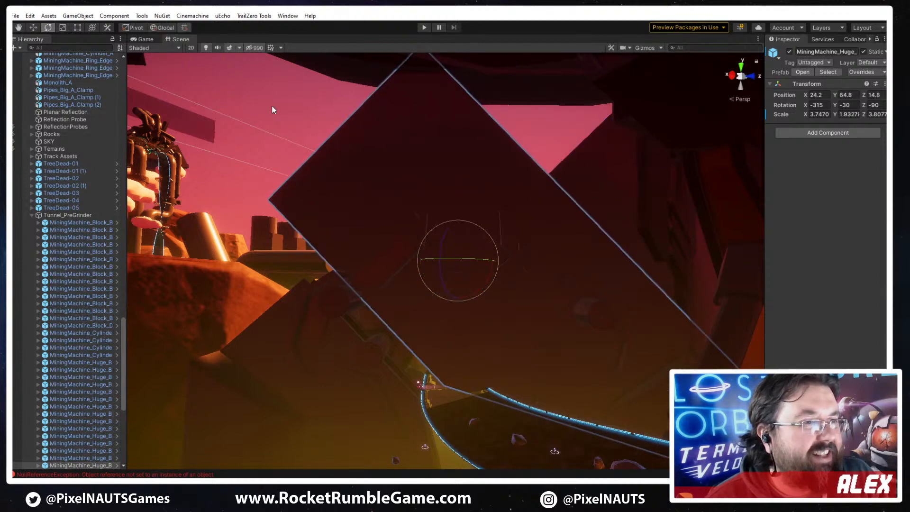
drag(462, 260, 675, 294)
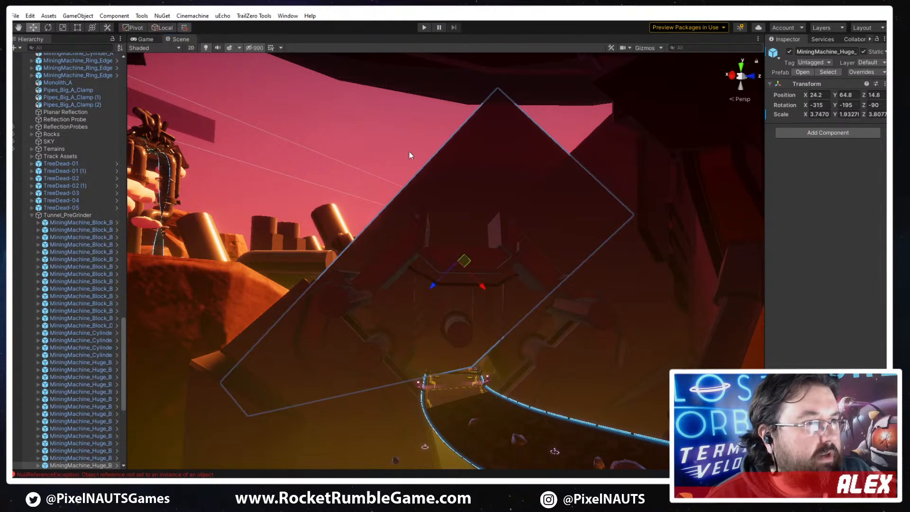
drag(473, 262, 284, 244)
key(ctrl+z)
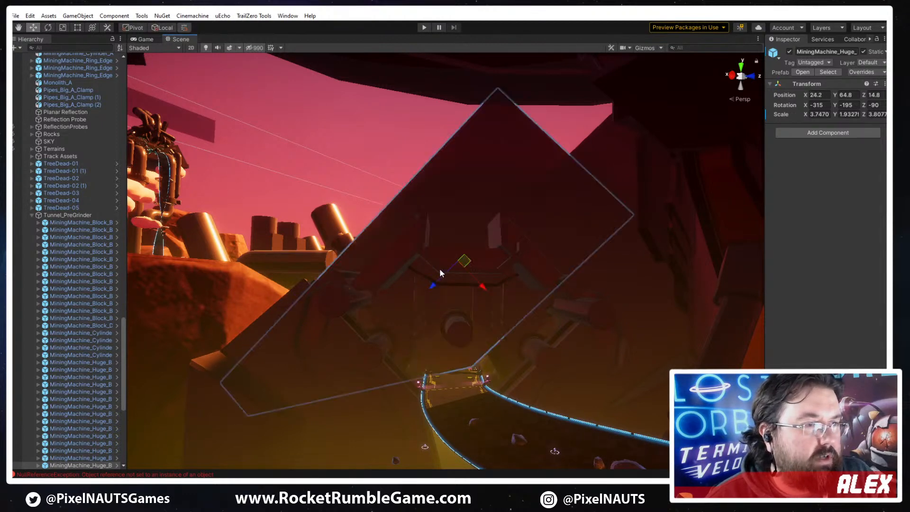
Try the rotated copy on the tunnel's opposite side at about X 107, Y 51.9, Z -73.8, and delete it
right_drag(507, 272, 504, 226)
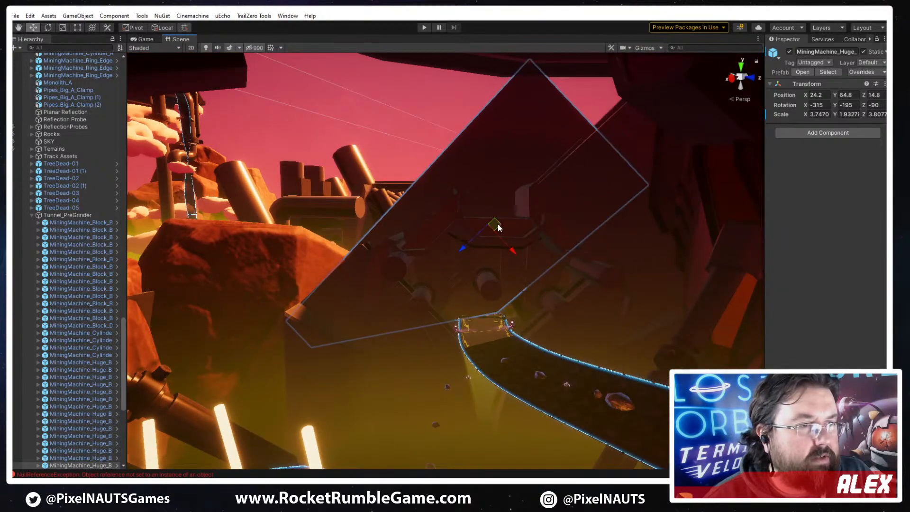
drag(498, 228, 341, 228)
right_drag(423, 233, 538, 160)
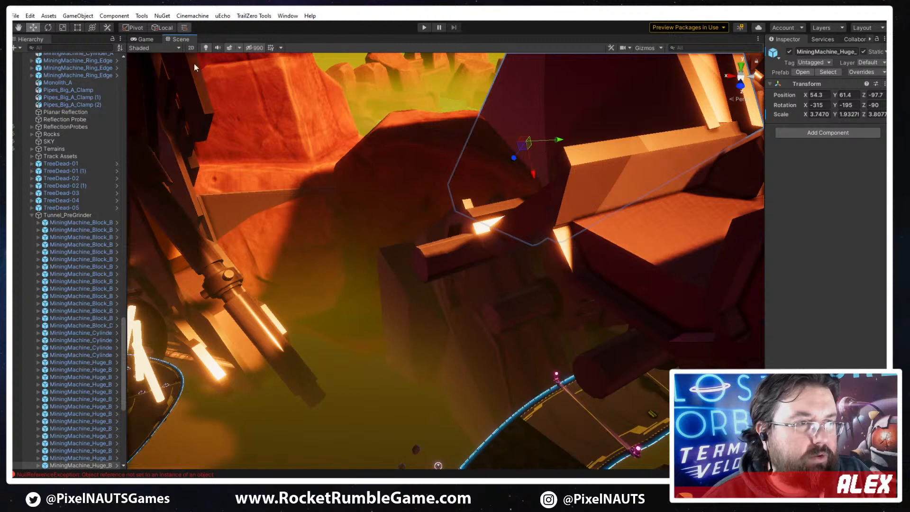
drag(553, 144, 379, 161)
drag(465, 166, 466, 161)
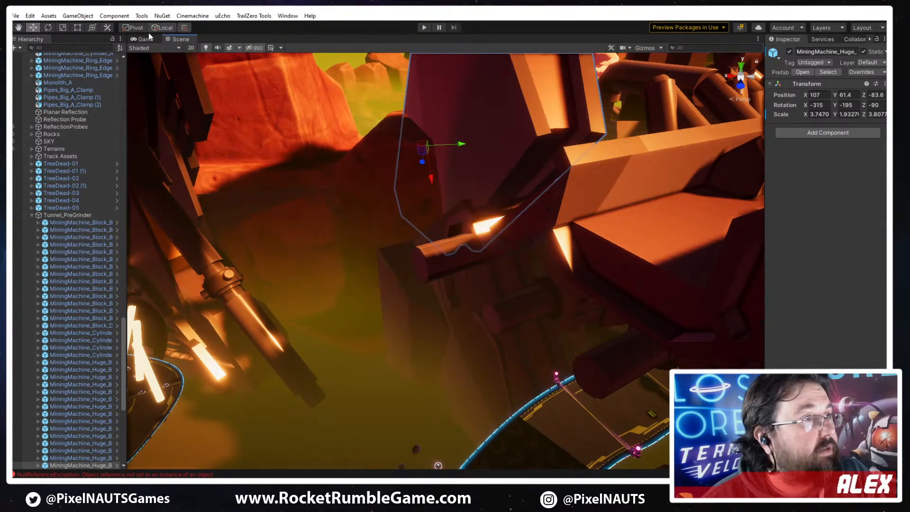
key(ctrl+z)
right_drag(369, 134, 475, 190)
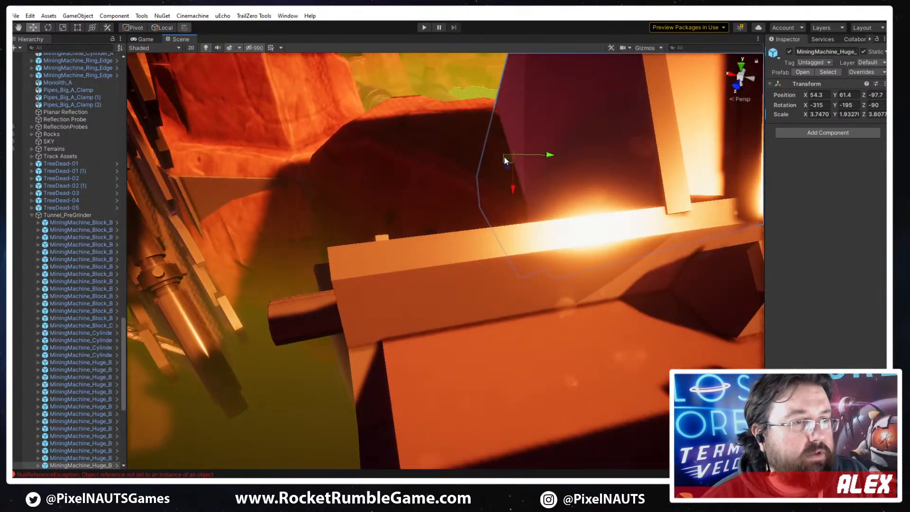
drag(504, 157, 402, 212)
key(e)
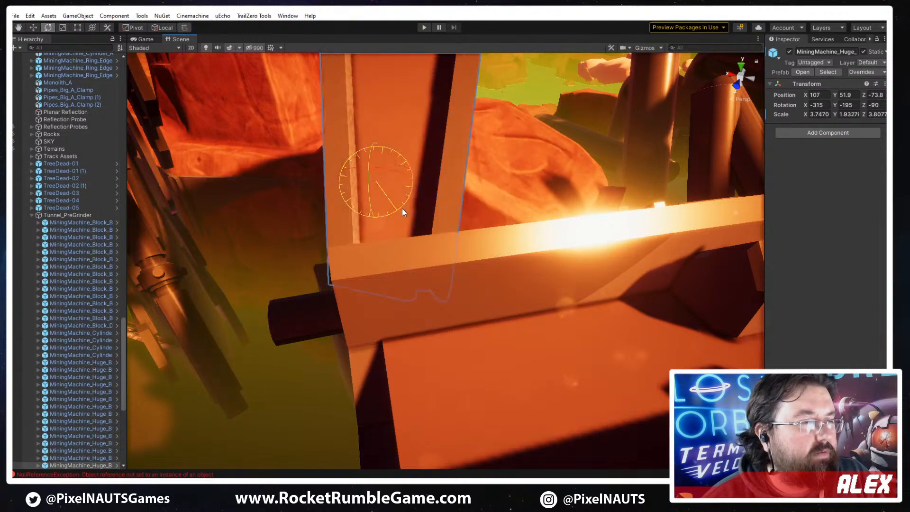
right_drag(402, 212, 646, 280)
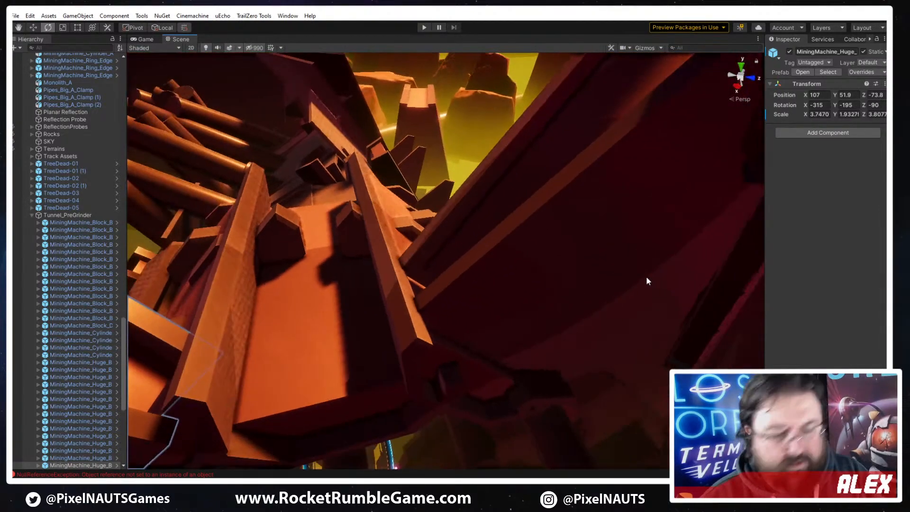
key(Delete)
Duplicate the remaining enlarged wall block and move the copy across the track to about X 34.3, Y 59.2, Z -2.7
click(472, 314)
right_drag(472, 314, 569, 329)
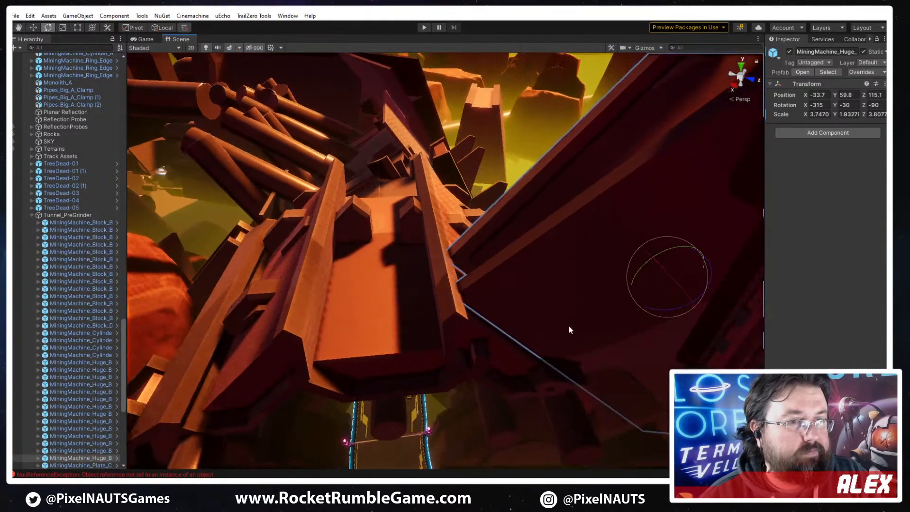
key(w)
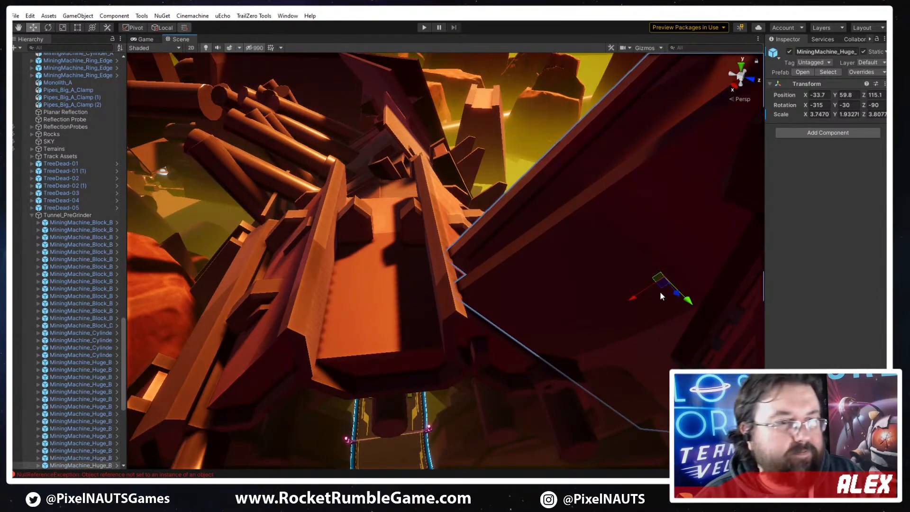
right_drag(654, 306, 636, 271)
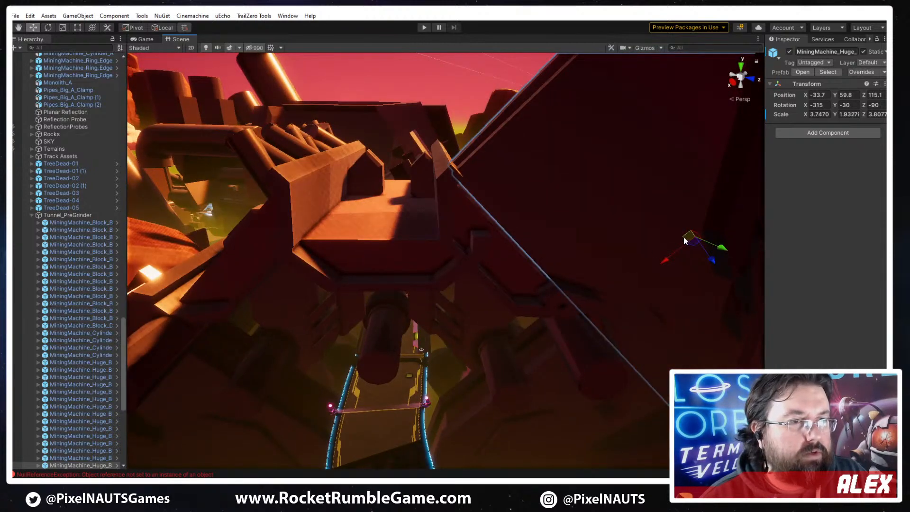
drag(686, 238, 321, 241)
Rotate the copy about its centre to 150° in Y and place it on the opposite side at about X 115.9, Y 57.4, Z -61.3
right_drag(458, 270, 497, 243)
key(e)
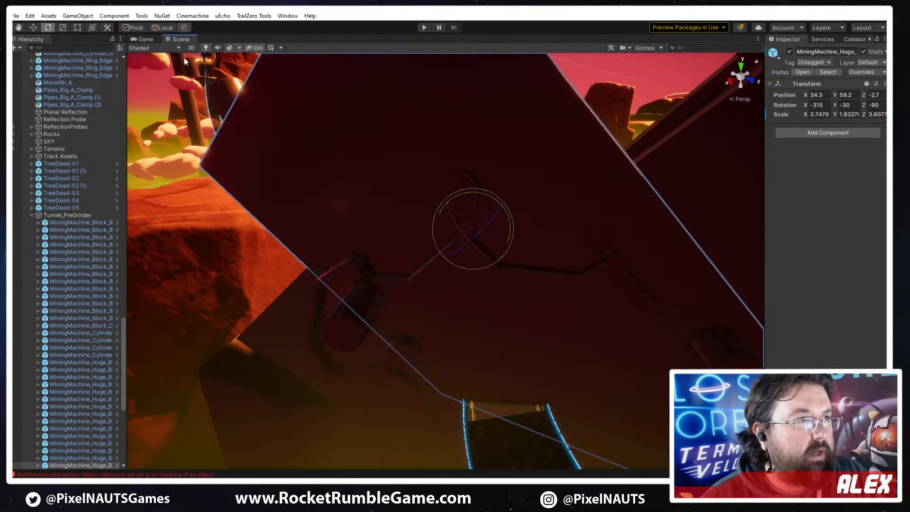
click(136, 28)
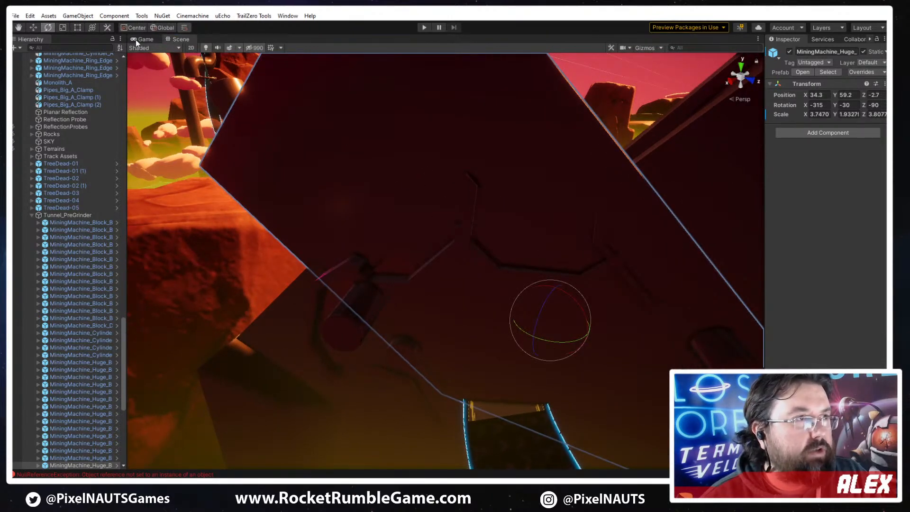
drag(565, 344, 322, 326)
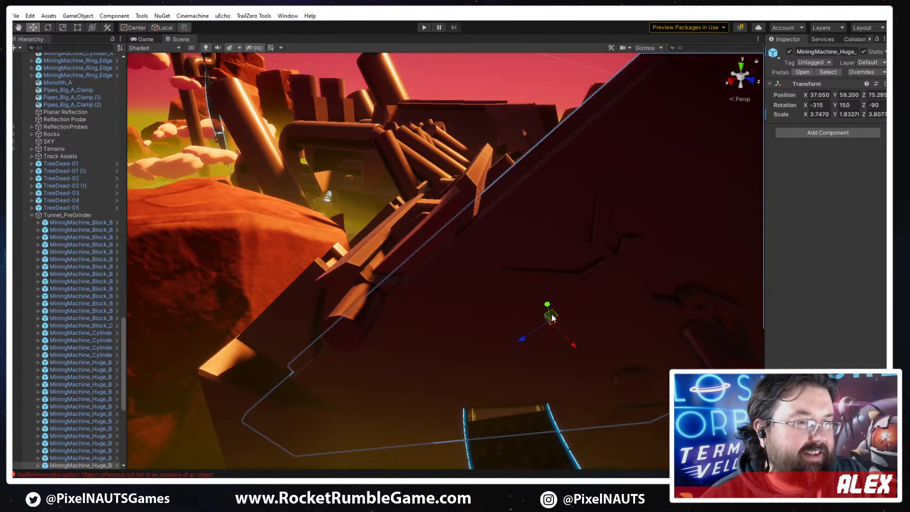
drag(550, 314, 189, 283)
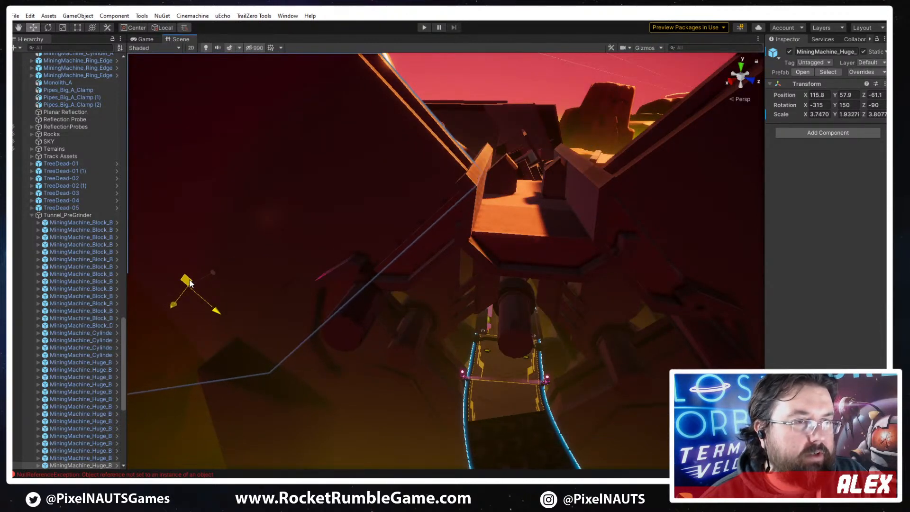
right_drag(238, 288, 492, 295)
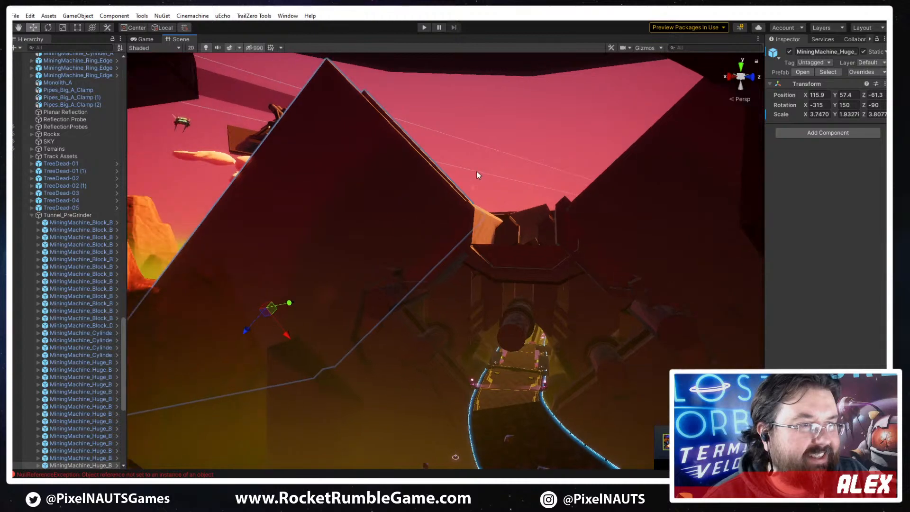
click(476, 173)
right_drag(427, 236, 500, 261)
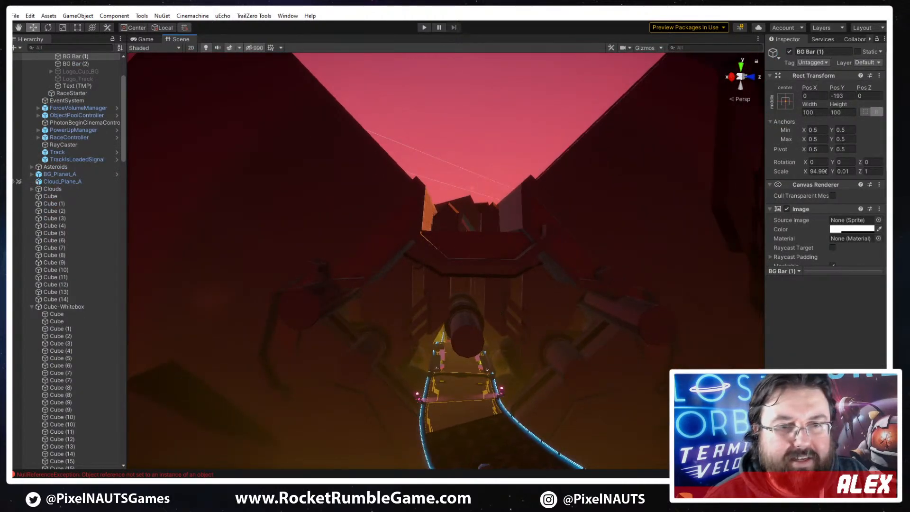
Look through the project assets, from the mining machine and pipe models to the Asteroid_A_Physics and Shape_A_Moving prefabs
key(ctrl+z)
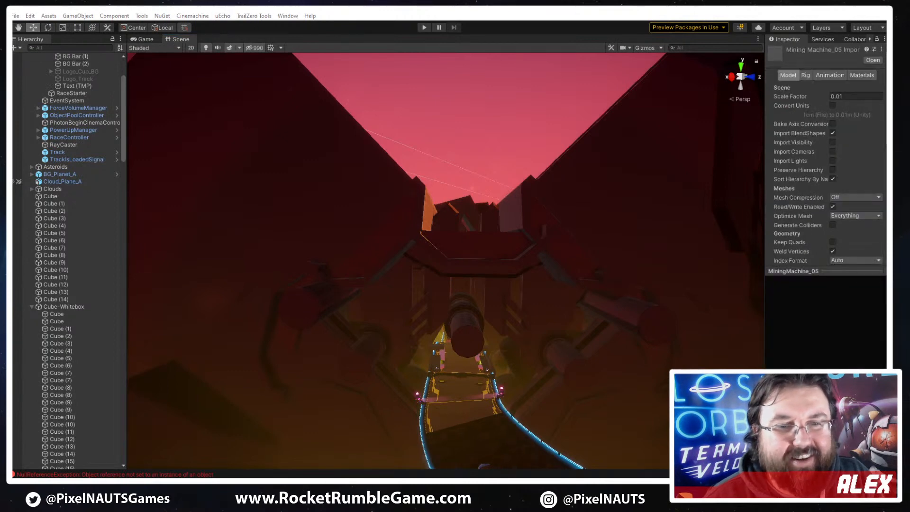
key(ctrl+z)
key(ctrl+z)
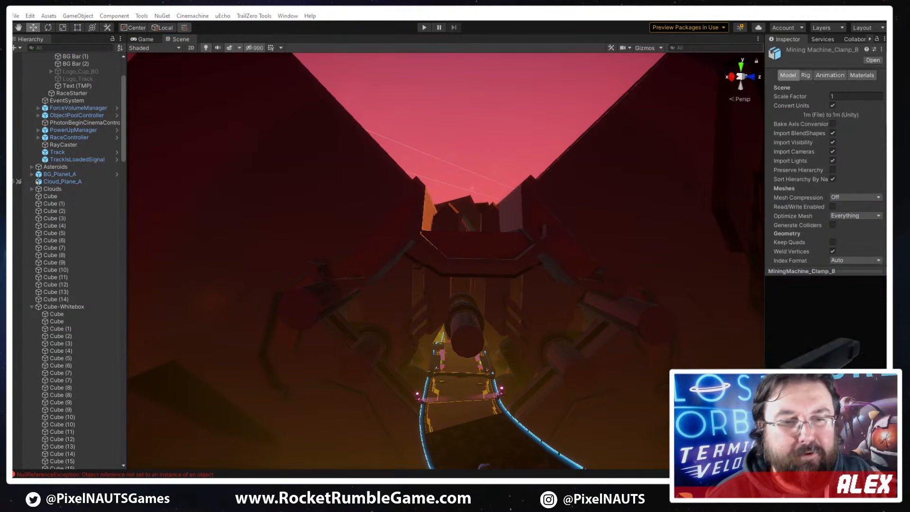
key(ctrl+z)
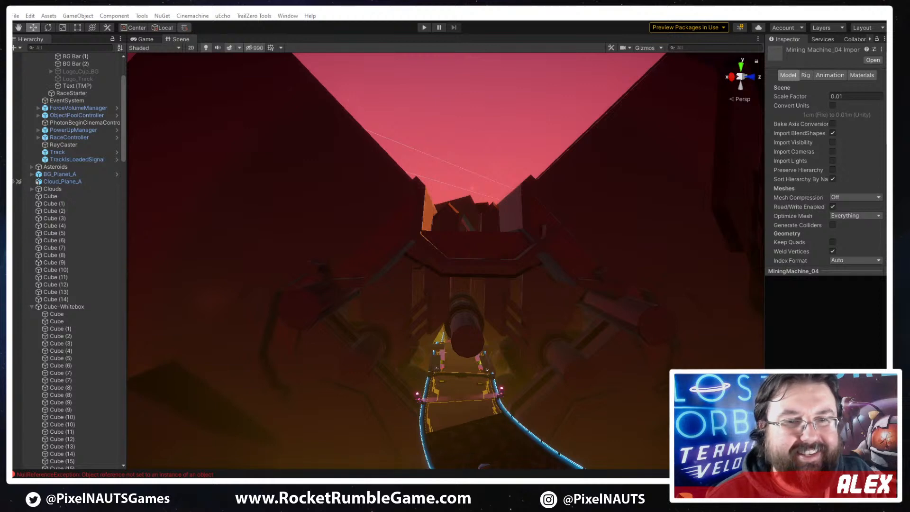
key(ctrl+z)
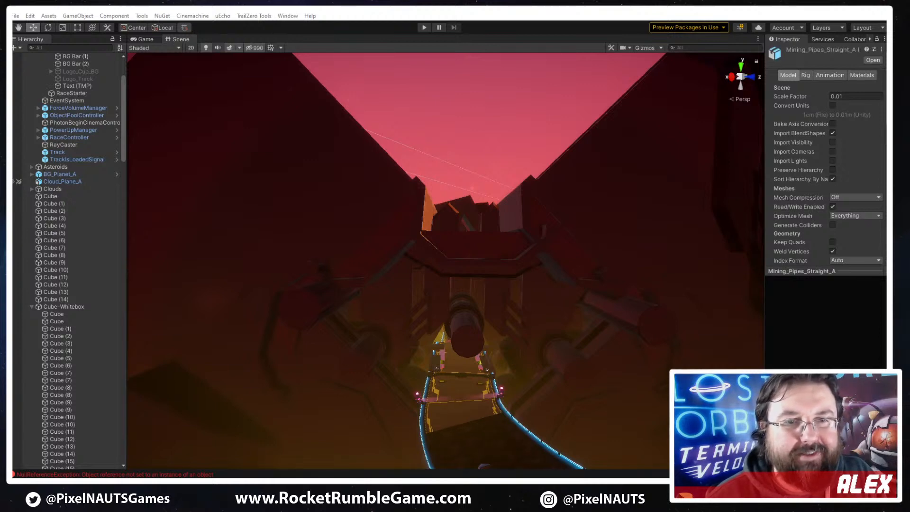
key(ctrl+z)
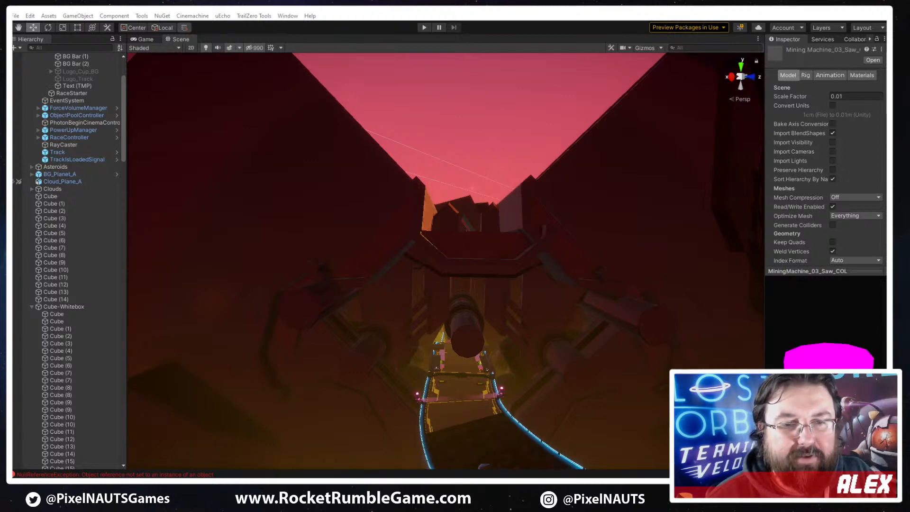
key(ctrl+z)
key(ctrl+z)
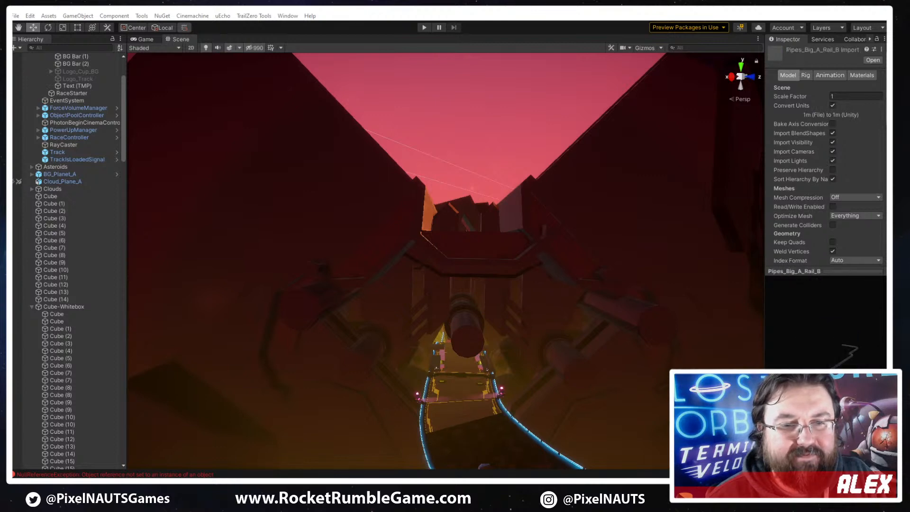
key(ctrl+z)
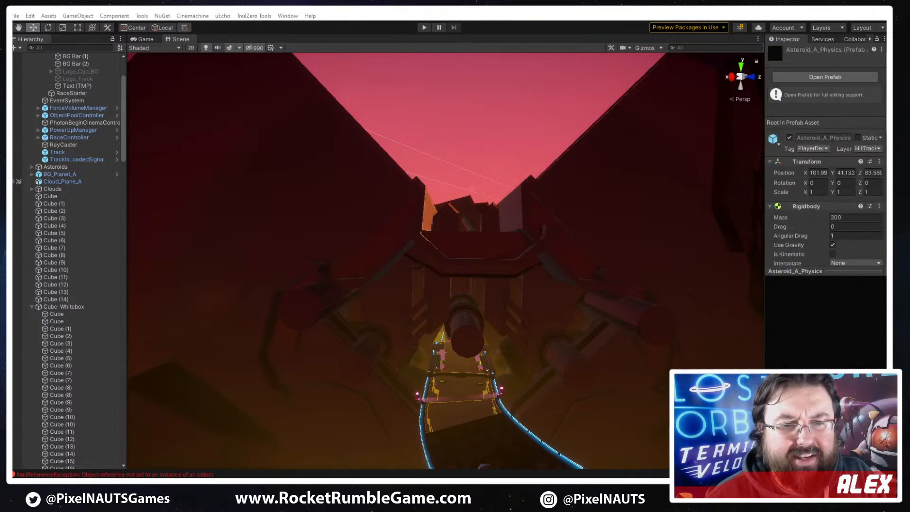
key(ctrl+z)
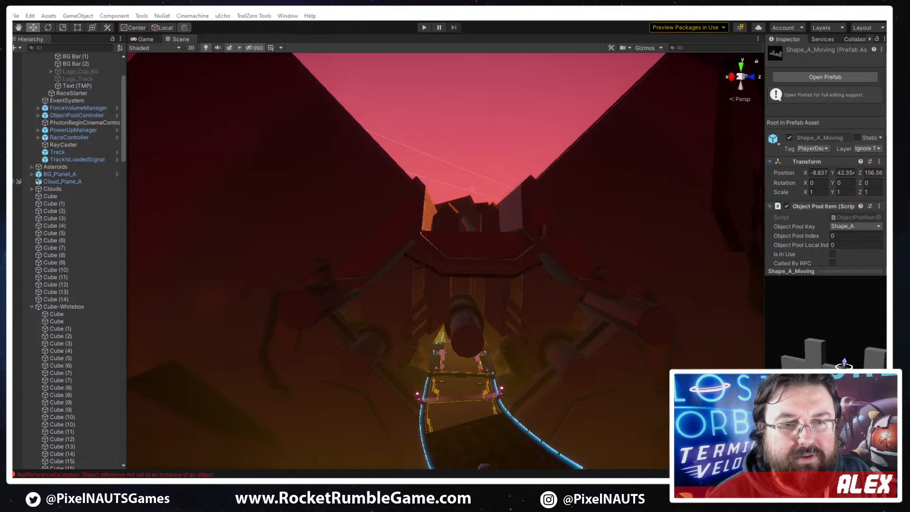
key(ctrl+z)
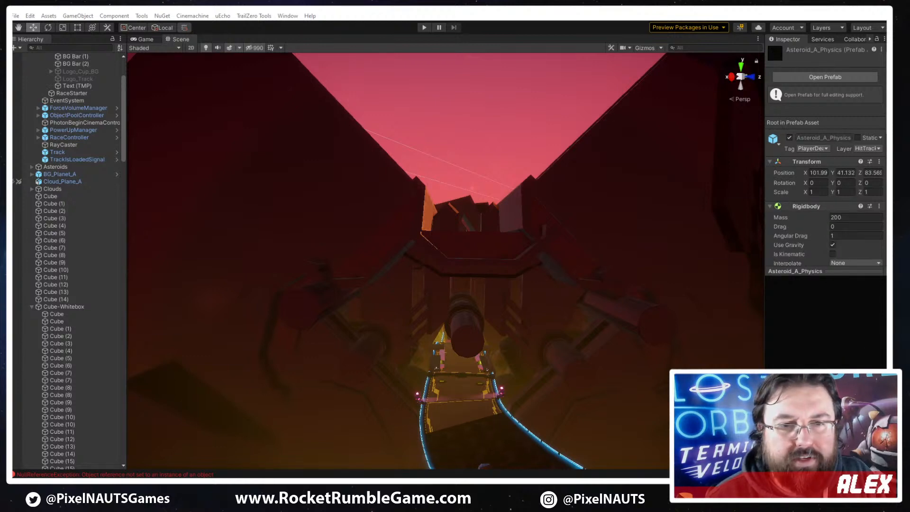
Duplicate a huge machine block in the pre-grinder tunnel and place the copy overhead at about X -13.3, Y 87.5, Z 48.7
right_drag(615, 275, 576, 258)
click(595, 238)
key(w)
key(ctrl+d)
drag(473, 260, 488, 176)
right_drag(488, 177, 436, 211)
drag(493, 201, 496, 242)
Rescale the overhead huge machine block to about X 3.23, Y 6.20, Z 1.10 and move it to about X 11.5, Y 82.6, Z 85.9
key(w)
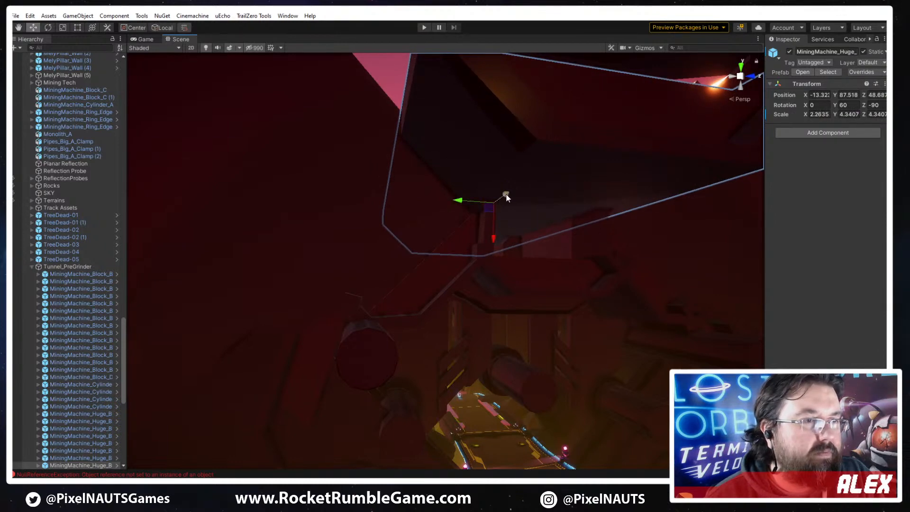
key(r)
drag(505, 193, 524, 155)
key(w)
key(r)
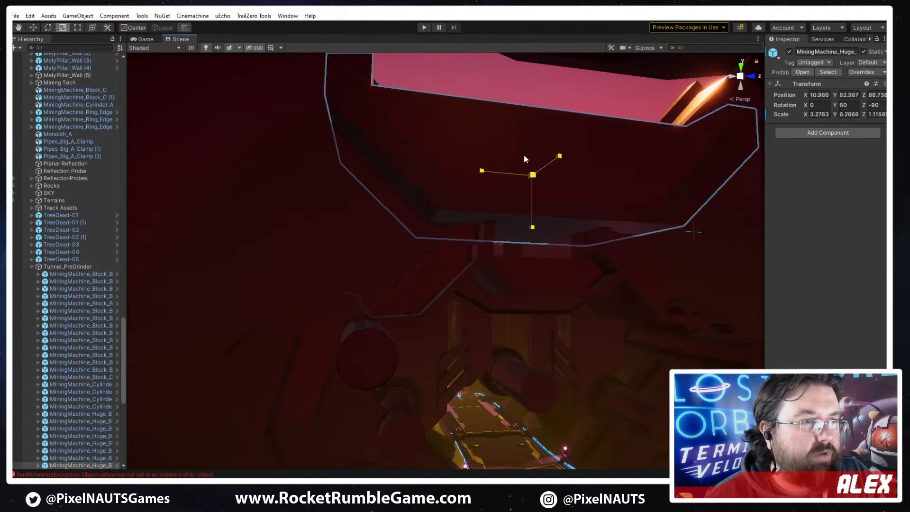
key(w)
right_drag(584, 255, 544, 263)
key(s)
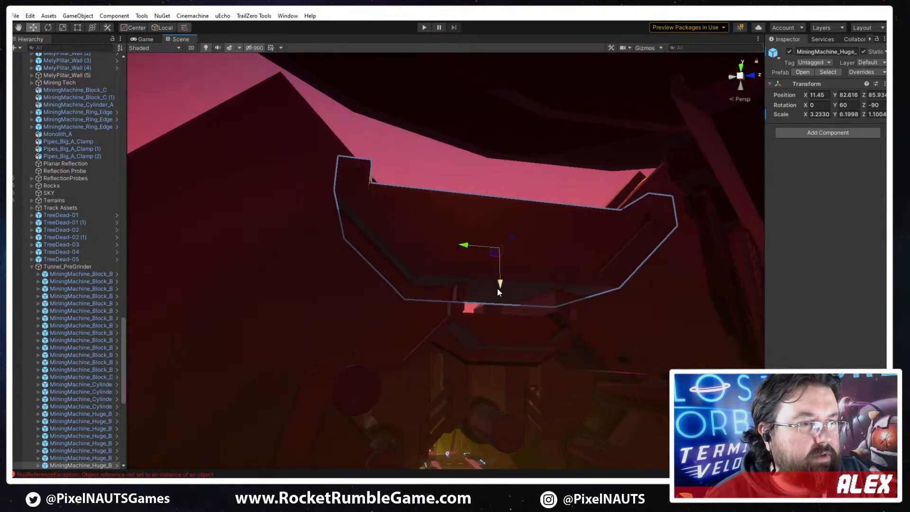
Raise the widened overhead block and shift it along the tunnel to cover the gap between the two side walls
drag(497, 287, 490, 186)
key(r)
key(w)
drag(499, 229, 478, 195)
drag(510, 150, 490, 164)
right_drag(557, 234, 590, 290)
key(d)
key(s)
click(522, 273)
key(s)
click(491, 279)
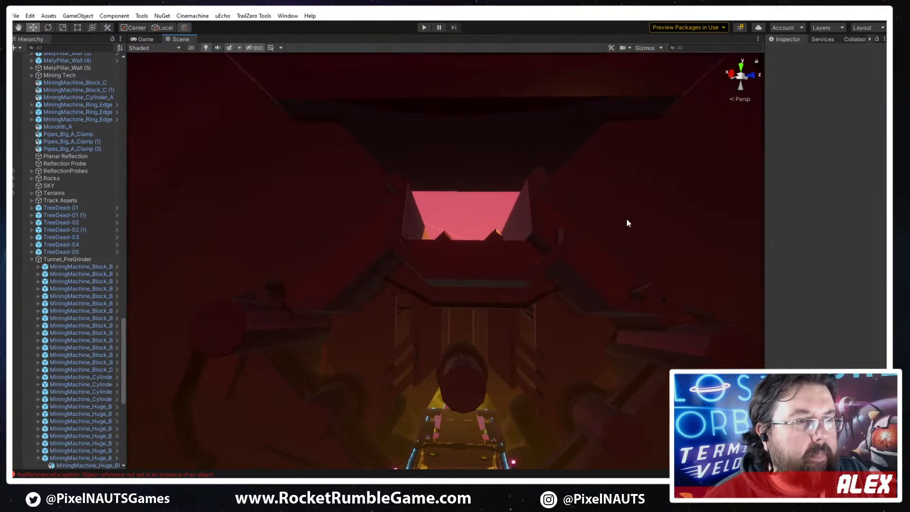
right_drag(541, 227, 424, 359)
click(399, 231)
click(421, 370)
right_drag(463, 315, 445, 255)
click(465, 220)
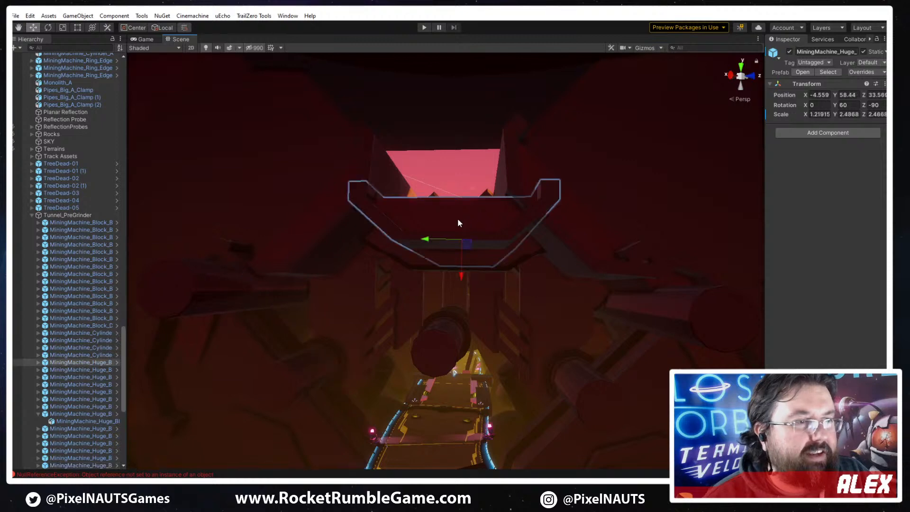
drag(462, 273, 517, 255)
key(Delete)
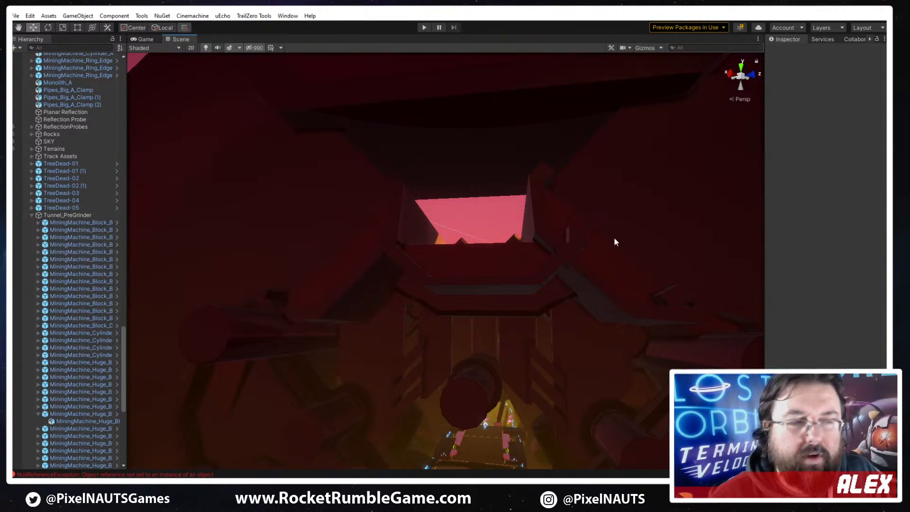
Duplicate the inverted machine block spanning the tunnel entrance and raise the copy to about Y 105.7
right_drag(615, 242, 558, 258)
click(520, 263)
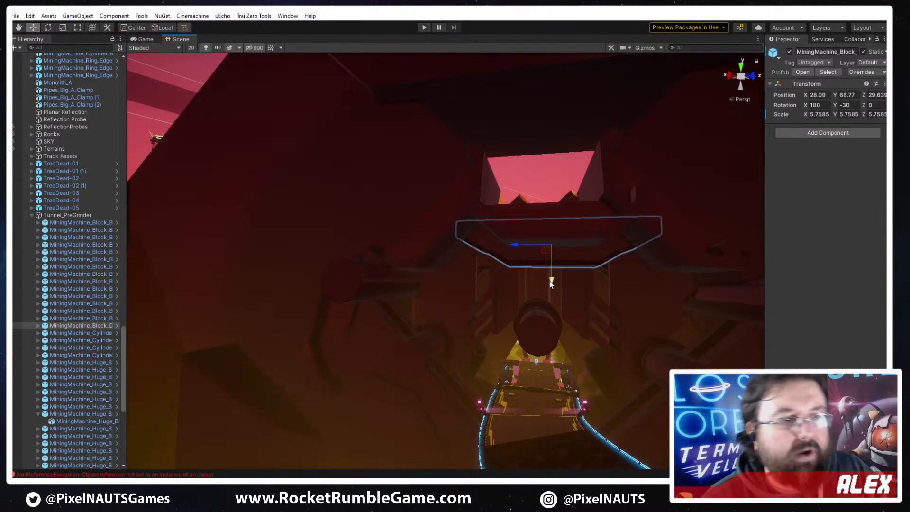
key(ctrl+d)
drag(550, 280, 550, 178)
key(r)
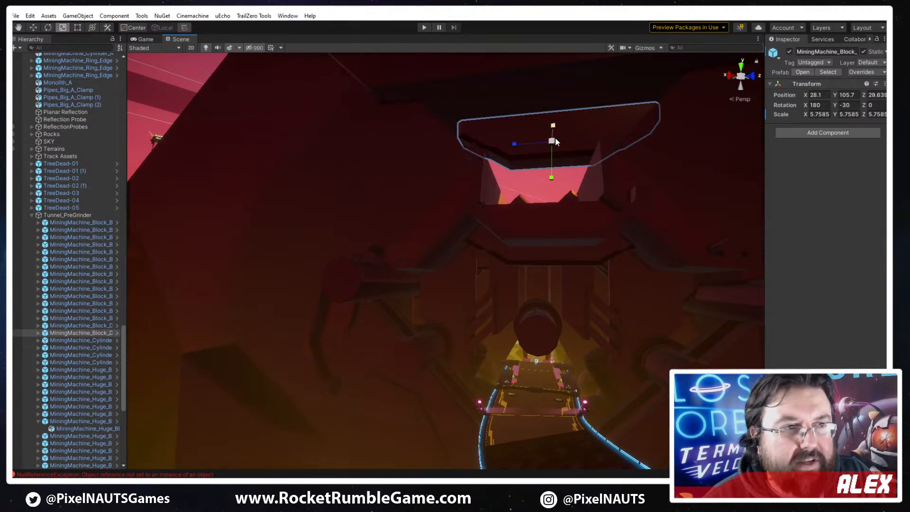
Enlarge the raised copy to a scale of about X 18.6, Y 9.7, Z 9.7 and move it to about X 29.6, Y 112.3, Z 35.5
drag(556, 138, 542, 103)
right_drag(556, 152, 527, 157)
key(w)
drag(525, 156, 516, 154)
right_drag(552, 195, 495, 206)
key(r)
drag(470, 202, 455, 184)
key(w)
key(r)
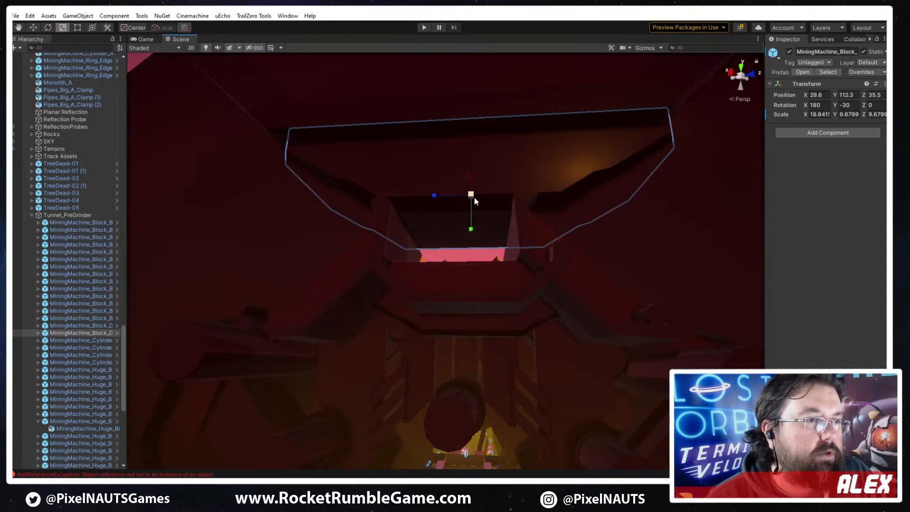
Narrow the raised block to about 9.56 in Z scale and centre it over the opening at about X 30.9, Y 112.1, Z 33.3
drag(434, 198, 431, 197)
key(w)
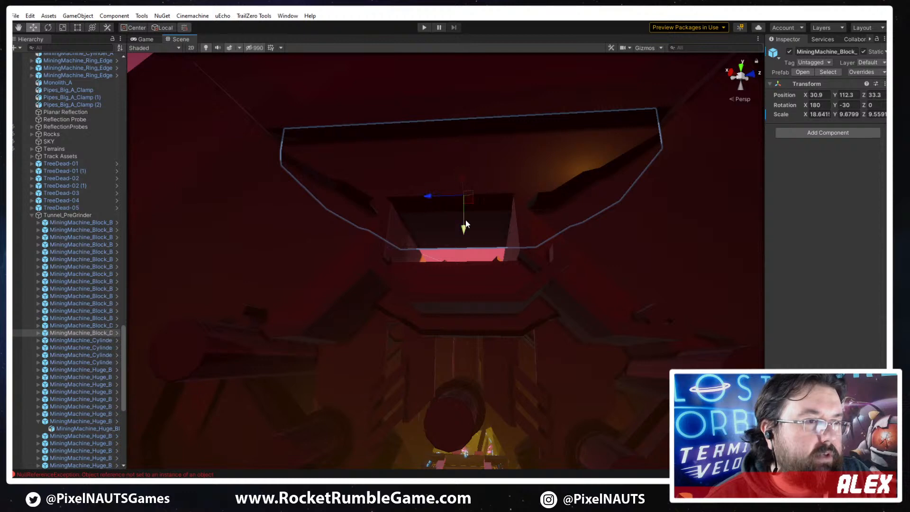
drag(466, 221, 456, 224)
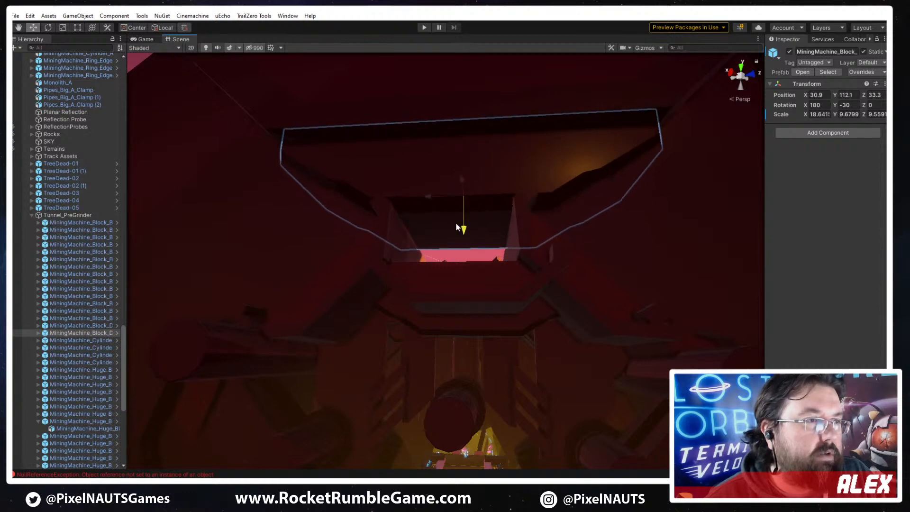
drag(429, 195, 431, 194)
Rescale the raised block to about Y 12.4 and Z 7.1 and place it at about X 32.1, Y 112.8, Z 31.3 to close the opening
right_drag(589, 304, 579, 307)
key(s)
click(525, 316)
right_drag(526, 317, 502, 226)
click(502, 226)
key(r)
mouse_move(437, 244)
mouse_down()
mouse_move(454, 242)
mouse_move(446, 243)
mouse_up()
drag(474, 278, 473, 294)
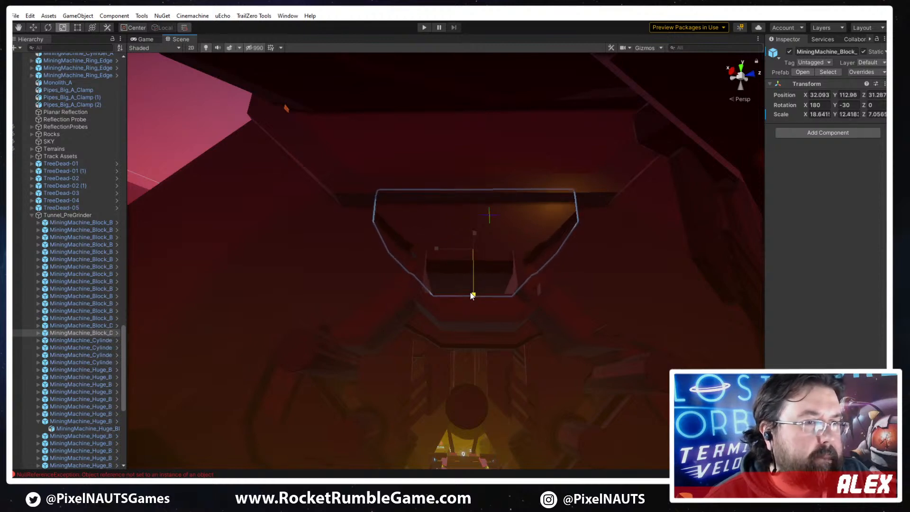
key(w)
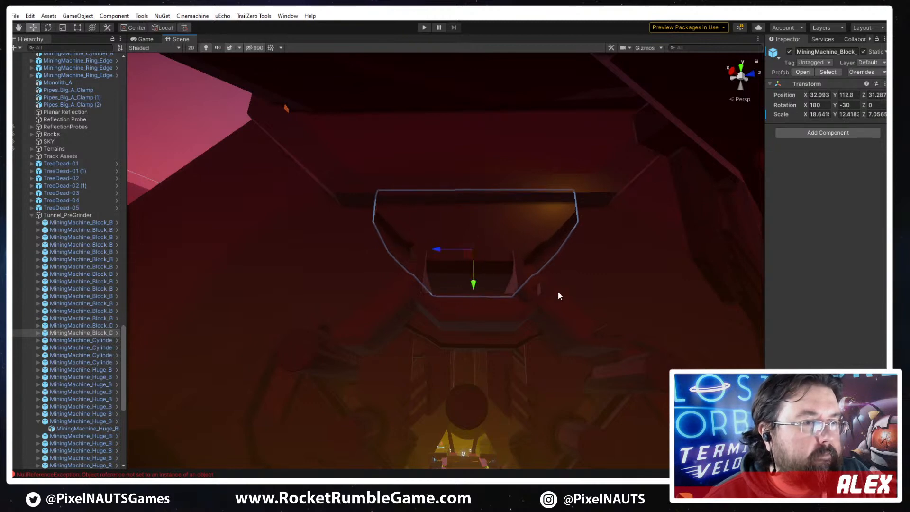
click(561, 294)
alt+drag(560, 295, 493, 361)
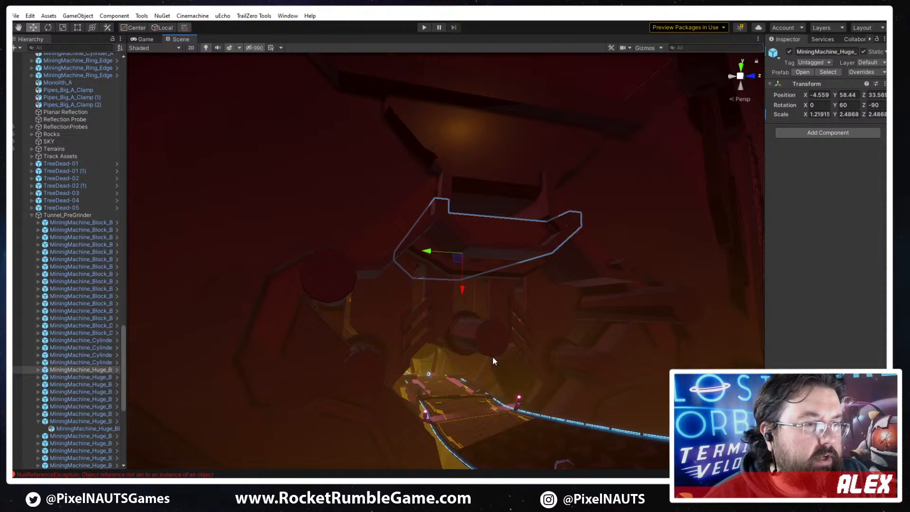
Try the Pipes_Big_A_S mesh on the straight pipe beside the track and move it to about X 77.4, Y 56.2, Z 45.6
click(602, 339)
alt+drag(550, 272, 633, 290)
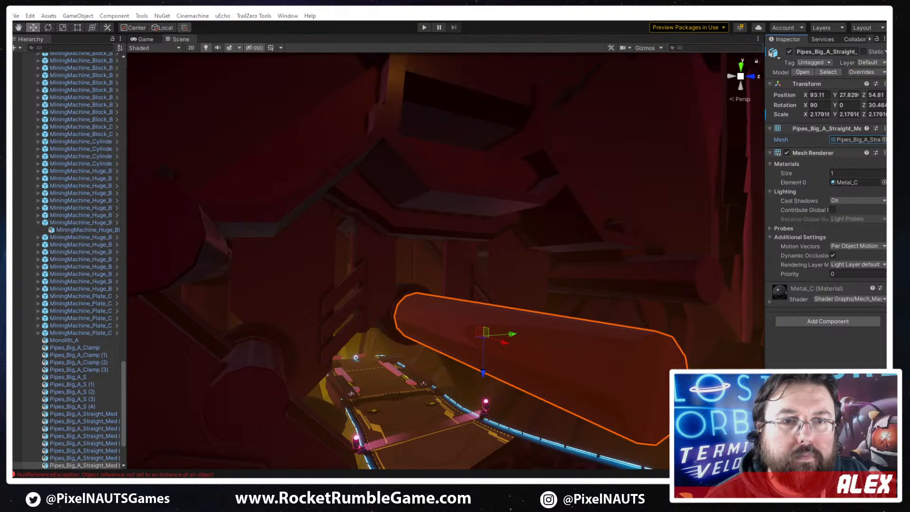
drag(844, 153, 849, 140)
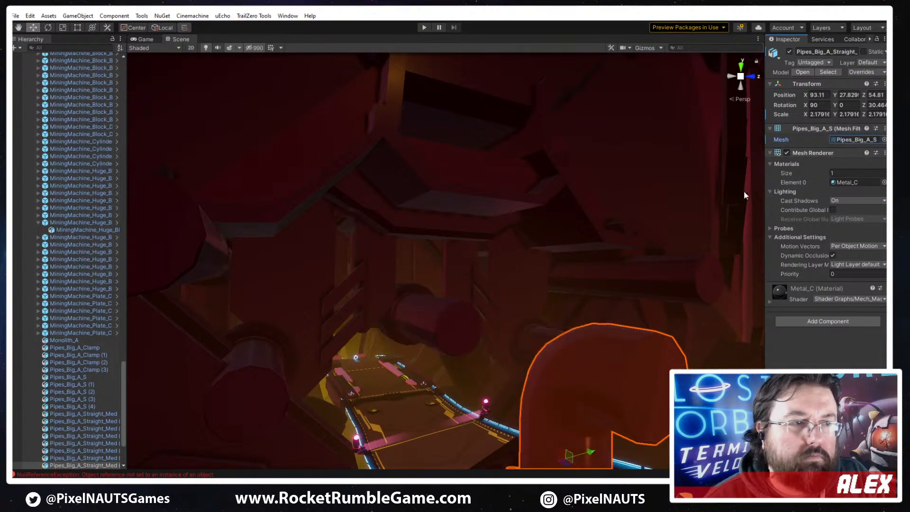
alt+drag(578, 258, 551, 239)
scroll(555, 277, down, 8)
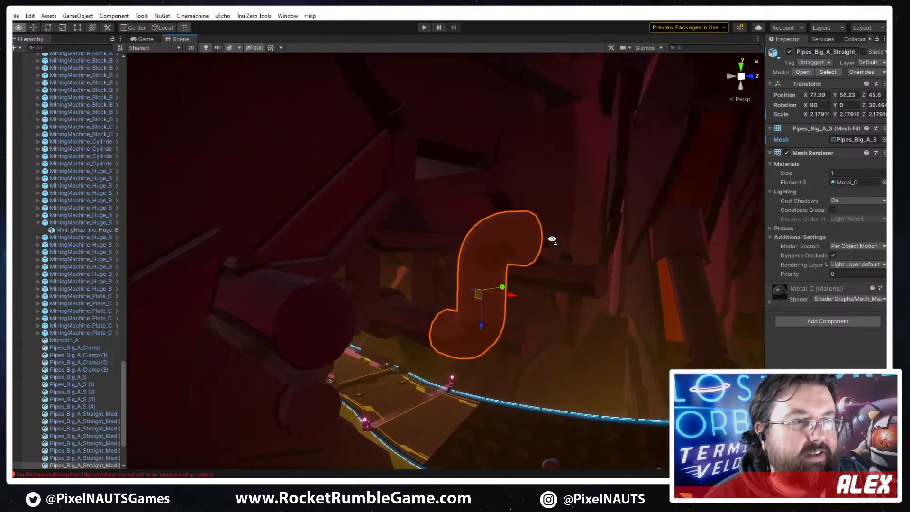
Look through the Pipes_Big_A models, from the straight and rail pieces to Corner_Short and Corner_Long, for a suitable pipe bend
click(829, 71)
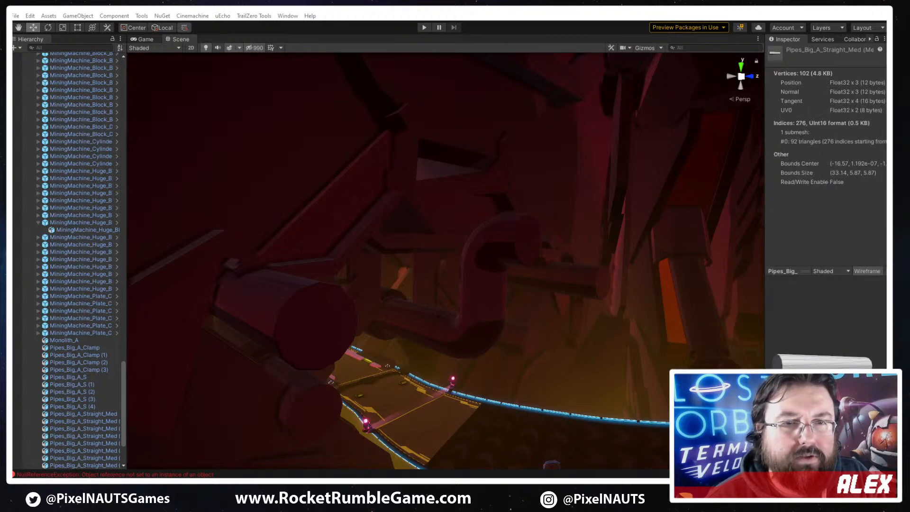
click(499, 235)
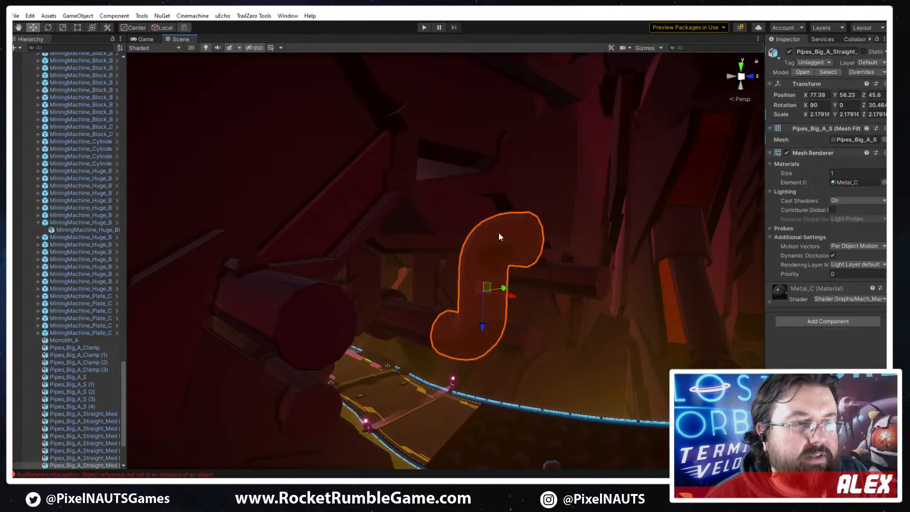
click(859, 138)
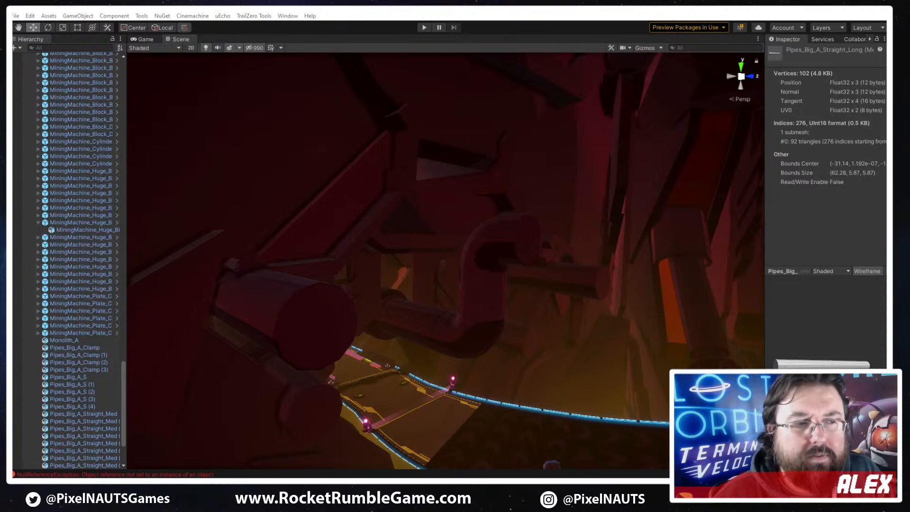
click(501, 257)
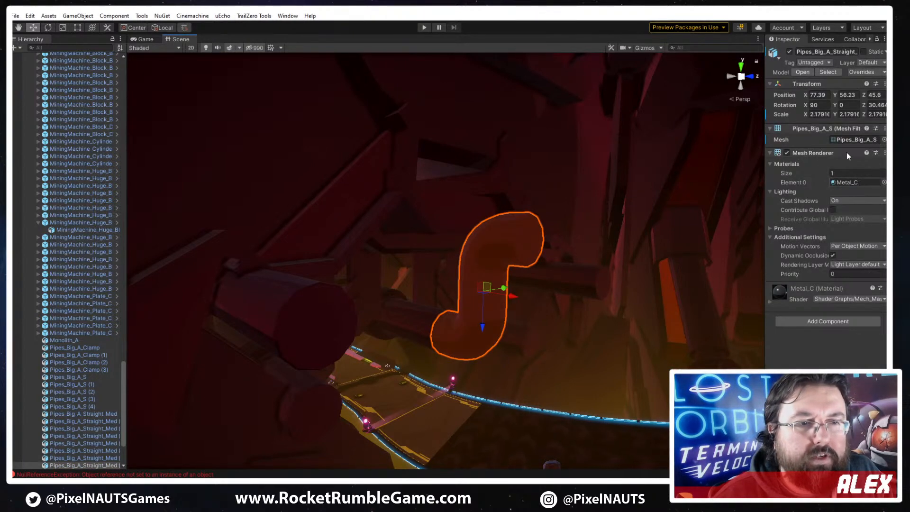
click(842, 139)
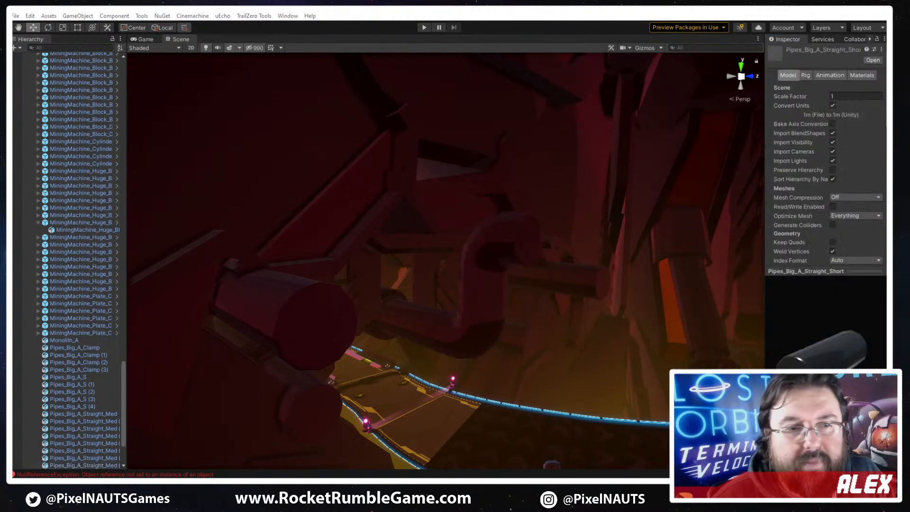
key(Up)
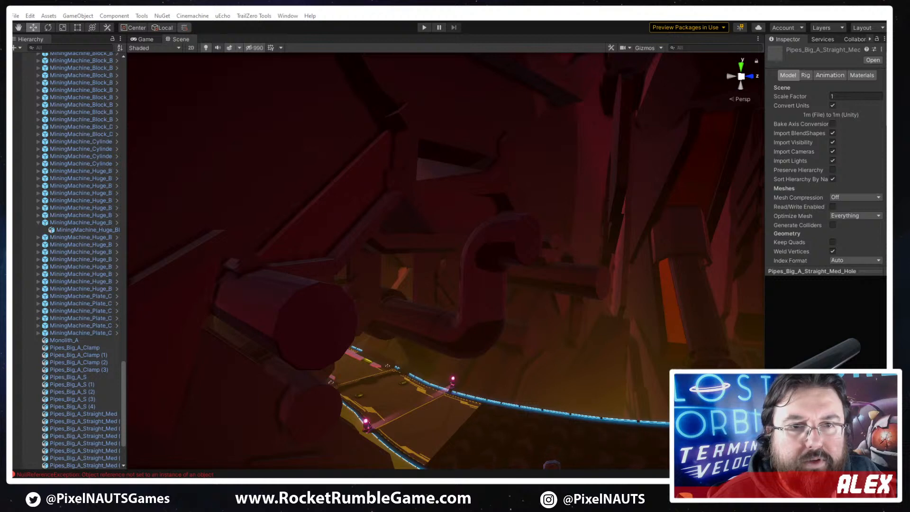
key(Down)
key(Down)
key(Up)
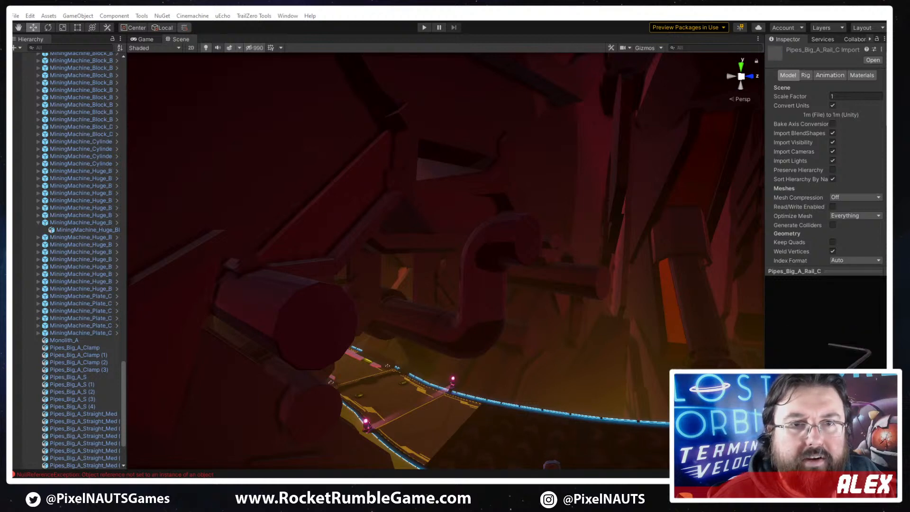
key(Up)
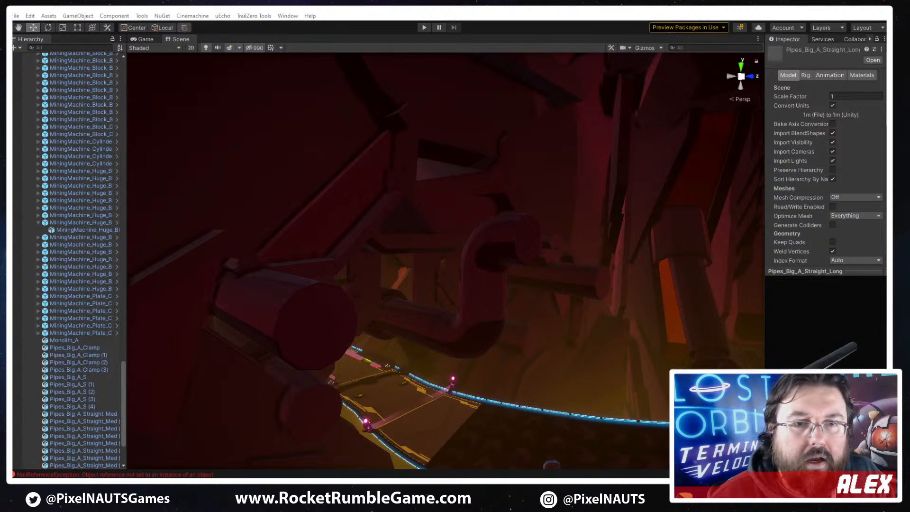
key(Down)
key(Up)
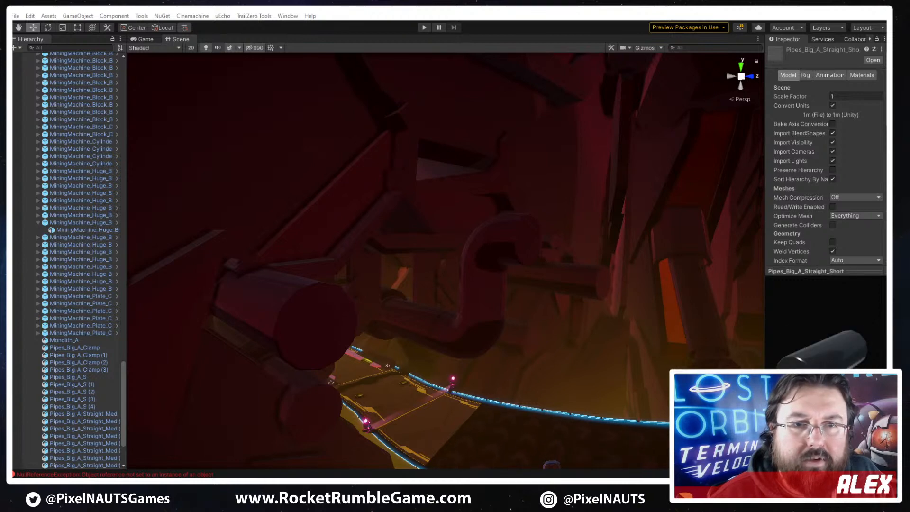
key(Up)
key(Up)
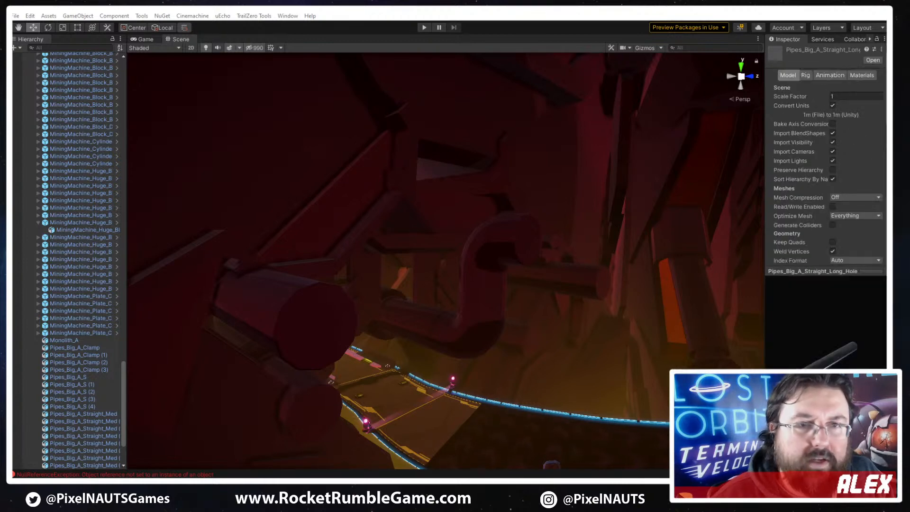
key(Up)
key(Up)
key(Up)
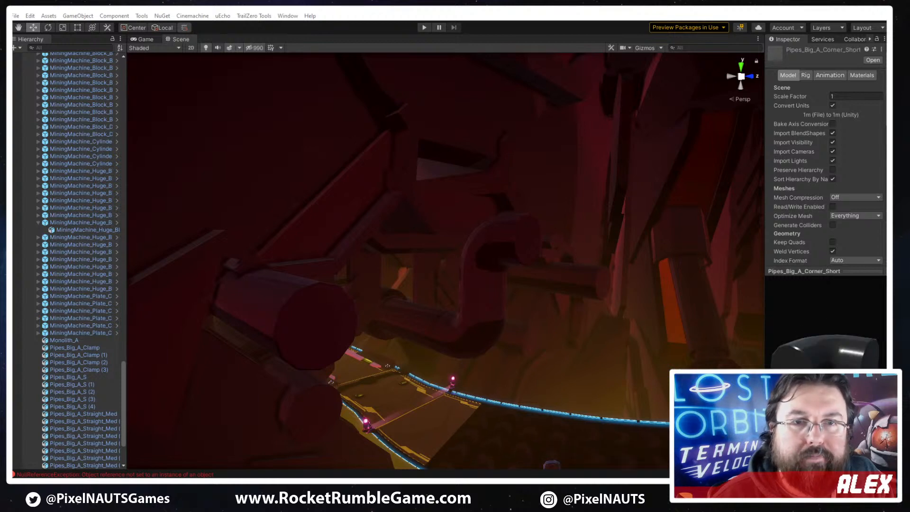
key(Up)
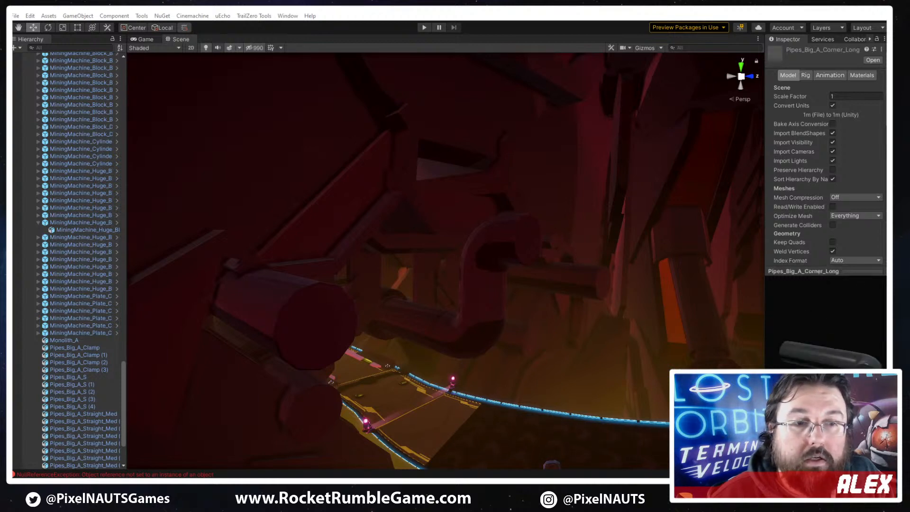
Assign the Pipes_Big_A_Corner_Long mesh to the S-shaped pipe and rotate it to about -149.5° in Z
click(478, 292)
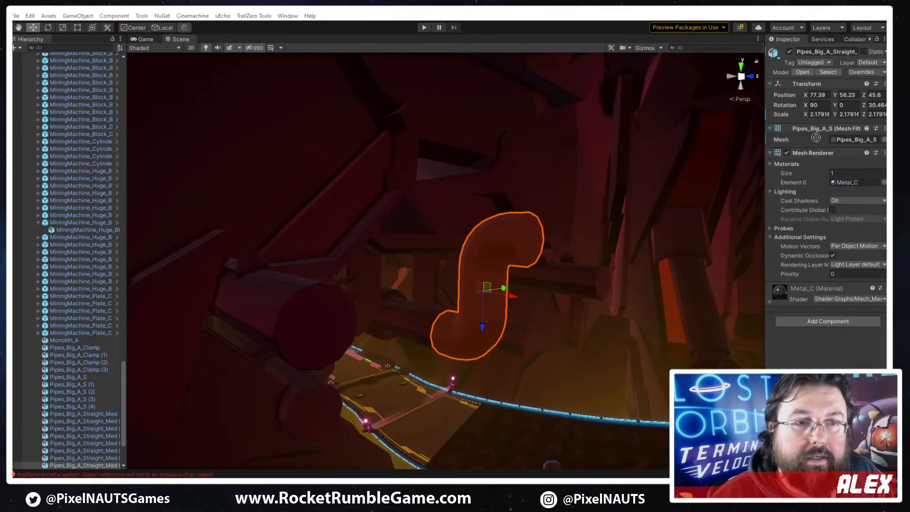
drag(884, 164, 851, 141)
right_drag(641, 253, 604, 221)
key(e)
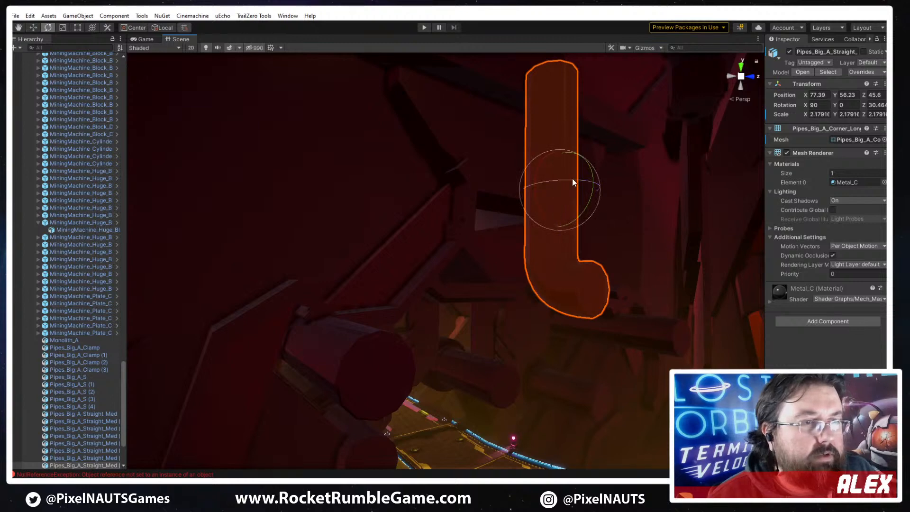
drag(572, 178, 322, 216)
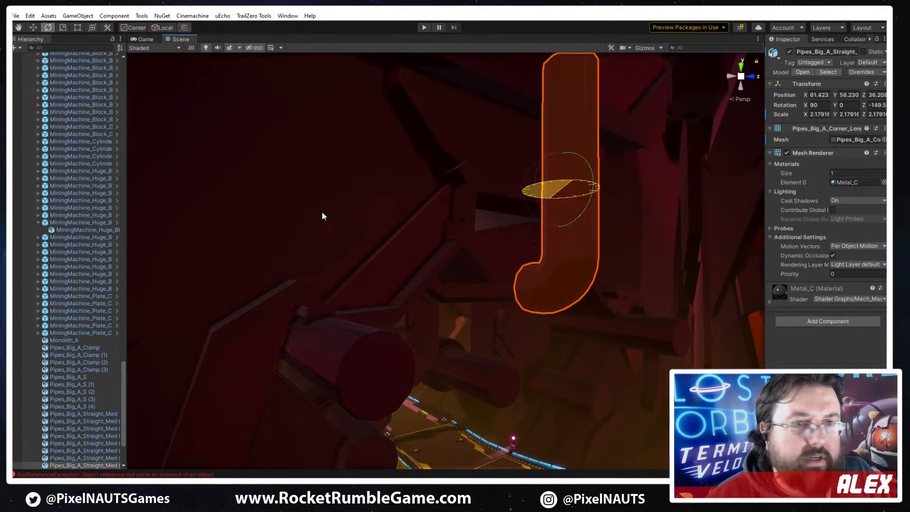
Move the corner pipe to about X 53.5, Y 27.8, Z 31.5 to join the end of the horizontal pipe beside the track
key(w)
drag(550, 189, 534, 316)
key(w)
right_drag(581, 313, 587, 181)
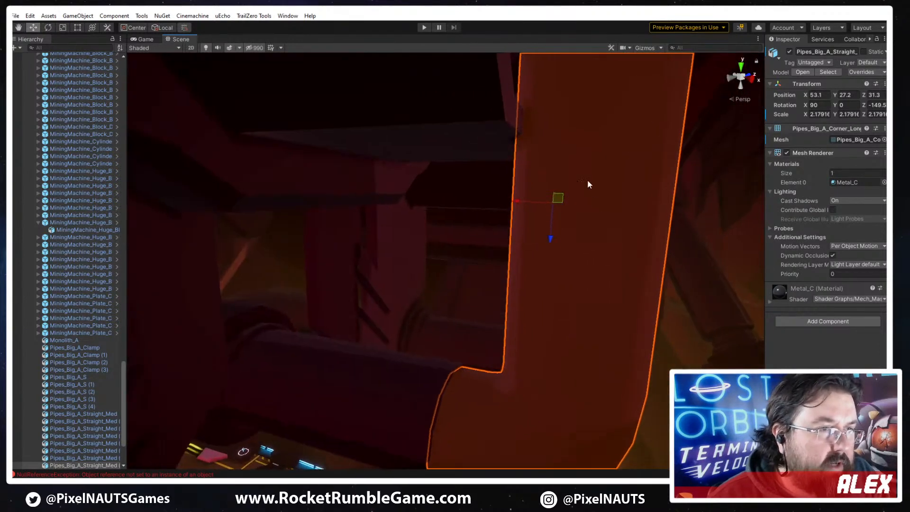
drag(561, 200, 523, 197)
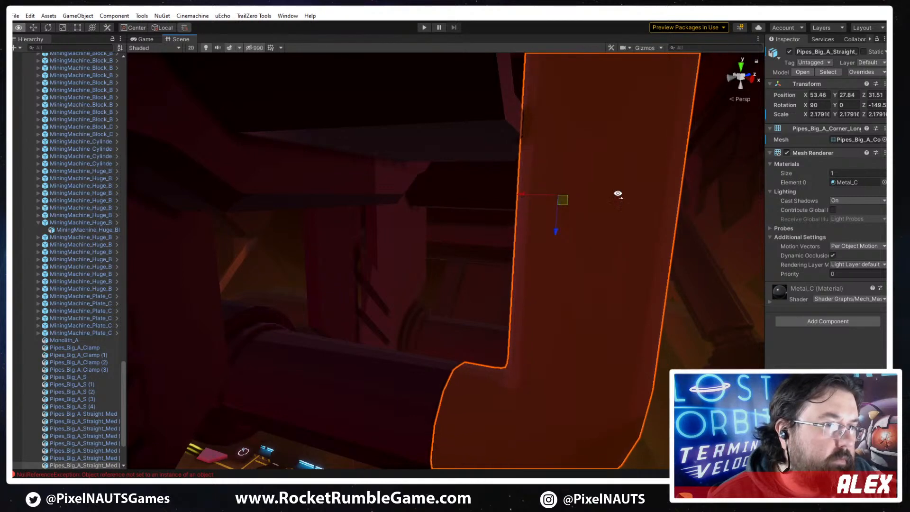
right_drag(618, 193, 488, 216)
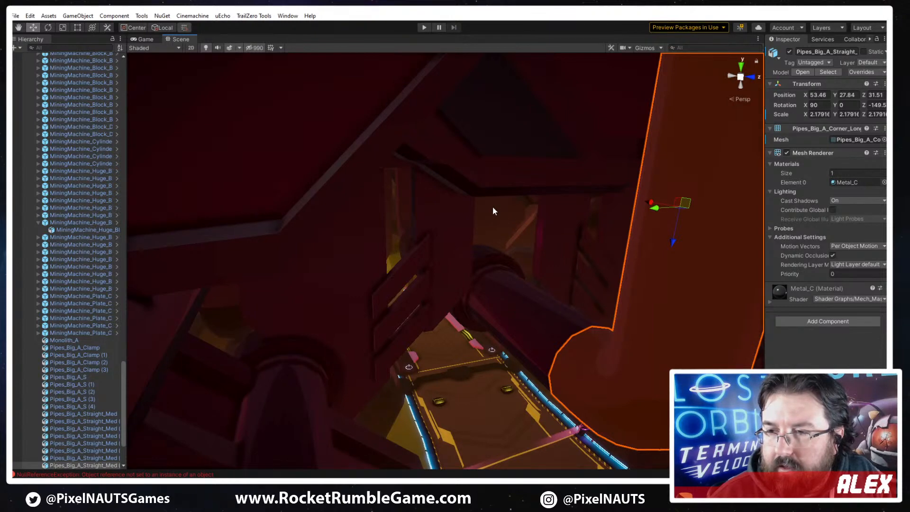
Duplicate the vertical corner pipe beside the track and raise the copy to Y 78.8
right_drag(465, 242, 467, 300)
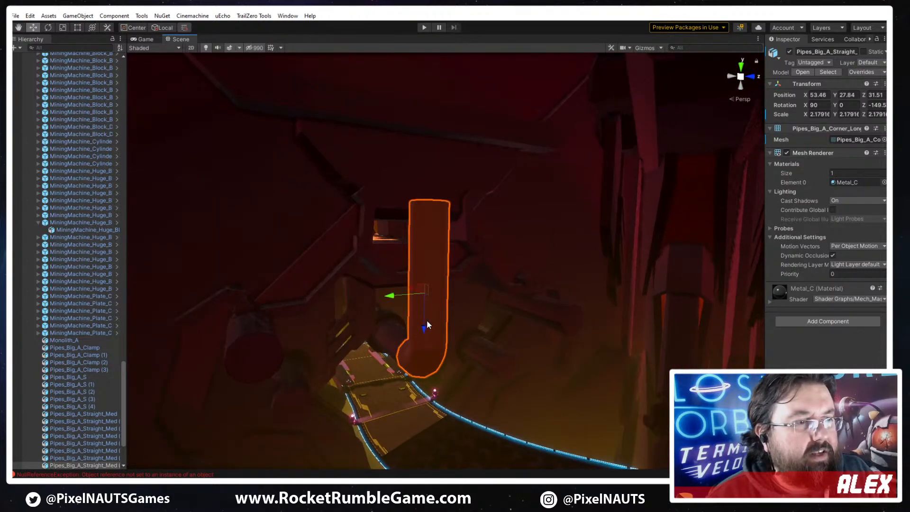
key(ctrl+d)
drag(425, 321, 427, 152)
key(Delete)
click(435, 304)
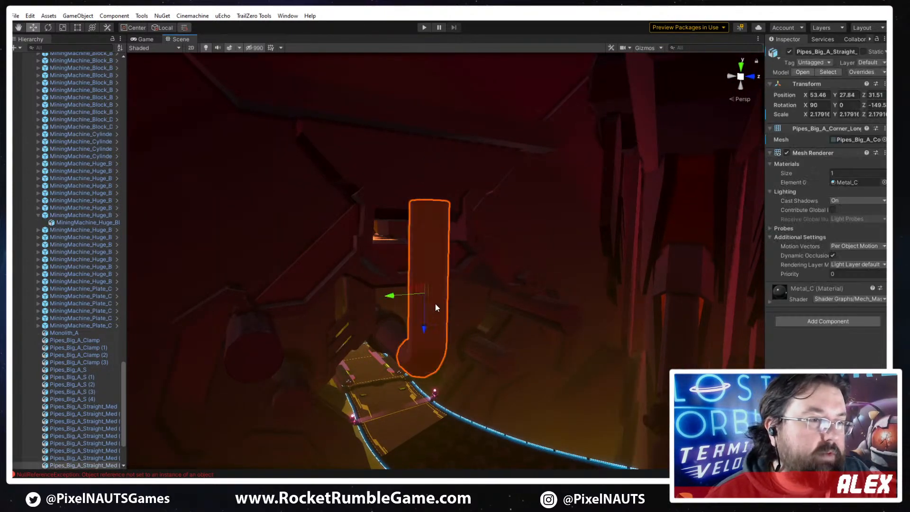
drag(422, 335, 439, 183)
Flip the copied corner pipe to X -90°, Z about -210.4° and raise it to about Y 139.5, continuing the lower pipe upward
key(e)
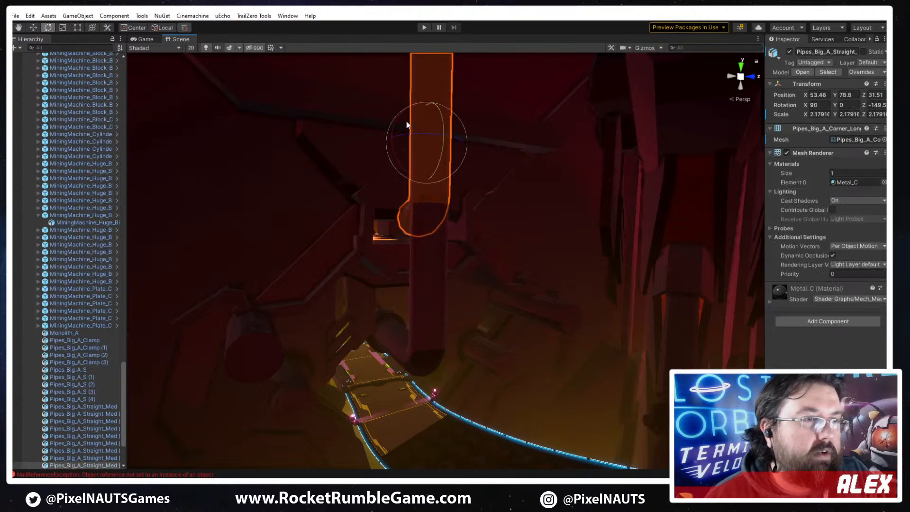
drag(397, 137, 448, 385)
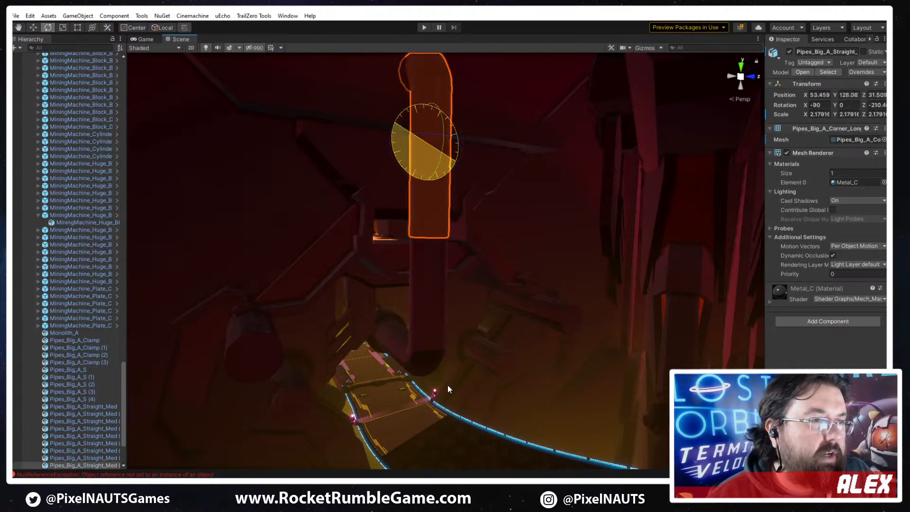
right_drag(447, 385, 535, 269)
key(w)
key(w)
drag(418, 141, 411, 75)
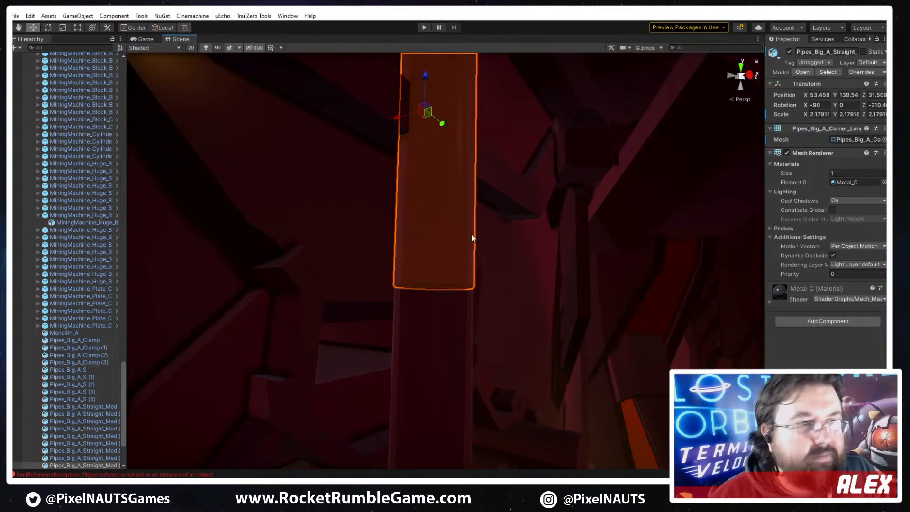
Duplicate the lower vertical corner pipe and raise the copy to Y 51.3
alt+drag(473, 237, 544, 255)
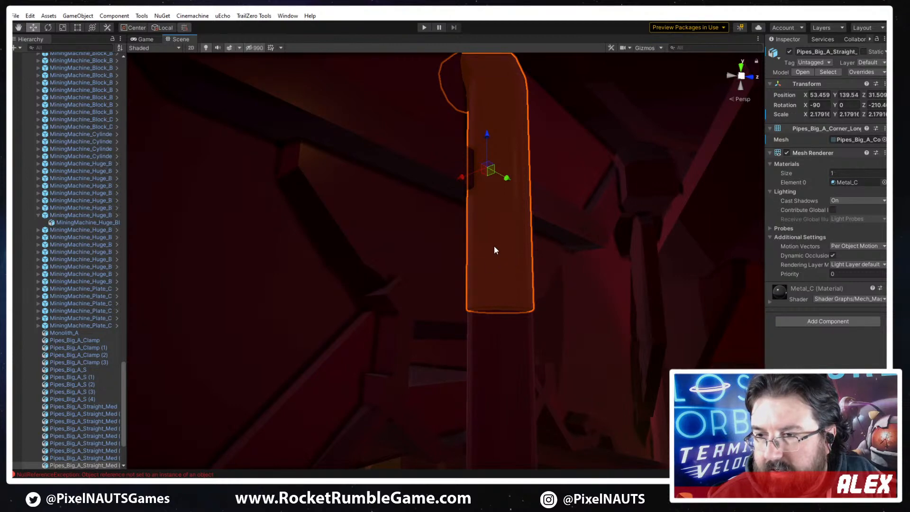
alt+drag(498, 233, 488, 290)
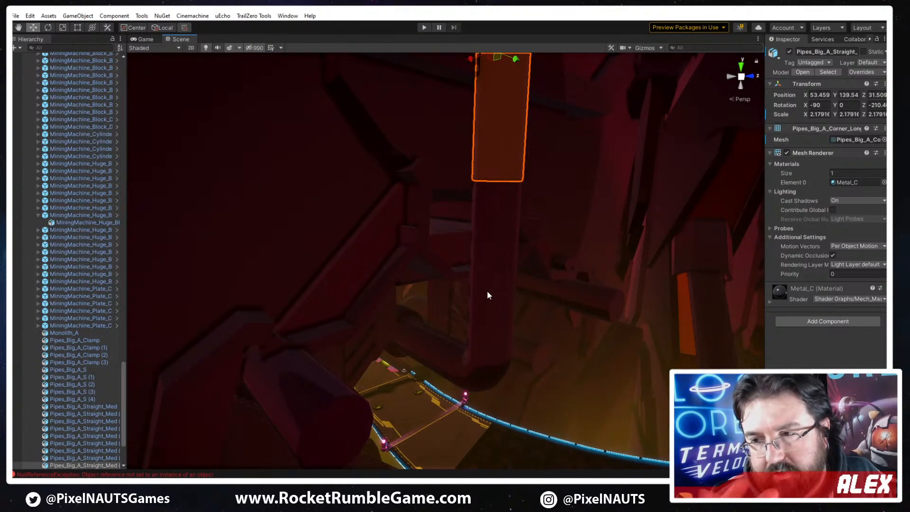
mouse_move(499, 291)
alt+mouse_down()
mouse_move(525, 309)
mouse_move(506, 272)
mouse_move(468, 304)
mouse_move(493, 299)
alt+mouse_up()
key(w)
mouse_move(493, 298)
right_down()
mouse_move(502, 306)
mouse_move(494, 300)
right_up()
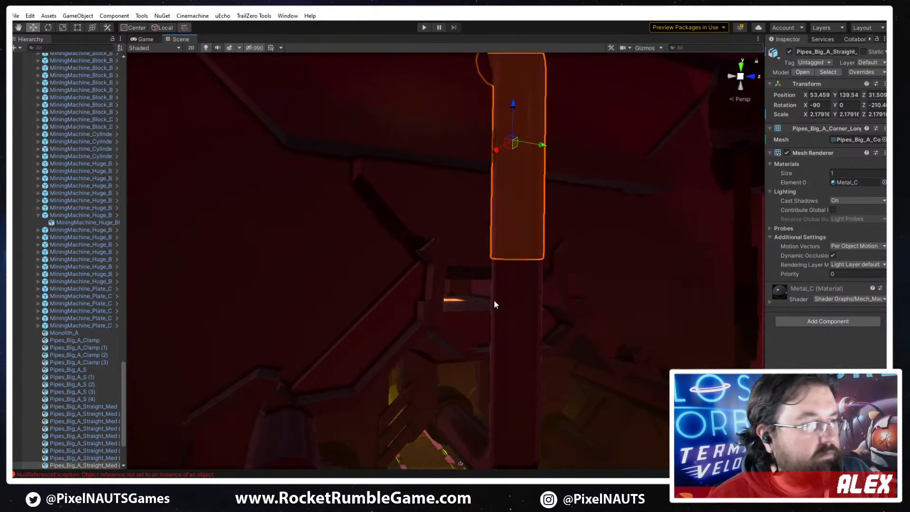
click(527, 315)
drag(512, 397, 511, 279)
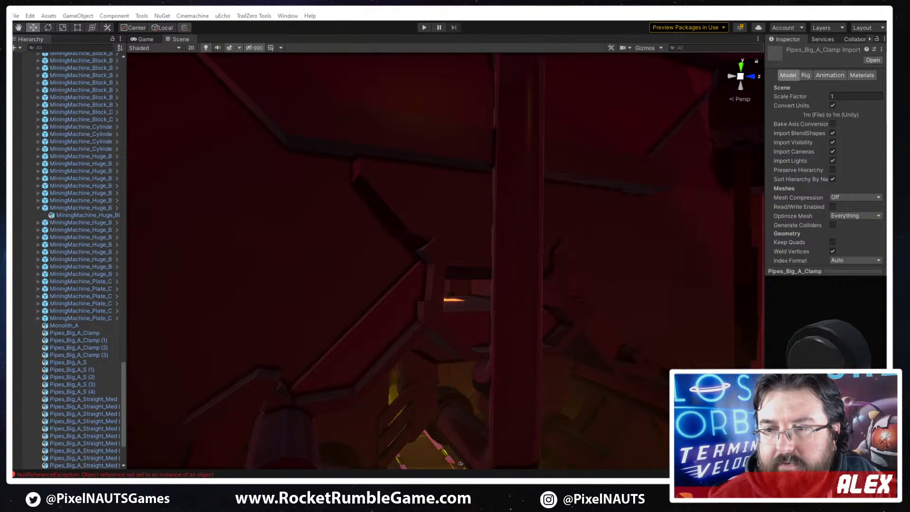
Assign the Pipes_Big_A_Clamp mesh to the corner pipe copy at Y 51.3
click(558, 277)
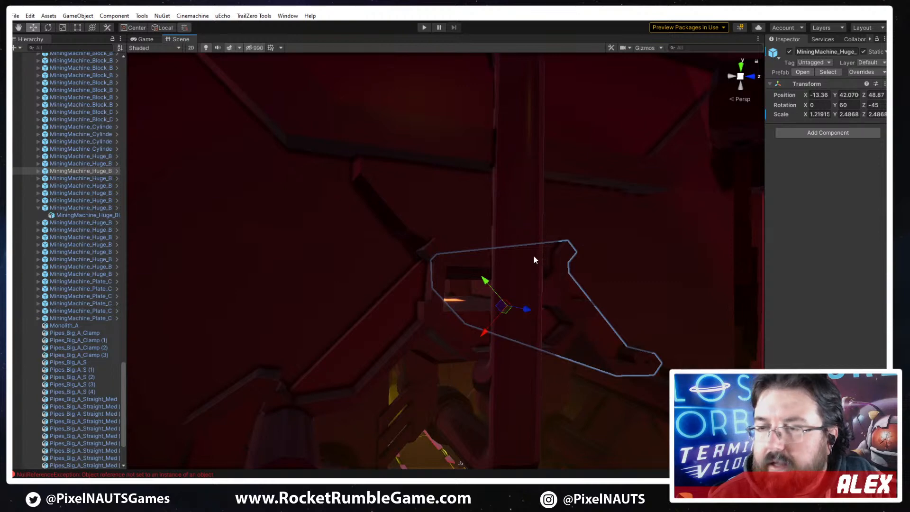
right_drag(551, 287, 580, 303)
click(573, 270)
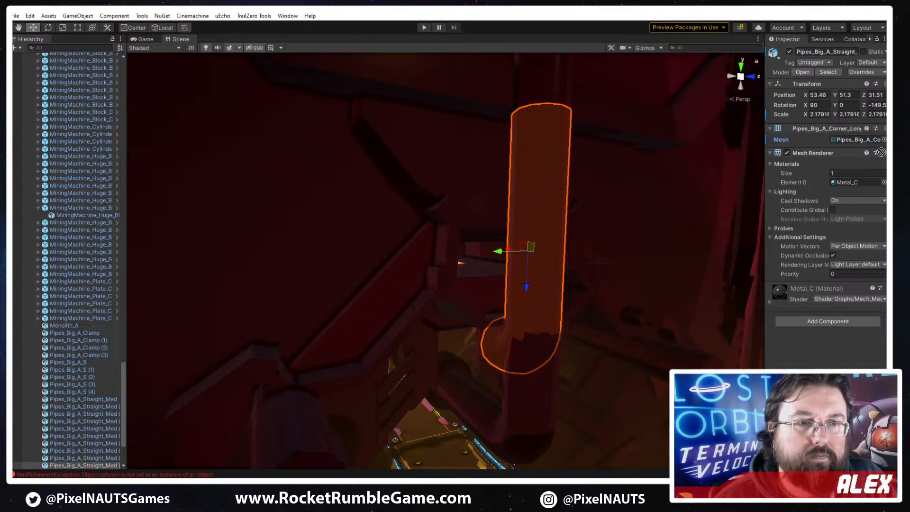
drag(884, 149, 858, 141)
Switch the handle position to Pivot and rotate the clamp to X 180°, Y about 59.5°, Z -90°, in line with the vertical pipe
right_drag(545, 329, 488, 303)
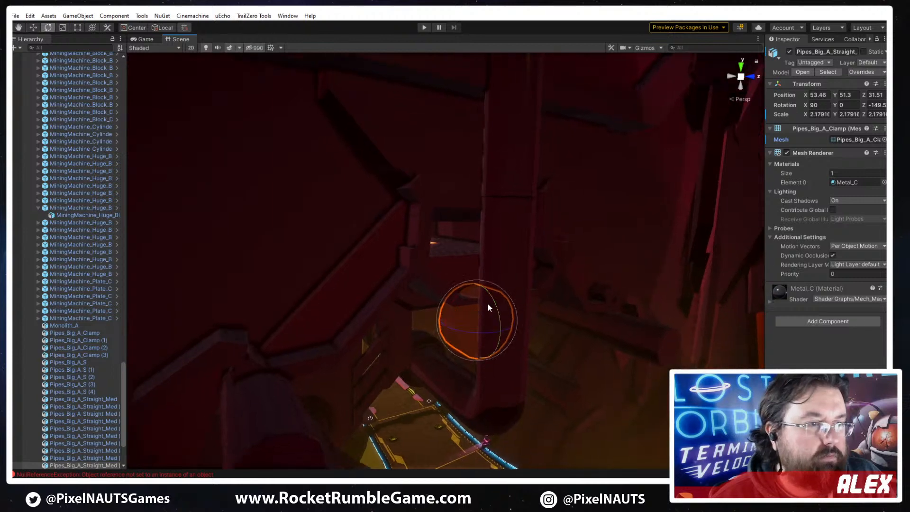
key(e)
drag(509, 343, 514, 423)
key(ctrl+z)
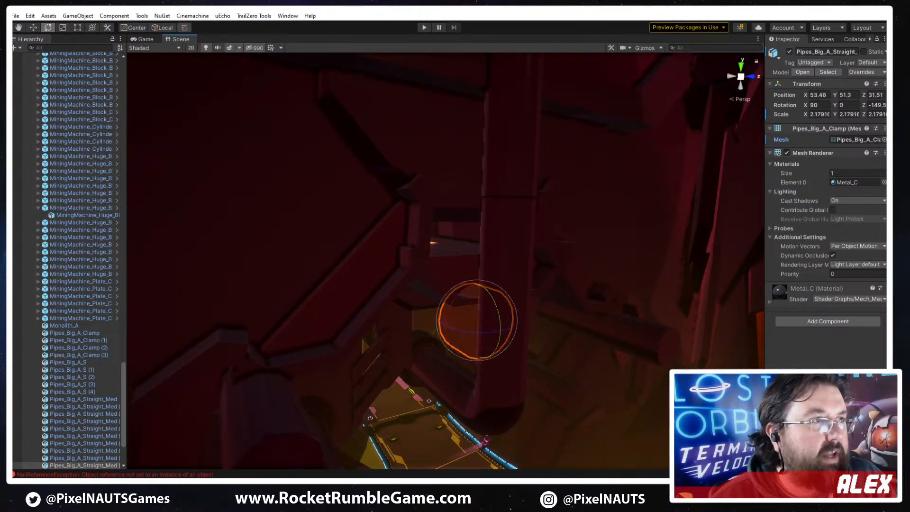
click(136, 27)
drag(491, 308, 496, 429)
Fit the clamp around the vertical pipe at about X 63.7, Y 74.8, Z 37.6, scaled uniformly to about 1.89
key(w)
drag(461, 320, 510, 317)
key(w)
right_drag(564, 320, 560, 349)
drag(470, 321, 503, 342)
key(r)
right_drag(502, 343, 499, 311)
key(w)
drag(477, 259, 489, 216)
key(r)
drag(484, 180, 483, 177)
key(ctrl+z)
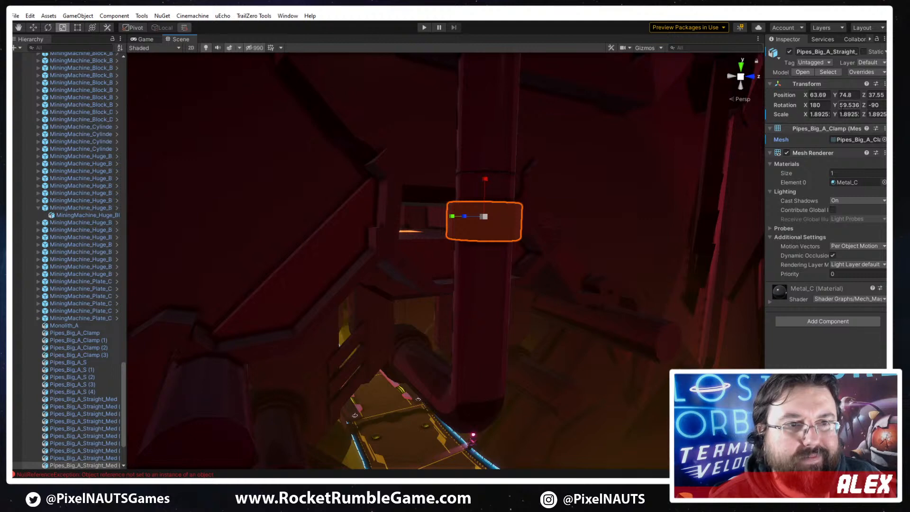
Add the Pipes_Big_A_Clamp_Tubes model to the scene and copy the pipe clamp's Transform component
click(827, 72)
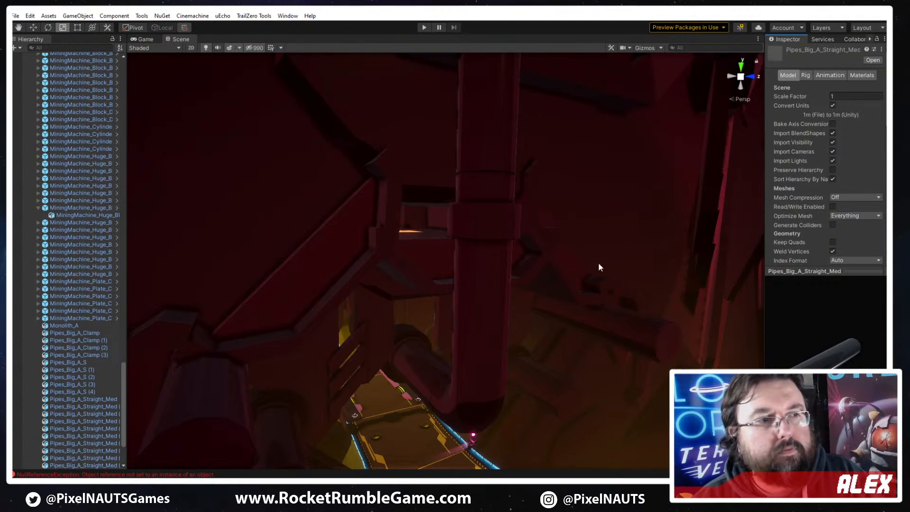
click(485, 214)
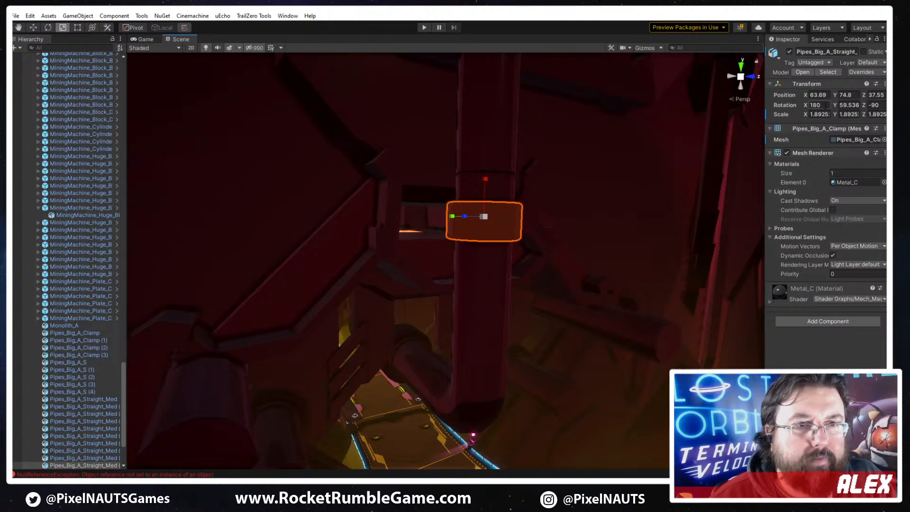
click(827, 73)
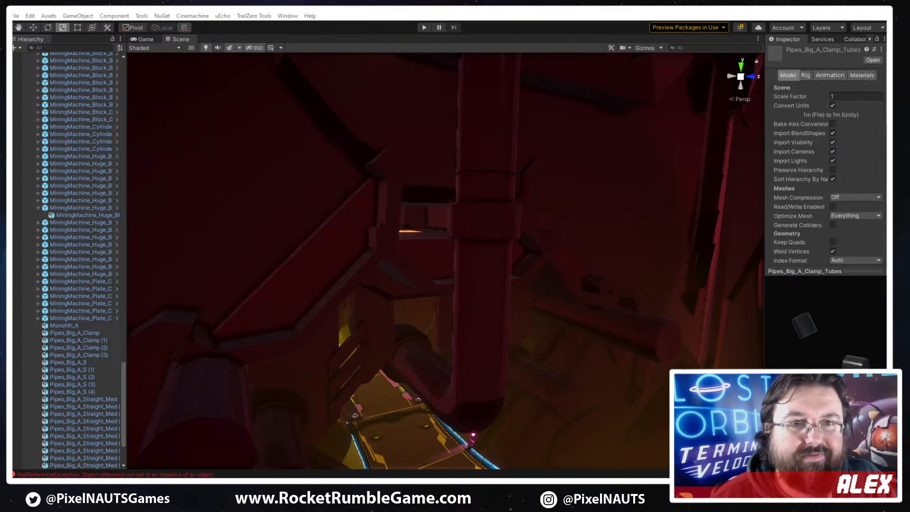
drag(604, 285, 484, 221)
right_click(796, 83)
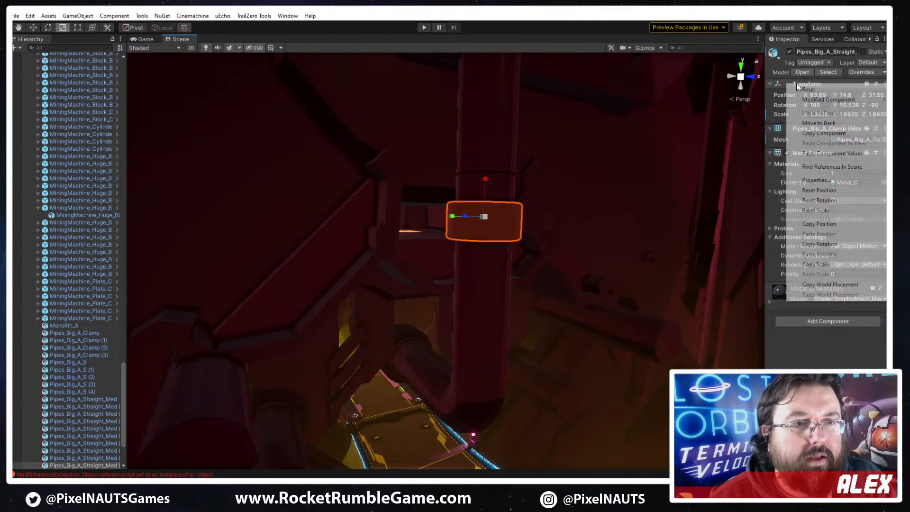
click(811, 132)
Try pasting the clamp's Transform values onto the clamp tubes while they are outside the tunnel group
click(645, 261)
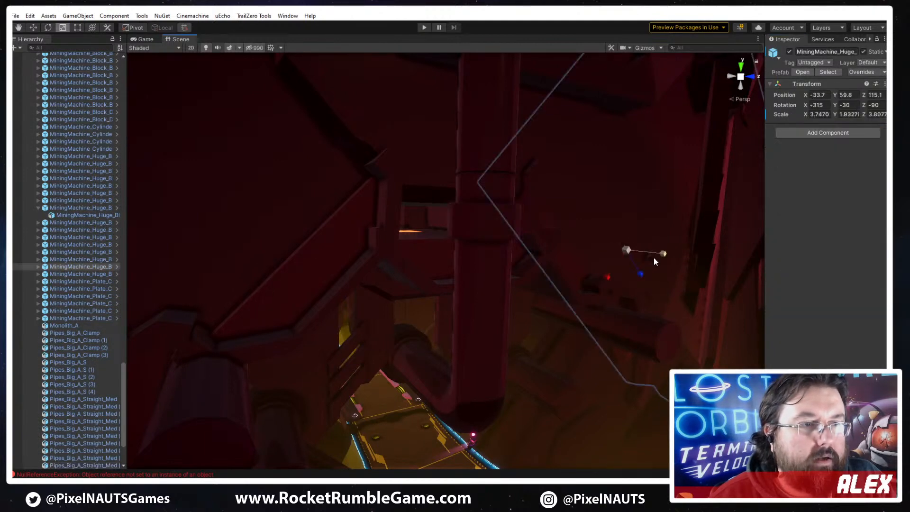
key(w)
click(651, 263)
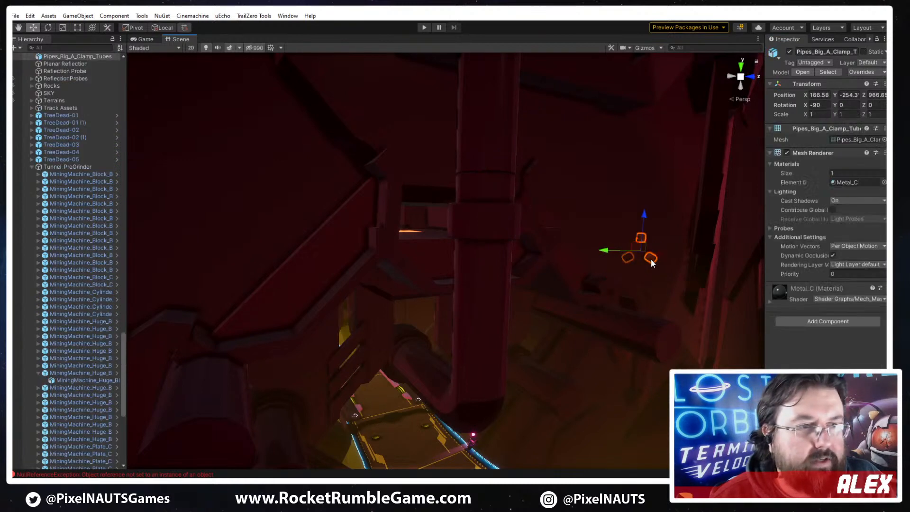
right_click(807, 93)
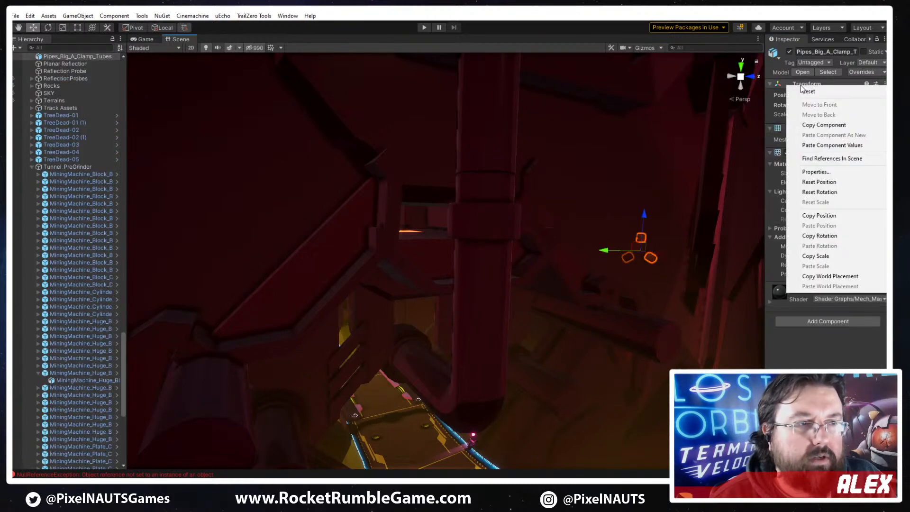
click(825, 145)
alt+drag(627, 282, 652, 307)
key(ctrl+z)
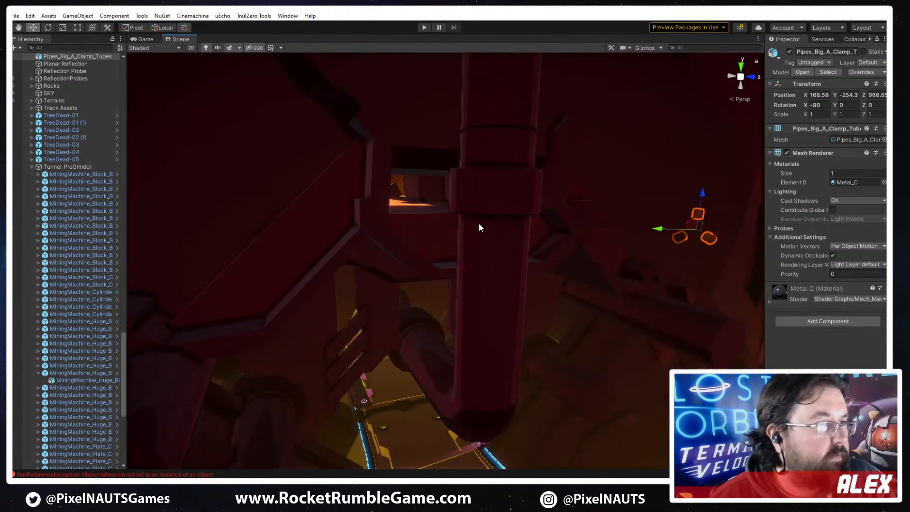
Parent Pipes_Big_A_Clamp_Tubes under Tunnel_PreGrinder and paste the clamp's copied Transform values onto it
click(503, 191)
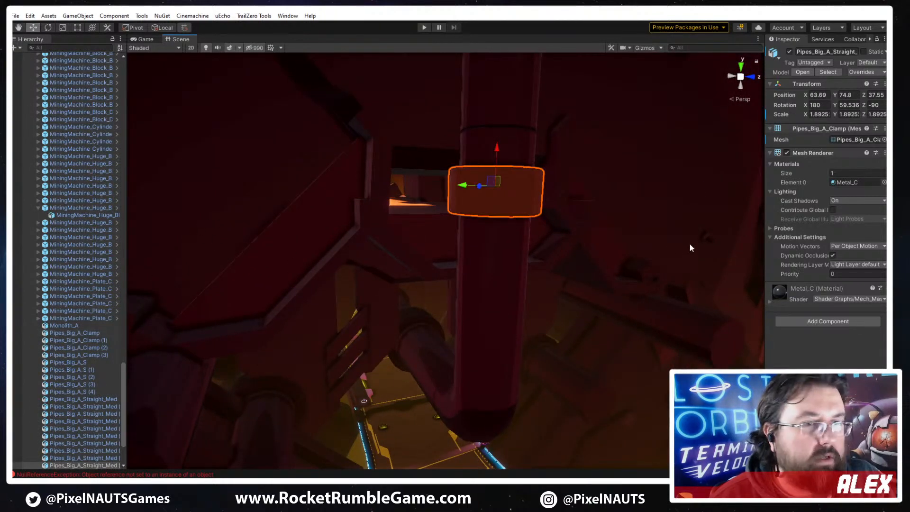
click(711, 240)
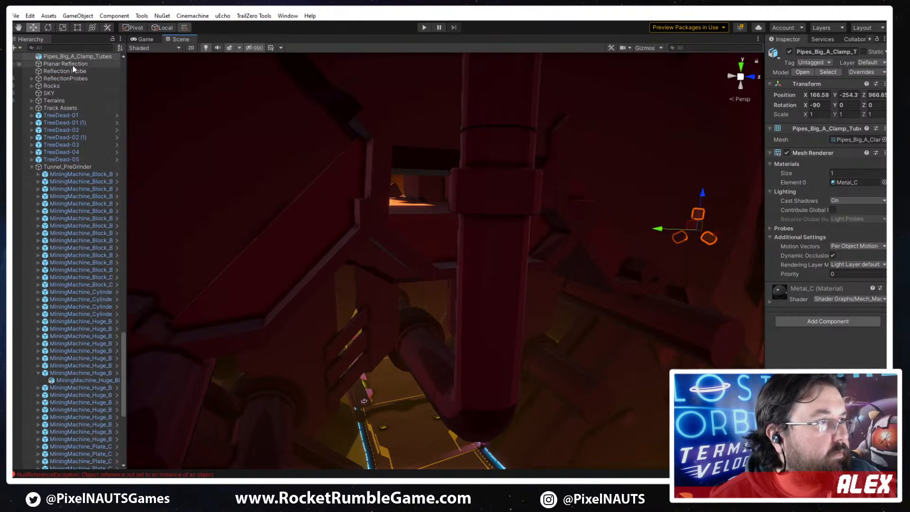
drag(69, 58, 73, 166)
right_click(799, 90)
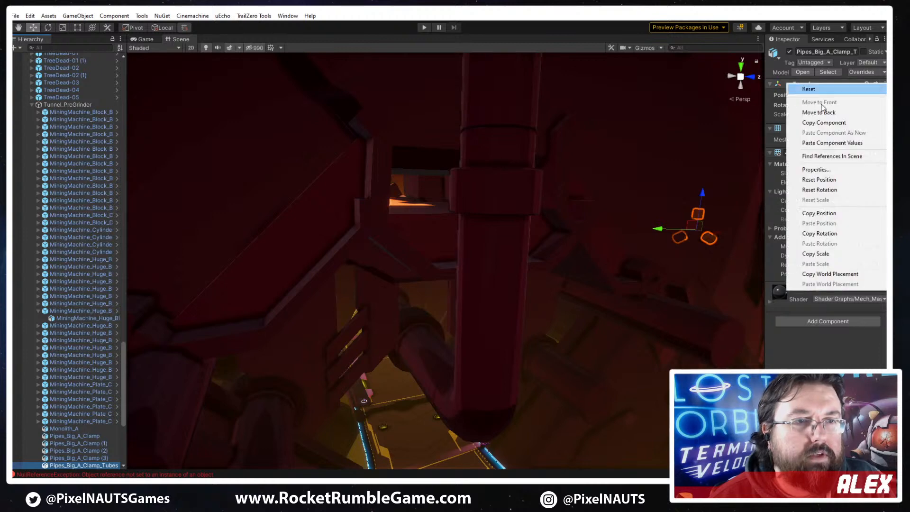
click(828, 143)
Scale the clamp and its tubes together uniformly to about 2.07
right_drag(559, 227, 517, 309)
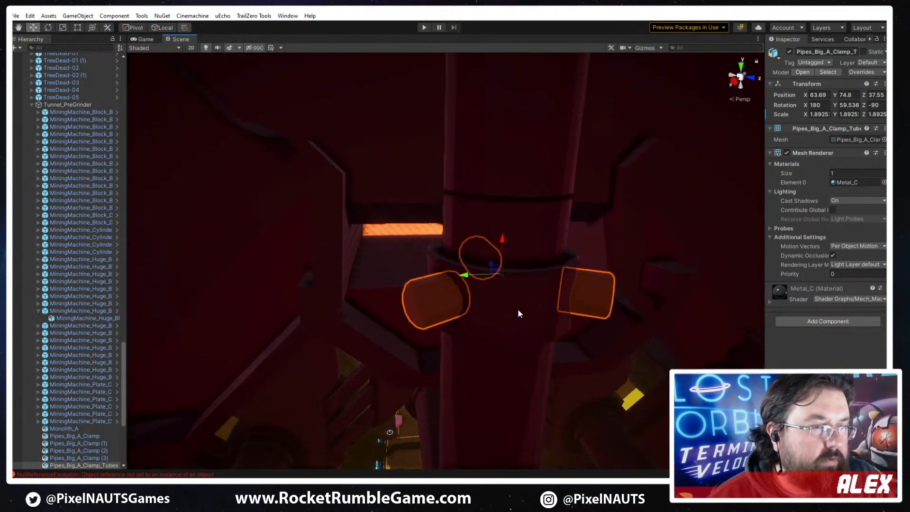
shift+click(516, 309)
key(r)
drag(503, 274, 514, 273)
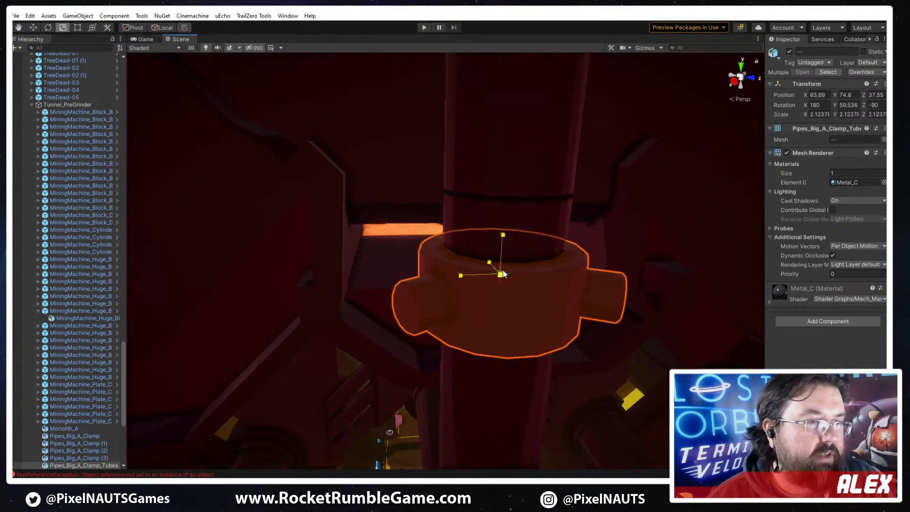
key(w)
Duplicate the clamp with its tubes, raise the copy to about Y 94.5 and rotate it around the vertical pipe
right_drag(514, 272, 500, 293)
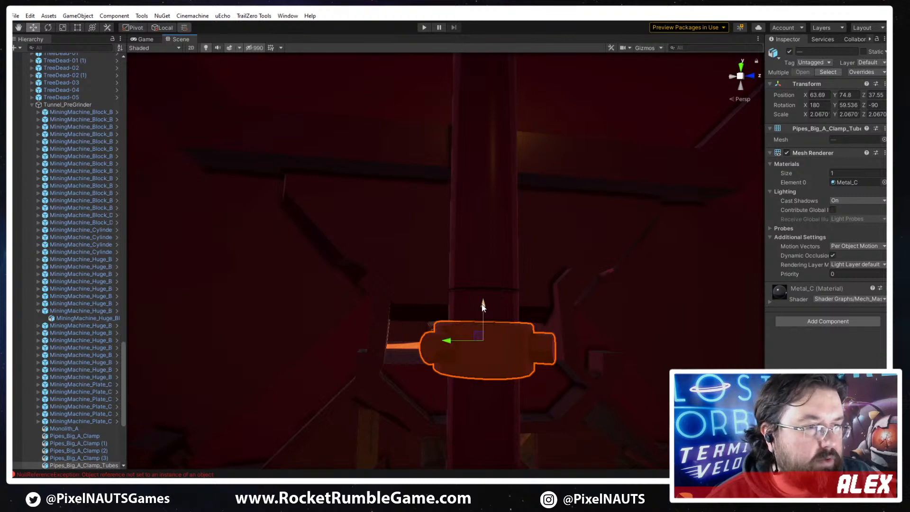
key(ctrl+d)
drag(484, 285, 482, 247)
click(494, 319)
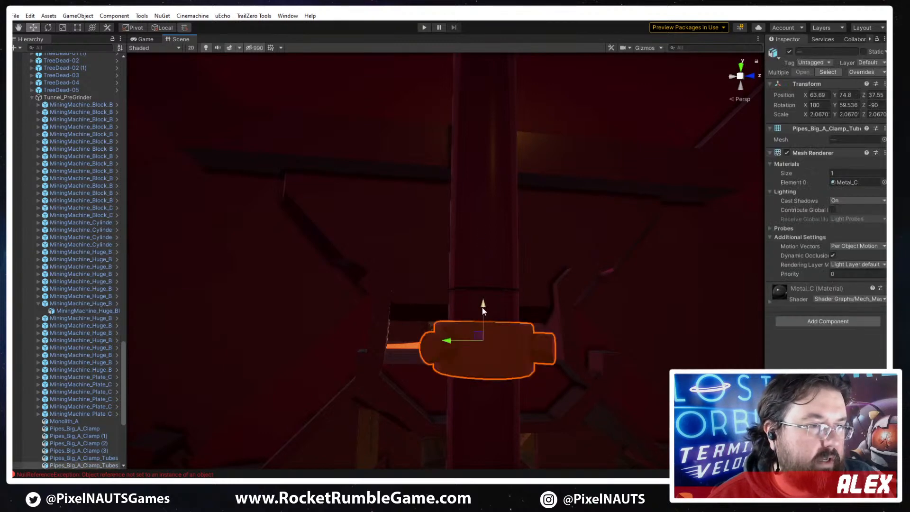
drag(483, 308, 476, 195)
key(e)
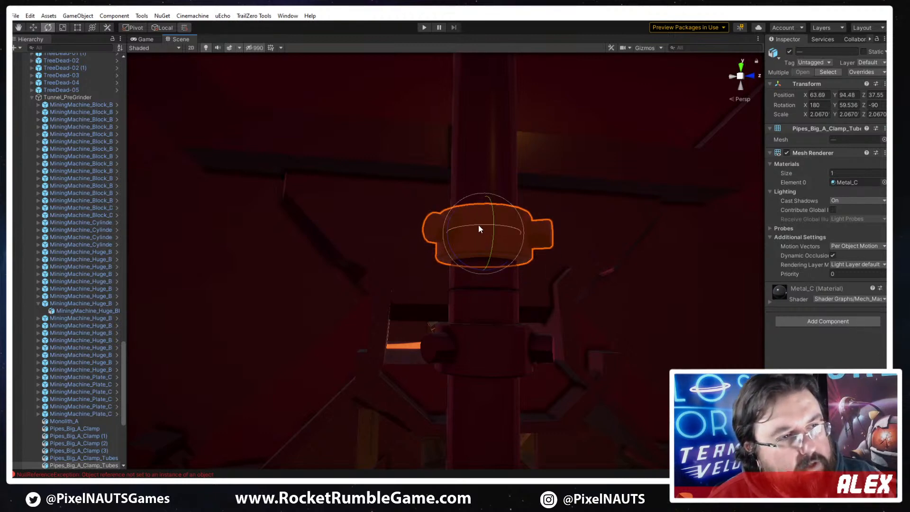
drag(479, 227, 573, 236)
click(568, 272)
Locate the source prefab of the huge machine block behind the vertical pipe's lower clamp
right_drag(567, 272, 596, 302)
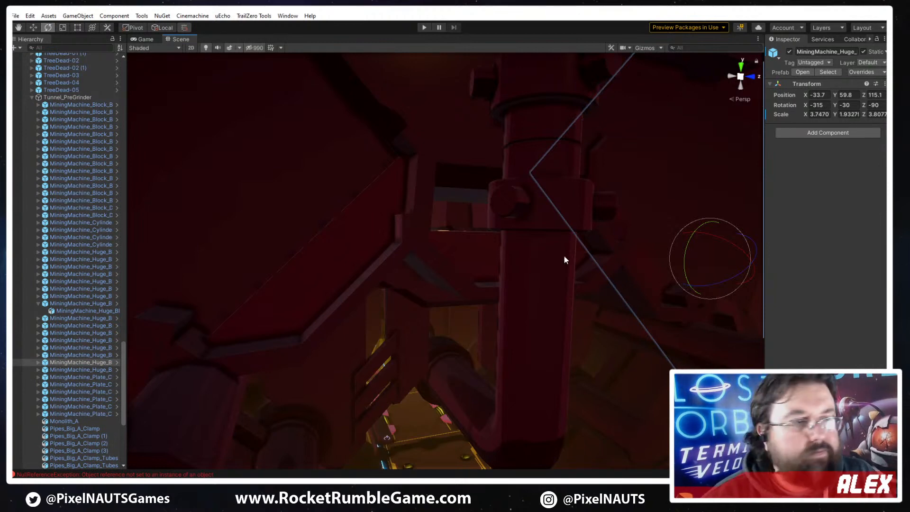
right_drag(564, 258, 523, 298)
click(504, 303)
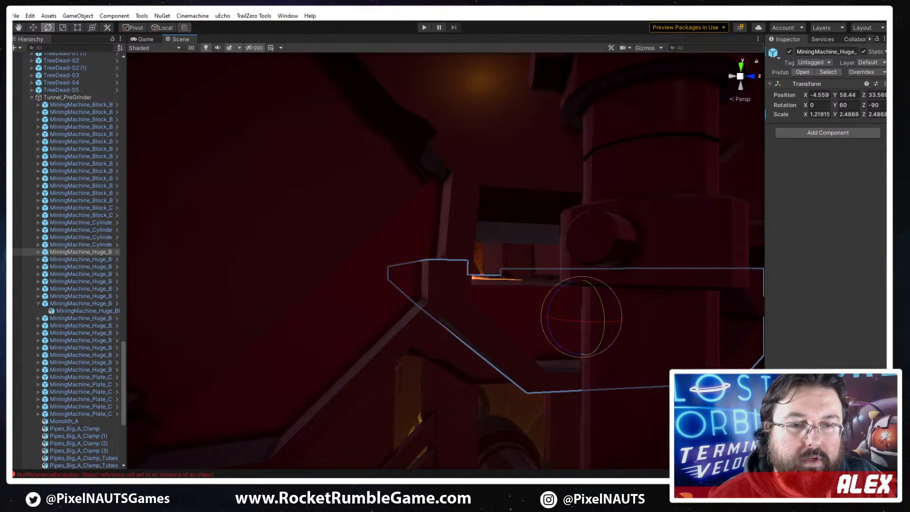
right_drag(661, 260, 468, 230)
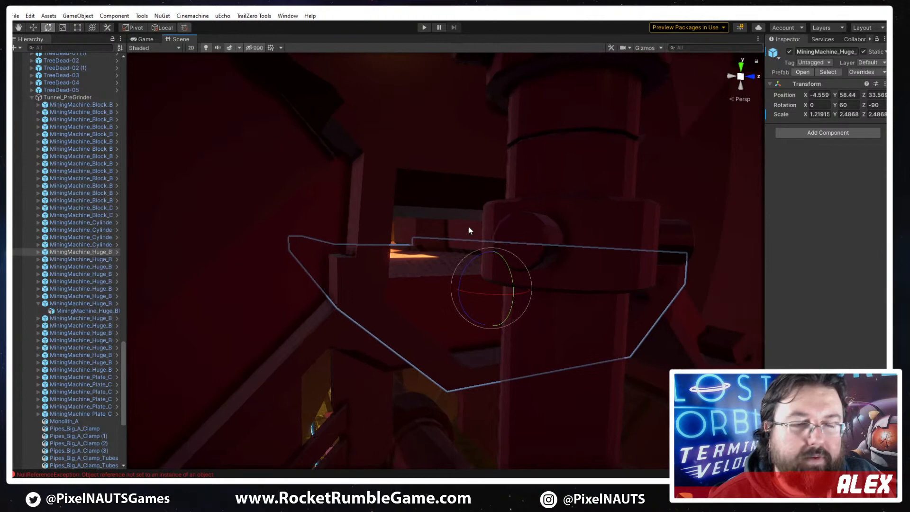
click(828, 72)
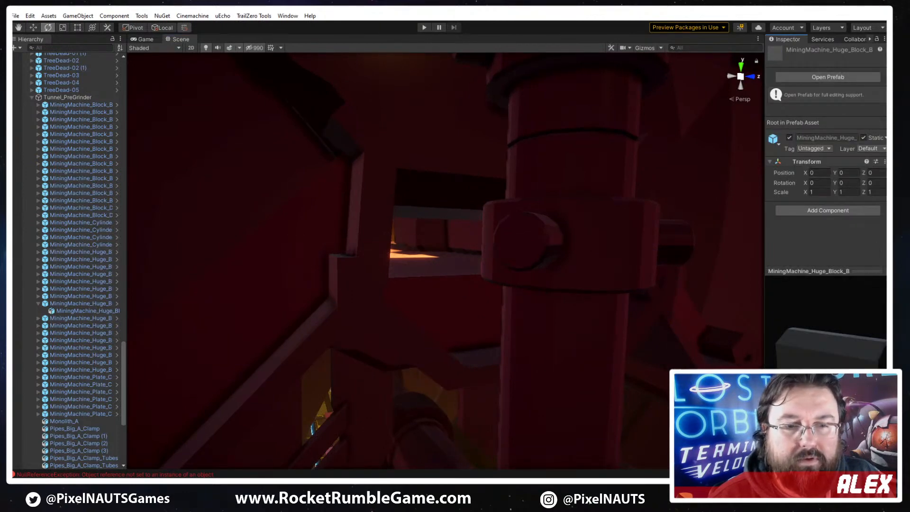
Browse the neighbouring prefabs and place MiningMachine_Sign_A in the scene near the wall opening behind the pipe
key(Right)
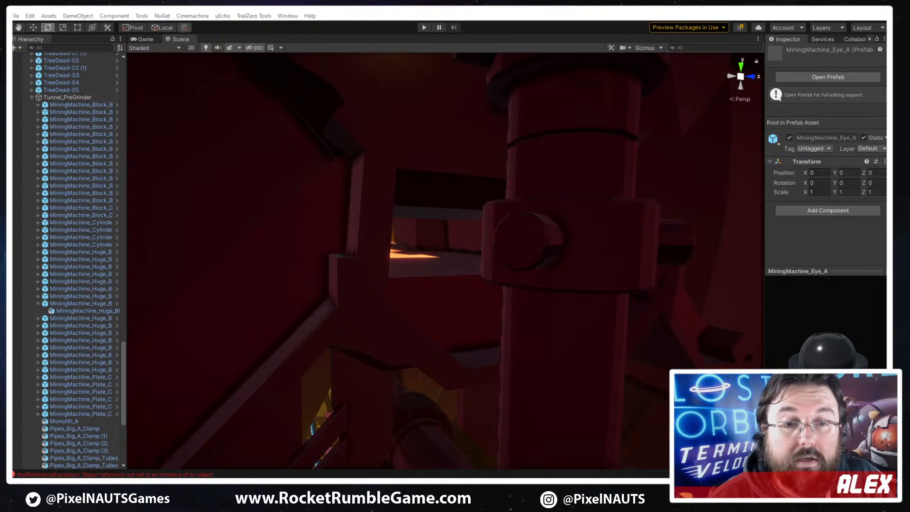
key(Right)
key(Right)
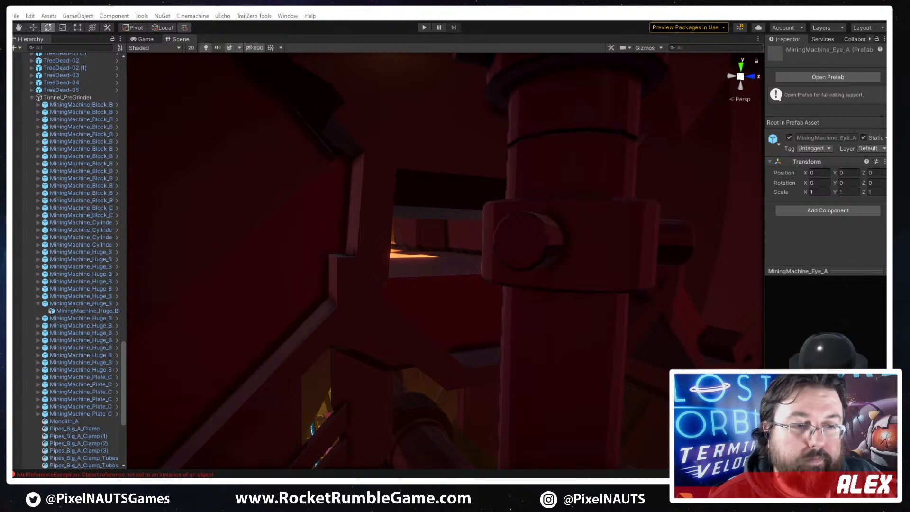
key(Right)
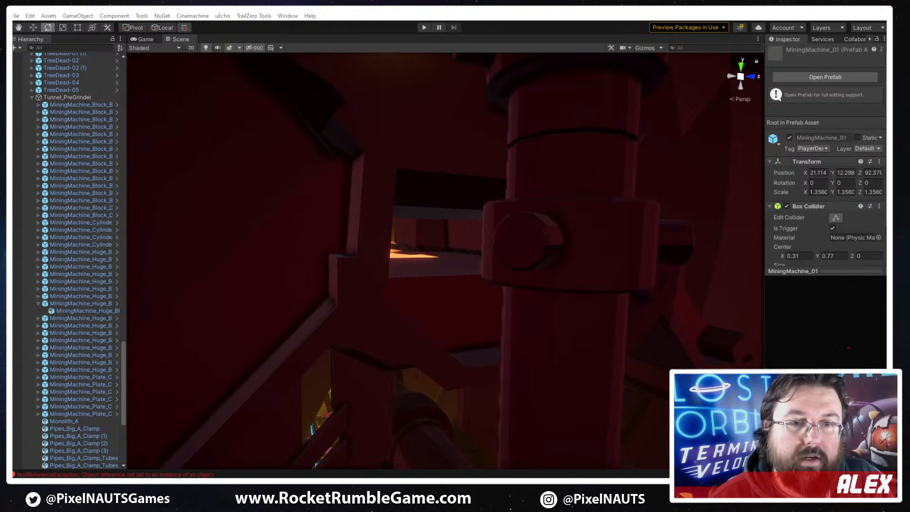
key(Right)
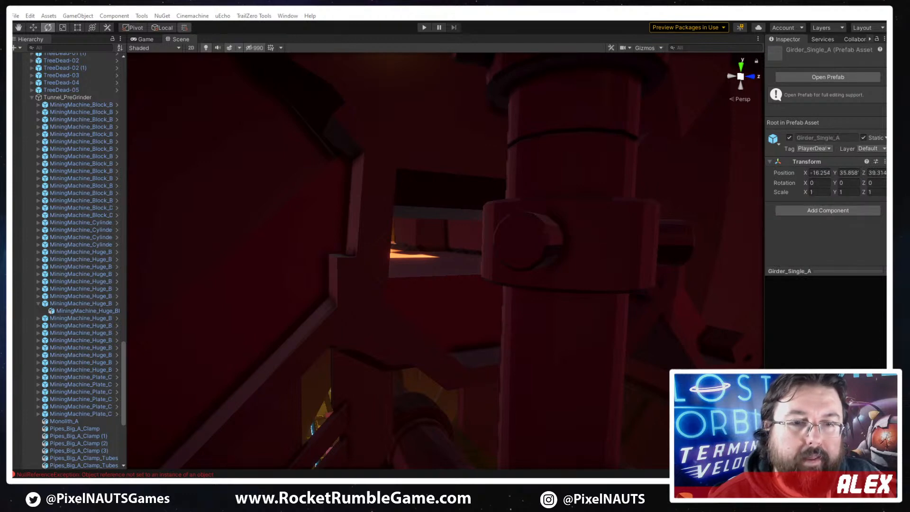
key(Right)
key(Right)
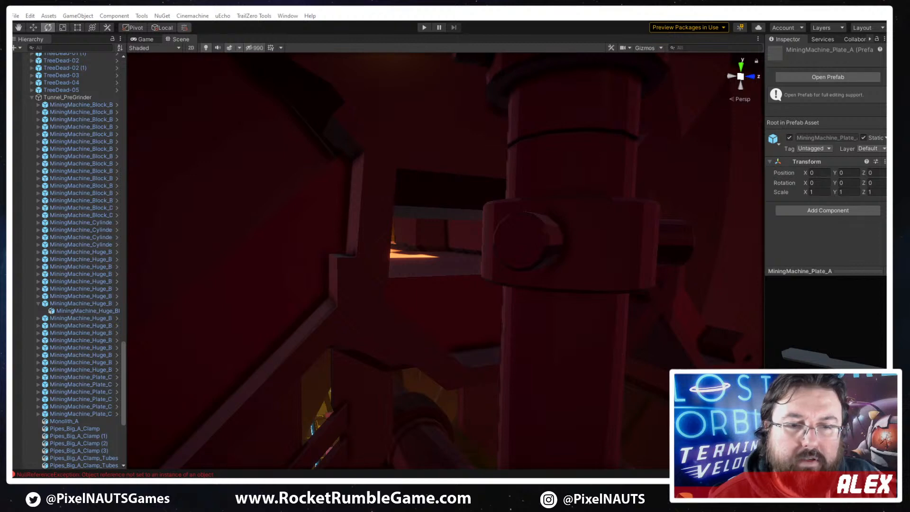
key(Right)
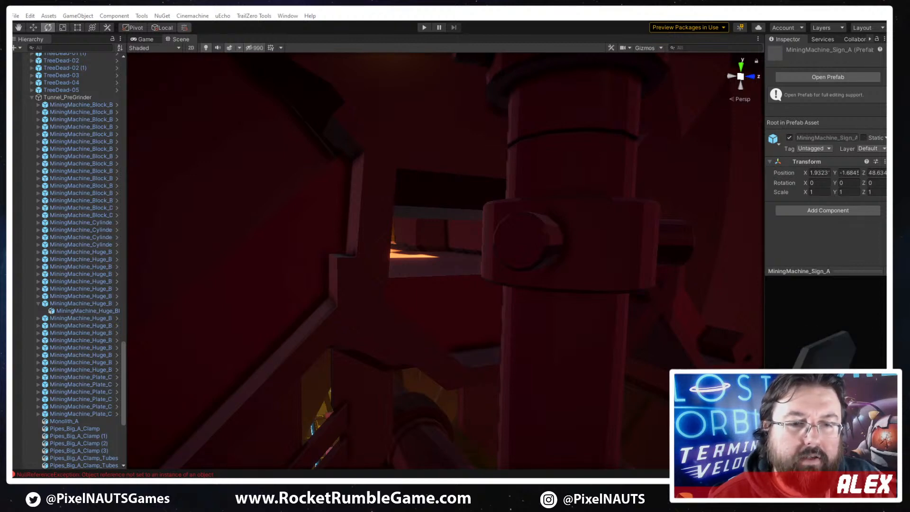
click(426, 280)
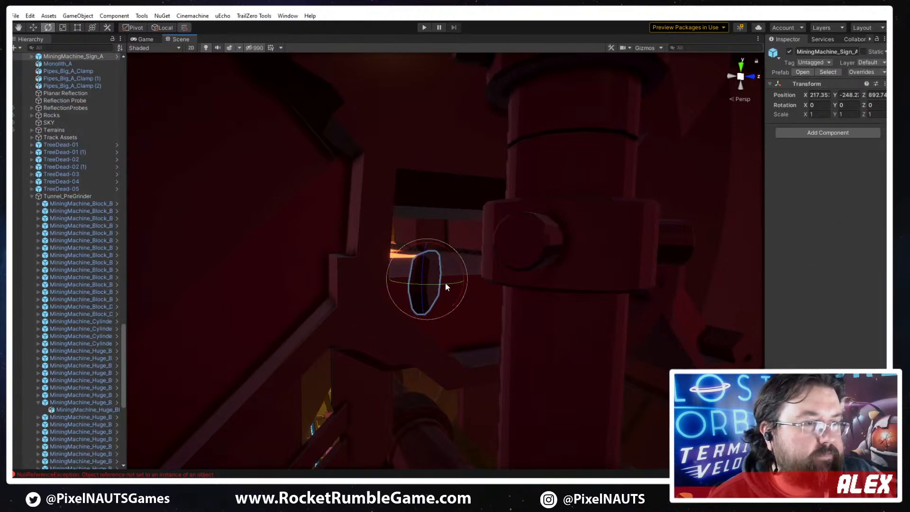
Rotate the sign panel to 60 degrees about Y and scale it uniformly to about 3.68
ctrl+drag(446, 286, 334, 291)
click(402, 294)
click(452, 291)
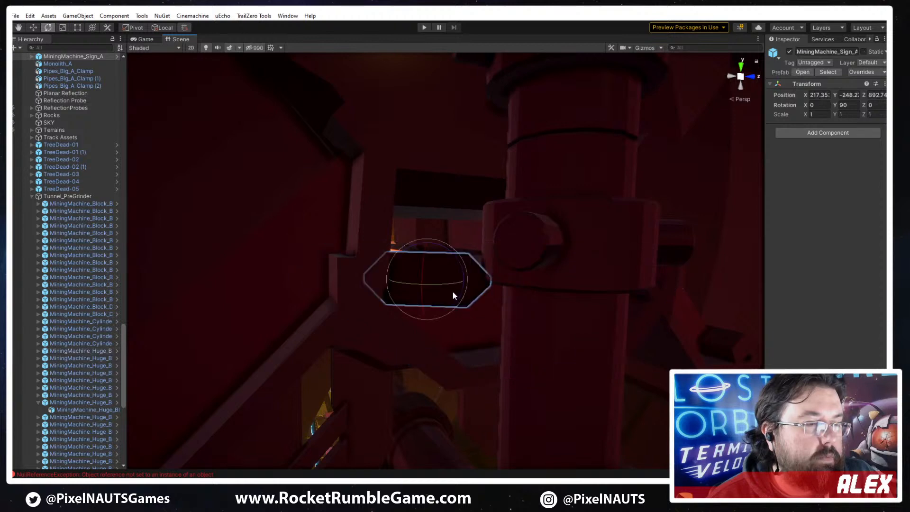
ctrl+drag(463, 286, 465, 252)
key(r)
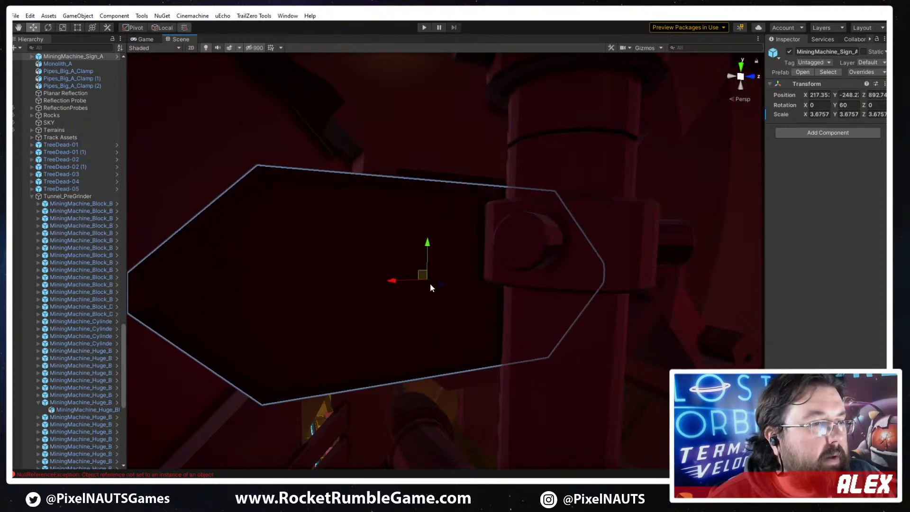
Move the sign panel back into the wall opening behind the vertical pipe and shift it sideways to cover the gap
drag(430, 283, 480, 208)
right_drag(497, 246, 425, 256)
key(w)
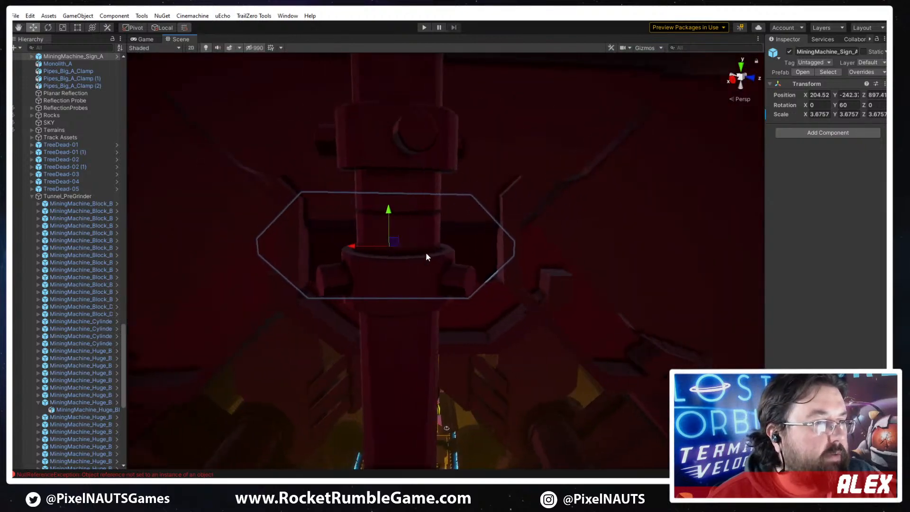
drag(351, 249, 475, 292)
Adjust the positions of the two large slanted wall blocks flanking the pipe, placing the second at X 115.7, Y 57, Z -61
right_drag(476, 292, 530, 272)
click(506, 347)
right_drag(505, 348, 613, 368)
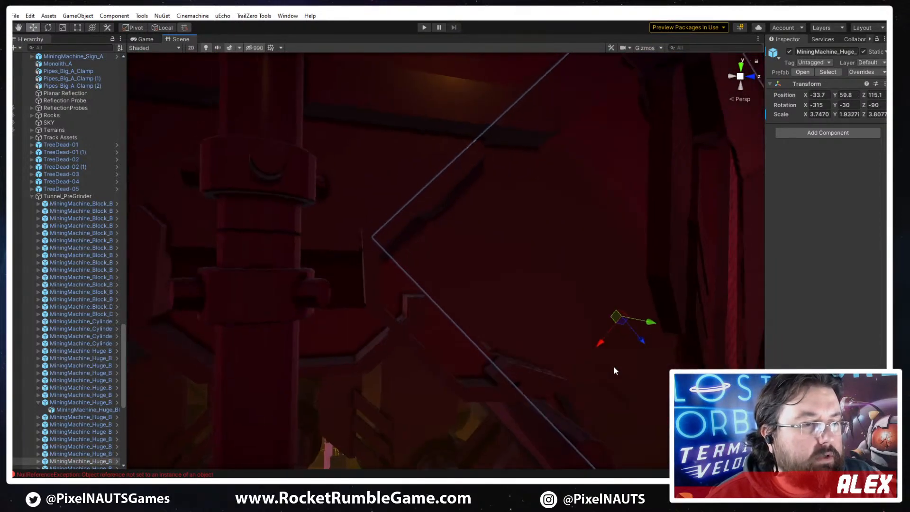
drag(598, 345, 595, 352)
right_drag(594, 353, 463, 321)
key(ctrl+d)
click(226, 343)
drag(157, 384, 250, 382)
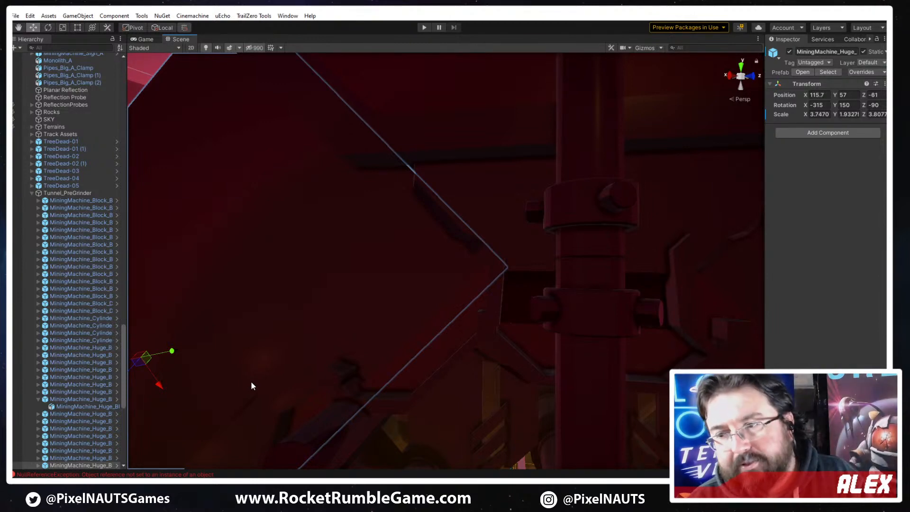
Delete the leftover Cube (7) whitebox wall outside the tunnel beside the orange rock
right_drag(532, 395, 558, 221)
click(530, 252)
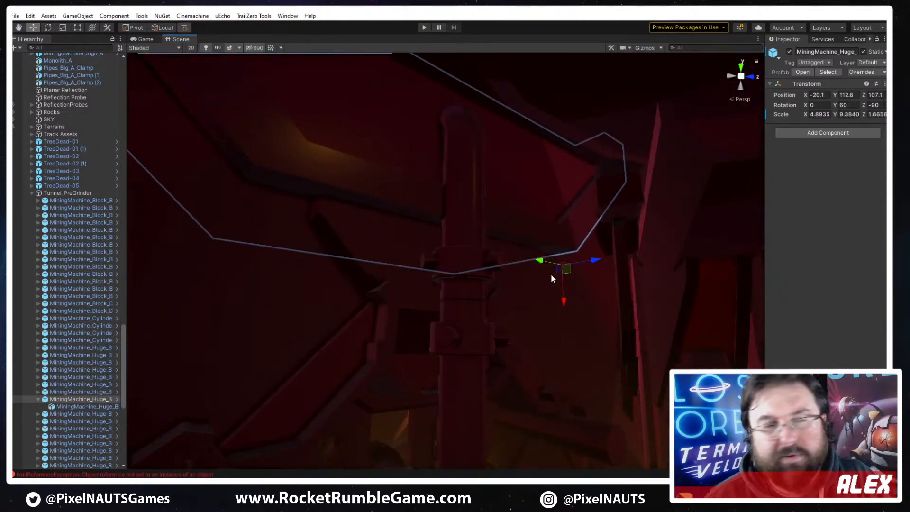
right_drag(550, 274, 300, 353)
click(460, 326)
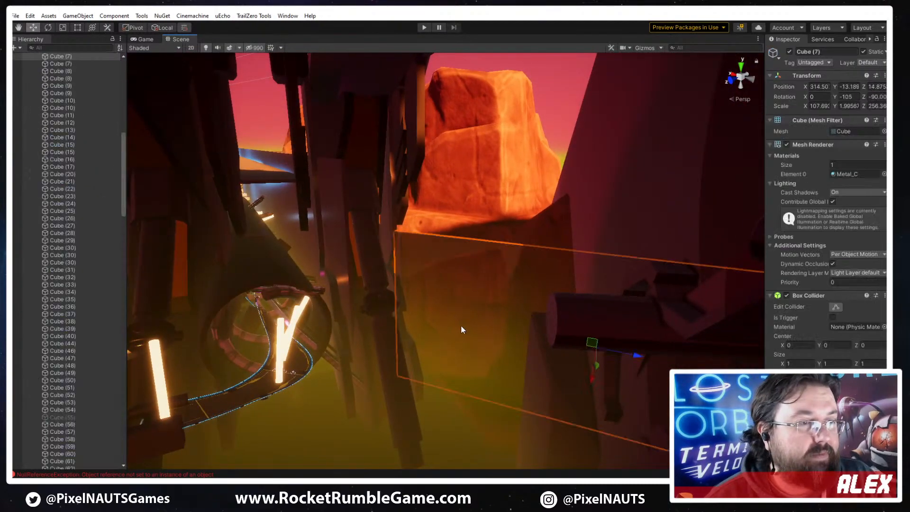
click(450, 300)
click(449, 252)
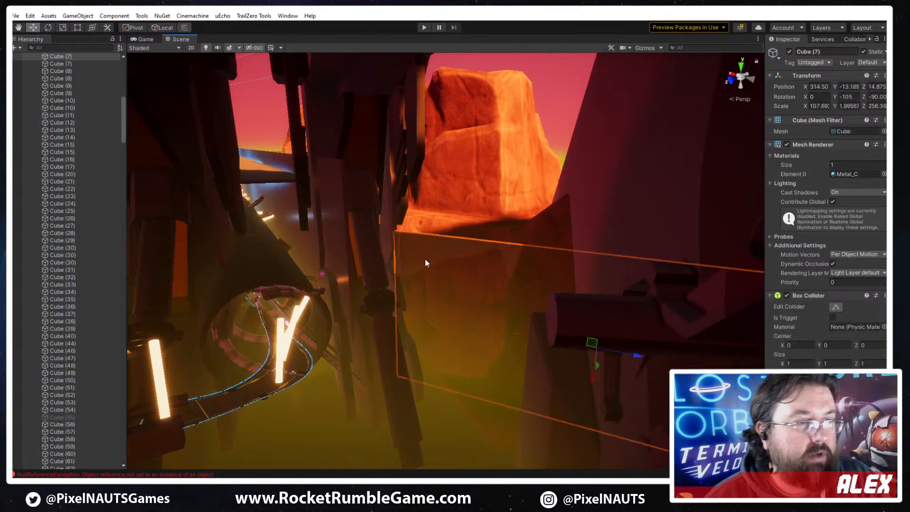
right_drag(424, 258, 481, 336)
key(Delete)
Examine the objects around the removed wall and the tunnel's side beside the track
click(355, 280)
right_drag(421, 301, 340, 278)
click(473, 223)
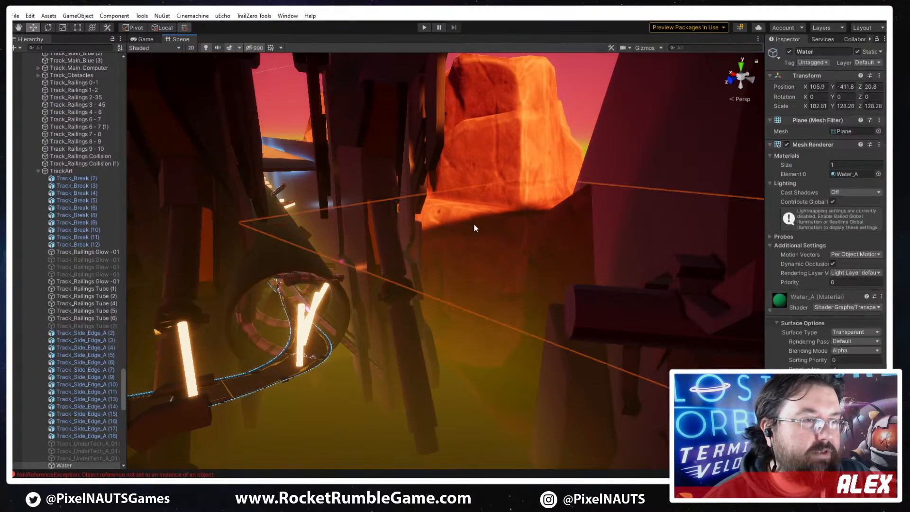
click(444, 302)
right_drag(444, 302, 455, 392)
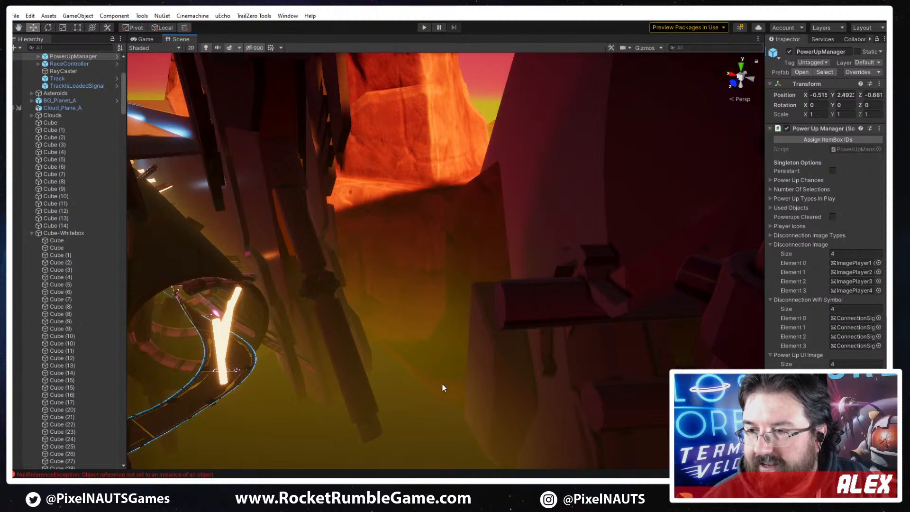
right_drag(445, 325, 663, 274)
click(663, 274)
right_drag(573, 375, 447, 309)
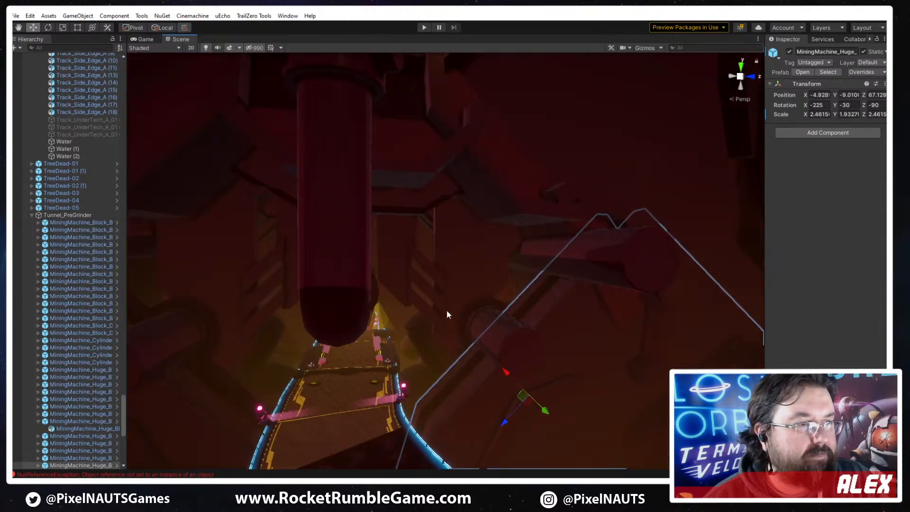
Duplicate the vertical pipe's long corner piece and move the copy to about X 22.4, Z 84.3 by the side pipes
click(346, 266)
right_drag(346, 266, 337, 305)
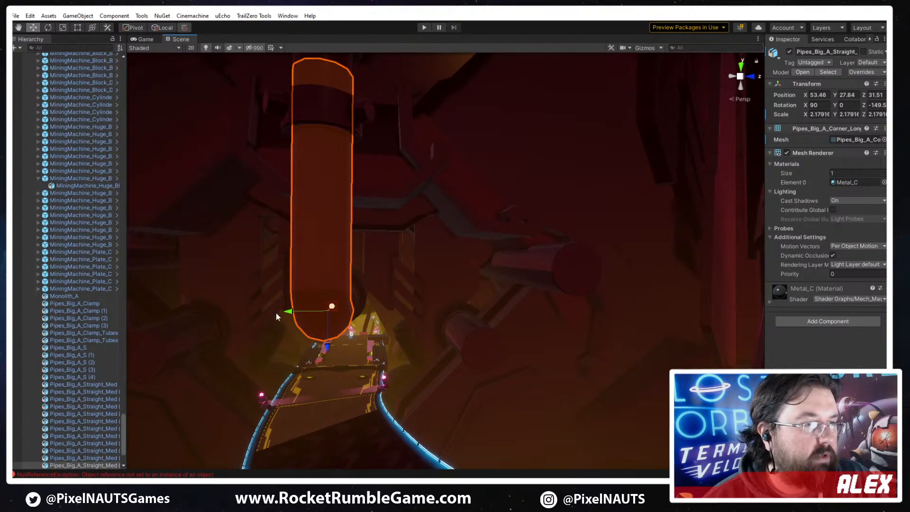
drag(287, 311, 527, 365)
key(f)
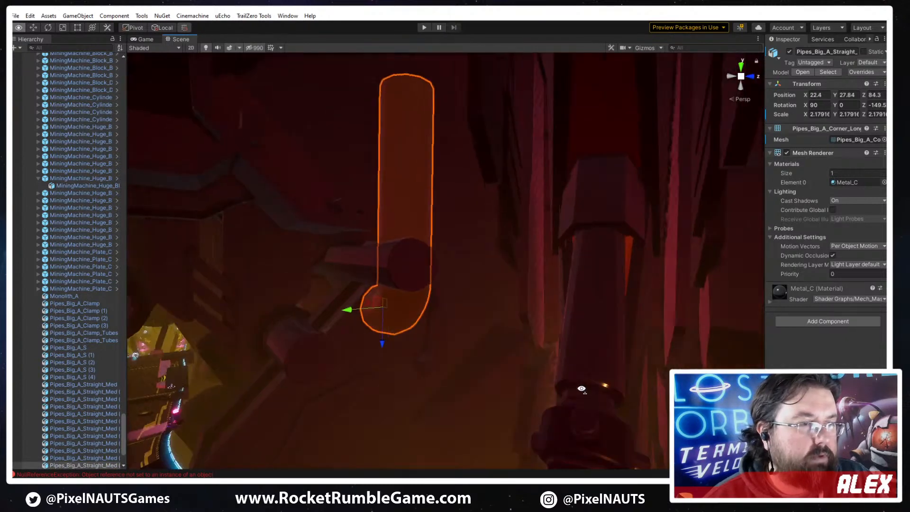
Snap the copied corner pipe onto the open end of the upper side pipe, at about X 43.25, Y 40.17, Z 92.86
drag(407, 311, 407, 256)
right_drag(394, 260, 303, 201)
drag(306, 182, 365, 193)
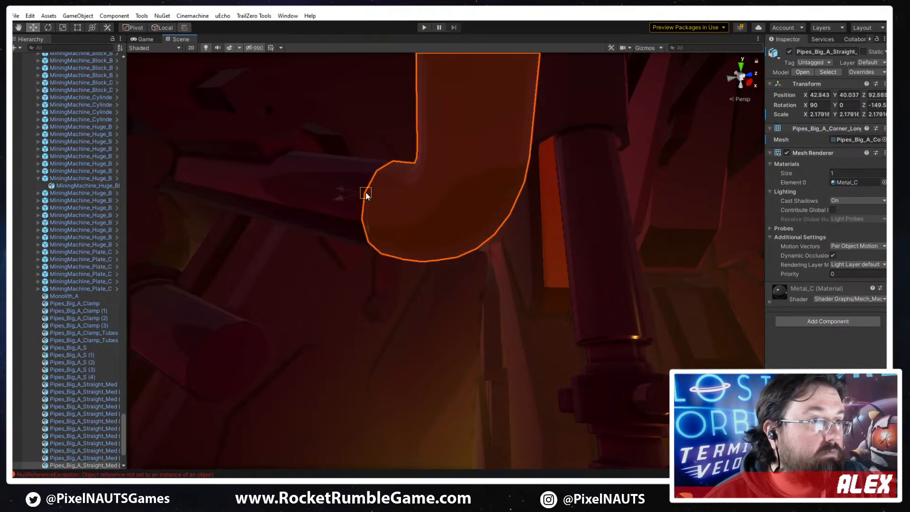
right_drag(399, 214, 452, 189)
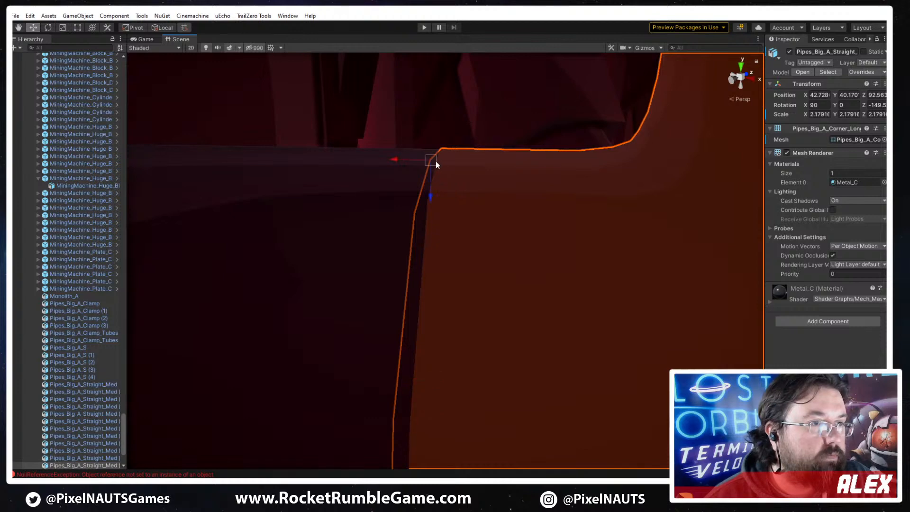
drag(436, 162, 457, 168)
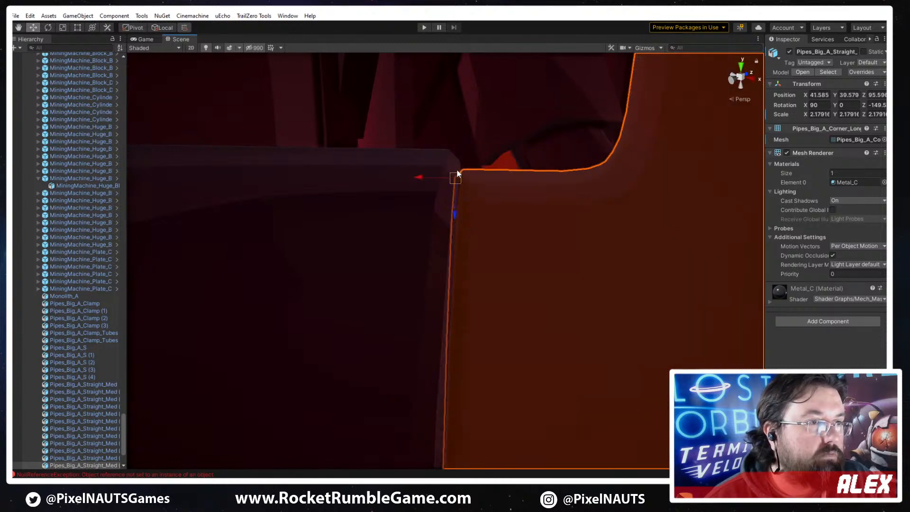
click(426, 251)
right_drag(425, 251, 455, 336)
click(405, 217)
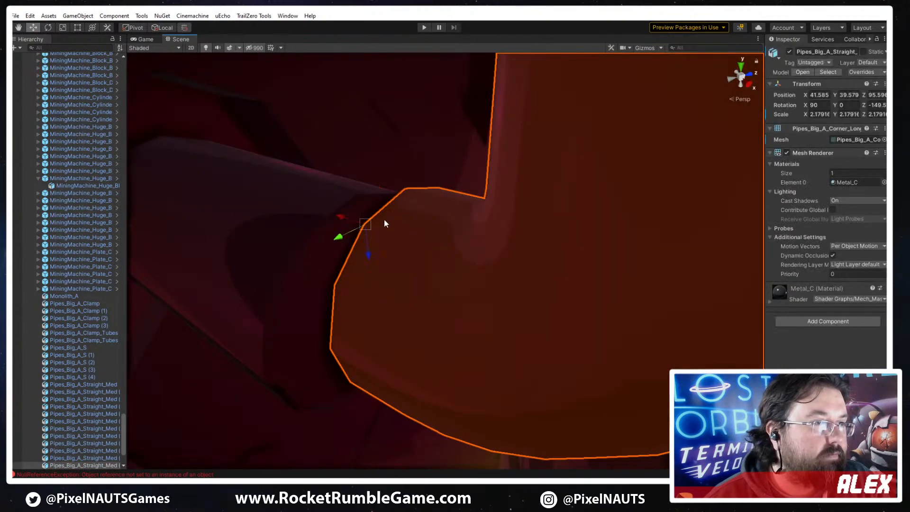
drag(369, 234, 317, 241)
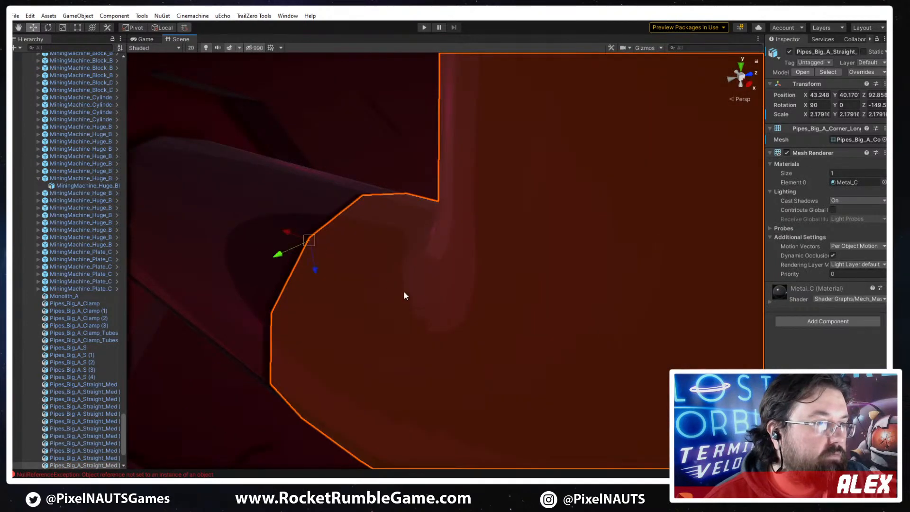
Tilt the corner pipe to rotation 120, -30.46, -180 and slide it along the side pipe to about X 35.24, Z 88.15
right_drag(403, 292, 372, 175)
right_drag(290, 281, 411, 246)
key(e)
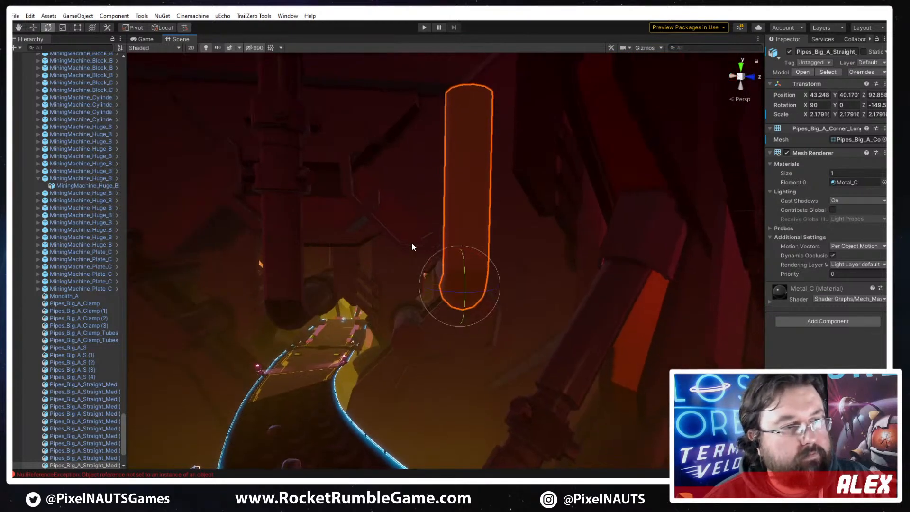
drag(435, 262, 476, 248)
right_drag(521, 252, 675, 287)
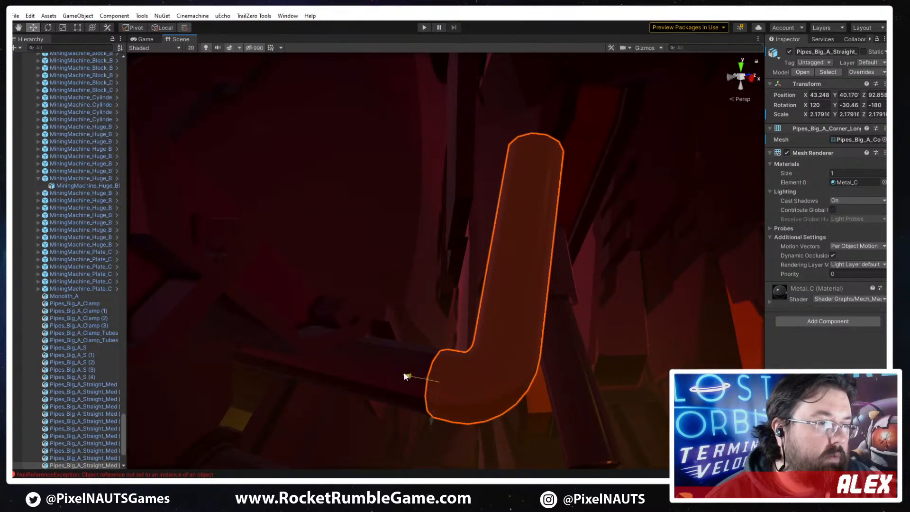
drag(407, 376, 367, 367)
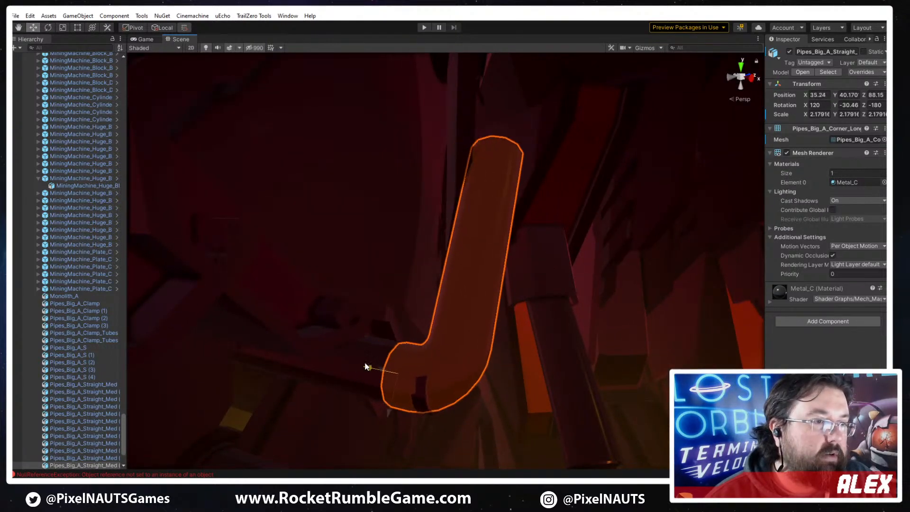
Shorten the straight side pipe to an X scale of about 1.89 so its end meets the corner pipe
click(340, 372)
right_drag(362, 319, 459, 367)
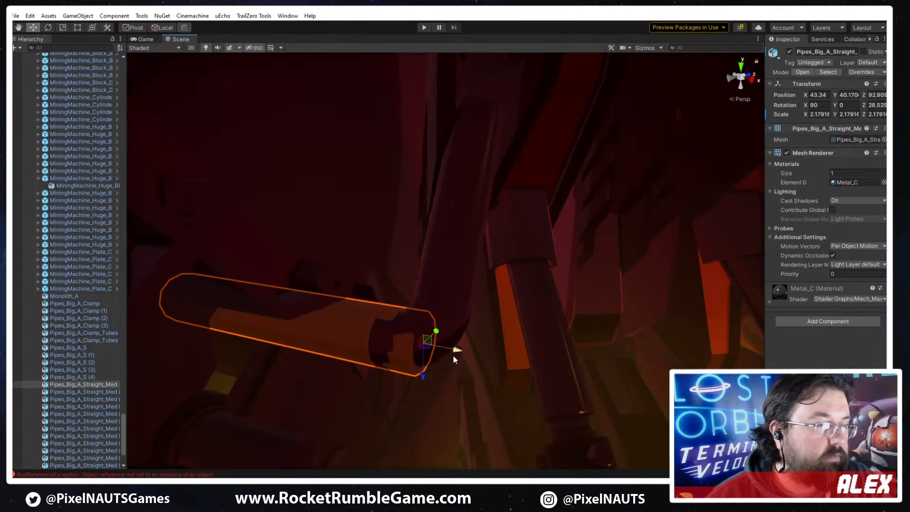
key(t)
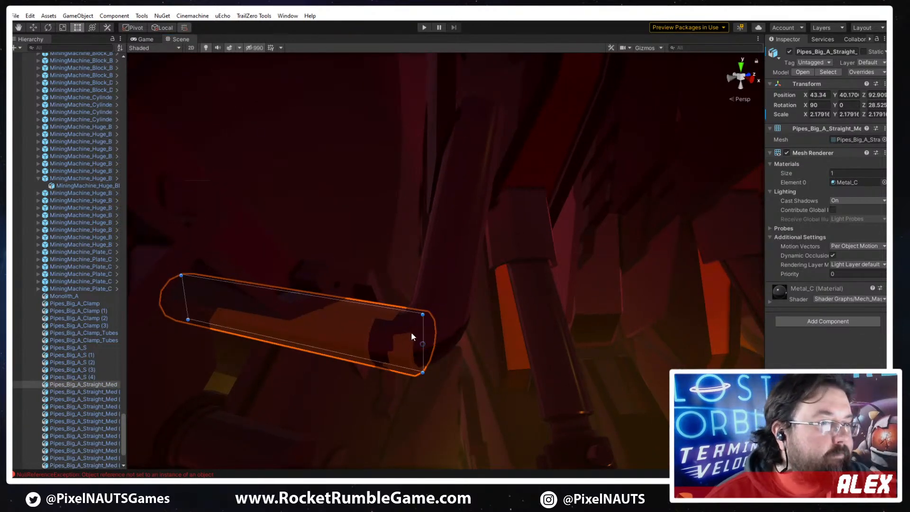
drag(419, 329, 396, 330)
scroll(396, 331, up, 5)
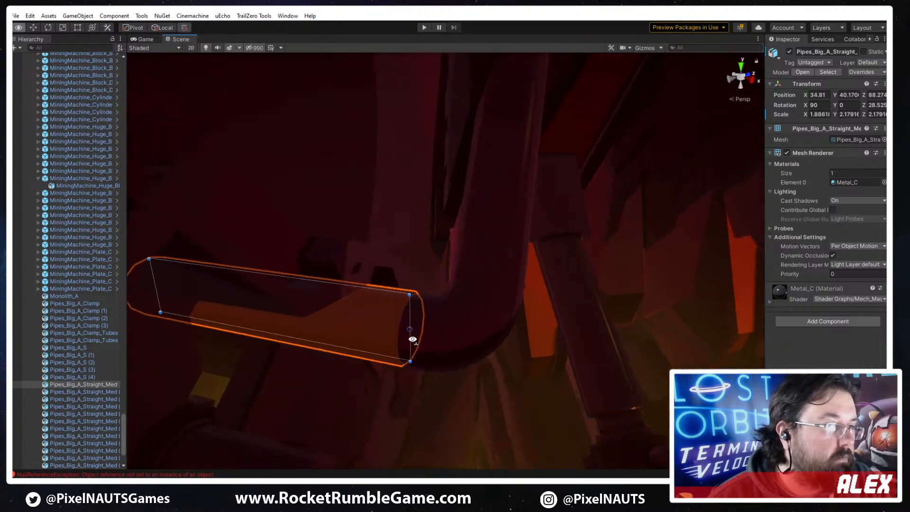
Extend the straight side pipe to an X scale of about 1.897 so its end meets the corner pipe
mouse_move(462, 313)
mouse_down()
mouse_move(356, 305)
mouse_move(464, 318)
mouse_up()
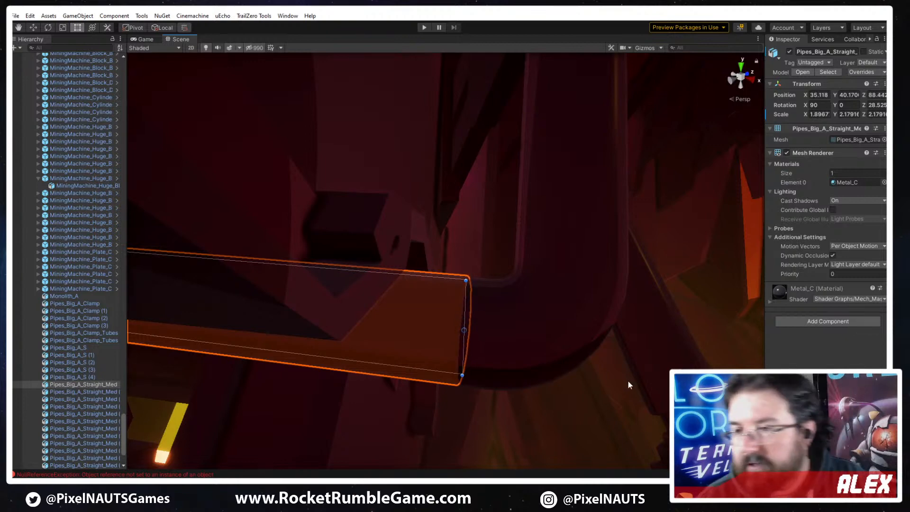
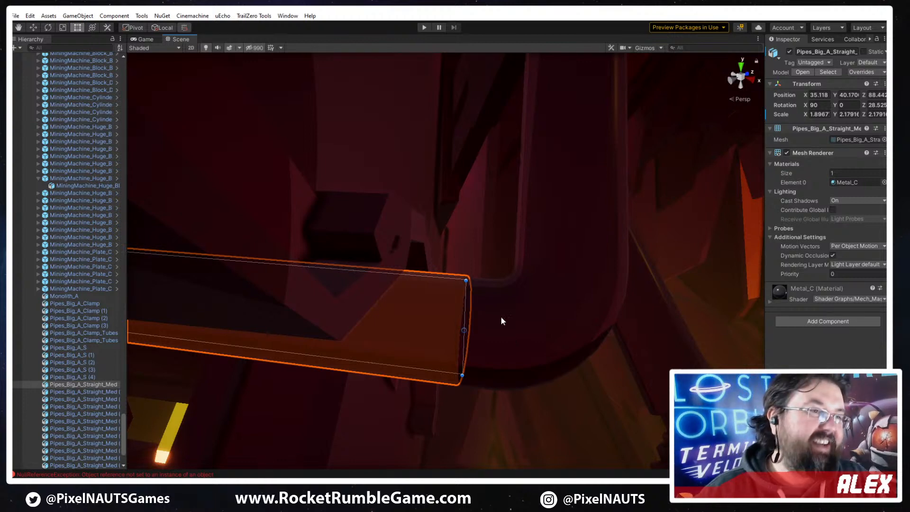
Duplicate the side corner pipe and move the copy to its upper end, at about X 30.1, Y 87, Z 116.4
alt+drag(500, 319, 425, 266)
click(518, 309)
key(f)
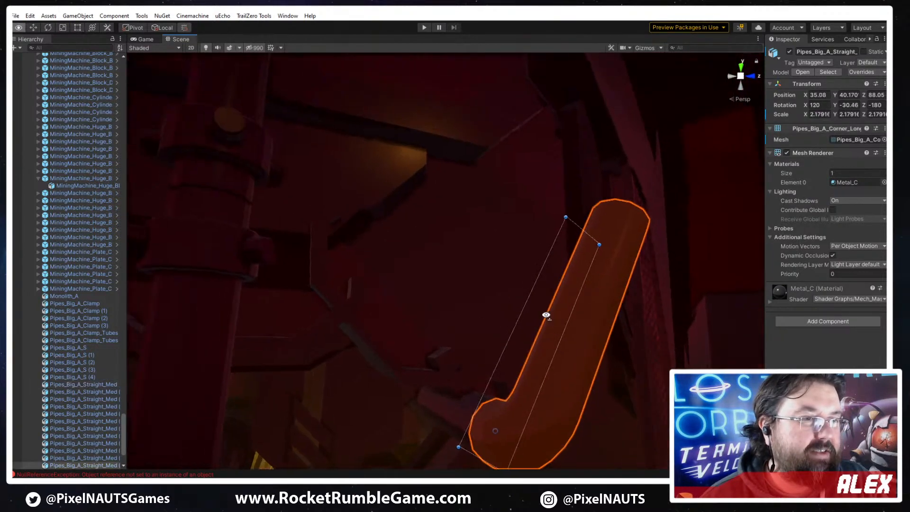
key(w)
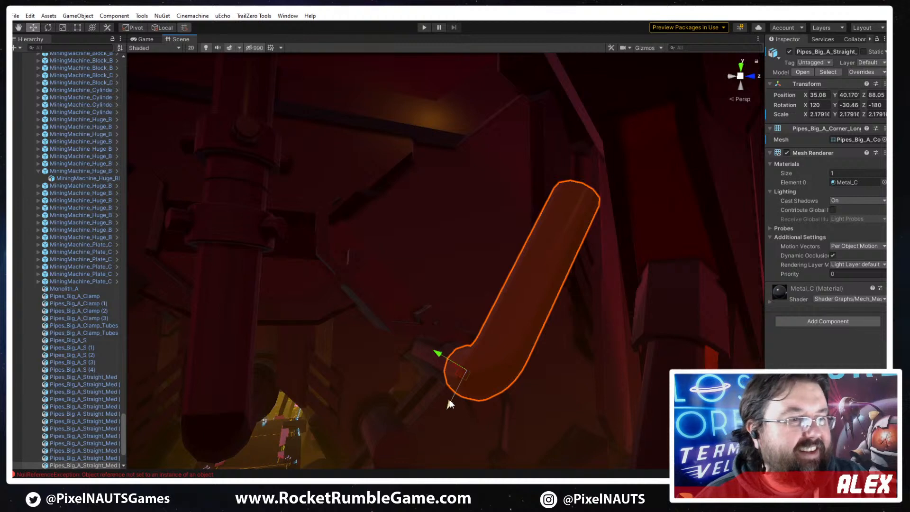
drag(450, 403, 509, 202)
key(e)
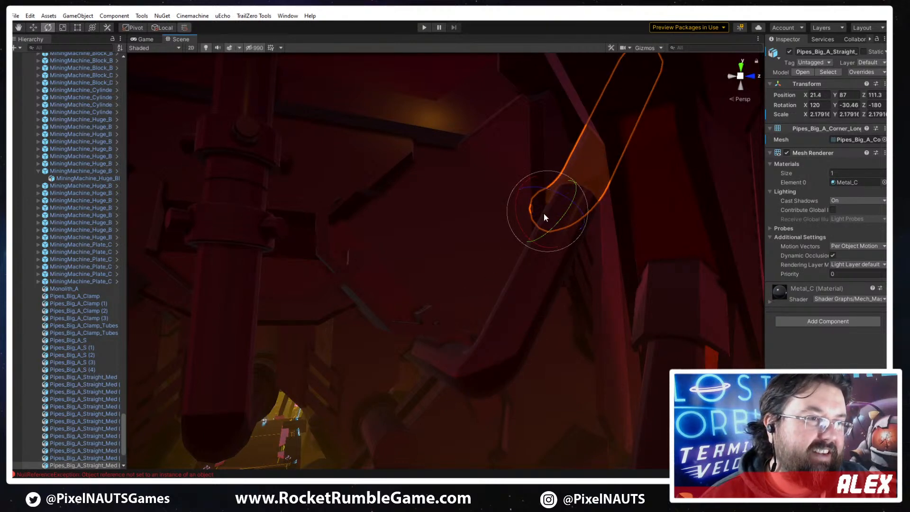
key(w)
drag(546, 211, 656, 146)
Try to rotate and shift the copied corner pipe so it continues the bend upward, and delete the copy
key(e)
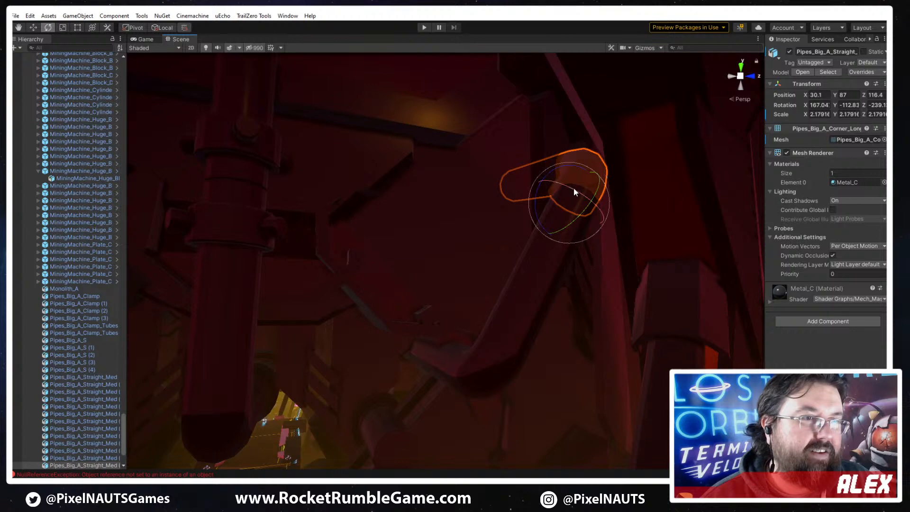
drag(575, 189, 430, 143)
right_drag(571, 265, 626, 303)
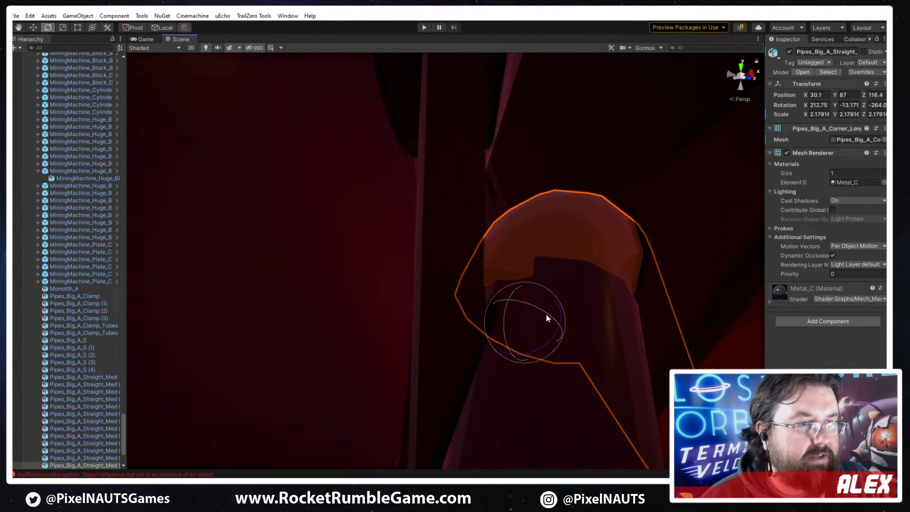
key(ctrl+z)
key(w)
drag(531, 323, 595, 338)
key(e)
key(w)
drag(545, 354, 531, 334)
alt+drag(584, 255, 531, 332)
key(Delete)
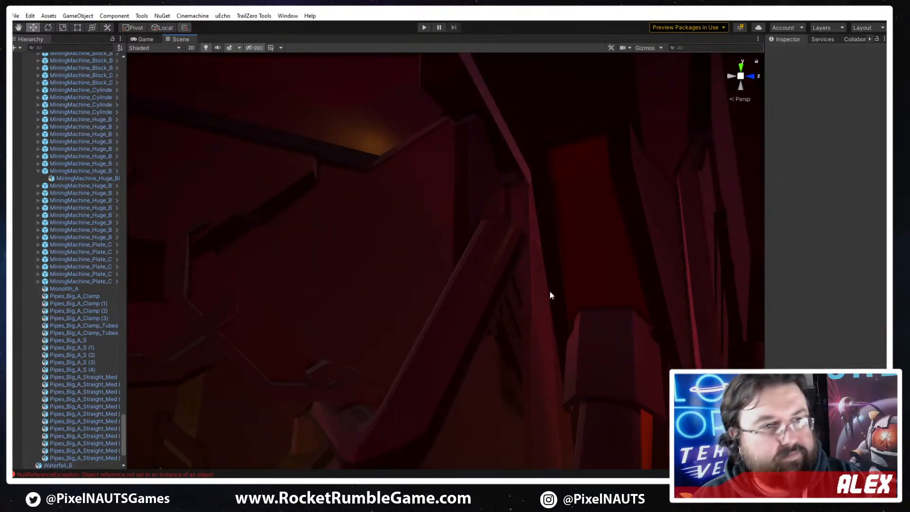
Duplicate Pipes_Big_A_Clamp and give the copy the side corner pipe's transform values
right_drag(550, 290, 525, 327)
click(564, 255)
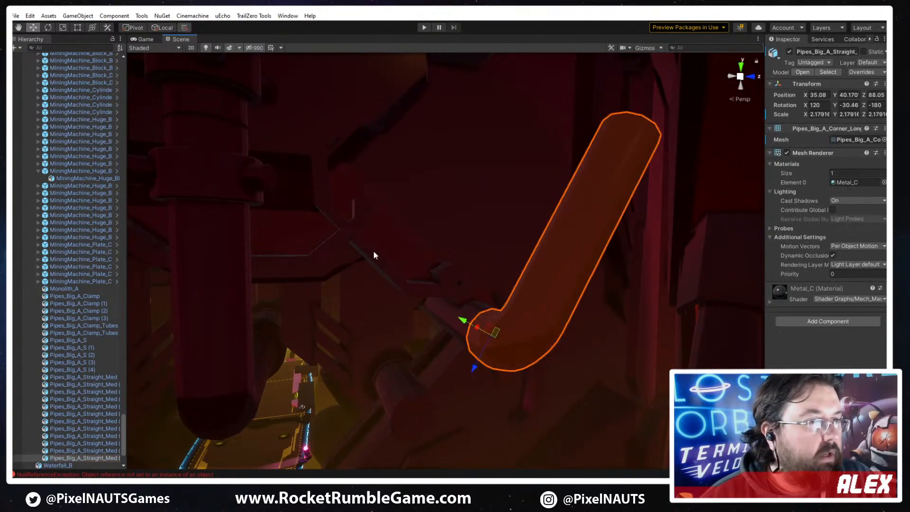
right_click(809, 88)
click(834, 137)
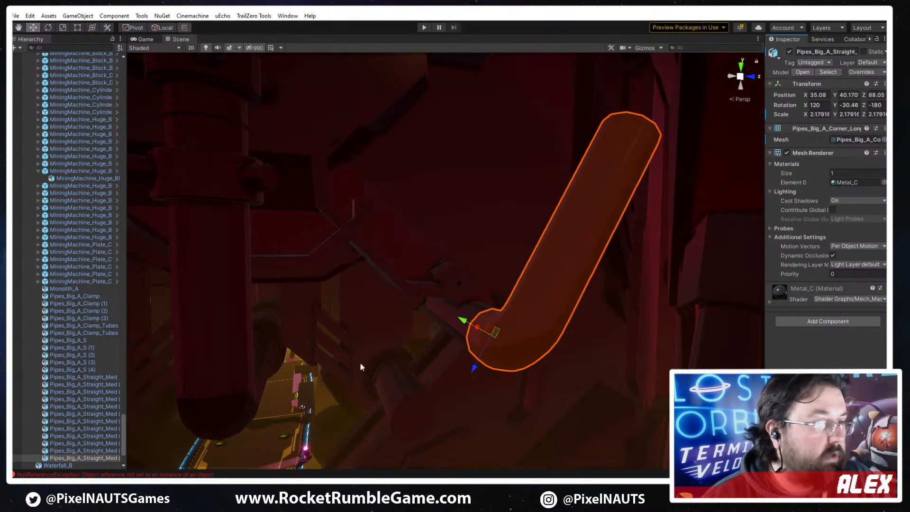
click(84, 296)
key(ctrl+d)
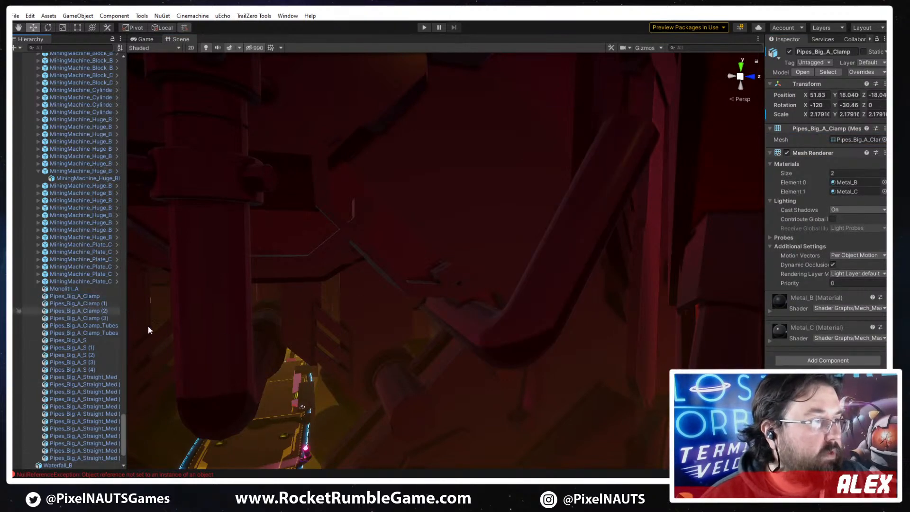
right_click(809, 89)
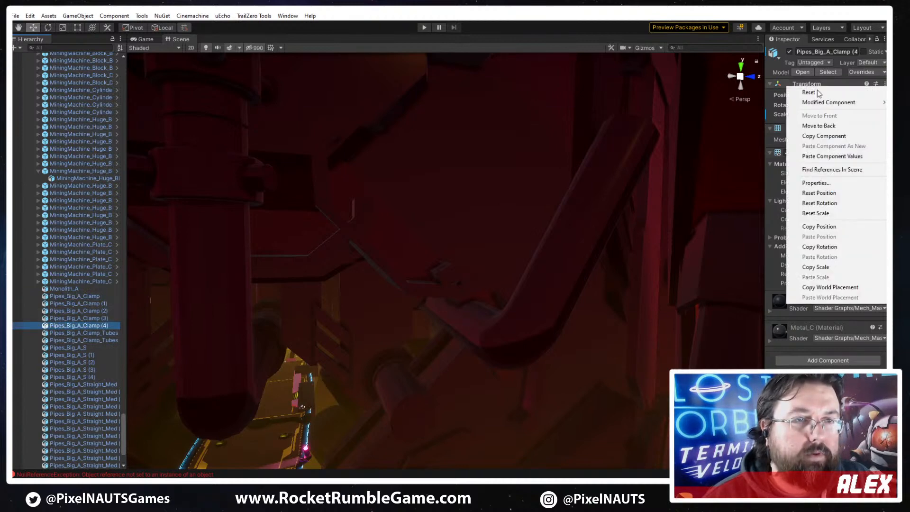
click(828, 155)
Scale the copied clamp to about 2.1355 and slide it over the pipe joint, to about X 30.03, Z 85.08
right_drag(574, 248, 604, 328)
scroll(604, 324, up, 1)
key(r)
drag(520, 316, 518, 317)
key(w)
right_drag(493, 309, 430, 269)
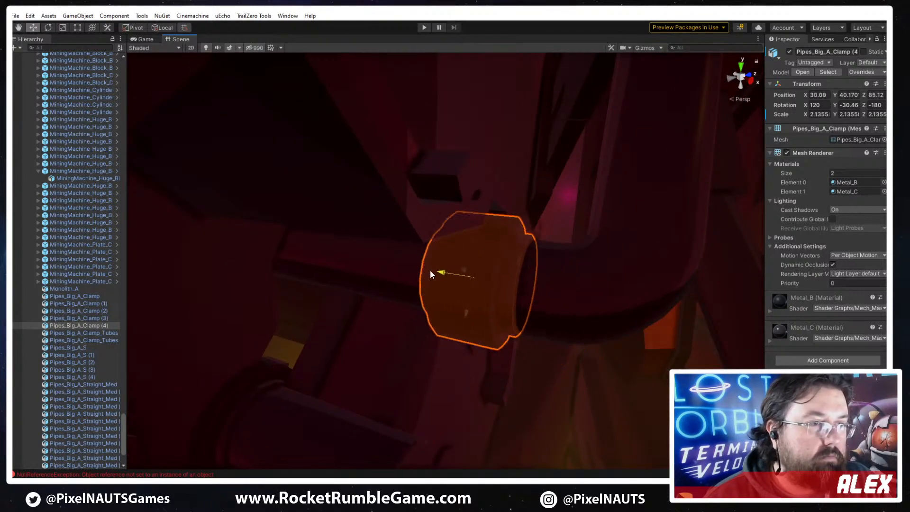
drag(431, 269, 454, 276)
right_drag(454, 276, 404, 256)
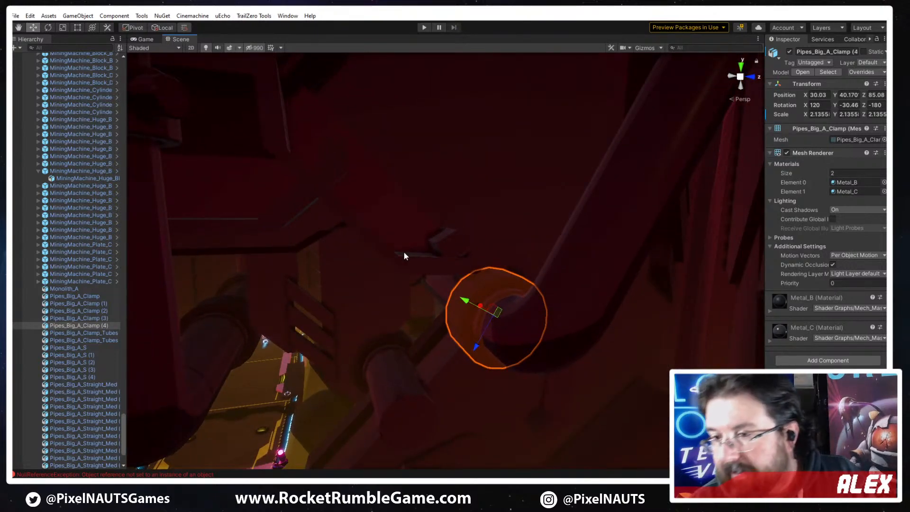
right_drag(455, 154, 458, 310)
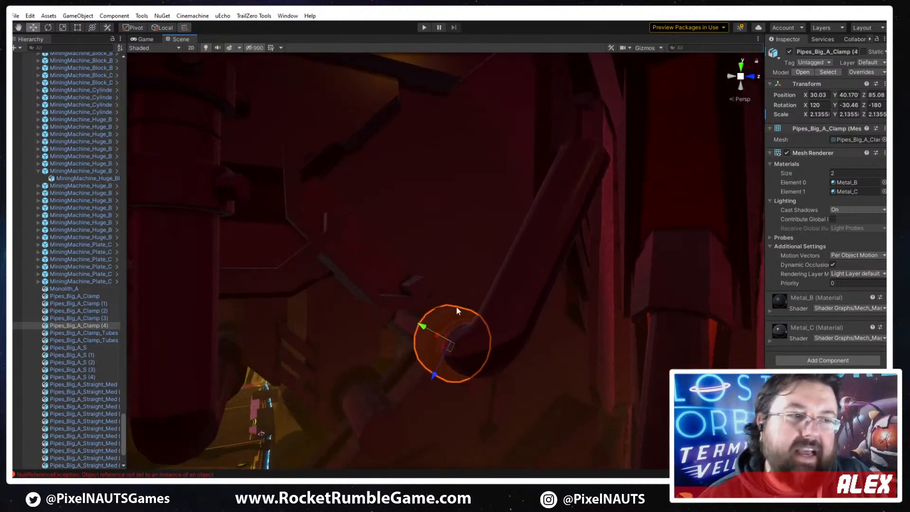
Duplicate the joint clamp, move the copy to the corner pipe's upper end, and rotate it to 180, 59.536, -120
key(ctrl+d)
drag(451, 351, 570, 184)
right_drag(563, 212, 681, 199)
key(e)
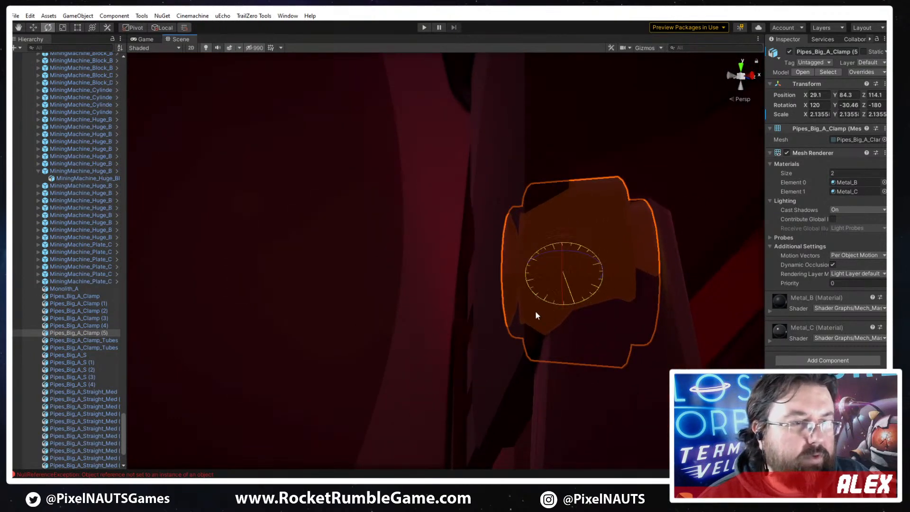
drag(536, 312, 454, 321)
key(w)
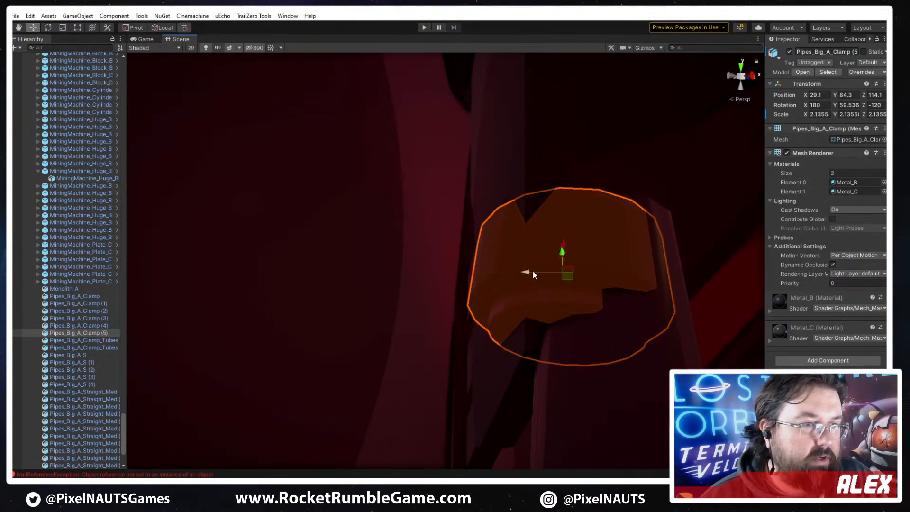
Position the upper clamp at about X 29.47, Y 94.92, Z 121.42 and stretch its X scale to about 2.86
drag(532, 273, 562, 274)
right_drag(561, 273, 527, 288)
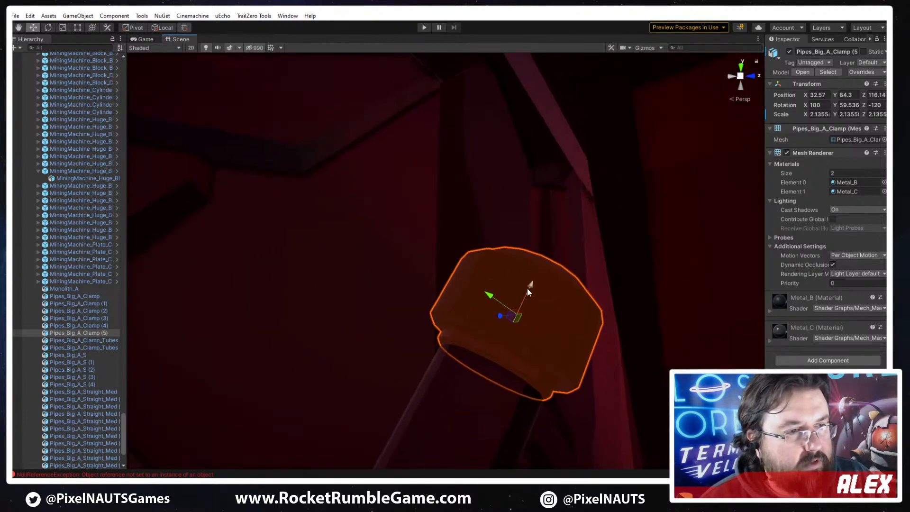
drag(527, 288, 585, 308)
key(r)
key(w)
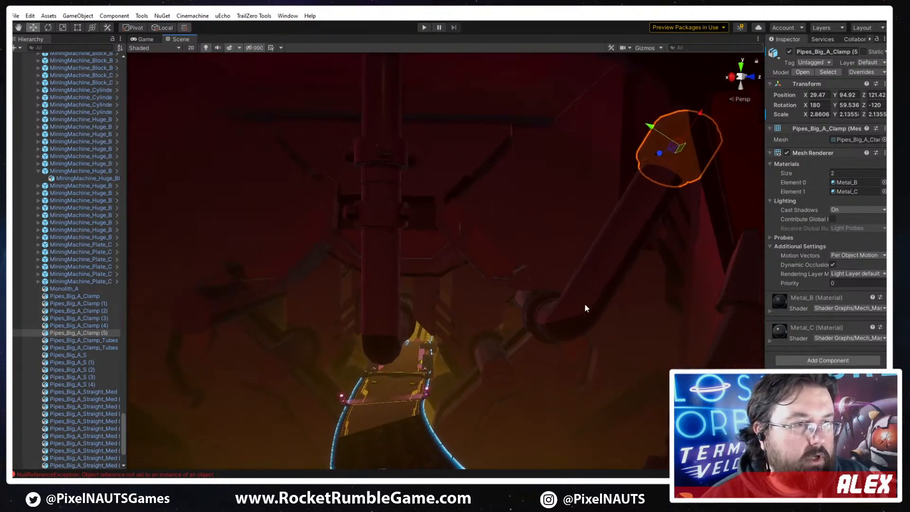
Duplicate the side corner pipe together with its two clamps
shift+click(535, 309)
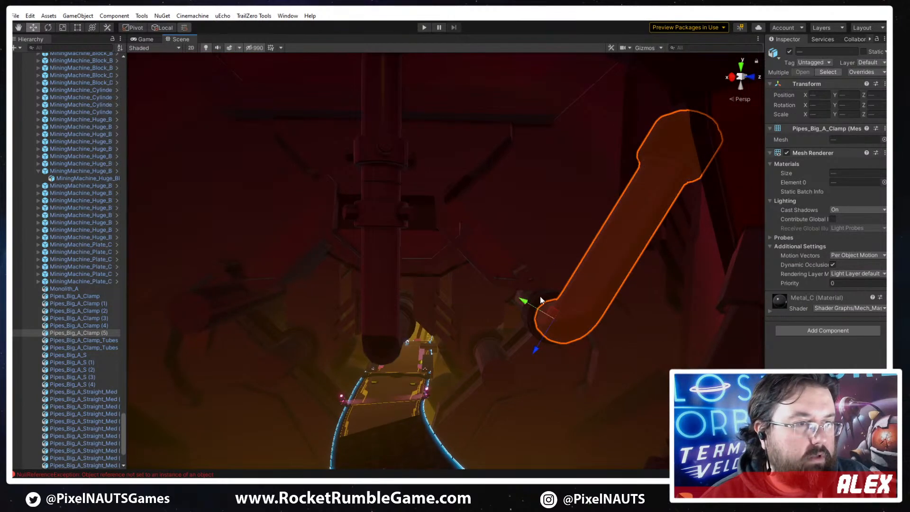
key(ctrl+d)
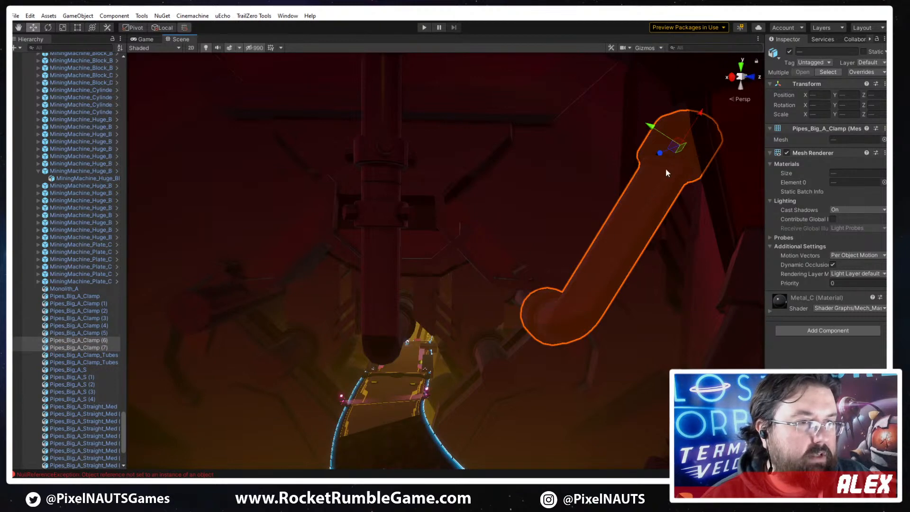
shift+click(537, 302)
shift+click(539, 294)
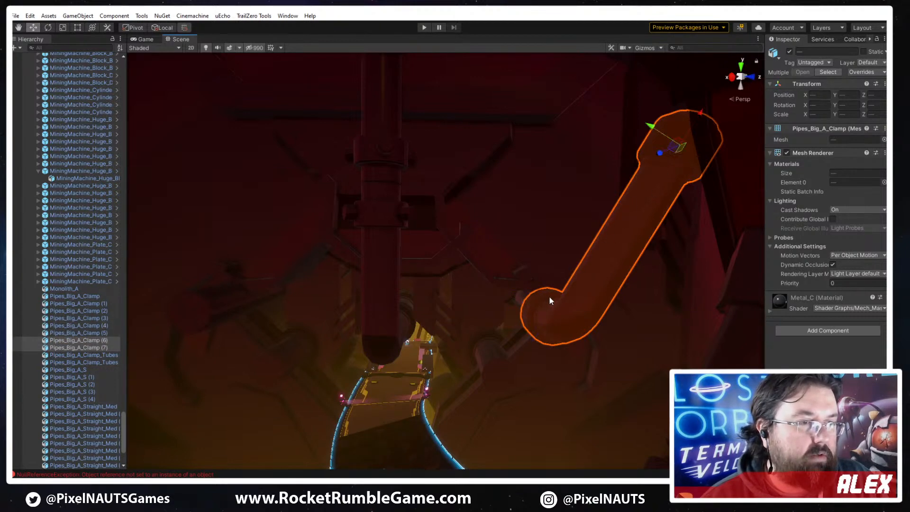
drag(668, 146, 594, 151)
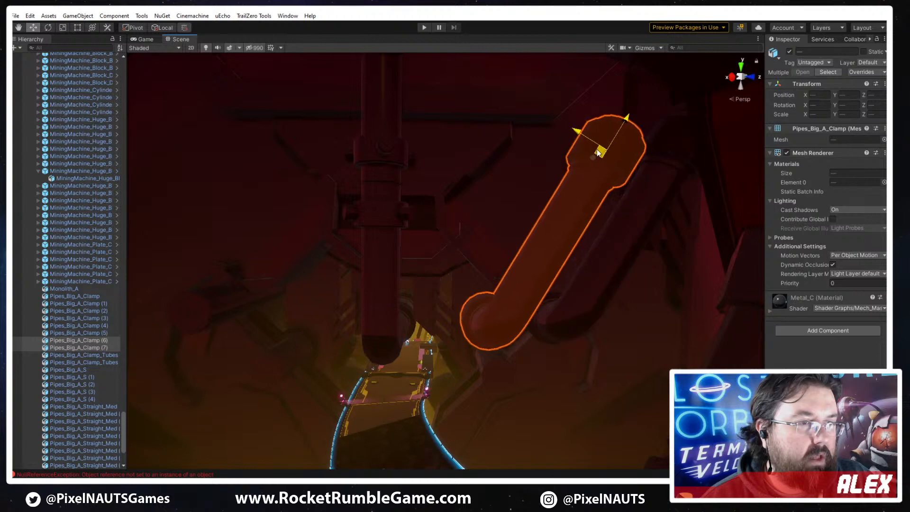
key(ctrl+z)
shift+click(539, 305)
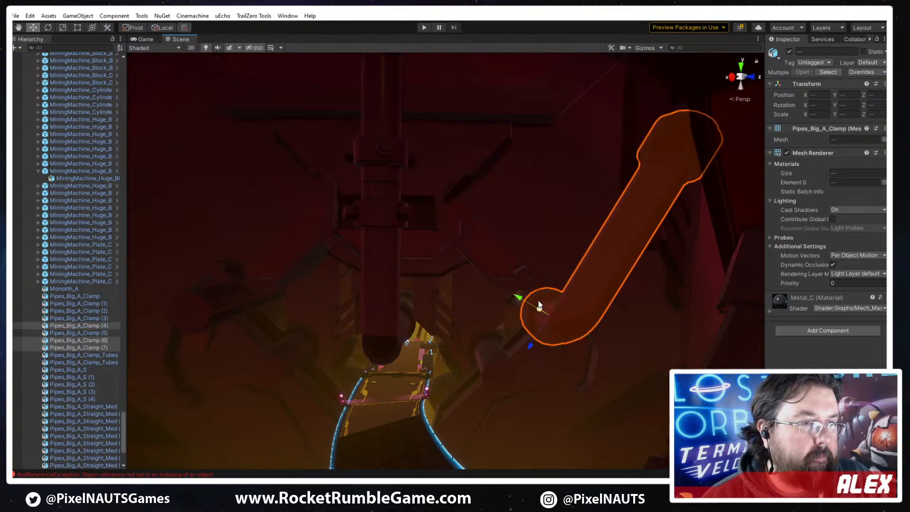
shift+click(550, 295)
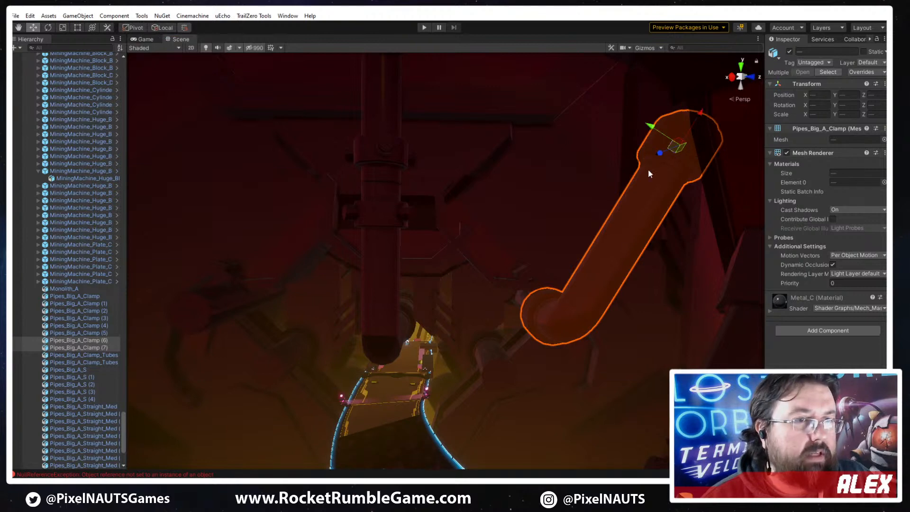
shift+click(539, 296)
shift+click(550, 299)
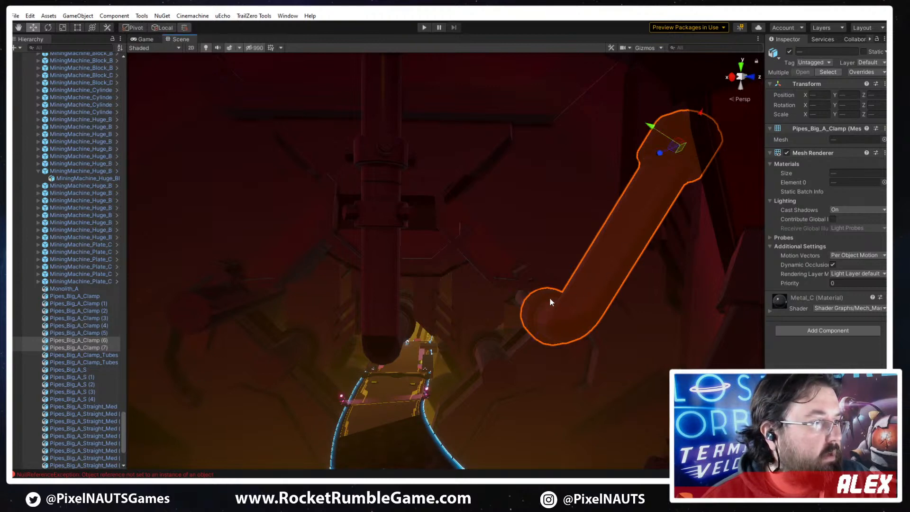
ctrl+click(86, 341)
ctrl+click(99, 340)
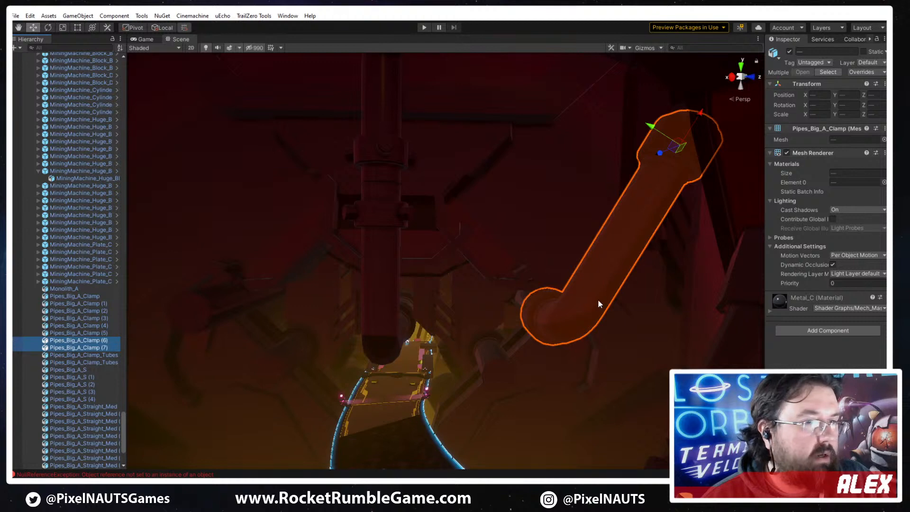
Select one set of the corner pipe with its two clamps and move it across to the opposite side pipe
click(549, 292)
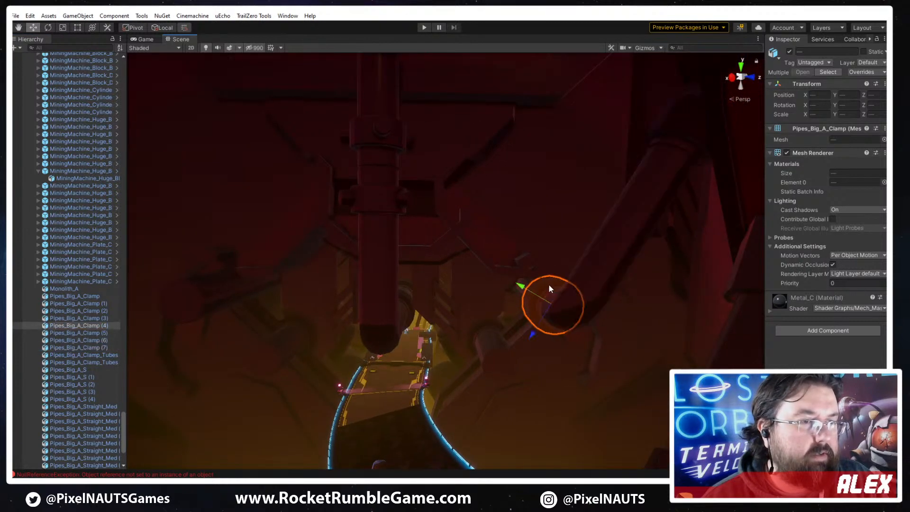
shift+click(601, 255)
shift+click(687, 121)
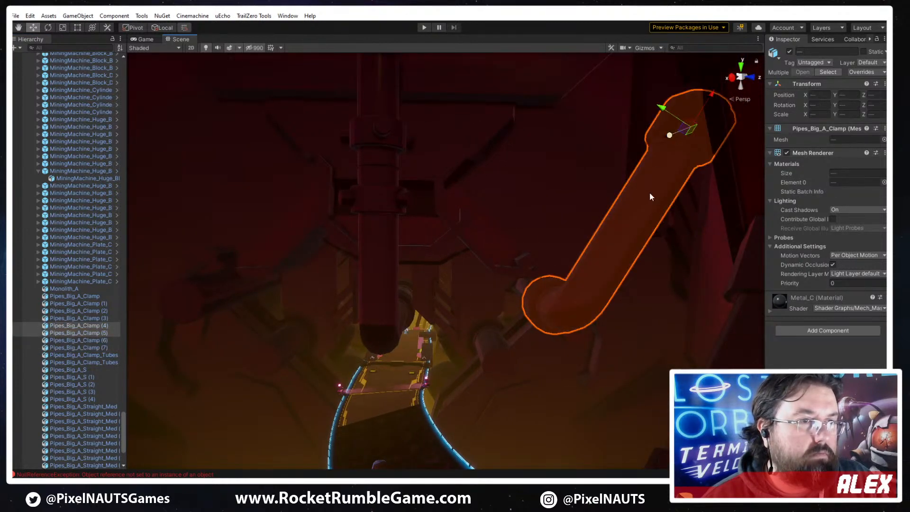
click(685, 112)
shift+click(543, 303)
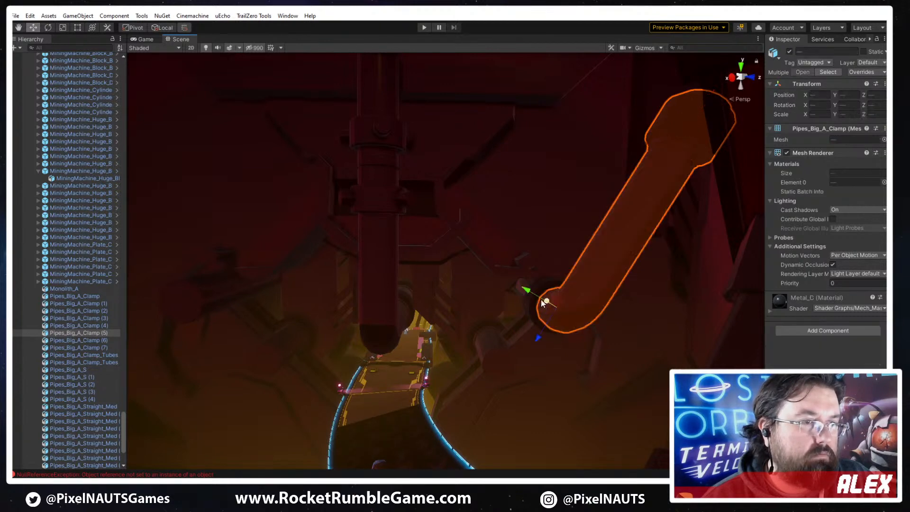
drag(551, 300, 196, 294)
Align the moved corner pipe and clamps with the opposite straight side pipe so the lower clamp wraps around it
right_drag(266, 278, 232, 286)
key(f)
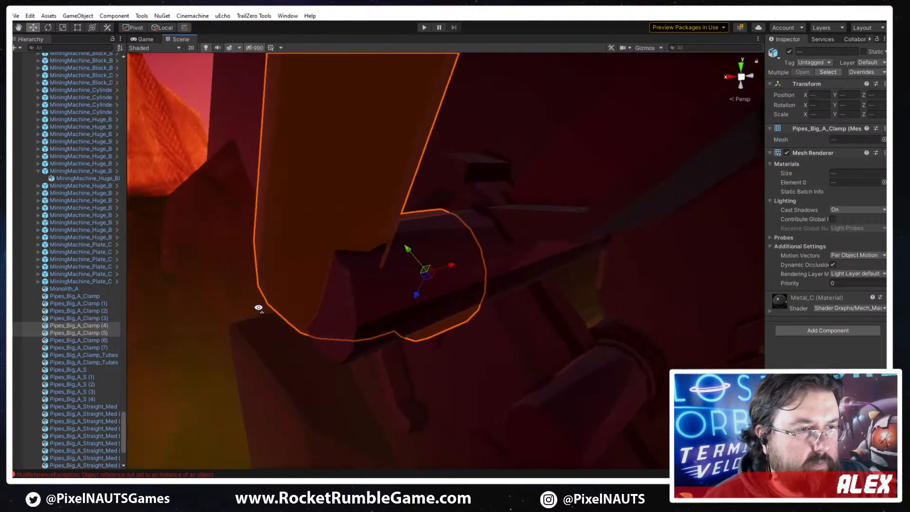
drag(449, 277, 493, 268)
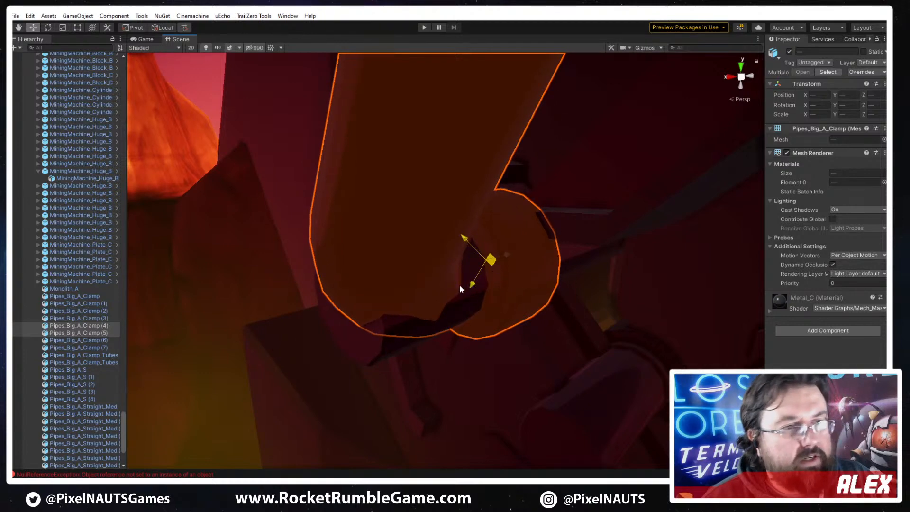
right_drag(459, 288, 500, 287)
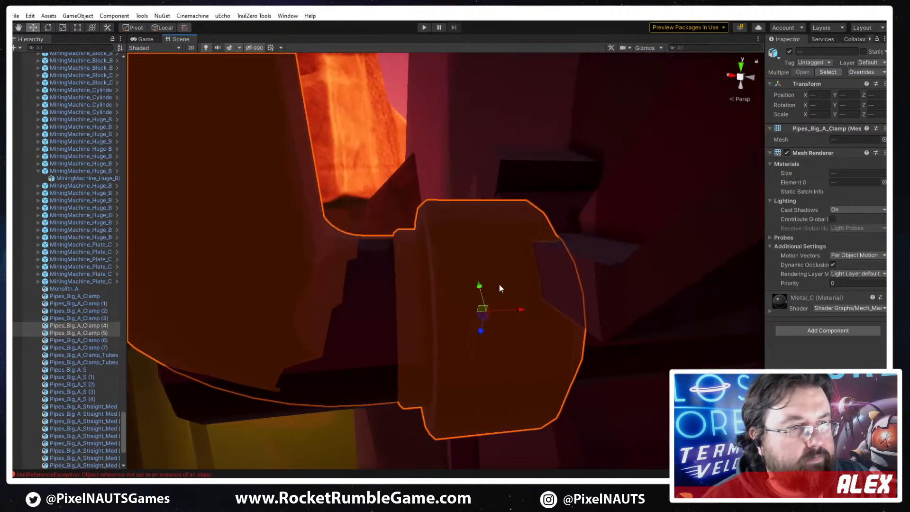
mouse_move(520, 310)
mouse_down()
mouse_move(482, 311)
mouse_move(518, 309)
mouse_up()
key(s)
right_drag(420, 349, 403, 343)
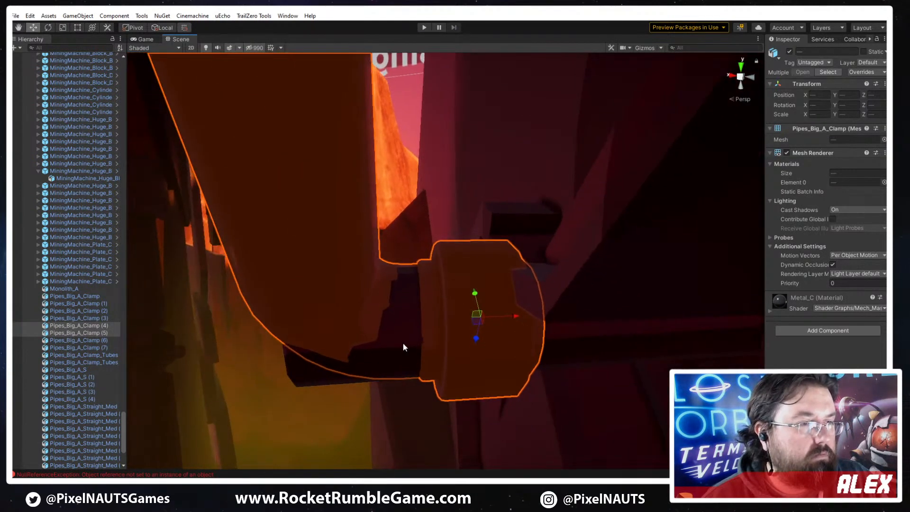
Select the straight side pipe at the copied corner bend and shorten its protruding end so it stops at the lower clamp
click(403, 343)
click(80, 28)
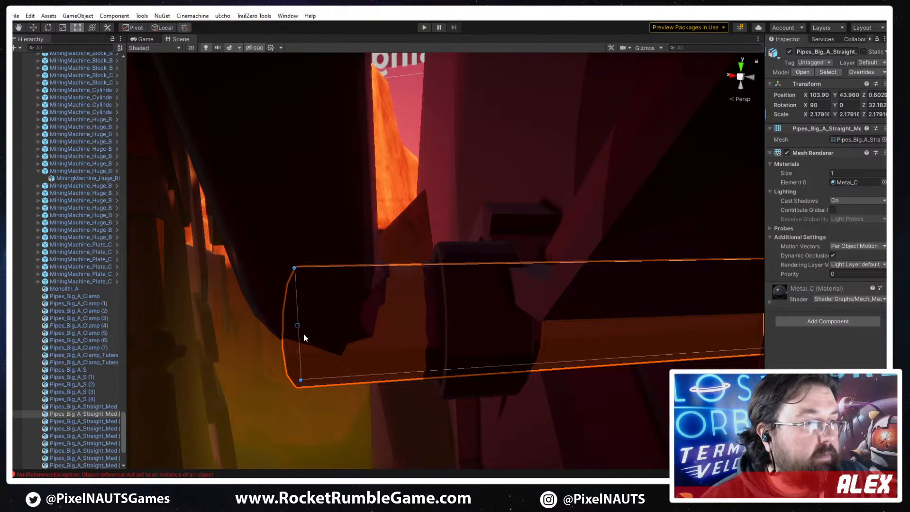
drag(299, 329, 470, 291)
Select the copied corner pipe together with its upper and lower clamps
key(s)
right_drag(471, 287, 417, 138)
shift+click(417, 138)
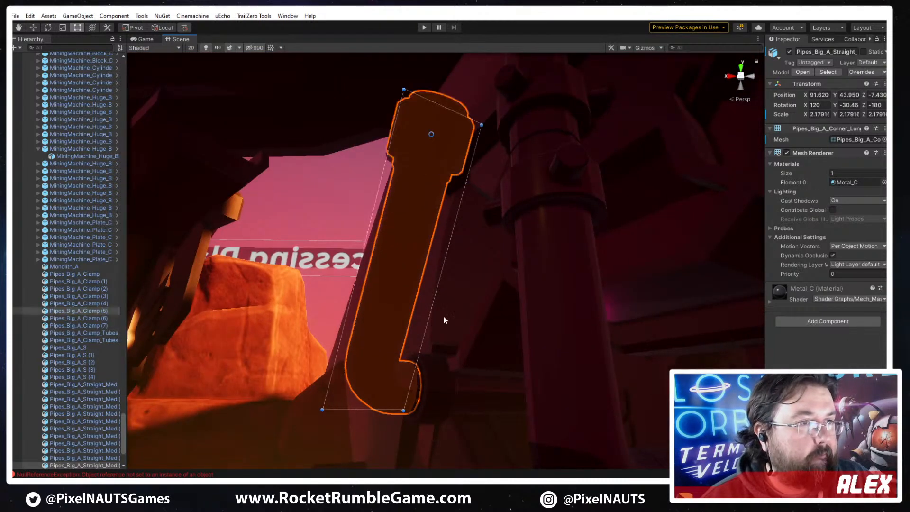
shift+click(430, 379)
key(e)
drag(450, 389, 449, 182)
right_drag(376, 178, 450, 205)
click(450, 205)
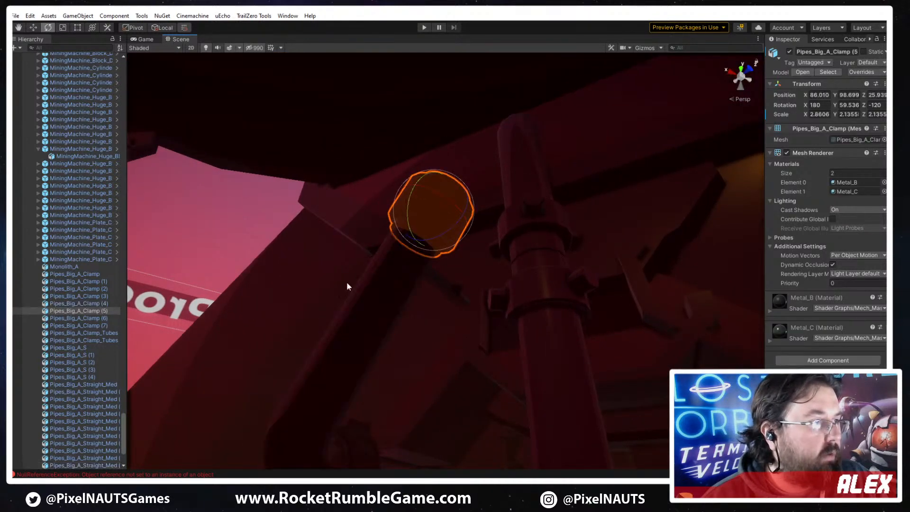
right_drag(406, 296, 392, 282)
shift+click(391, 282)
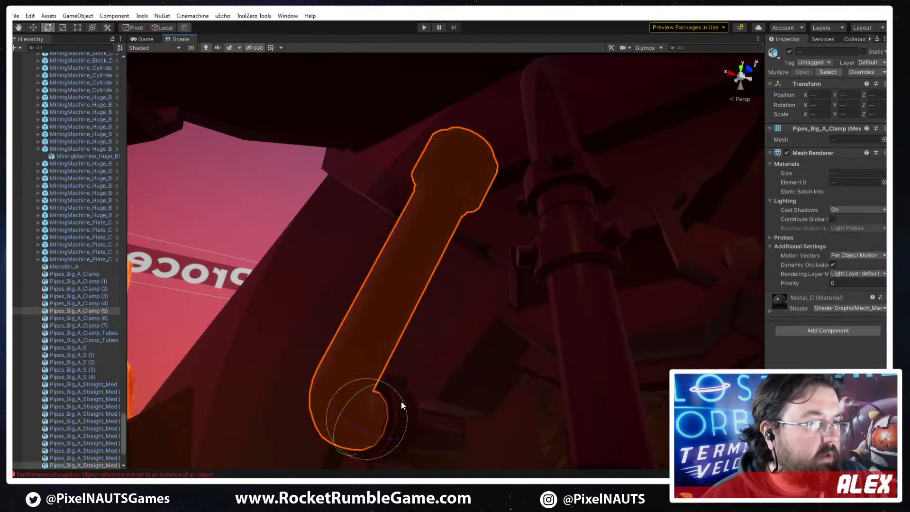
key(w)
shift+click(404, 422)
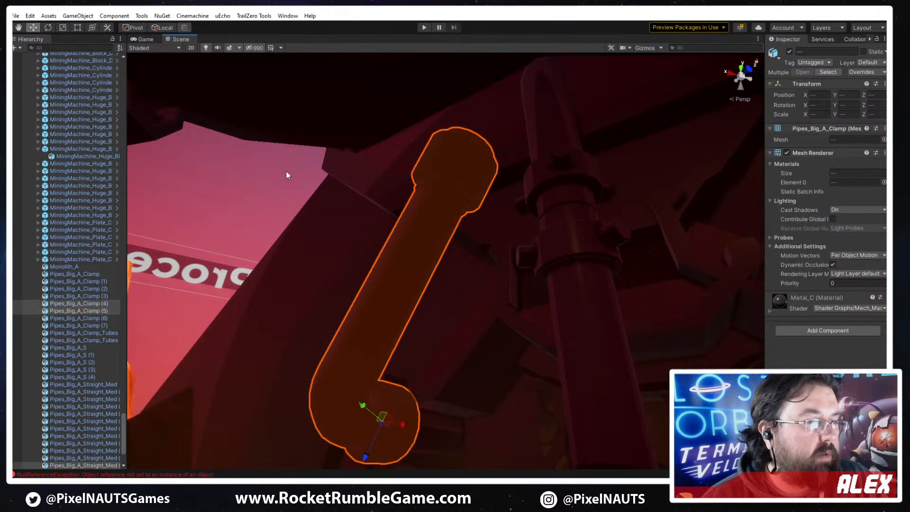
Set the transform handle to Center in Local space and rotate the corner pipe with its clamps to lean the opposite way
key(e)
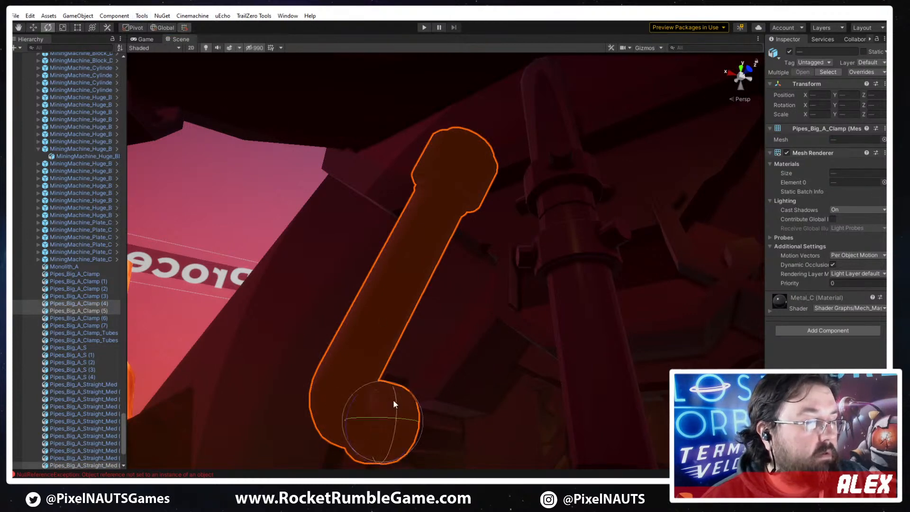
click(161, 28)
click(132, 28)
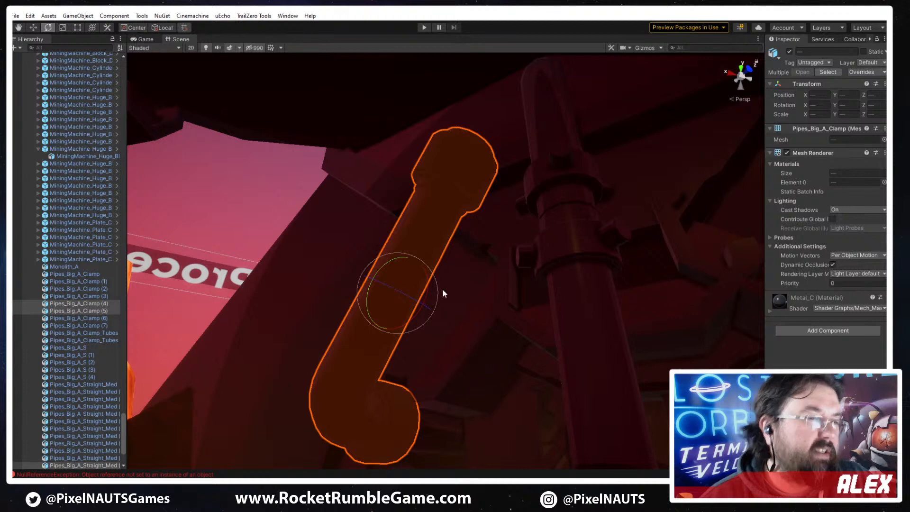
drag(429, 290, 405, 199)
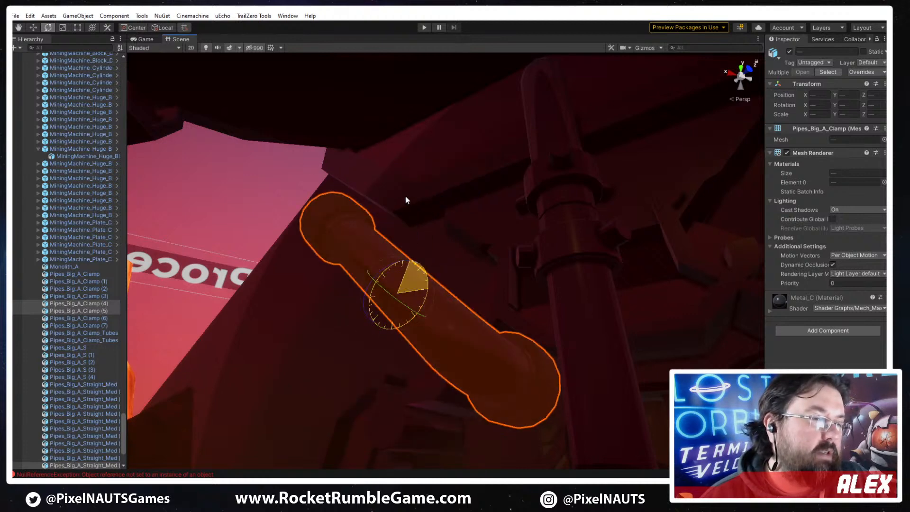
right_drag(429, 225, 565, 302)
key(a)
key(s)
drag(373, 206, 357, 212)
Move the rotated corner pipe and clamps onto the straight side pipe so the lower clamp wraps around its end
key(w)
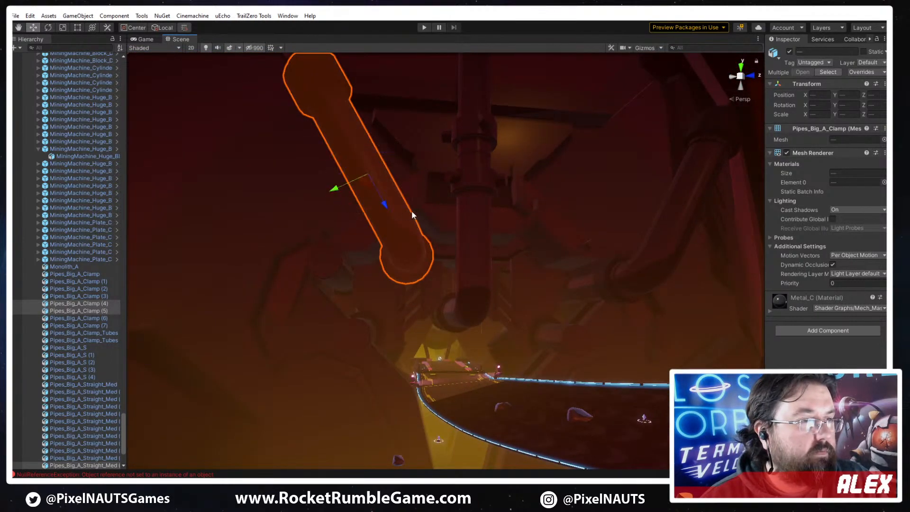
drag(362, 181, 287, 191)
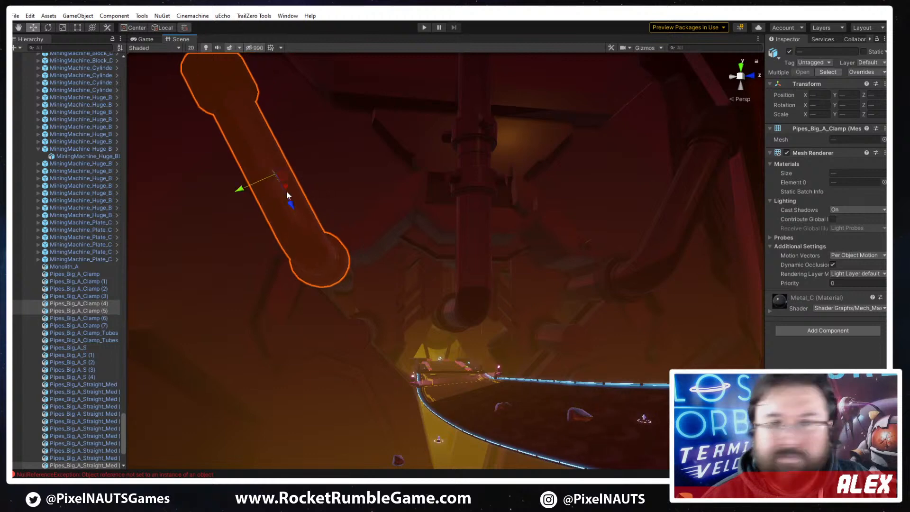
right_drag(286, 190, 404, 247)
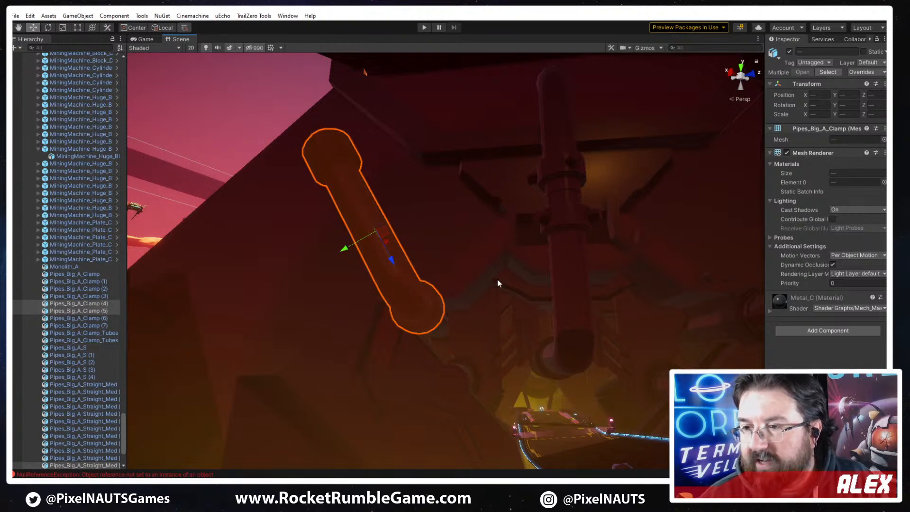
right_drag(539, 288, 404, 294)
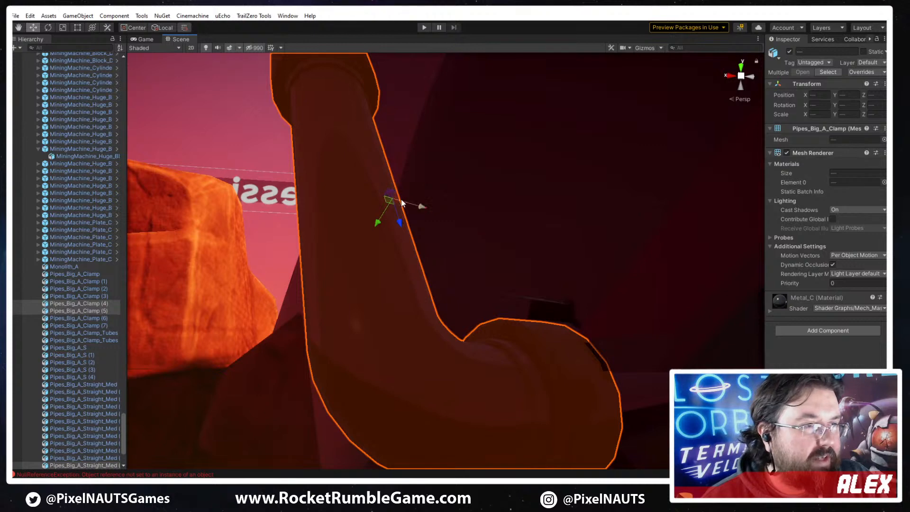
drag(397, 198, 255, 282)
right_drag(255, 282, 273, 279)
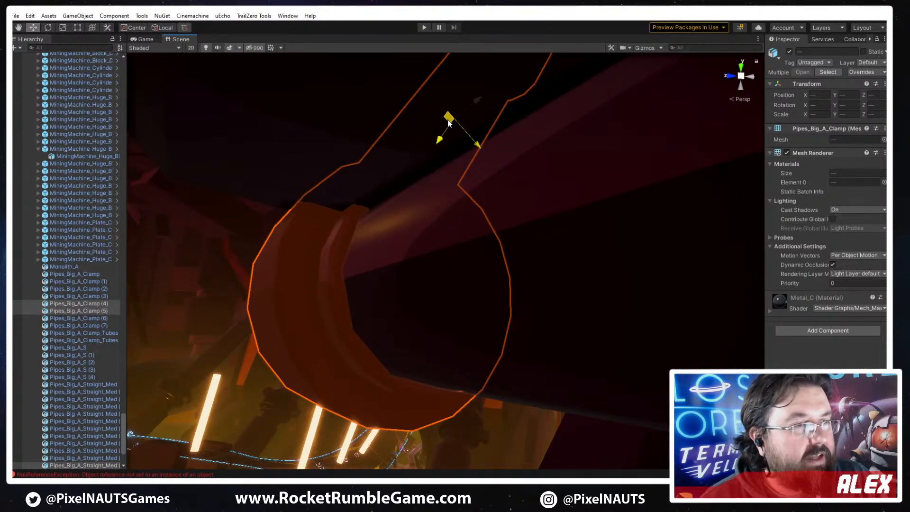
right_drag(448, 122, 806, 175)
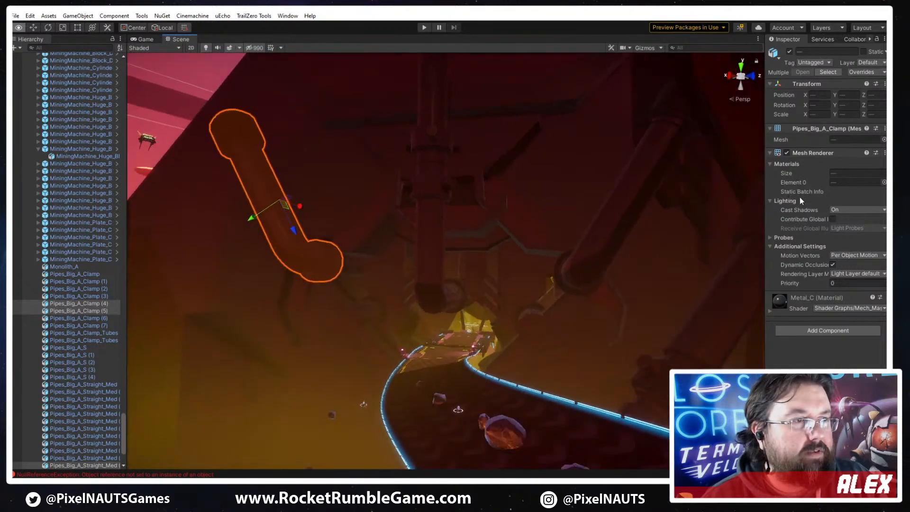
right_drag(629, 223, 342, 207)
drag(320, 198, 630, 200)
key(ctrl+z)
Adjust the tilt of the corner pipe and its clamps to mirror the bend on the opposite side
right_drag(556, 215, 568, 218)
key(e)
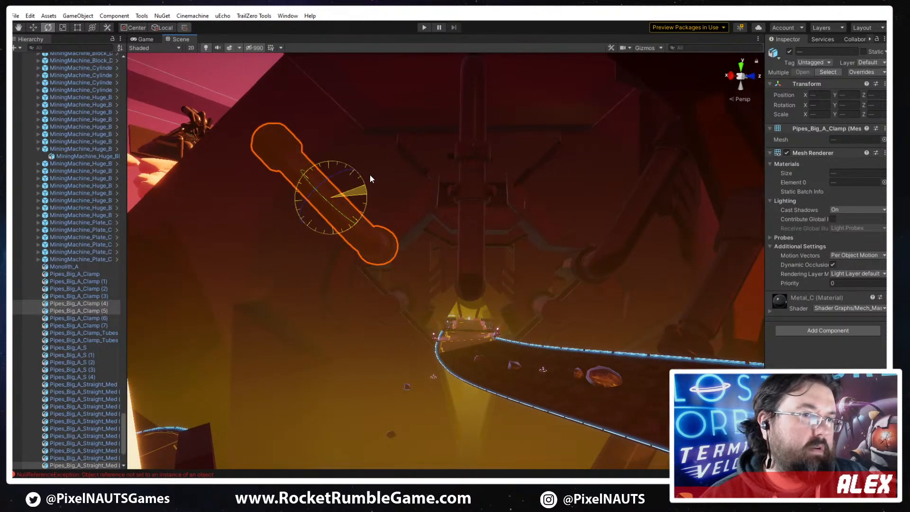
drag(371, 179, 375, 192)
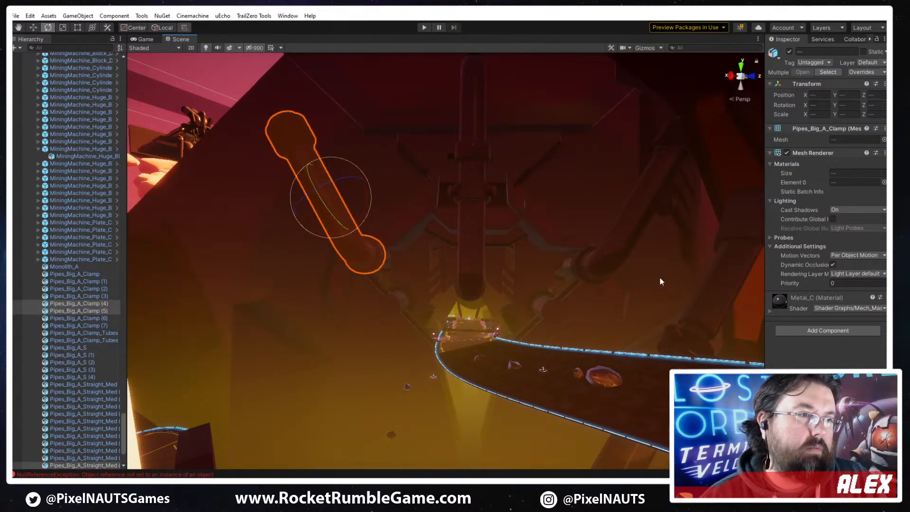
Duplicate the clamp on the central horizontal pipe and slide the copy to the bend at about X 50.27, Z 29.61
scroll(601, 290, up, 5)
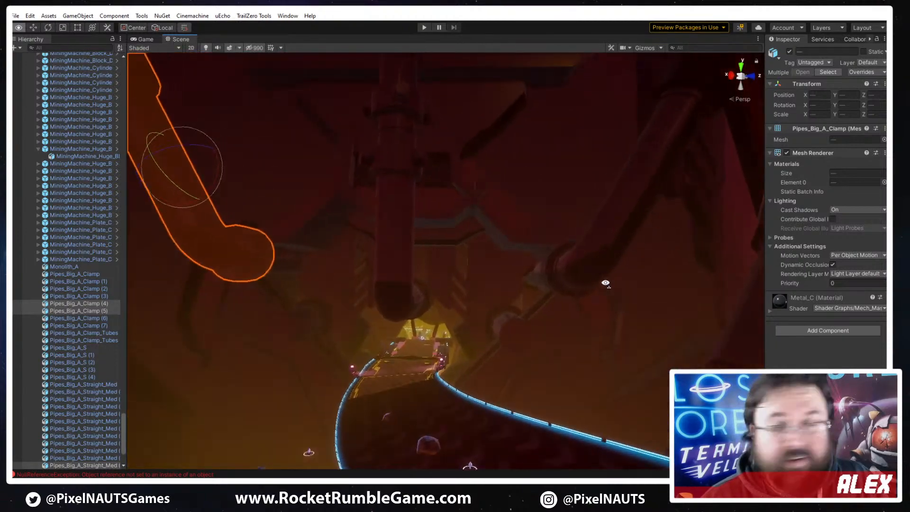
right_drag(584, 285, 621, 288)
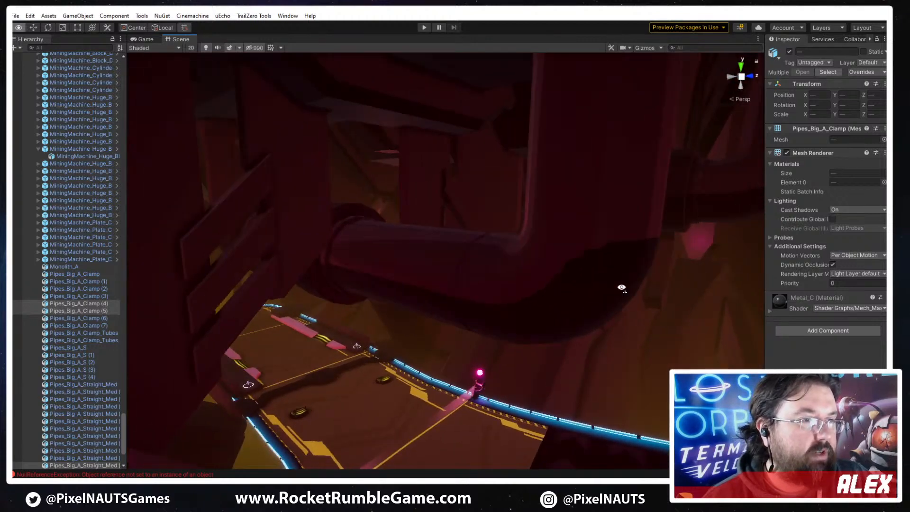
click(350, 221)
key(w)
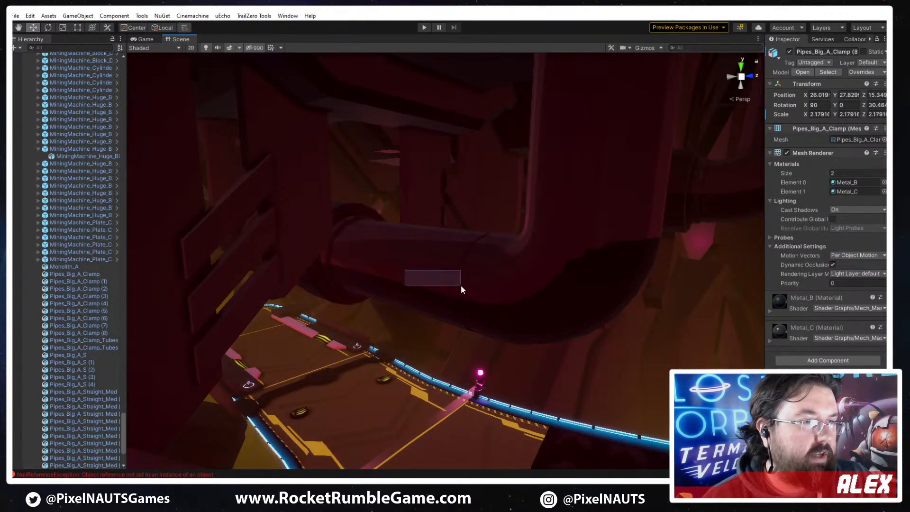
mouse_move(461, 285)
mouse_down()
mouse_move(442, 267)
mouse_move(447, 273)
mouse_up()
click(383, 255)
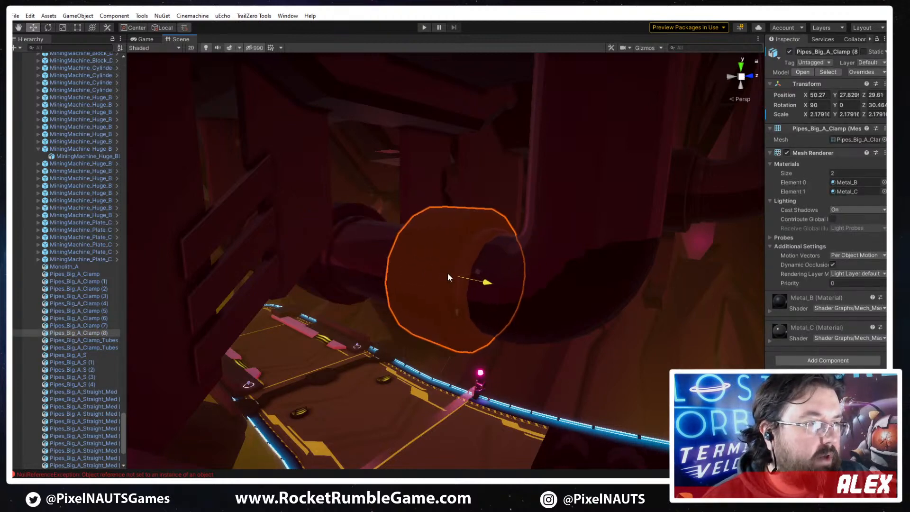
Select the finished side corner pipe with both its clamps and duplicate the set for the lower straight pipe
right_drag(447, 273, 471, 288)
click(473, 292)
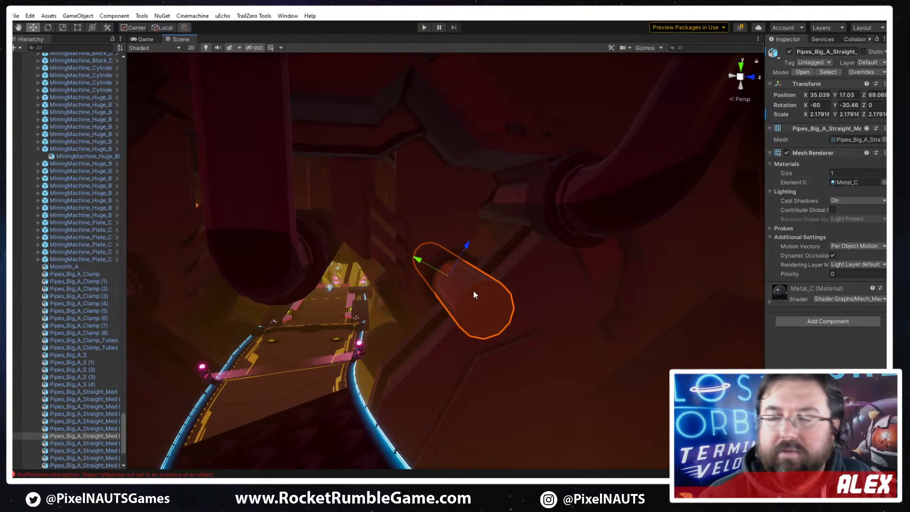
right_drag(601, 305, 568, 231)
click(499, 303)
shift+click(559, 271)
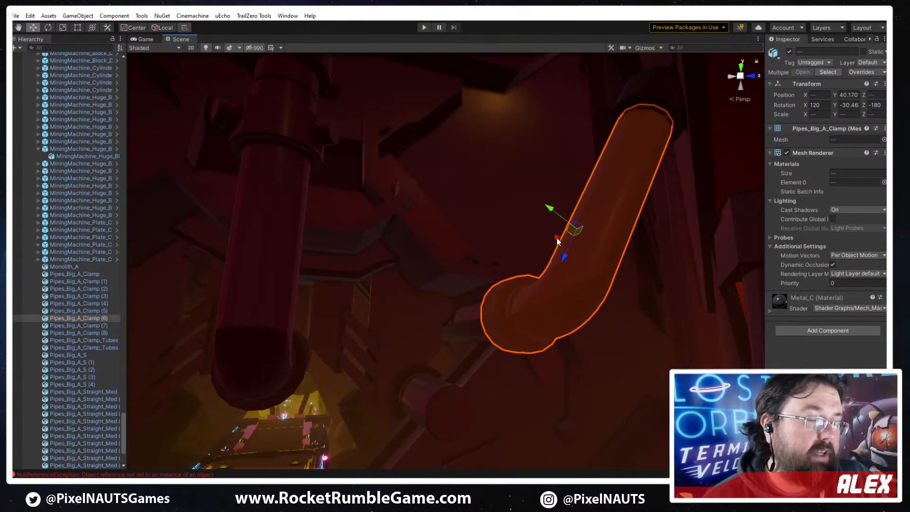
shift+click(640, 143)
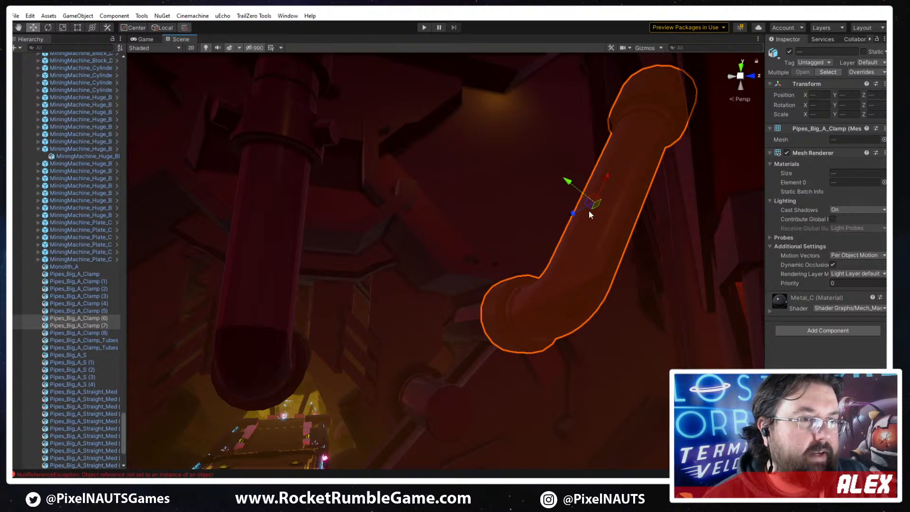
key(ctrl+d)
Move the duplicated corner pipe set down to the lower straight pipe and rotate it to bend along the wall
drag(587, 202, 536, 301)
middle_drag(425, 401, 539, 242)
key(e)
drag(538, 226, 537, 98)
key(w)
drag(553, 231, 595, 441)
Align the lower corner pipe set with the straight pipe so its end clamp wraps around the pipe
right_drag(564, 354, 445, 314)
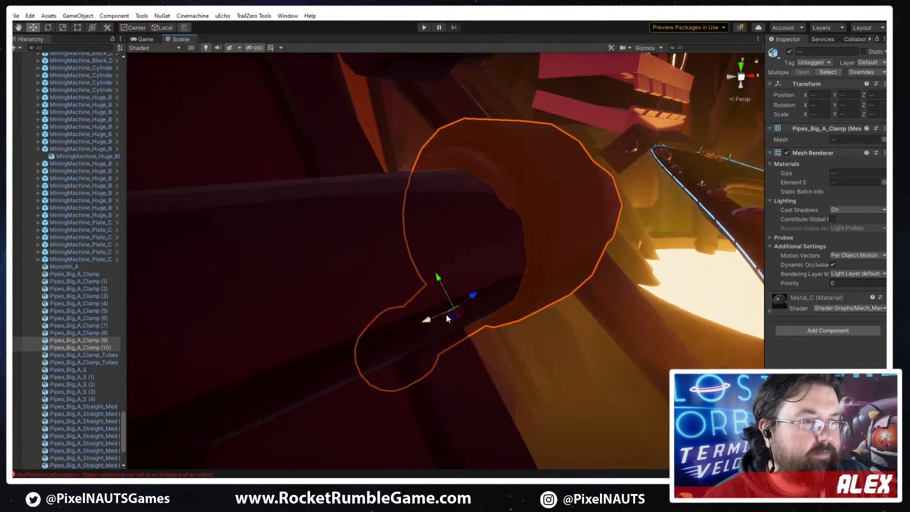
click(463, 317)
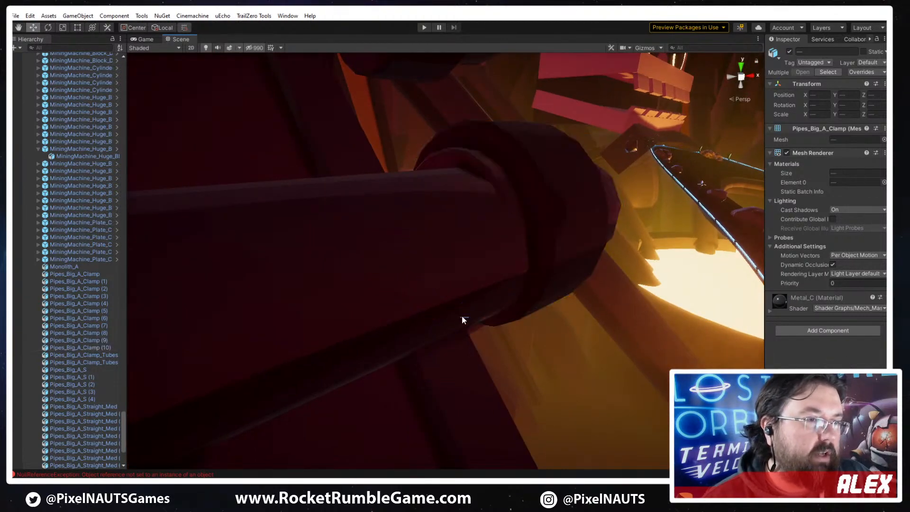
key(ctrl+z)
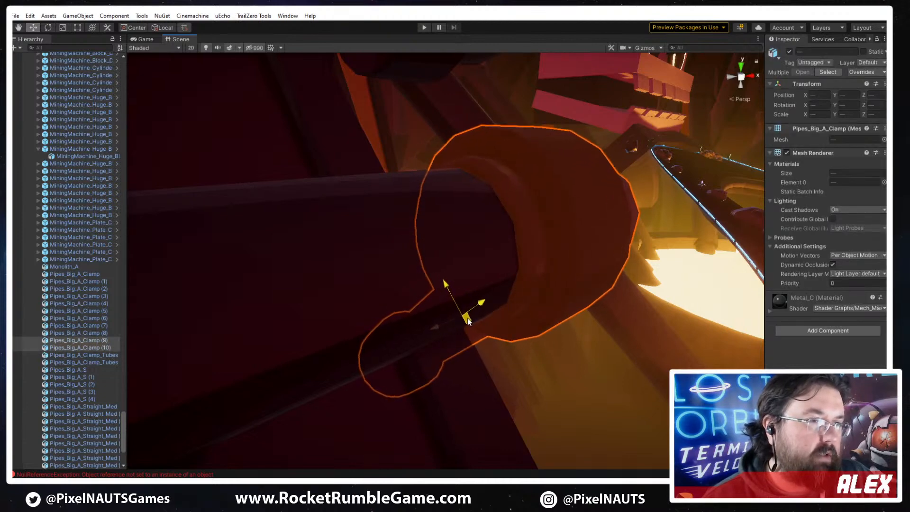
right_drag(477, 315, 549, 342)
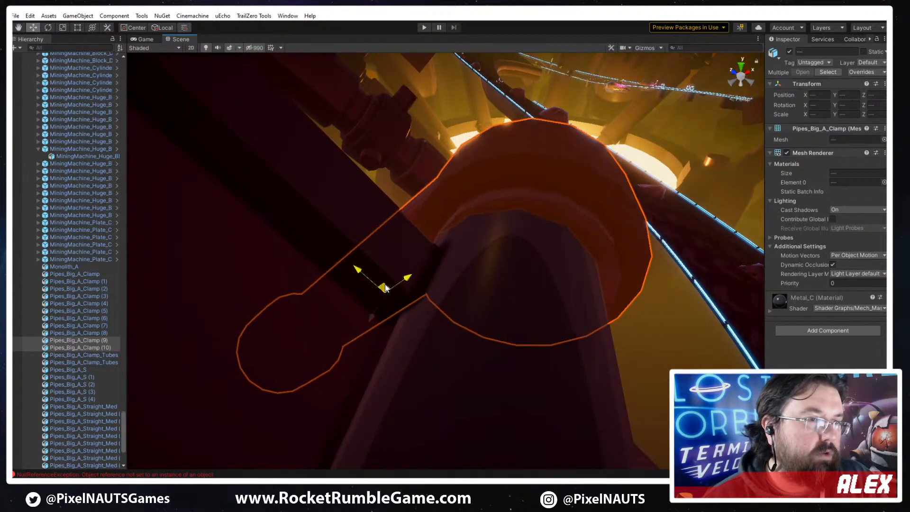
right_drag(379, 288, 433, 278)
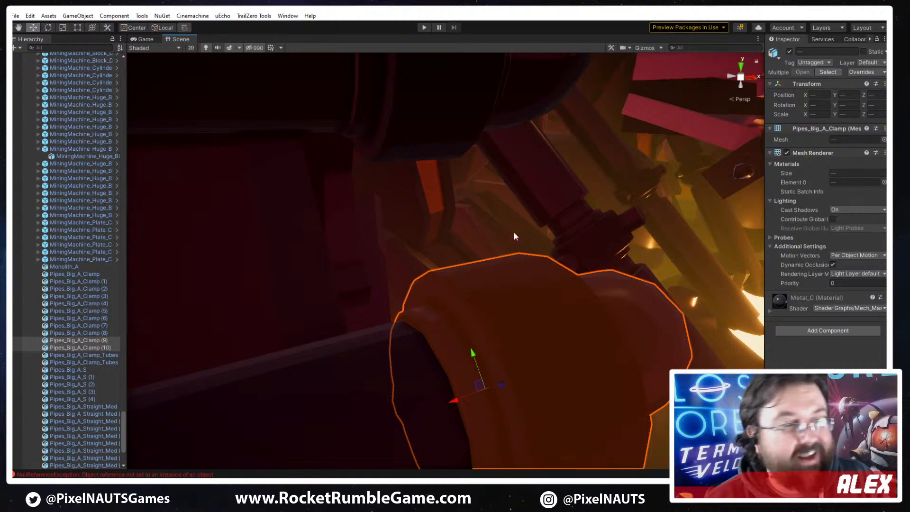
Duplicate the lower corner pipe with its two clamps and place the copy on the opposite side of the track, mirroring its tilt
right_drag(513, 236, 241, 251)
drag(639, 317, 413, 312)
key(w)
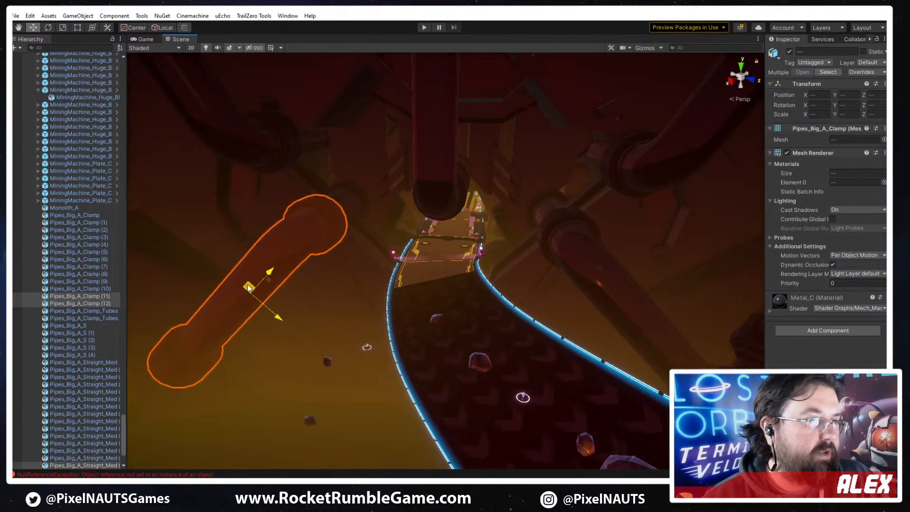
Align the copied corner pipe set with the opposite lower straight pipe so the clamp wraps around its end
right_drag(406, 298, 864, 300)
key(w)
key(d)
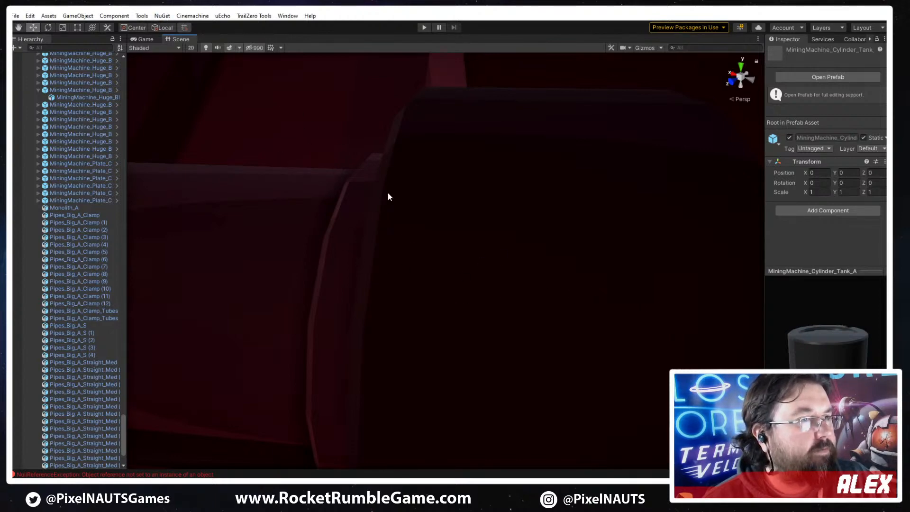
right_drag(416, 291, 443, 260)
click(503, 293)
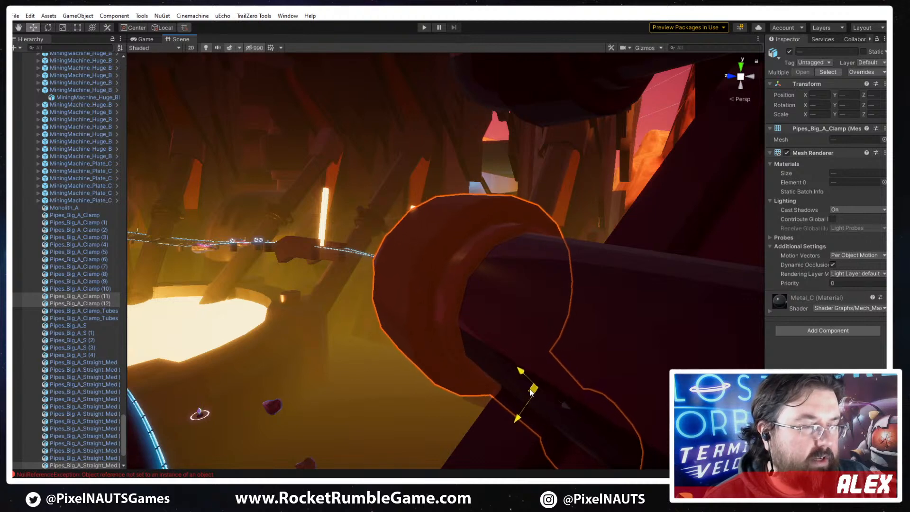
mouse_move(472, 365)
right_down()
mouse_move(474, 319)
mouse_move(636, 360)
mouse_move(786, 315)
mouse_move(839, 320)
mouse_move(812, 297)
mouse_move(664, 339)
mouse_move(473, 360)
right_up()
Look over the placed pipe bends and the surrounding melting room machinery for pieces that still need fixing
right_drag(432, 308, 183, 362)
right_drag(368, 375, 506, 304)
click(477, 216)
right_drag(396, 303, 561, 286)
right_drag(570, 339, 176, 345)
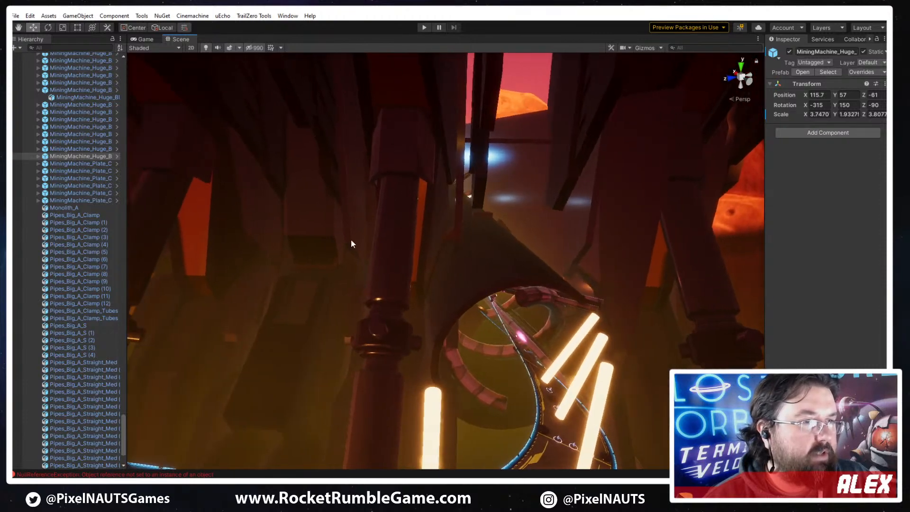
Try to delete the MiningMachine_Plate_A piece of MeltyRoom_Pillar (6) that hangs in front of the tunnel entrance
click(493, 284)
right_drag(493, 283, 469, 273)
click(472, 222)
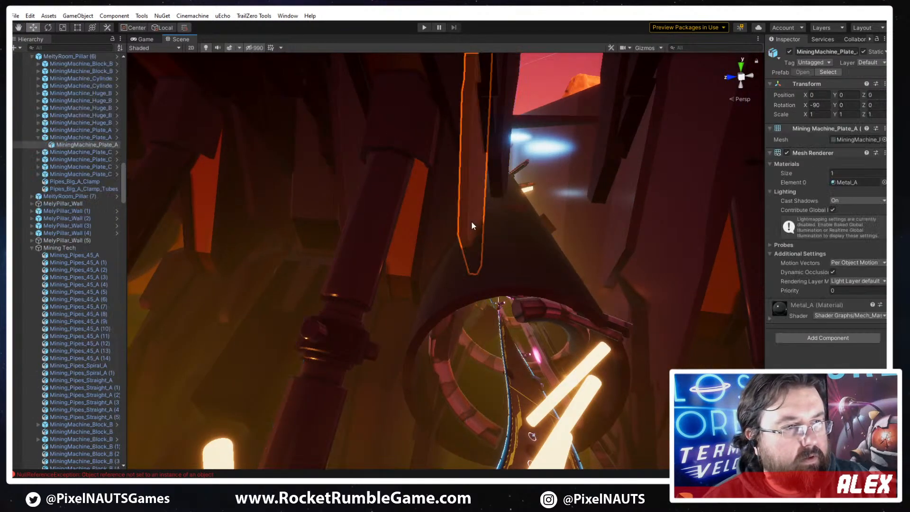
right_drag(428, 309, 464, 280)
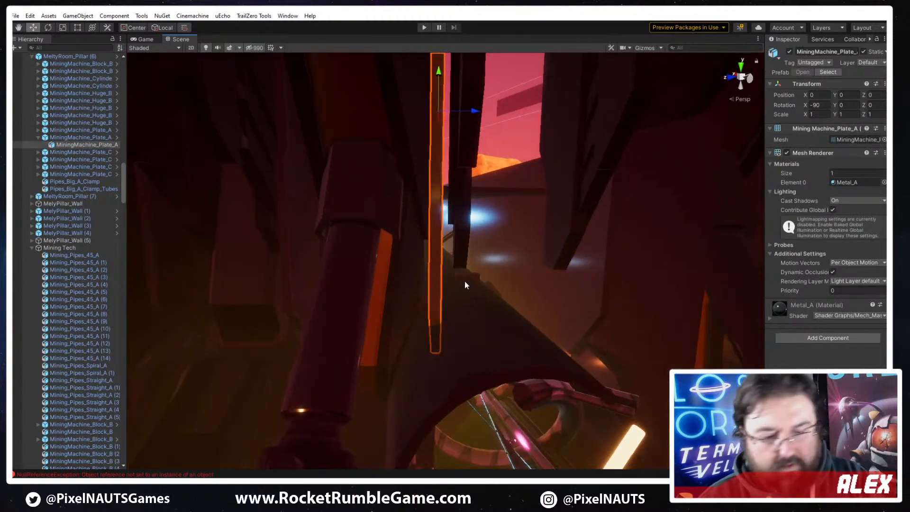
key(Delete)
click(514, 266)
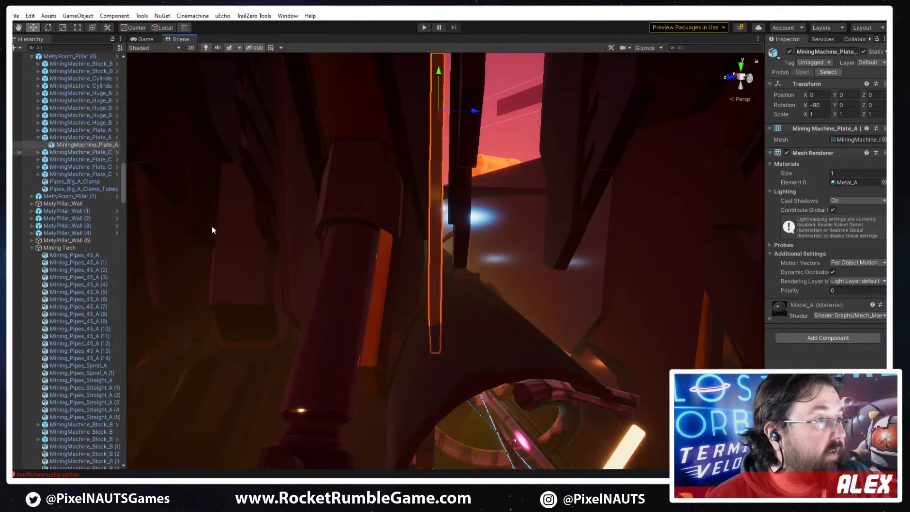
Save the scene and look over the pipes and pillars around the melting room's tunnel entrance
right_drag(212, 230, 630, 244)
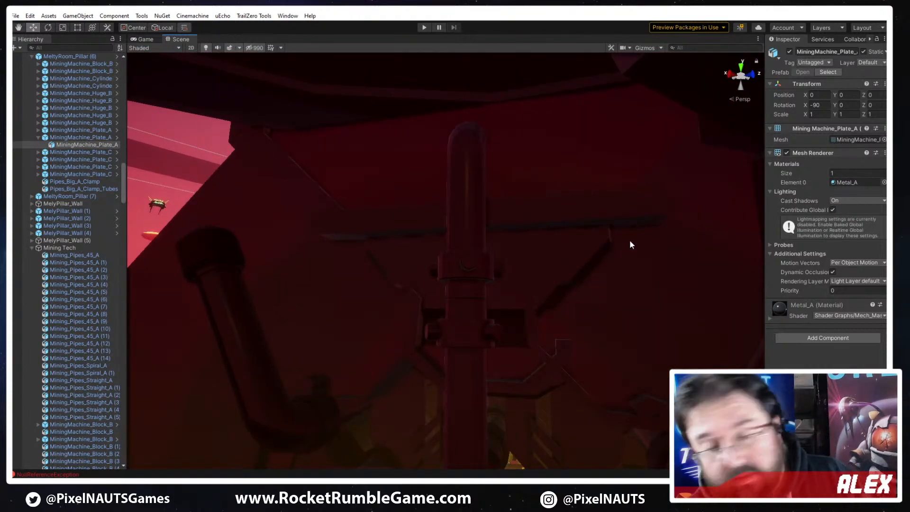
key(ctrl+s)
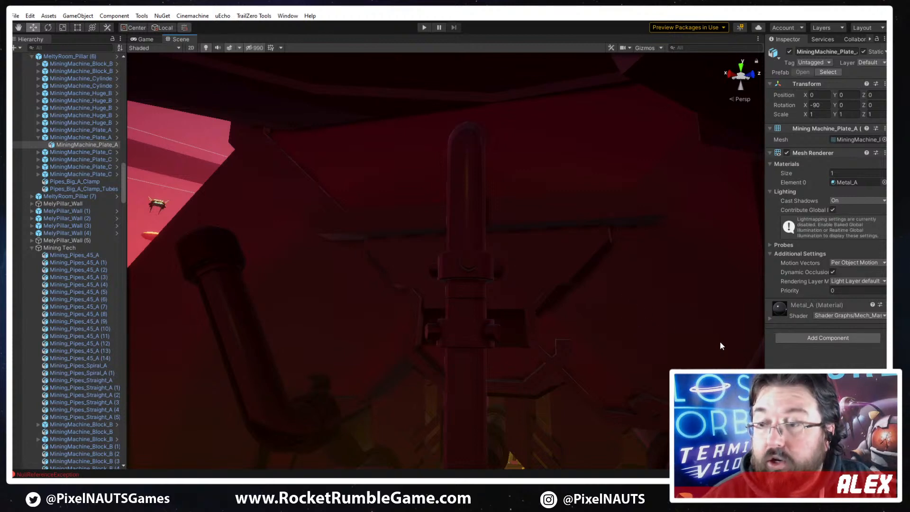
right_drag(524, 287, 502, 342)
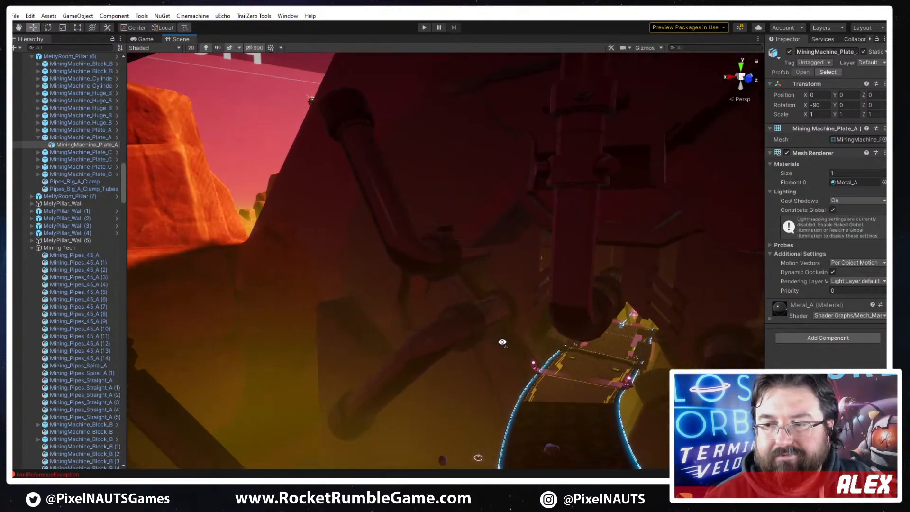
right_drag(577, 305, 423, 356)
Try to shift the MiningMachine_Plate_C mesh of MeltyRoom_Pillar (6) beside the tunnel opening
click(428, 313)
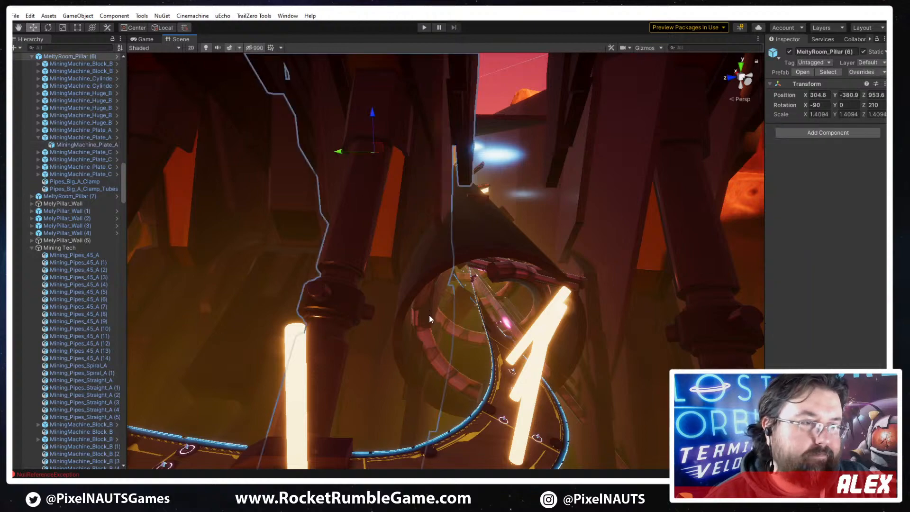
click(419, 395)
alt+drag(418, 396, 479, 287)
drag(494, 256, 482, 316)
key(a)
right_drag(430, 242, 474, 257)
drag(497, 305, 459, 298)
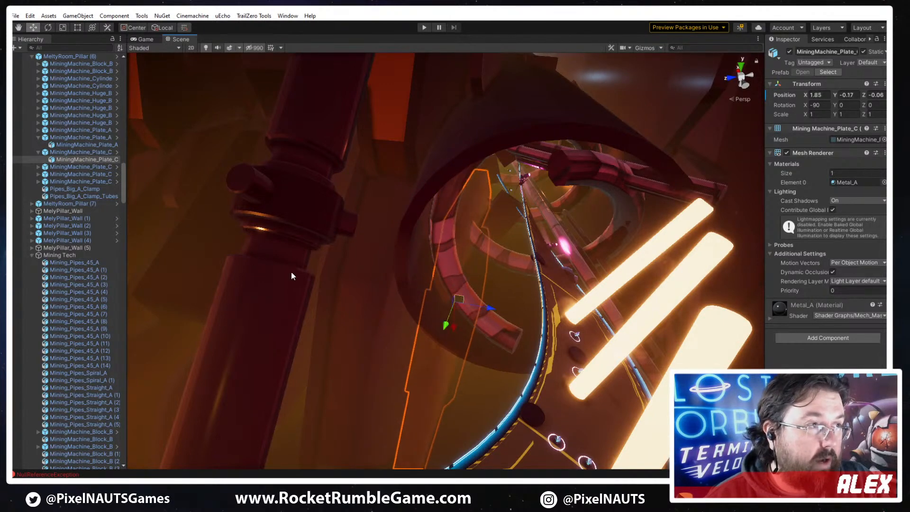
click(73, 158)
click(72, 151)
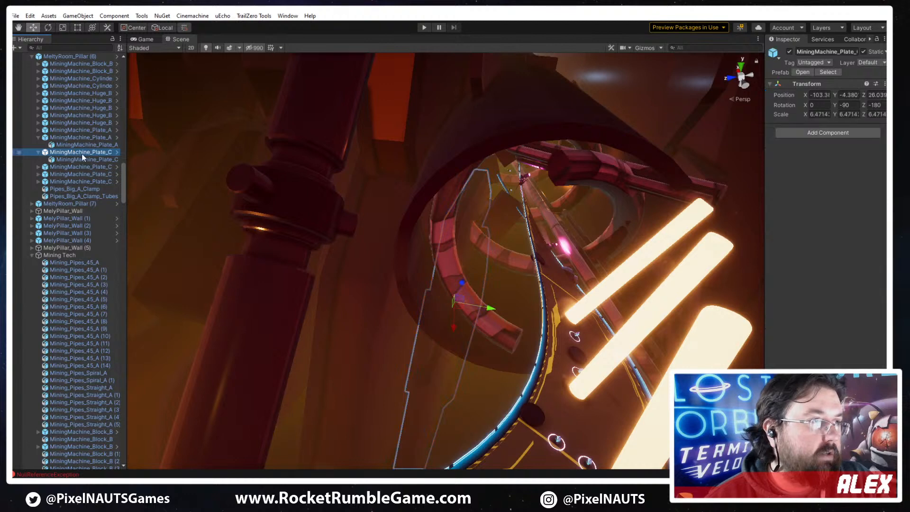
right_click(80, 154)
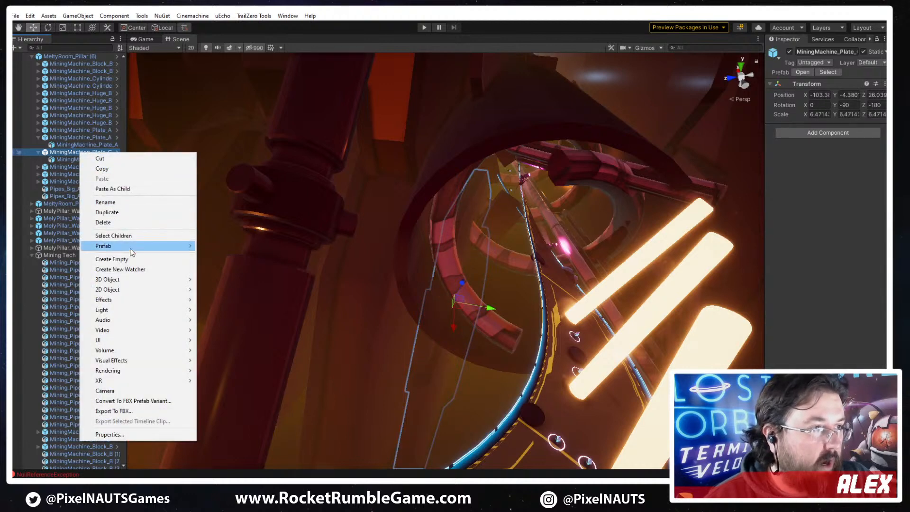
mouse_move(148, 246)
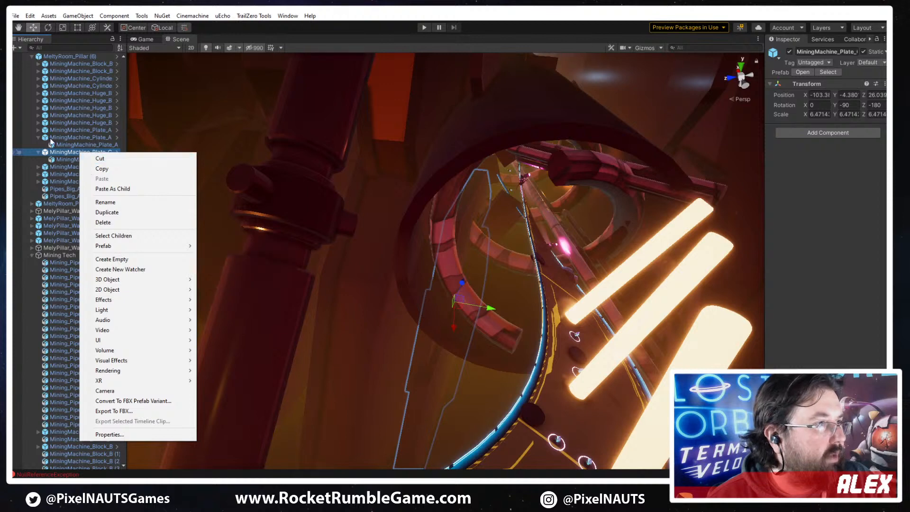
click(66, 152)
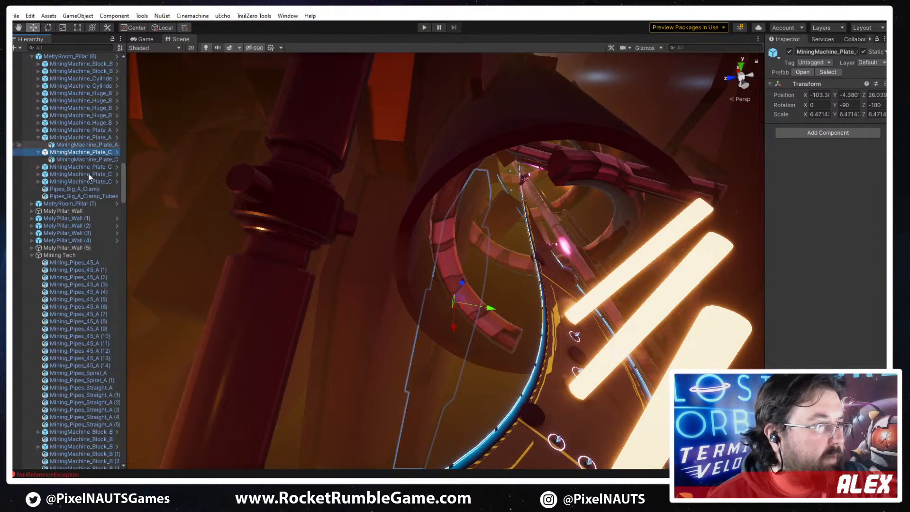
Unpack the MeltyRoom_Pillar (6) prefab and widen the Hierarchy so its child names are readable
click(72, 122)
click(65, 56)
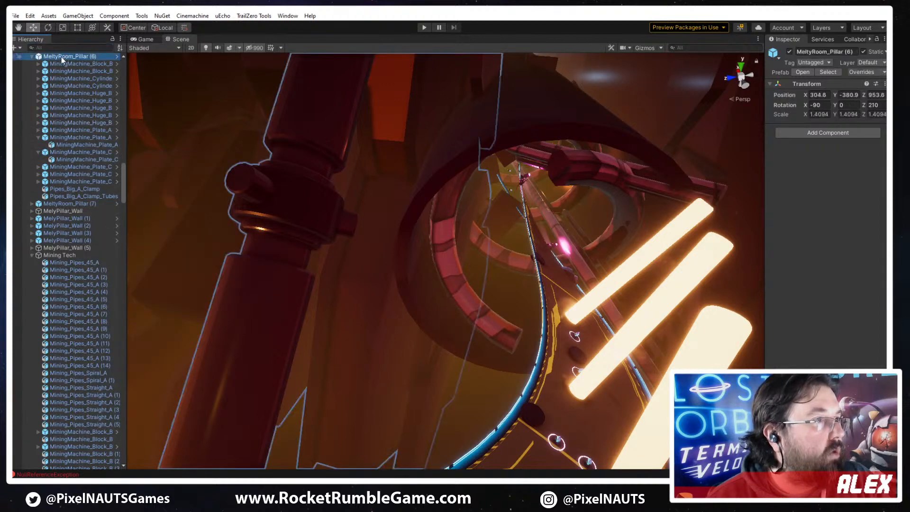
drag(124, 100, 132, 66)
right_click(86, 56)
click(108, 66)
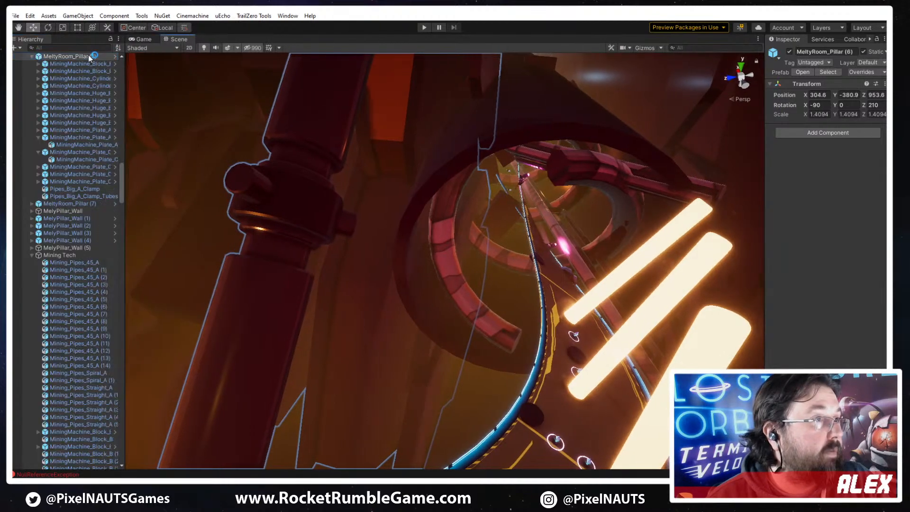
right_click(74, 60)
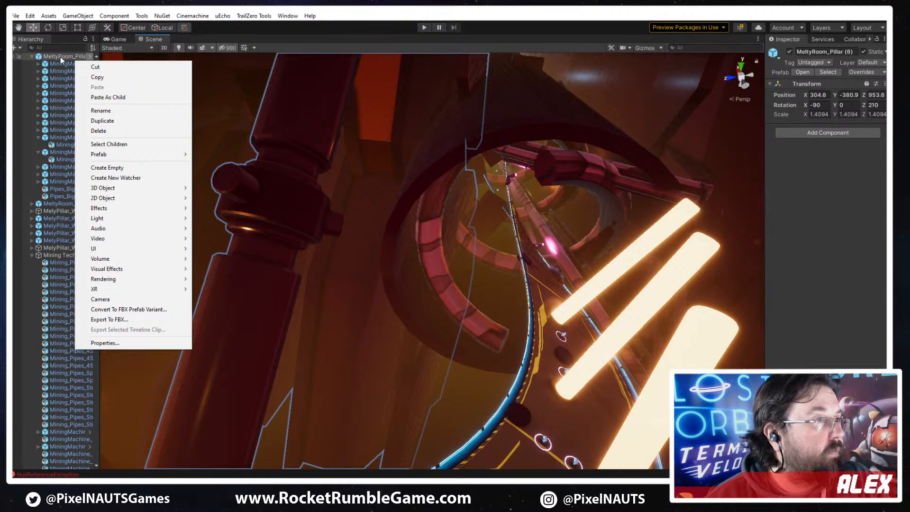
right_click(61, 57)
mouse_move(101, 149)
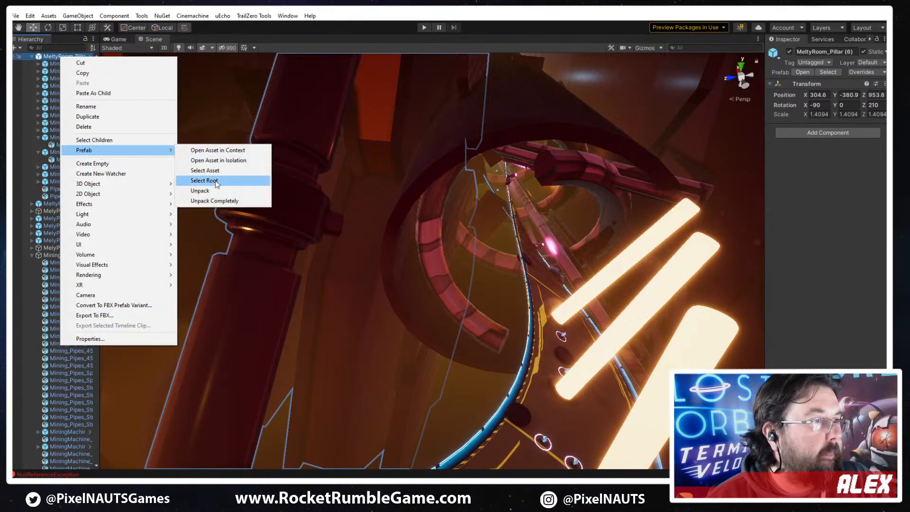
click(208, 189)
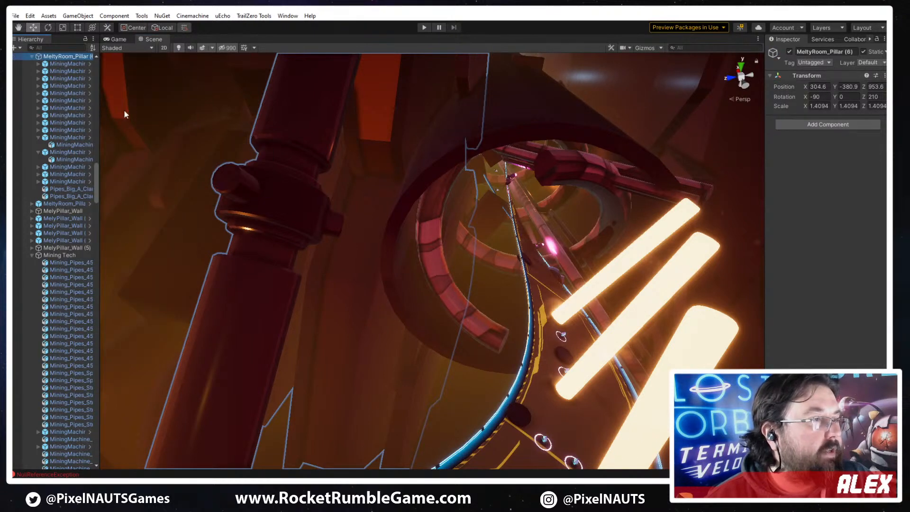
drag(99, 118, 133, 120)
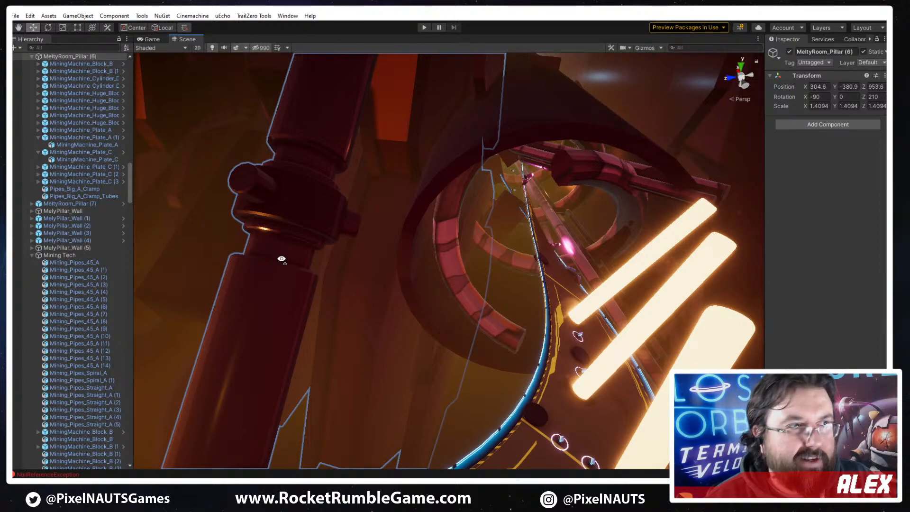
Unpack MiningMachine_Plate_C in MeltyRoom_Pillar (6) and delete its plate mesh in front of the tunnel entrance
right_drag(295, 250, 349, 312)
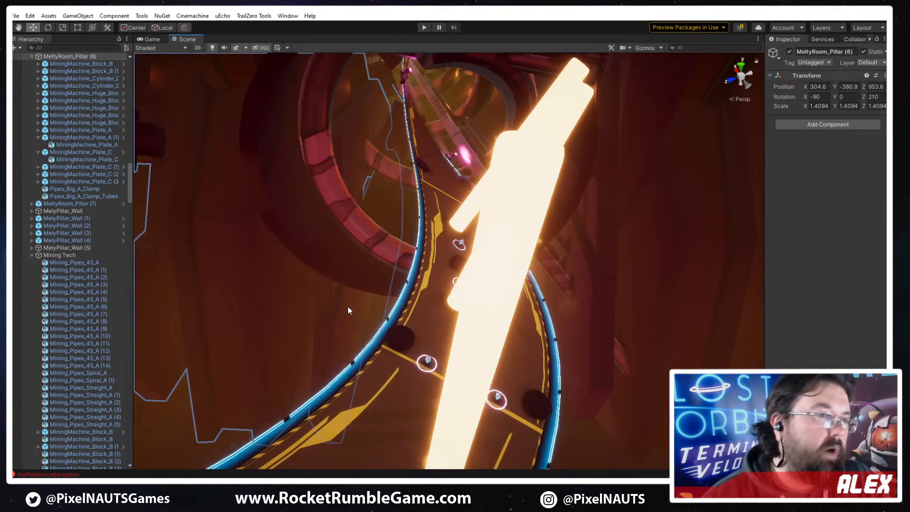
click(348, 308)
click(107, 131)
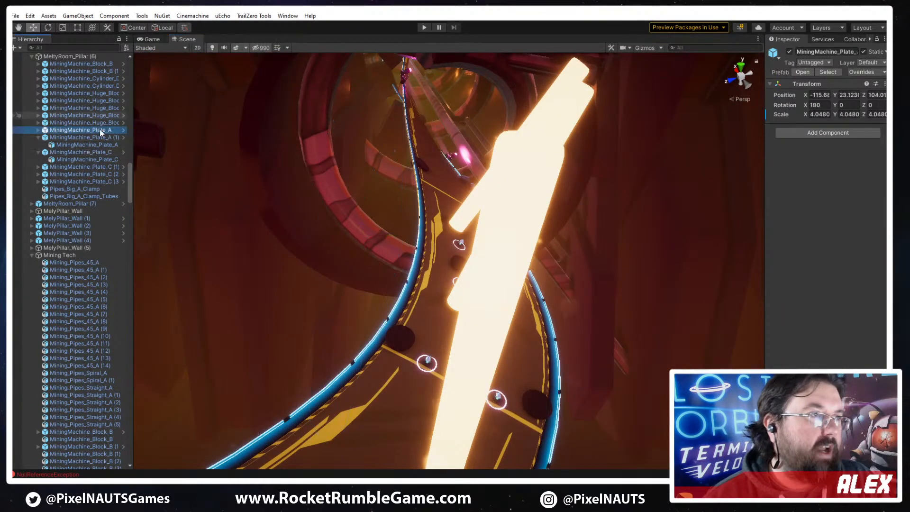
click(349, 304)
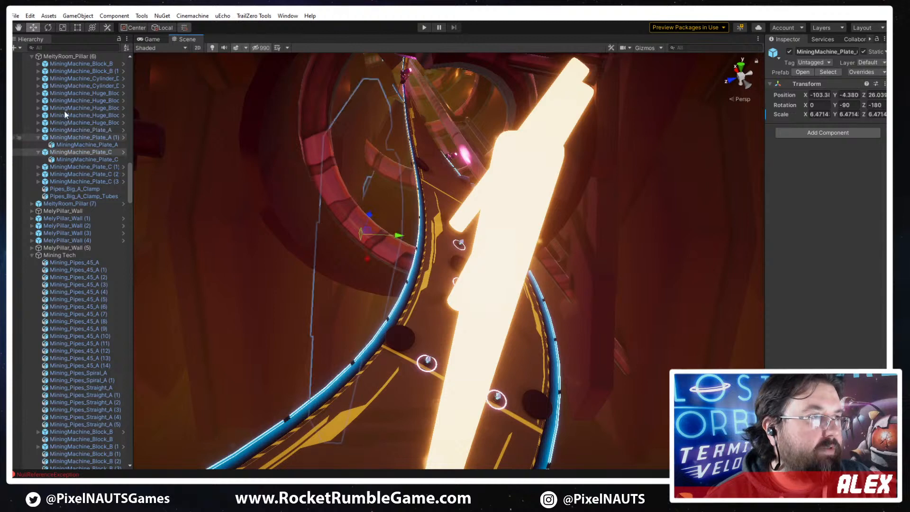
right_click(62, 136)
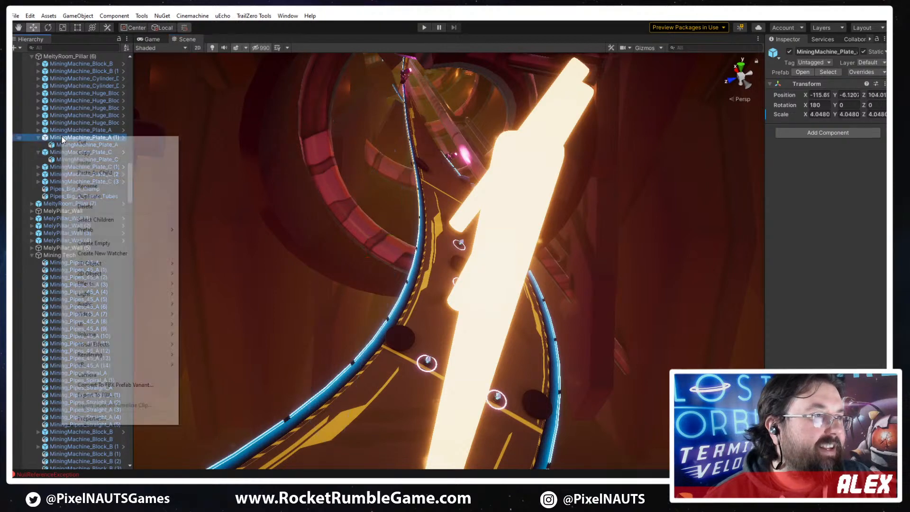
click(343, 317)
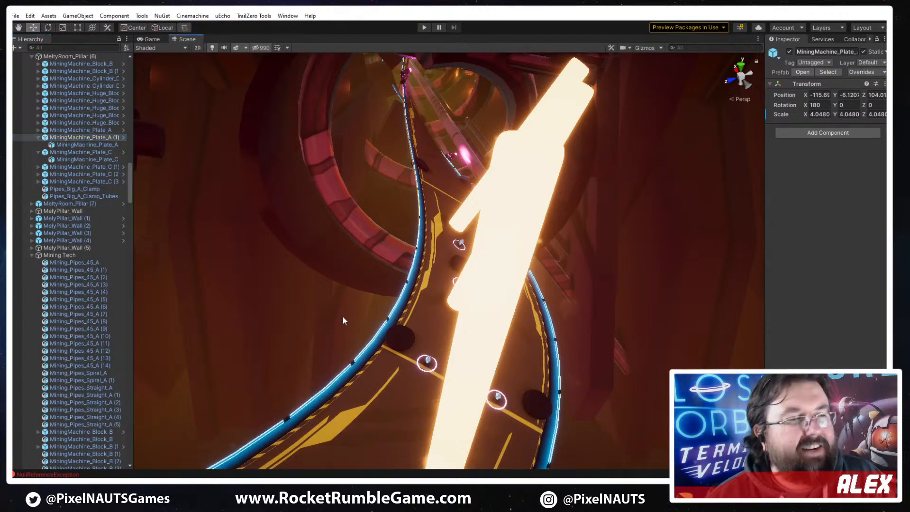
right_click(62, 151)
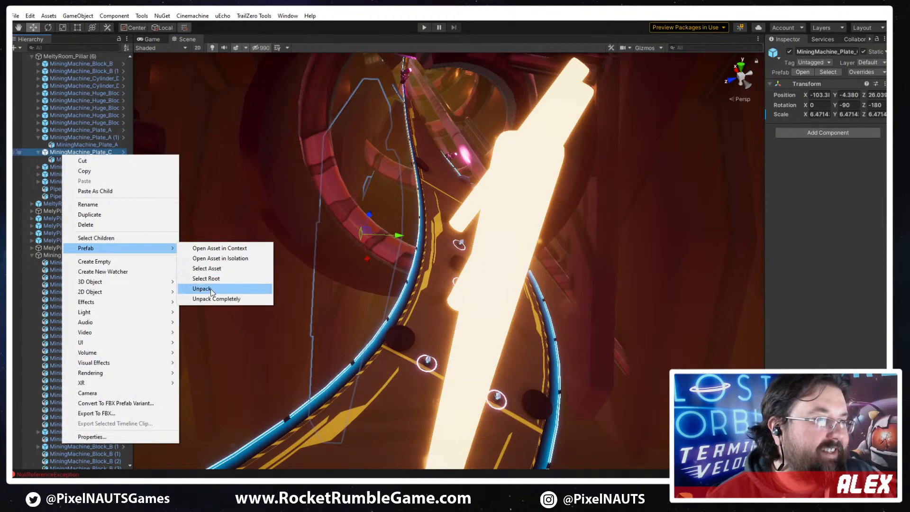
click(232, 288)
click(69, 159)
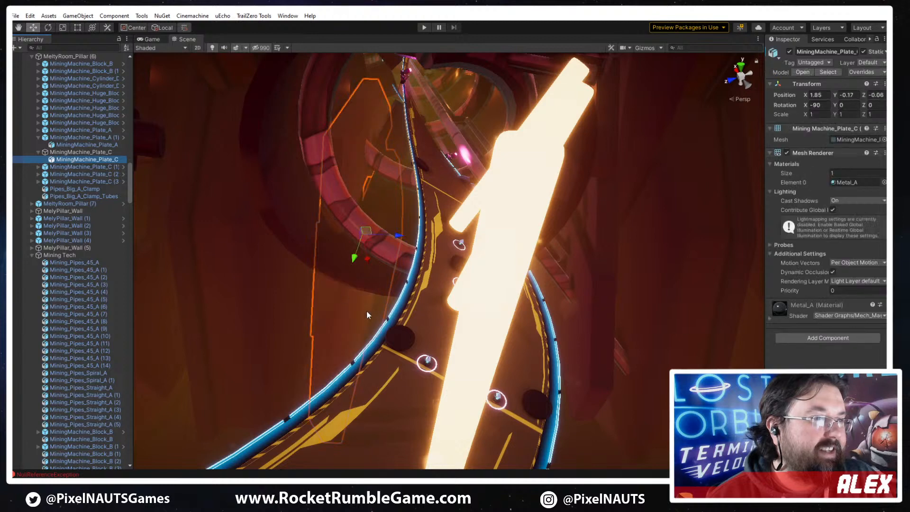
key(Delete)
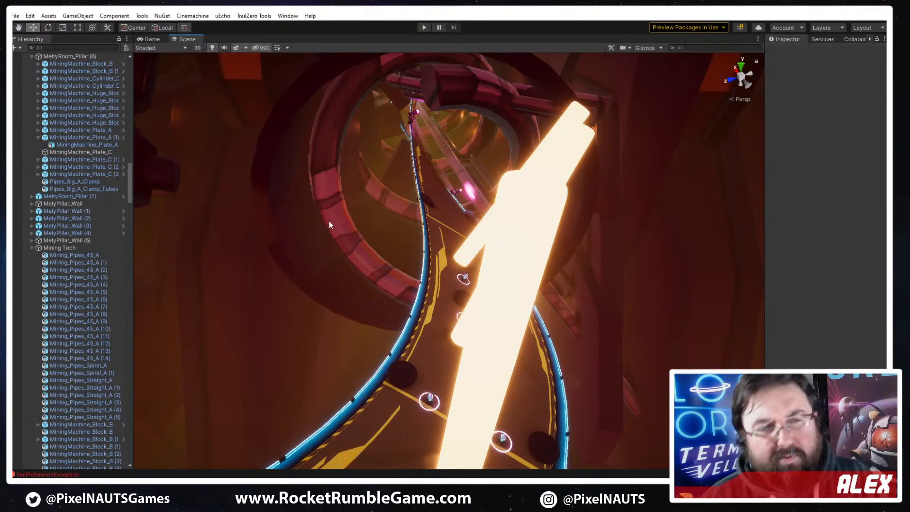
Narrow the MiningMachine_Huge_Block of MeltyRoom_Pillar (6) beside the tunnel entrance to a Y scale of about 0.80
click(346, 159)
alt+drag(354, 164, 314, 189)
right_drag(314, 189, 360, 205)
key(r)
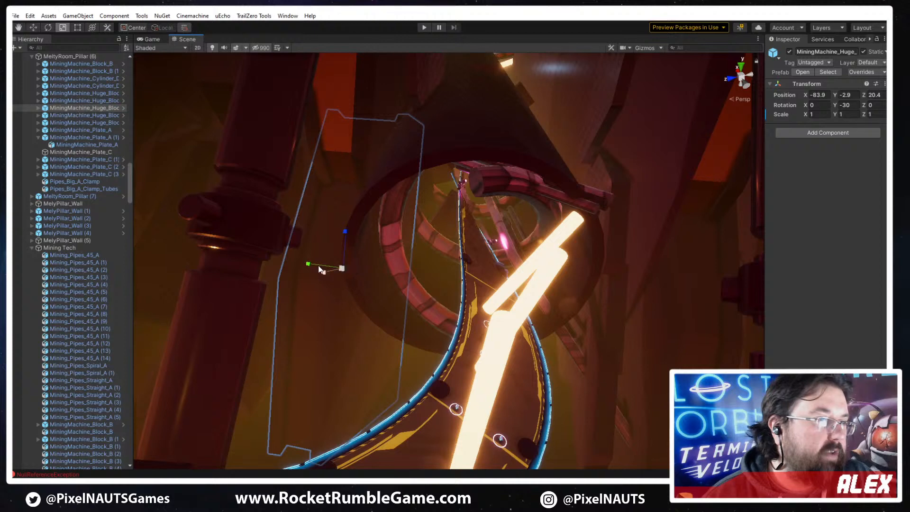
drag(315, 264, 320, 262)
key(w)
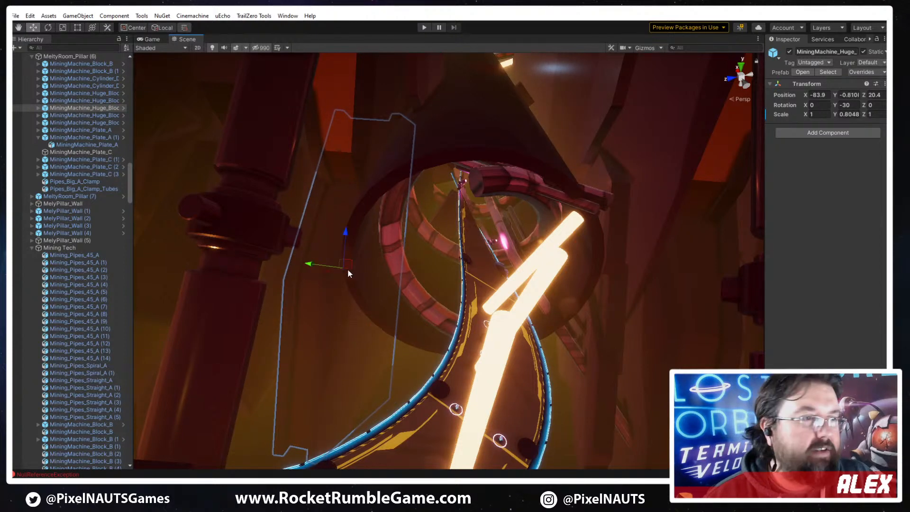
Unpack the MiningMachine_Plate_A (1) prefab of MeltyRoom_Pillar (6) that hangs over the tunnel entrance
right_drag(348, 269, 426, 185)
click(426, 185)
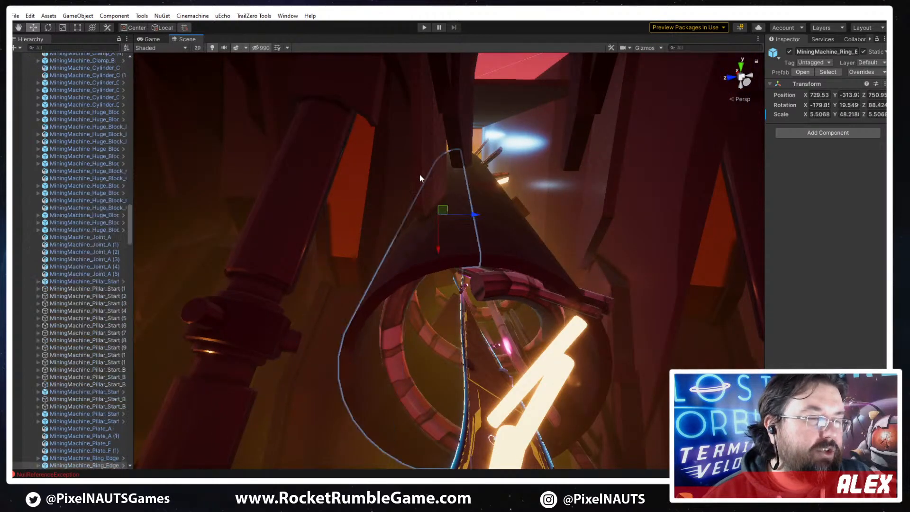
click(420, 176)
right_drag(386, 272, 374, 227)
key(w)
click(84, 63)
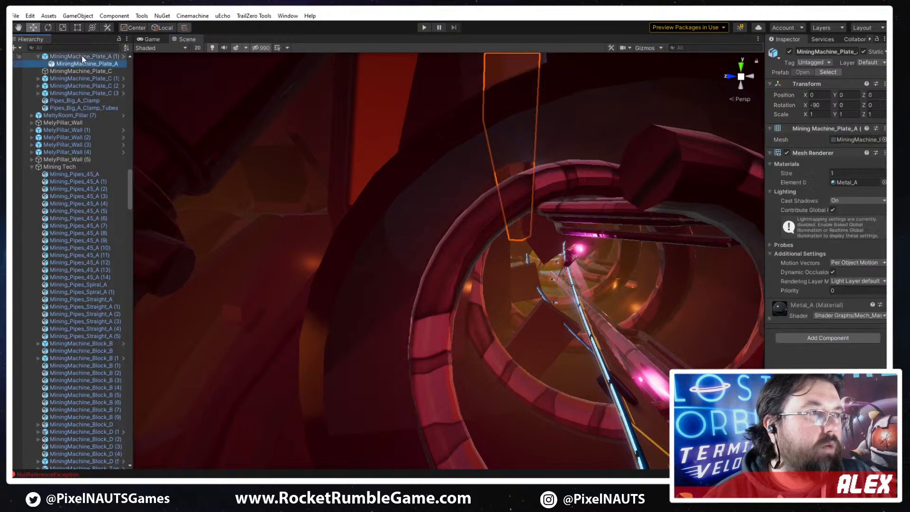
right_click(74, 58)
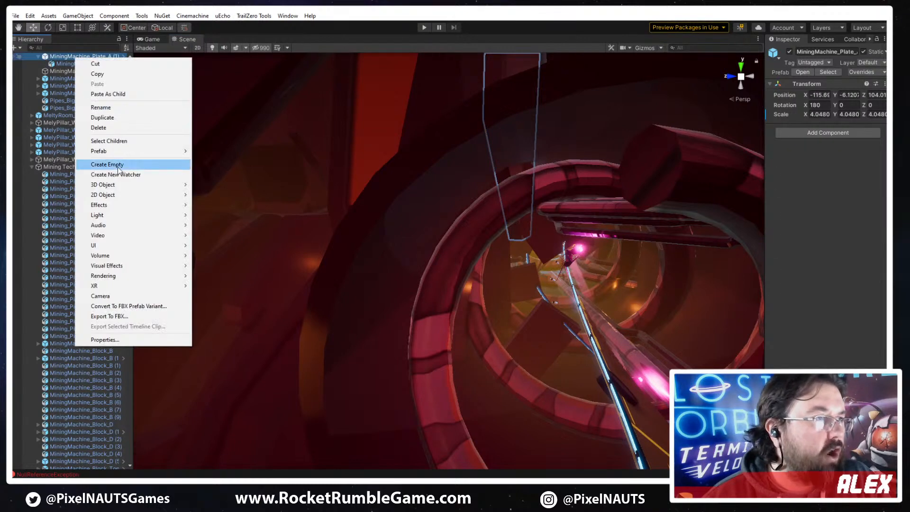
mouse_move(118, 150)
click(214, 192)
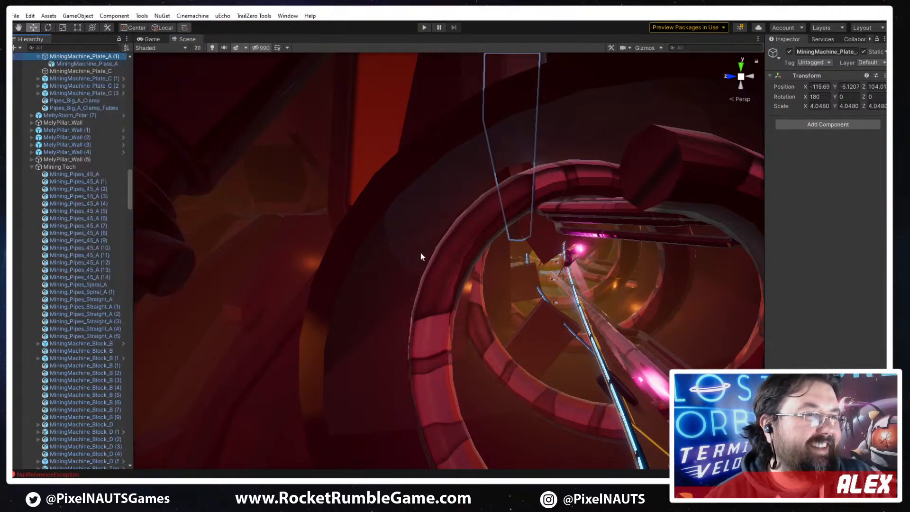
Delete the plate mesh inside MiningMachine_Plate_A (1) above the tunnel entrance
right_drag(510, 268, 497, 224)
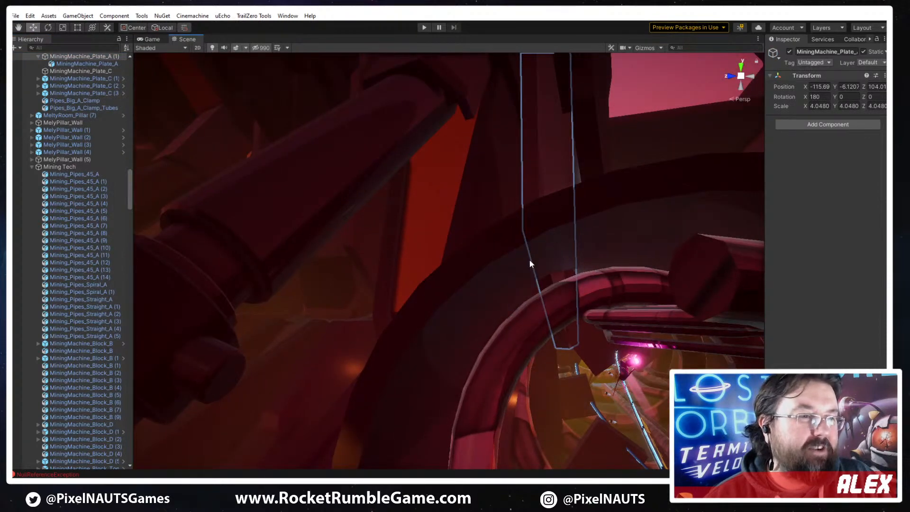
click(530, 260)
right_drag(525, 298, 562, 299)
key(Delete)
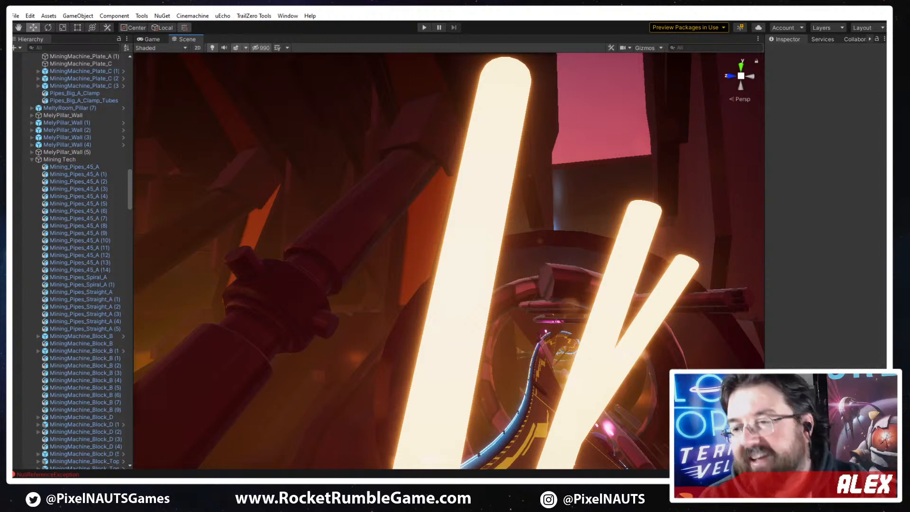
Delete the stray Cube-Whitebox cube behind the pillars at the tunnel entrance
right_drag(600, 306, 568, 287)
click(562, 273)
key(Delete)
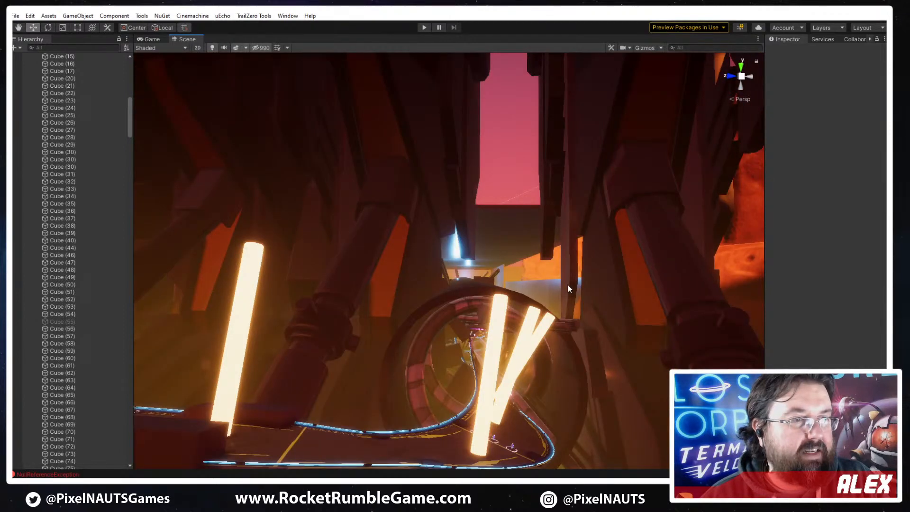
Unpack the MeltyRoom_Pillar (7) prefab across the track and expand its children
click(569, 288)
scroll(74, 379, down, 2)
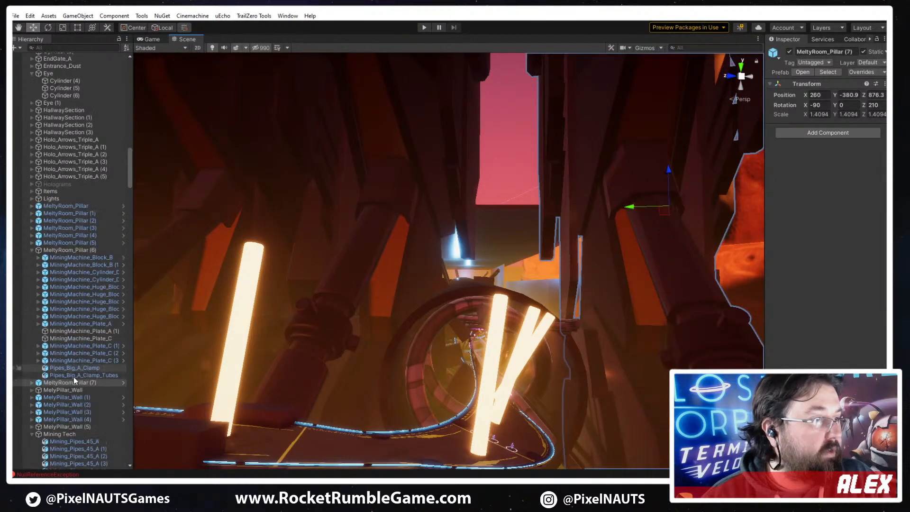
right_click(67, 385)
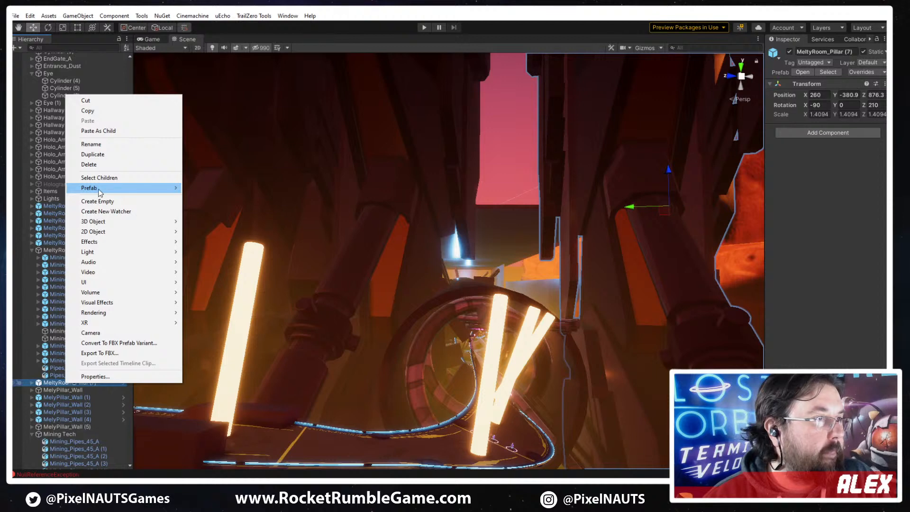
mouse_move(102, 188)
click(211, 229)
key(Right)
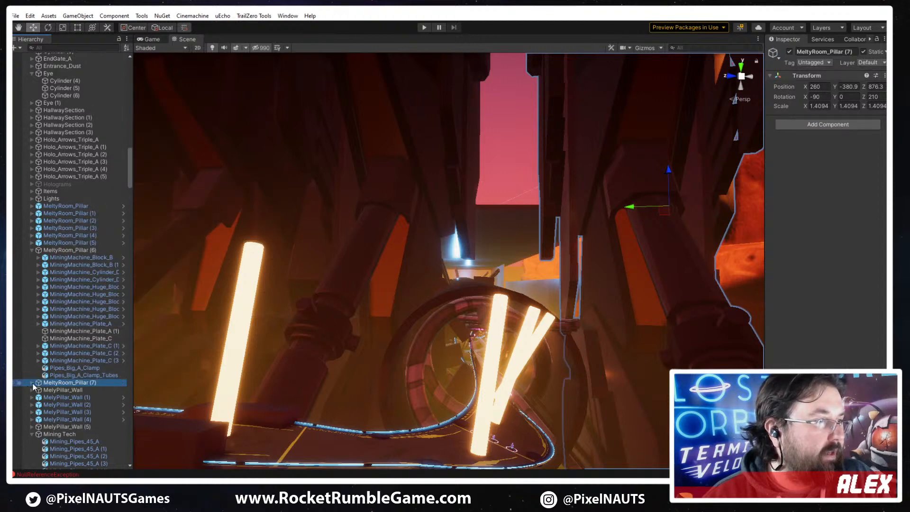
Delete the MiningMachine_Plate_A of MeltyRoom_Pillar (7) hanging beside the tunnel entrance and select the huge block behind it
click(568, 267)
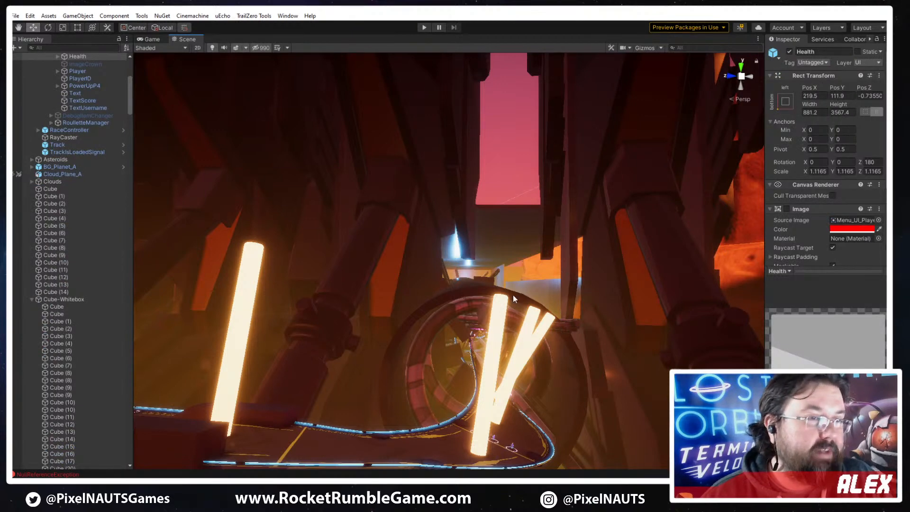
click(567, 263)
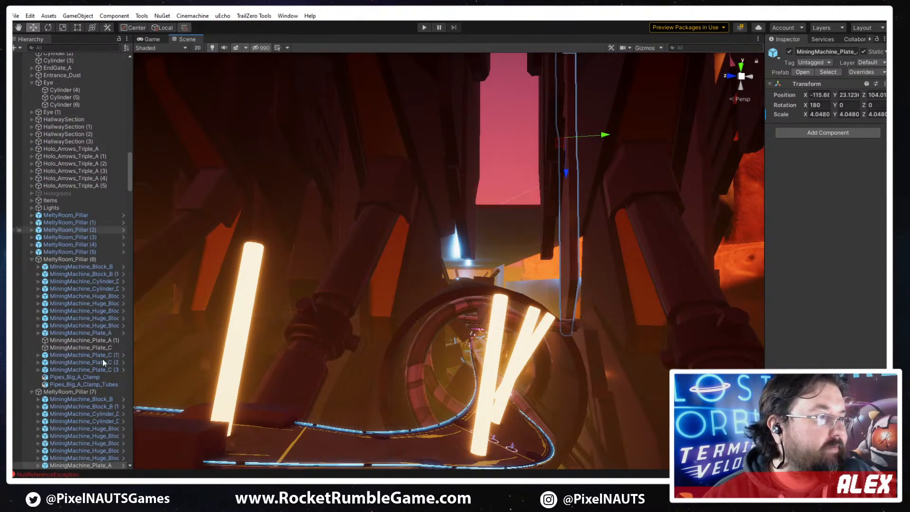
scroll(83, 371, down, 5)
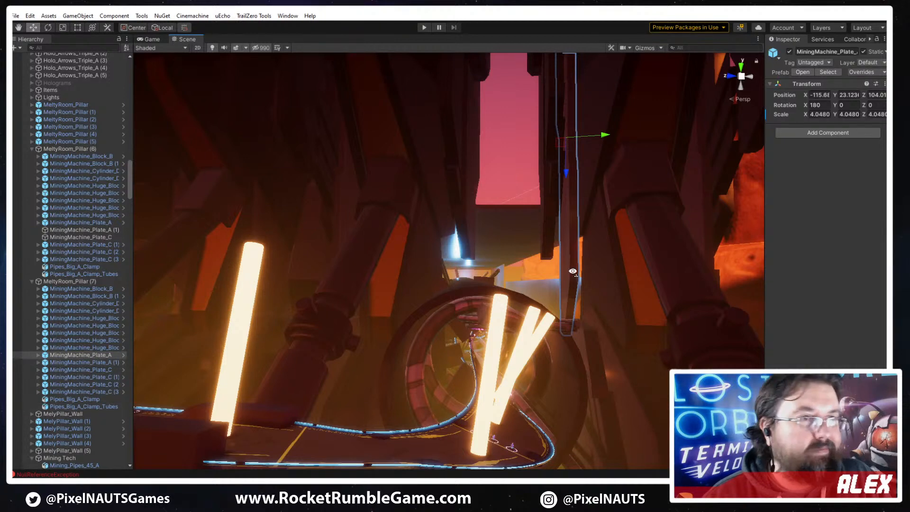
right_drag(564, 269, 586, 166)
key(Delete)
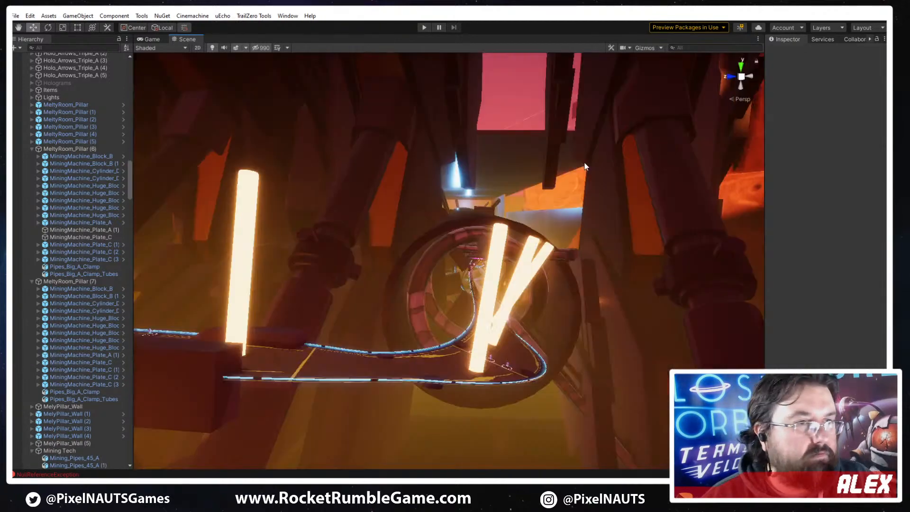
click(602, 190)
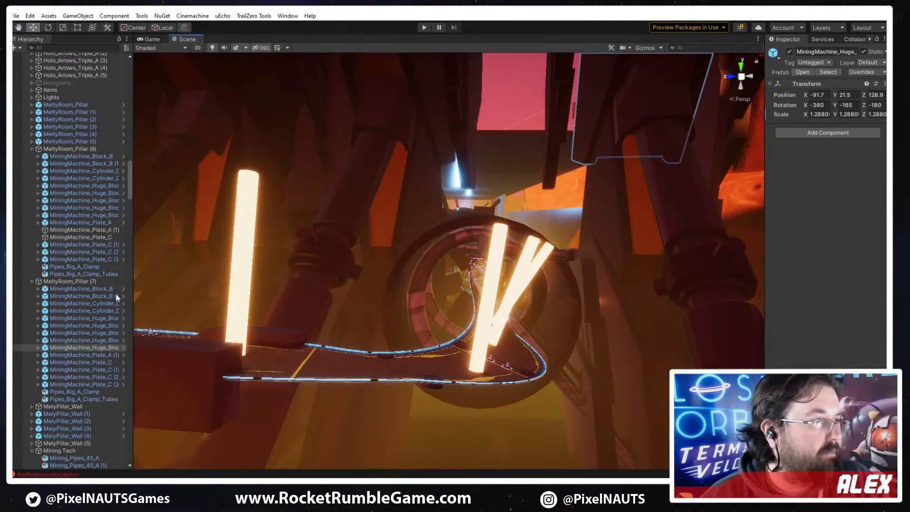
Delete the MiningMachine_Plate_C (1) plate from MeltyRoom_Pillar (7) beside the tunnel mouth
click(88, 282)
right_drag(532, 258, 544, 290)
drag(605, 149, 525, 171)
right_drag(525, 172, 531, 176)
key(s)
click(511, 252)
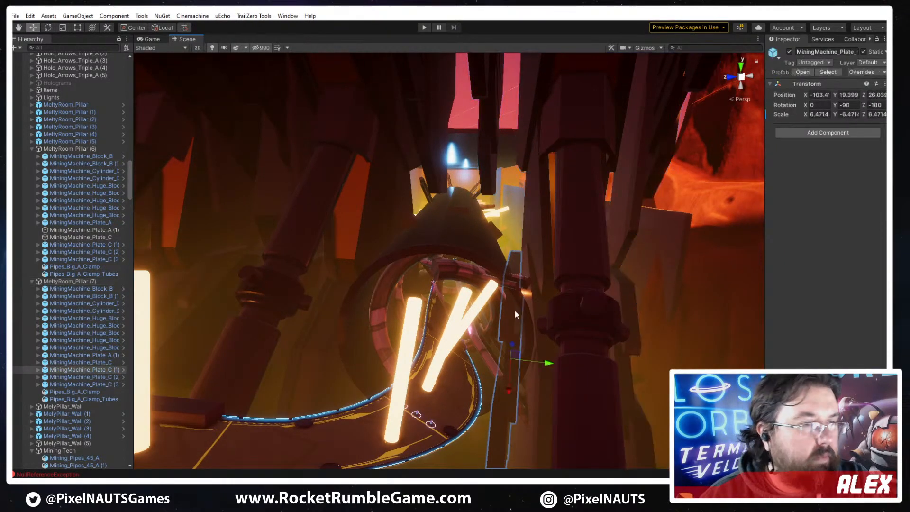
key(Delete)
Delete the stray whitebox cubes around the pillar and above the tunnel, including Cube (17)
alt+drag(505, 363, 519, 334)
key(s)
right_drag(518, 334, 652, 324)
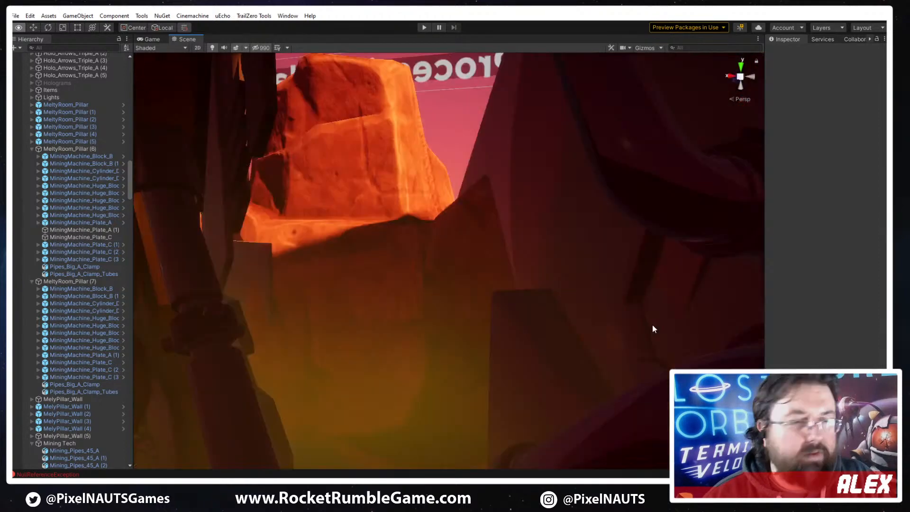
scroll(519, 293, down, 2)
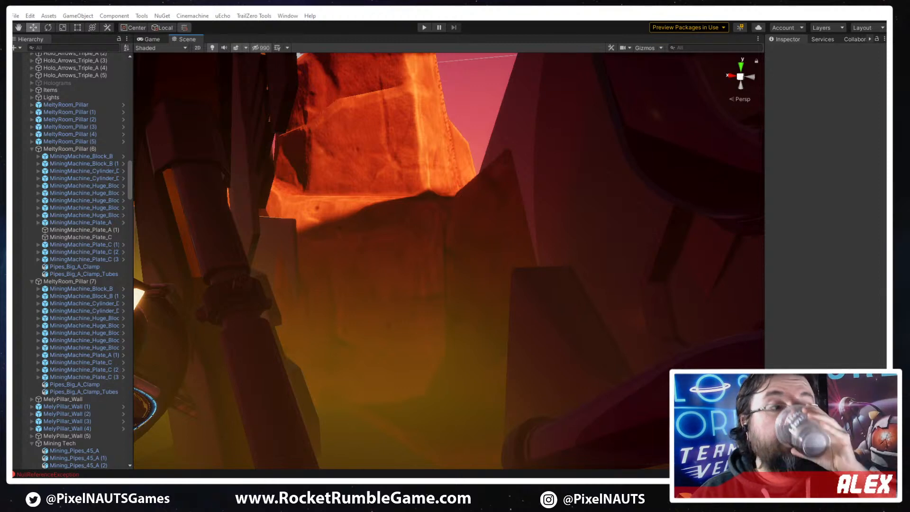
click(284, 235)
right_drag(408, 270, 379, 280)
key(Delete)
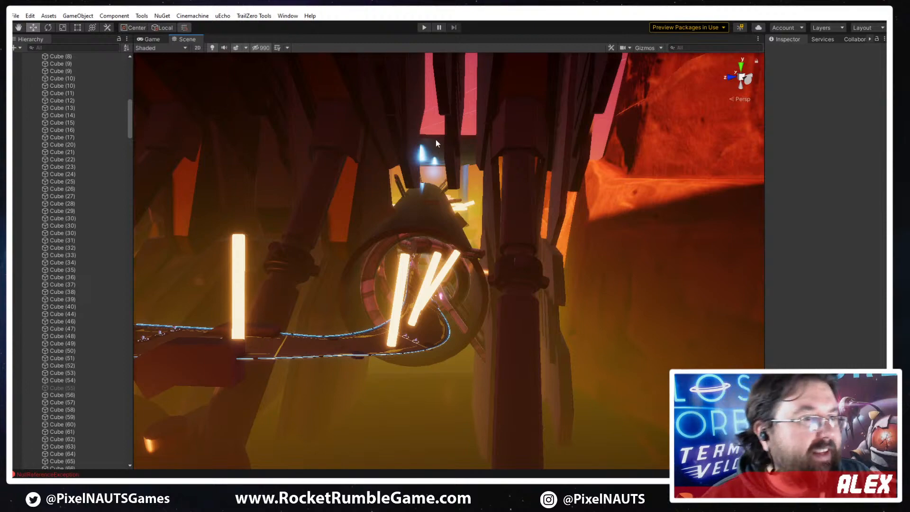
key(ctrl+z)
key(Delete)
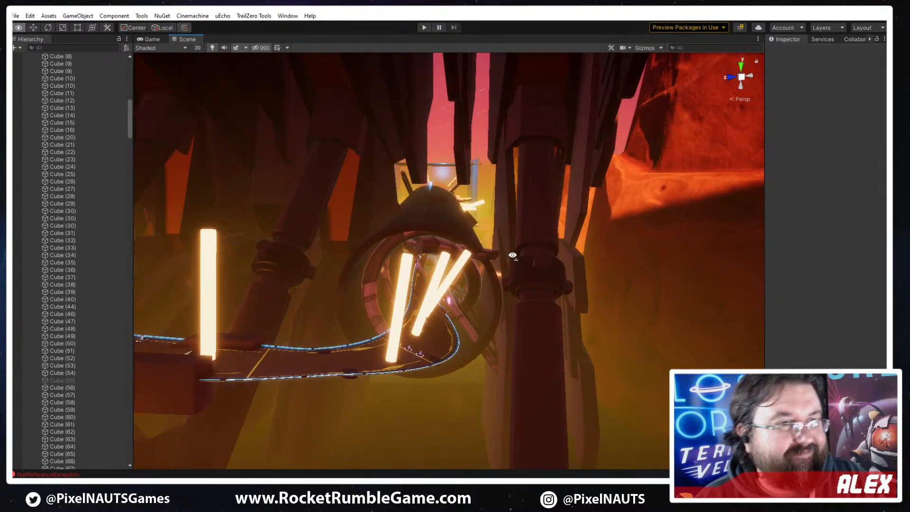
Select the source prefab asset of the huge mining-machine block that forms the wall beyond the tunnel
right_drag(512, 255, 654, 284)
click(609, 194)
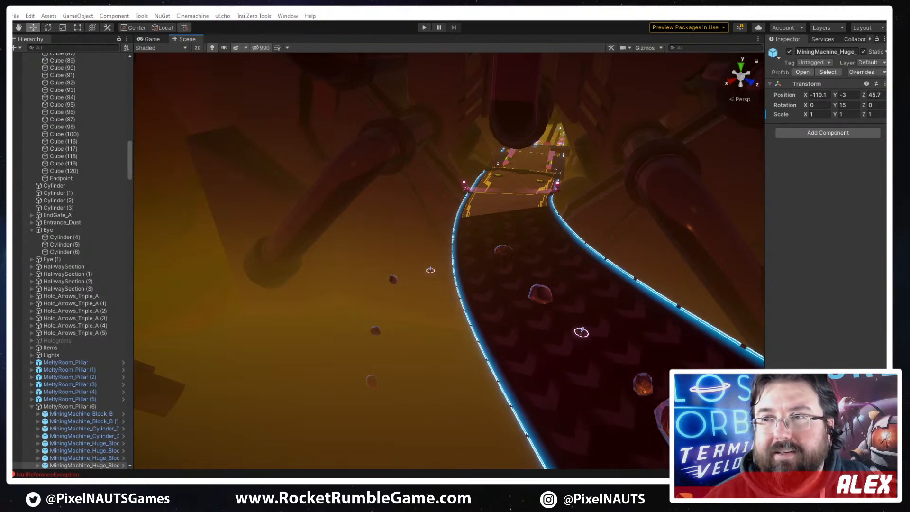
right_drag(556, 241, 404, 298)
click(616, 270)
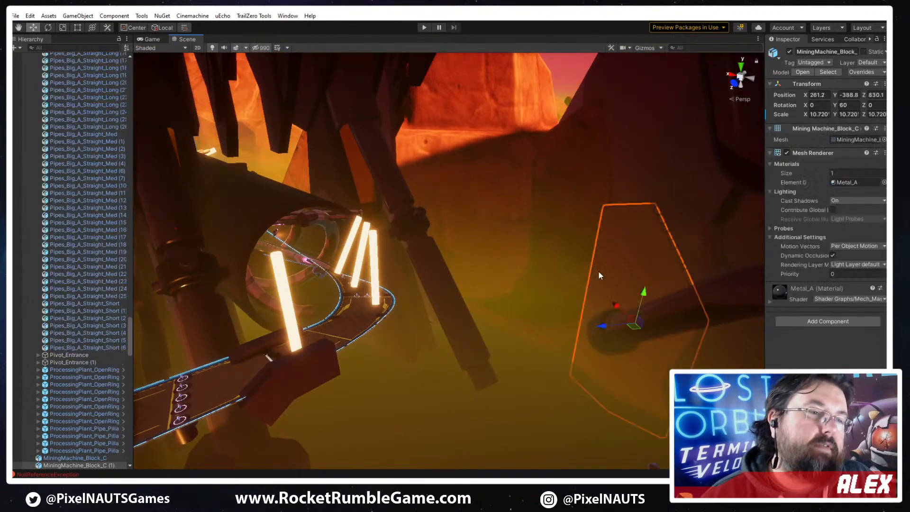
right_drag(599, 271, 662, 263)
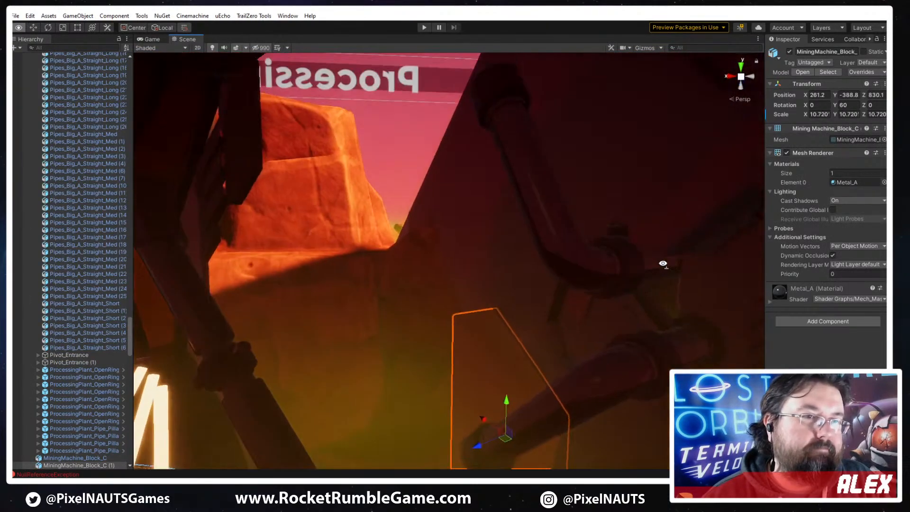
click(515, 247)
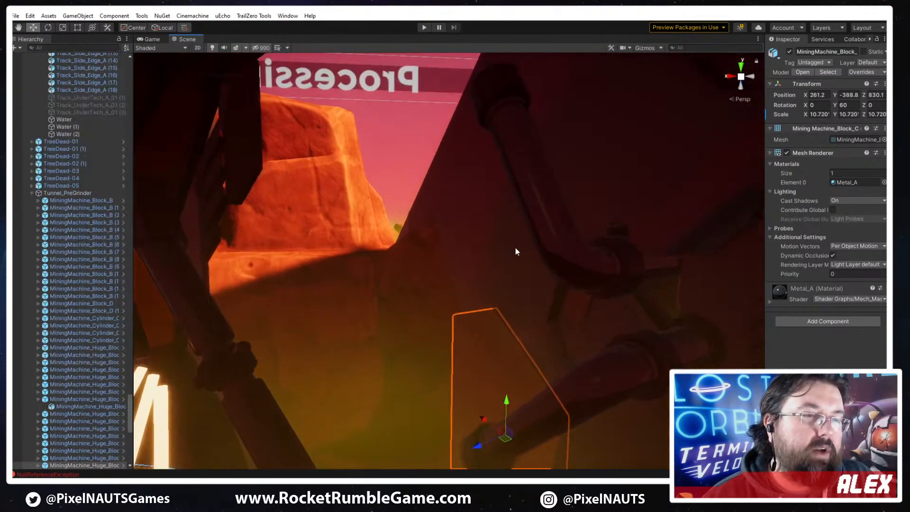
click(827, 72)
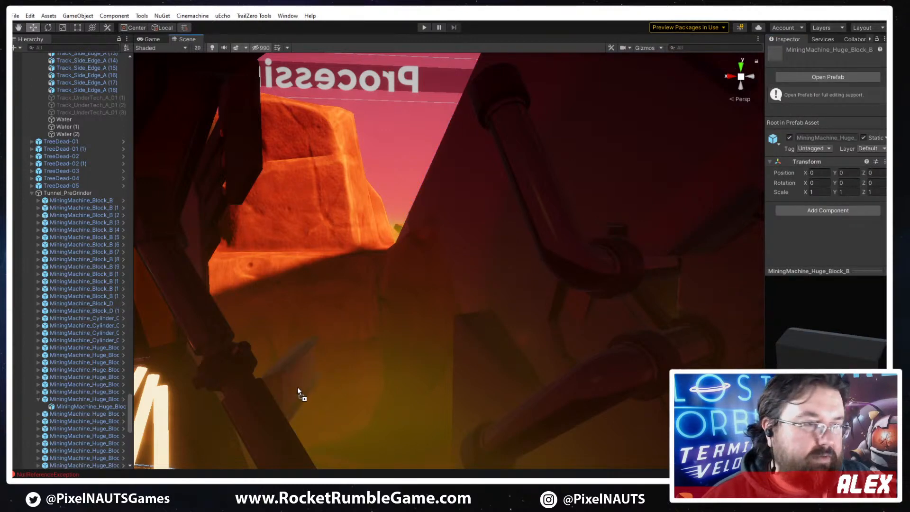
Place a new MiningMachine_Huge_Block_B in the open area beside the tunnel and rotate it to 90 on X
drag(361, 445, 367, 424)
key(f)
key(e)
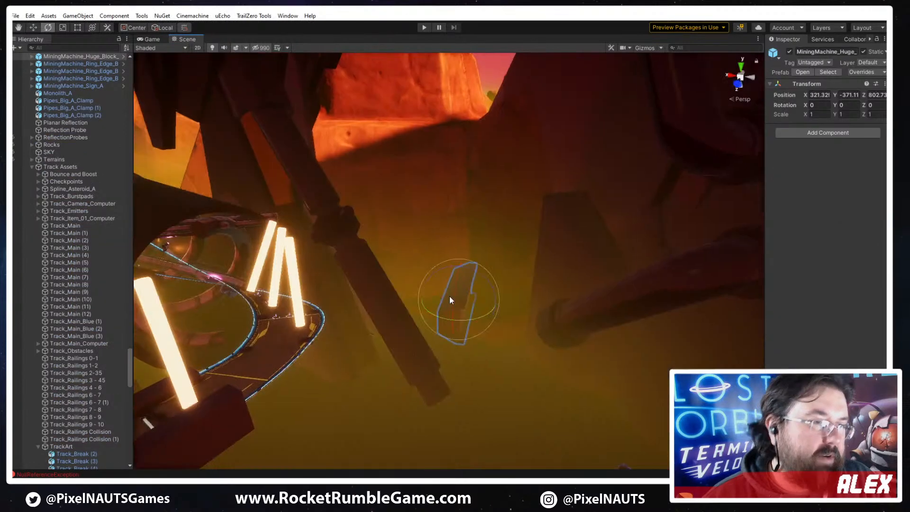
ctrl+drag(430, 406, 430, 406)
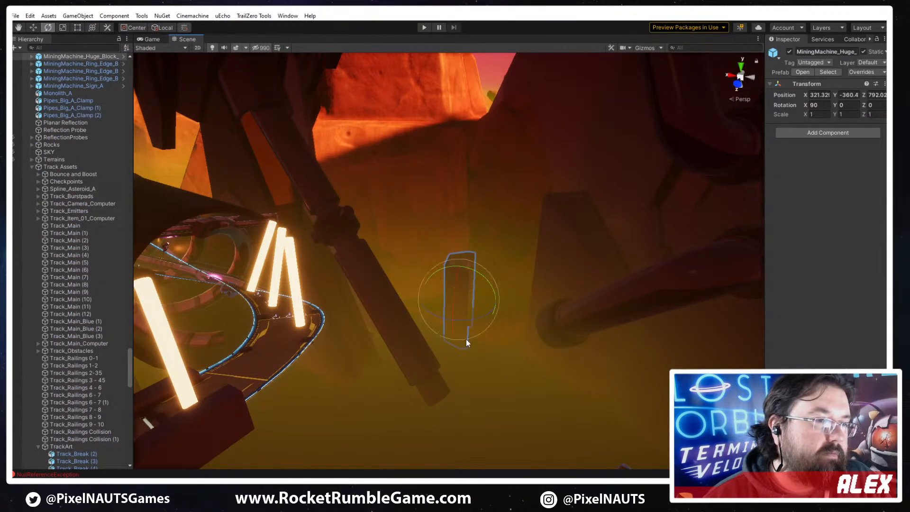
Scale the new huge block uniformly to about 5.46, turn it to 105 on Z and move it to cover the wall opening
key(w)
key(v)
key(r)
drag(458, 300, 431, 99)
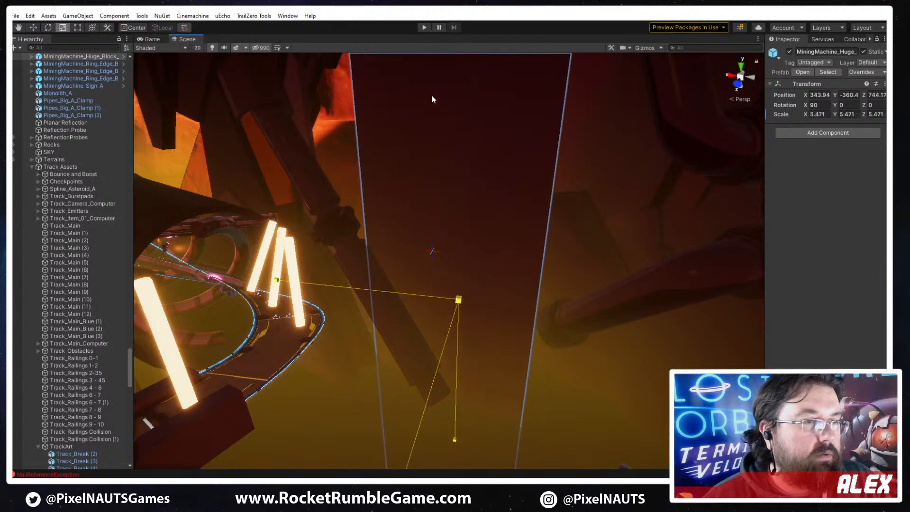
drag(503, 324, 520, 309)
key(w)
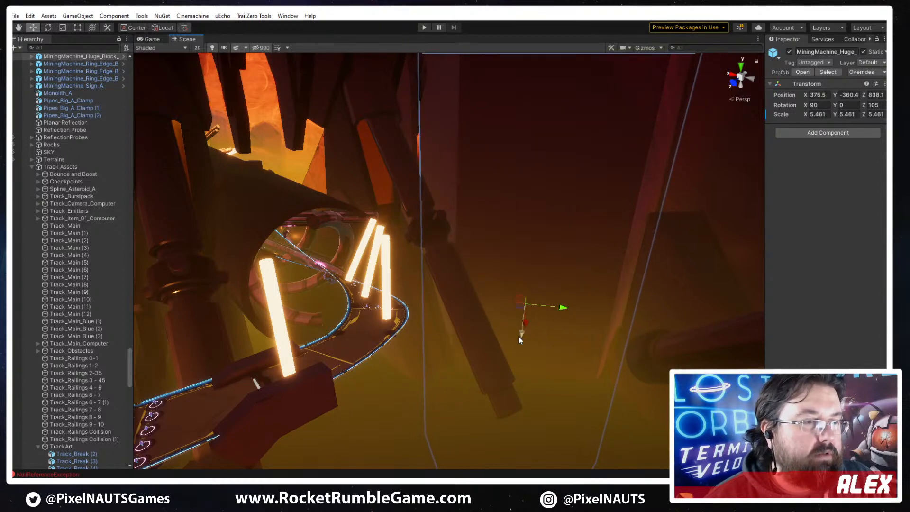
Collapse the _Scene Requirements, Clouds, Cube-Whitebox and Eye groups in the scene hierarchy
scroll(47, 267, up, 20)
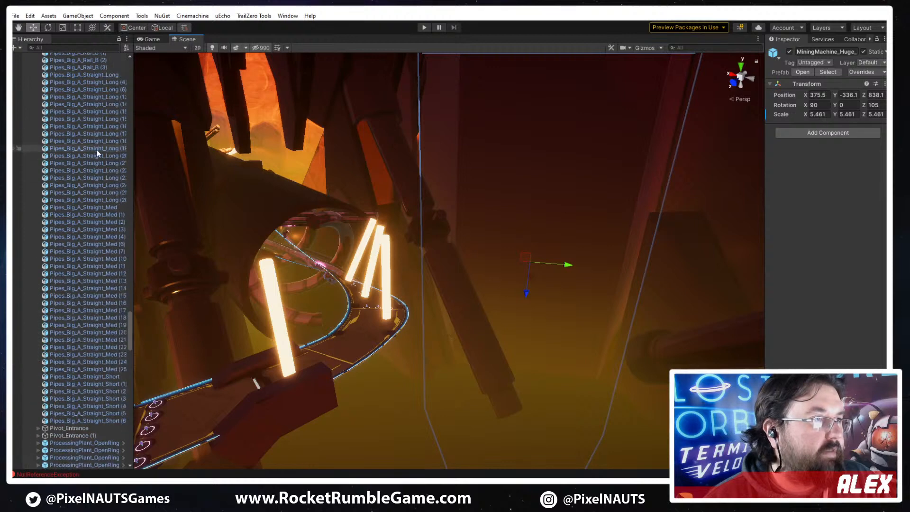
scroll(67, 158, up, 10)
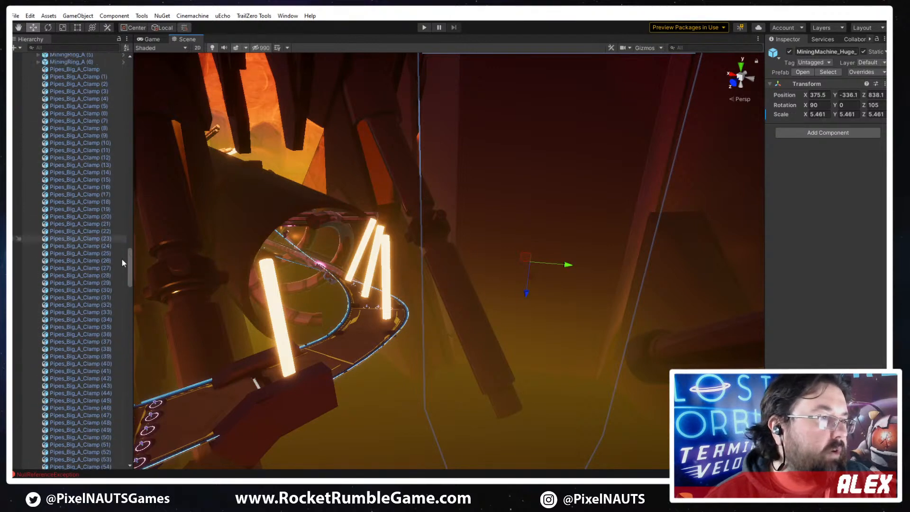
drag(127, 264, 127, 70)
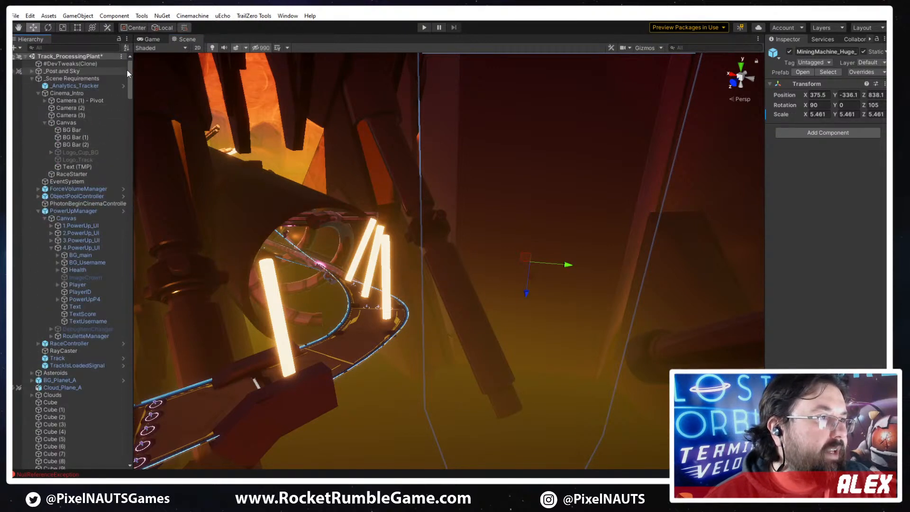
click(31, 78)
click(31, 107)
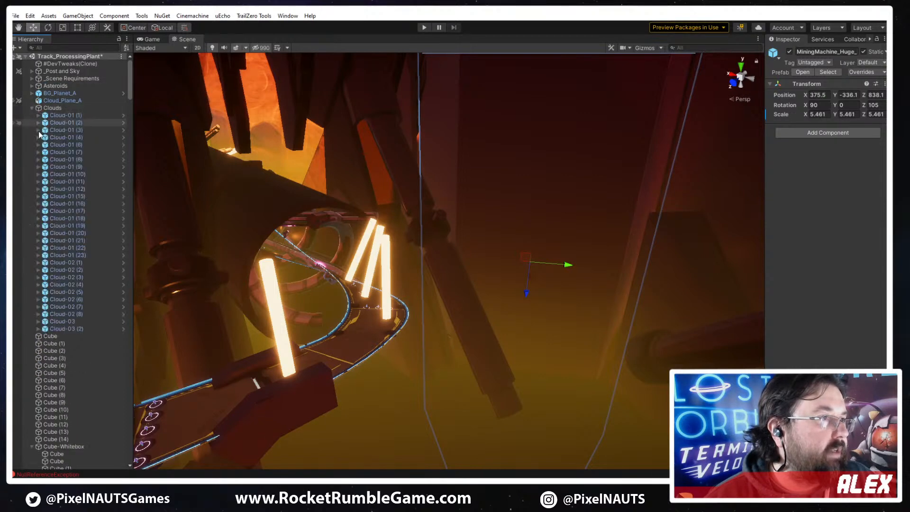
click(31, 108)
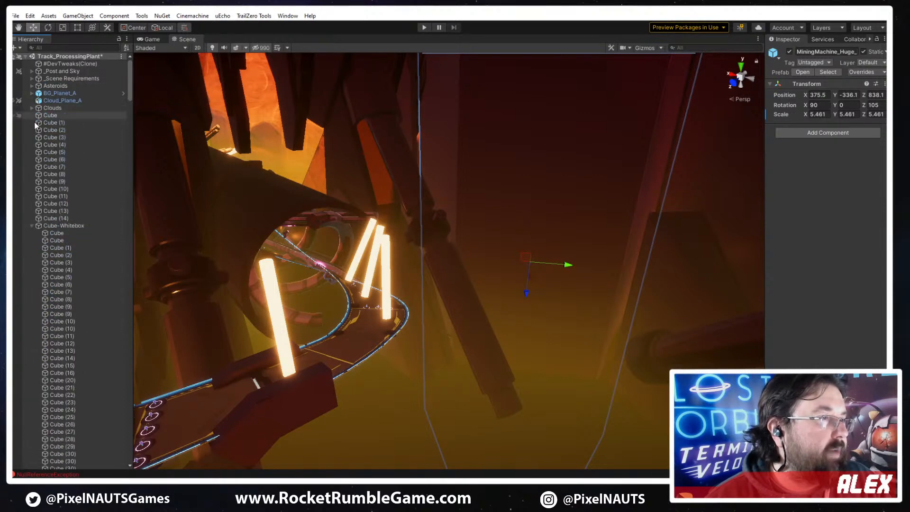
click(32, 226)
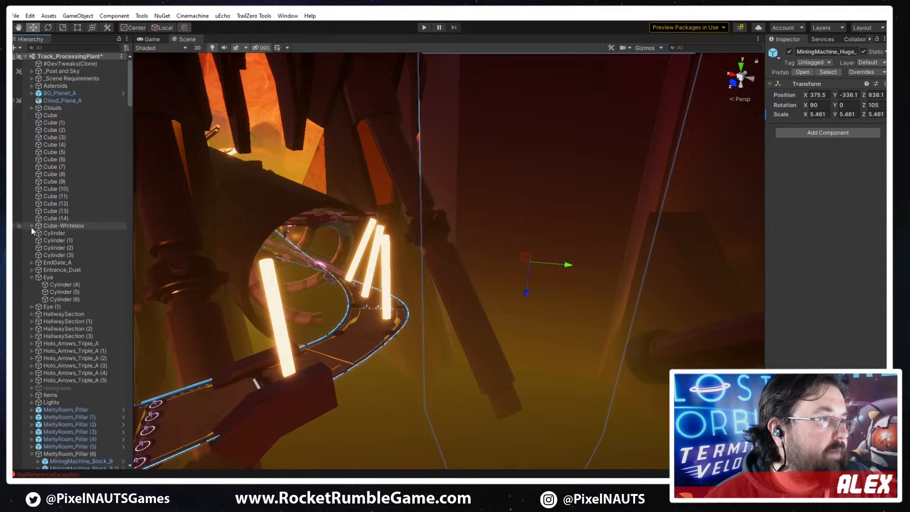
click(32, 277)
Collapse MeltyRoom_Pillar (6) and (7), Mining Tech, Track Assets and Tunnel_PreGrinder in the scene hierarchy
scroll(51, 401, down, 5)
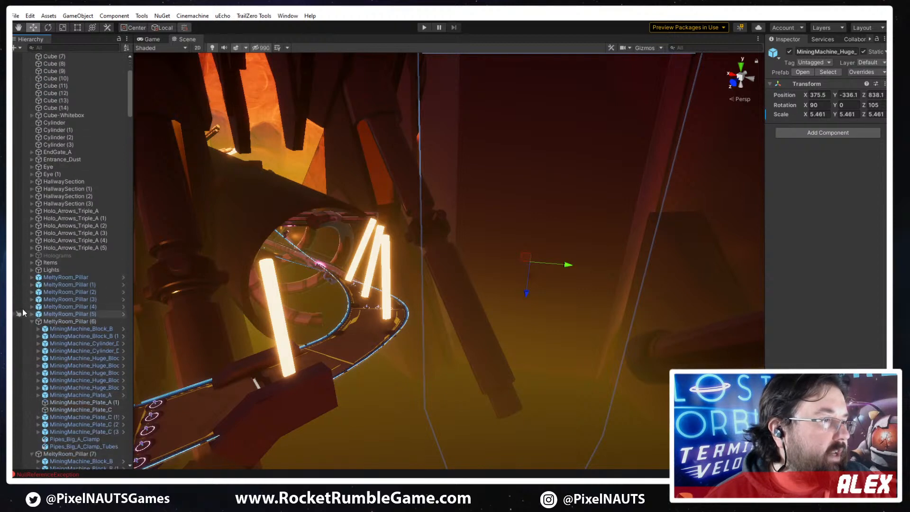
click(33, 321)
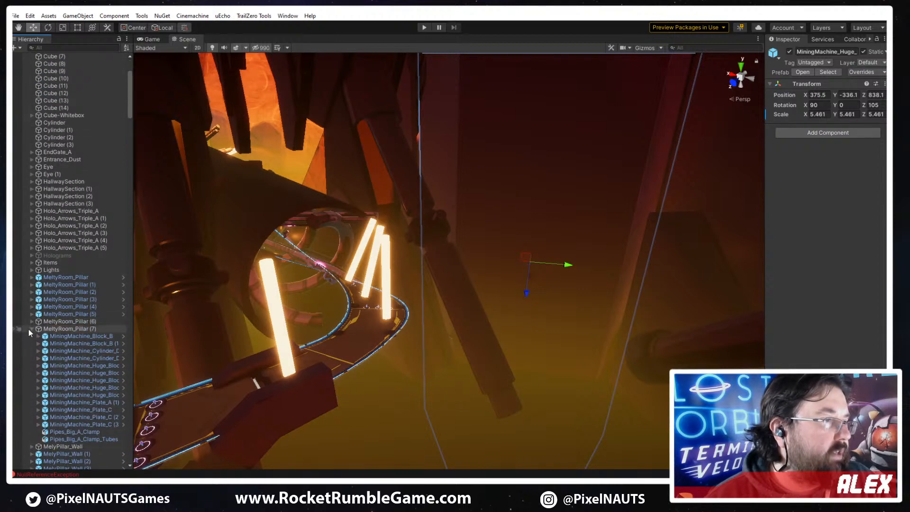
click(29, 328)
click(31, 329)
scroll(58, 357, down, 6)
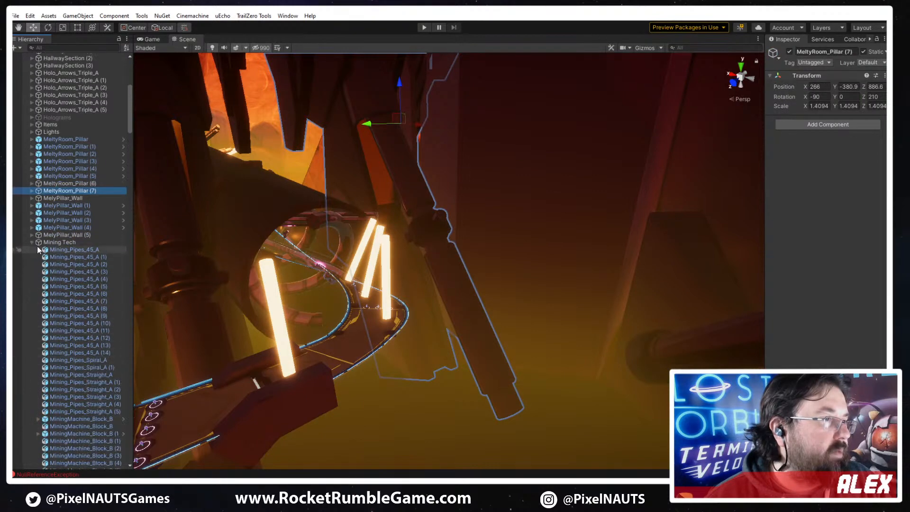
click(32, 243)
scroll(52, 332, down, 5)
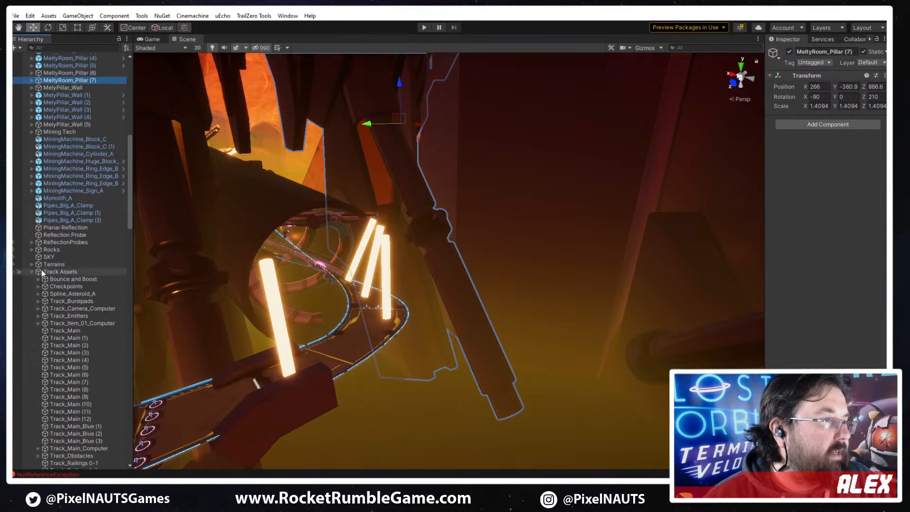
click(31, 272)
click(31, 272)
scroll(49, 334, down, 3)
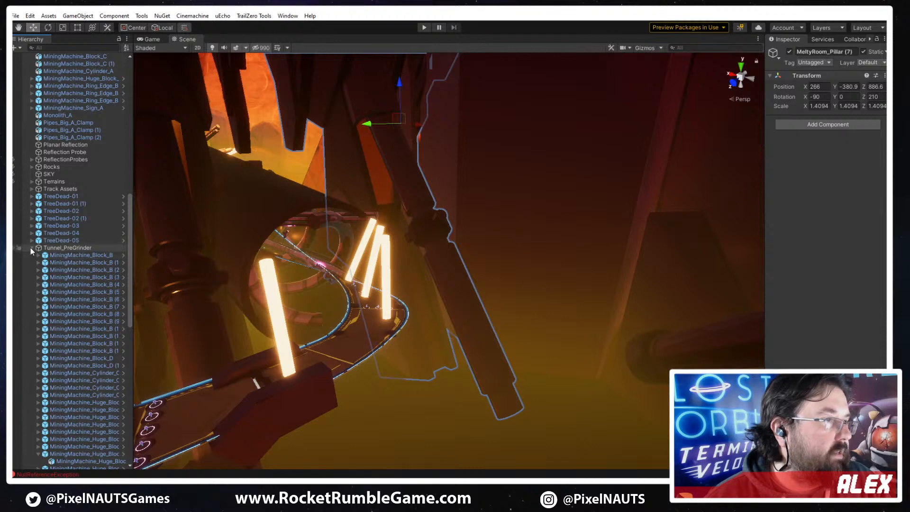
click(30, 248)
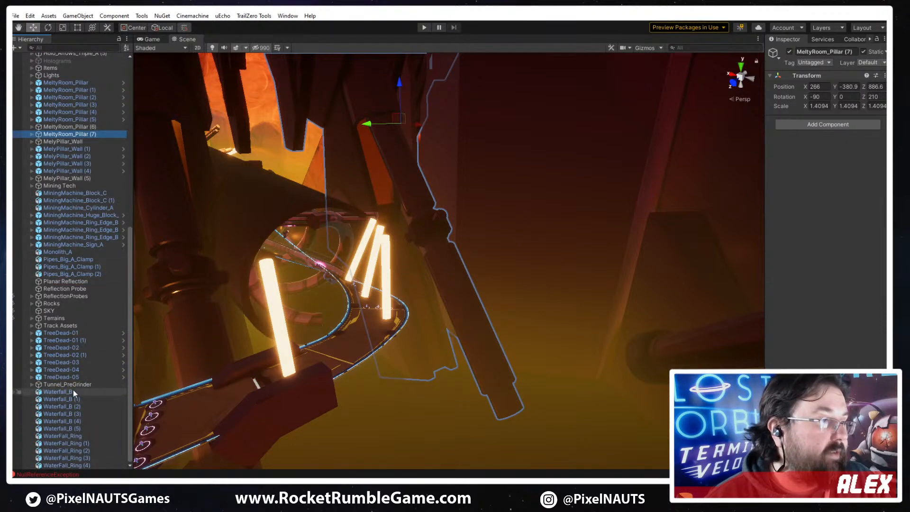
scroll(72, 267, up, 12)
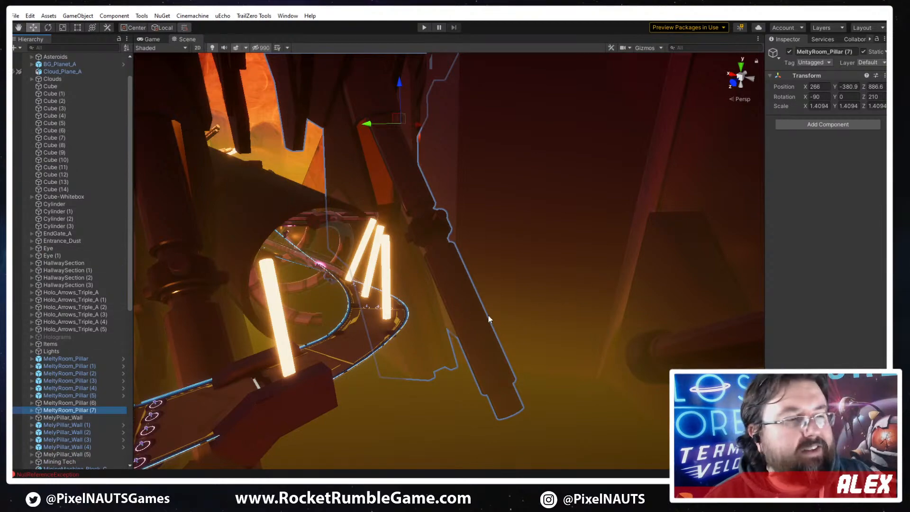
Raise the new huge block to about -282 on Y and adjust its overall scale
right_drag(488, 316, 516, 287)
click(516, 286)
right_drag(436, 335, 459, 353)
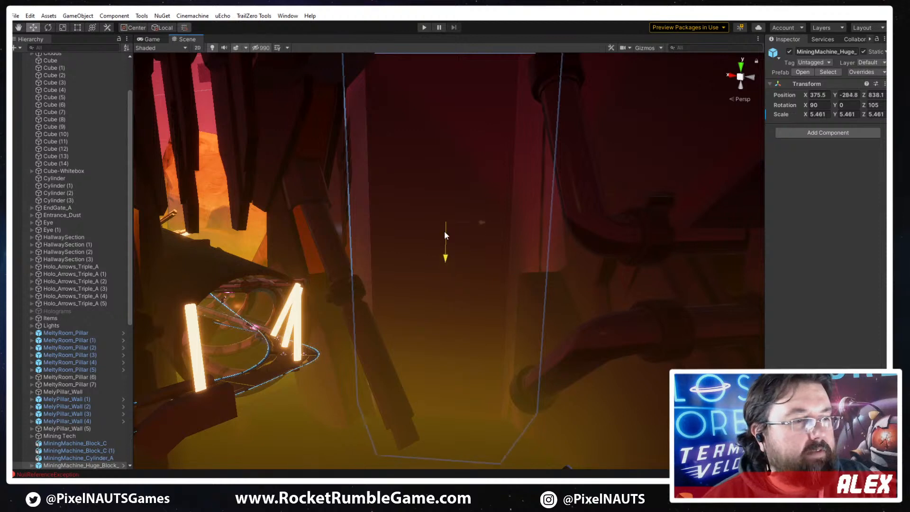
drag(444, 235, 432, 260)
key(r)
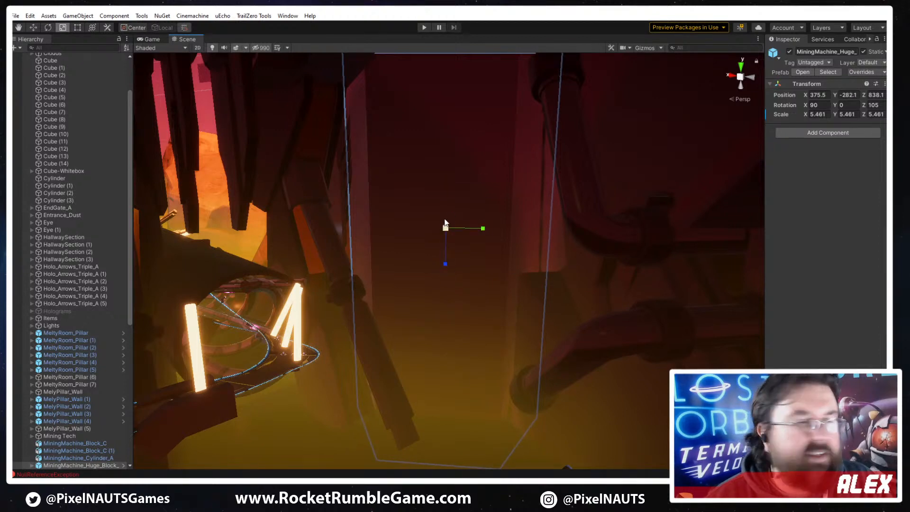
click(444, 222)
click(444, 224)
drag(445, 228, 476, 234)
Try to remove the MiningMachine_Plate_C (2) plate from the MeltyRoom_Pillar (5) prefab instance
right_drag(515, 246, 378, 253)
click(523, 345)
click(377, 253)
right_drag(512, 246, 404, 159)
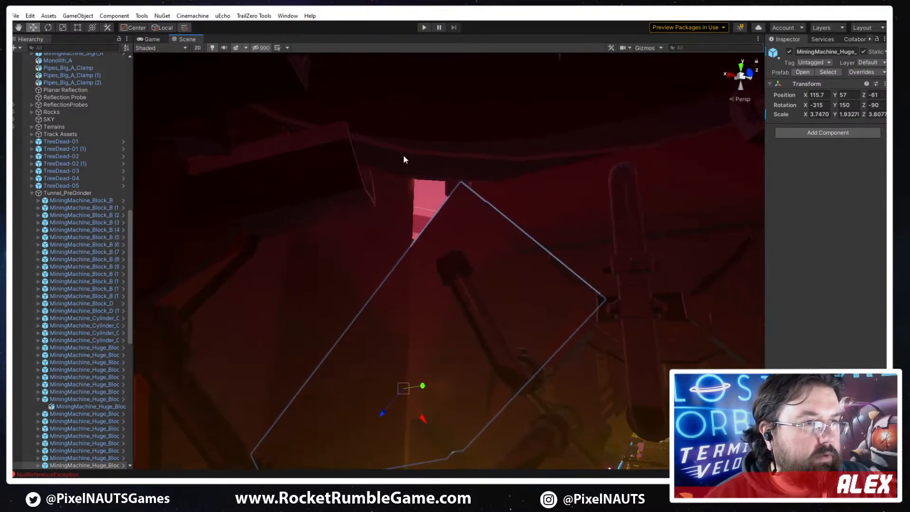
right_drag(529, 268, 559, 246)
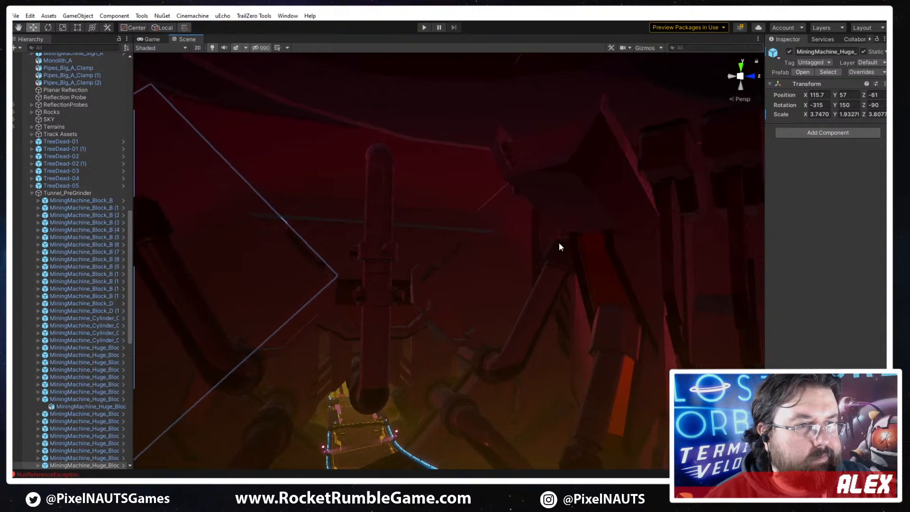
click(559, 246)
click(542, 225)
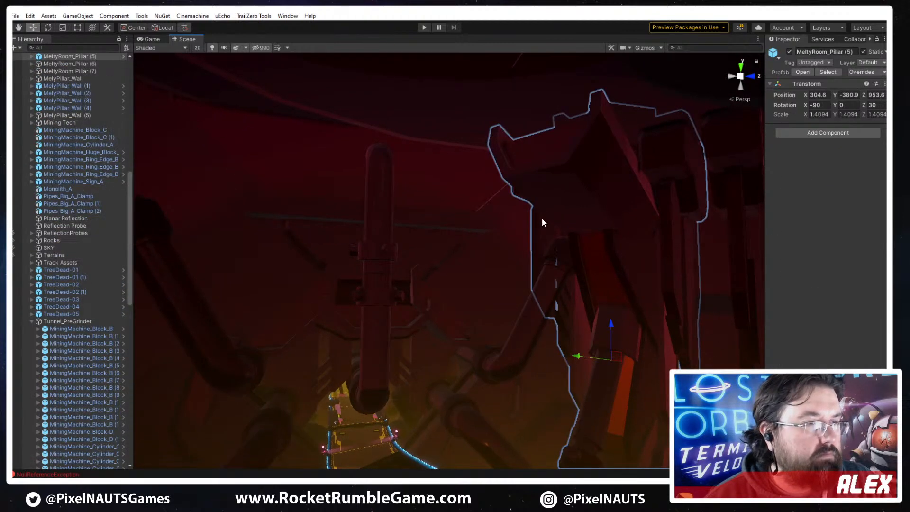
click(541, 220)
drag(62, 161, 66, 57)
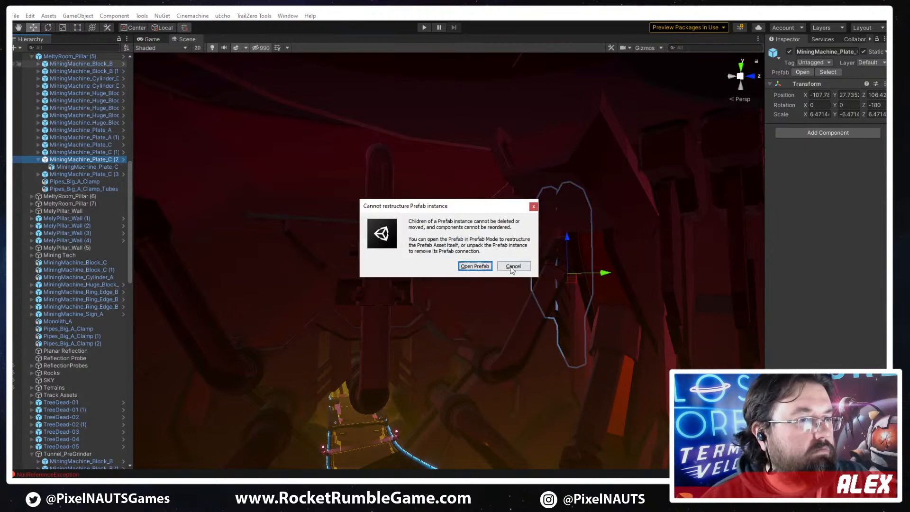
click(512, 267)
Unpack the MeltyRoom_Pillar (5) prefab instance and select the plate mesh inside its MiningMachine_Plate_C (2)
right_click(64, 58)
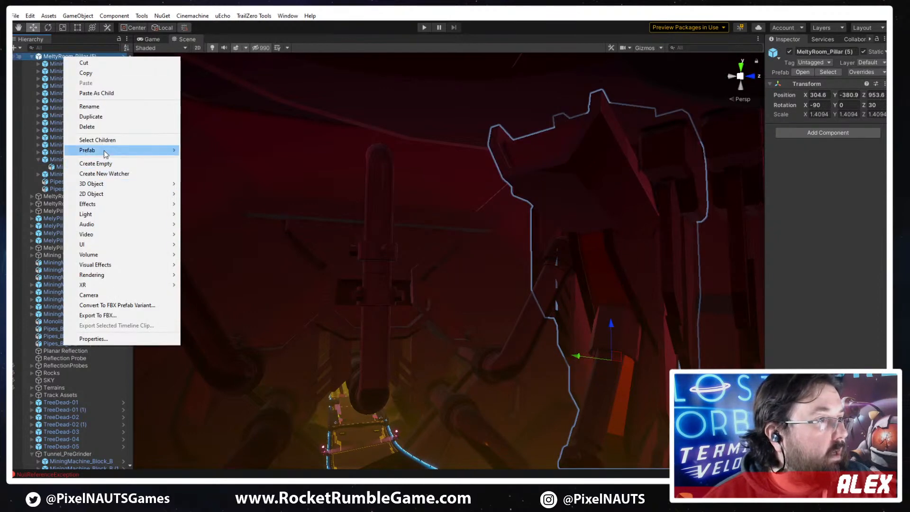
mouse_move(106, 152)
click(212, 193)
click(75, 165)
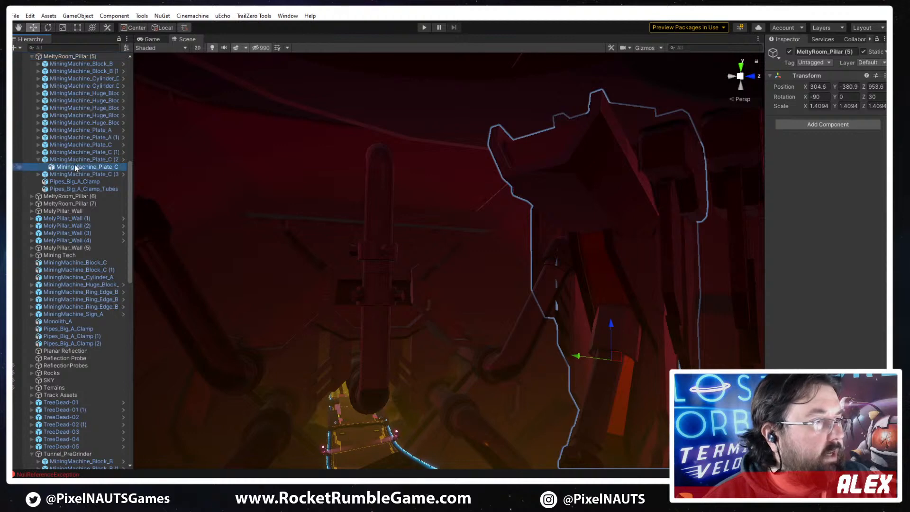
alt+drag(473, 295, 573, 334)
key(Delete)
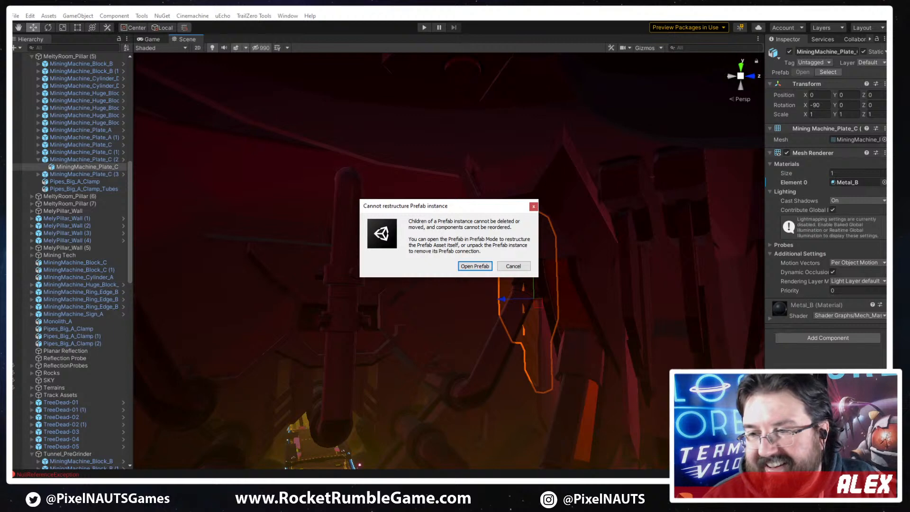
click(514, 267)
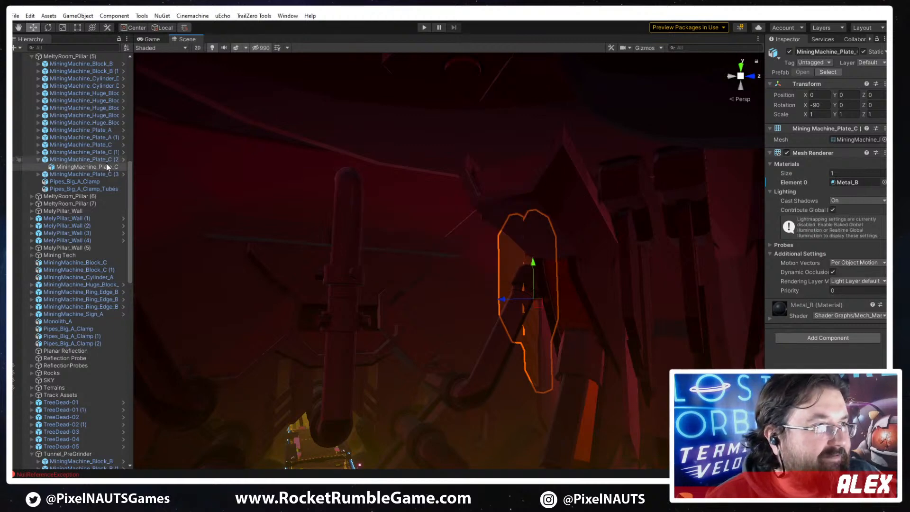
Delete the whole MiningMachine_Plate_C (2) object from MeltyRoom_Pillar (5)
click(77, 160)
right_drag(504, 232, 440, 298)
key(Delete)
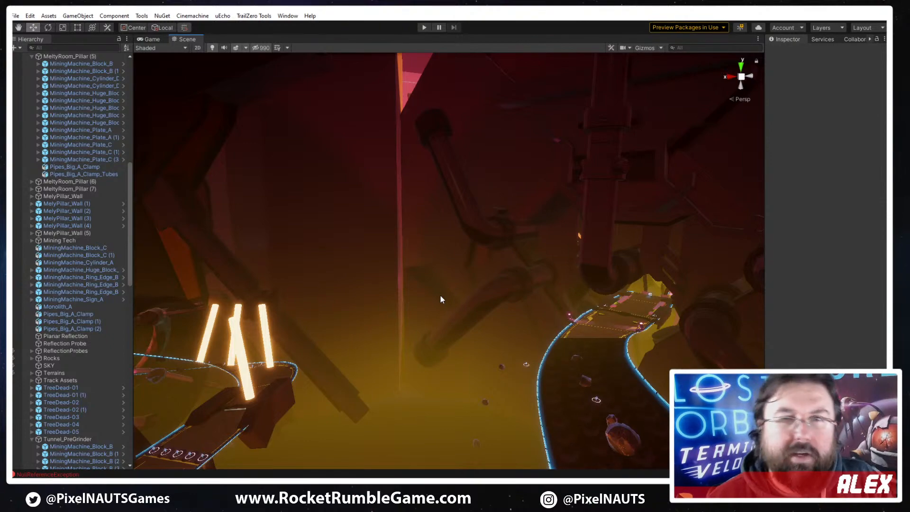
Slide the wide huge block behind the central pipe above the tunnel entrance to X -4.3, Z 33.1
right_drag(492, 317, 772, 324)
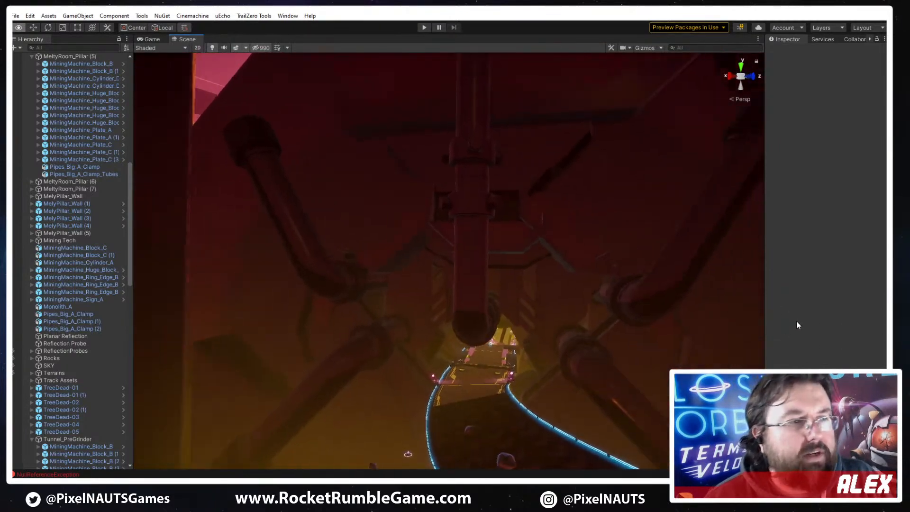
click(561, 276)
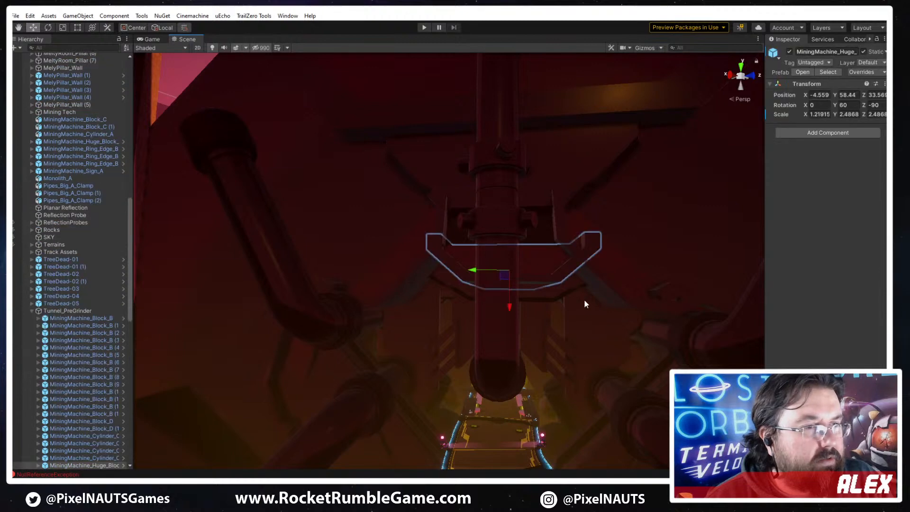
right_drag(584, 301, 601, 308)
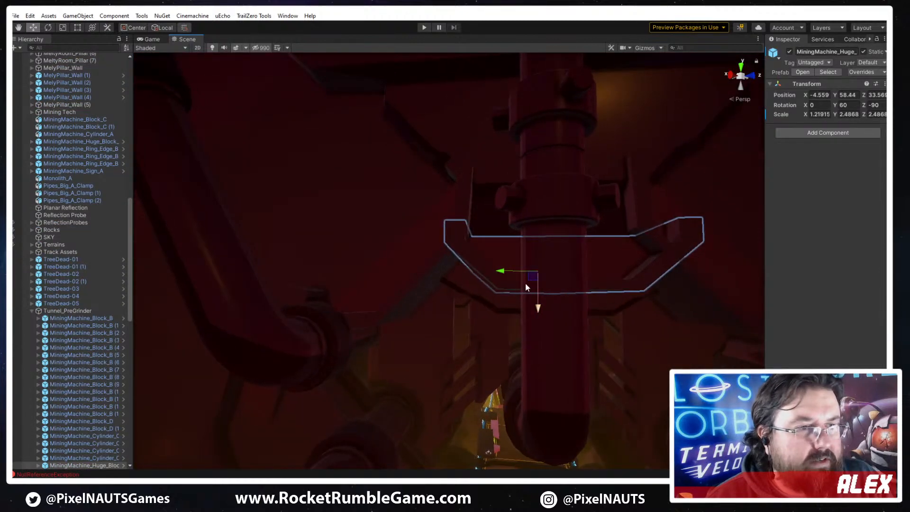
drag(502, 272, 499, 269)
right_drag(505, 299, 534, 243)
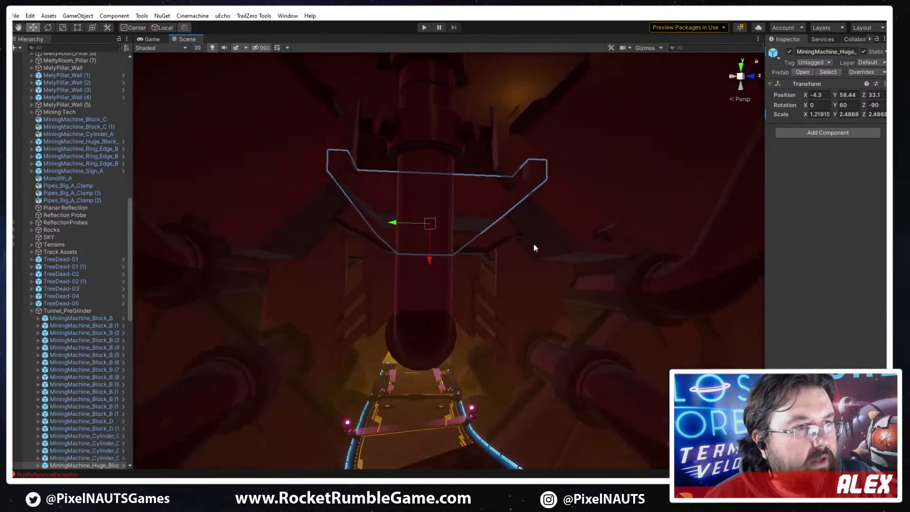
Examine the plates, sign and huge blocks around the central pipe and the Tunnel_PreGrinder entrance
click(532, 264)
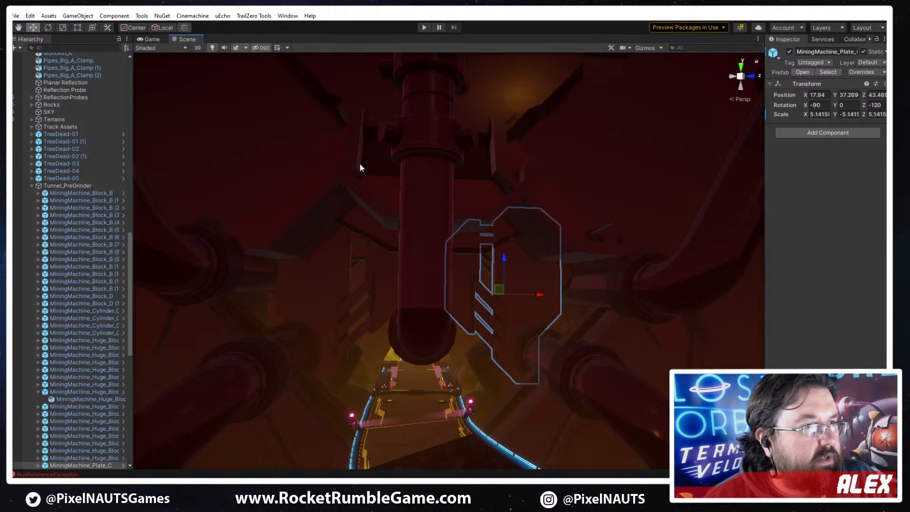
click(517, 196)
alt+drag(516, 198, 497, 228)
click(449, 181)
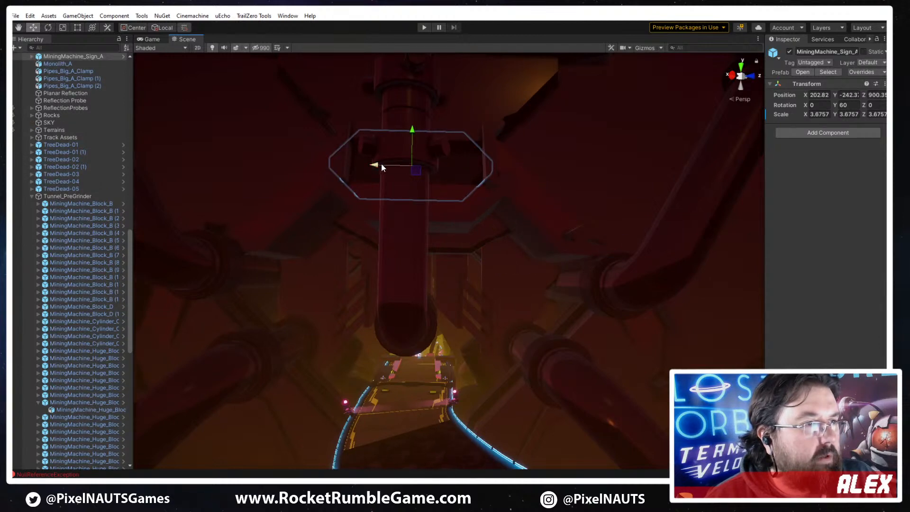
click(479, 100)
alt+drag(513, 205, 492, 242)
click(497, 224)
click(560, 202)
right_drag(551, 284, 536, 291)
Try sliding the huge block around the right-hand pipes of Tunnel_PreGrinder to X -30.5, Z 49.7 and select its opposite block
click(593, 241)
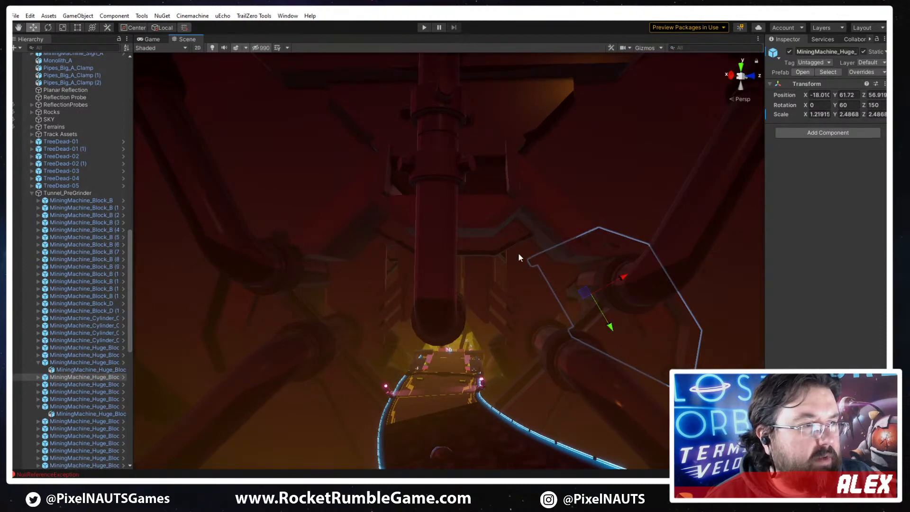
mouse_move(584, 297)
mouse_down()
mouse_move(613, 295)
mouse_move(590, 296)
mouse_up()
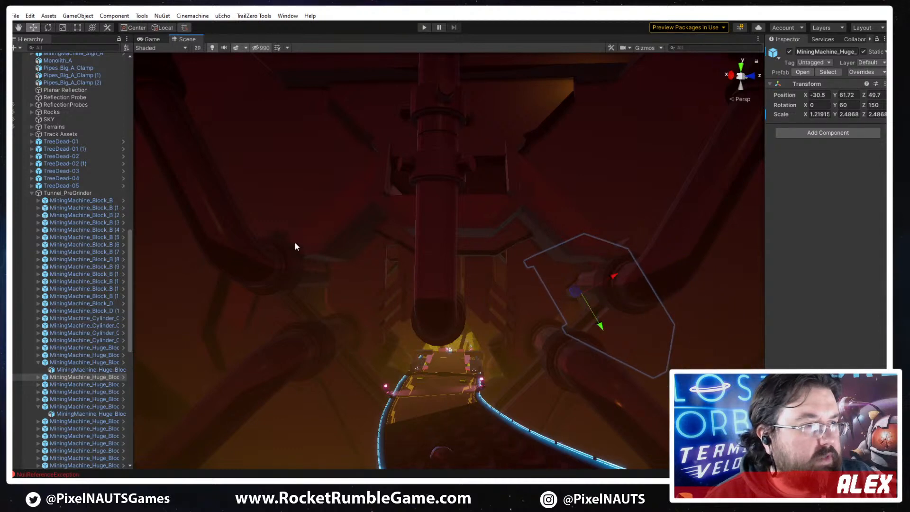
click(208, 305)
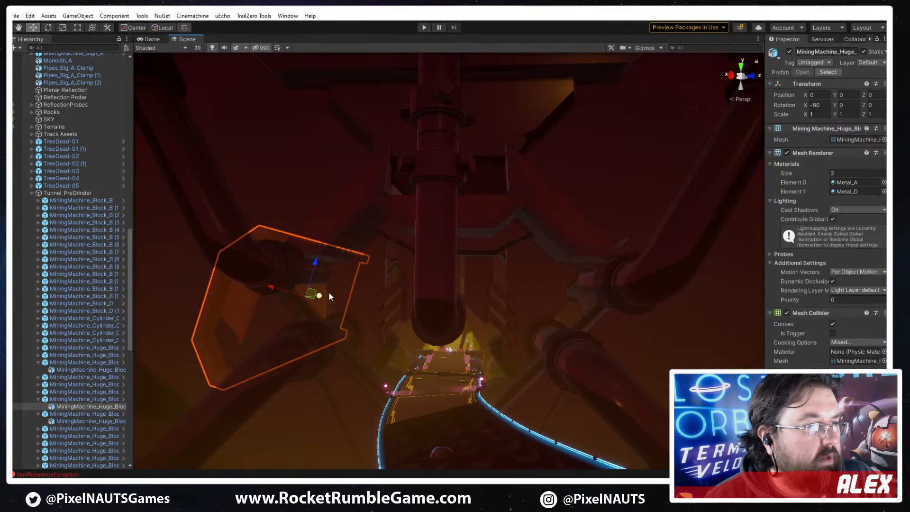
click(317, 357)
click(218, 300)
Undo the last move of the huge block and the selections made after it
right_drag(523, 293, 470, 295)
key(w)
key(ctrl+z)
key(ctrl+z)
key(ctrl+z)
key(ctrl+z)
key(ctrl+z)
Select the mesh inside the huge block around the left-hand pipes of Tunnel_PreGrinder
click(470, 296)
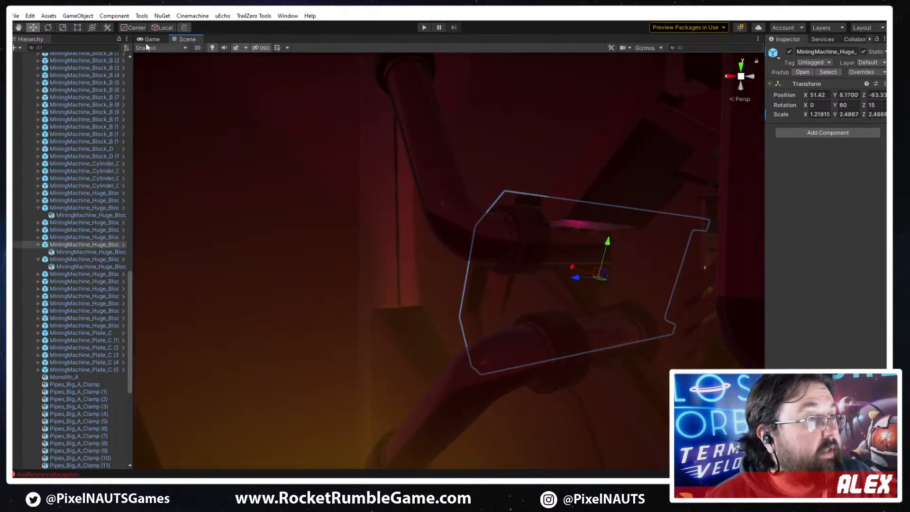
right_drag(439, 284, 415, 286)
middle_drag(415, 285, 474, 285)
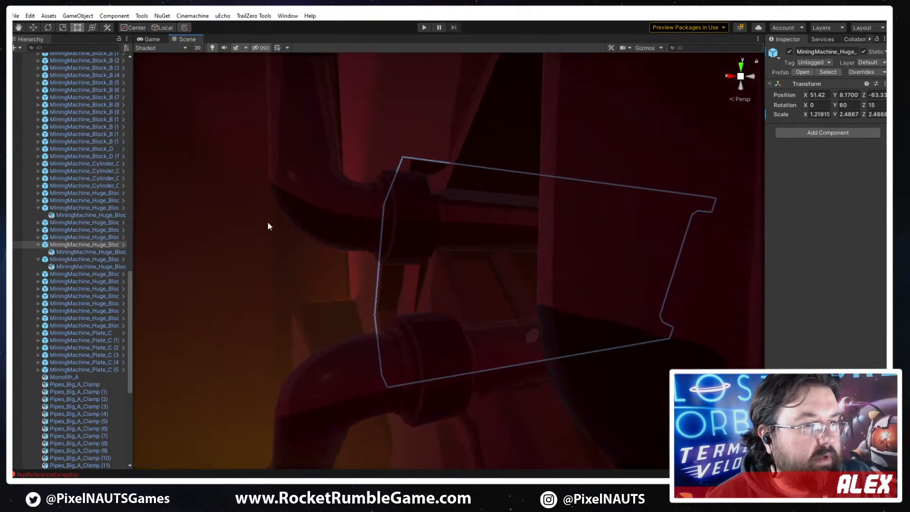
click(63, 27)
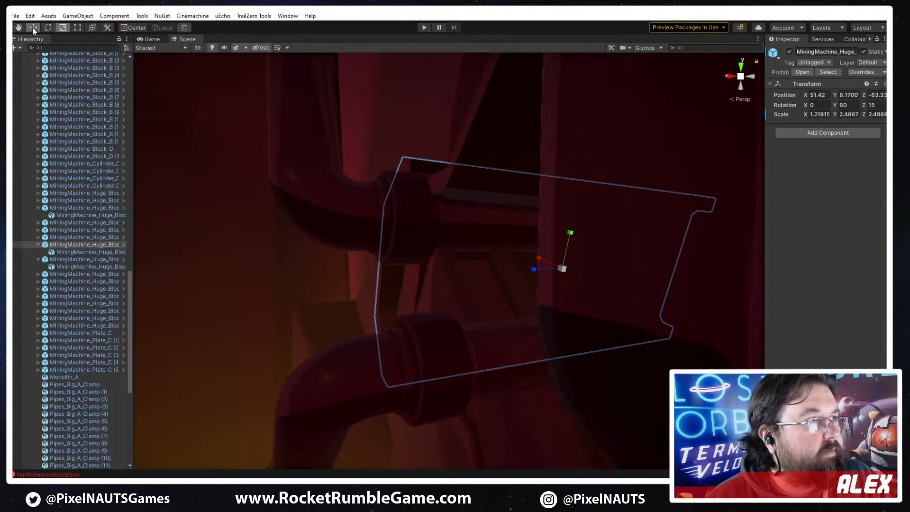
click(32, 26)
right_drag(284, 240, 446, 196)
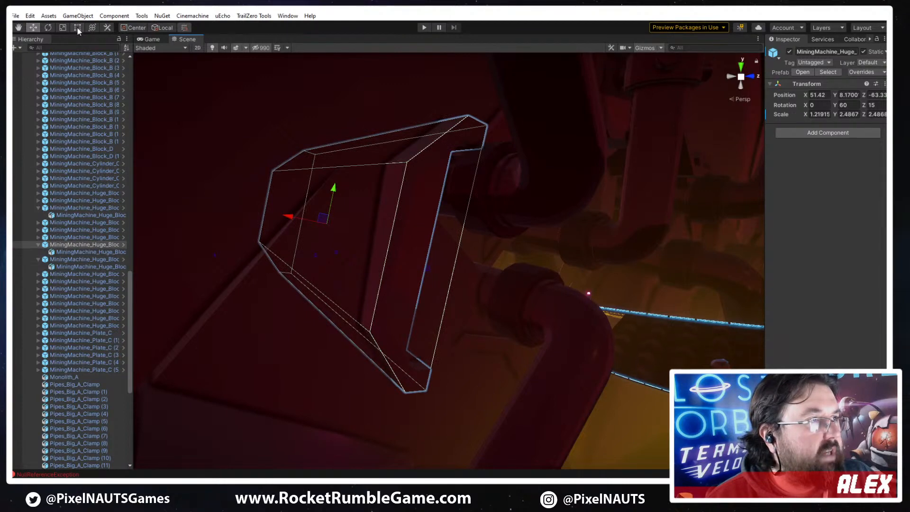
right_drag(289, 307, 486, 338)
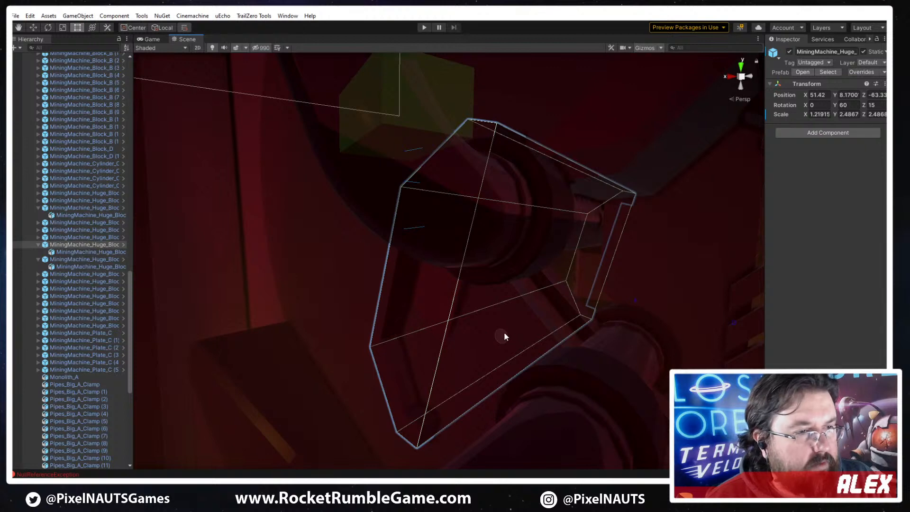
click(502, 336)
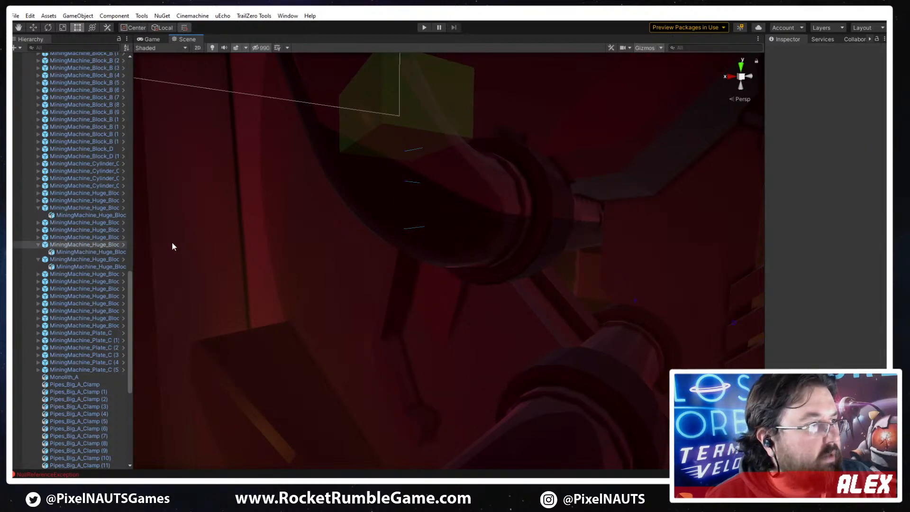
click(92, 246)
click(81, 237)
click(72, 253)
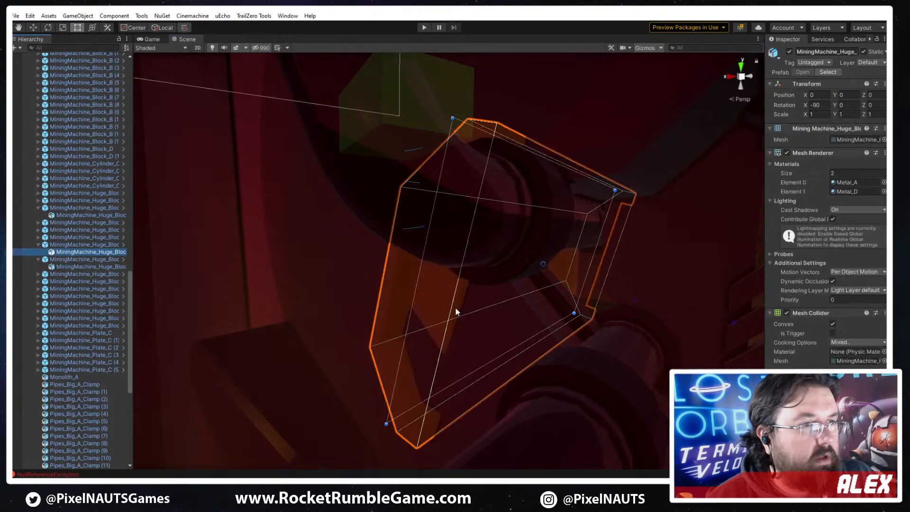
Try scaling the selected block mesh along its Z and Y axes from its pivot, undoing each attempt
right_drag(455, 311, 407, 296)
key(r)
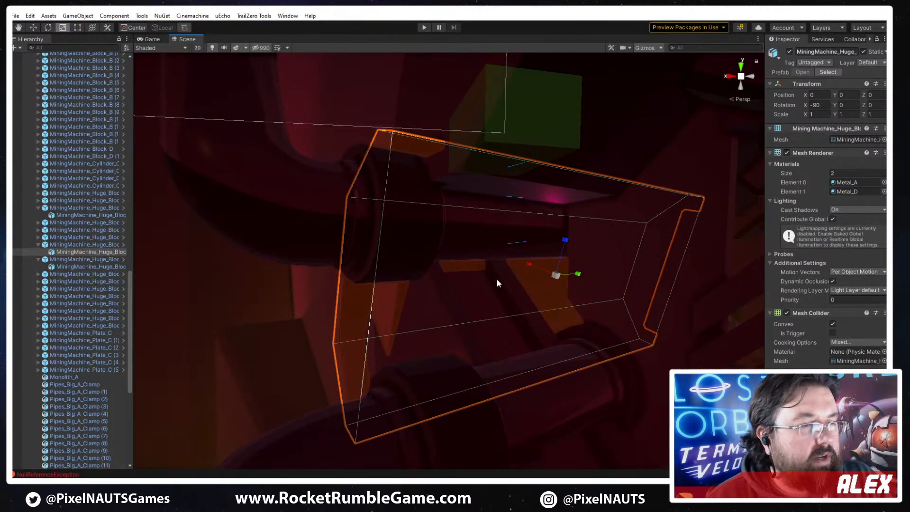
click(134, 27)
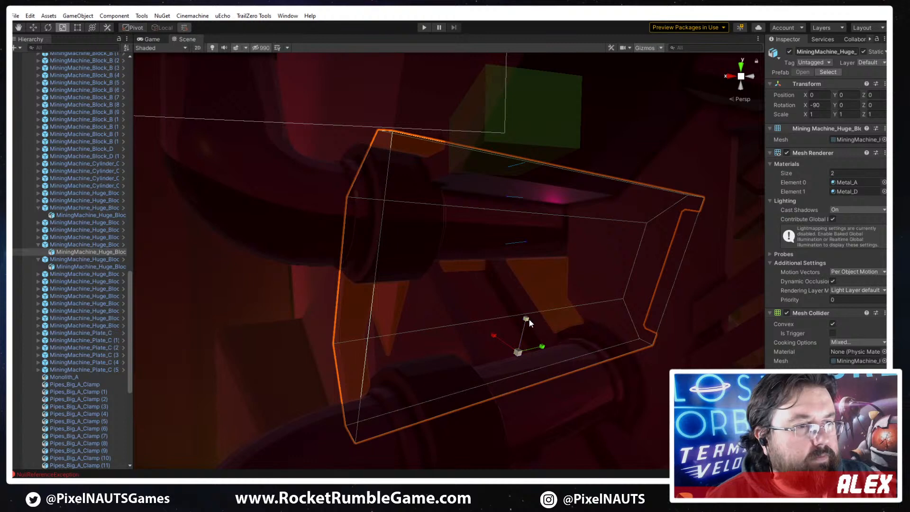
mouse_move(529, 320)
mouse_down()
mouse_move(529, 312)
mouse_move(524, 327)
mouse_up()
key(ctrl+z)
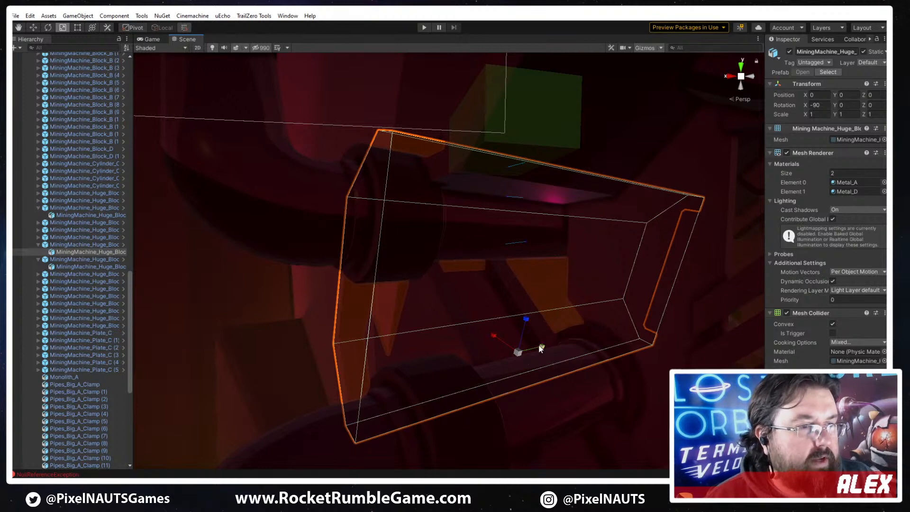
drag(541, 350, 440, 270)
key(ctrl+z)
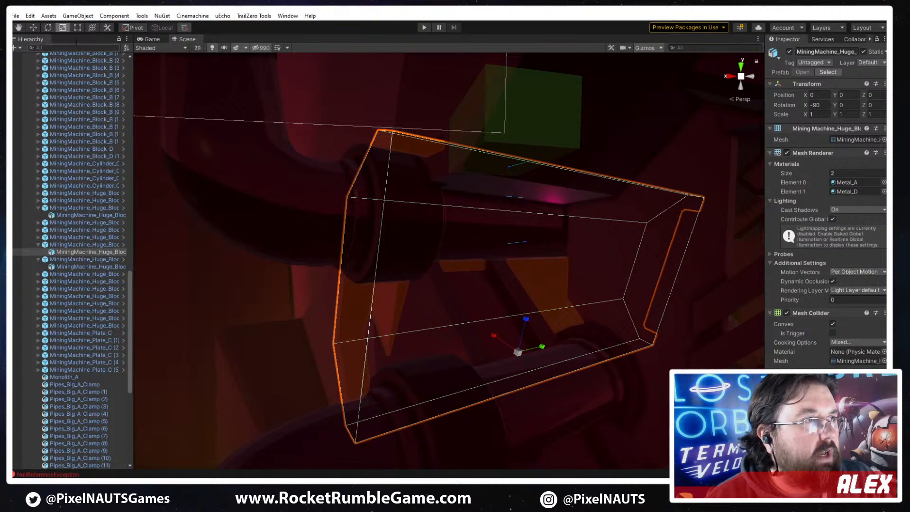
Shorten the block mesh with the Rect tool by pulling its outer edge in towards the tunnel
click(76, 26)
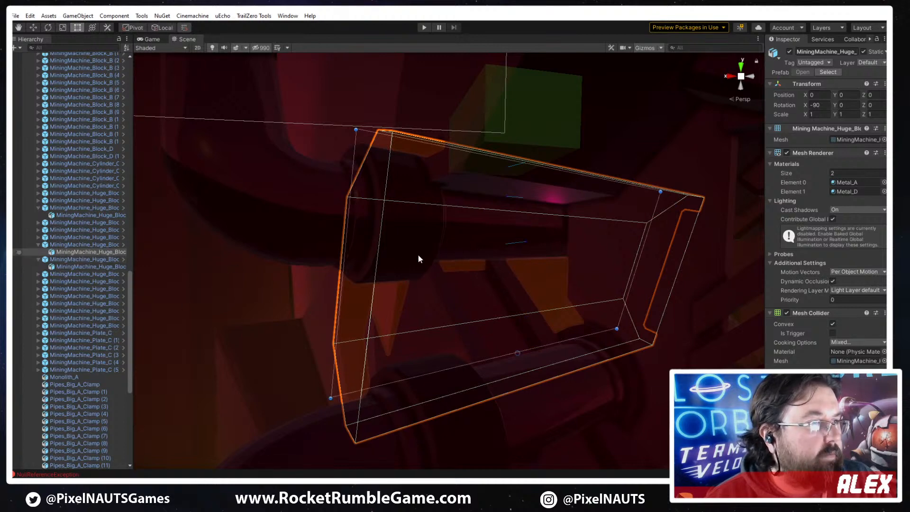
right_drag(534, 277, 337, 152)
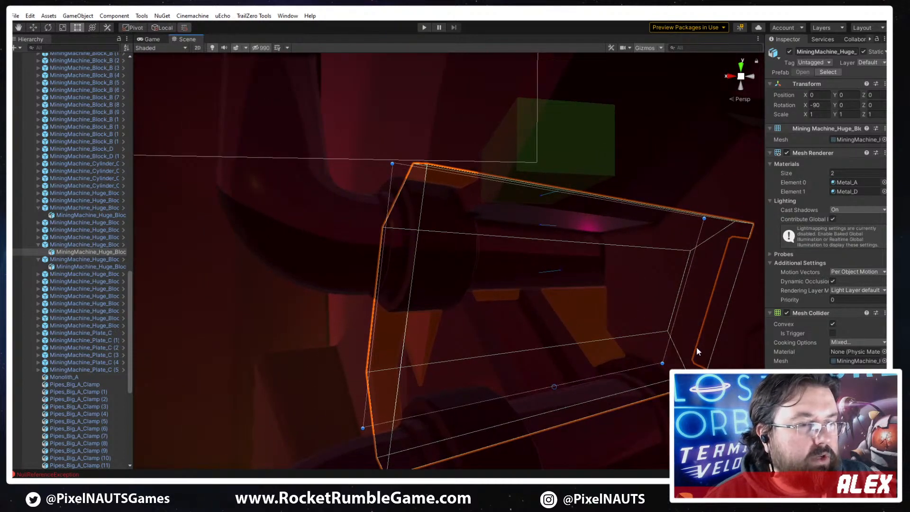
right_drag(697, 350, 493, 305)
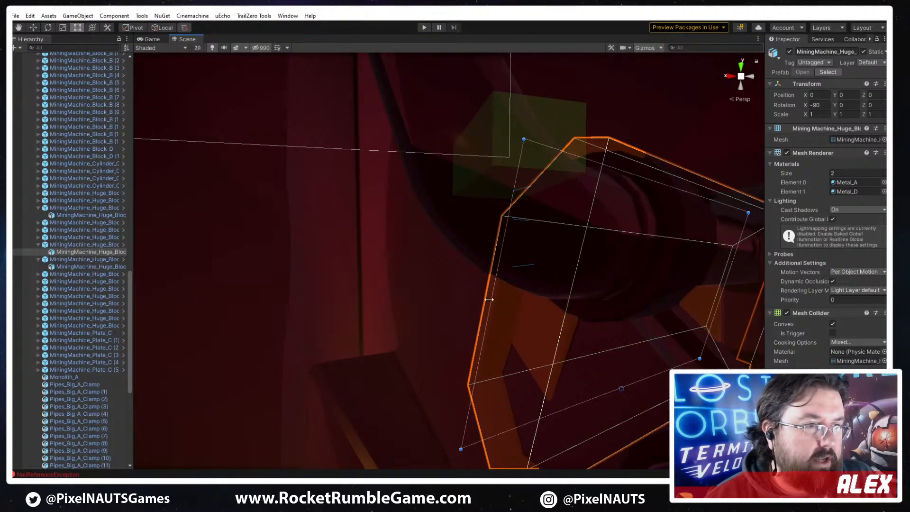
drag(489, 299, 532, 292)
Shorten the mesh of the huge block on the opposite side from its outer edge to a Y scale of about 0.92
right_drag(511, 313, 683, 294)
click(544, 260)
right_drag(581, 313, 580, 316)
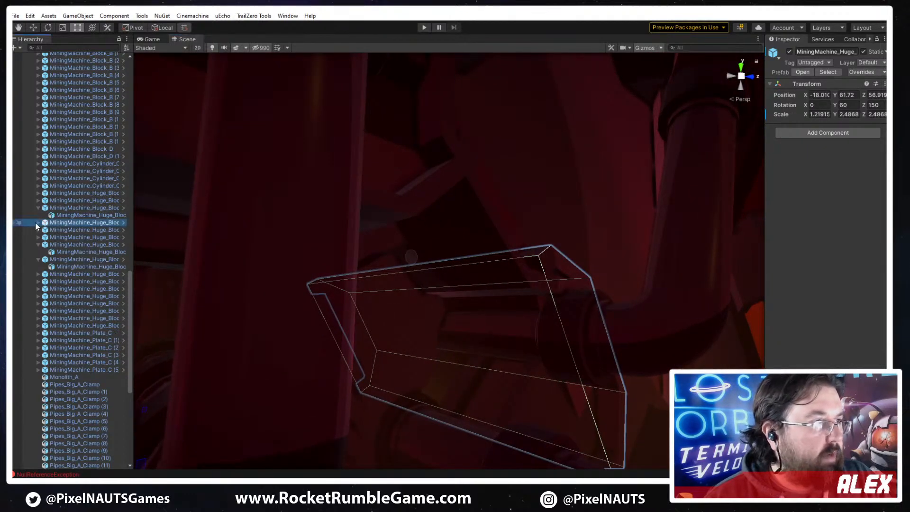
click(35, 223)
click(331, 281)
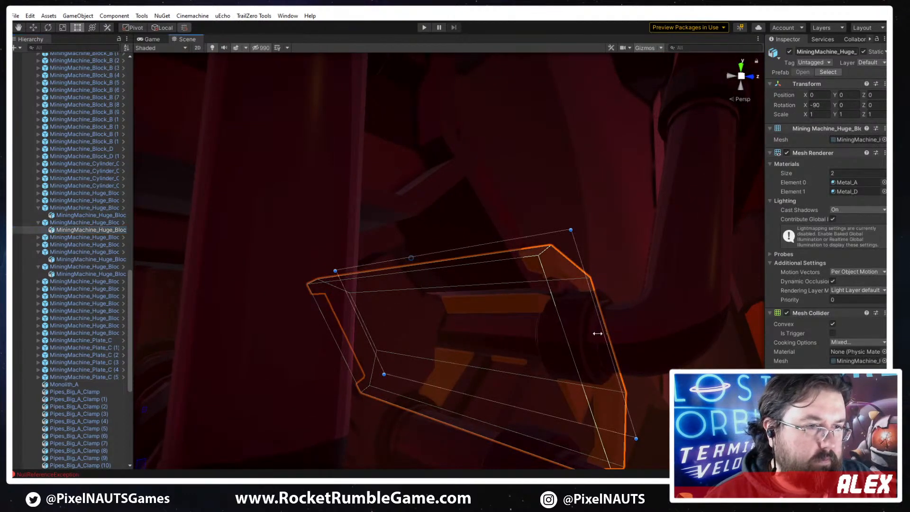
drag(597, 333, 568, 333)
right_drag(568, 333, 523, 327)
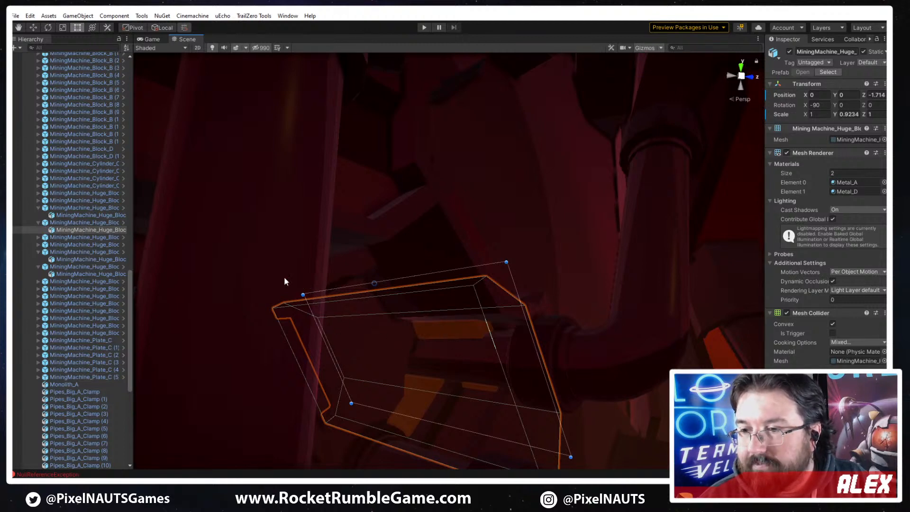
Try shortening the pillar's diagonal cylinder to a Y scale of 2.0274 and shifting it to X -50.4, Z 33.8, and undo both
right_drag(236, 242, 438, 250)
click(438, 251)
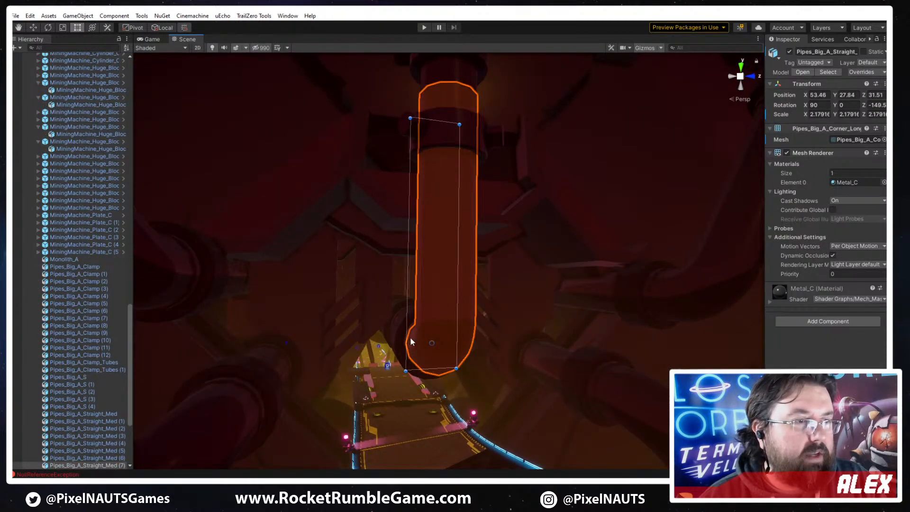
right_drag(411, 341, 298, 361)
click(464, 292)
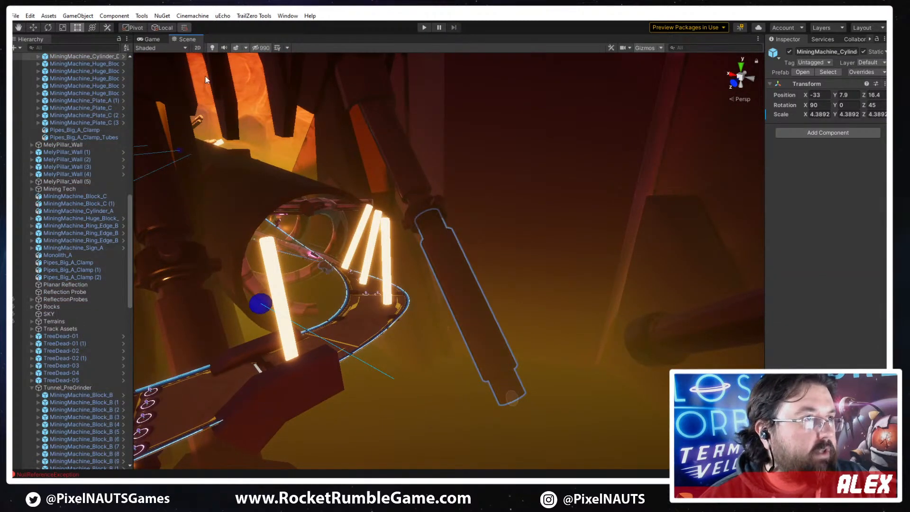
key(r)
right_drag(511, 297, 495, 314)
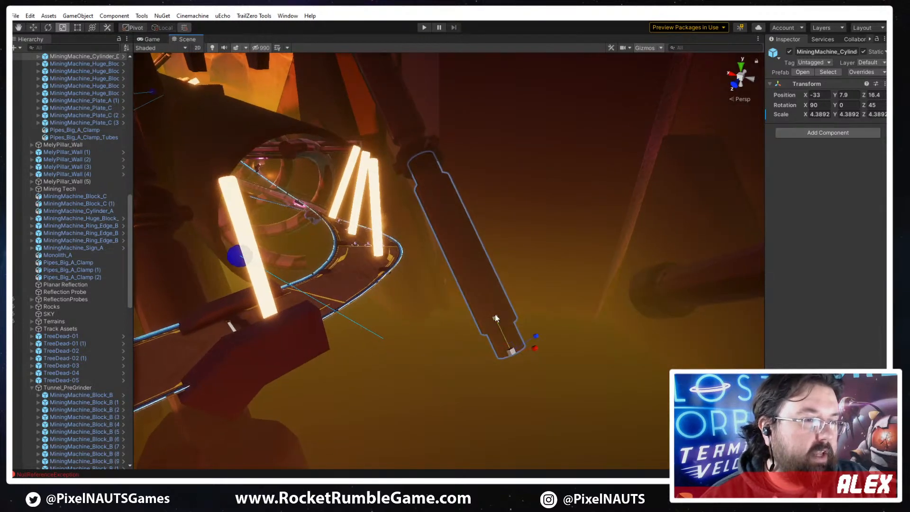
drag(495, 314, 493, 278)
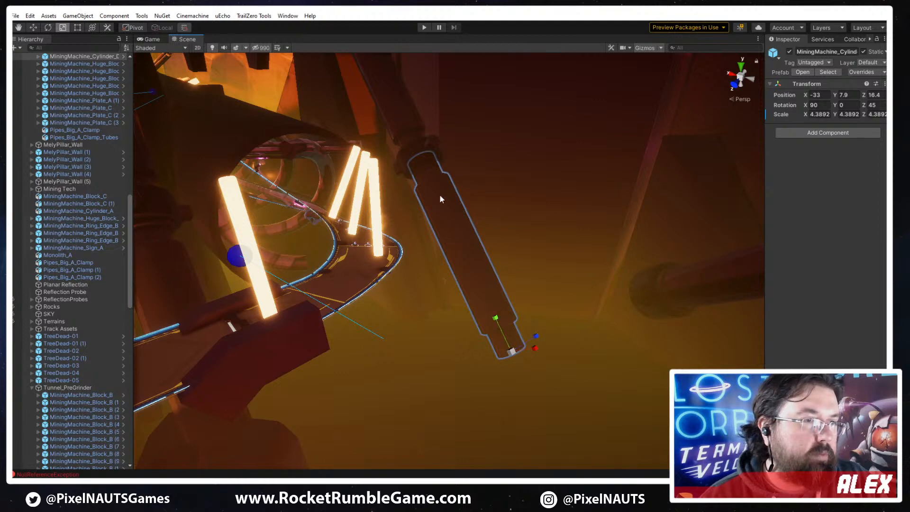
drag(496, 319, 434, 205)
key(w)
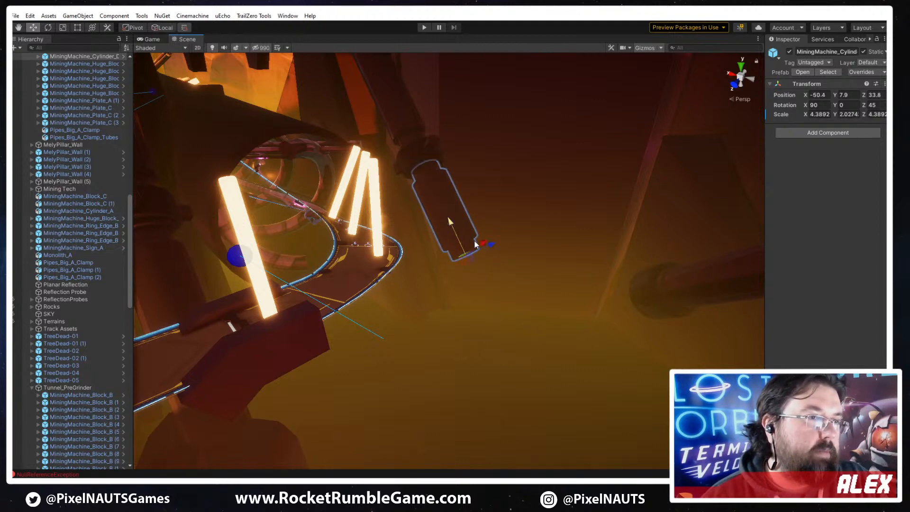
key(ctrl+z)
key(ctrl+z)
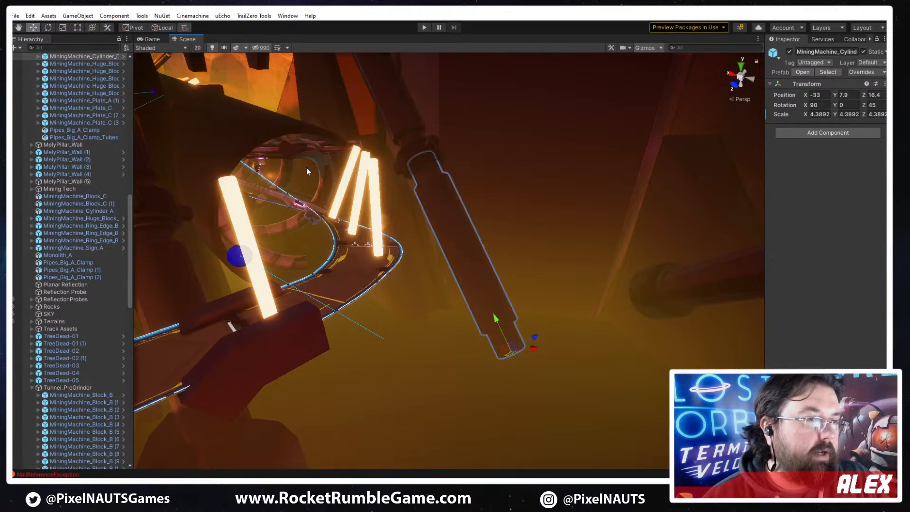
Try resizing the diagonal cylinder's inner mesh from its lower end and side with the Rect tool, undoing each attempt
click(75, 27)
scroll(52, 109, up, 2)
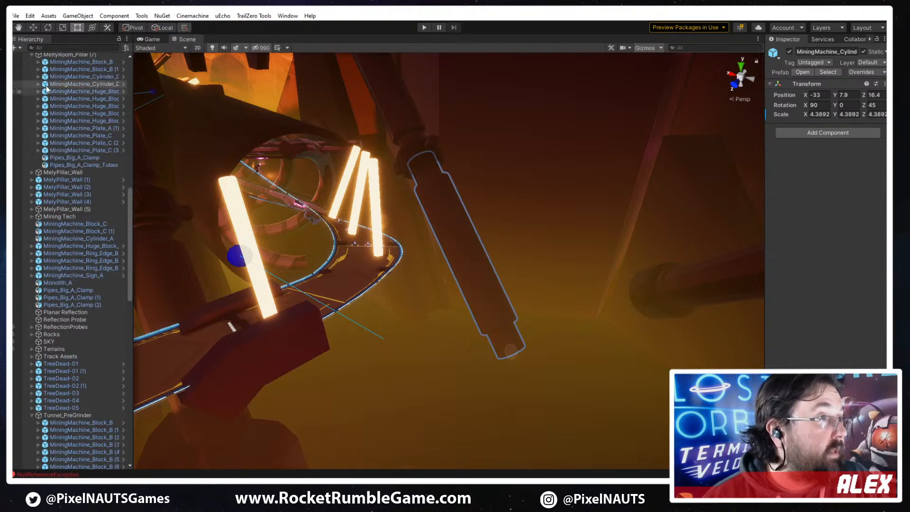
click(38, 84)
click(78, 91)
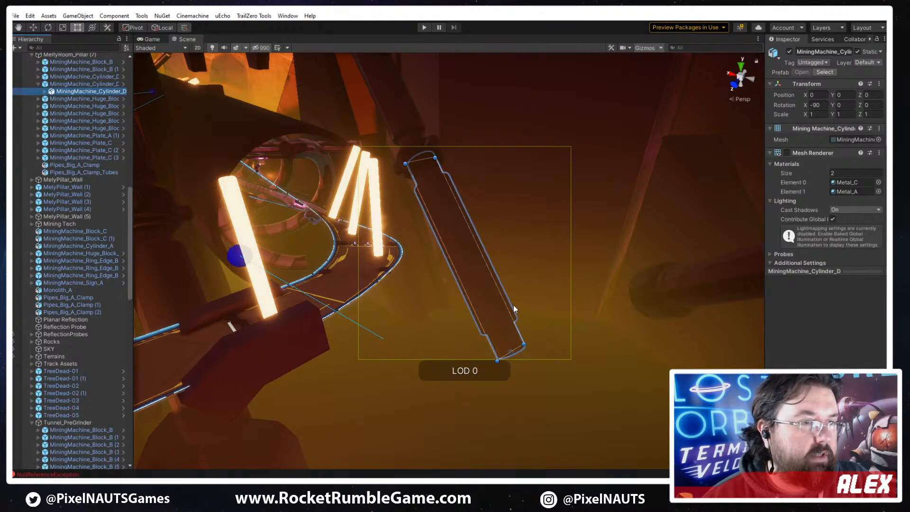
right_drag(513, 309, 531, 323)
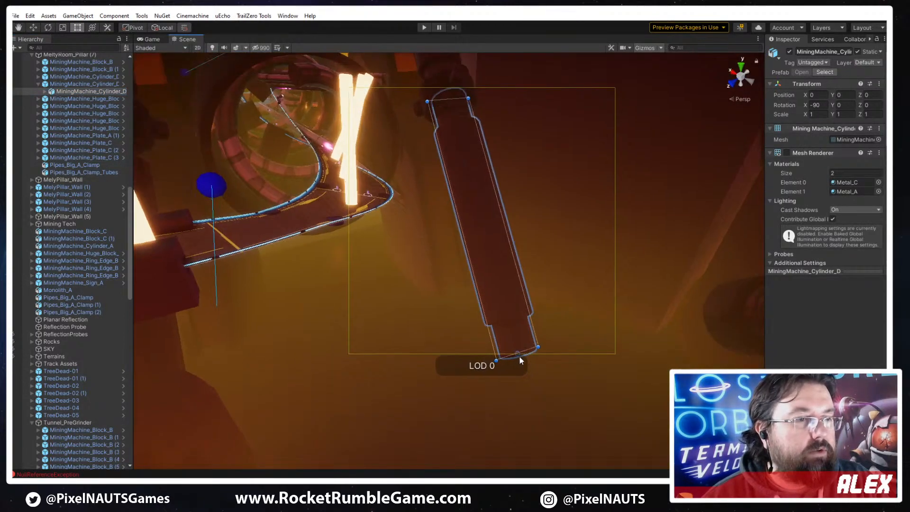
click(520, 356)
click(517, 323)
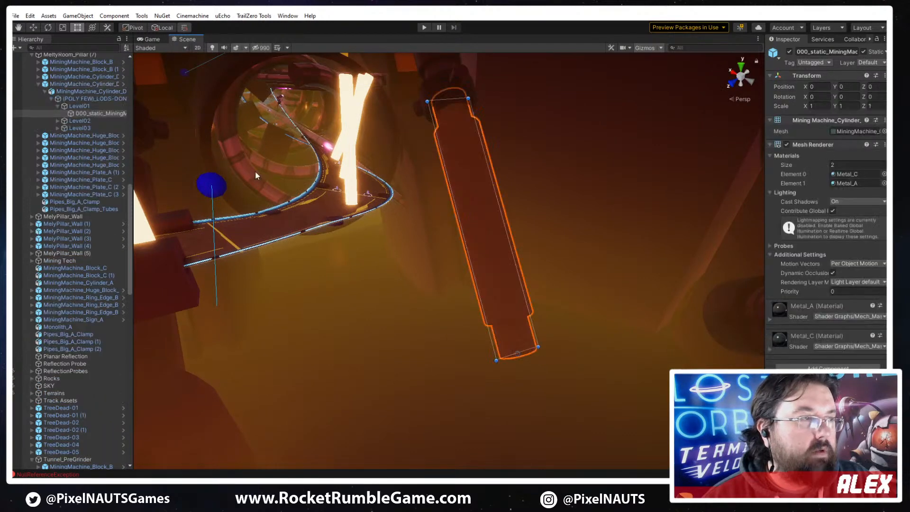
drag(520, 352, 501, 296)
key(ctrl+z)
drag(463, 242, 389, 238)
key(ctrl+z)
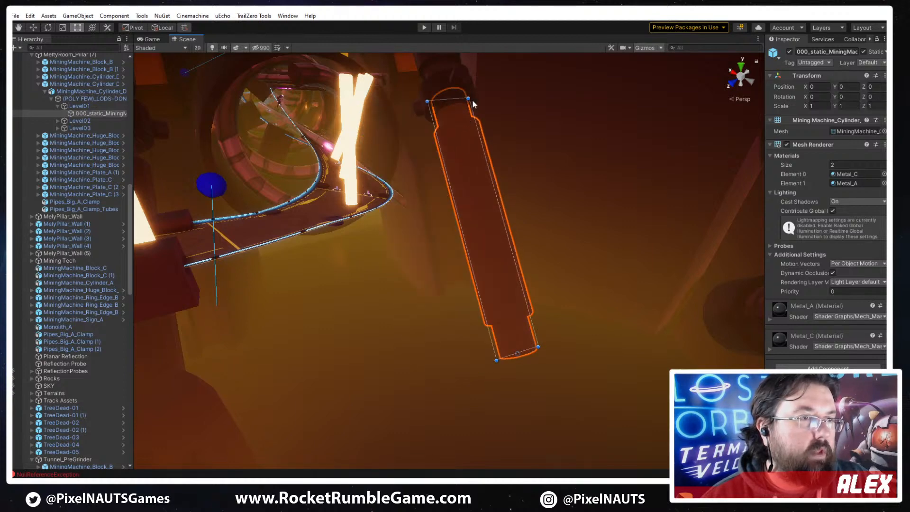
Try resizing the cylinder mesh from its upper corner, undo the change, and reselect the parent MiningMachine_Cylinder_D object
drag(469, 99, 538, 218)
key(ctrl+z)
key(ctrl+z)
key(ctrl+z)
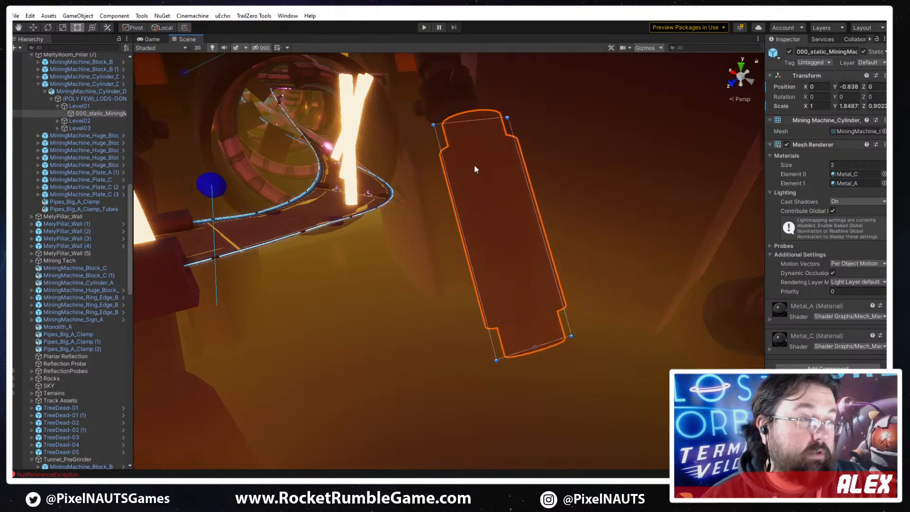
alt+drag(422, 266, 494, 223)
middle_drag(494, 222, 484, 202)
scroll(489, 218, down, 3)
alt+drag(481, 203, 426, 200)
key(ctrl+z)
alt+drag(518, 237, 566, 279)
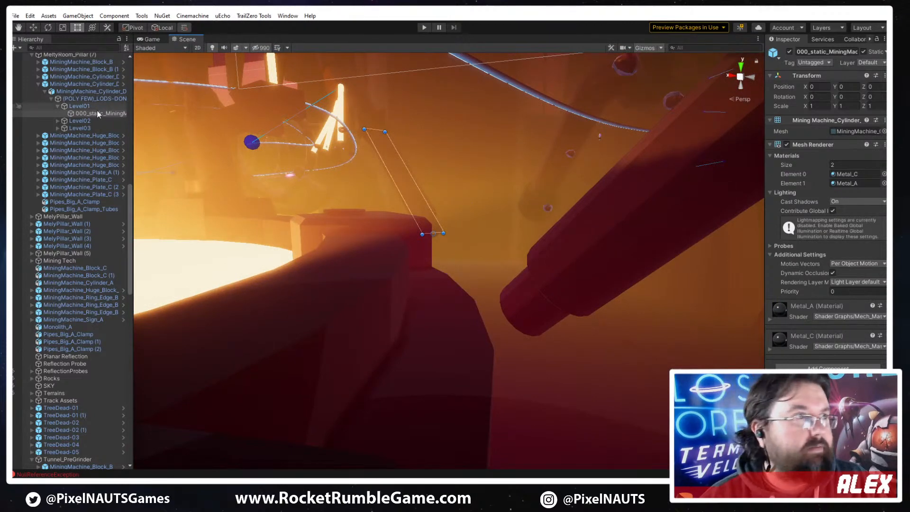
click(87, 91)
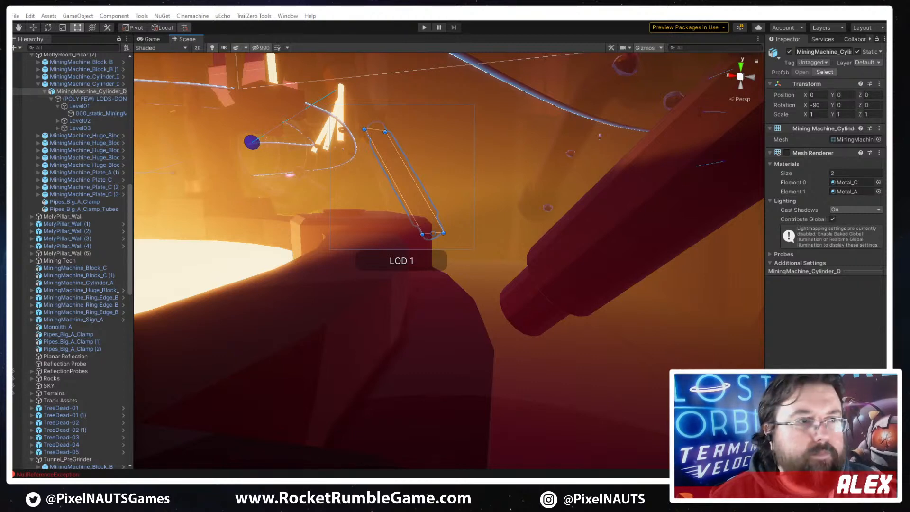
Switch to the browser and examine the robot chomp, move rocks and smash concept sketches up close before returning to Unity
mouse_move(886, 95)
mouse_down()
mouse_move(663, 98)
mouse_move(427, 14)
mouse_up()
key(ctrl+0)
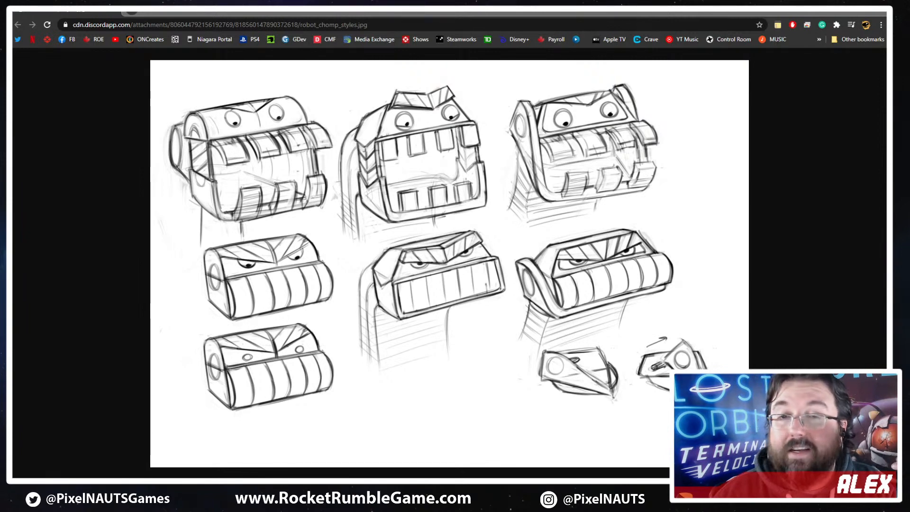
click(243, 10)
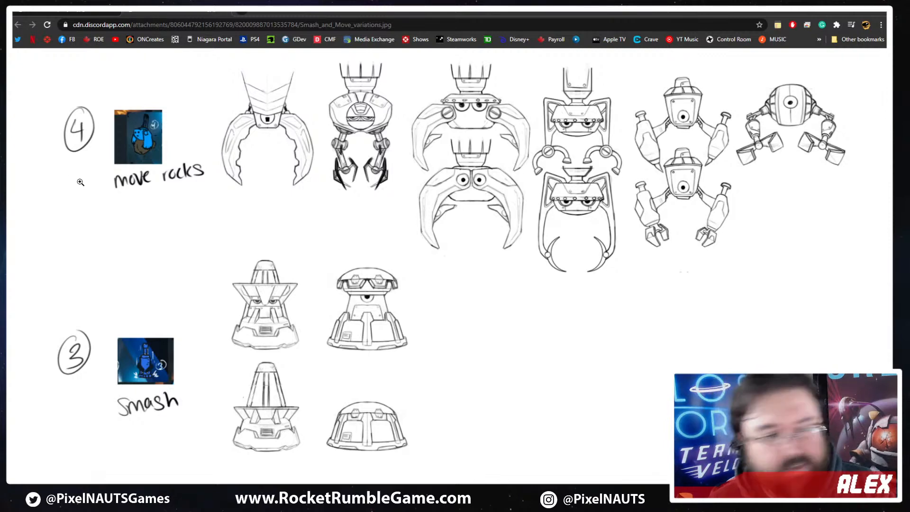
click(131, 140)
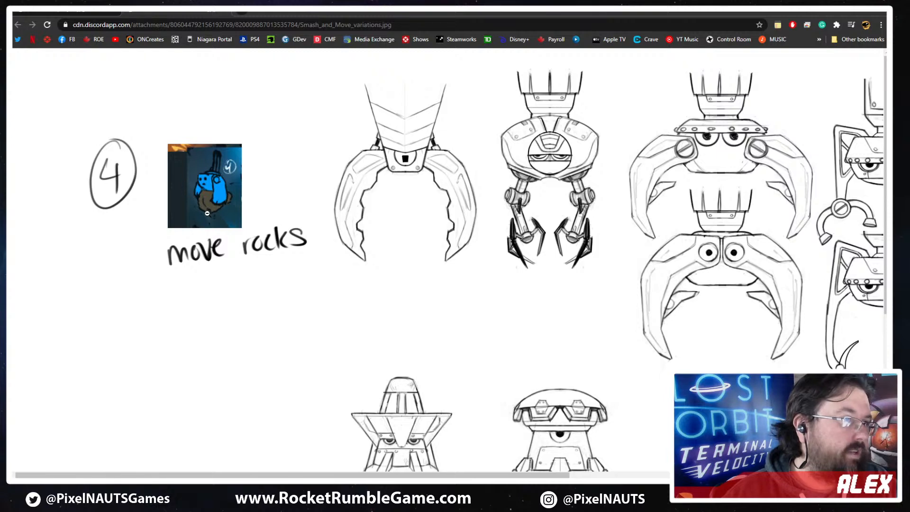
click(216, 210)
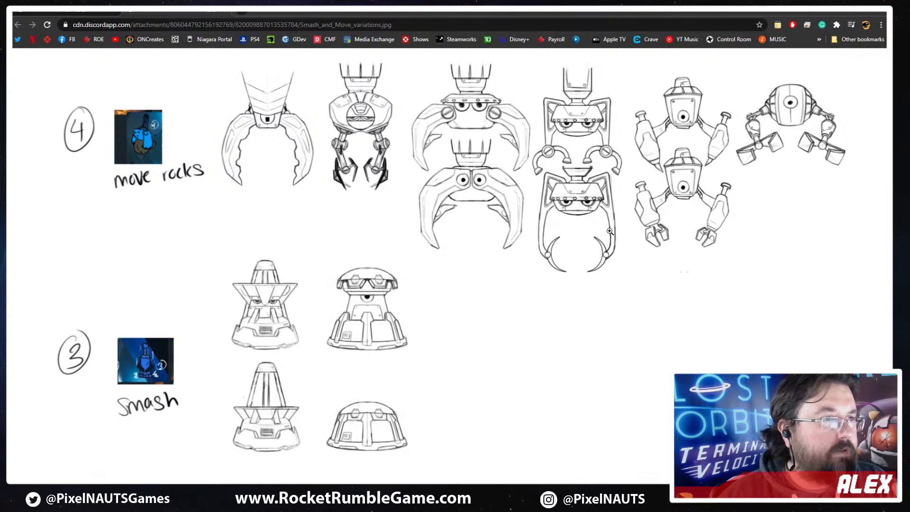
click(361, 125)
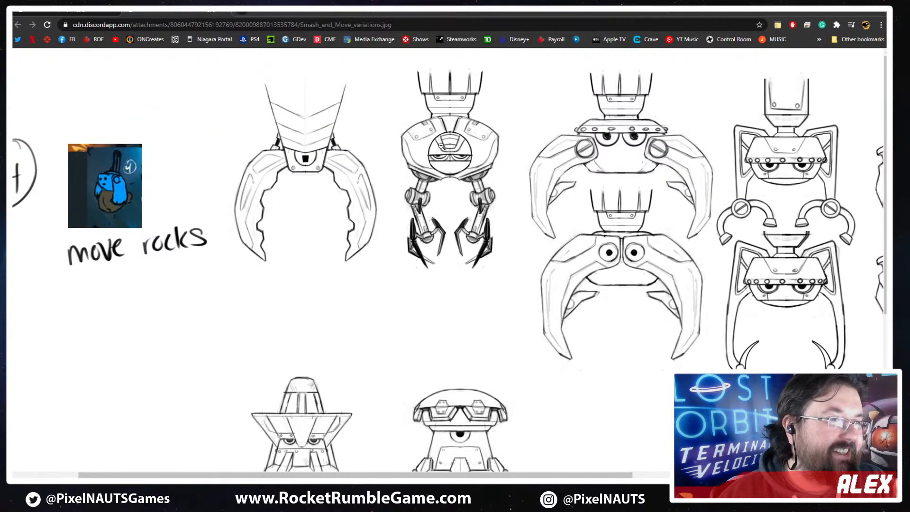
click(458, 167)
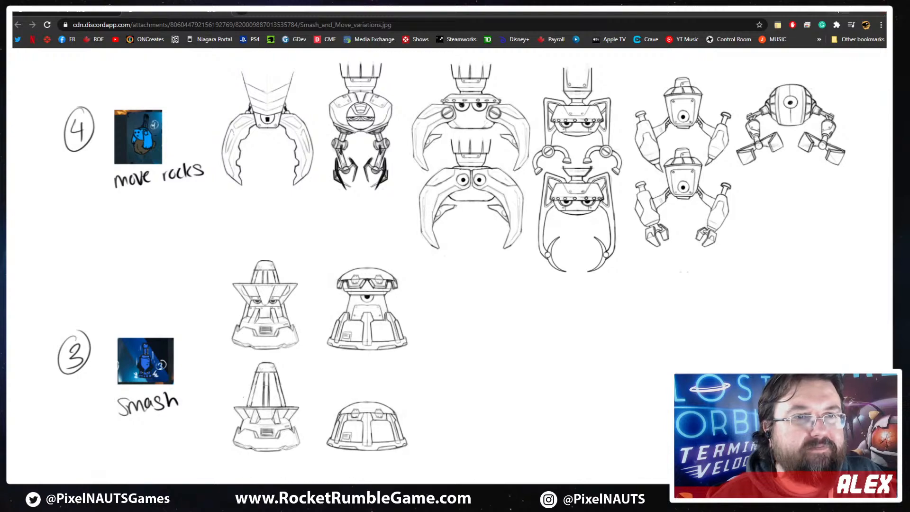
click(838, 10)
Locate the huge block's prefab asset and place the neighbouring MiningMachine_Huge_Block_A in the scene near the upper end of the wall pipe
right_drag(485, 273, 432, 249)
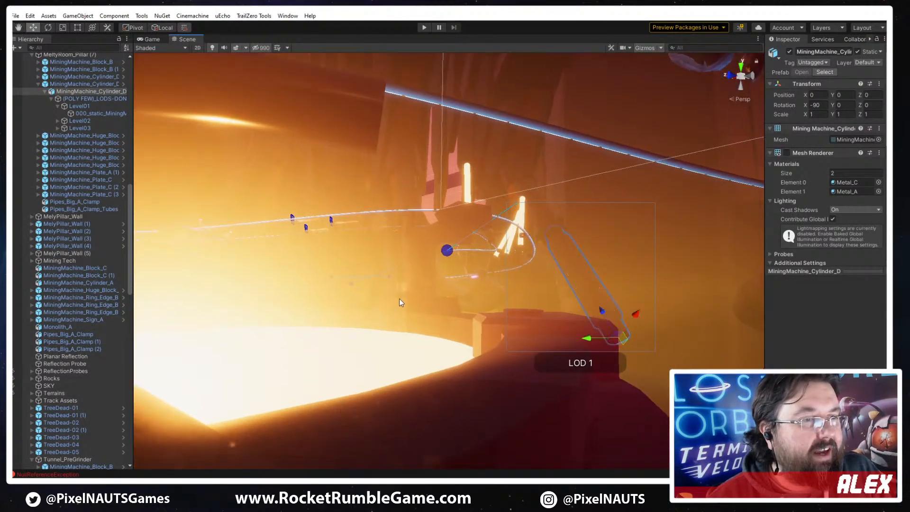
right_drag(399, 298, 489, 343)
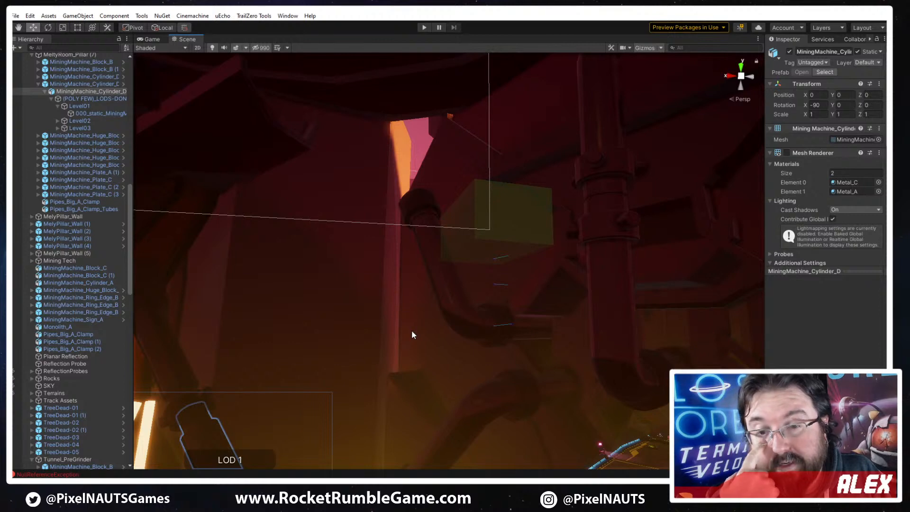
right_drag(411, 334, 361, 445)
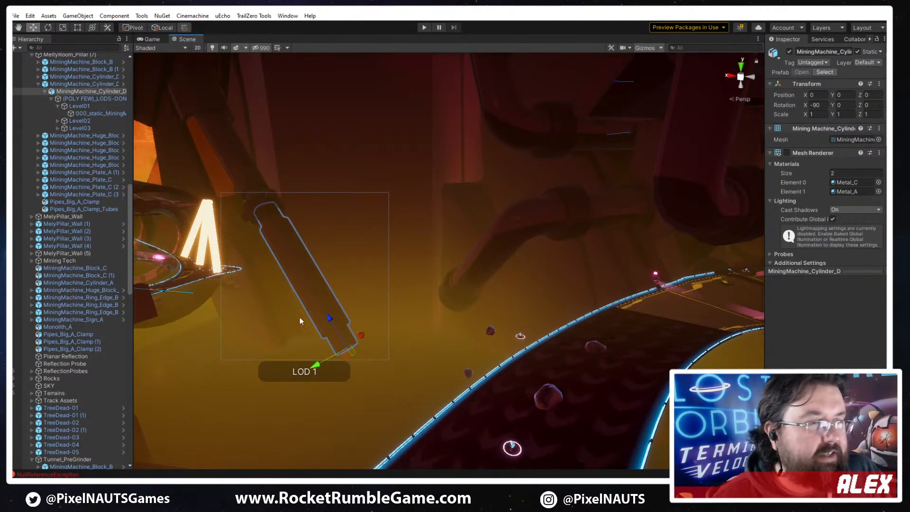
right_drag(299, 317, 399, 377)
mouse_move(471, 310)
alt+mouse_down()
mouse_move(467, 301)
mouse_move(463, 322)
alt+mouse_up()
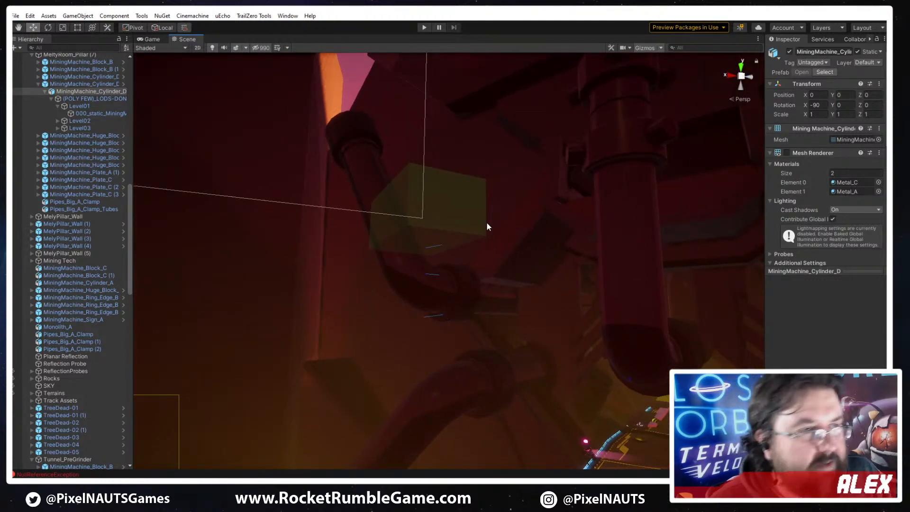
alt+drag(488, 226, 474, 289)
click(697, 260)
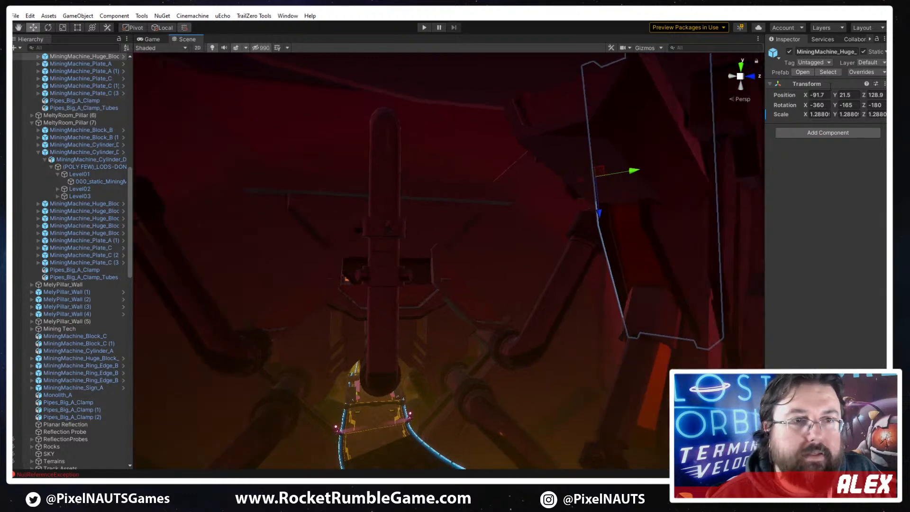
click(829, 74)
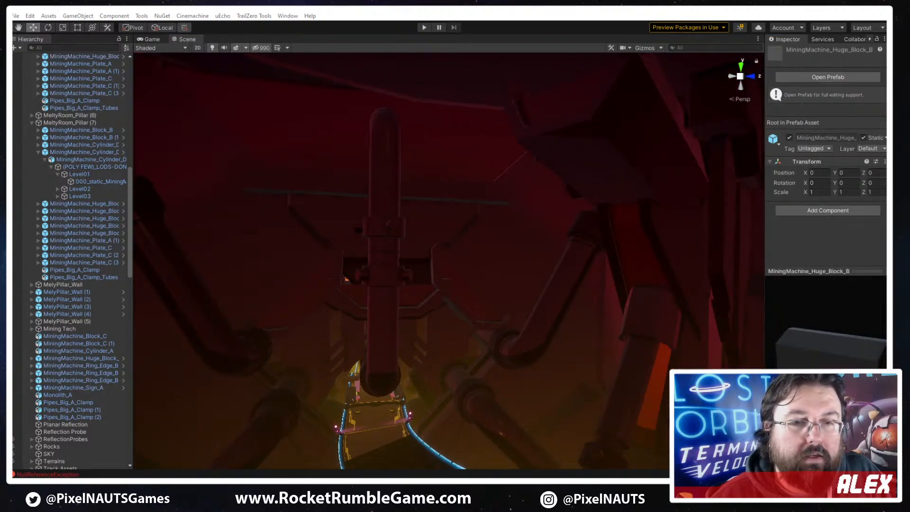
key(Up)
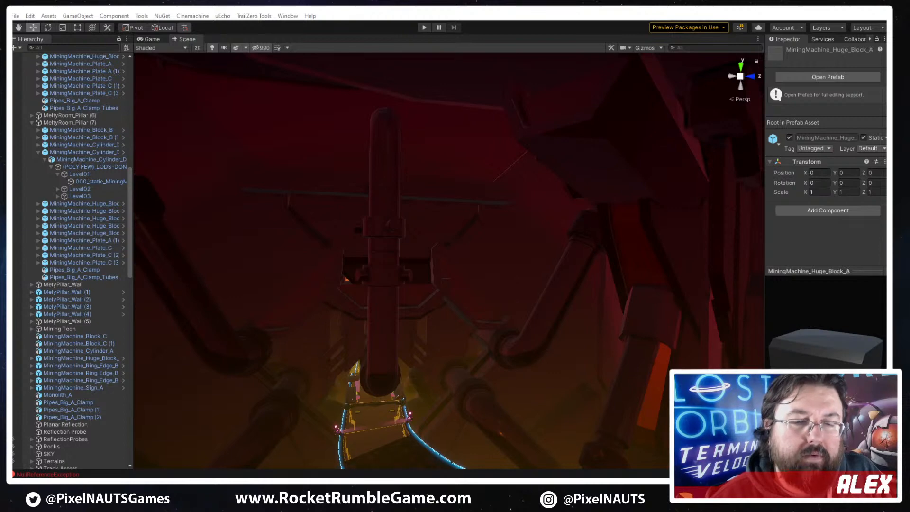
drag(619, 346, 212, 180)
key(f)
Rotate the new huge block to X 90, Z -45 and scale it uniformly to about 1.65
key(e)
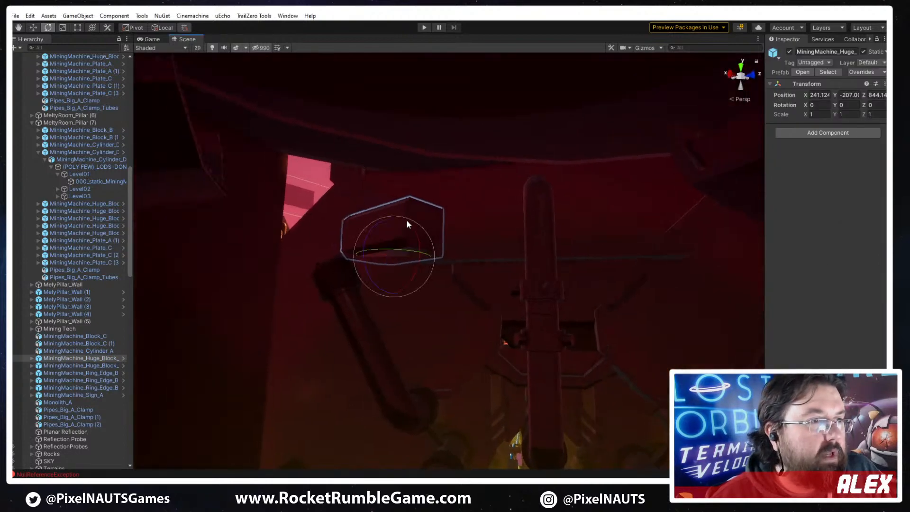
drag(373, 235, 363, 349)
drag(397, 260, 416, 450)
key(r)
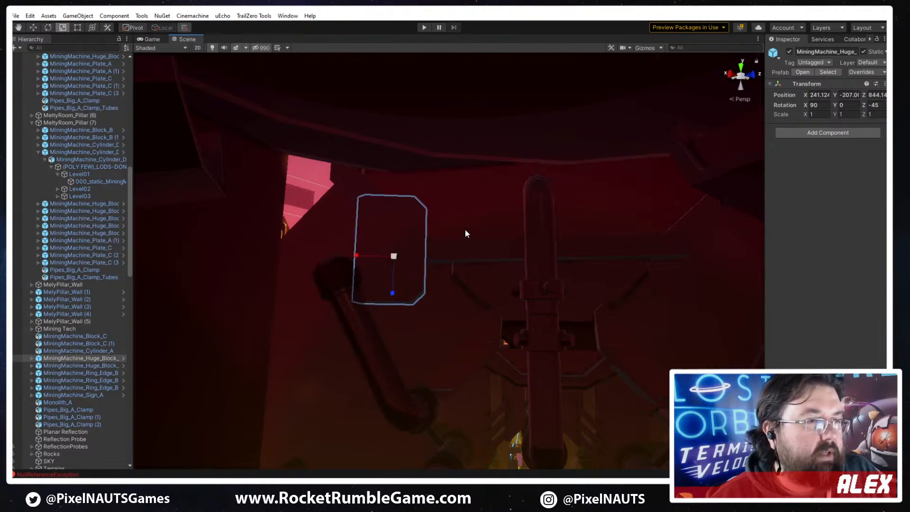
mouse_move(395, 259)
mouse_down()
mouse_move(385, 212)
mouse_move(399, 243)
mouse_up()
Turn the block to Z -60 and move it over the pipe's upper end at about X 260.9, Y -182.6, Z 816
right_drag(435, 279, 412, 274)
key(w)
key(e)
drag(425, 261, 328, 224)
key(w)
drag(350, 256, 350, 248)
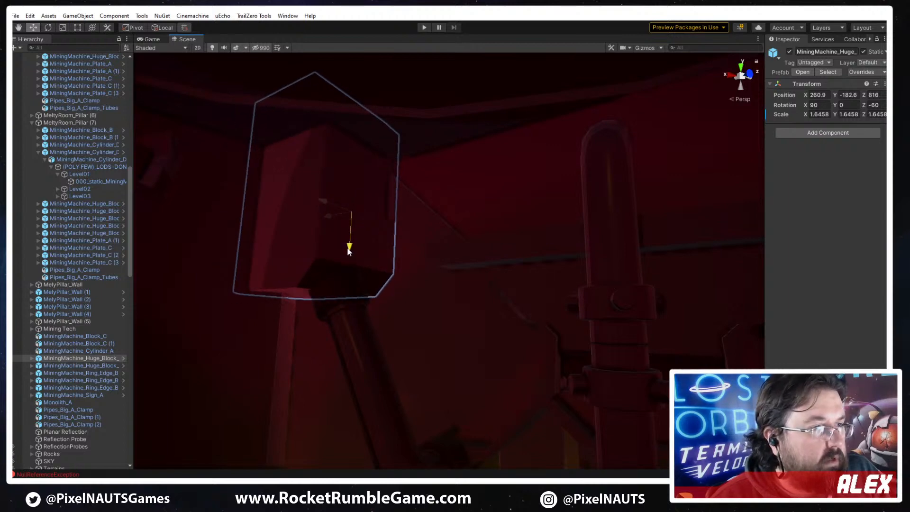
Enlarge the block to a uniform scale of about 2.02 and reposition it to about X 231.2, Y -210.5, Z 867.4
right_drag(388, 279, 434, 267)
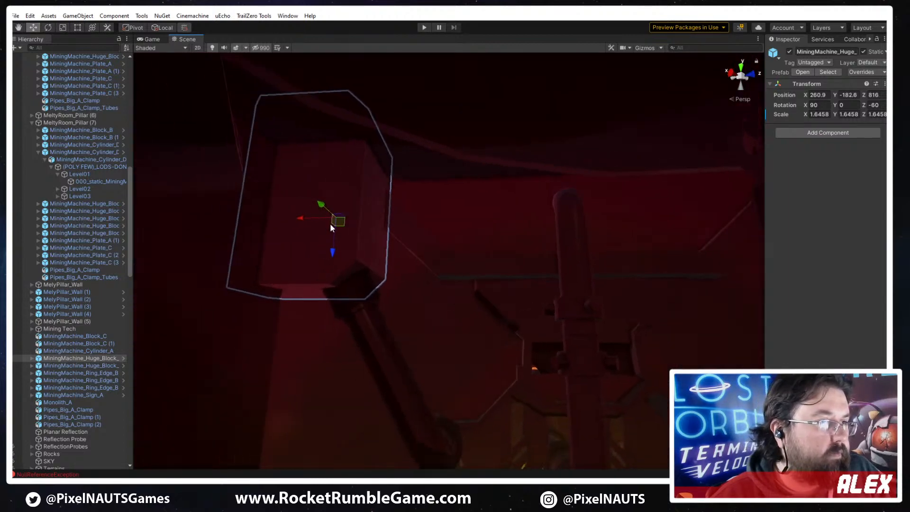
drag(304, 220, 339, 209)
key(r)
key(w)
drag(335, 250, 325, 207)
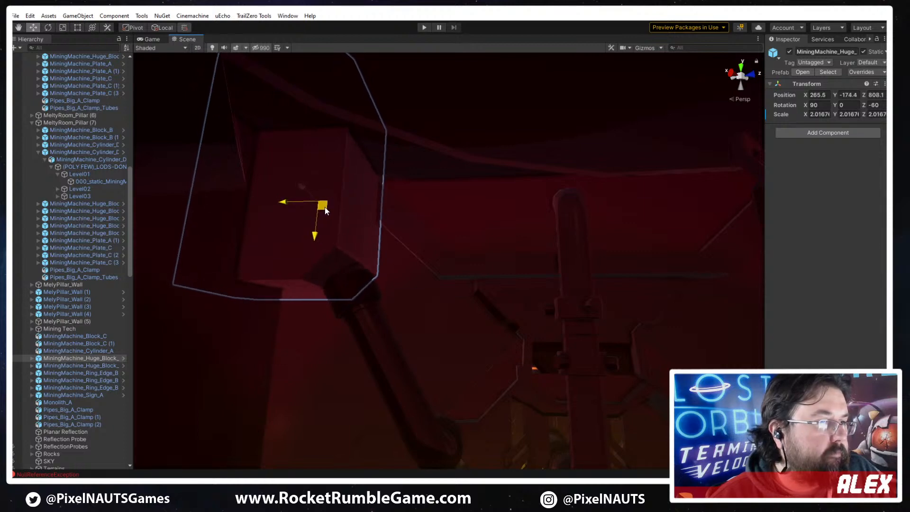
key(f)
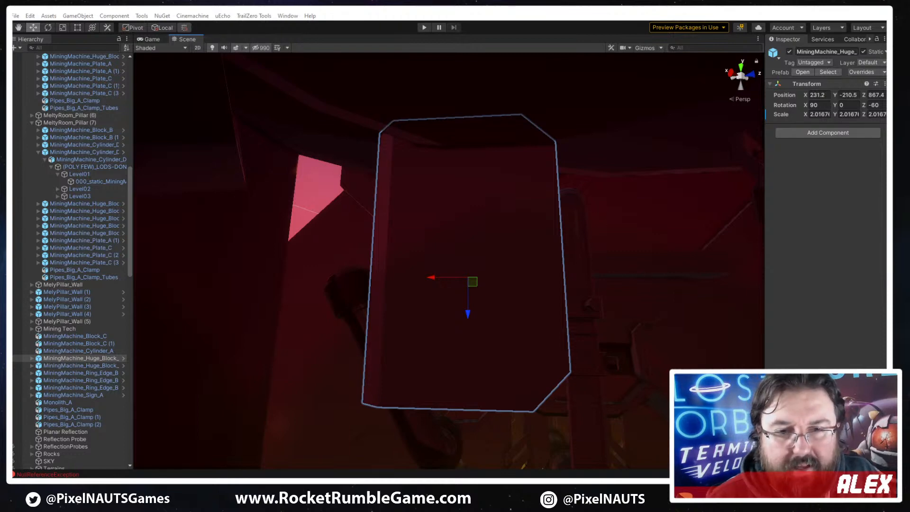
Switch to VLC media player, play 01_Opening.wav from the start, and return to Unity
key(alt+Tab)
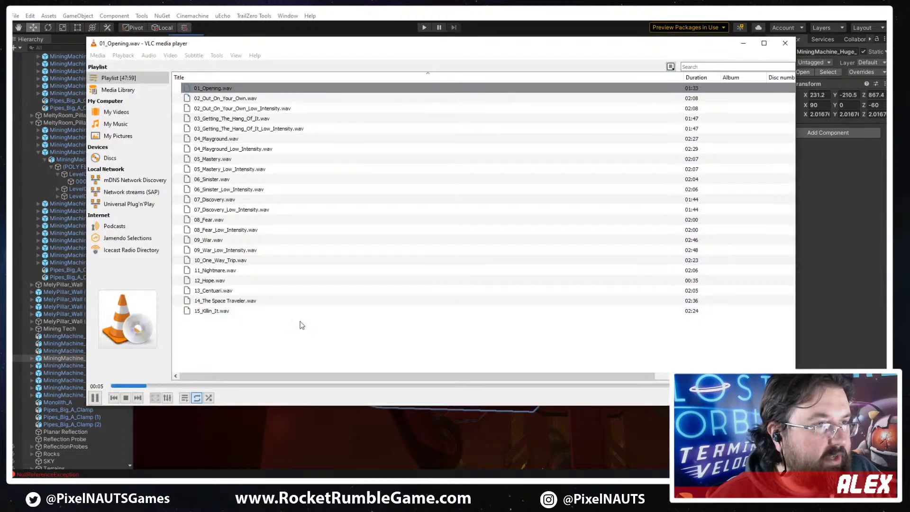
double_click(206, 90)
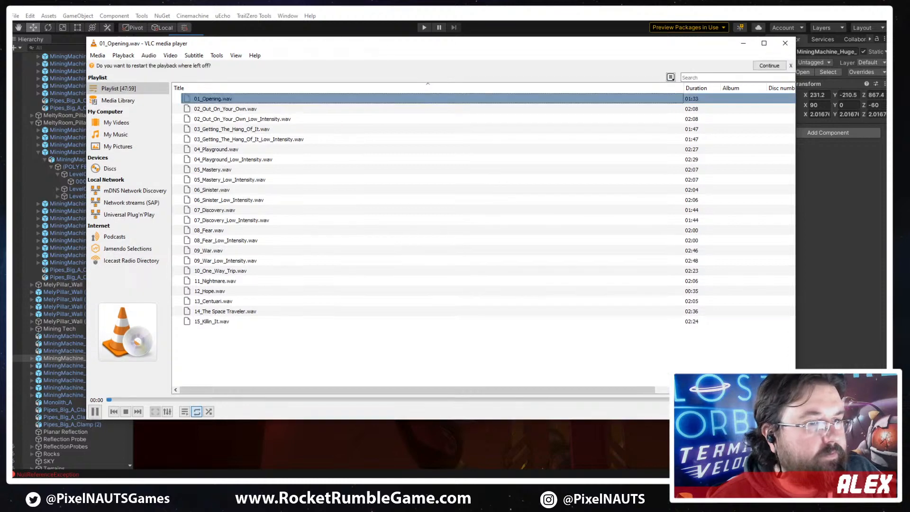
key(alt+Tab)
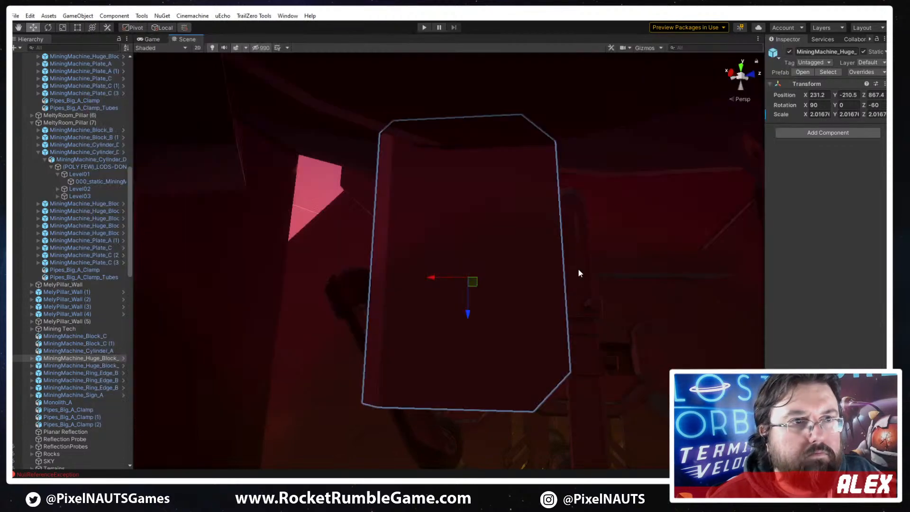
Rotate the block to X 150, Y -30, Z -90 and fit it over the pipe's upper end at about X 245.9, Y -182.4, Z 820
alt+drag(578, 270, 538, 290)
right_drag(539, 290, 585, 313)
drag(464, 227, 327, 229)
key(e)
drag(404, 244, 387, 305)
key(w)
drag(377, 224, 406, 172)
key(e)
key(w)
mouse_move(535, 237)
right_down()
mouse_move(559, 216)
mouse_move(563, 246)
mouse_move(541, 231)
right_up()
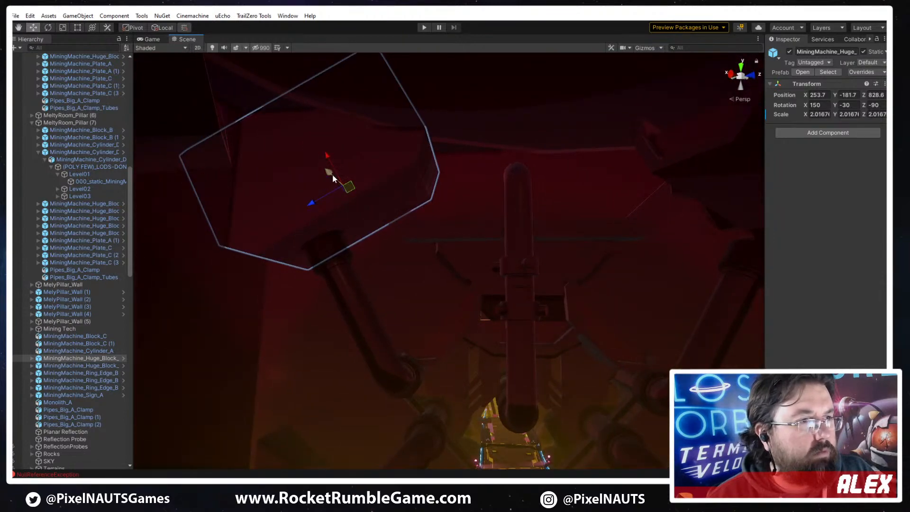
drag(332, 175, 355, 195)
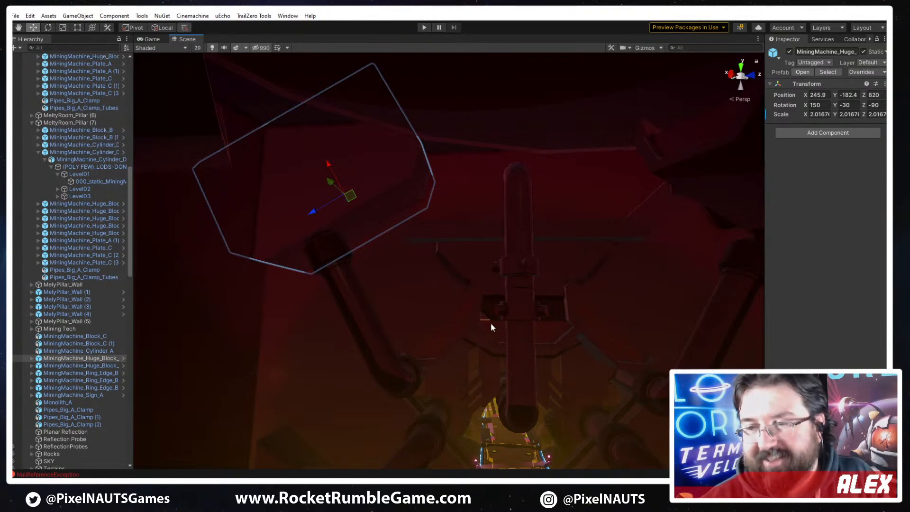
Duplicate the block, rotate the copy to X 210, and place it over the opposite pipe at about X 148, Y -183.1, Z 974
right_drag(363, 237, 370, 235)
key(s)
key(ctrl+d)
drag(333, 198, 462, 229)
key(e)
key(w)
drag(526, 208, 672, 186)
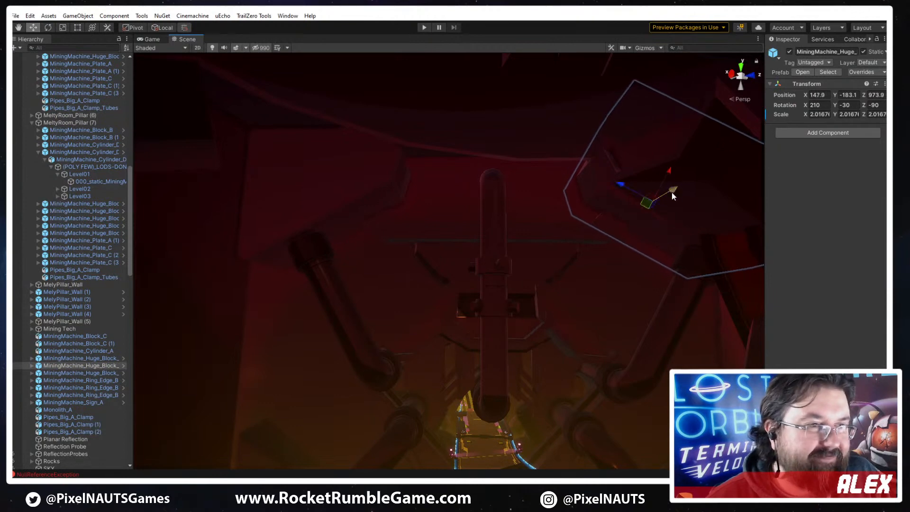
Deactivate the MeltyRoom_Pillar (7) group
right_drag(631, 262, 587, 23)
right_drag(572, 304, 469, 38)
right_drag(538, 297, 396, 285)
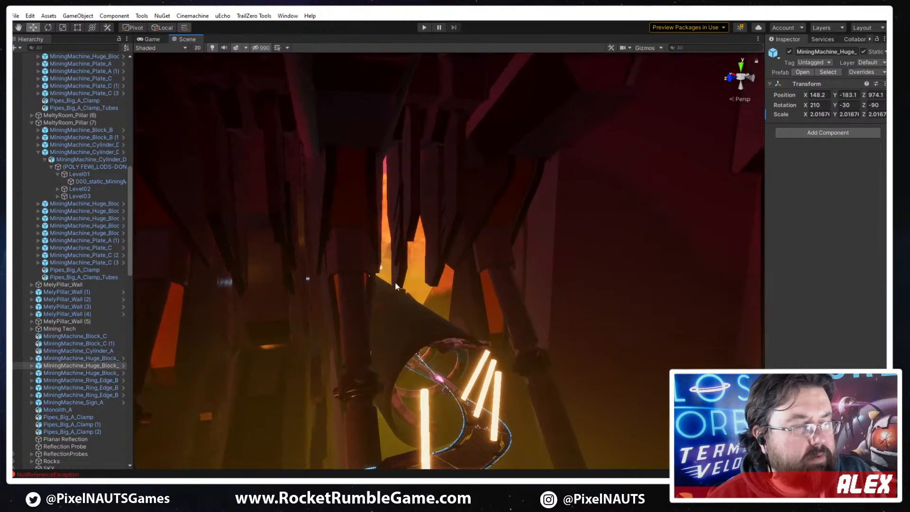
click(514, 171)
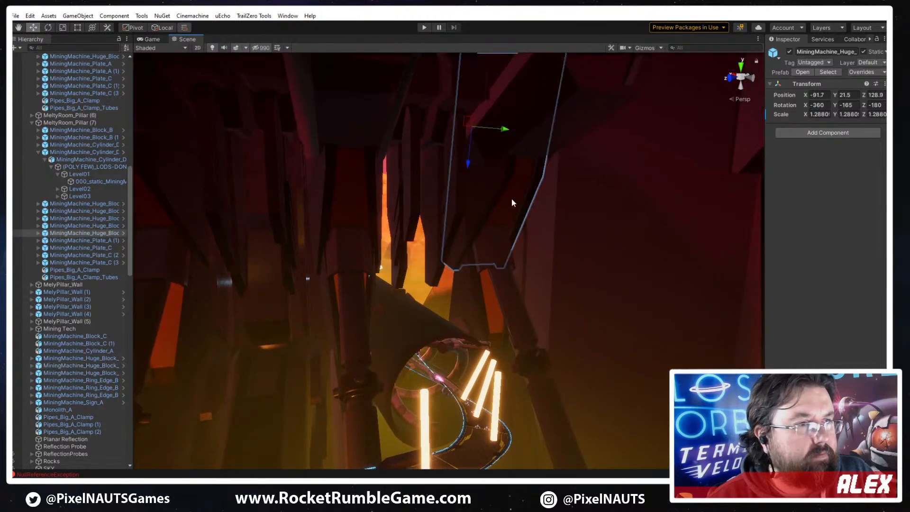
click(59, 123)
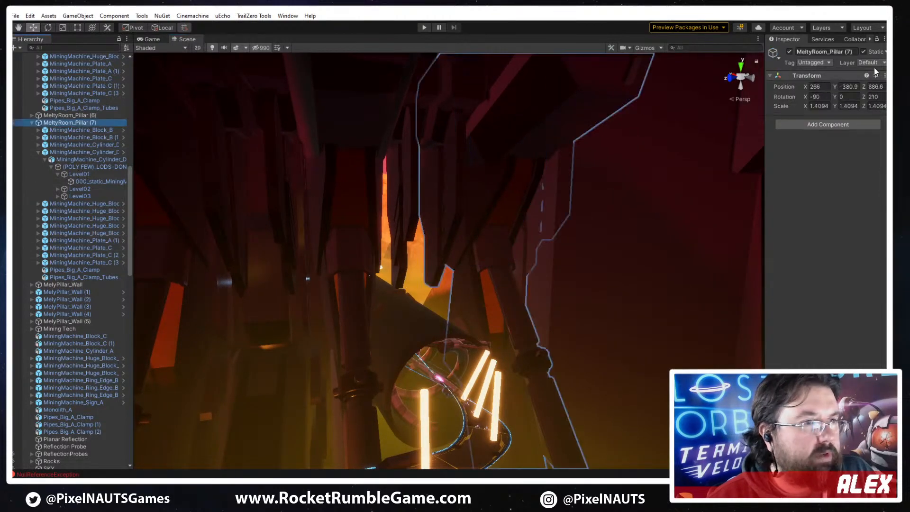
click(790, 52)
Deactivate the MeltyRoom_Pillar (5) group standing beside the wall pipes
right_drag(691, 147, 495, 170)
click(494, 169)
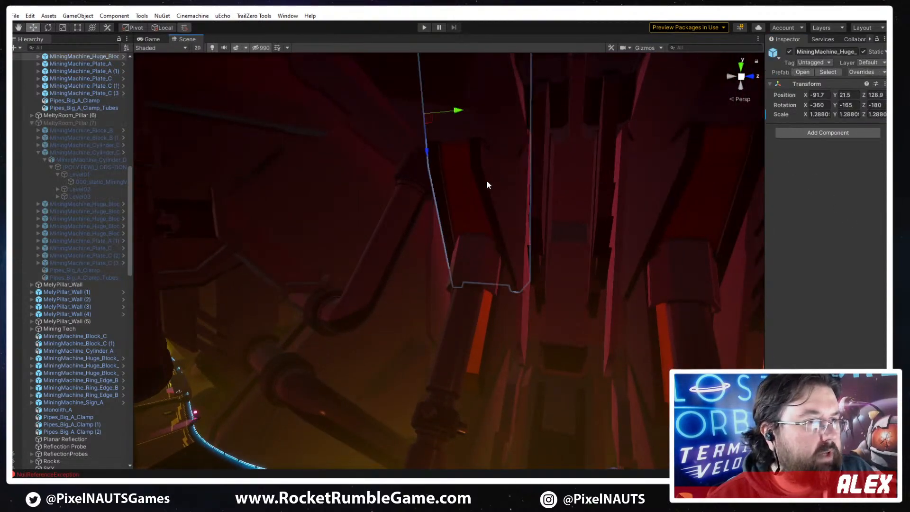
scroll(51, 154, up, 5)
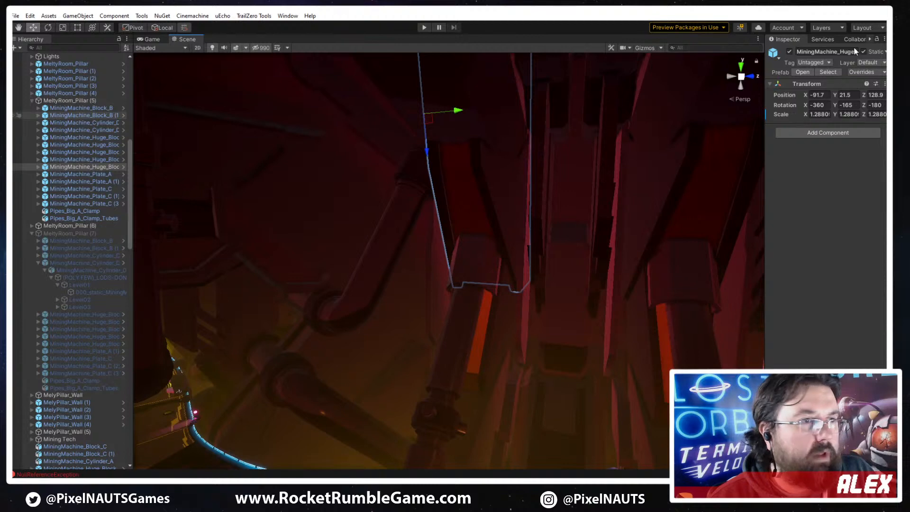
click(82, 71)
click(71, 101)
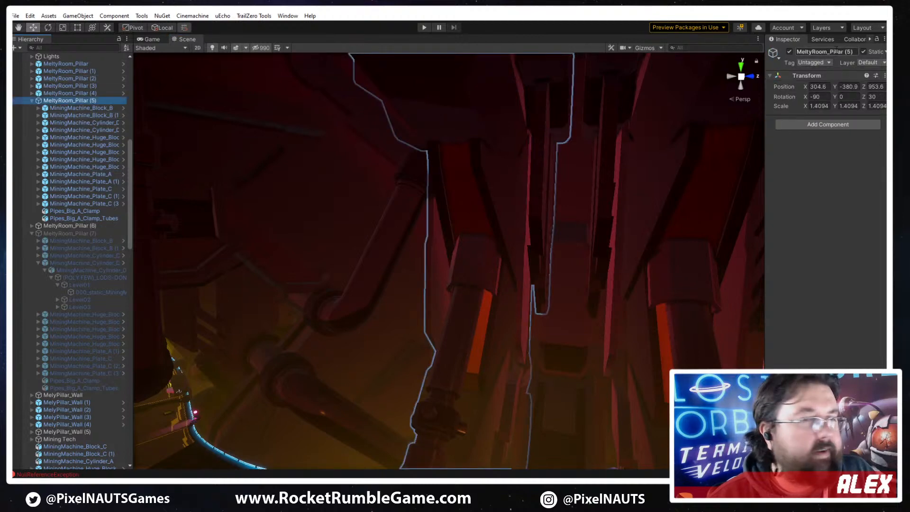
click(789, 52)
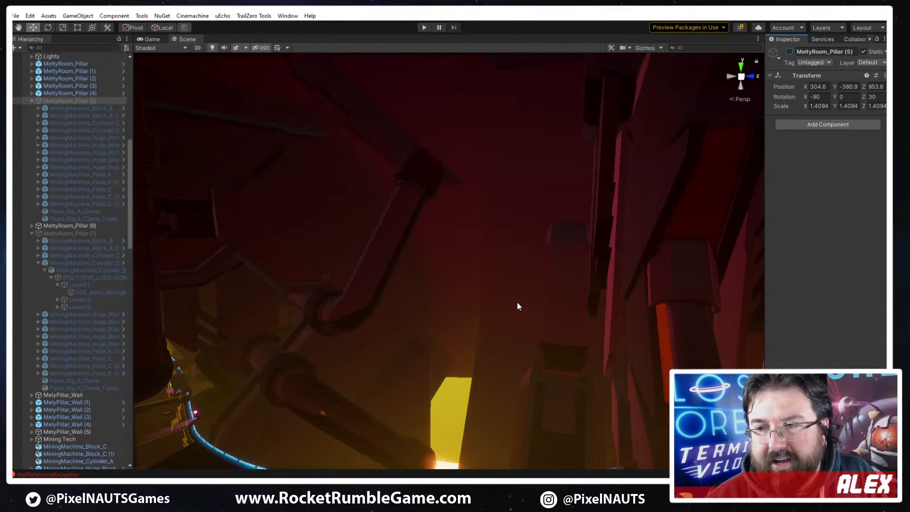
Nudge the block over the opposite pipe's upper end to about X 149, Y -183.1, Z 974.6
right_drag(428, 293, 303, 227)
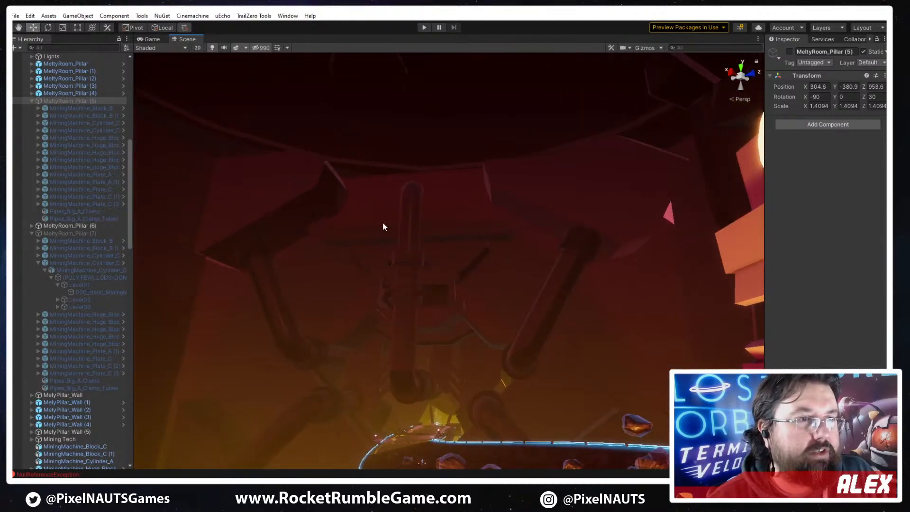
click(529, 154)
drag(580, 183, 572, 183)
Examine the first pipe's block and its surroundings in Wireframe mode, and return the scene to Shaded
right_drag(573, 184, 354, 130)
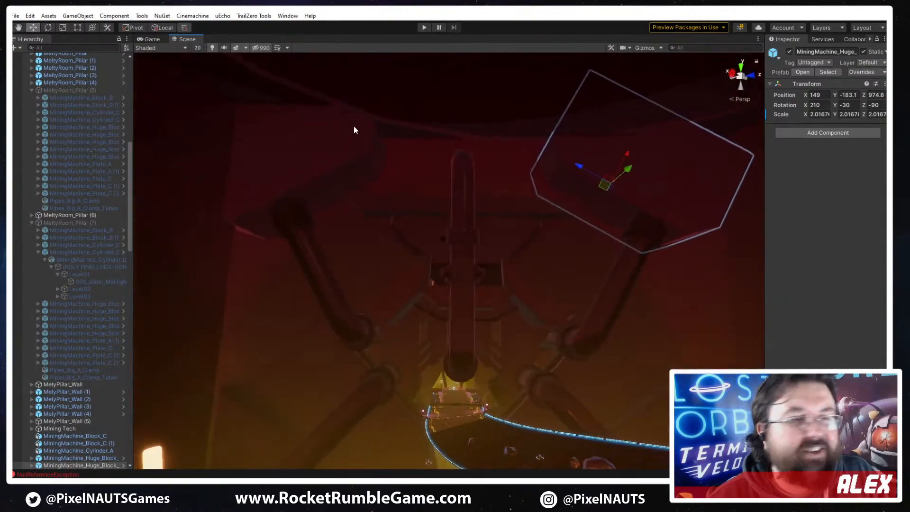
click(332, 179)
right_drag(385, 197, 250, 120)
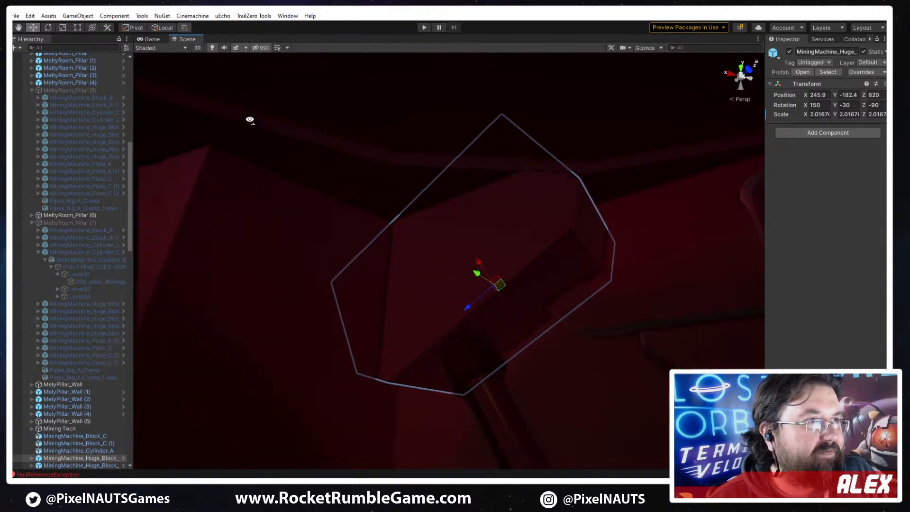
click(169, 47)
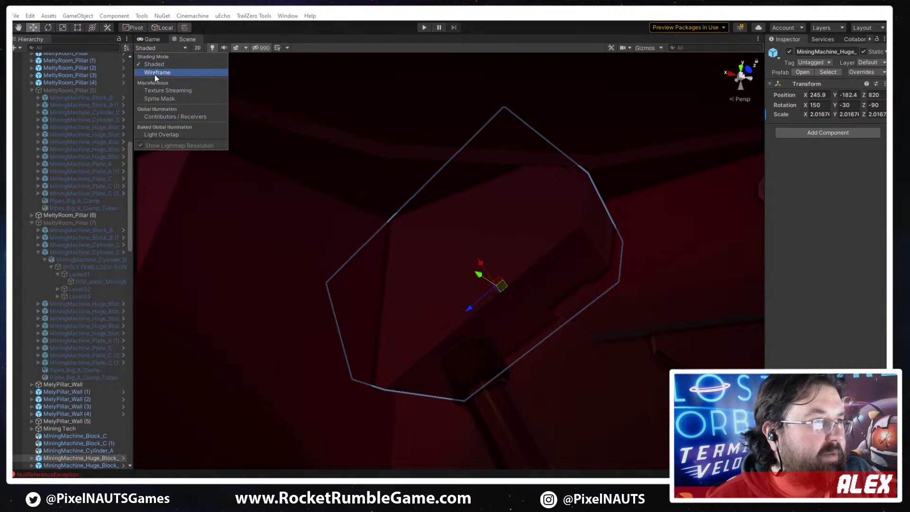
click(154, 74)
mouse_move(541, 266)
right_down()
mouse_move(563, 274)
mouse_move(552, 258)
mouse_move(498, 260)
mouse_move(645, 235)
right_up()
right_drag(605, 309, 557, 252)
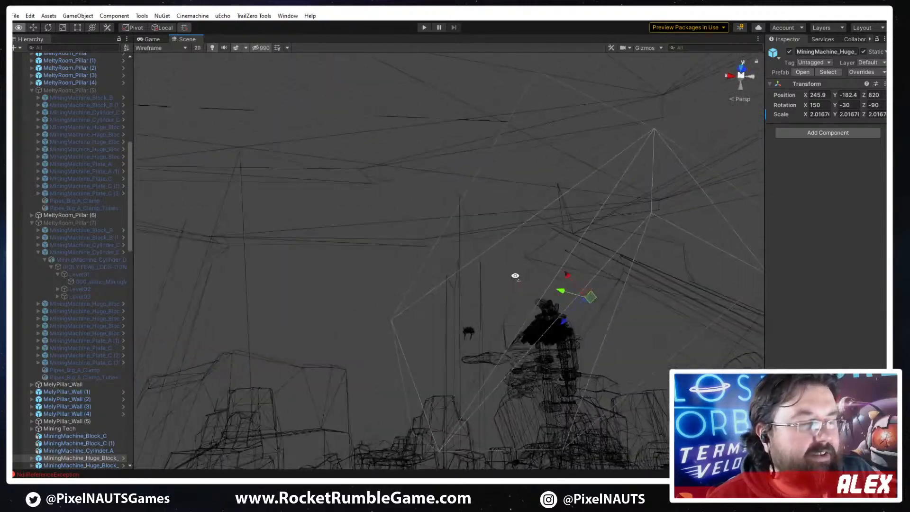
right_drag(504, 288, 261, 110)
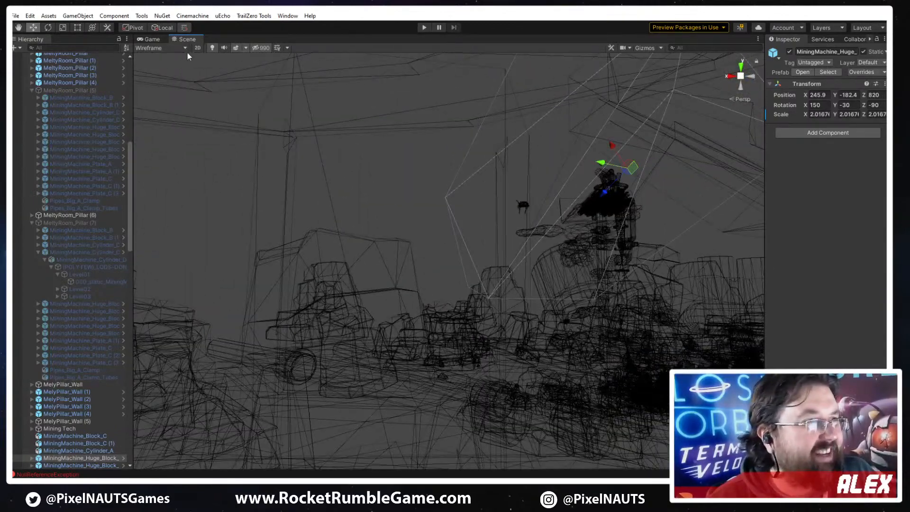
click(161, 63)
Switch the handles to Center, duplicate the 5.76-scale huge block near the tunnel, and rotate the copy to Z 15
right_drag(253, 198, 529, 316)
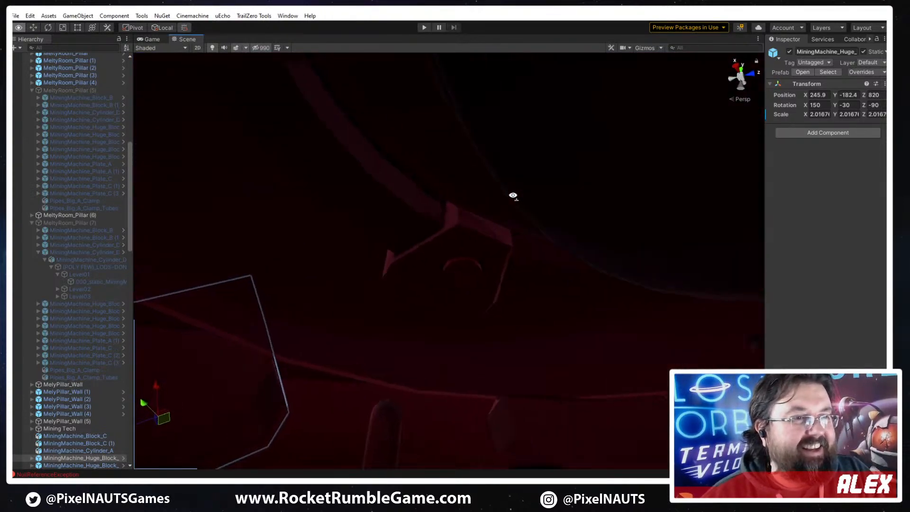
mouse_move(513, 195)
right_down()
mouse_move(589, 276)
mouse_move(569, 370)
mouse_move(654, 274)
mouse_move(603, 345)
mouse_move(378, 325)
mouse_move(435, 374)
mouse_move(361, 308)
mouse_move(350, 315)
mouse_move(358, 374)
mouse_move(249, 191)
right_up()
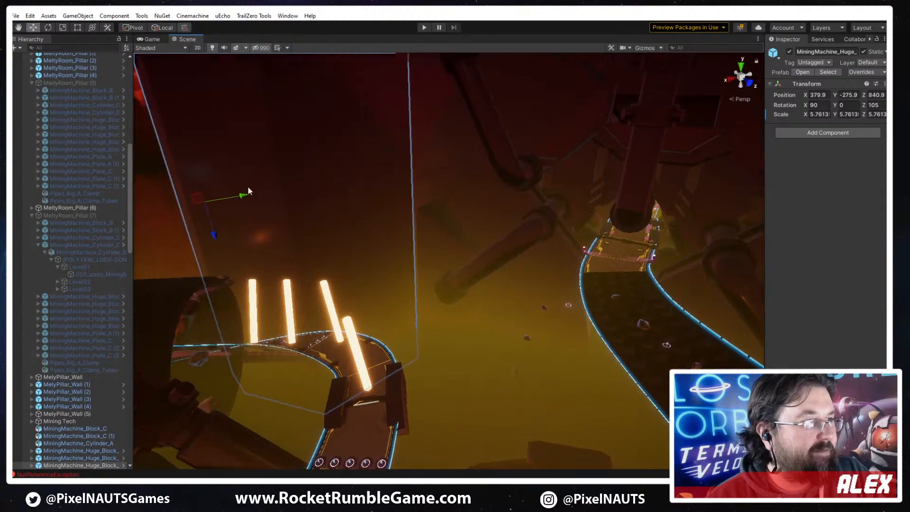
right_drag(368, 242, 242, 128)
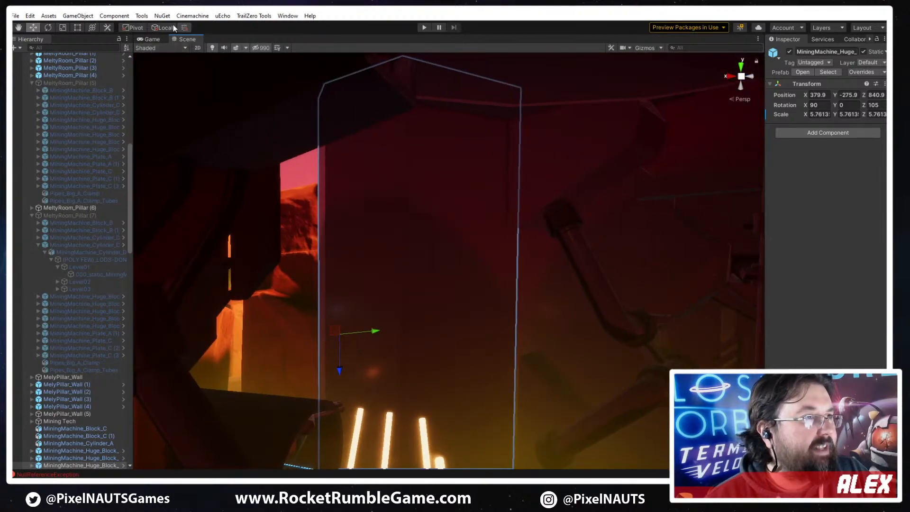
right_drag(344, 236, 400, 323)
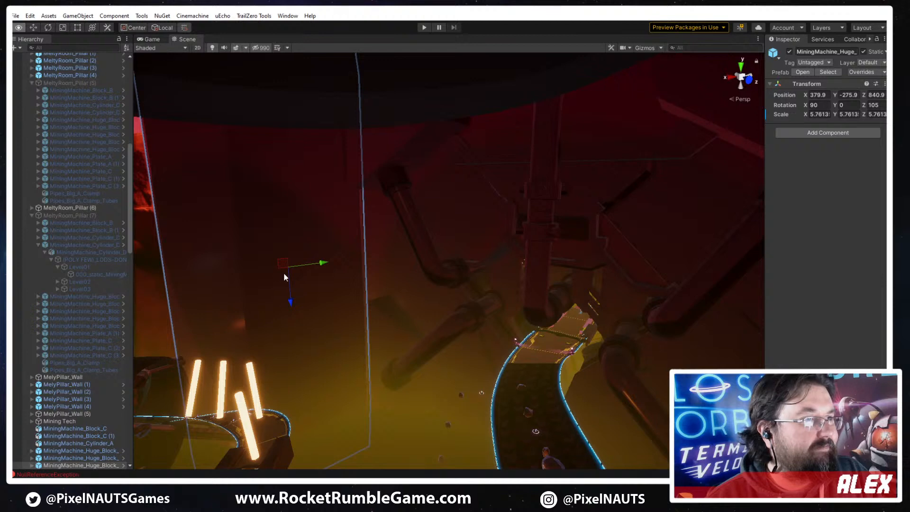
drag(268, 271, 352, 327)
Move the copied huge block across the room to about X 180.3, Y -275.9, Z 988.6, outside the opposite wall pipe
key(w)
drag(439, 301, 719, 296)
drag(764, 328, 772, 328)
right_drag(602, 332, 616, 307)
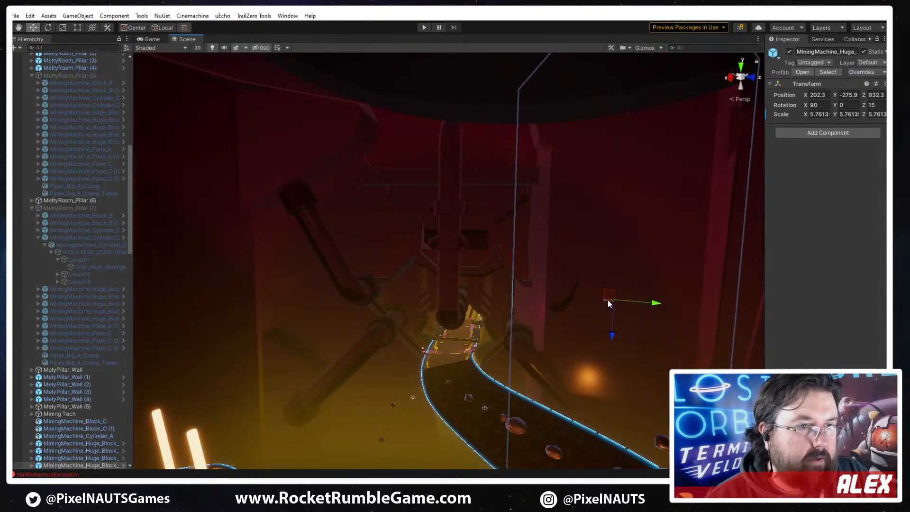
drag(608, 300, 732, 312)
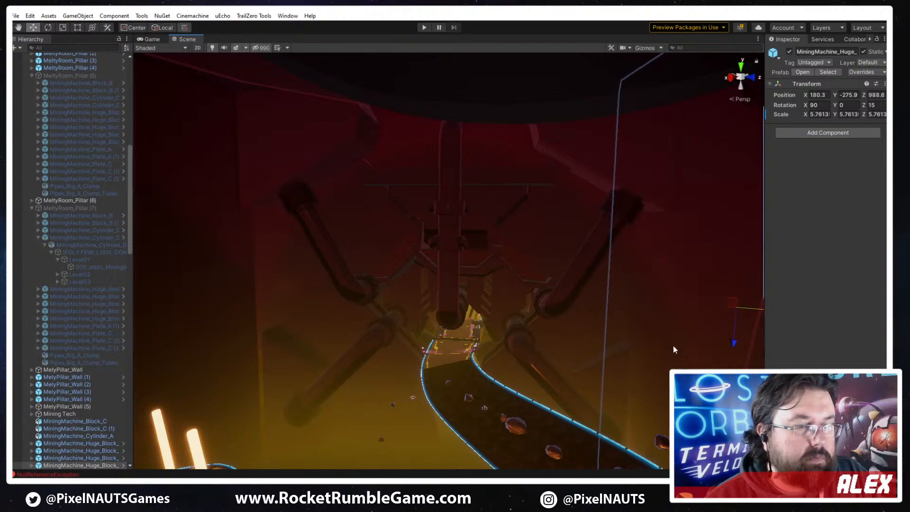
Examine the wall pipes, the new block and the pillars from along the track
right_drag(673, 345, 793, 274)
right_drag(788, 348, 645, 288)
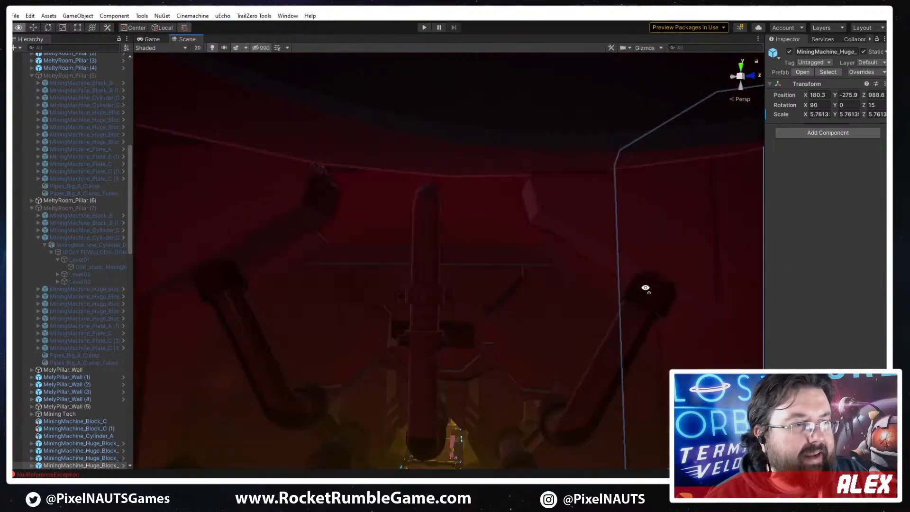
right_drag(578, 307, 645, 356)
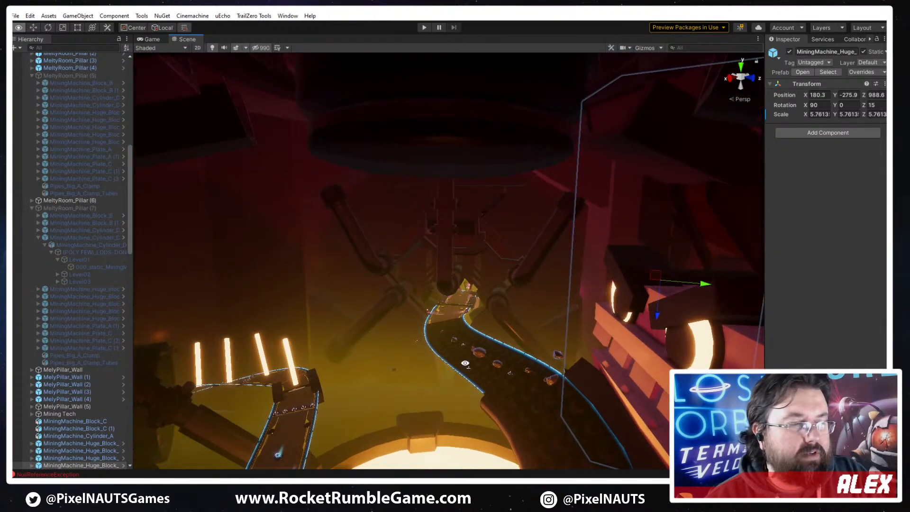
right_drag(464, 363, 258, 407)
click(476, 348)
right_drag(853, 407, 719, 294)
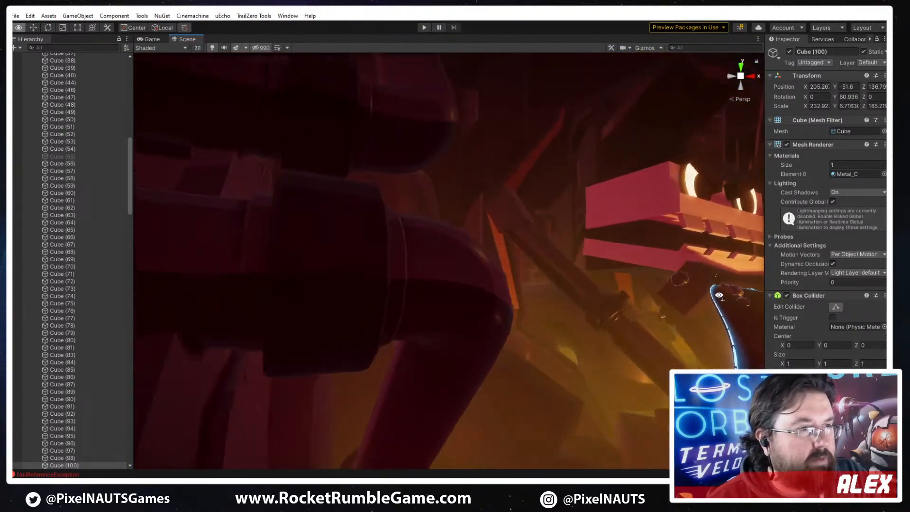
right_drag(426, 251, 699, 262)
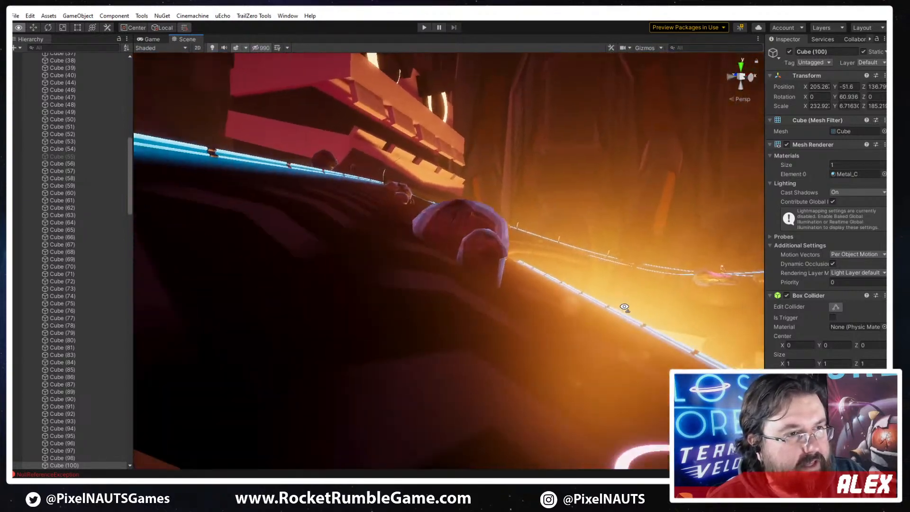
right_drag(624, 307, 592, 284)
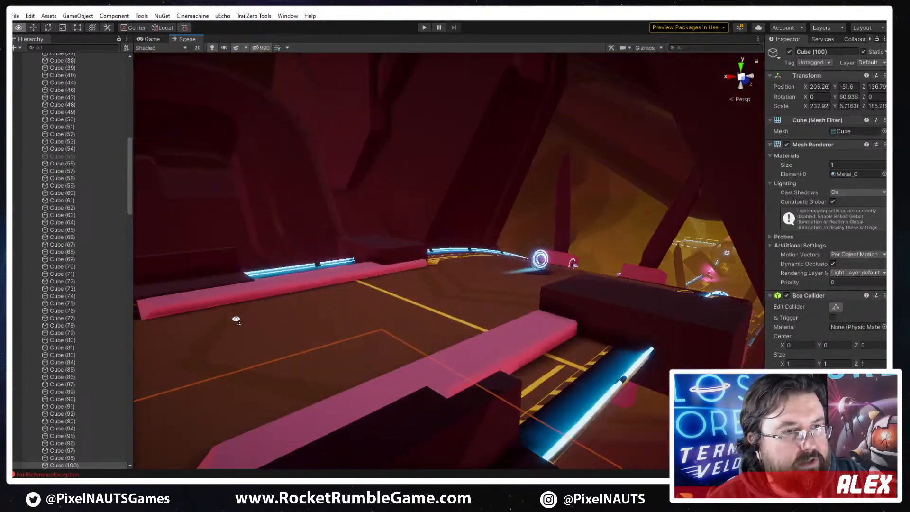
right_drag(236, 319, 780, 360)
right_drag(532, 263, 529, 204)
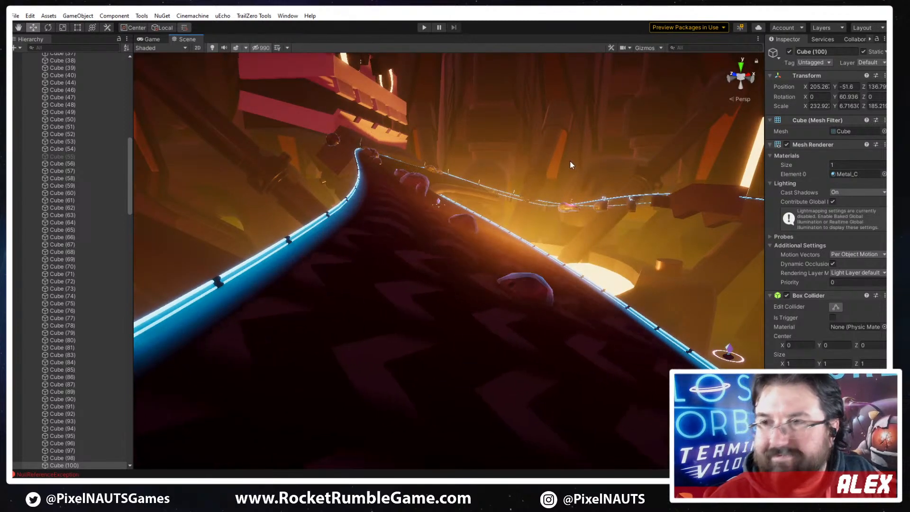
right_drag(338, 123, 780, 127)
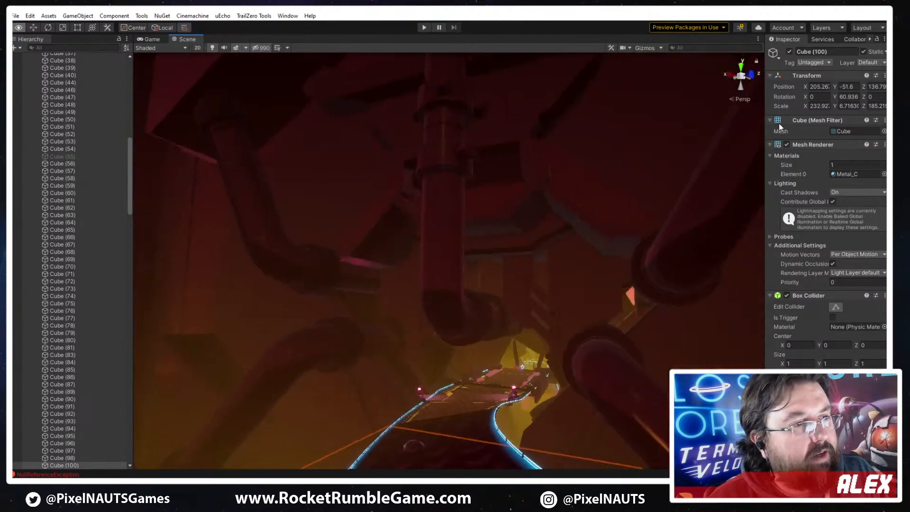
right_drag(815, 52, 623, 225)
Deactivate the MeltyRoom_Pillar (6) group
right_drag(549, 232, 496, 177)
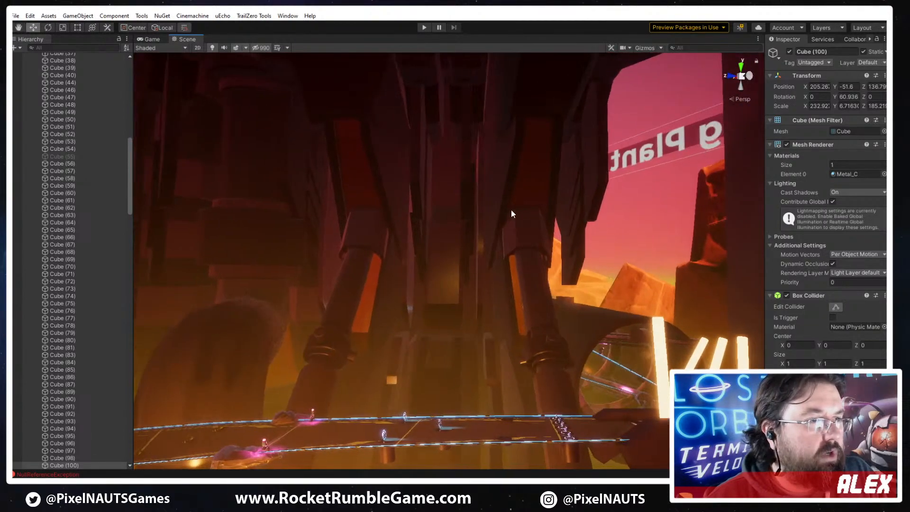
click(511, 210)
right_drag(472, 287, 565, 258)
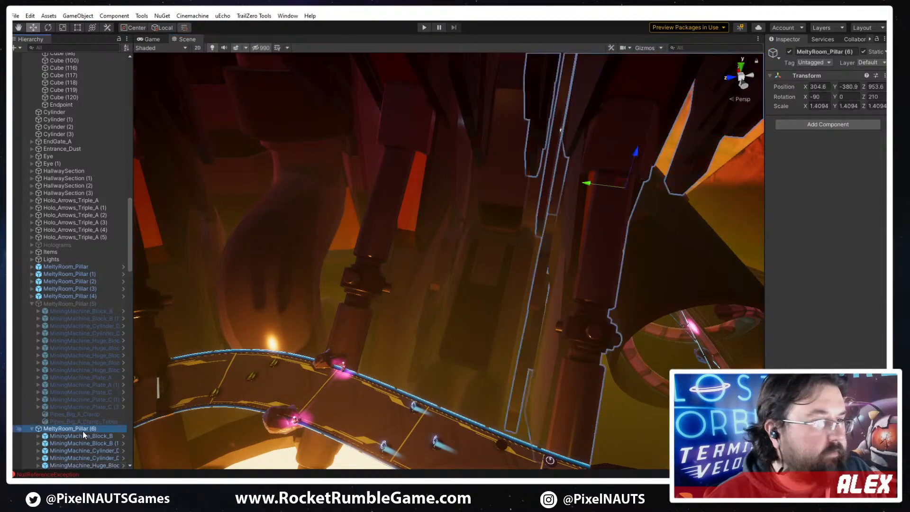
click(789, 53)
Duplicate MeltyRoom_Pillar (1), switch the handles to Pivot, and rotate the copy to Z 255
right_drag(576, 246, 488, 295)
click(527, 194)
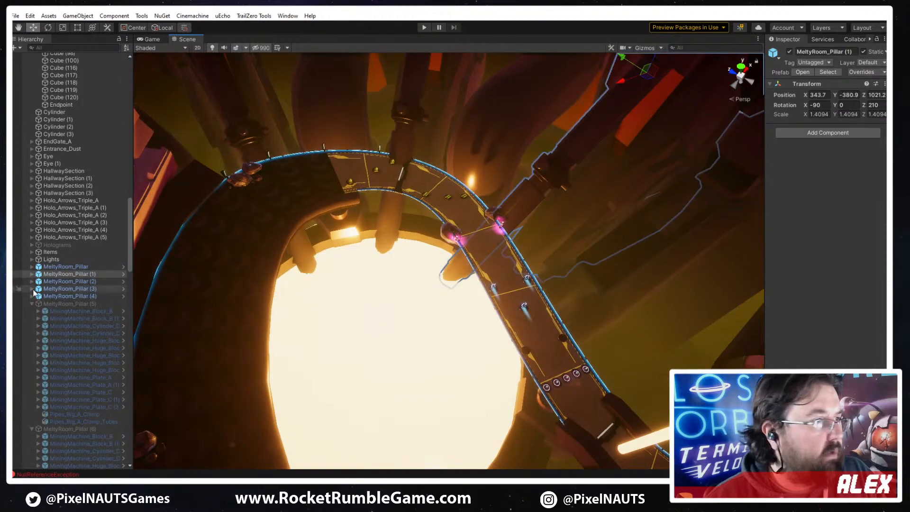
click(135, 28)
right_drag(338, 342, 372, 391)
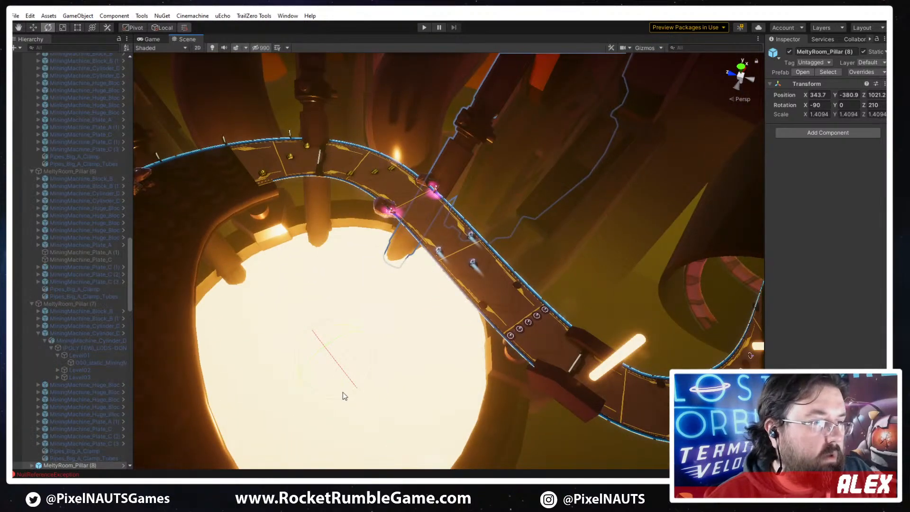
drag(344, 392, 302, 400)
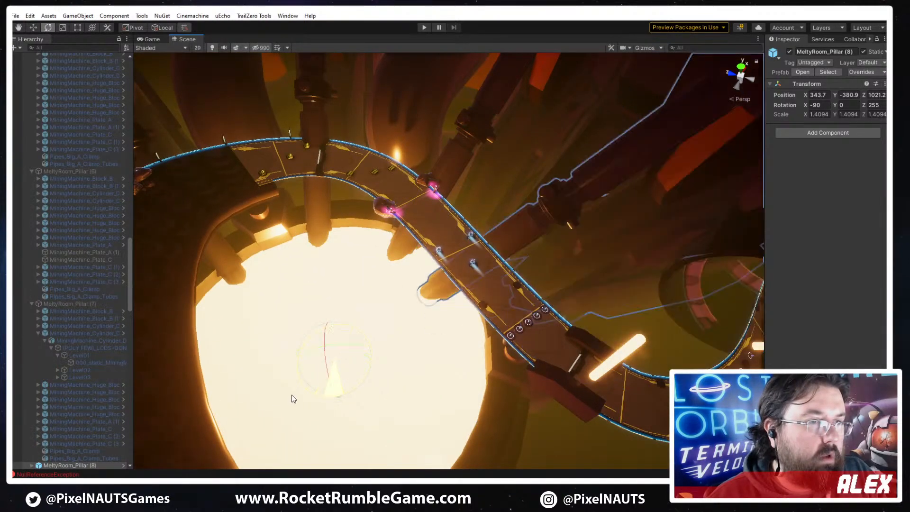
Examine the rotated pillar copy and the surrounding walls from along the track
right_drag(382, 308, 199, 334)
right_drag(71, 334, 566, 304)
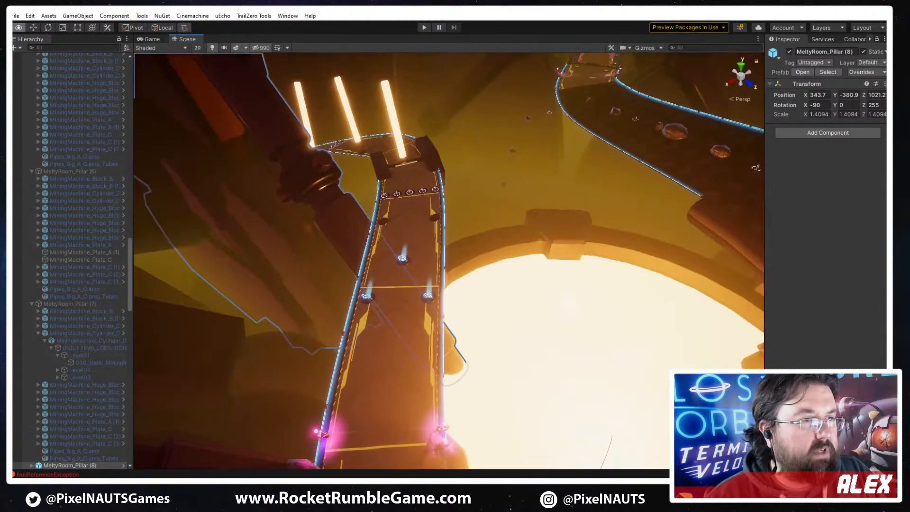
right_drag(877, 313, 644, 275)
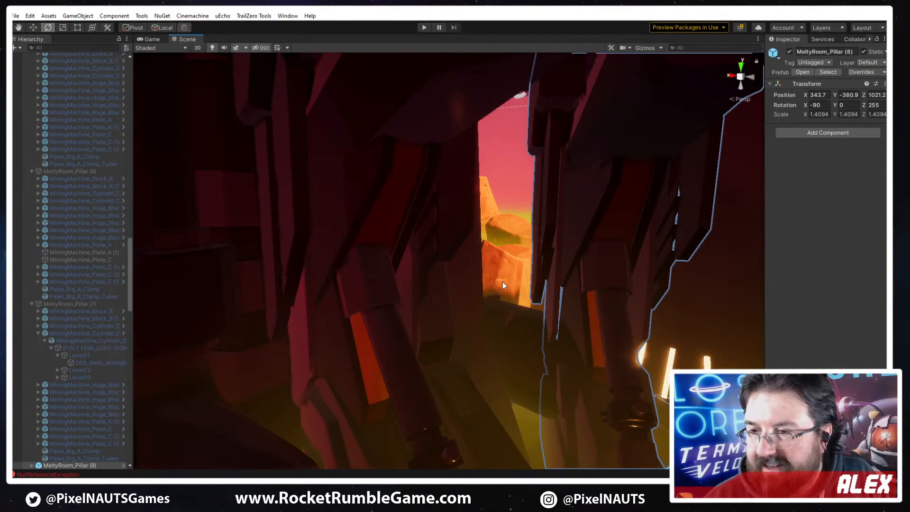
right_drag(470, 282, 50, 201)
right_drag(255, 323, 136, 416)
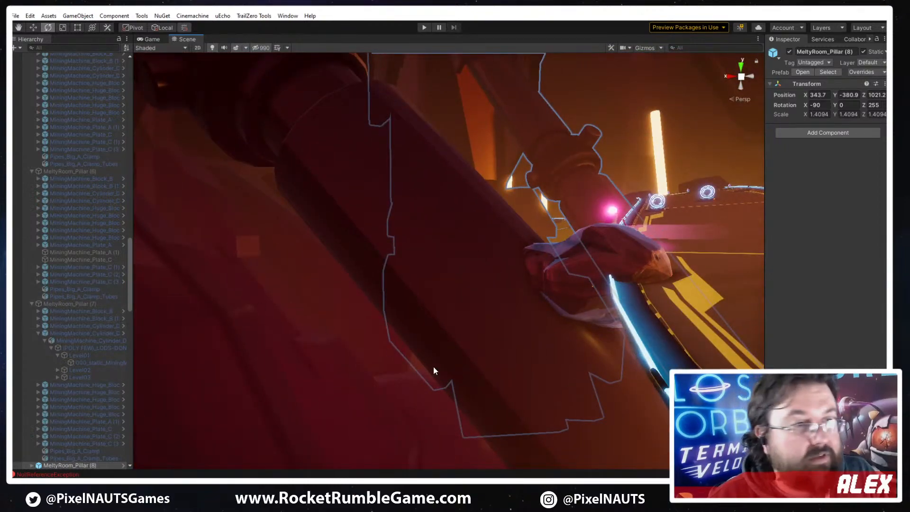
right_drag(433, 367, 537, 251)
right_drag(471, 274, 502, 284)
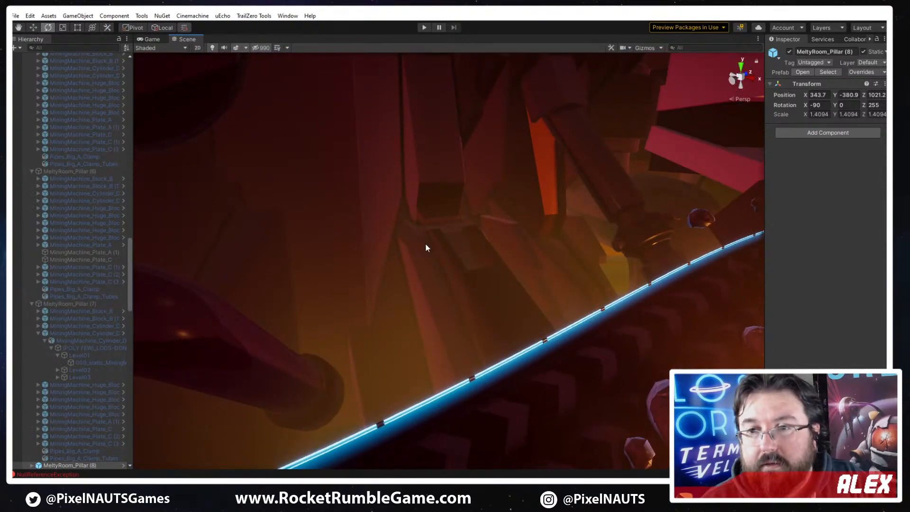
Examine the MeltyRoom_Pillar (8) copy and its fit around the track curve and the tunnel pipe interior
right_drag(462, 259, 300, 180)
right_drag(186, 201, 743, 280)
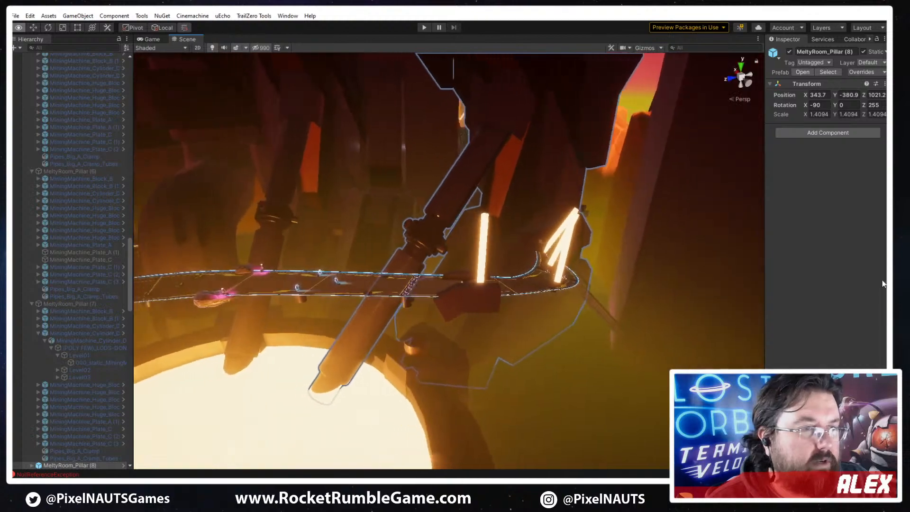
right_drag(147, 308, 877, 298)
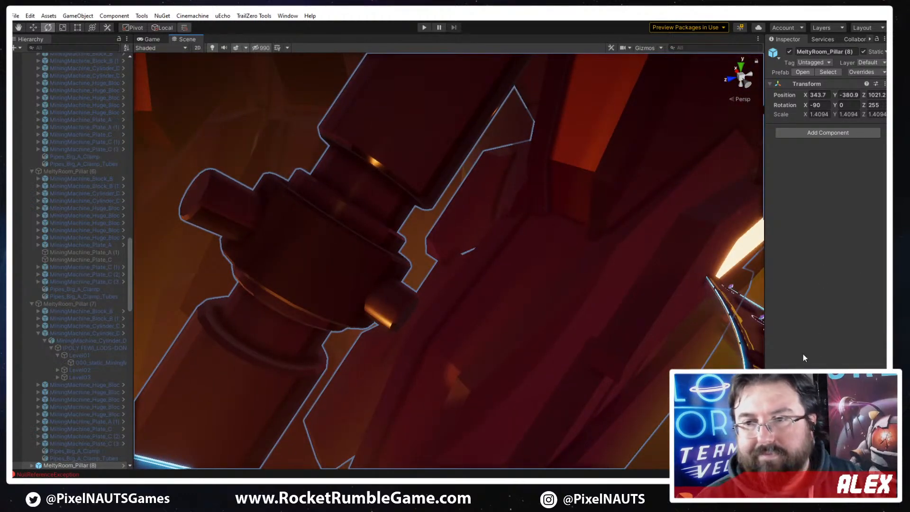
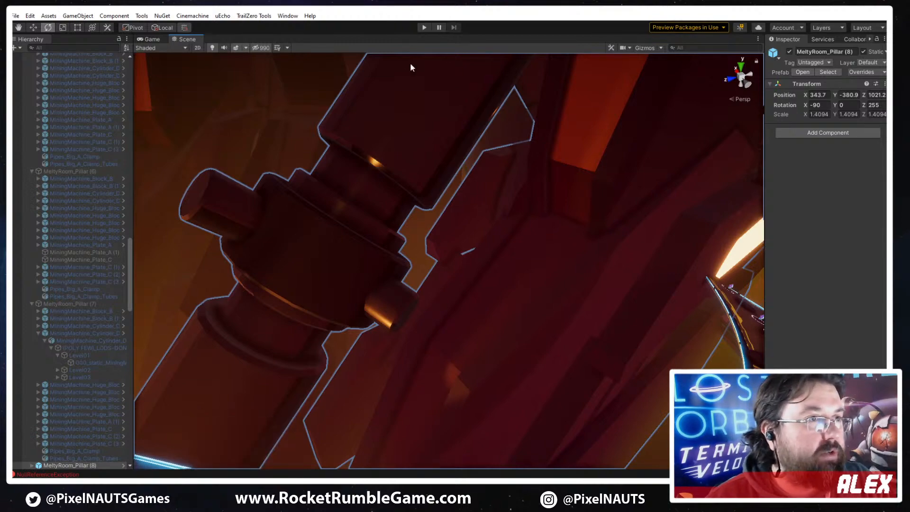
right_drag(411, 65, 563, 167)
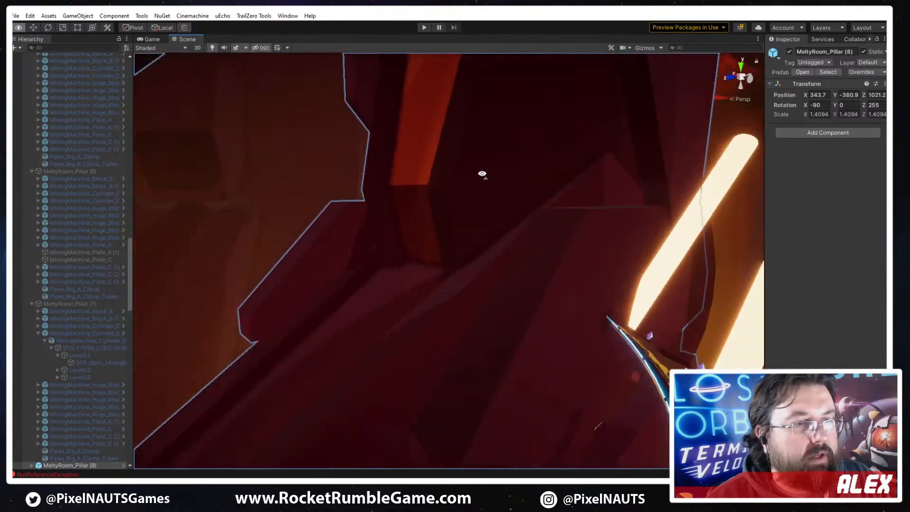
right_drag(482, 175, 378, 220)
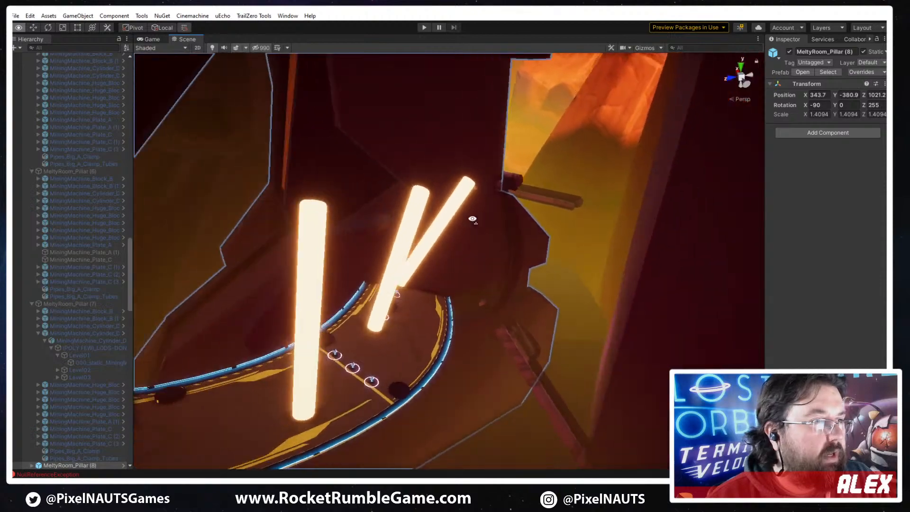
right_drag(472, 219, 494, 222)
right_drag(503, 269, 384, 218)
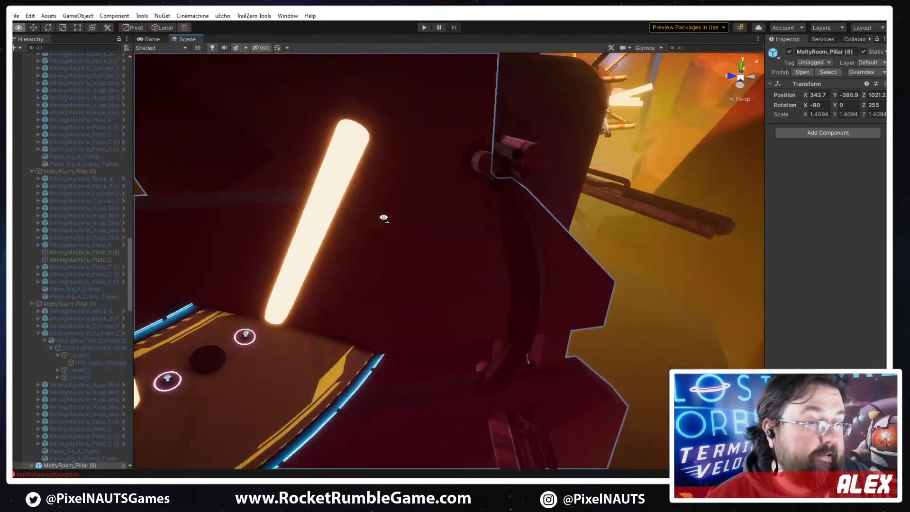
right_drag(360, 157, 440, 158)
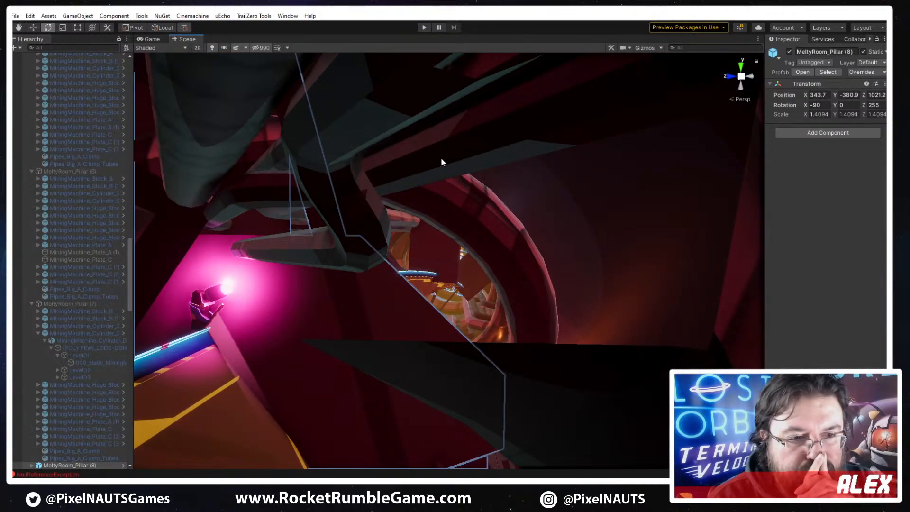
right_drag(579, 223, 545, 154)
right_drag(568, 302, 607, 278)
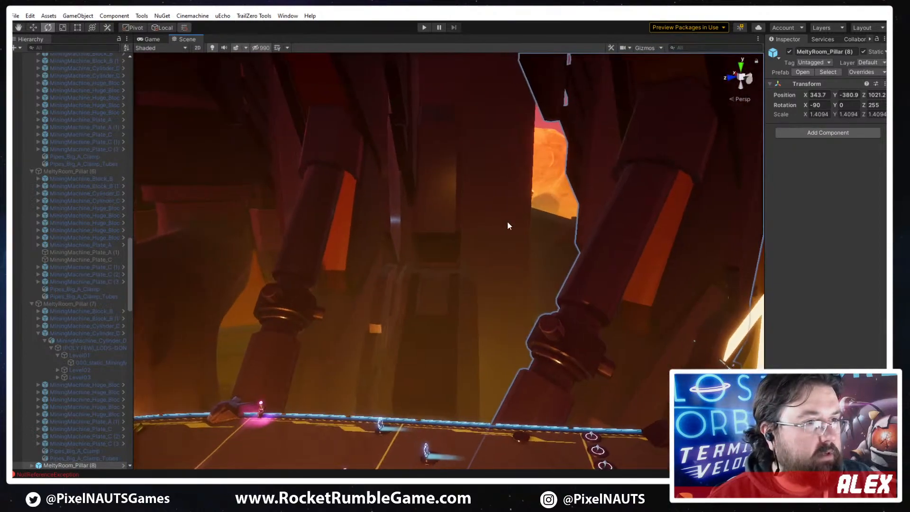
Inspect the wall behind the pillars by selecting its Endpoint (3) block and the MelyPillar_Wall (4) group
click(508, 223)
mouse_move(536, 297)
right_down()
mouse_move(530, 231)
mouse_move(533, 282)
right_up()
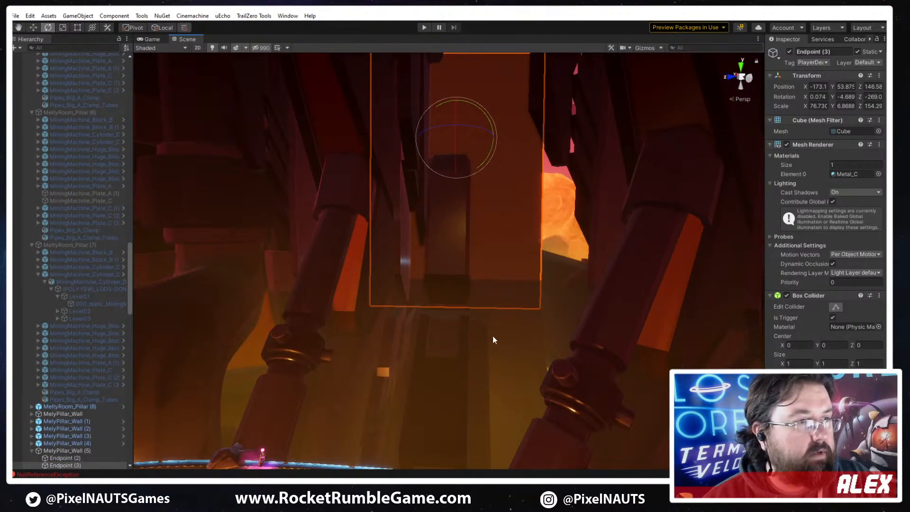
right_drag(493, 340, 439, 263)
click(428, 264)
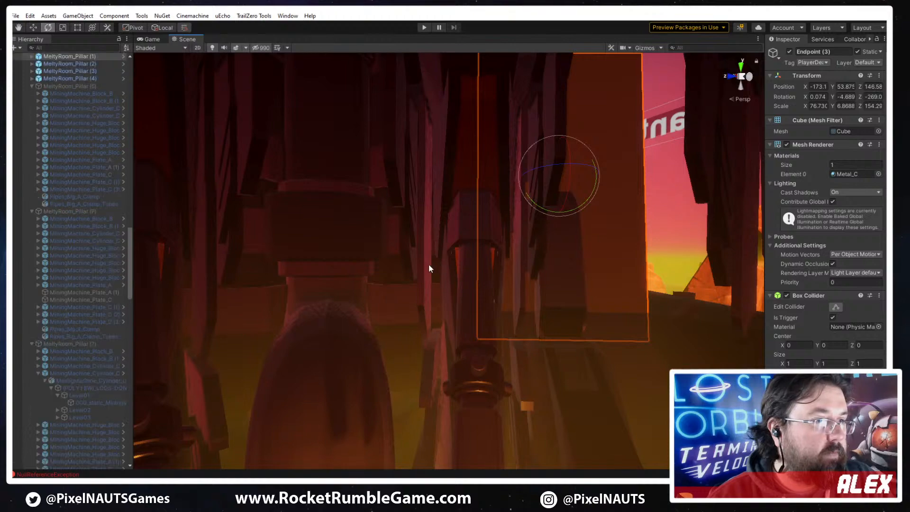
right_drag(516, 286, 502, 329)
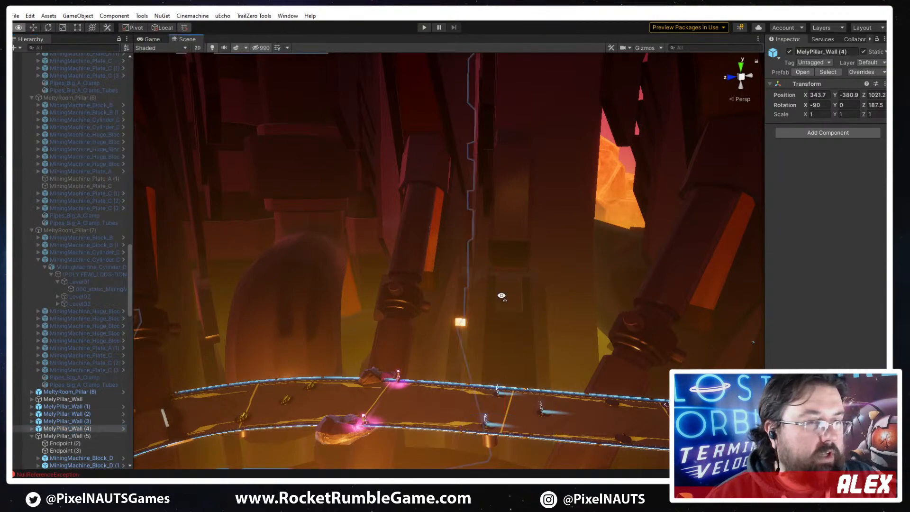
Try to shift the two MiningMachine_Ring_Edge halves of the tunnel pipe sideways, away from the pillar copy
right_drag(502, 295, 425, 266)
key(w)
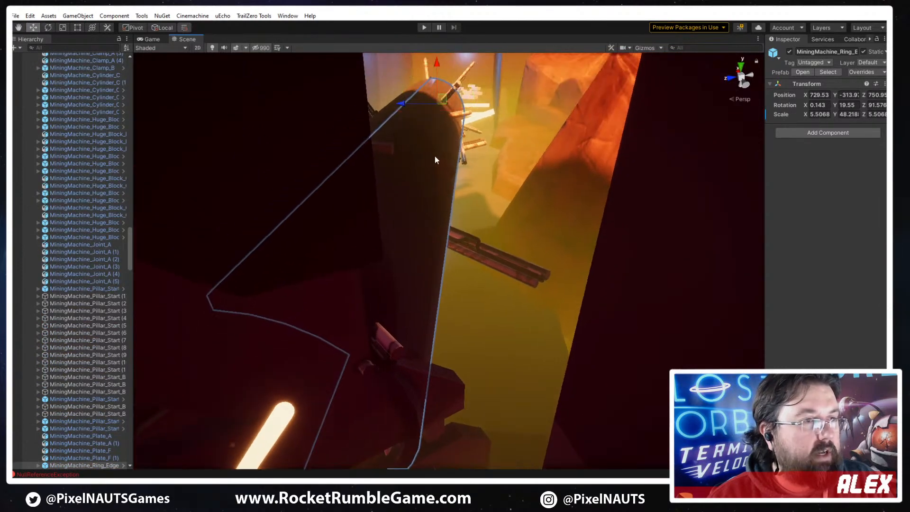
drag(406, 102, 448, 108)
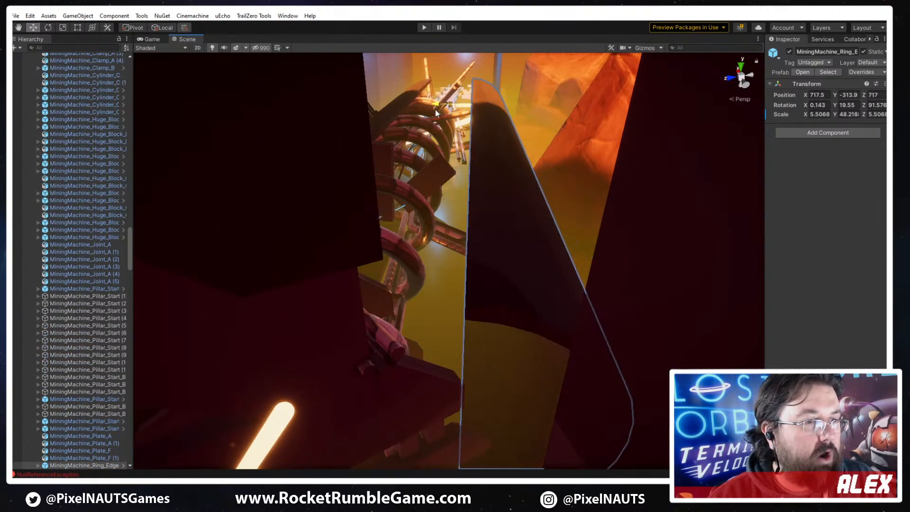
key(ctrl+z)
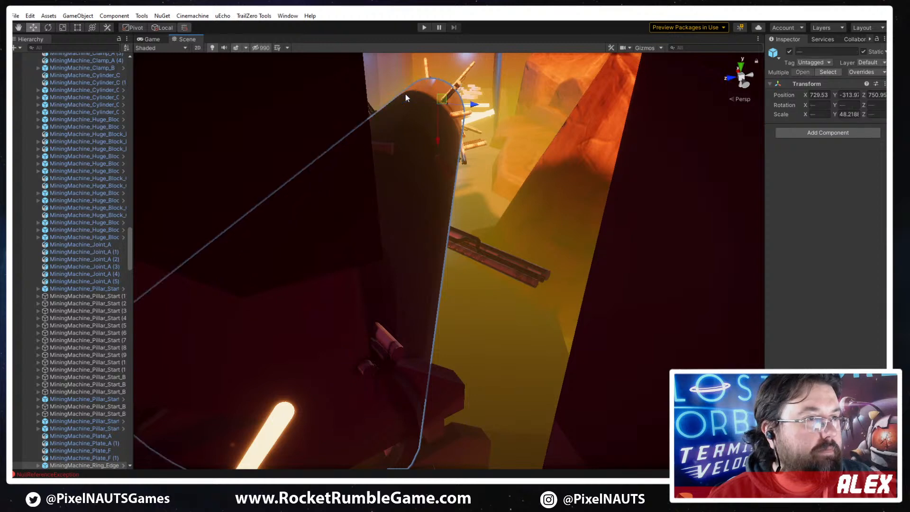
key(ctrl+z)
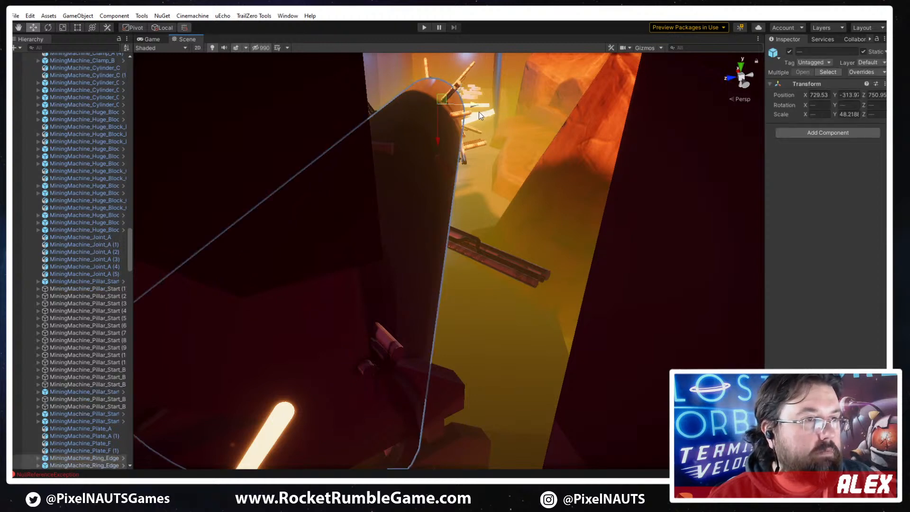
drag(468, 108, 507, 113)
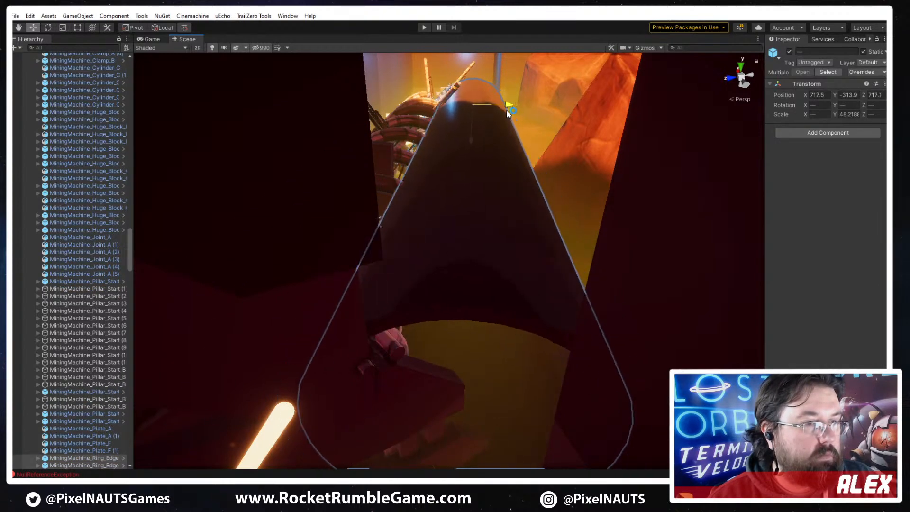
middle_drag(512, 257, 521, 251)
right_drag(521, 251, 545, 246)
middle_drag(544, 246, 531, 262)
Delete the MeltyRoom_Pillar (8) copy that overlaps the tunnel pipe
right_drag(531, 262, 518, 348)
key(s)
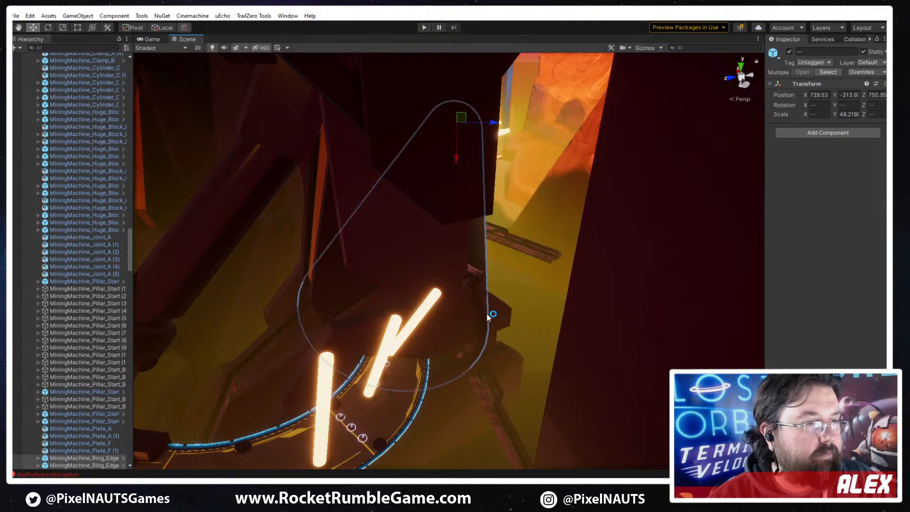
click(397, 271)
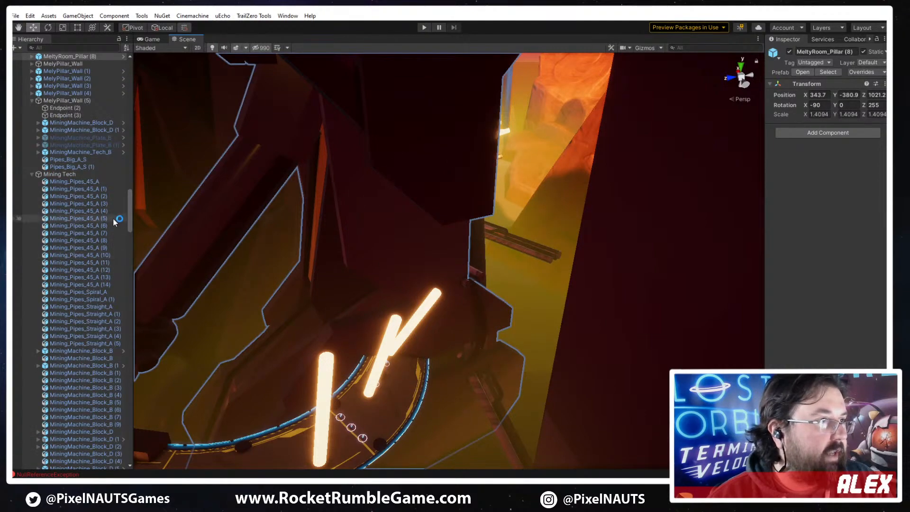
right_drag(459, 339, 441, 327)
key(Delete)
Try a duplicate of the huge wall block beside the tunnel, rotated to Z 210 and moved across the track to about X 372.4, Z 1002
right_drag(516, 366, 665, 396)
click(542, 276)
right_drag(554, 338, 499, 386)
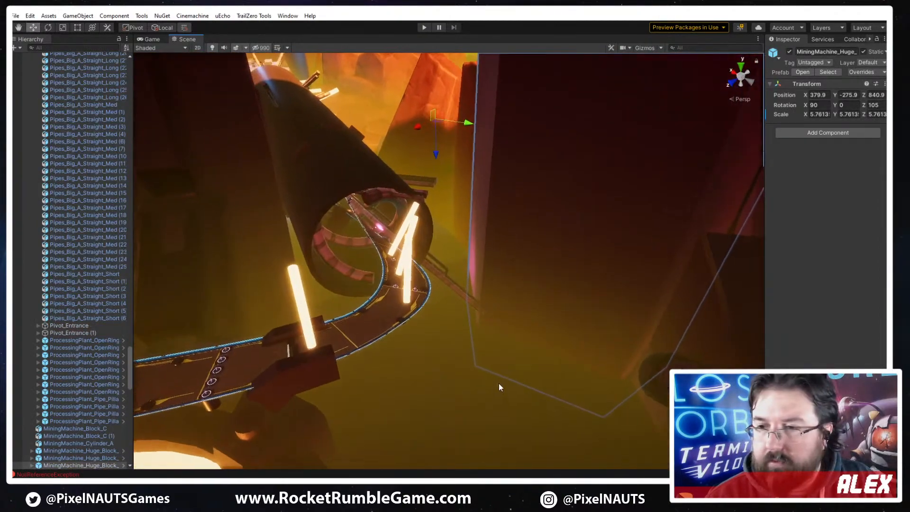
mouse_move(444, 294)
right_down()
mouse_move(406, 293)
mouse_move(448, 305)
right_up()
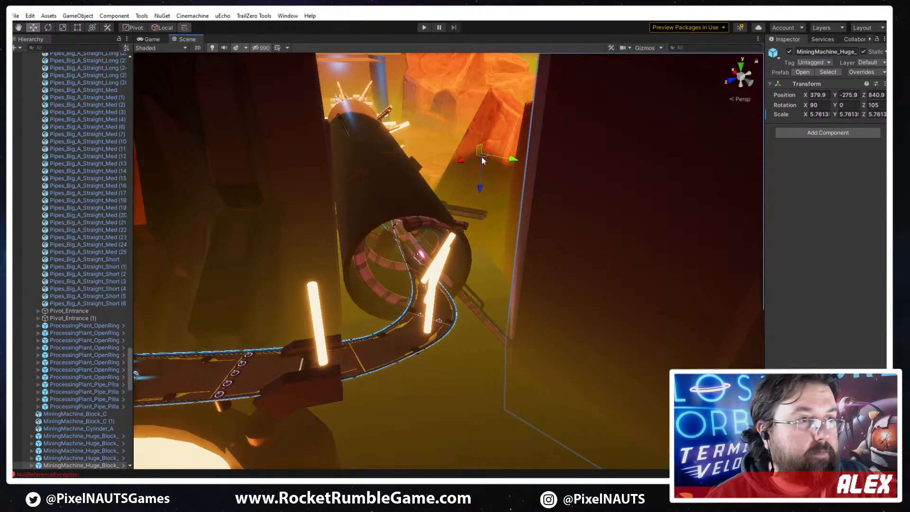
drag(484, 158, 293, 146)
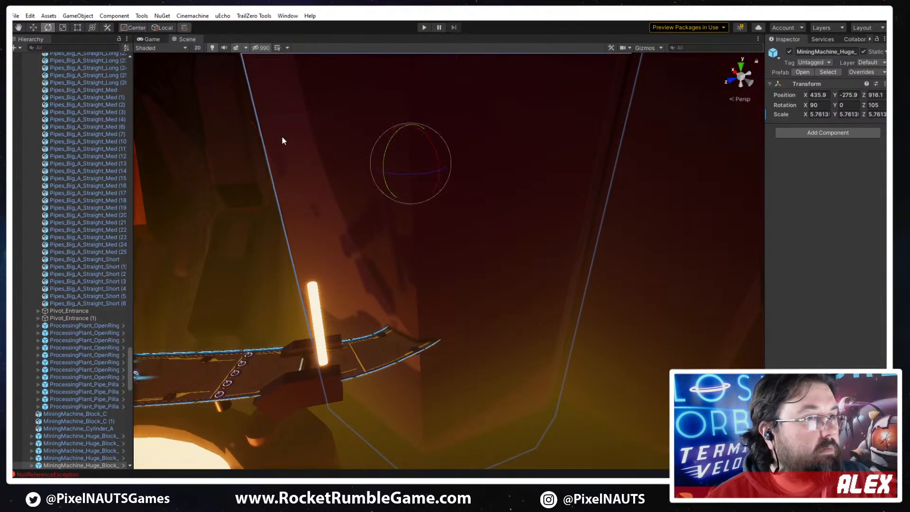
drag(446, 180, 548, 185)
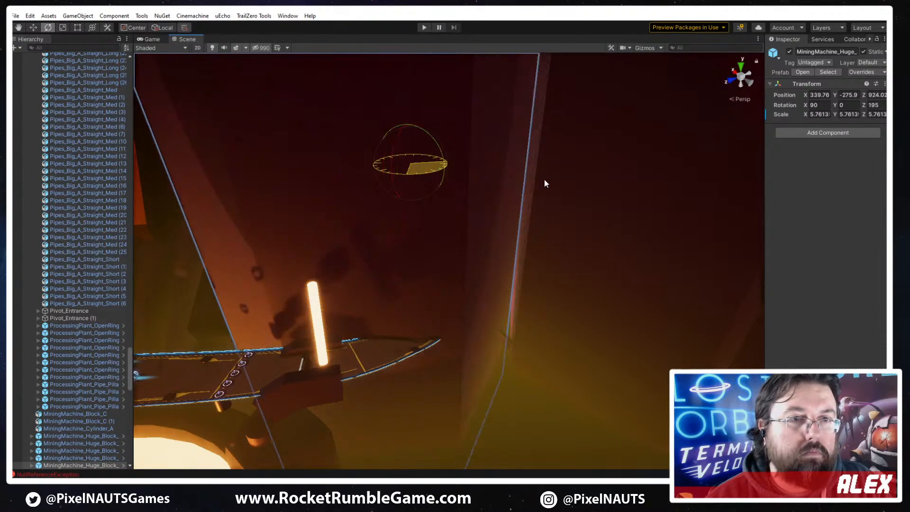
key(w)
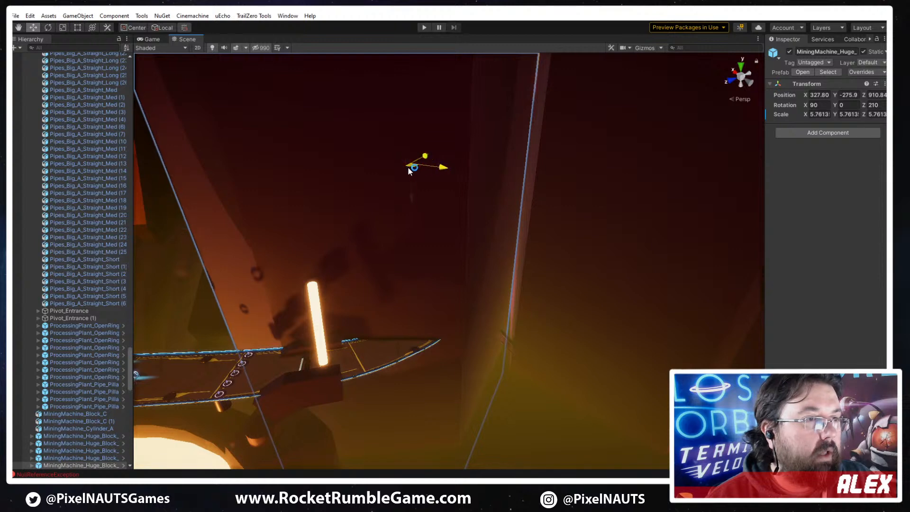
drag(410, 170, 237, 164)
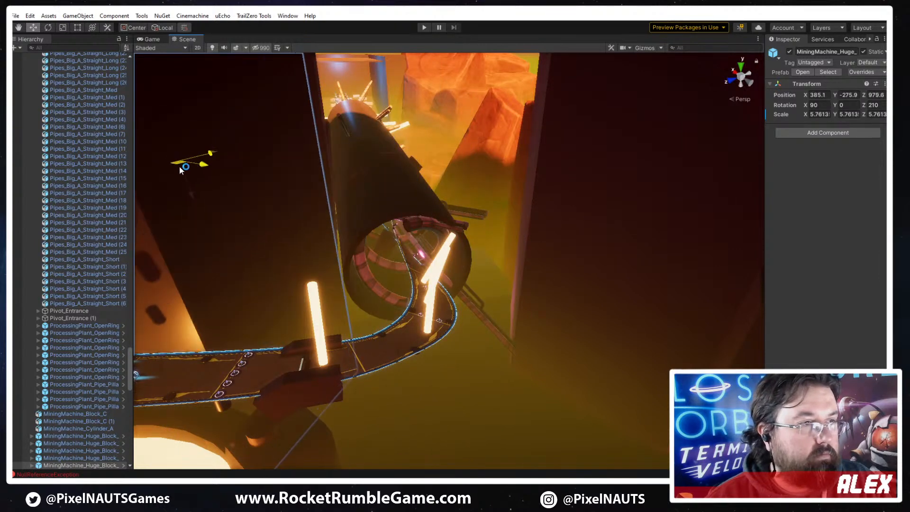
drag(158, 178, 44, 206)
drag(92, 182, 98, 181)
right_drag(344, 251, 328, 216)
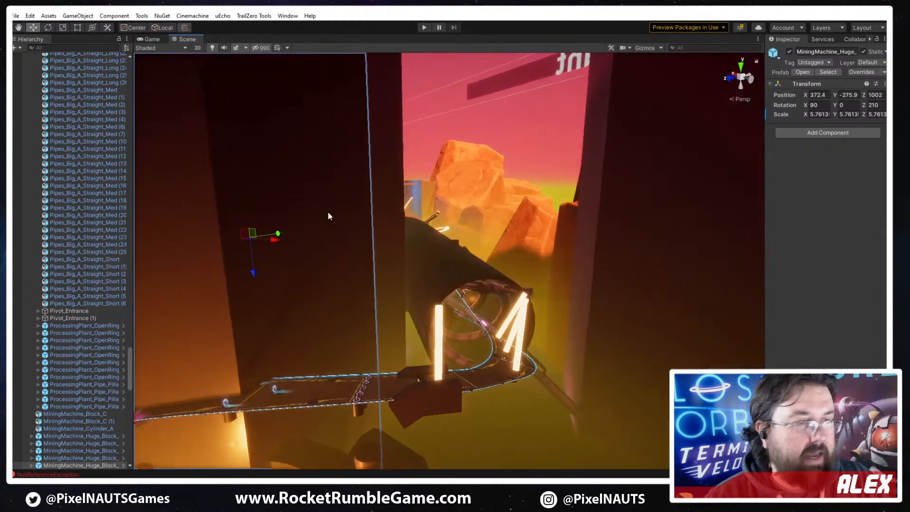
key(Delete)
Delete the Mining_Pipes_45_A (1) pipe inside the tunnel pipe
right_drag(508, 278, 353, 310)
click(335, 297)
right_drag(481, 337, 611, 332)
click(613, 298)
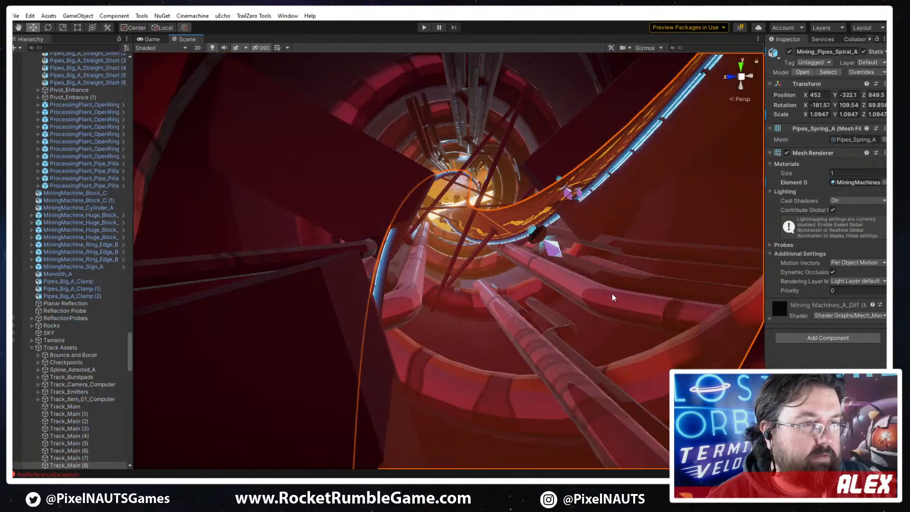
click(644, 302)
right_drag(585, 292, 582, 311)
key(Delete)
Deactivate Mining_Pipes_Spiral_A inside the tunnel pipe instead of deleting it
click(437, 220)
key(Delete)
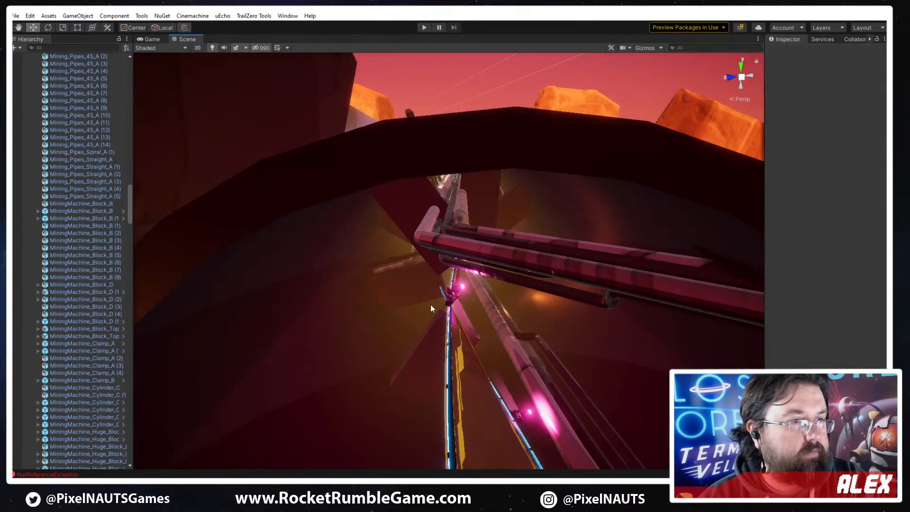
click(400, 282)
right_drag(401, 283, 482, 337)
key(ctrl+z)
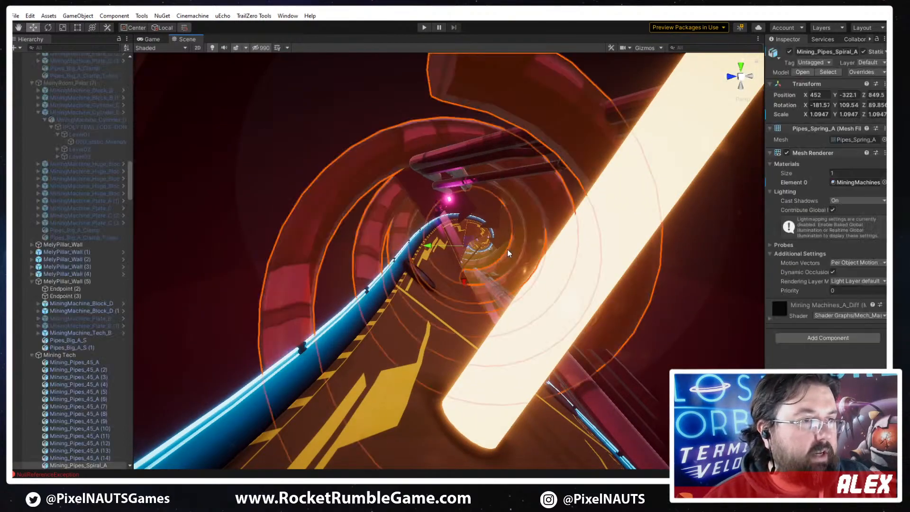
click(789, 52)
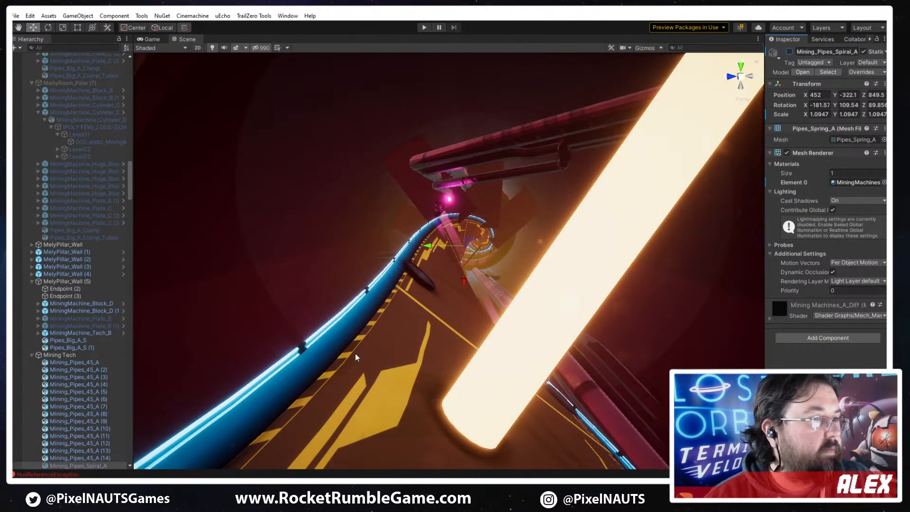
Delete the Mining_Pipes_45_A (2) and Mining_Pipes_45_A (6) pipes inside the tunnel
right_drag(356, 357, 538, 298)
click(552, 335)
key(Delete)
click(533, 142)
key(Delete)
Locate the source model of the room's hanging pipe and place a Pipes_Big_A_Straight_Long mesh at the tunnel pipe's mouth
right_drag(598, 255, 759, 209)
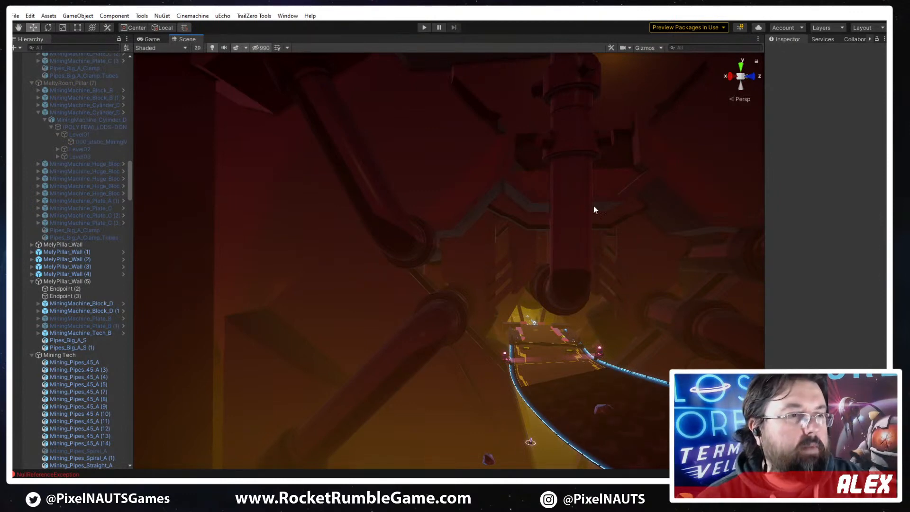
click(567, 295)
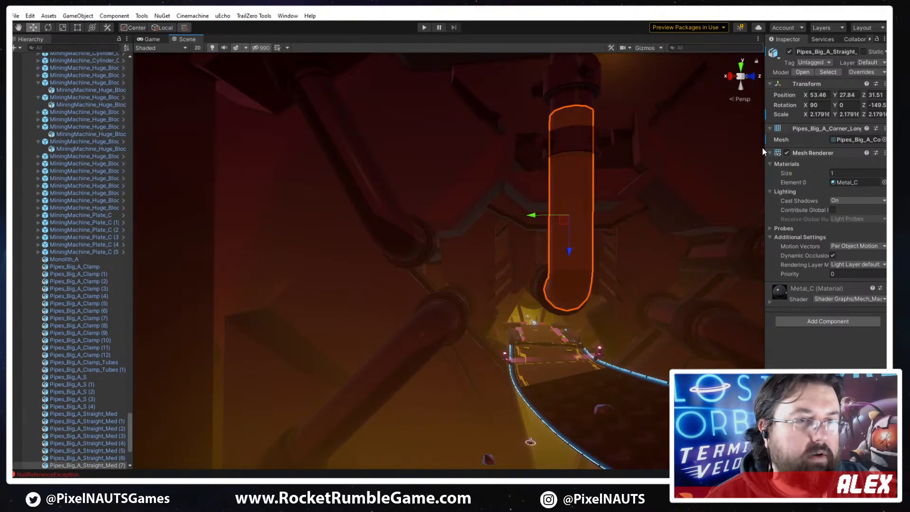
click(827, 73)
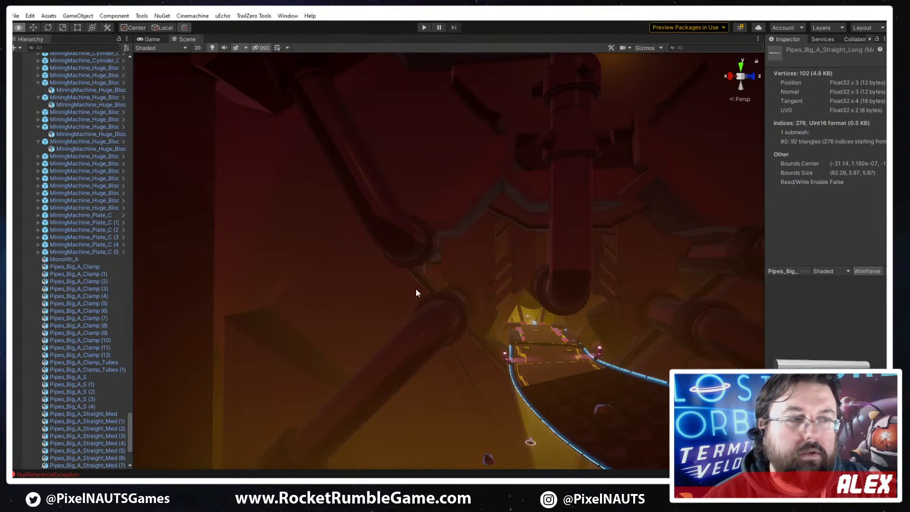
right_drag(416, 289, 279, 263)
right_drag(110, 328, 213, 296)
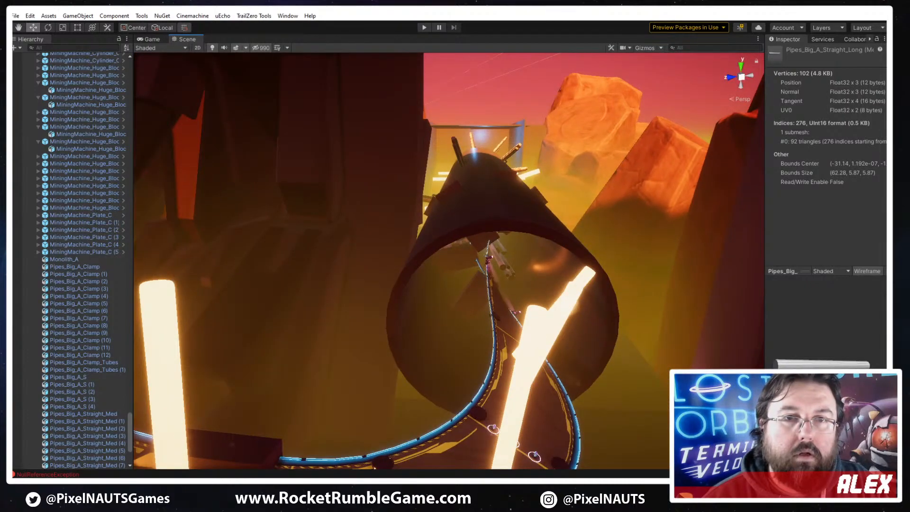
click(503, 212)
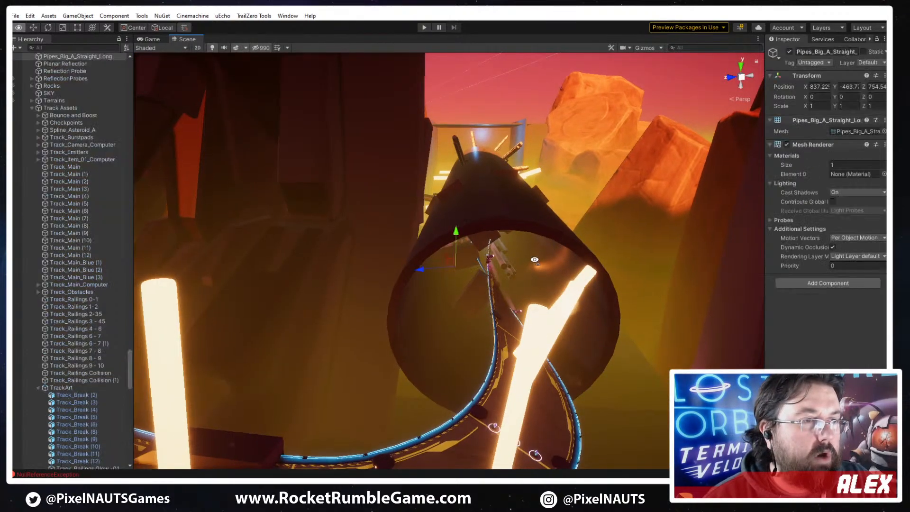
right_drag(535, 260, 659, 198)
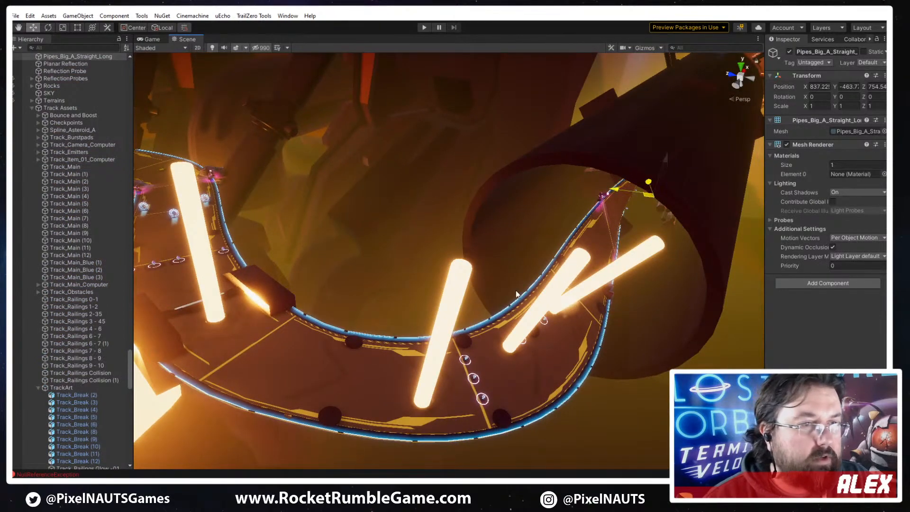
Replace the material-less Pipes_Big_A_Straight_Long mesh with the Pipes_Big_A_Straight_Long model, placed over the track before the tunnel mouth
drag(516, 290, 518, 166)
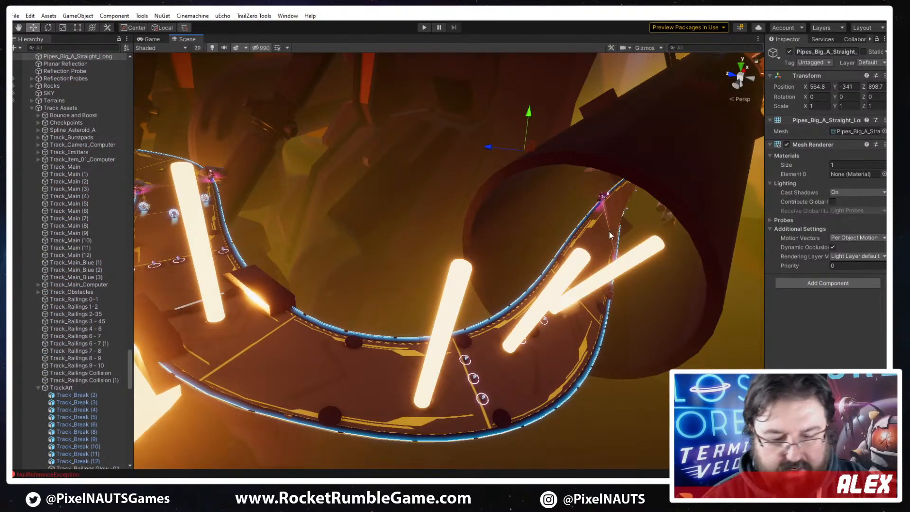
key(Delete)
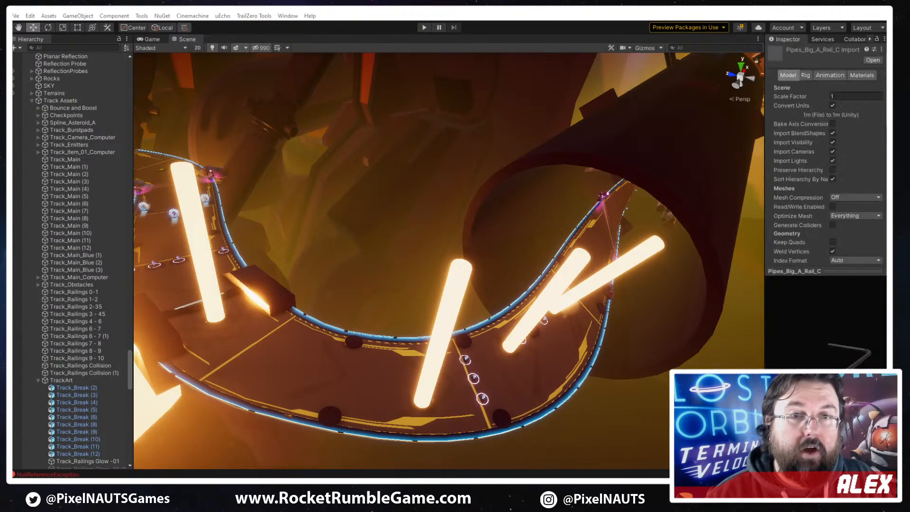
drag(909, 199, 325, 289)
mouse_move(311, 249)
mouse_down()
mouse_move(345, 308)
mouse_move(315, 252)
mouse_up()
drag(356, 277, 371, 289)
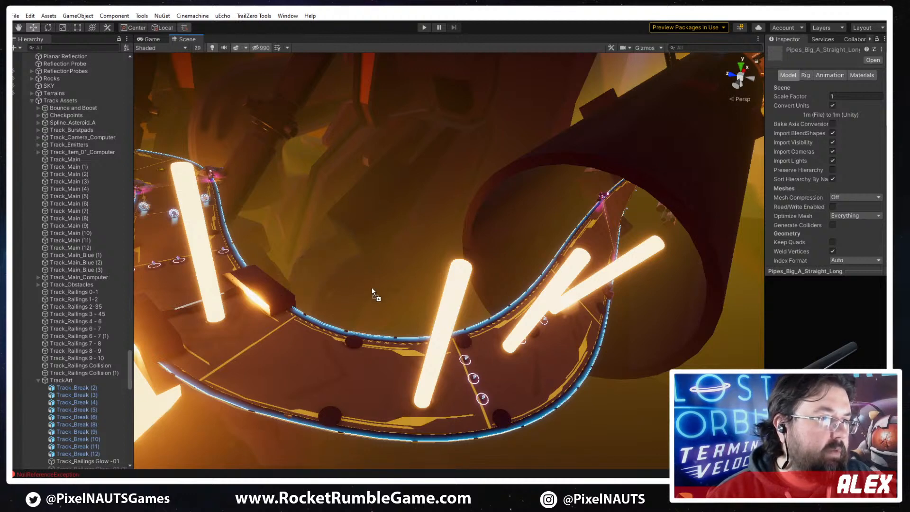
drag(428, 285, 519, 370)
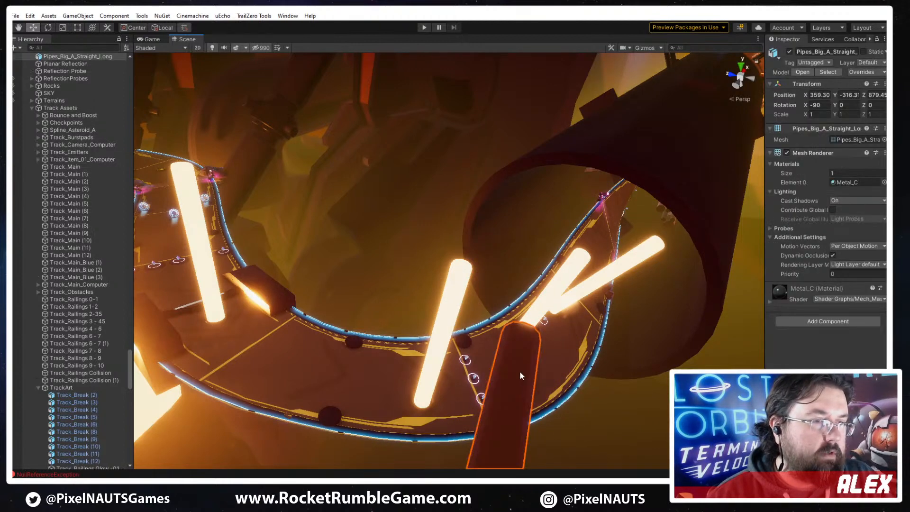
Move the straight pipe toward the tunnel mouth and rotate it to 15 degrees about Z
right_drag(546, 340, 537, 383)
drag(482, 434, 598, 187)
right_drag(590, 213, 510, 276)
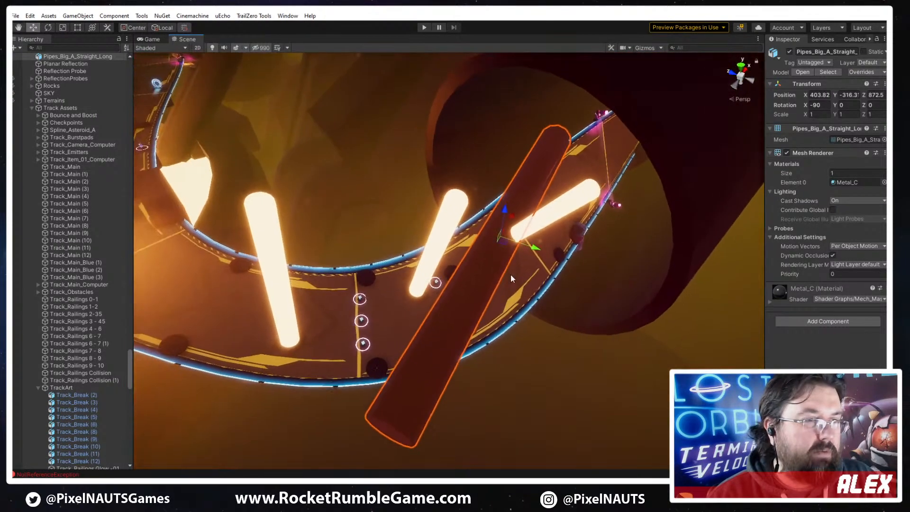
key(e)
drag(506, 264, 481, 265)
key(w)
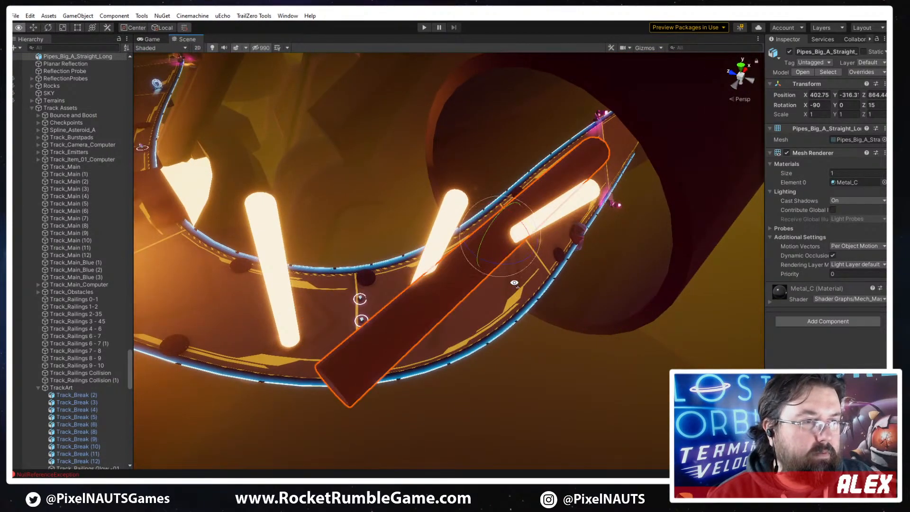
Raise the straight pipe onto the top of the tunnel pipe and scale it uniformly to about 1.48
right_drag(481, 265, 486, 261)
drag(489, 266, 522, 98)
right_drag(526, 200, 388, 172)
drag(436, 165, 775, 166)
key(f)
mouse_move(509, 133)
mouse_down()
mouse_move(499, 157)
mouse_move(500, 144)
mouse_up()
key(r)
drag(506, 178, 607, 154)
key(w)
Align the straight pipe with the tunnel pipe's direction by setting its Z rotation to 20
alt+drag(524, 246, 643, 246)
key(e)
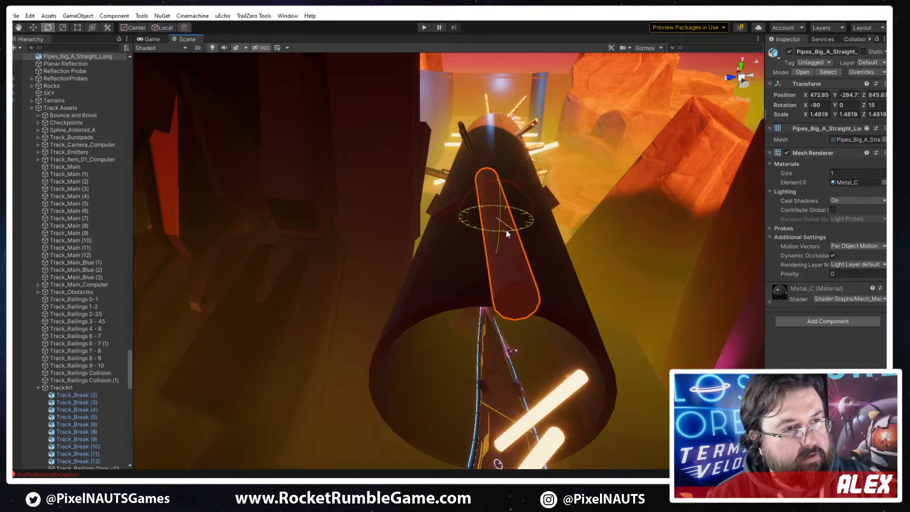
drag(505, 229, 516, 231)
click(877, 105)
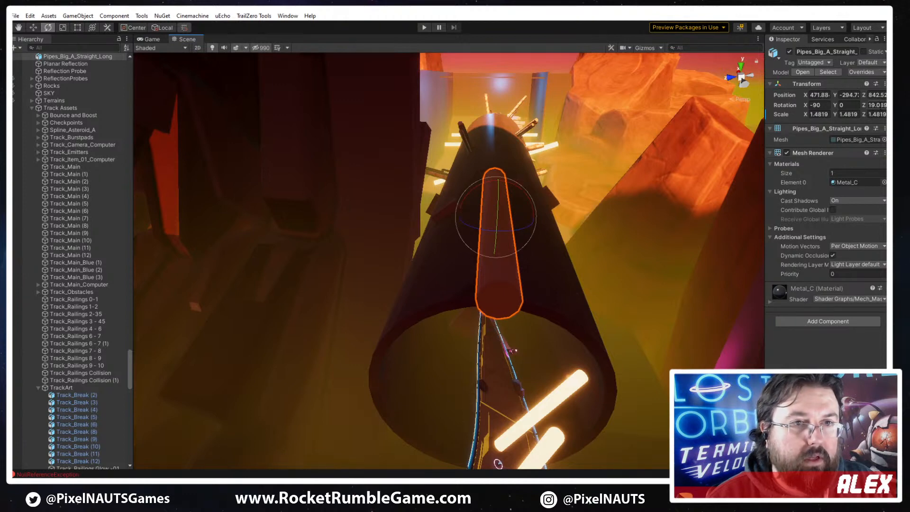
text(20)
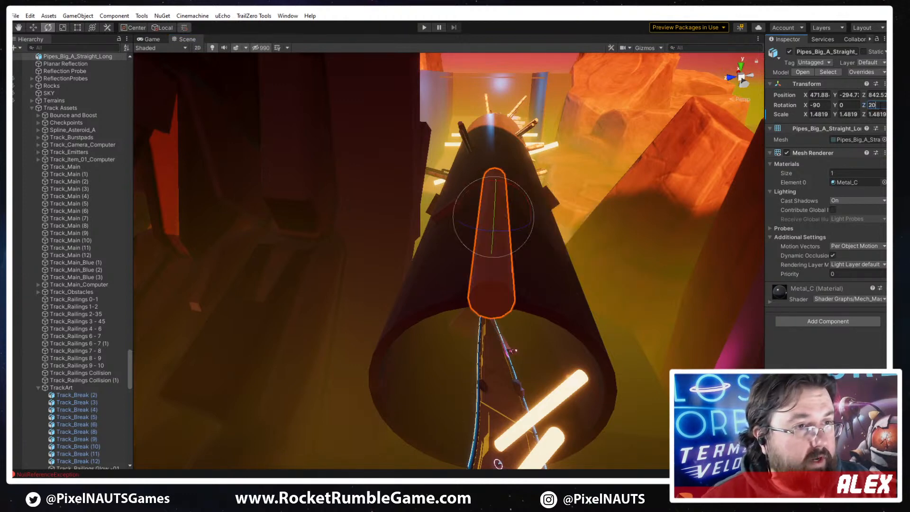
Nudge the straight pipe up and along the tunnel's top to about X 473.98, Z 841.76
mouse_move(589, 248)
right_down()
mouse_move(544, 224)
mouse_move(567, 307)
mouse_move(581, 308)
mouse_move(460, 280)
mouse_move(573, 246)
right_up()
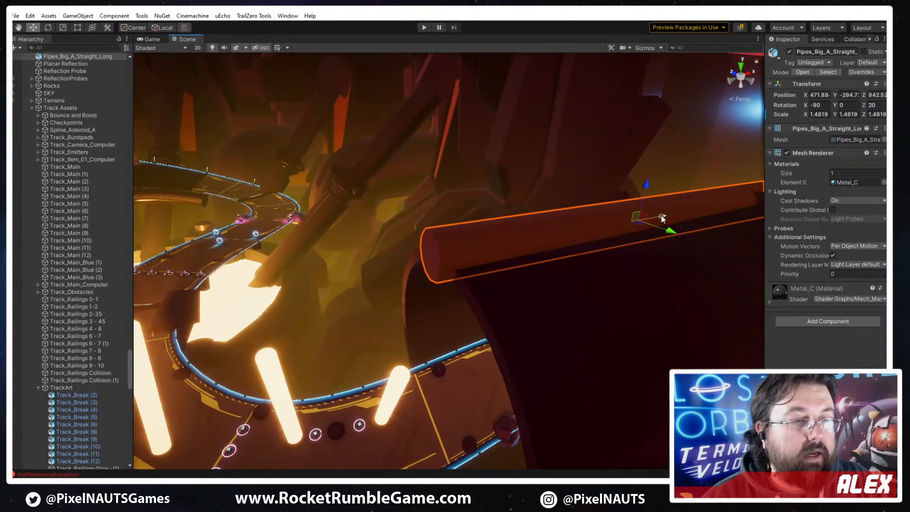
click(827, 72)
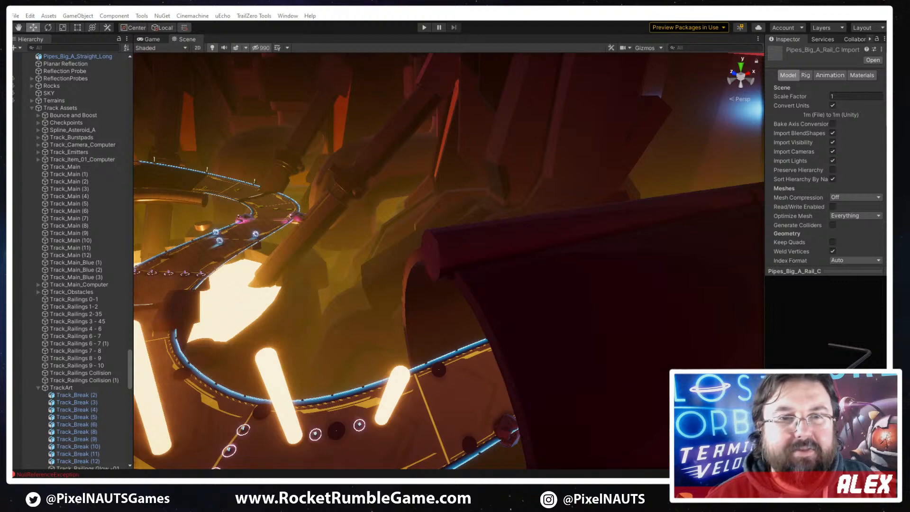
mouse_move(522, 269)
right_down()
mouse_move(534, 259)
mouse_move(486, 248)
mouse_move(505, 254)
mouse_move(487, 285)
mouse_move(521, 266)
right_up()
key(w)
click(487, 252)
drag(576, 231, 574, 224)
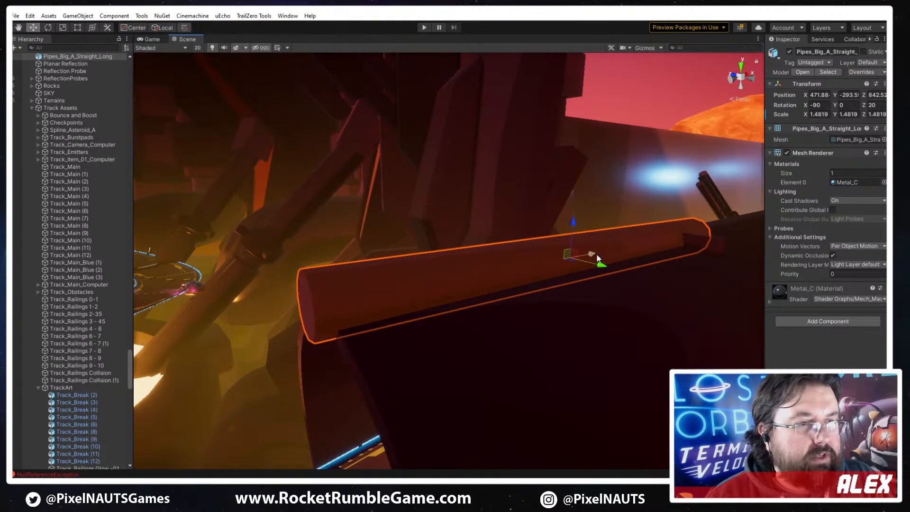
mouse_move(597, 259)
mouse_down()
mouse_move(587, 255)
mouse_move(604, 251)
mouse_up()
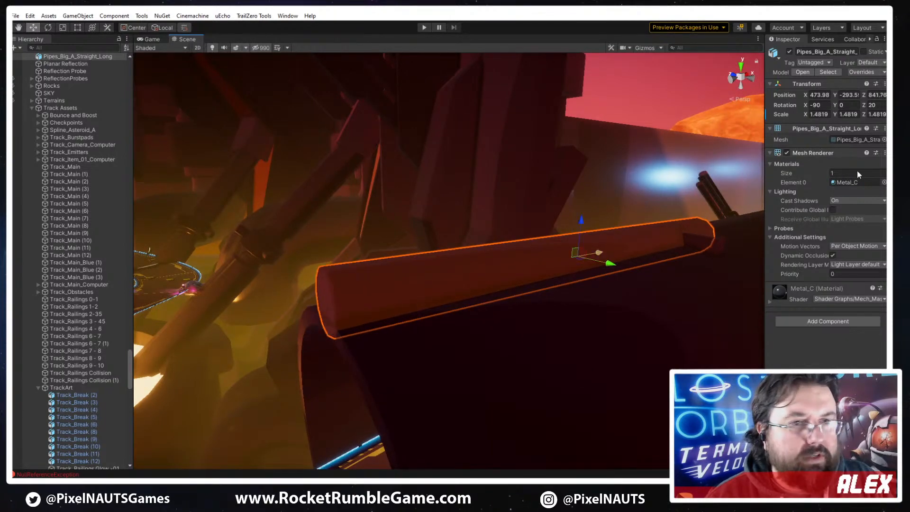
Browse the Pipes_Big_A models and place a Pipes_Big_A_Corner_Long in the scene beside the straight pipe
click(824, 70)
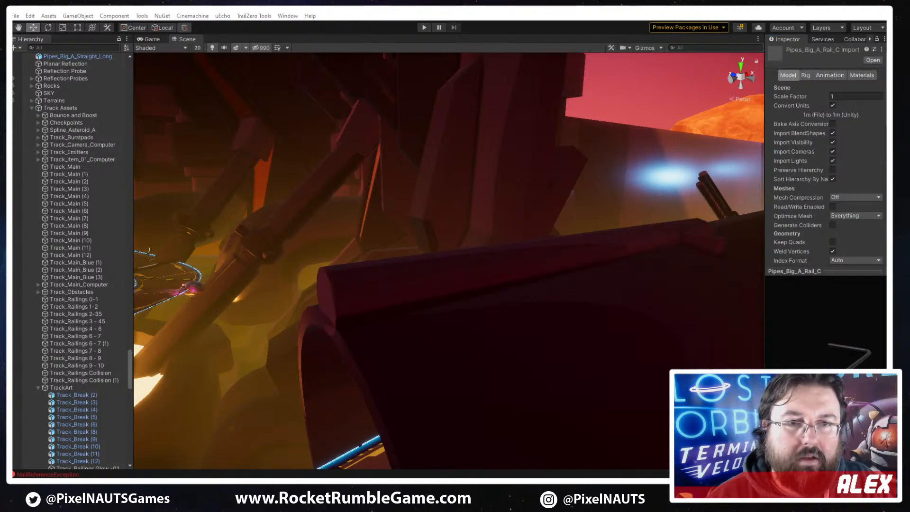
key(Down)
key(Down)
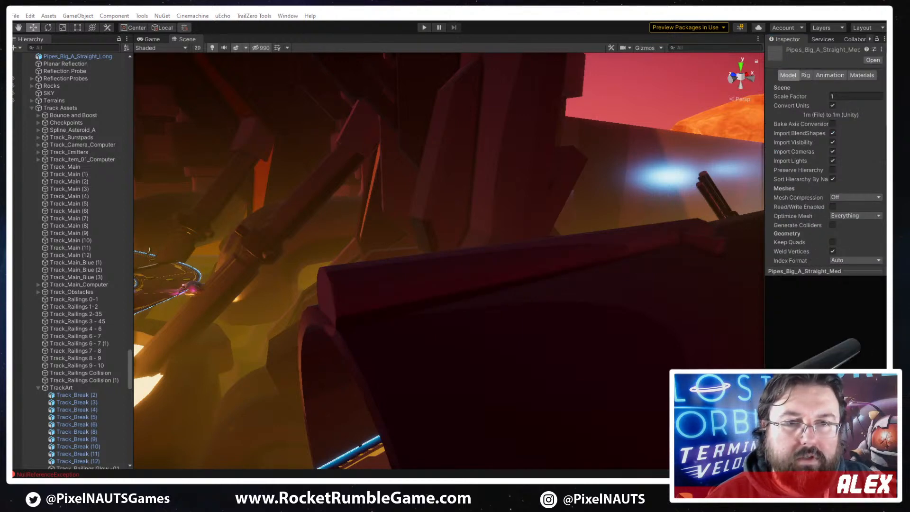
key(Down)
key(Down)
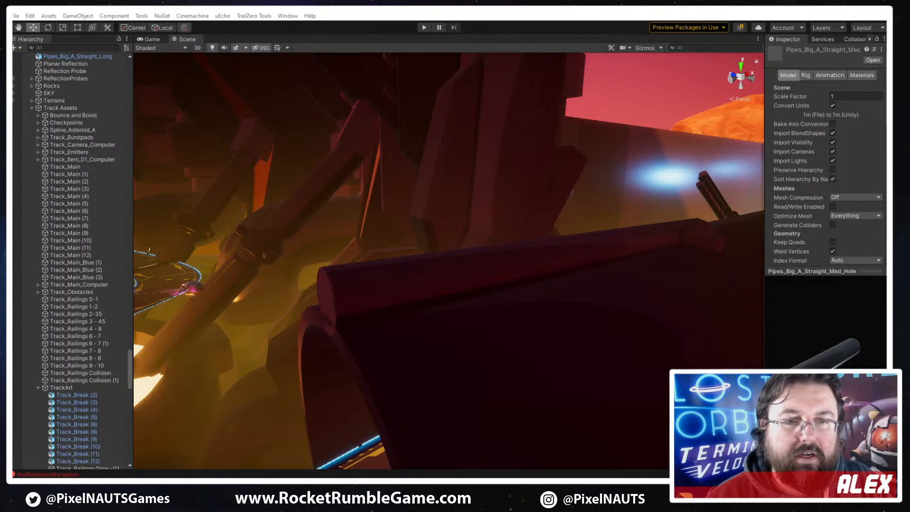
key(Down)
key(Down)
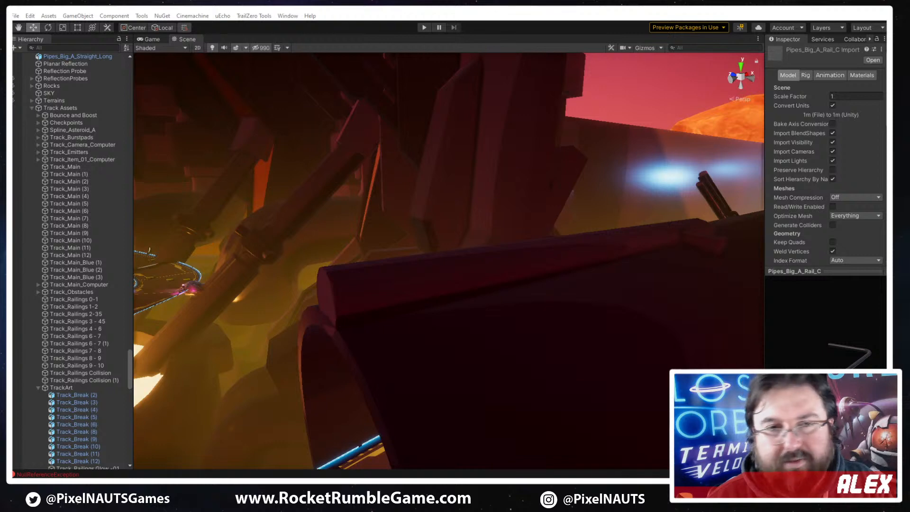
key(Down)
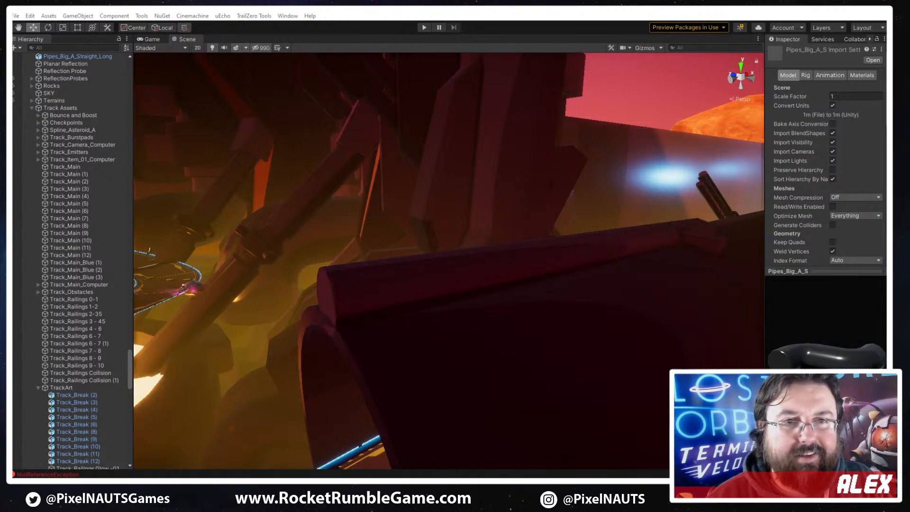
key(Down)
key(Down)
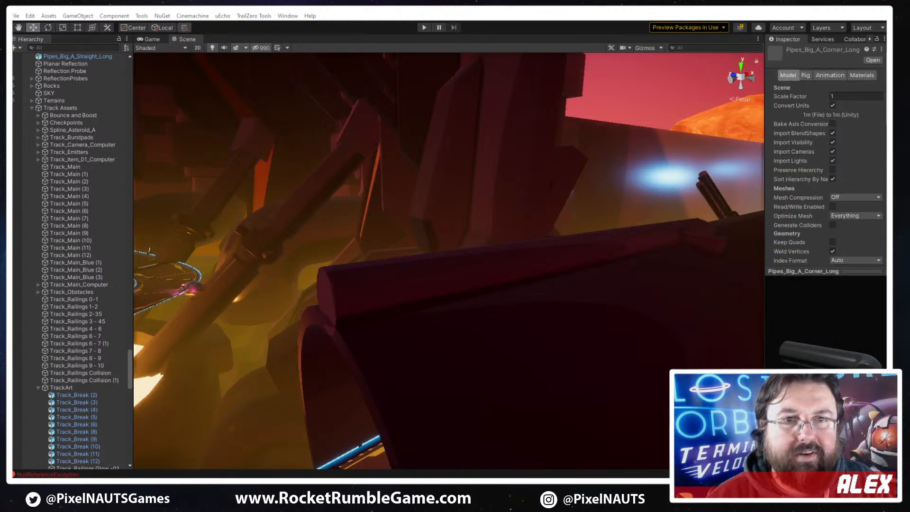
key(Down)
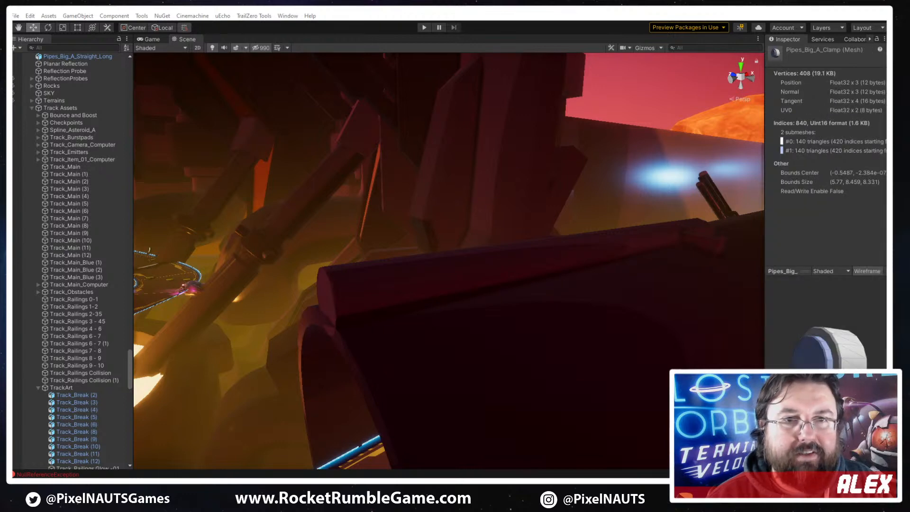
key(Up)
drag(886, 332, 439, 284)
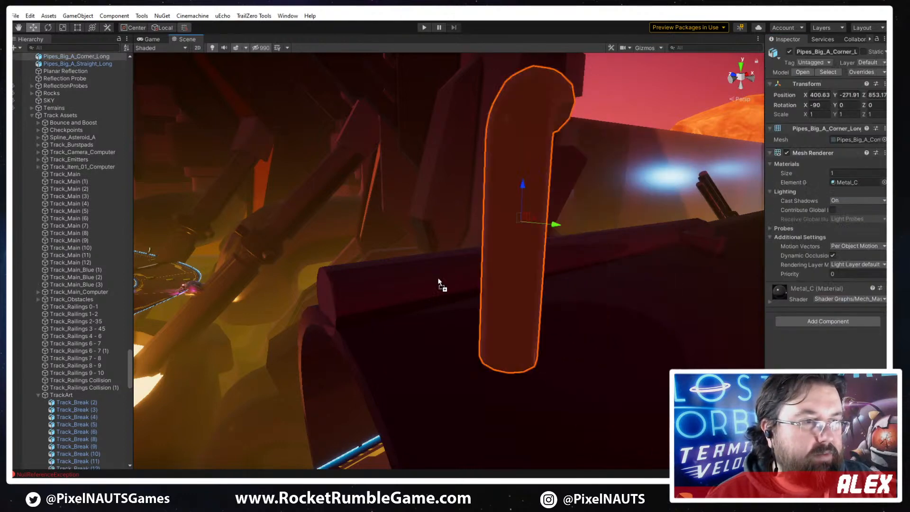
Copy the straight pipe's Transform values onto the Pipes_Big_A_Corner_Long pipe
click(626, 228)
right_click(802, 85)
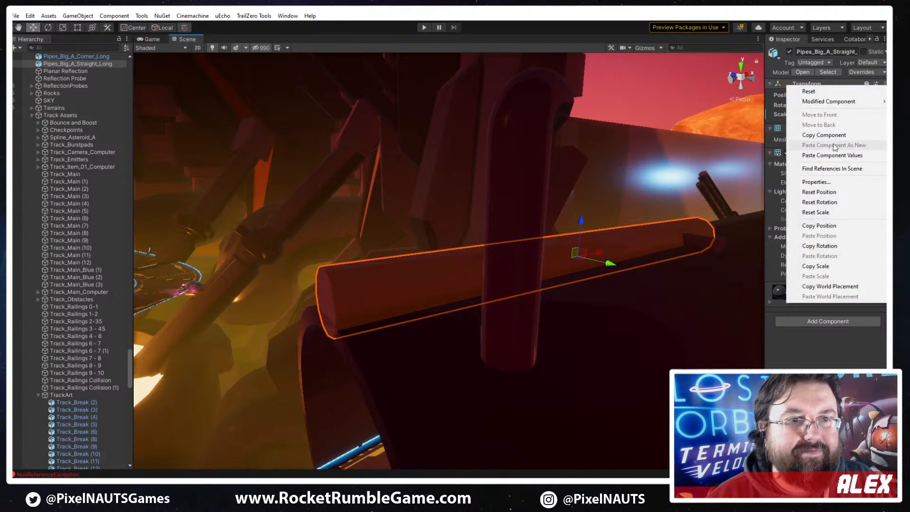
click(834, 134)
click(506, 226)
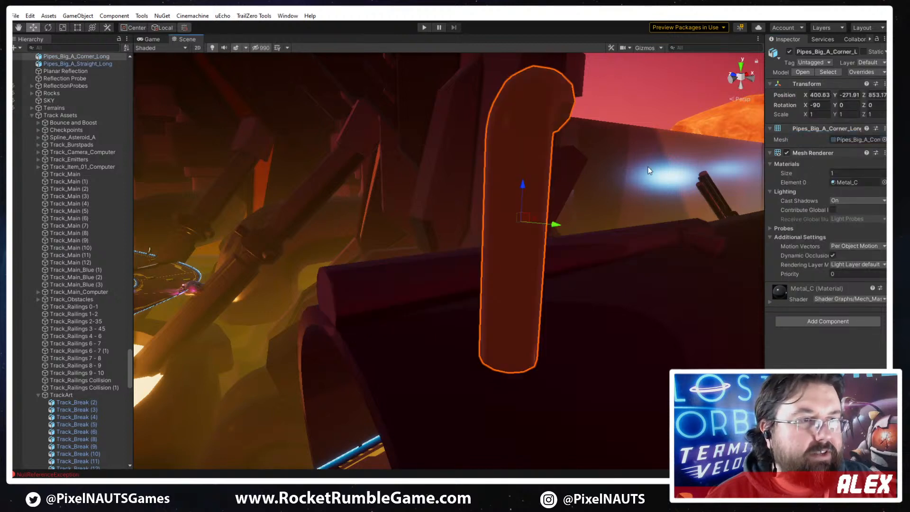
right_click(796, 85)
click(822, 148)
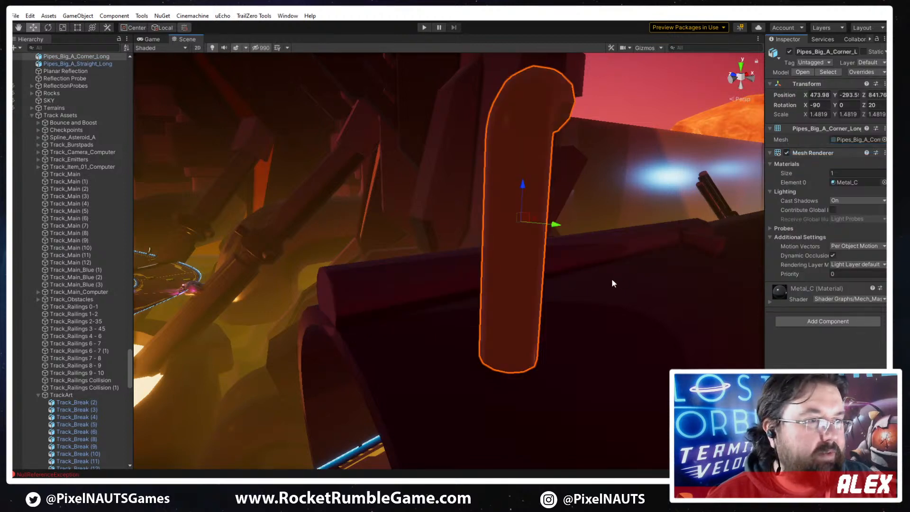
Move the corner pipe to the straight pipe's front end and flip it to X rotation -270 so its long leg points upward
mouse_move(641, 294)
right_down()
mouse_move(628, 303)
mouse_move(638, 301)
right_up()
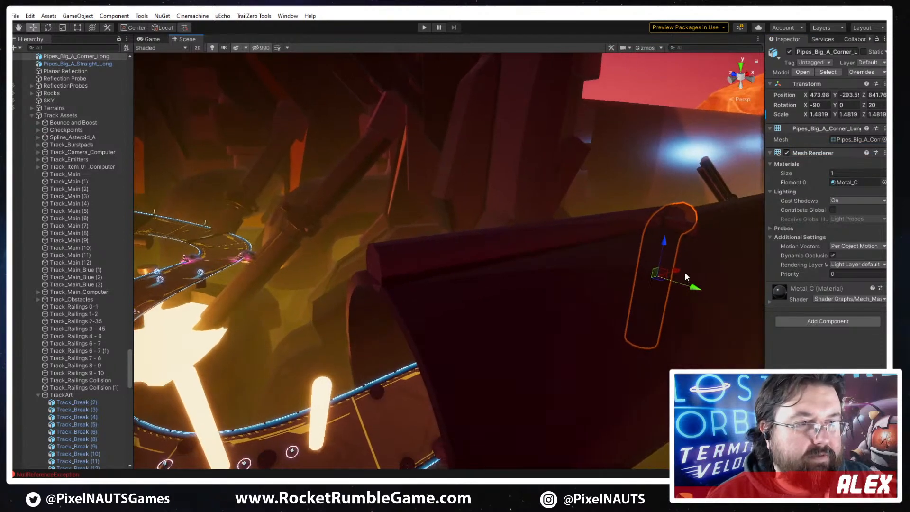
drag(688, 284, 475, 306)
key(e)
ctrl+drag(330, 349, 359, 81)
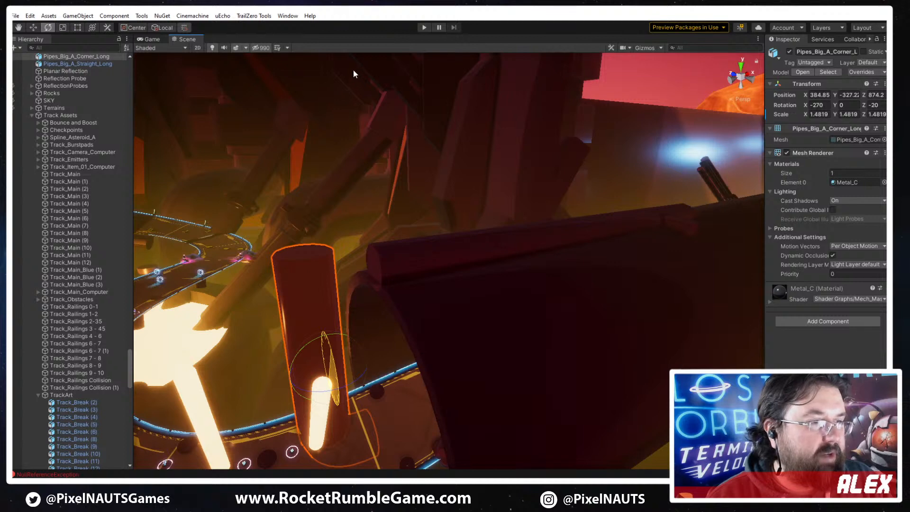
key(w)
drag(339, 359, 356, 166)
click(290, 182)
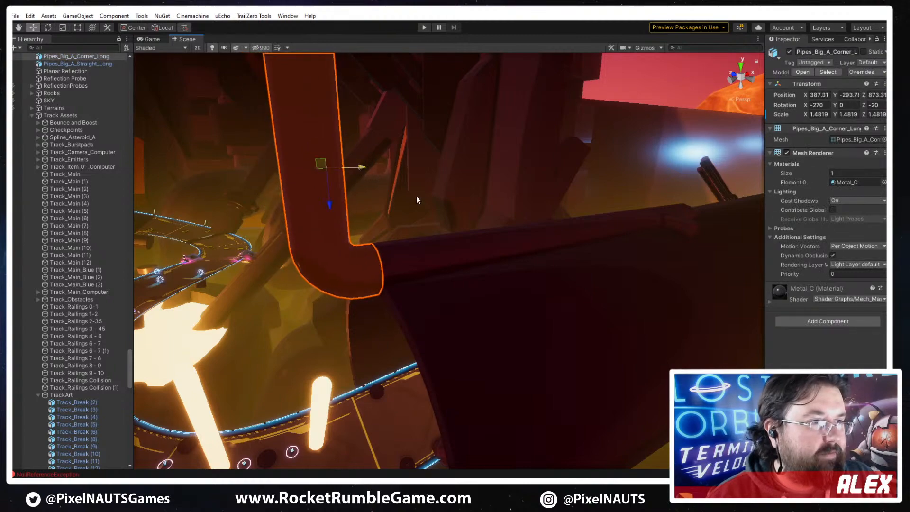
Vertex-snap the corner pipe's lower opening onto the straight pipe's end and pull it back along X to about 386.18
mouse_move(487, 248)
right_down()
mouse_move(477, 276)
mouse_move(414, 238)
mouse_move(354, 250)
mouse_move(492, 245)
right_up()
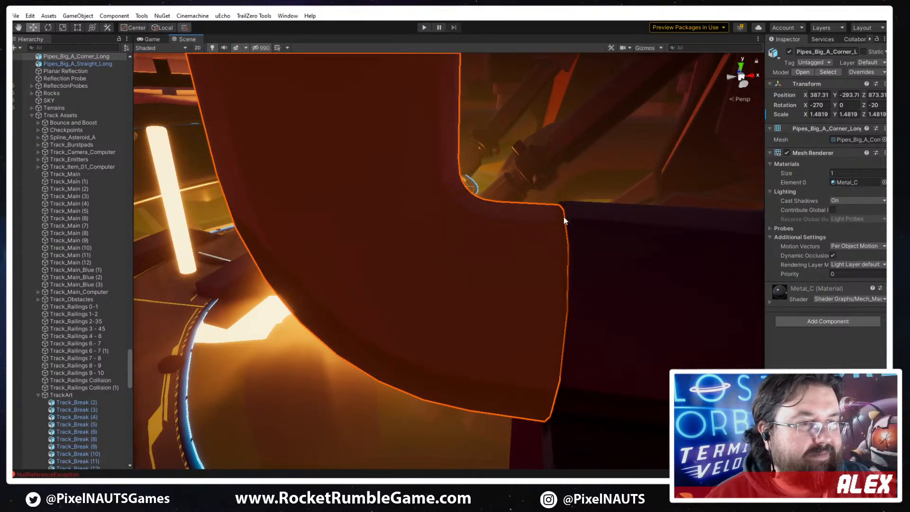
key(v)
drag(566, 211, 498, 269)
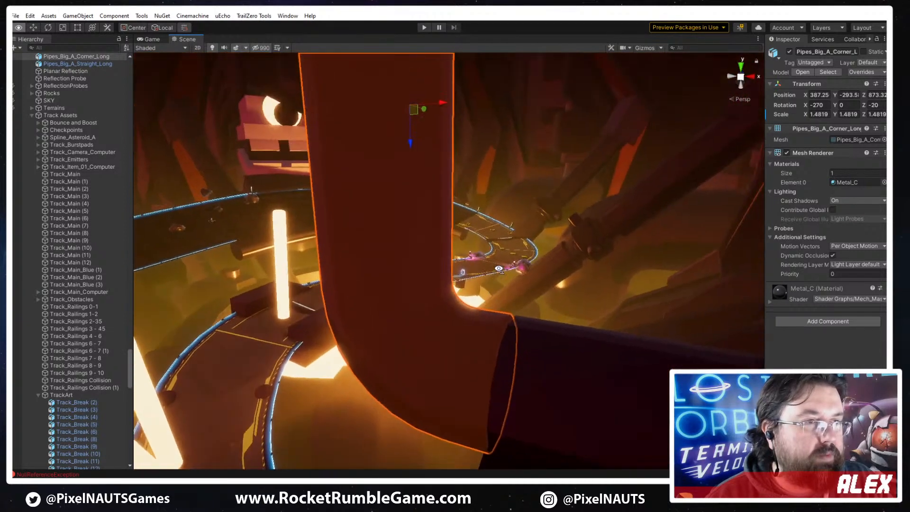
drag(433, 102, 417, 104)
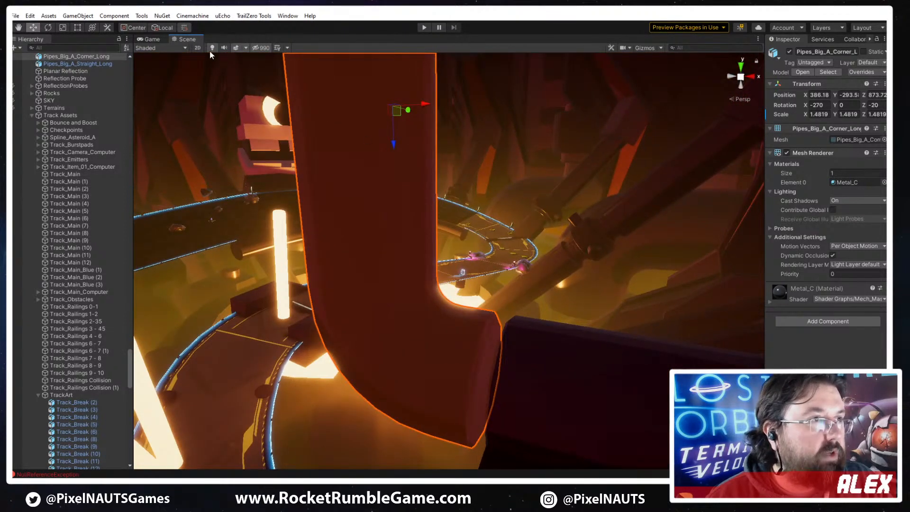
Vertex-snap the corner pipe's lower opening flush against the straight pipe's end, at about X 387.25, Z 873.32
alt+drag(360, 214, 531, 279)
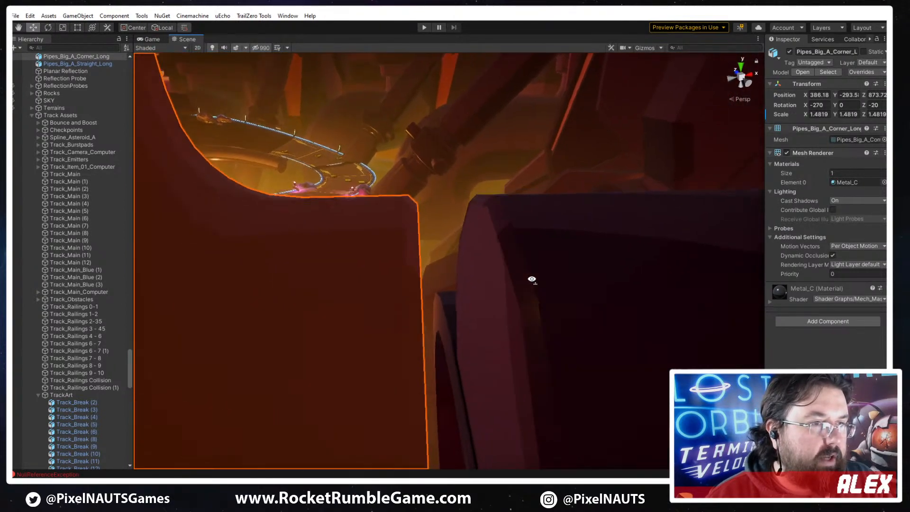
right_drag(531, 279, 532, 279)
key(s)
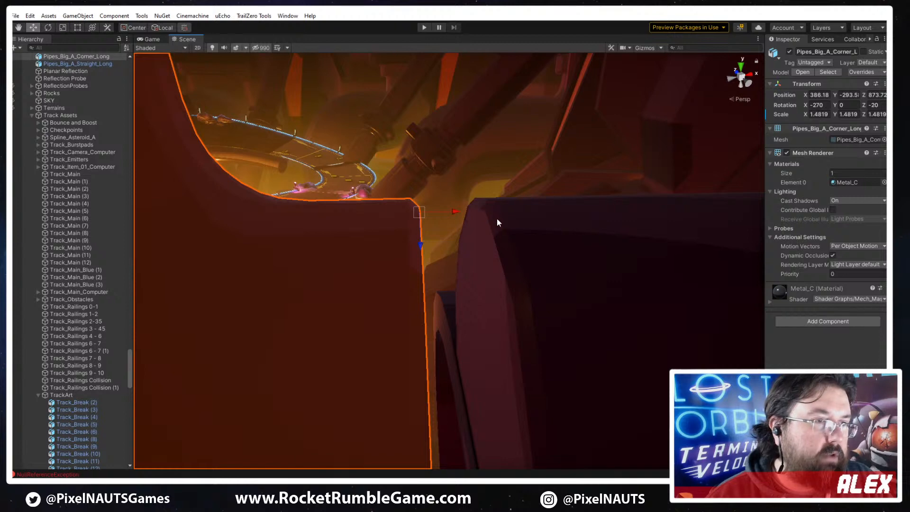
alt+drag(453, 269, 456, 205)
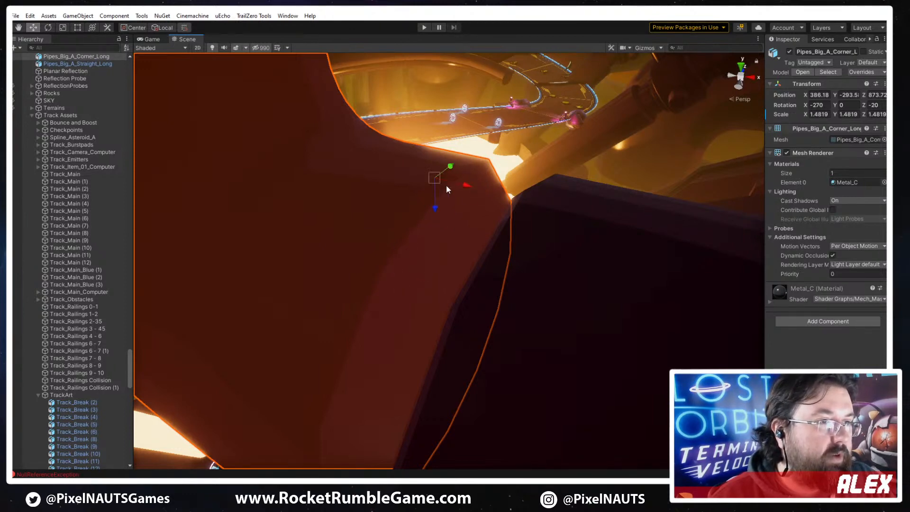
right_drag(521, 312, 509, 287)
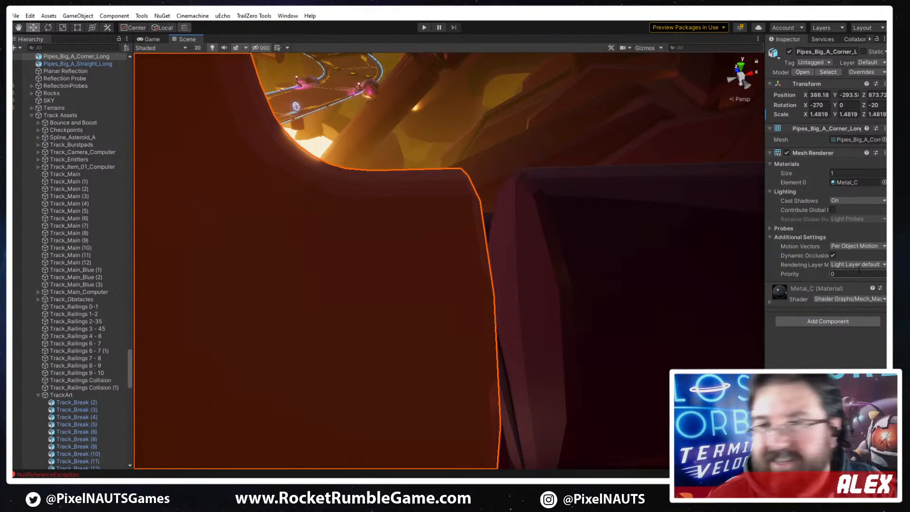
right_drag(646, 189, 529, 177)
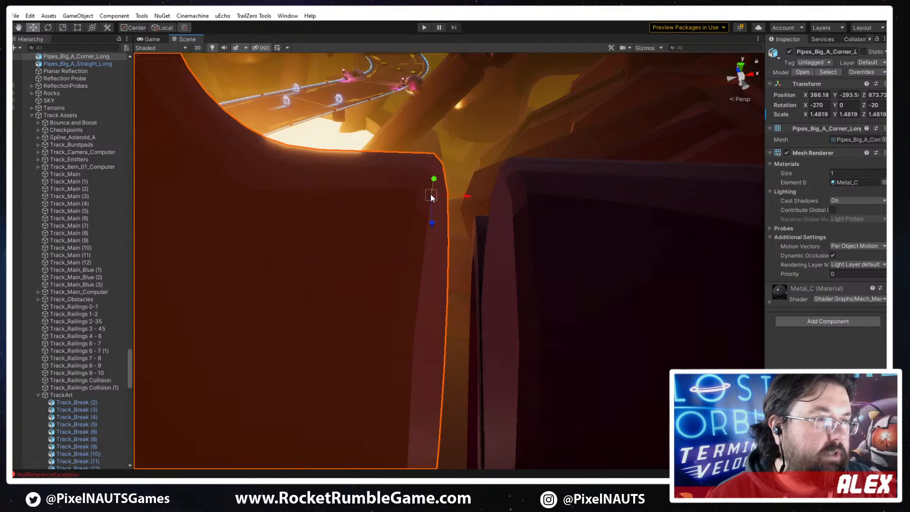
drag(430, 195, 514, 197)
right_drag(555, 202, 576, 213)
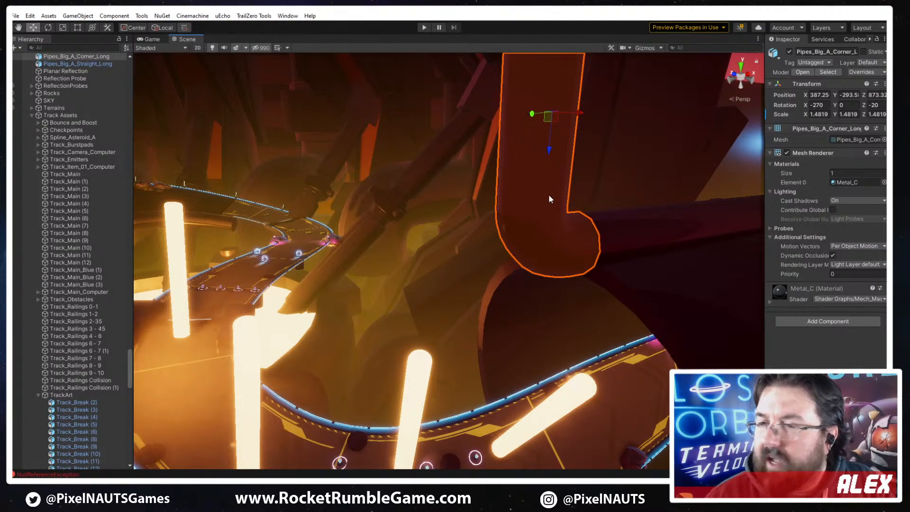
Duplicate the Pipes_Big_A_Straight_Long pipe beside the corner and raise the copy to about Y -255.1
right_drag(558, 155, 597, 181)
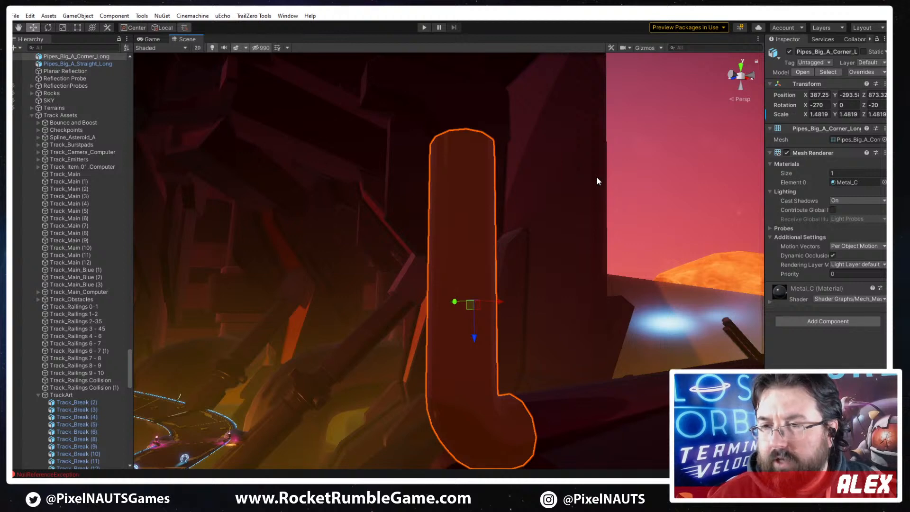
right_drag(434, 106, 603, 269)
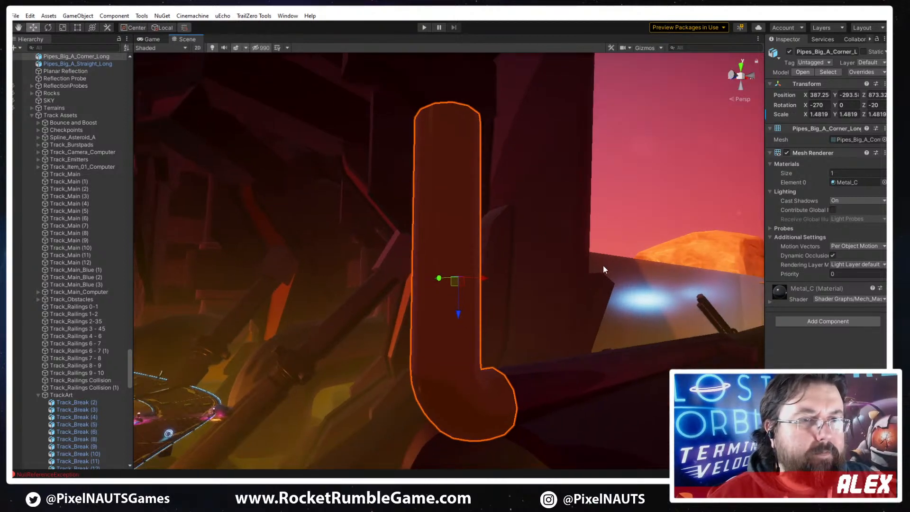
right_drag(573, 237, 511, 292)
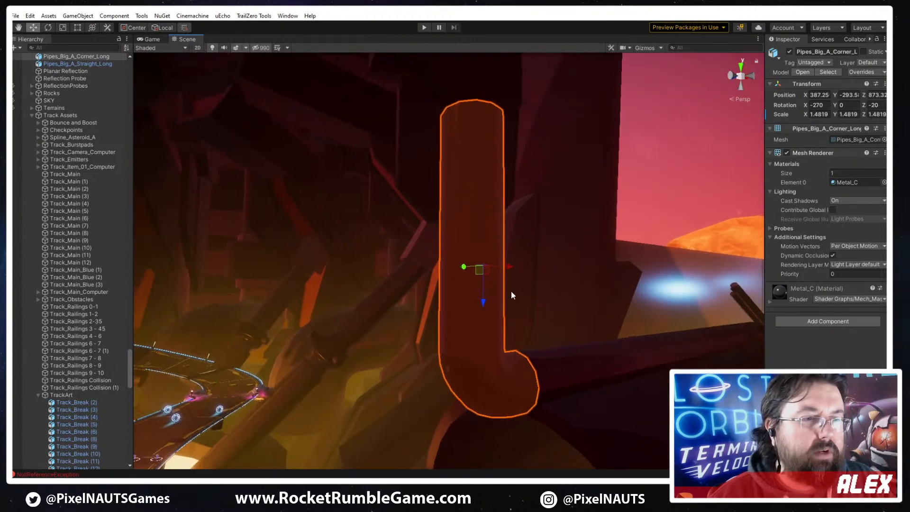
click(598, 370)
key(ctrl+d)
drag(672, 326, 639, 197)
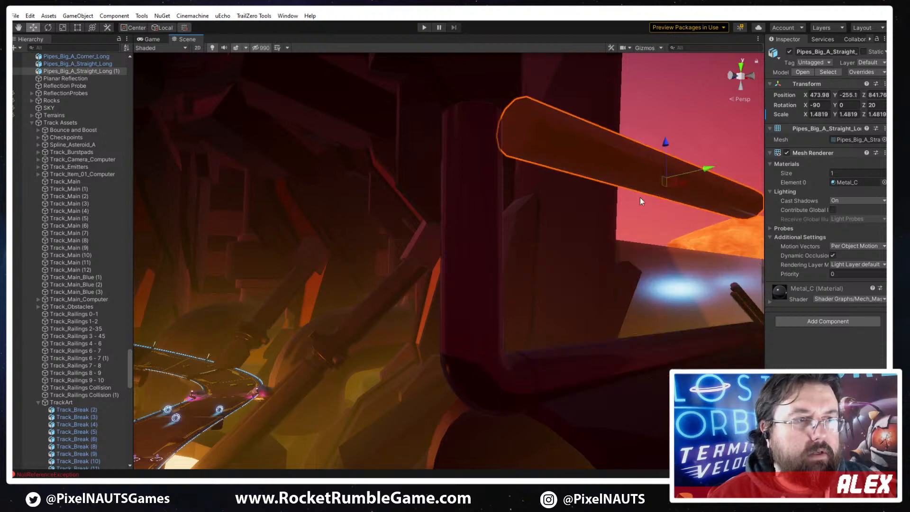
Rotate the straight pipe copy upright to 0, -70, 90 and stand it on the corner pipe's upper end at about X 379.52, Y -163
key(e)
drag(647, 156, 637, 252)
key(w)
drag(663, 169, 514, 170)
right_drag(554, 365, 493, 209)
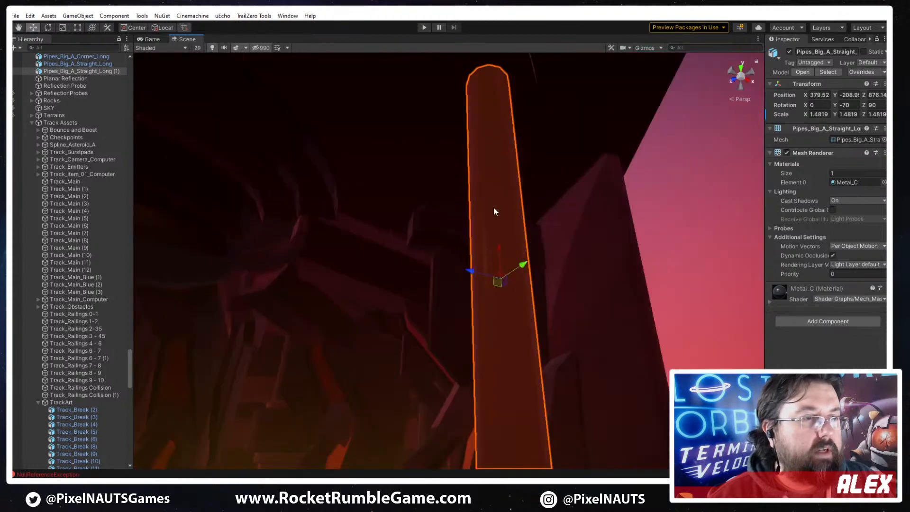
drag(498, 248, 445, 475)
right_click(568, 488)
right_drag(507, 235, 528, 291)
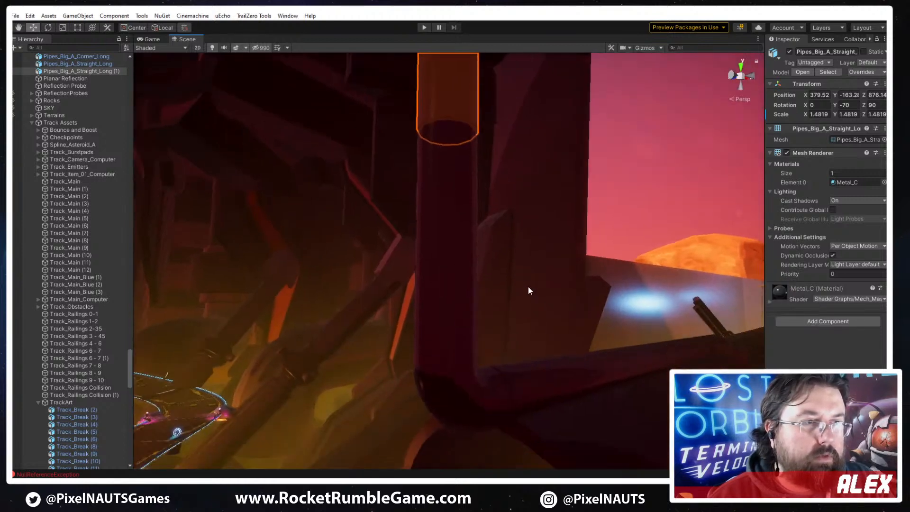
Locate the Pipes_Big_A_Clamp model among the project's pipe assets and place it in the scene on the lower straight pipe
click(826, 72)
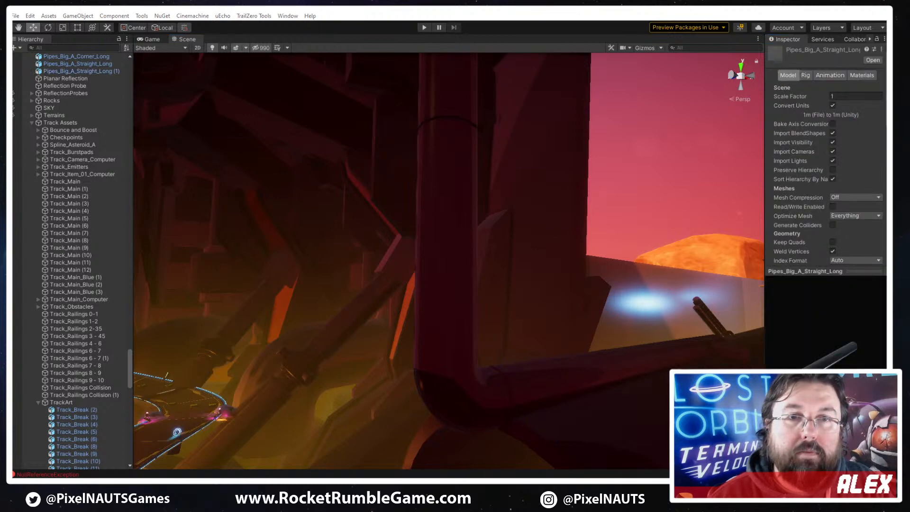
click(852, 161)
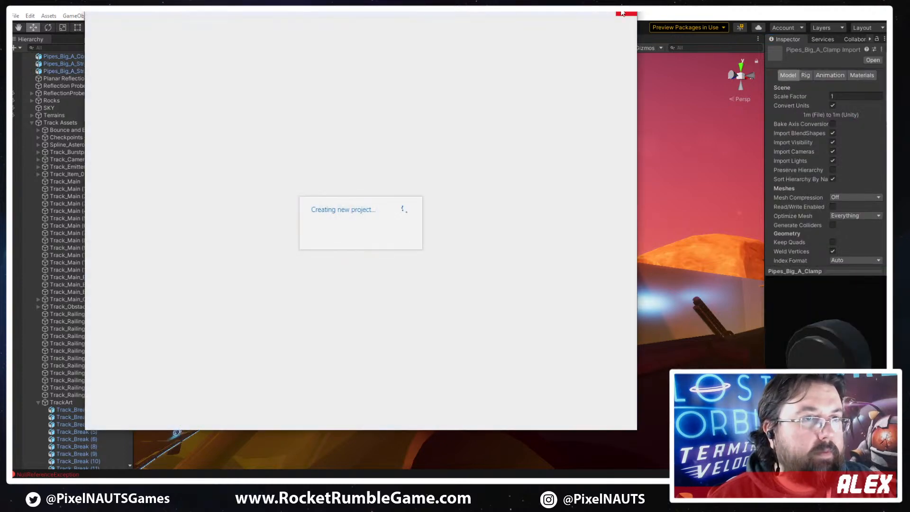
click(626, 15)
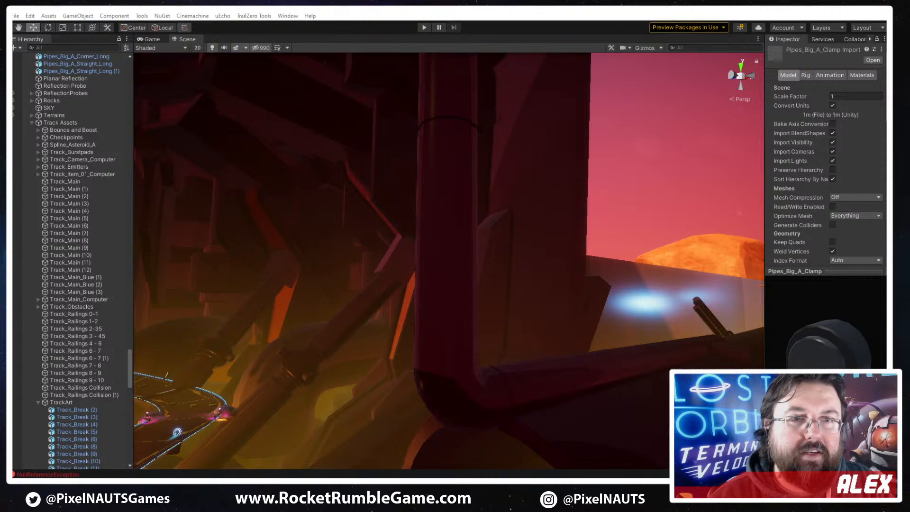
drag(884, 331, 480, 265)
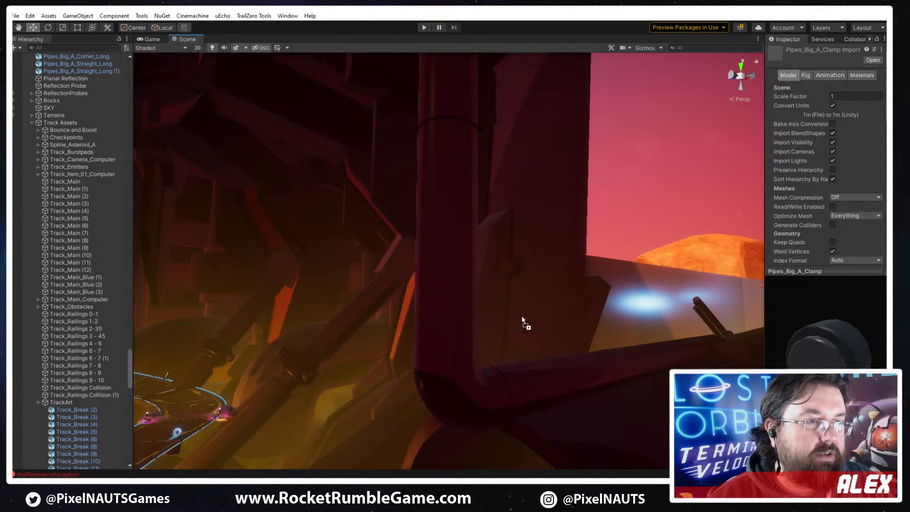
drag(522, 314, 572, 390)
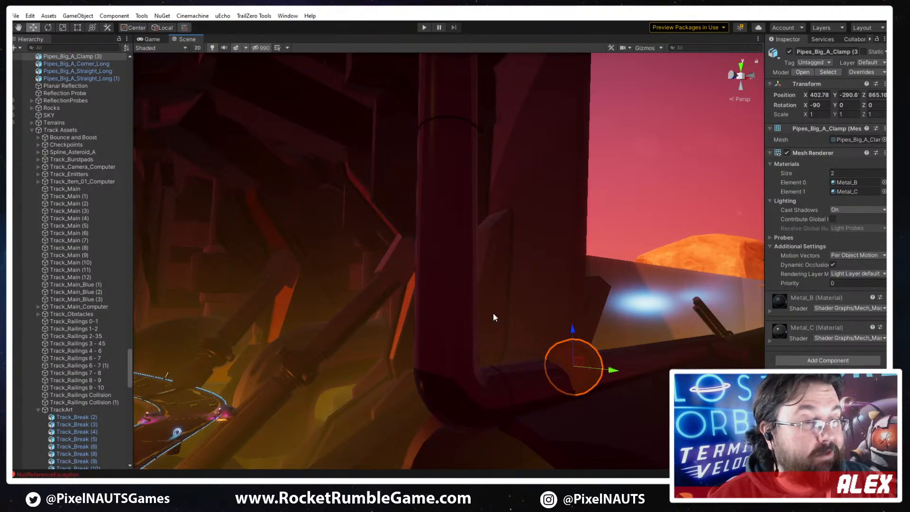
Copy the upright straight pipe's Transform component values onto the Pipes_Big_A_Clamp
click(437, 103)
right_click(803, 85)
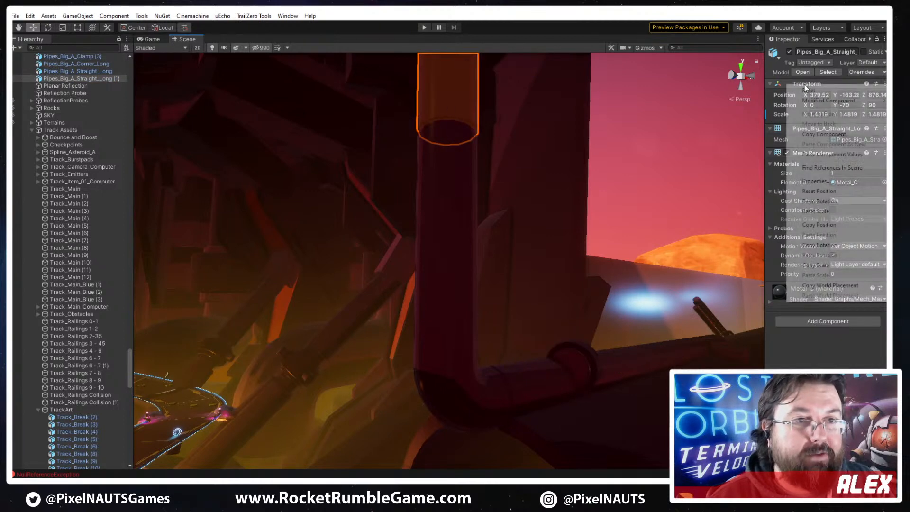
click(819, 134)
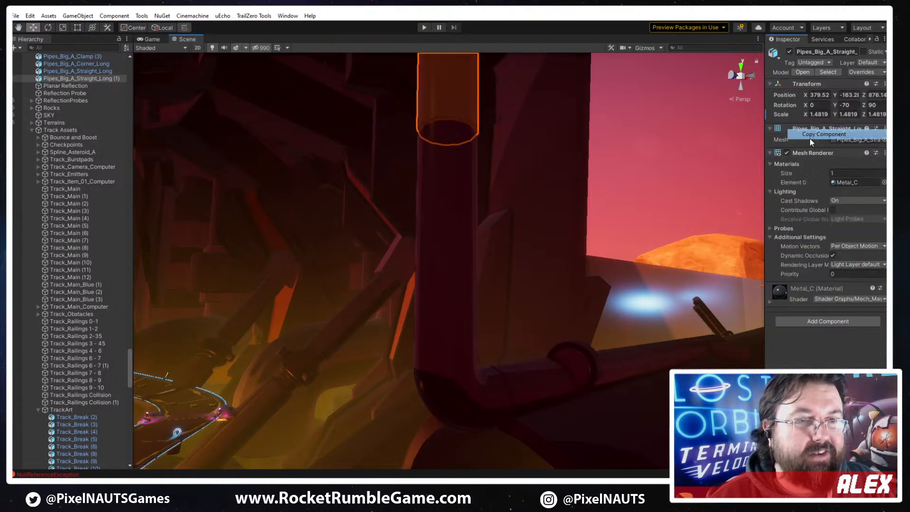
click(574, 364)
right_click(798, 83)
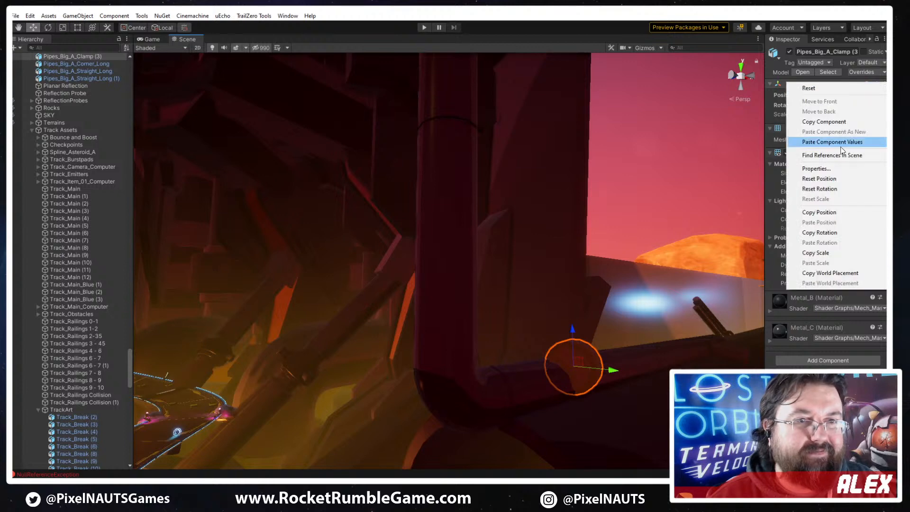
click(815, 142)
right_drag(634, 248, 588, 189)
right_drag(517, 130, 488, 121)
drag(482, 136, 610, 232)
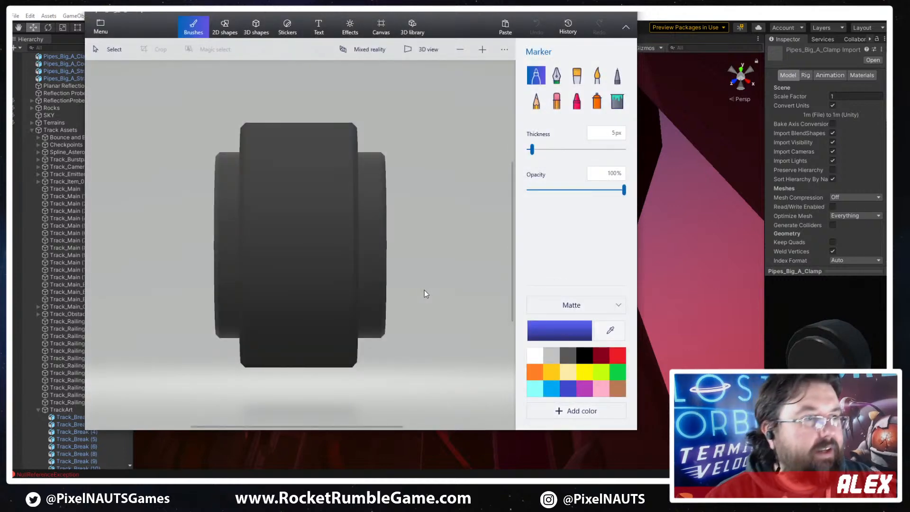
In Paint 3D, draw blue 5 px Marker strokes on the clamp model's end face and an X on its outer band
drag(334, 259, 298, 244)
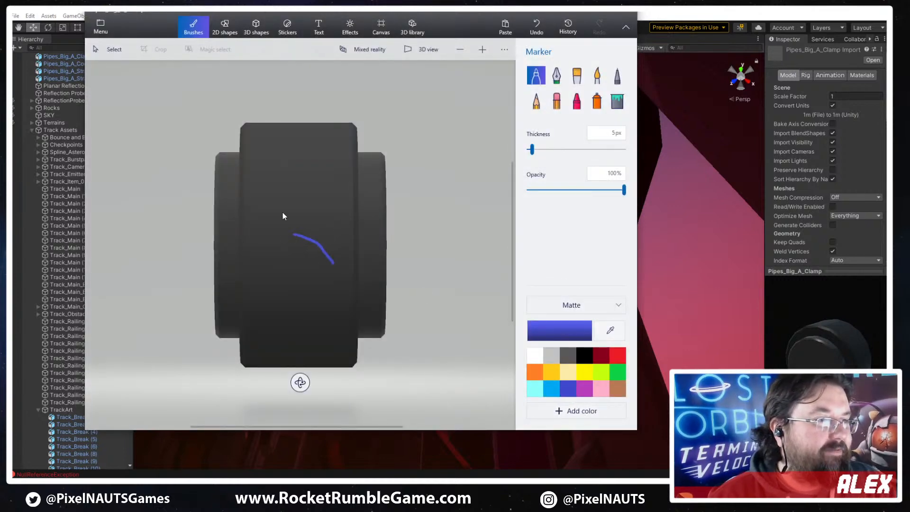
scroll(308, 211, down, 3)
drag(303, 339, 265, 266)
mouse_move(248, 232)
mouse_down()
mouse_move(317, 266)
mouse_move(327, 230)
mouse_up()
drag(299, 360, 244, 328)
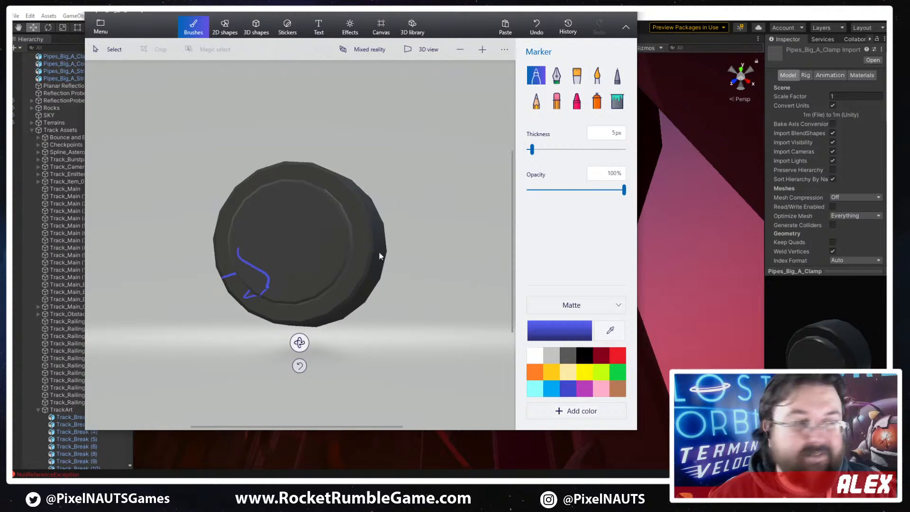
drag(299, 342, 247, 361)
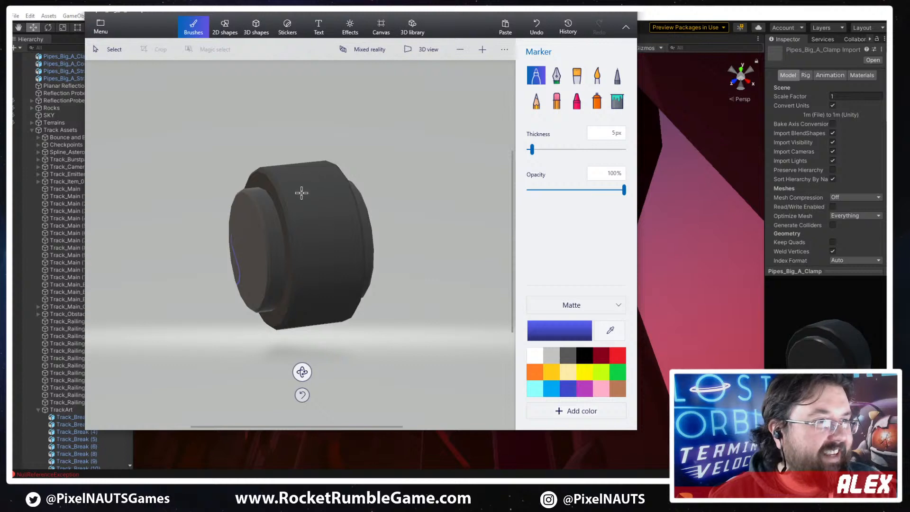
mouse_move(300, 213)
mouse_down()
mouse_move(312, 227)
mouse_move(313, 214)
mouse_up()
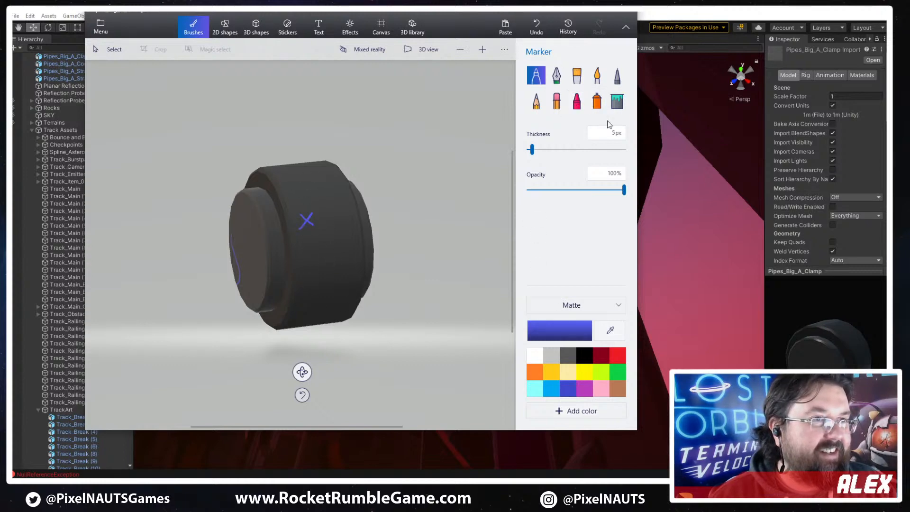
Draw a red 5 px Marker line along the edge of the clamp's end face
click(618, 356)
drag(259, 202, 273, 256)
mouse_move(302, 371)
mouse_down()
mouse_move(325, 365)
mouse_move(345, 295)
mouse_move(242, 321)
mouse_move(307, 378)
mouse_move(331, 376)
mouse_up()
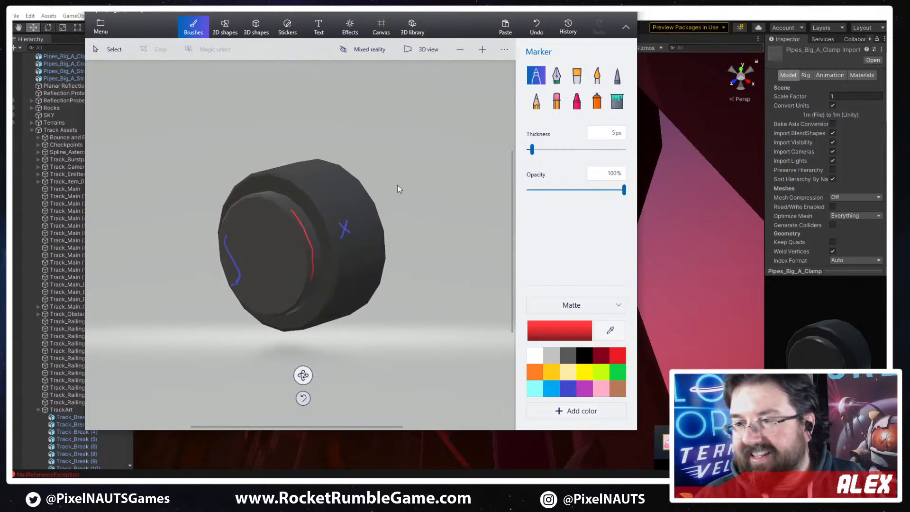
scroll(303, 270, up, 3)
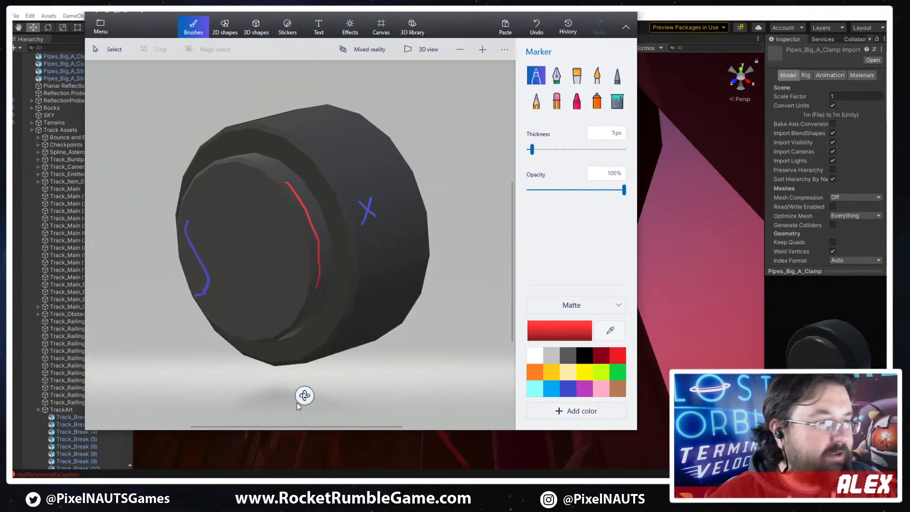
mouse_move(298, 404)
mouse_down()
mouse_move(278, 394)
mouse_move(304, 315)
mouse_move(406, 390)
mouse_move(338, 433)
mouse_move(303, 393)
mouse_up()
Spray red strokes across the clamp at 75 px thickness and 25% opacity, and fill its surface with red at 15% tolerance
click(597, 101)
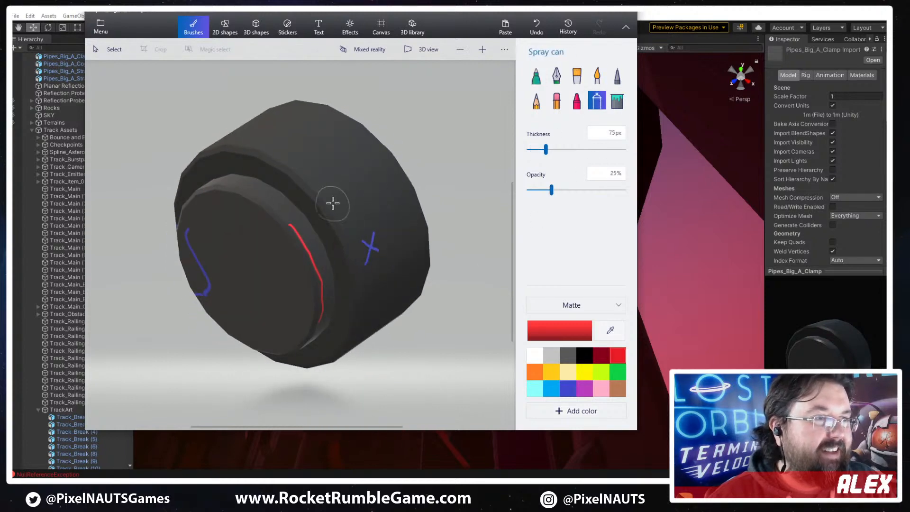
mouse_move(315, 199)
mouse_down()
mouse_move(303, 182)
mouse_move(326, 215)
mouse_up()
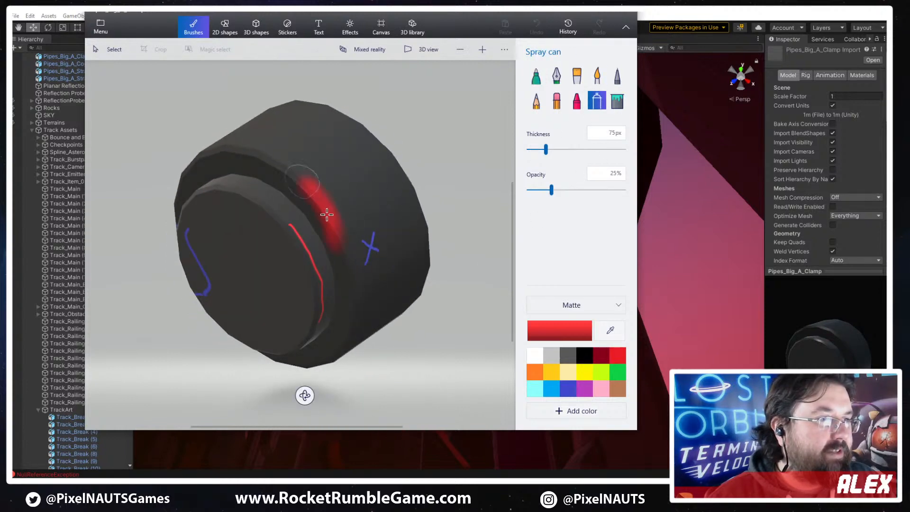
drag(391, 310, 335, 311)
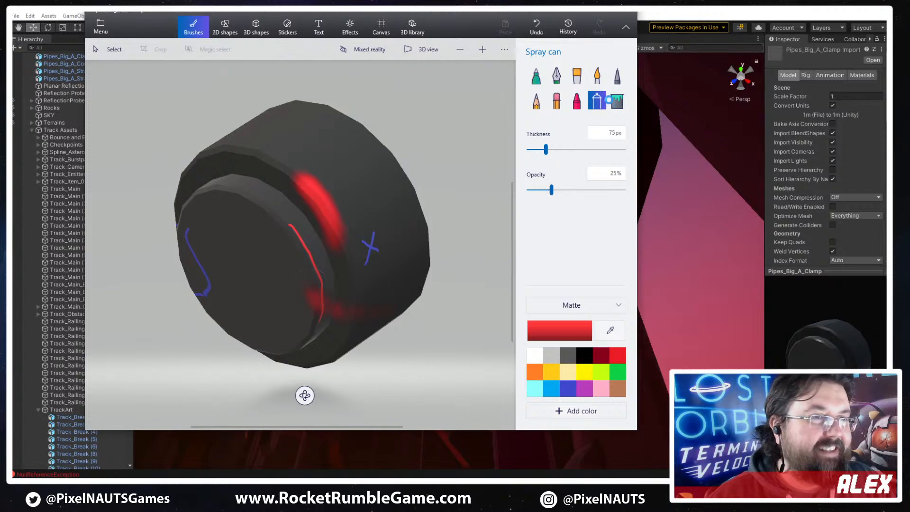
click(612, 101)
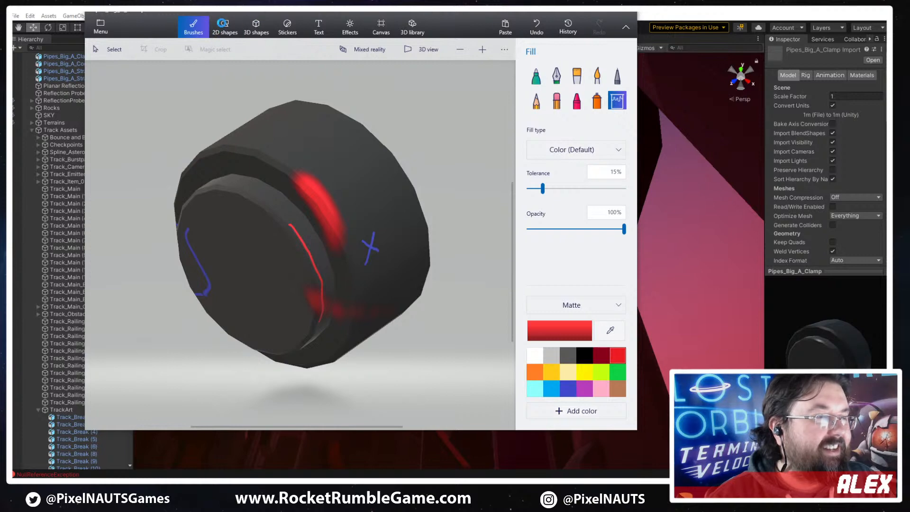
click(370, 259)
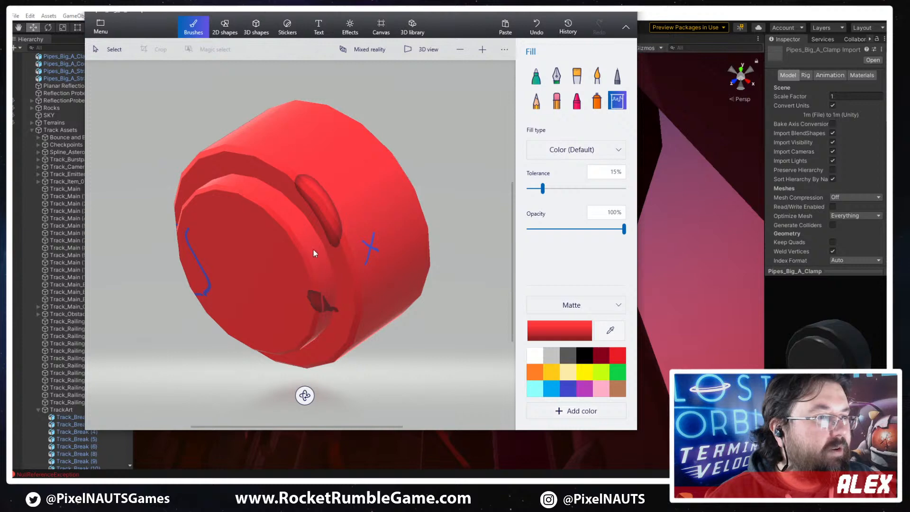
Draw a black 5 px Marker doodle on the red clamp model's outer band, beside the blue strokes
key(alt)
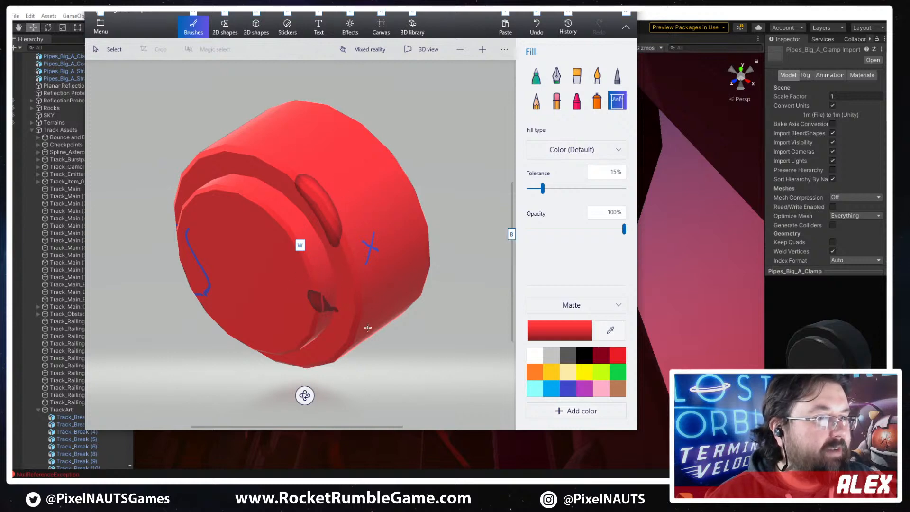
mouse_move(304, 393)
mouse_down()
mouse_move(225, 372)
mouse_move(370, 293)
mouse_move(272, 375)
mouse_move(335, 382)
mouse_move(307, 361)
mouse_move(386, 386)
mouse_move(456, 365)
mouse_move(342, 347)
mouse_move(467, 400)
mouse_up()
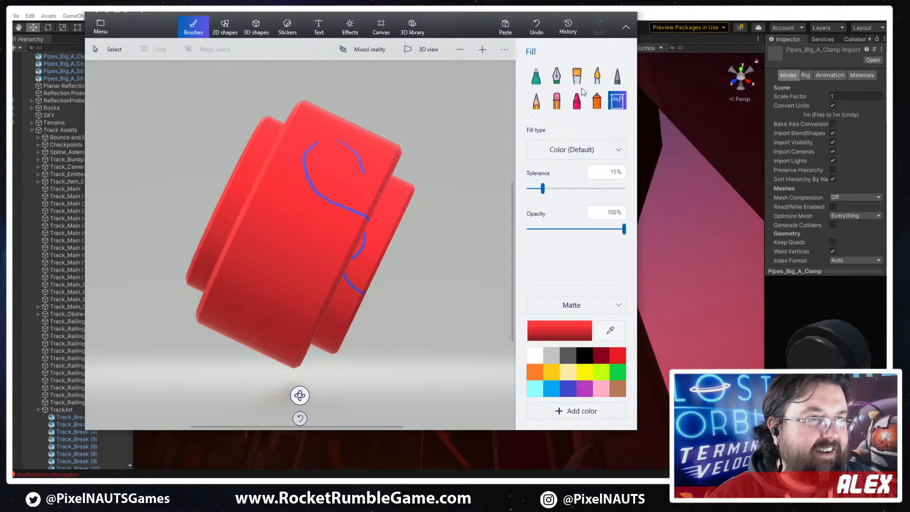
click(536, 75)
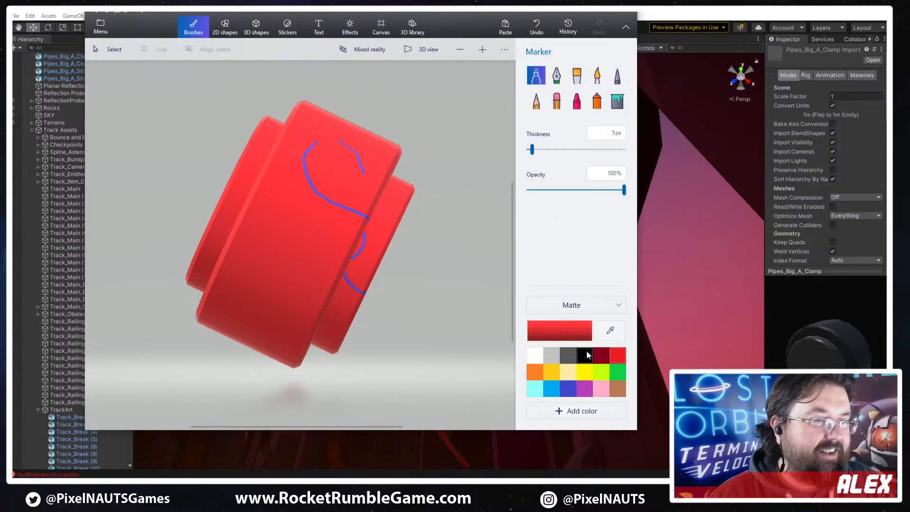
click(586, 355)
mouse_move(247, 216)
mouse_down()
mouse_move(295, 260)
mouse_move(280, 327)
mouse_move(317, 252)
mouse_move(276, 227)
mouse_move(274, 197)
mouse_move(284, 212)
mouse_up()
click(271, 211)
drag(279, 270, 317, 244)
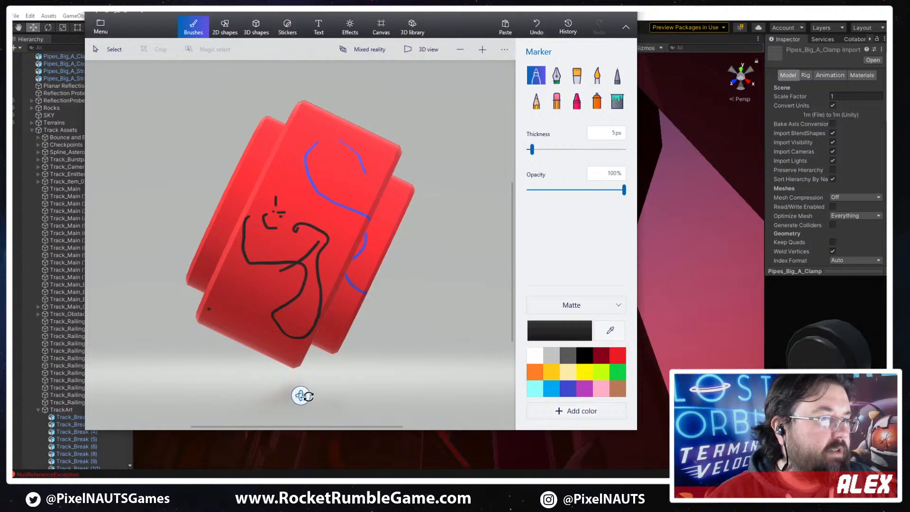
Draw black 5 px Marker rings around an X on the clamp's end face, plus a line and an L on its outer band
mouse_move(300, 395)
mouse_down()
mouse_move(390, 381)
mouse_move(378, 378)
mouse_up()
mouse_move(311, 131)
mouse_down()
mouse_move(223, 209)
mouse_move(250, 154)
mouse_move(279, 209)
mouse_move(252, 208)
mouse_up()
drag(382, 292, 295, 313)
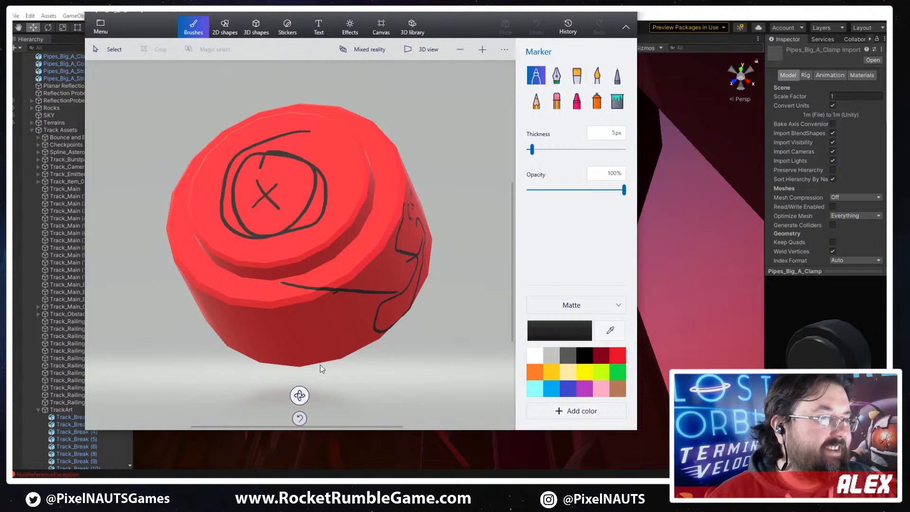
key(alt)
click(289, 395)
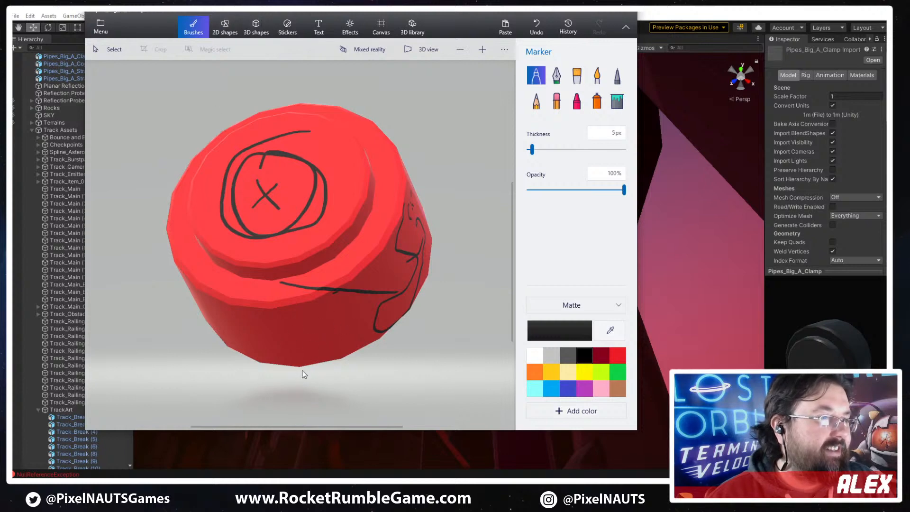
drag(307, 313, 318, 331)
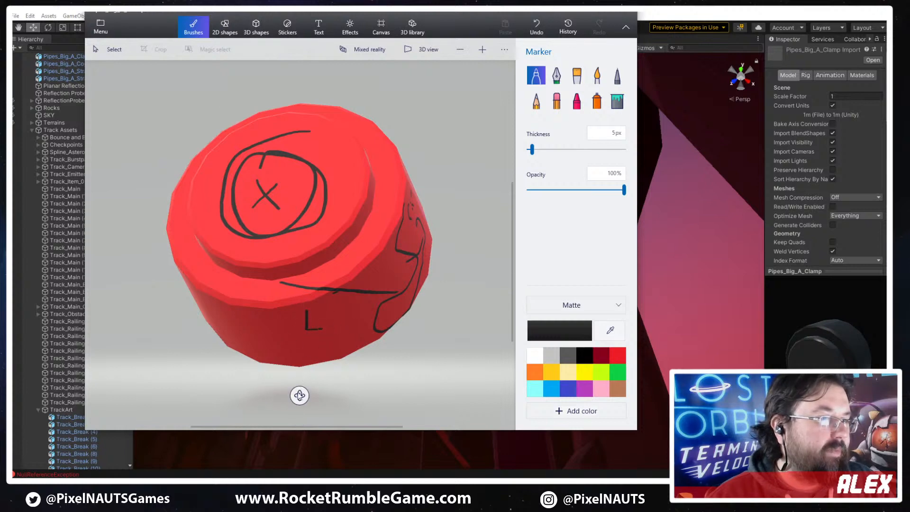
Close Paint 3D and return to the Unity scene
mouse_move(299, 395)
mouse_down()
mouse_move(250, 386)
mouse_move(332, 325)
mouse_move(170, 392)
mouse_up()
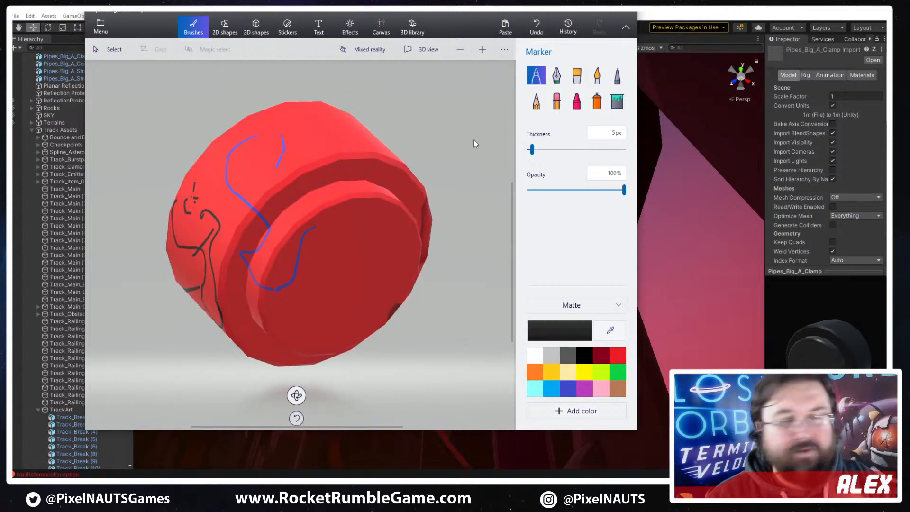
click(625, 14)
click(365, 249)
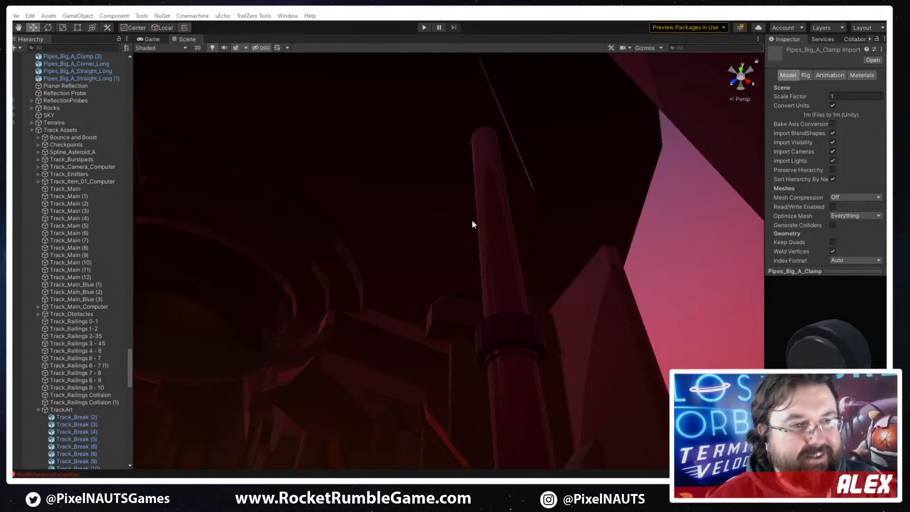
Duplicate the clamp on the upright pipe and lower the copy to about Y -267.5
right_drag(472, 224, 486, 260)
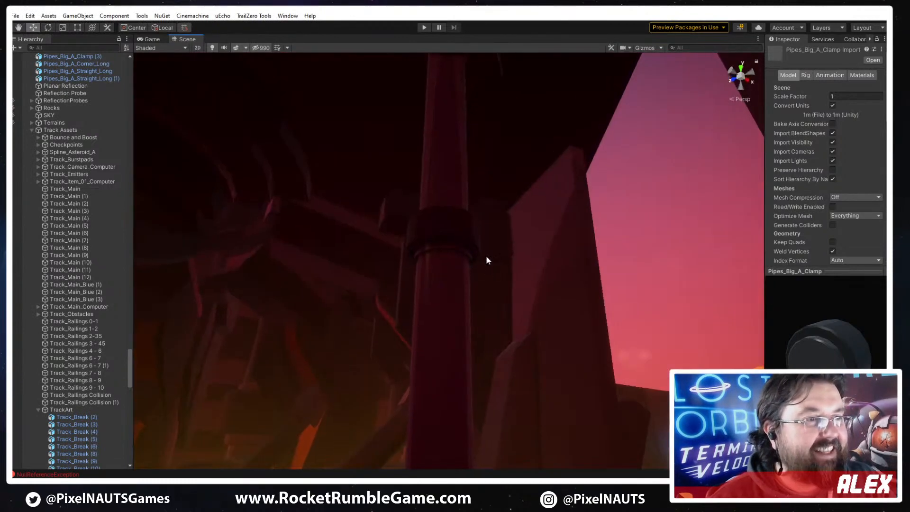
click(453, 232)
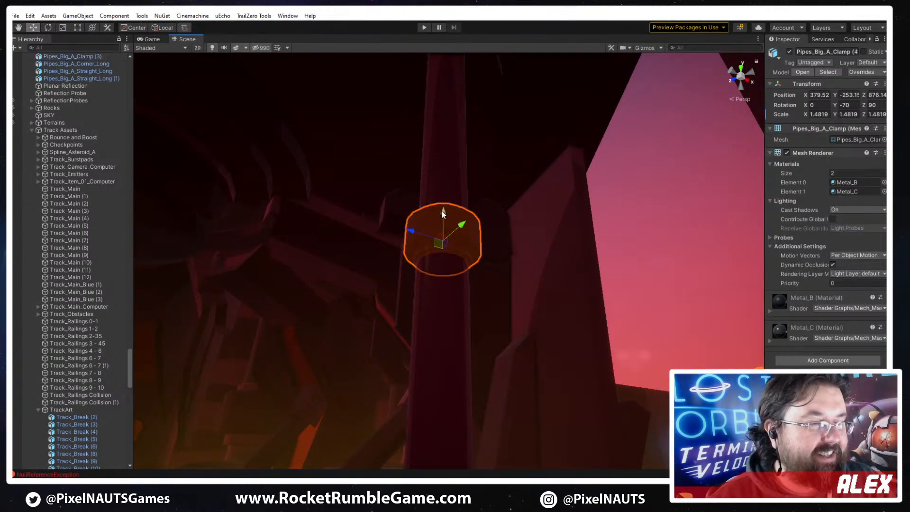
drag(442, 211, 449, 283)
right_drag(449, 283, 682, 315)
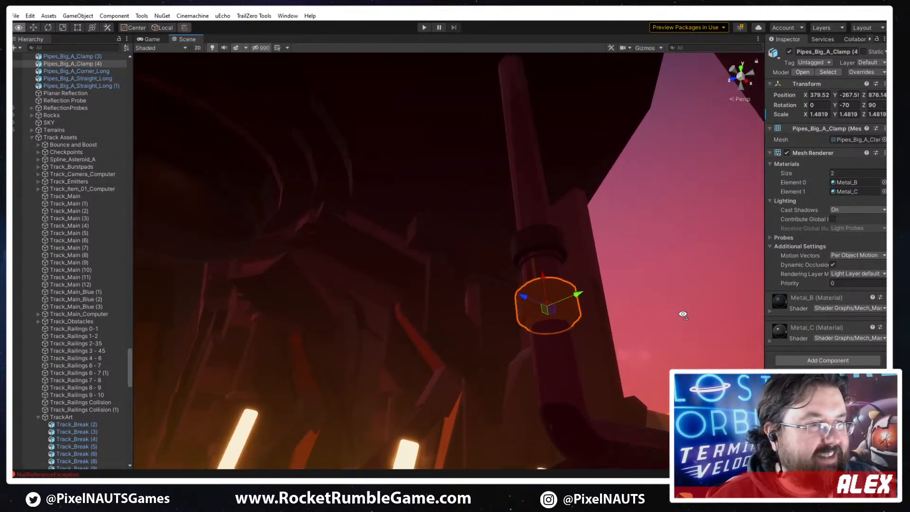
Delete the upper straight long pipe that rises out of the top clamp
right_drag(588, 305, 605, 235)
click(519, 229)
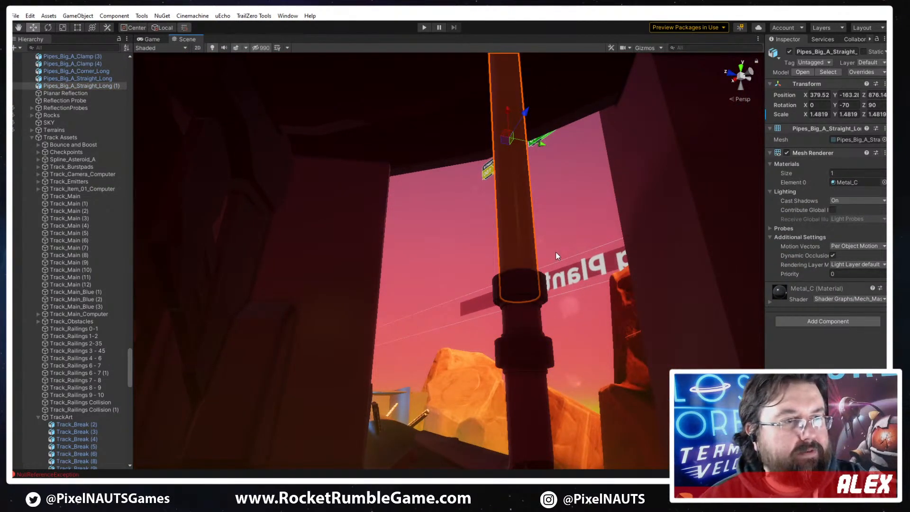
key(Delete)
right_drag(512, 258, 527, 380)
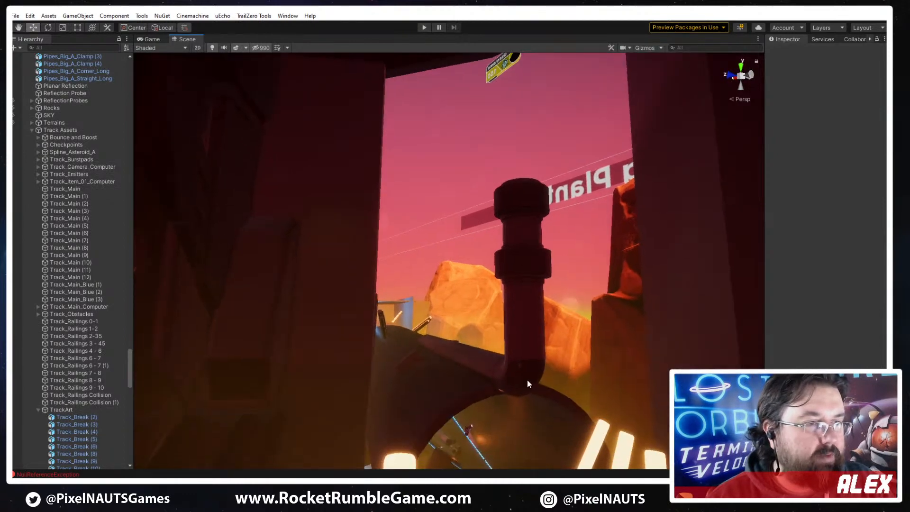
Find the Pipes_Big_A_S model among the pipe assets and place it in the scene below the corner pipe
click(520, 375)
click(824, 72)
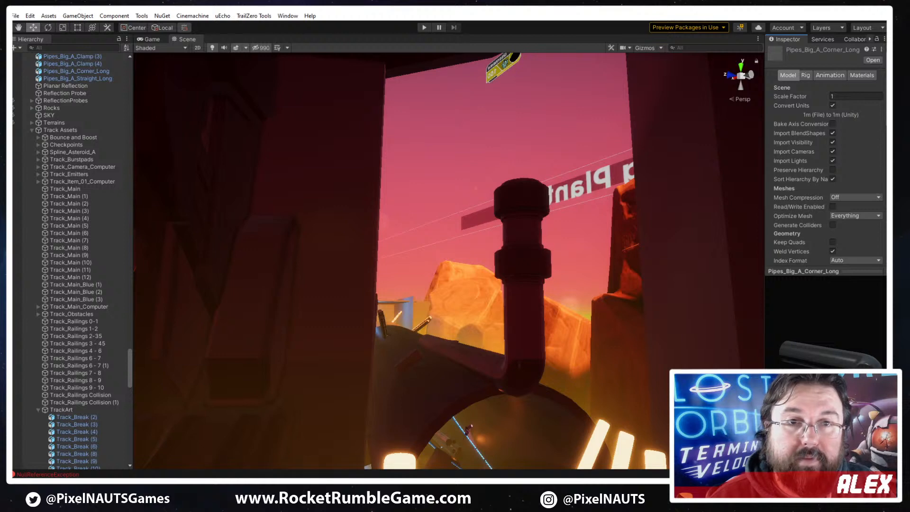
key(Down)
key(Down)
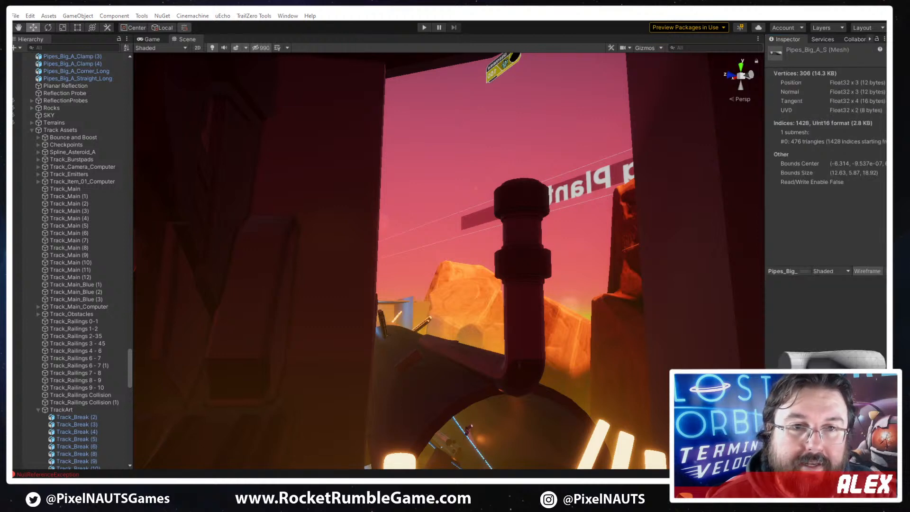
drag(578, 315, 534, 296)
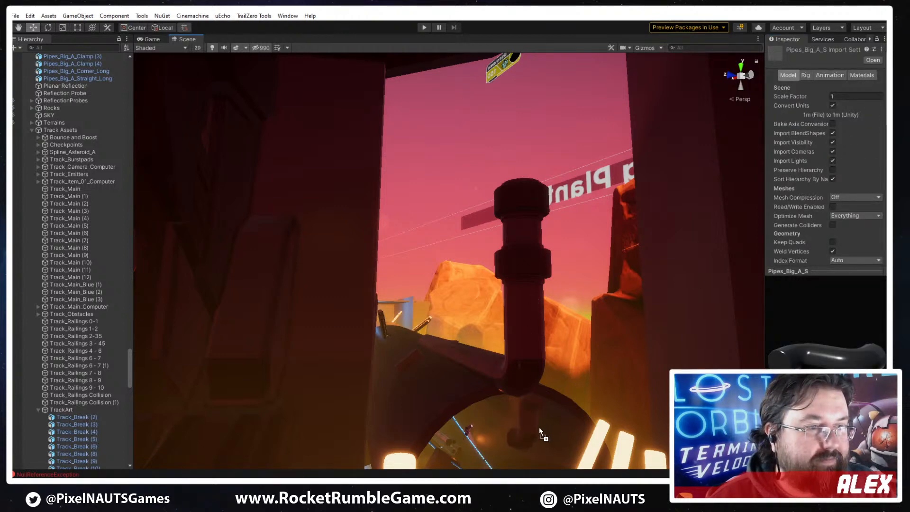
drag(539, 427, 545, 429)
Copy the long corner pipe's Transform component values onto Pipes_Big_A_S
click(527, 277)
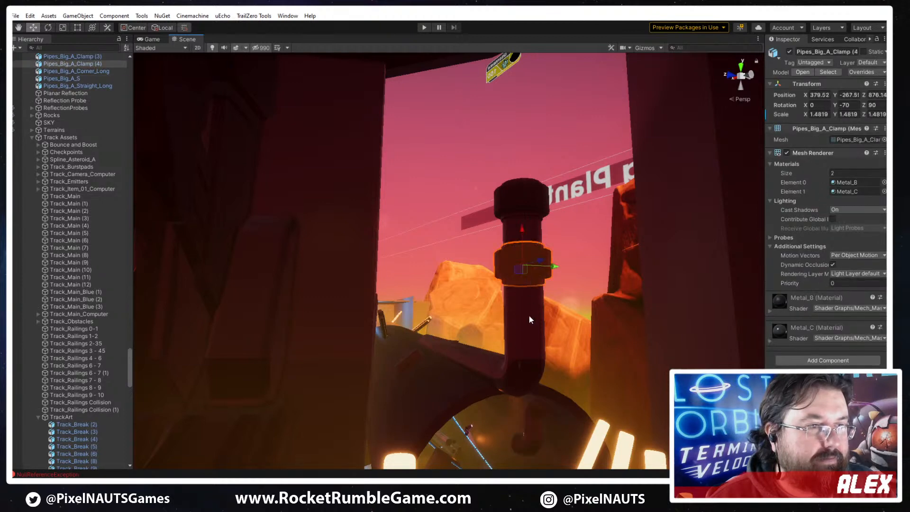
click(529, 316)
right_click(803, 86)
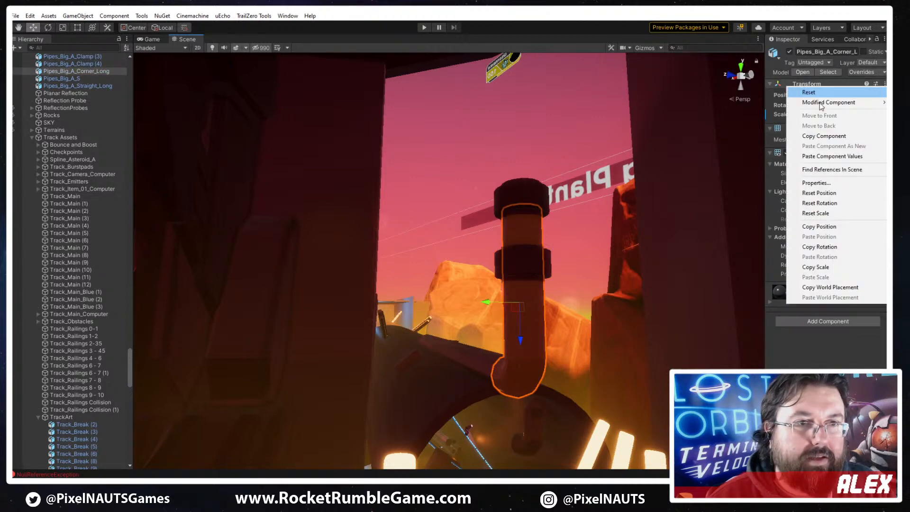
click(822, 137)
click(523, 419)
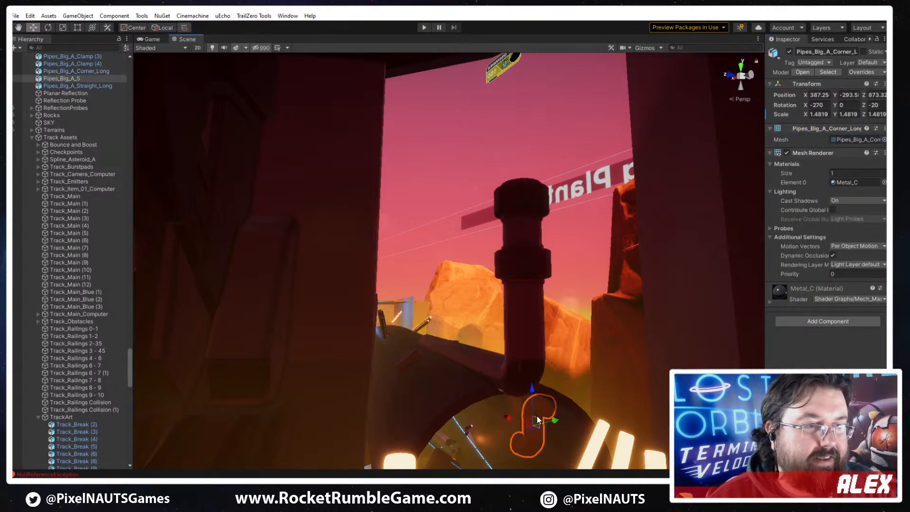
right_click(803, 84)
click(824, 145)
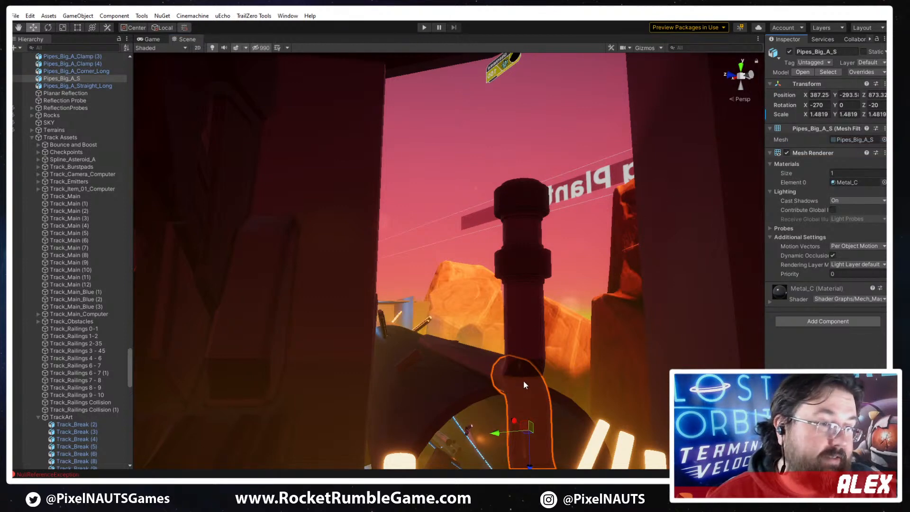
Raise the S pipe above the top clamp to Y -232.5 and rotate it to -360, 110, -90 so its ends point vertically
drag(530, 393, 518, 135)
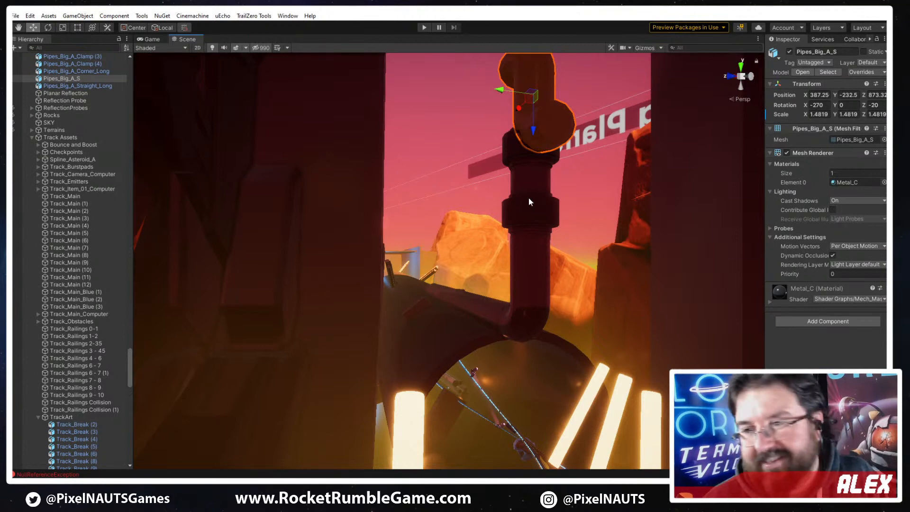
right_drag(581, 261, 666, 248)
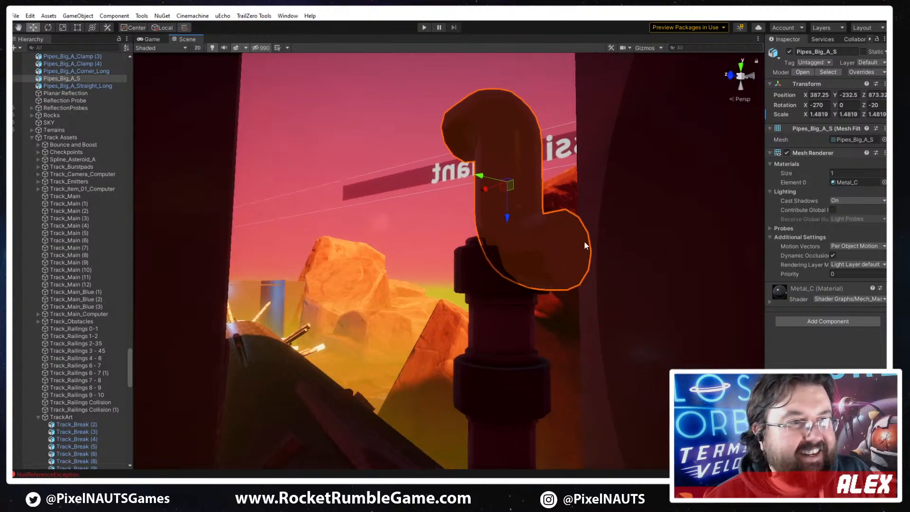
right_drag(587, 245, 550, 204)
key(e)
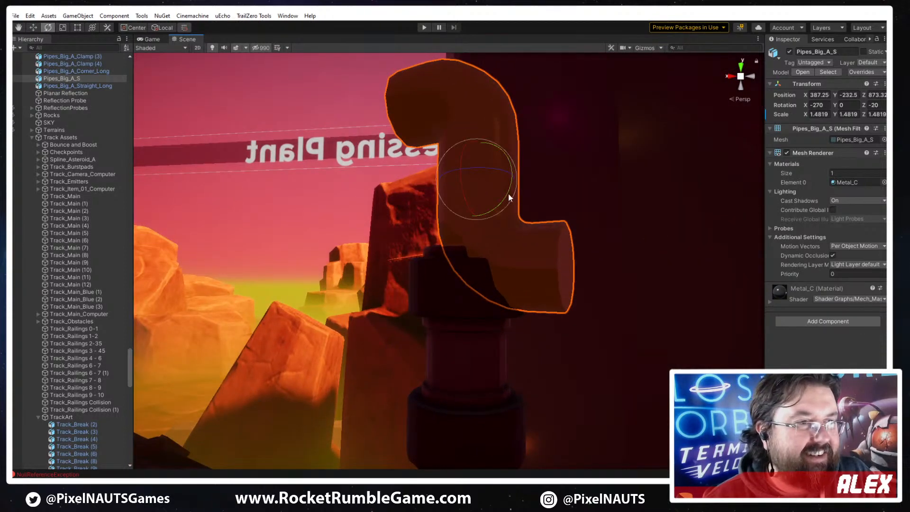
drag(505, 192, 513, 72)
drag(496, 174, 277, 181)
Move the S pipe so its lower end seats in the top clamp, at about X 379.65, Y -251.5, Z 876.14
right_drag(277, 181, 405, 260)
key(w)
drag(469, 207, 392, 241)
right_drag(568, 261, 568, 230)
scroll(568, 231, up, 3)
mouse_move(564, 237)
middle_down()
mouse_move(549, 282)
mouse_move(559, 239)
middle_up()
drag(387, 227, 389, 229)
right_drag(413, 287, 444, 290)
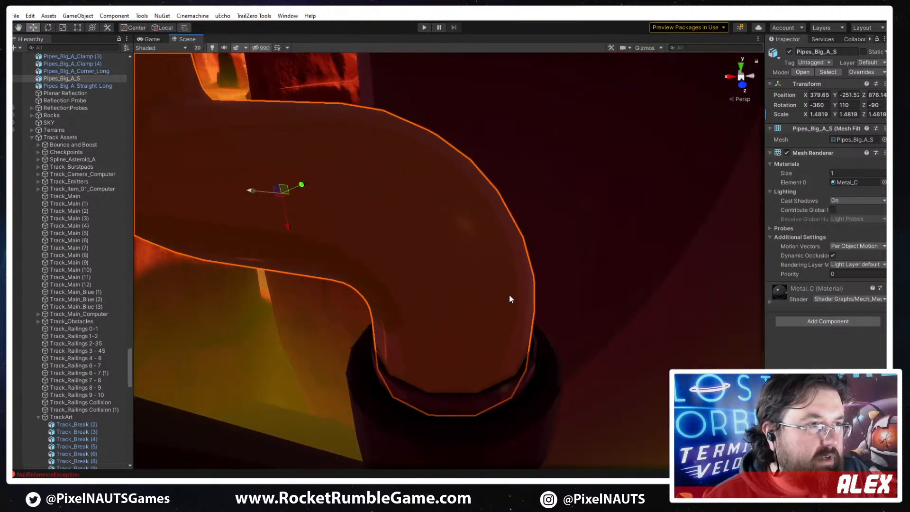
scroll(509, 294, down, 10)
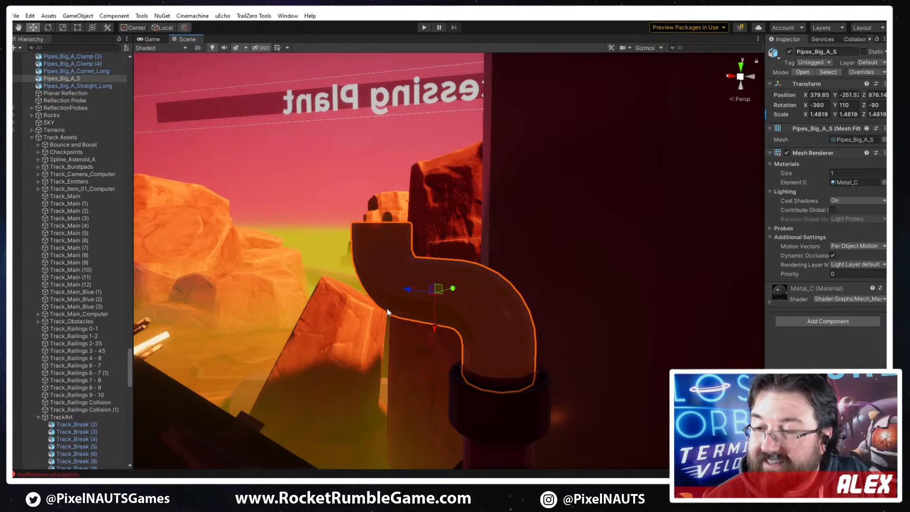
Replace the long corner pipe's mesh with the Pipes_Big_A_Corner_Short mesh
right_drag(555, 306, 476, 350)
click(476, 350)
right_drag(538, 299, 579, 318)
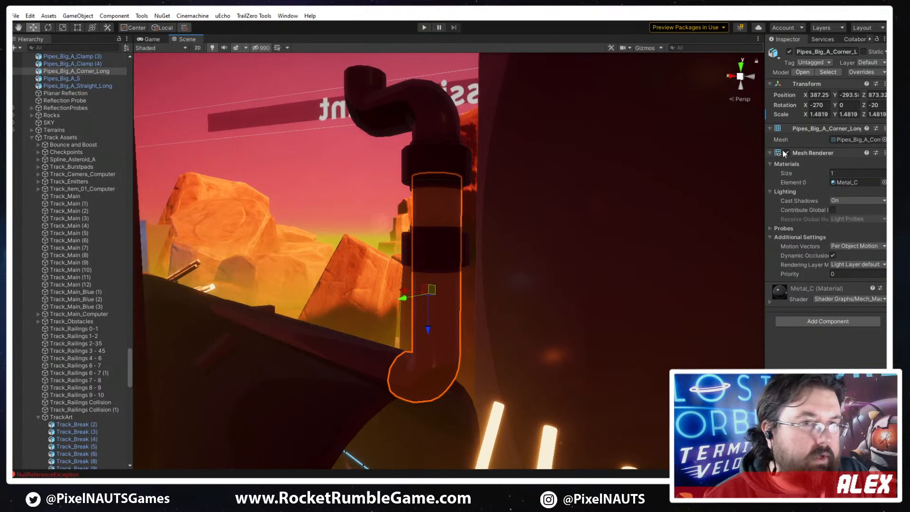
click(832, 72)
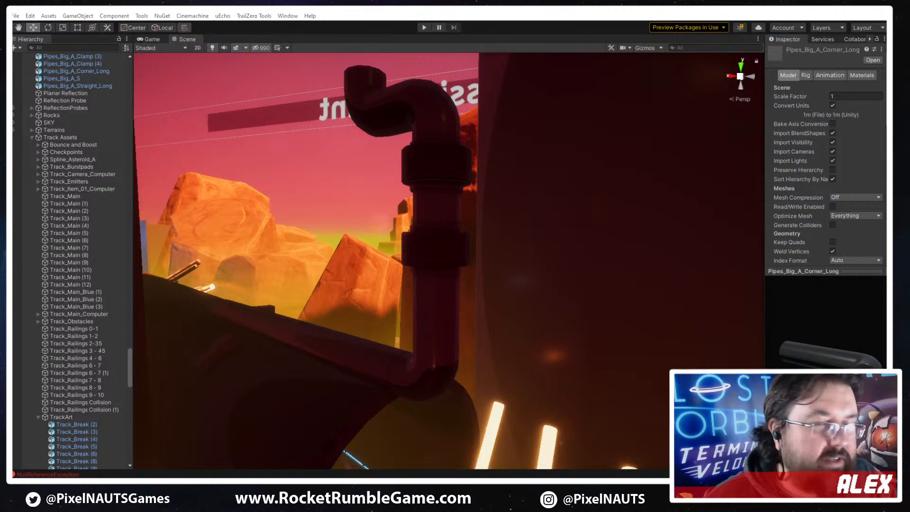
click(426, 333)
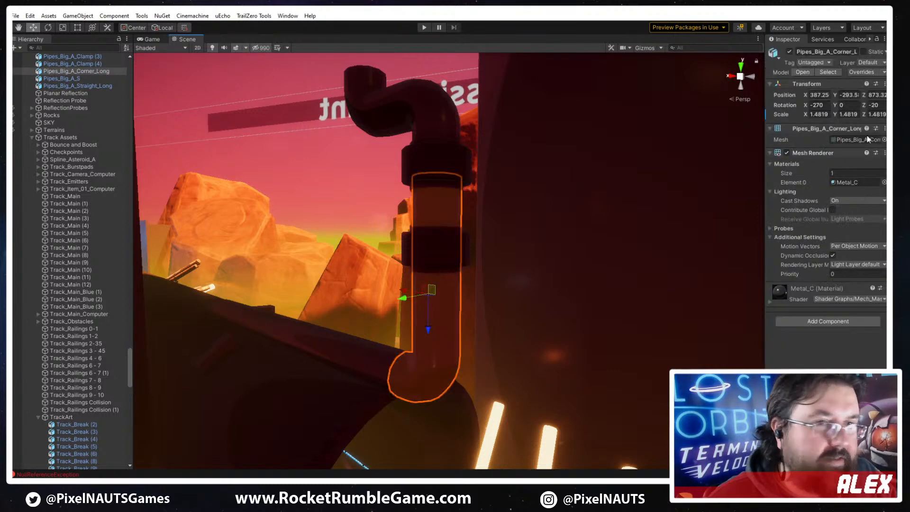
drag(831, 198, 844, 141)
Switch the handle to Pivot and rotate the short corner pipe to -90, 0, 20 so its open end faces up
right_drag(521, 300, 492, 316)
key(e)
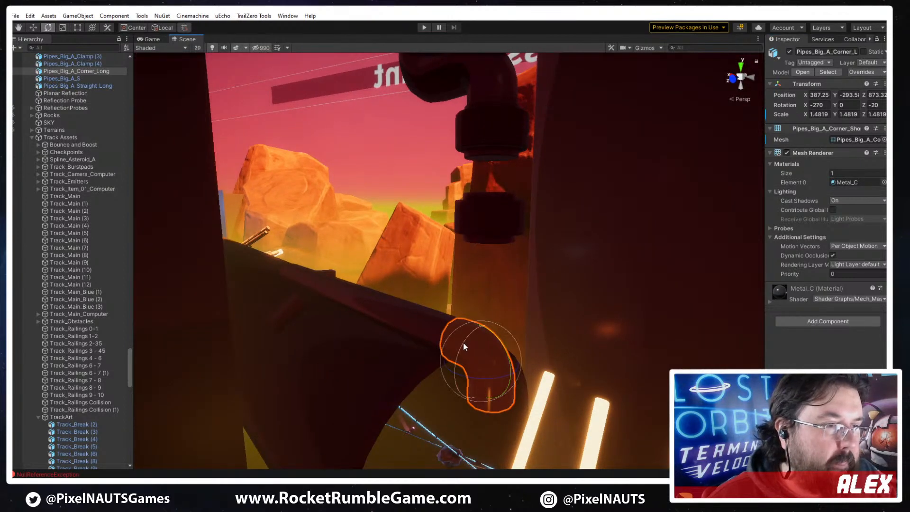
ctrl+drag(463, 343, 314, 18)
key(ctrl+z)
click(138, 30)
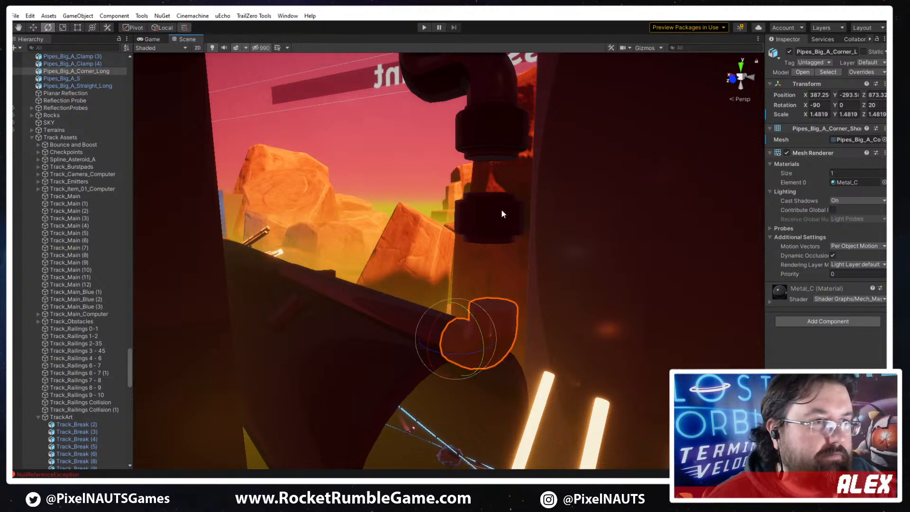
Delete the lower of the two clamps
click(503, 220)
key(Delete)
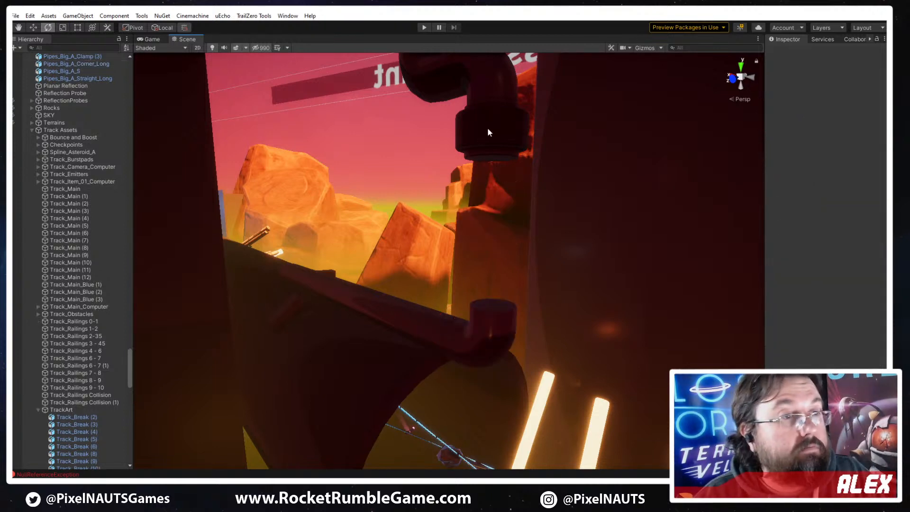
Move the clamp and S pipe together down onto the upward-facing open end of the short corner pipe
click(488, 132)
right_drag(617, 191, 519, 152)
shift+click(505, 126)
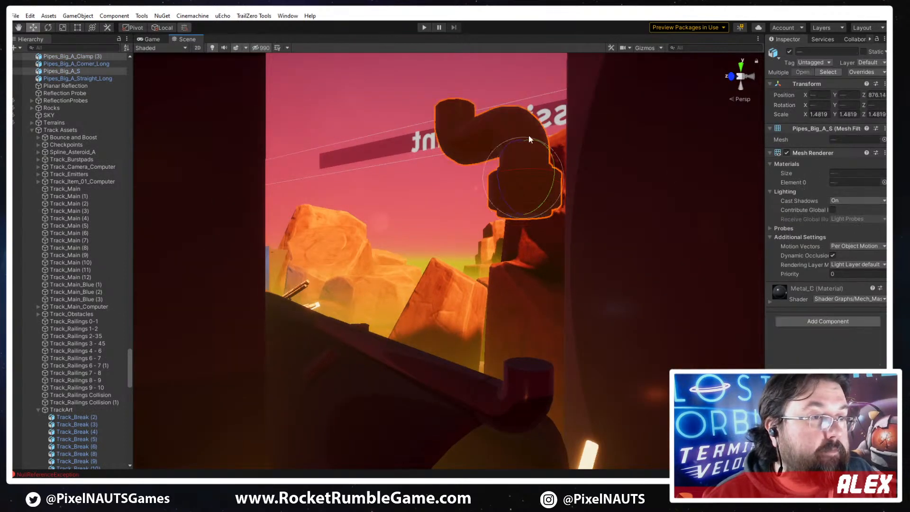
key(w)
drag(524, 216, 517, 374)
right_drag(579, 382, 577, 279)
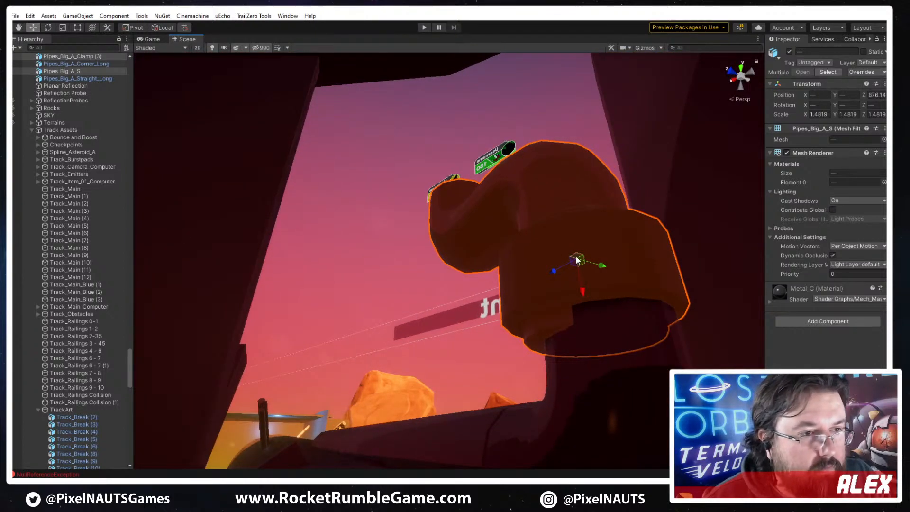
drag(577, 261, 591, 249)
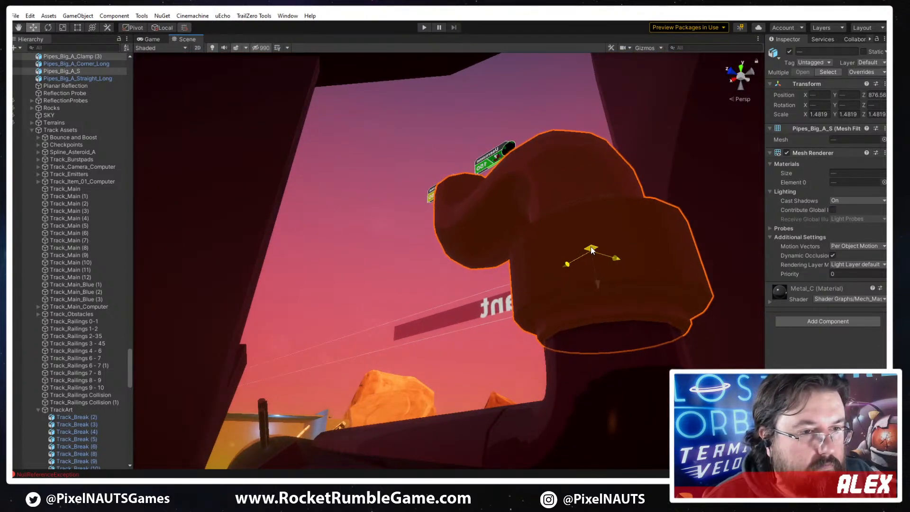
right_drag(556, 287, 527, 217)
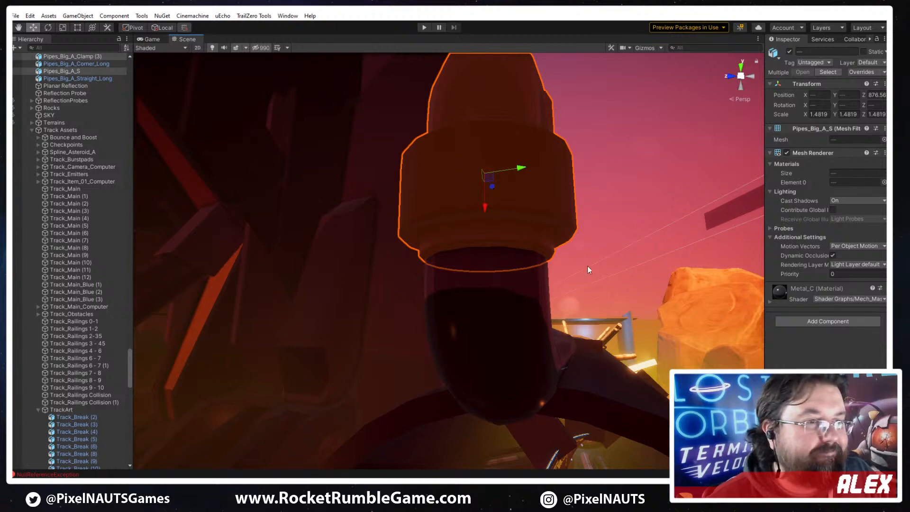
right_drag(587, 265, 665, 246)
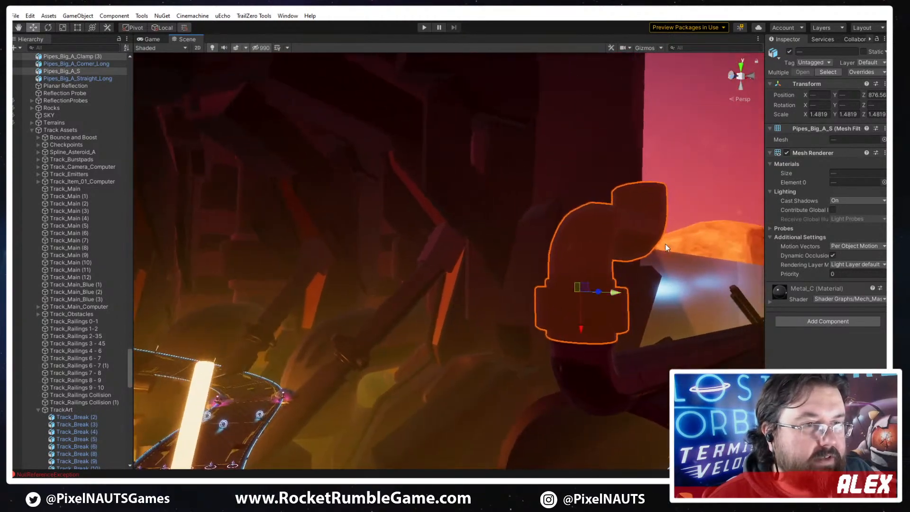
Duplicate the short corner pipe, raise the copy to the S pipe's upper end and rotate it to -180, -70, 90
click(596, 374)
key(ctrl+d)
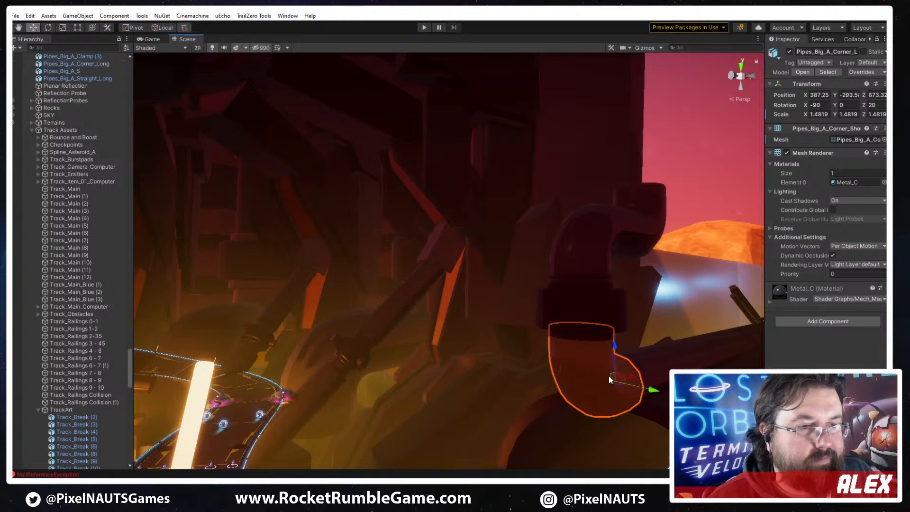
drag(614, 377, 626, 187)
right_drag(626, 187, 574, 204)
key(e)
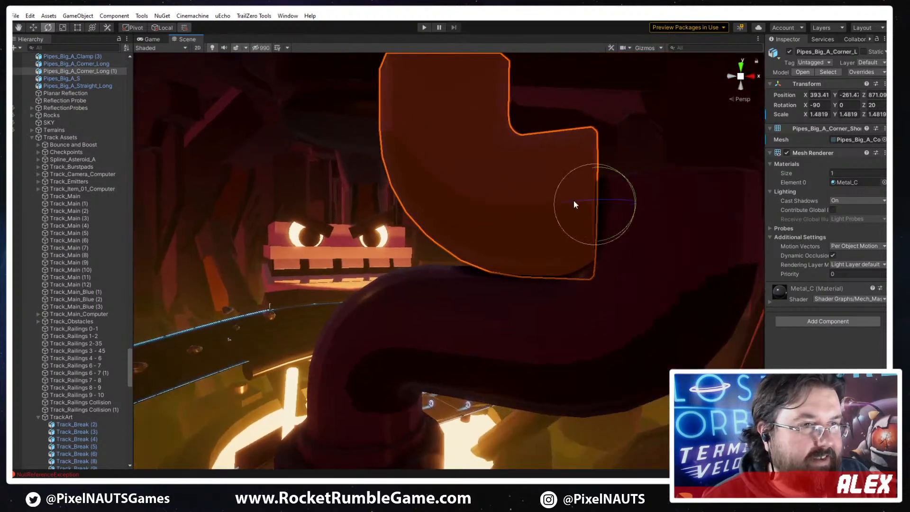
ctrl+drag(619, 234, 504, 266)
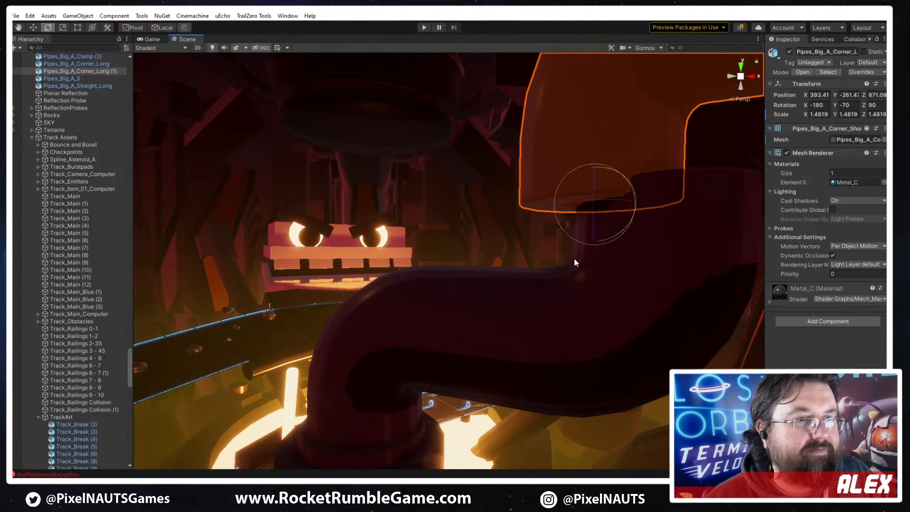
Seat the duplicated corner pipe on the S pipe's upper opening, at about X 396.54, Y -260.4, Z 869.9
right_drag(573, 258, 579, 221)
key(w)
drag(532, 234, 592, 220)
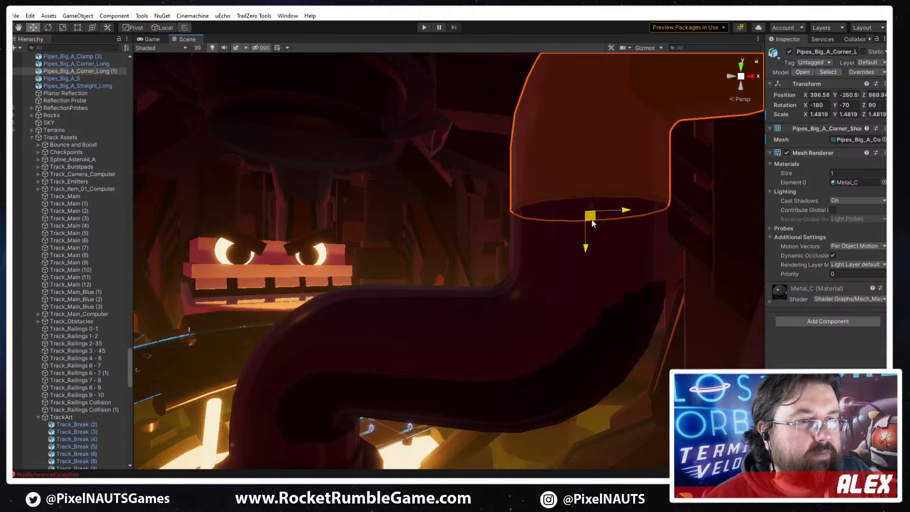
right_drag(582, 226, 554, 248)
drag(499, 250, 503, 242)
right_drag(503, 241, 521, 266)
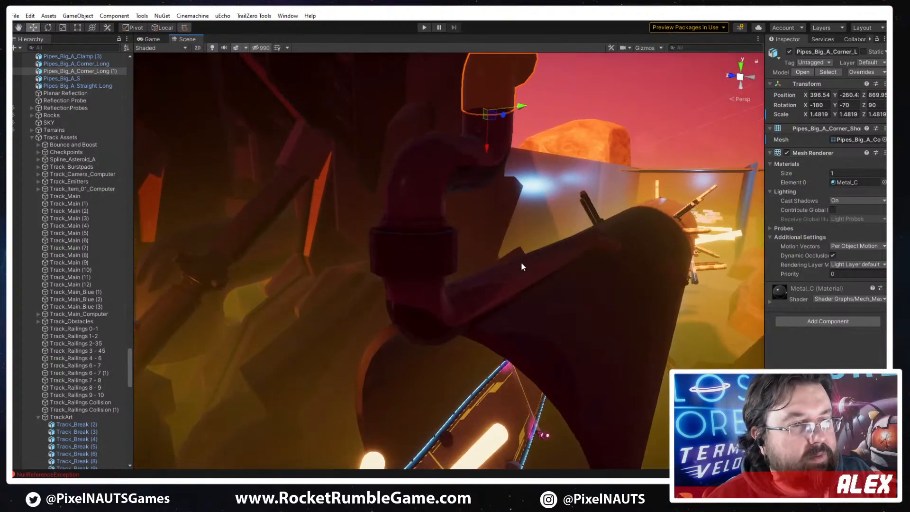
Duplicate the large MiningMachine_Ring_Edge tube beneath the pipes and move the copy to about X 395.5, Y -323.8, Z 869.6
click(523, 249)
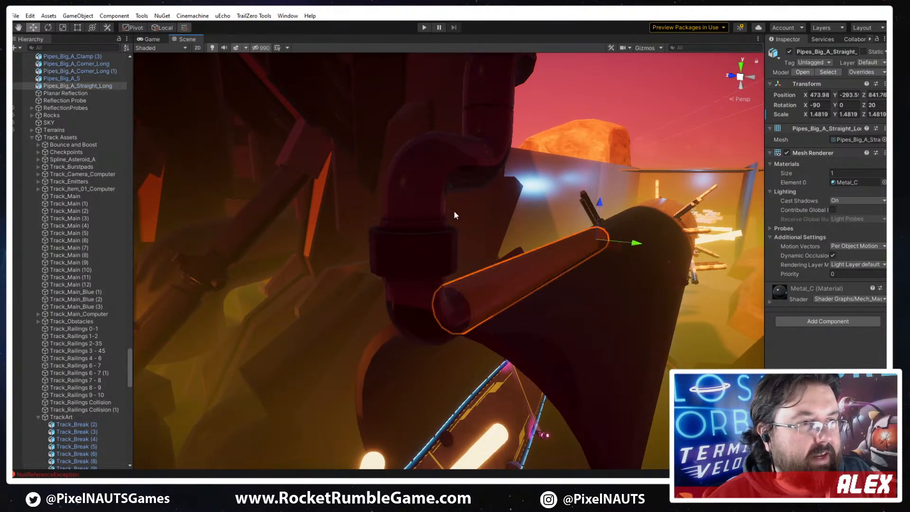
right_drag(454, 210, 489, 242)
alt+drag(501, 251, 504, 256)
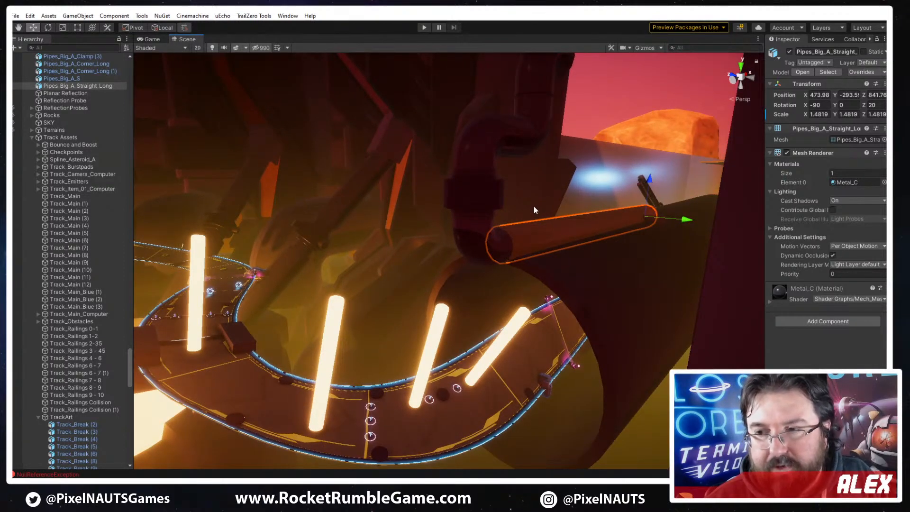
alt+drag(515, 204, 581, 270)
click(565, 278)
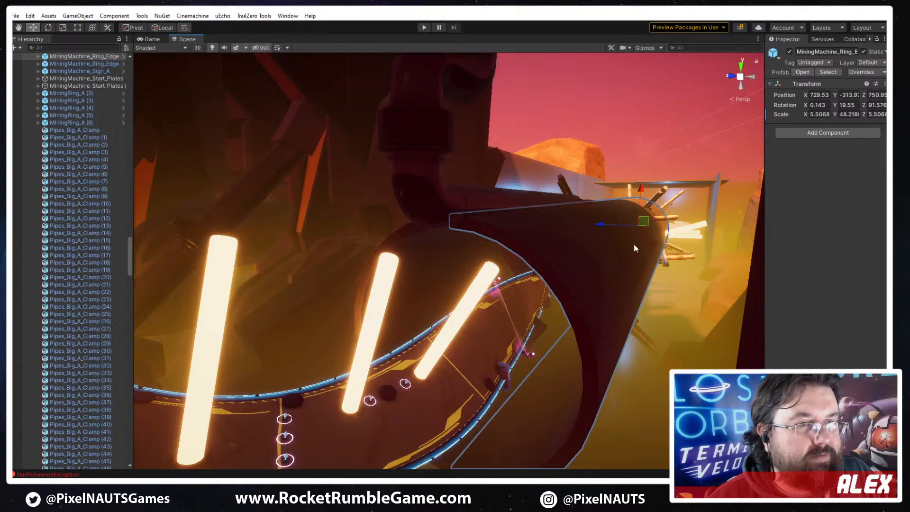
alt+drag(634, 244, 627, 203)
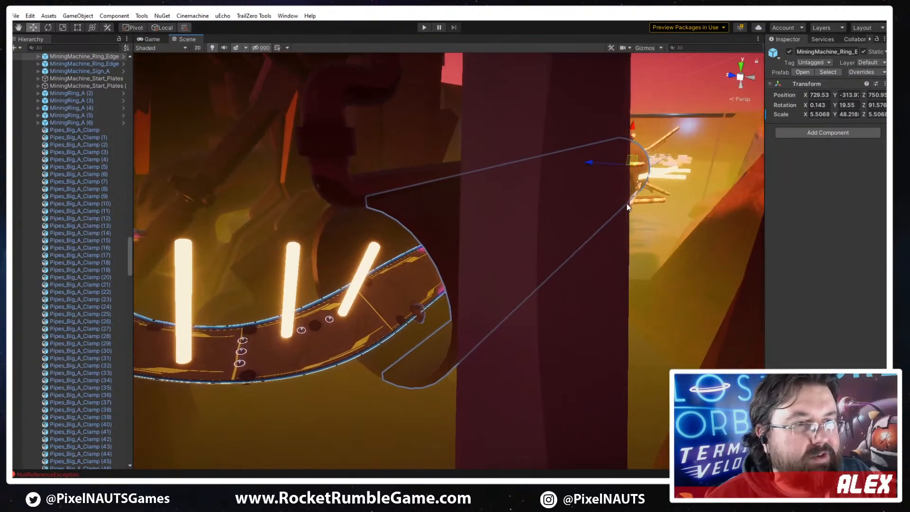
key(ctrl+d)
drag(624, 166, 468, 263)
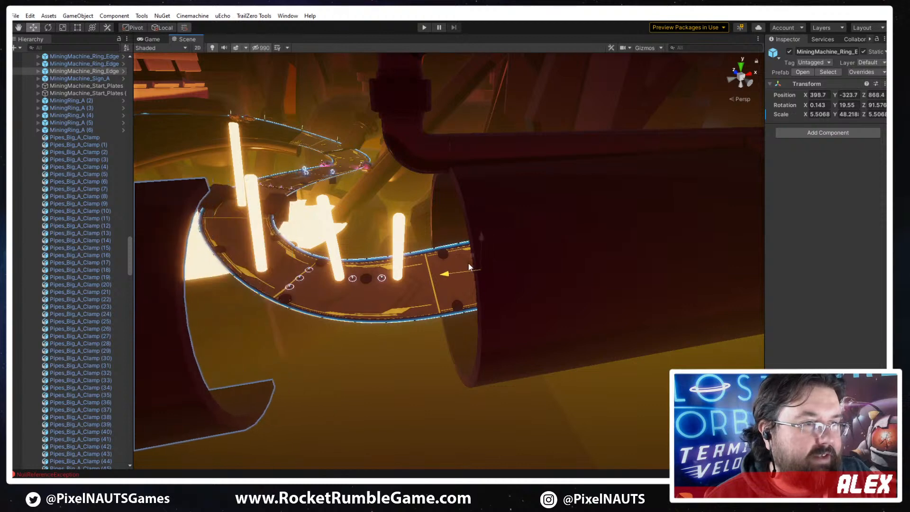
Unpack the duplicated ring edge prefab and delete its child mesh, leaving only the empty parent object
right_click(82, 71)
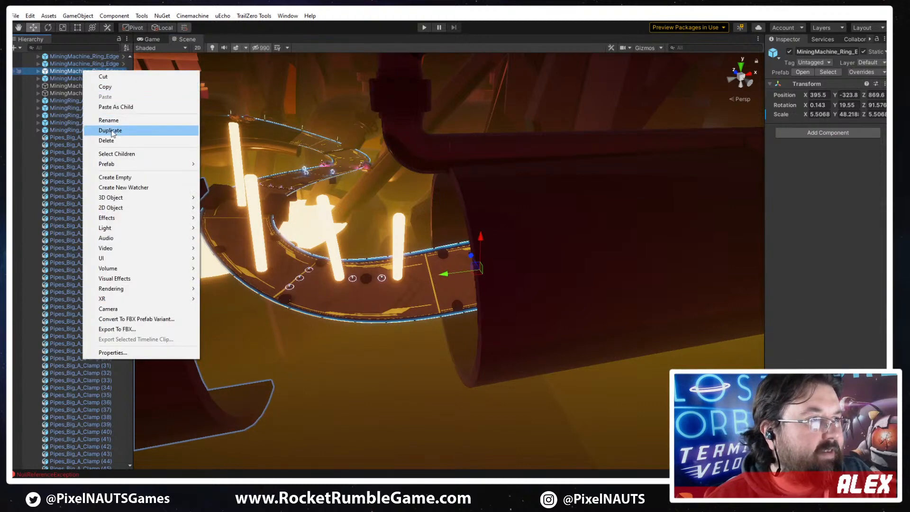
mouse_move(124, 163)
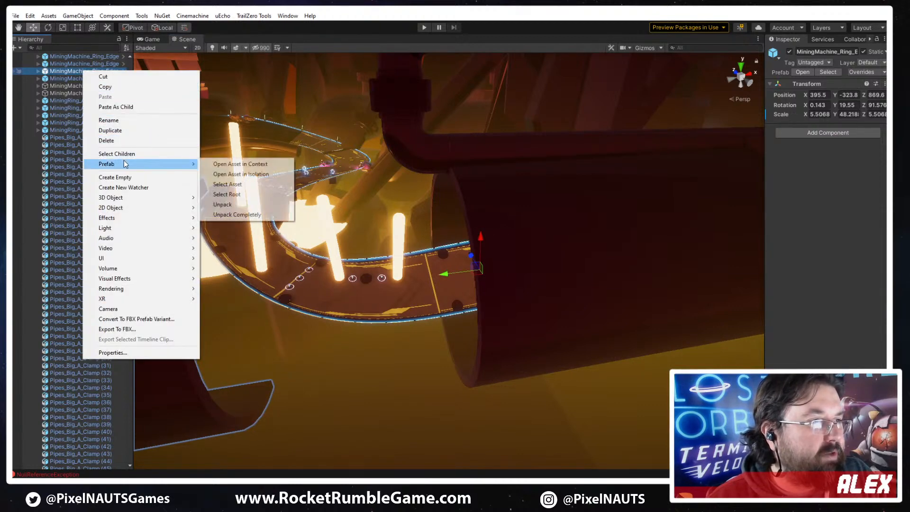
click(228, 208)
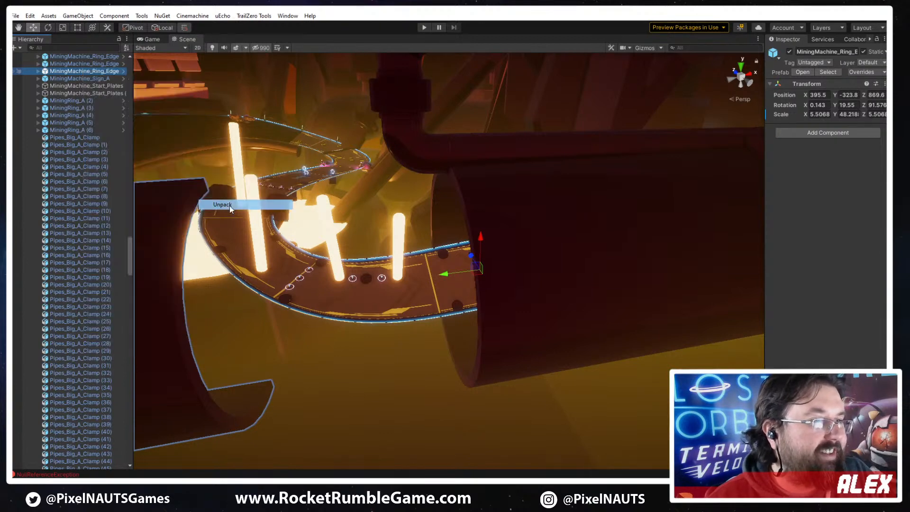
click(38, 71)
click(67, 79)
key(Delete)
Rename the emptied parent object as SwirlyPipe_A
click(74, 72)
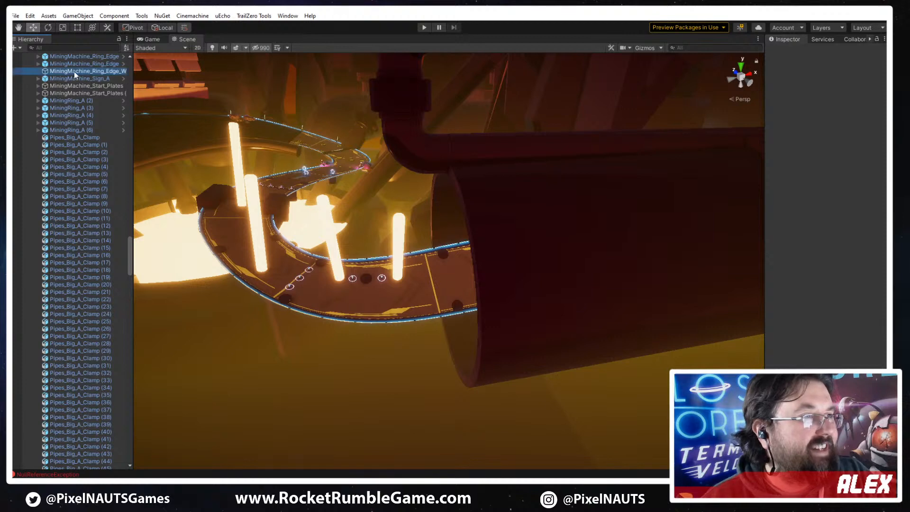
click(98, 72)
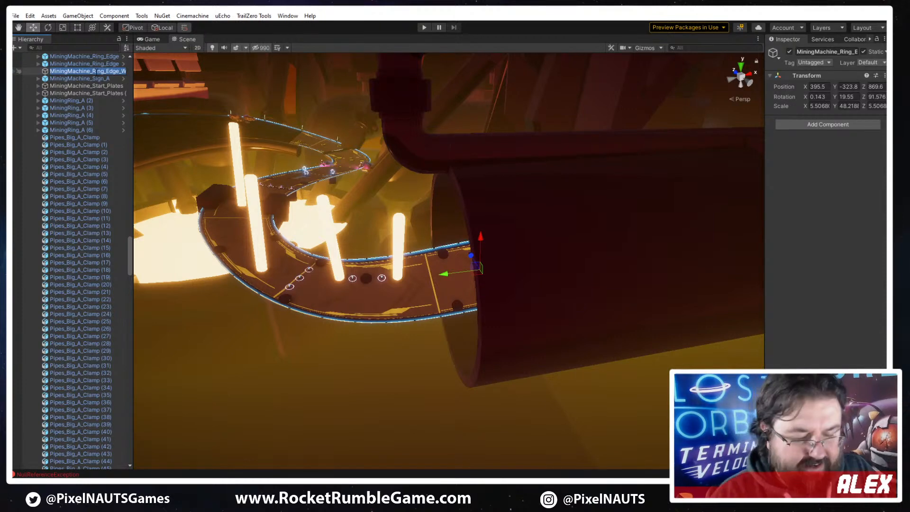
text(Swirly)
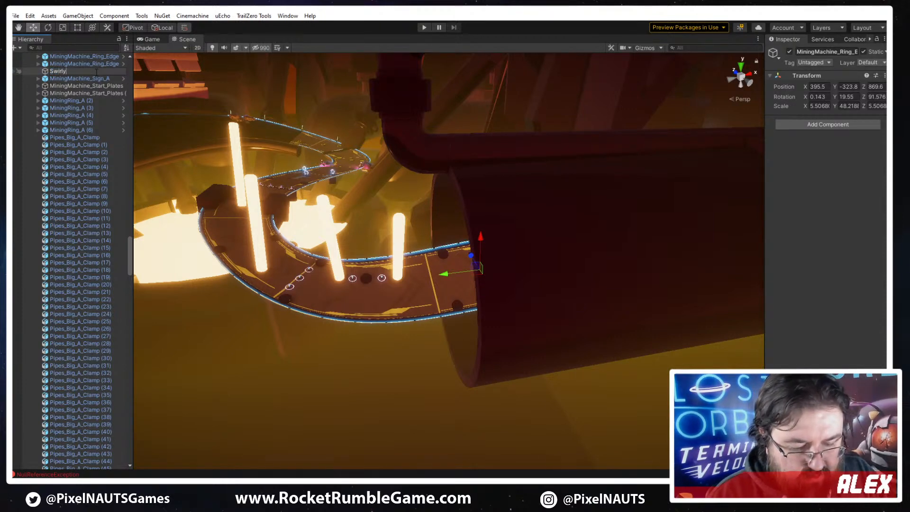
text(Pipe_A)
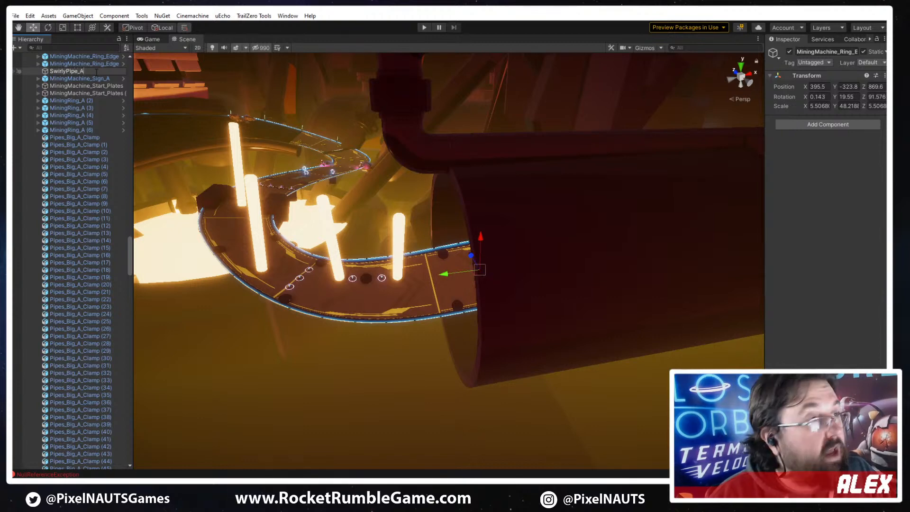
key(Return)
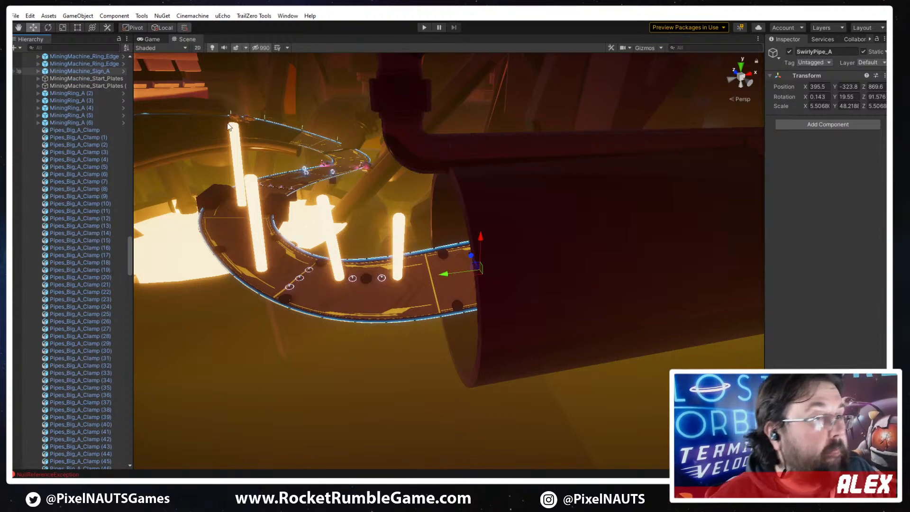
Set the scale of SwirlyPipe_A to 1 on X, Y and Z
right_drag(487, 254, 543, 261)
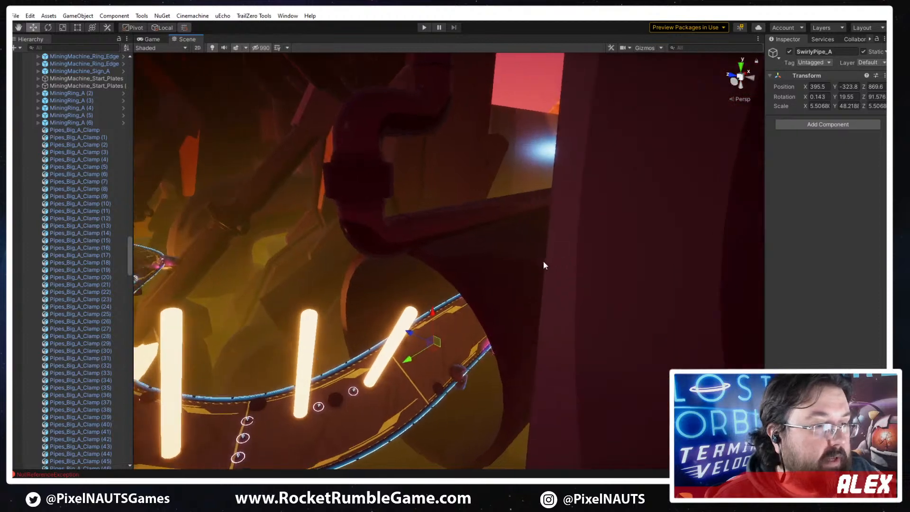
click(817, 106)
text(1)
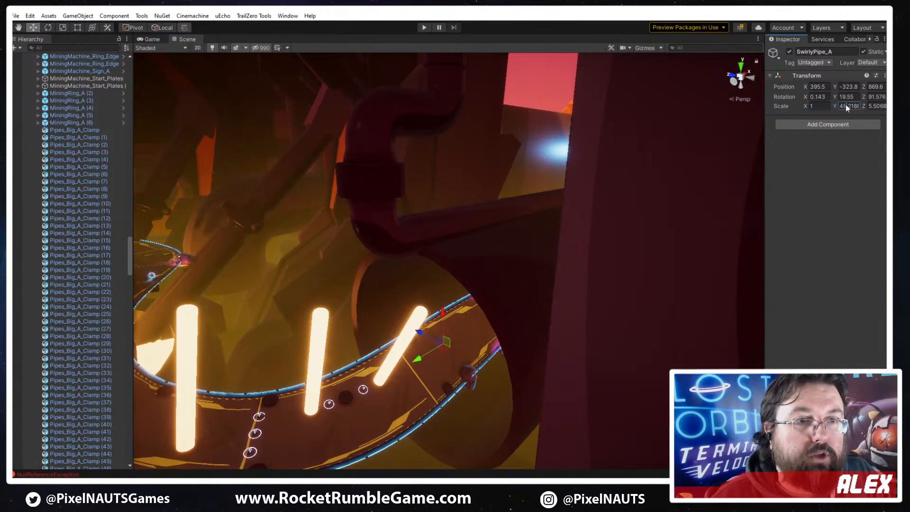
text(1)
click(874, 106)
mouse_move(610, 197)
right_down()
mouse_move(549, 201)
mouse_move(602, 213)
right_up()
Set the rotation of SwirlyPipe_A to 0, 0, 20
click(826, 97)
click(828, 97)
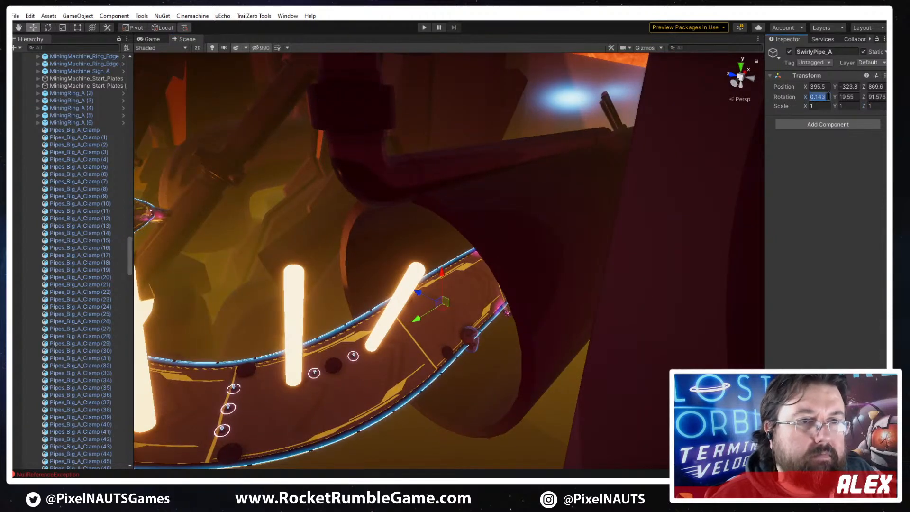
text(0)
key(Tab)
text(0)
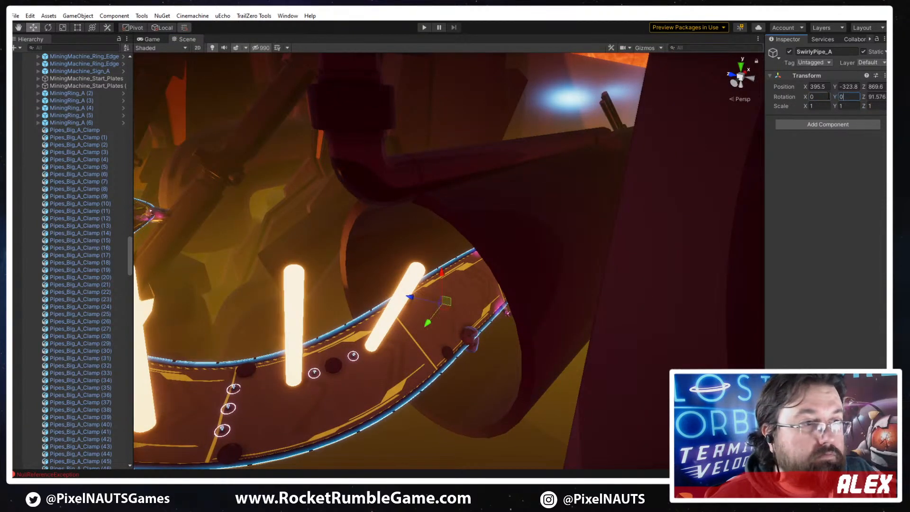
key(Tab)
text(20)
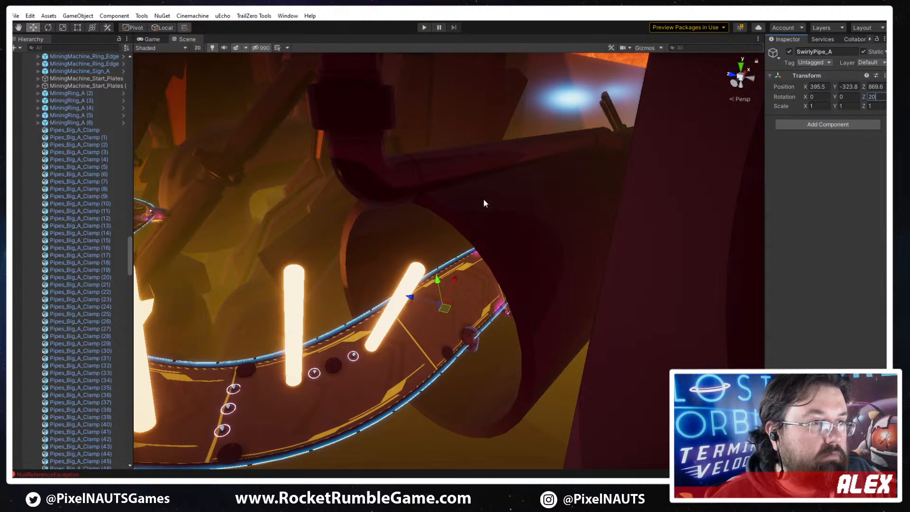
Check the long straight pipe's rotation and set the X rotation of SwirlyPipe_A to -90 to match it
click(460, 173)
click(454, 160)
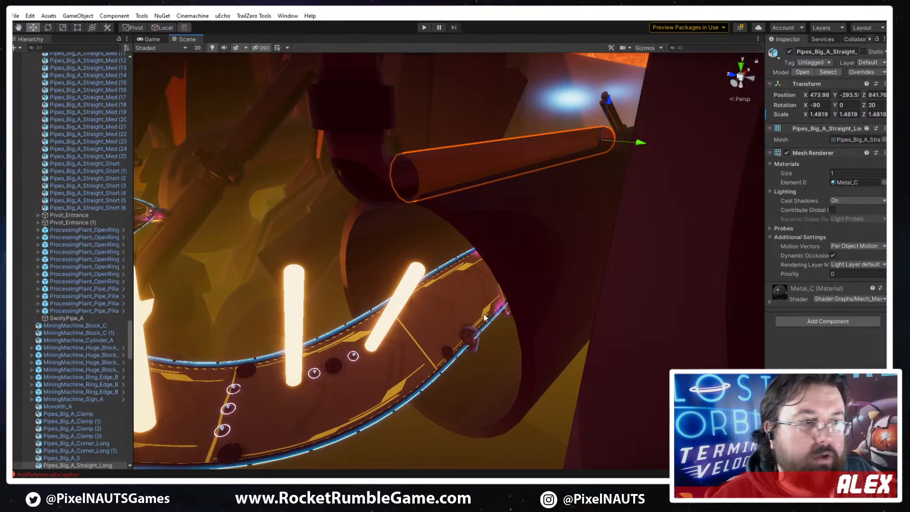
click(451, 317)
click(451, 317)
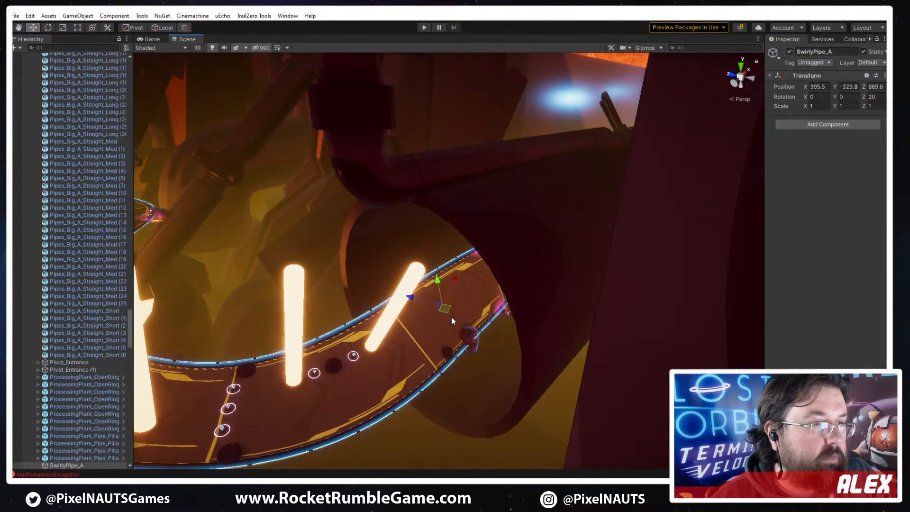
click(815, 96)
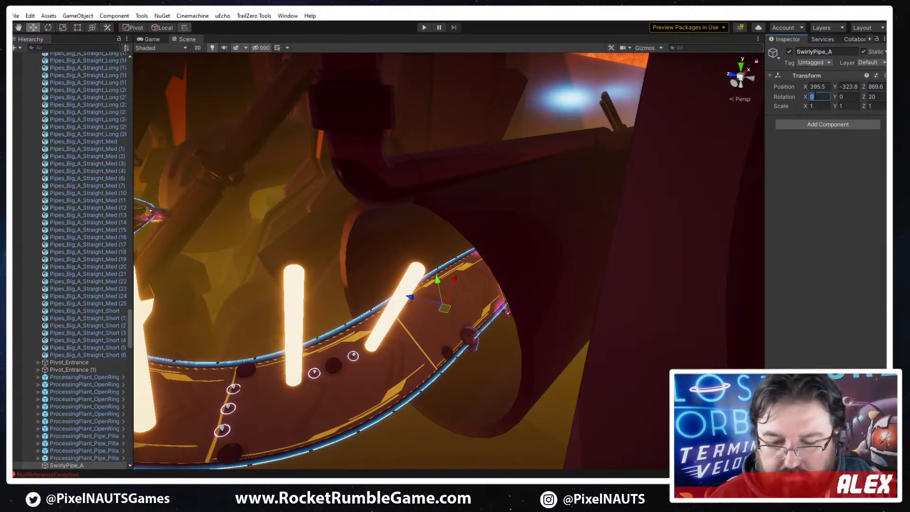
text(-50)
alt+drag(413, 227, 487, 150)
click(487, 150)
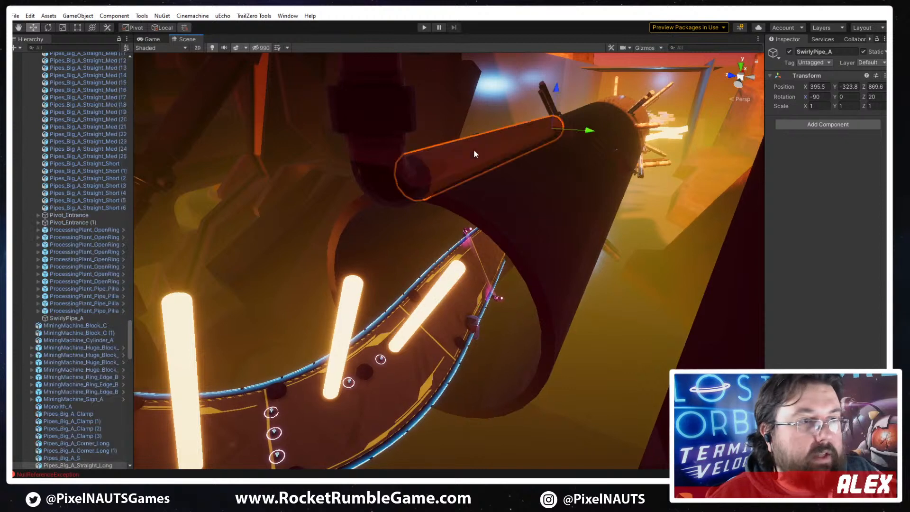
ctrl+click(380, 171)
key(f)
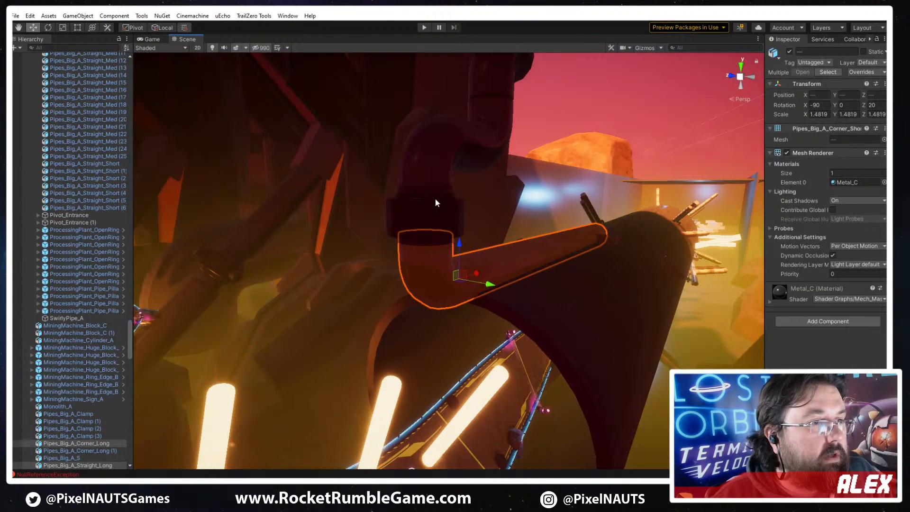
ctrl+click(430, 151)
alt+drag(544, 238, 371, 295)
scroll(92, 402, down, 6)
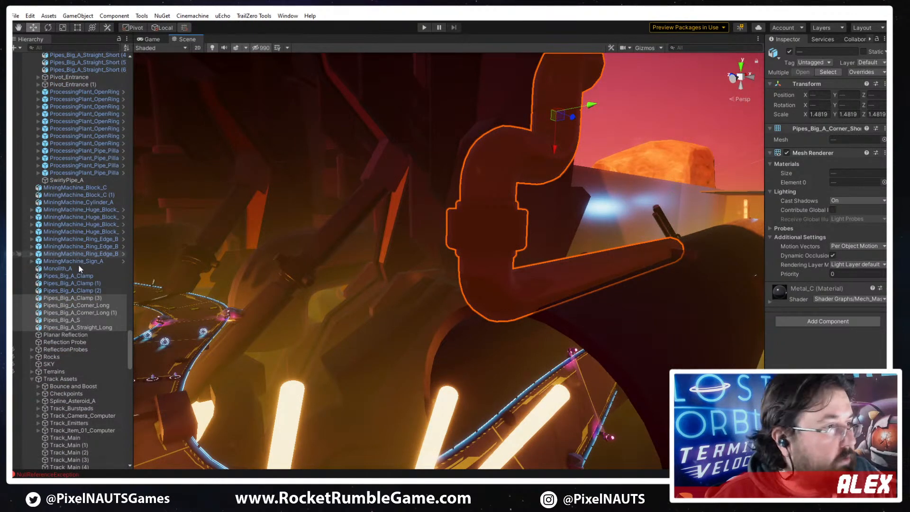
scroll(53, 249, up, 20)
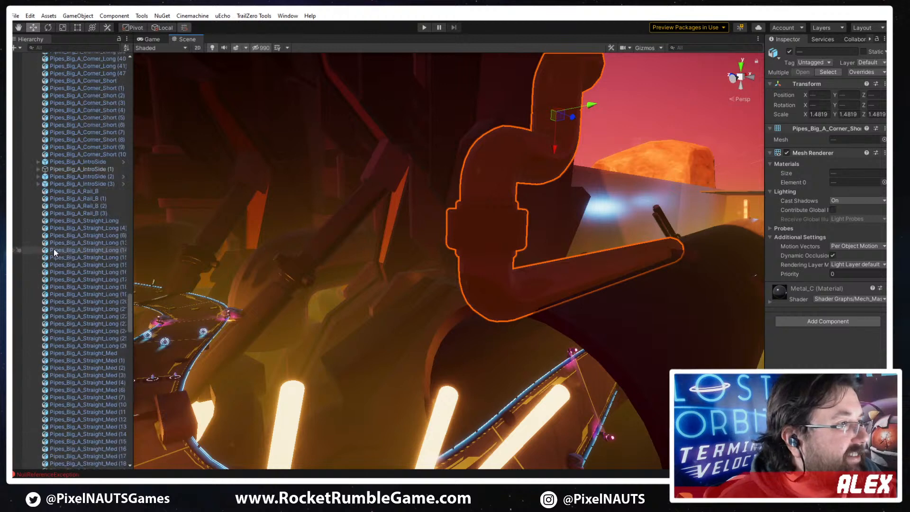
scroll(54, 250, up, 1)
key(ctrl+z)
key(ctrl+z)
key(ctrl+z)
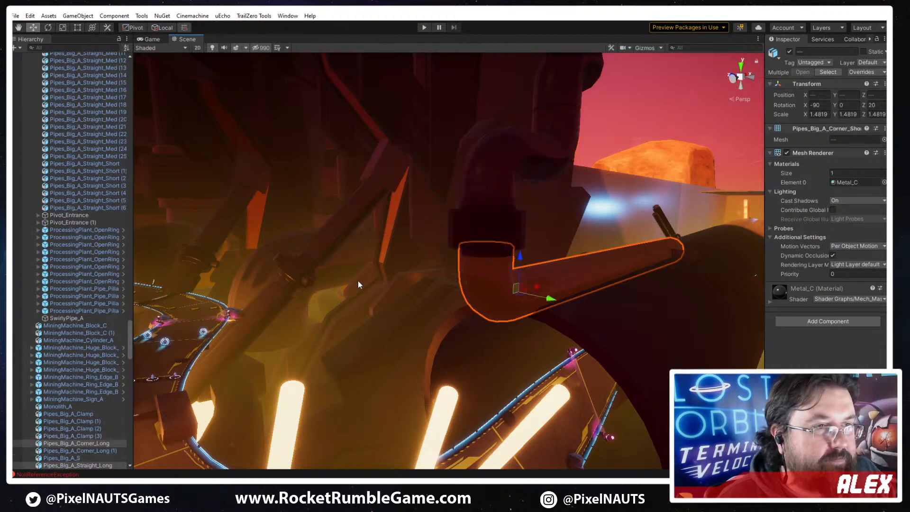
key(ctrl+z)
key(ctrl+z)
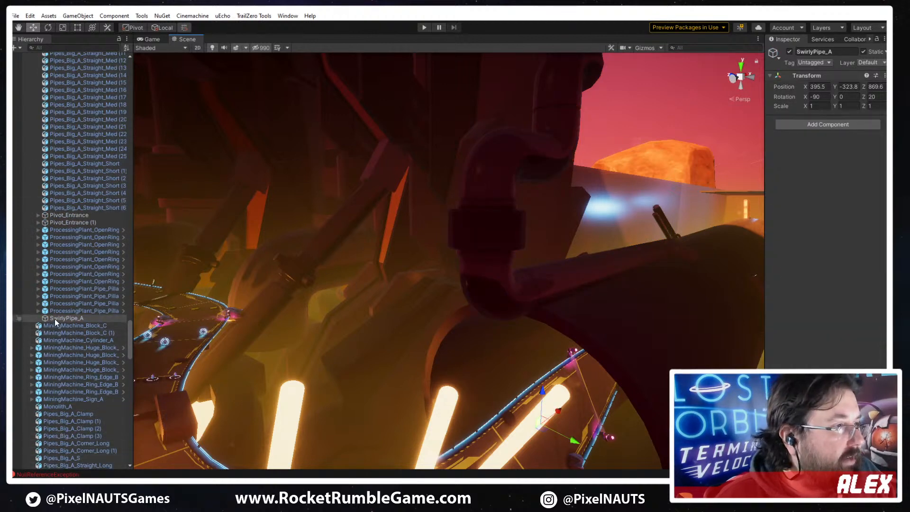
Move SwirlyPipe_A out of its parent to the hierarchy's root level and select the new run's straight, corner, clamp and S pipe pieces
drag(55, 318, 57, 352)
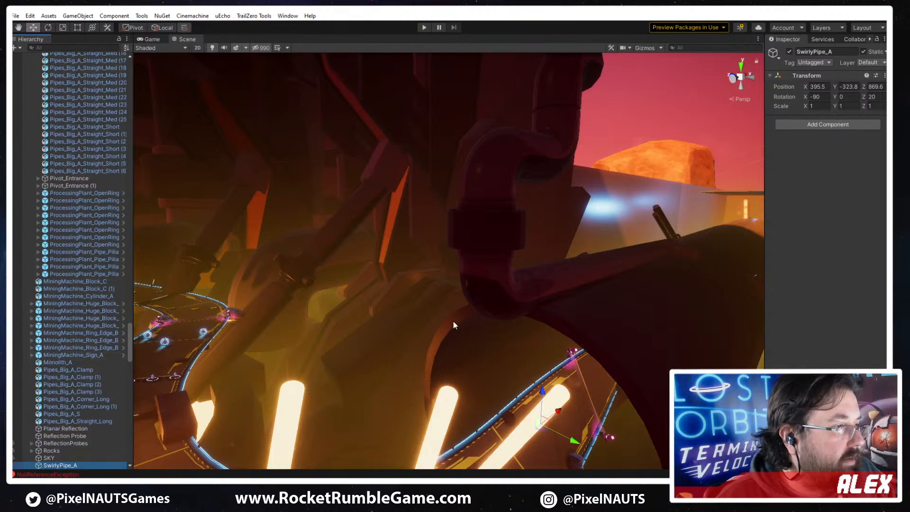
click(568, 278)
ctrl+click(475, 274)
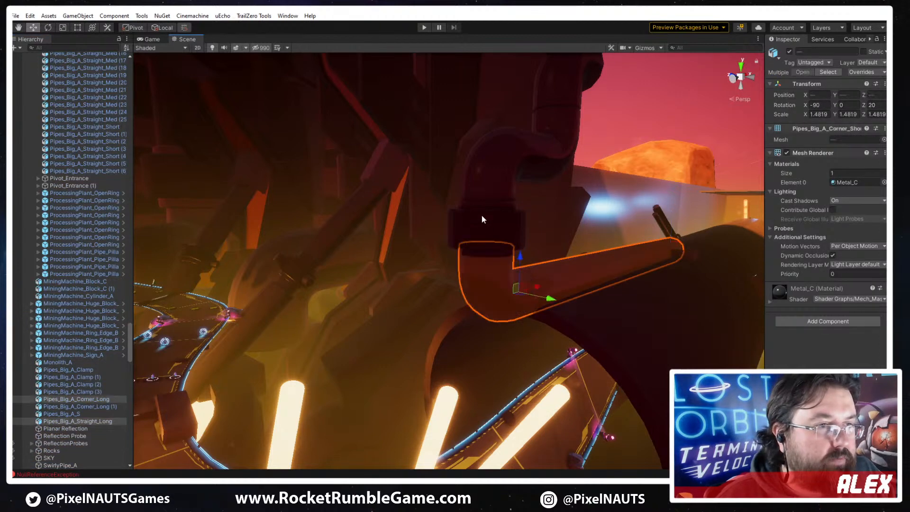
ctrl+click(482, 215)
ctrl+click(494, 162)
ctrl+click(560, 99)
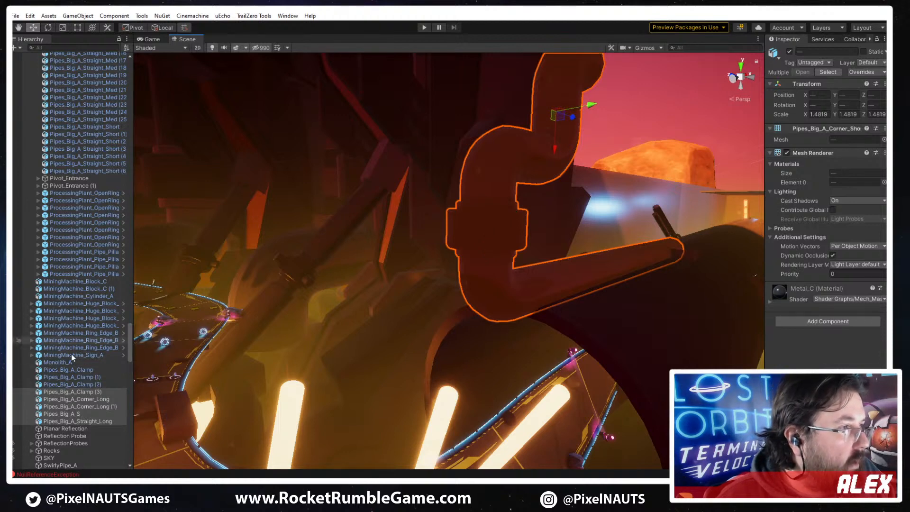
Parent Planar Reflection under SwirlyPipe_A and deactivate SwirlyPipe_A
scroll(72, 353, down, 5)
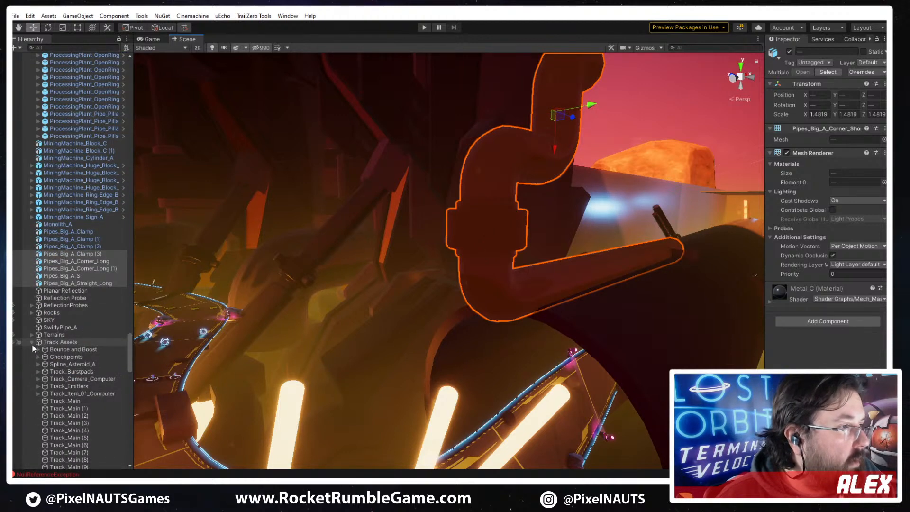
drag(67, 290, 52, 327)
click(55, 319)
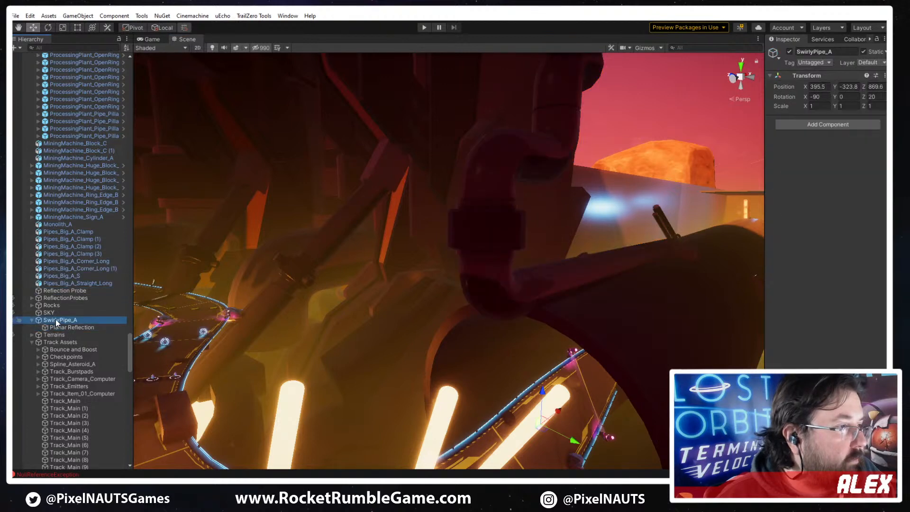
click(789, 51)
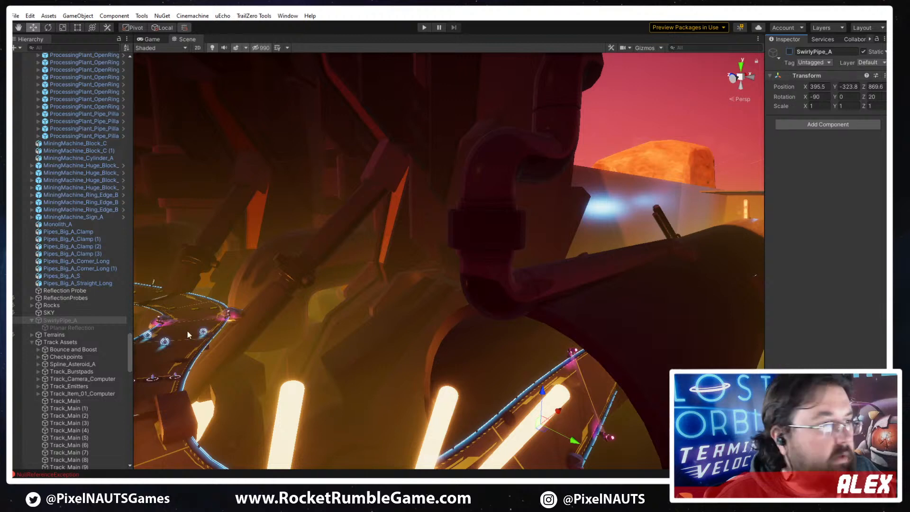
Undo the deactivation of SwirlyPipe_A and the nesting of the Planar Reflection under it
click(69, 326)
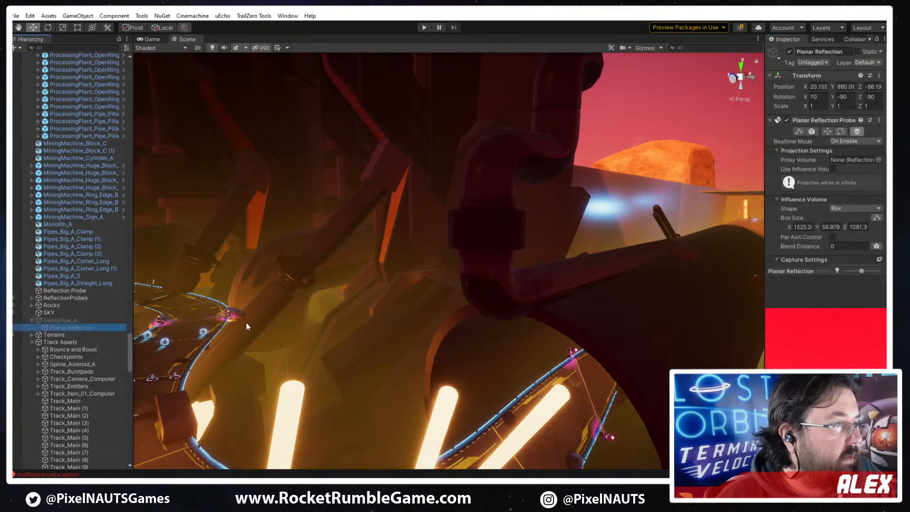
key(ctrl+z)
key(ctrl+z)
key(ctrl+z)
key(ctrl+z)
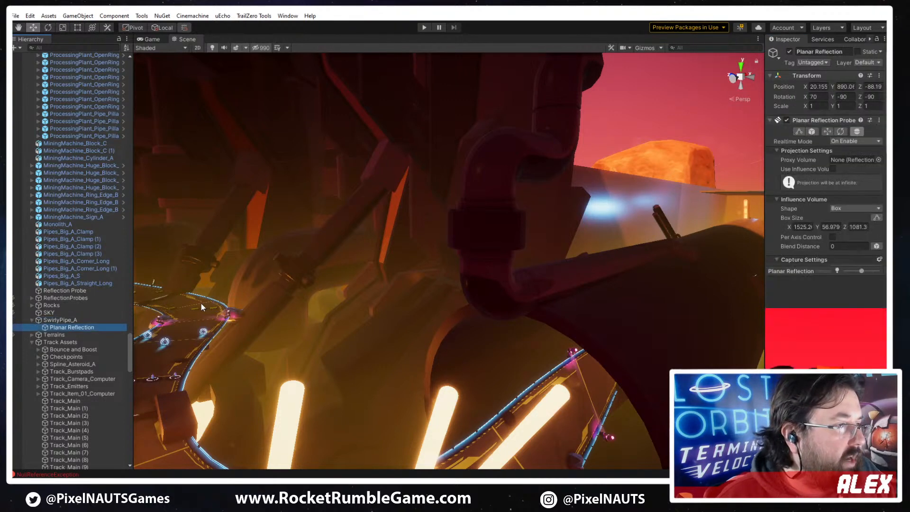
Parent the clamp (3), both long corners, the S pipe and the long straight pipe to SwirlyPipe_A, and check the group by toggling it off and on
drag(65, 280, 55, 327)
click(60, 290)
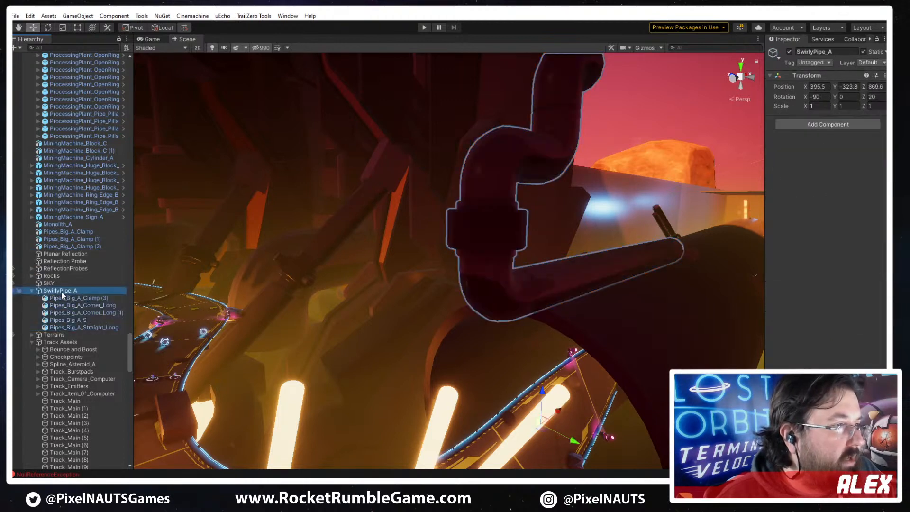
click(789, 51)
click(790, 51)
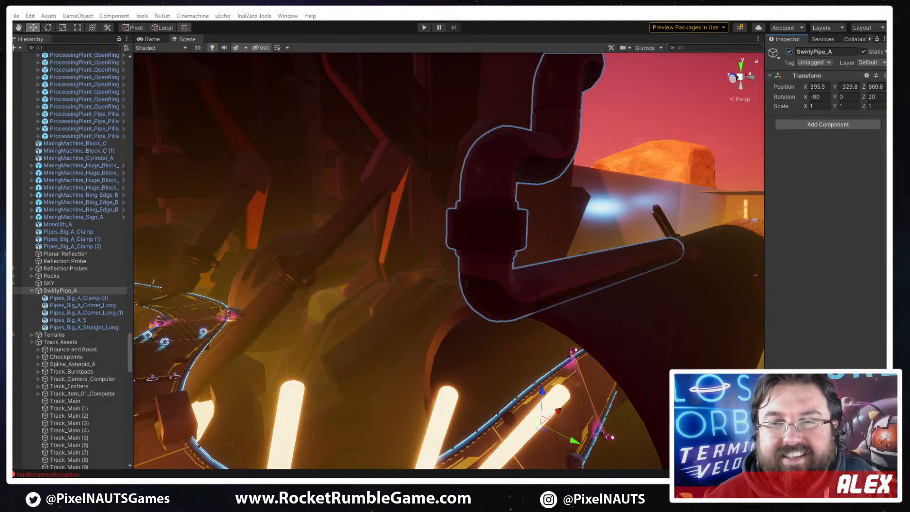
Switch to the browser, preview several "art in excel" image results including the waterfall and Mona Lisa, and return to Unity
key(alt+Tab)
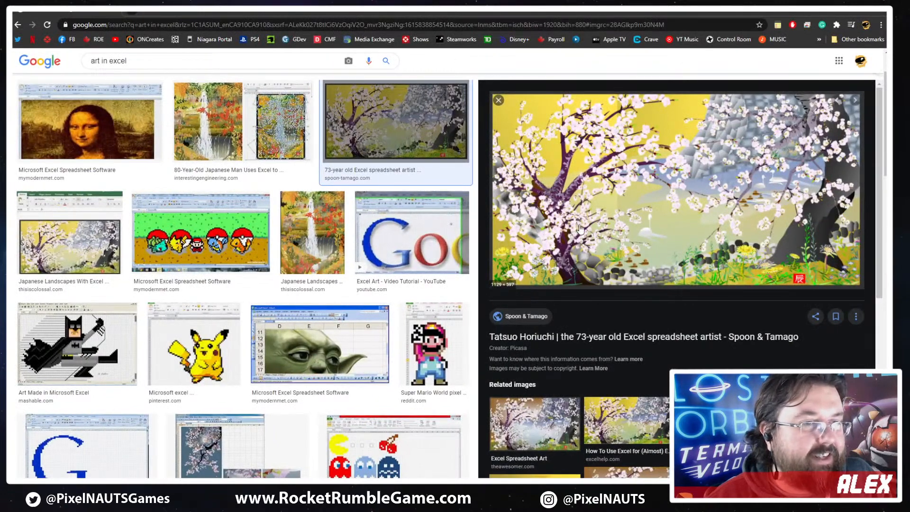
click(266, 125)
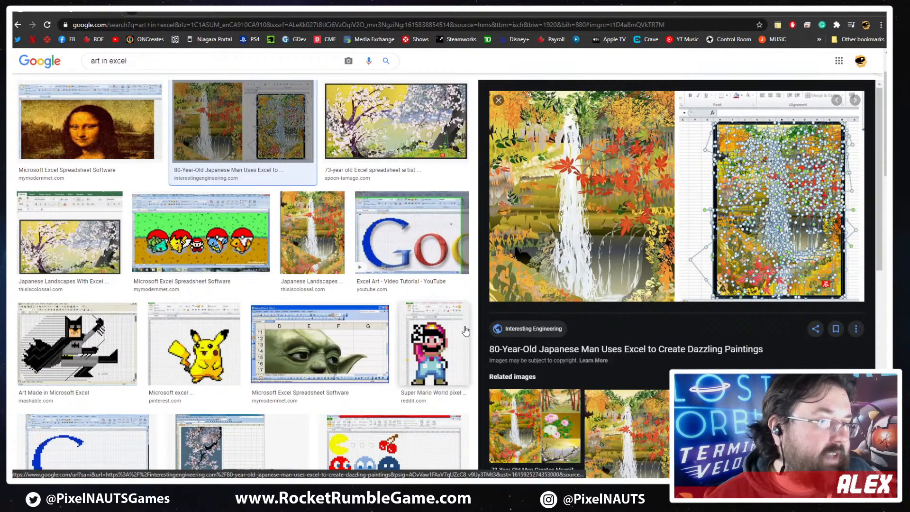
click(100, 246)
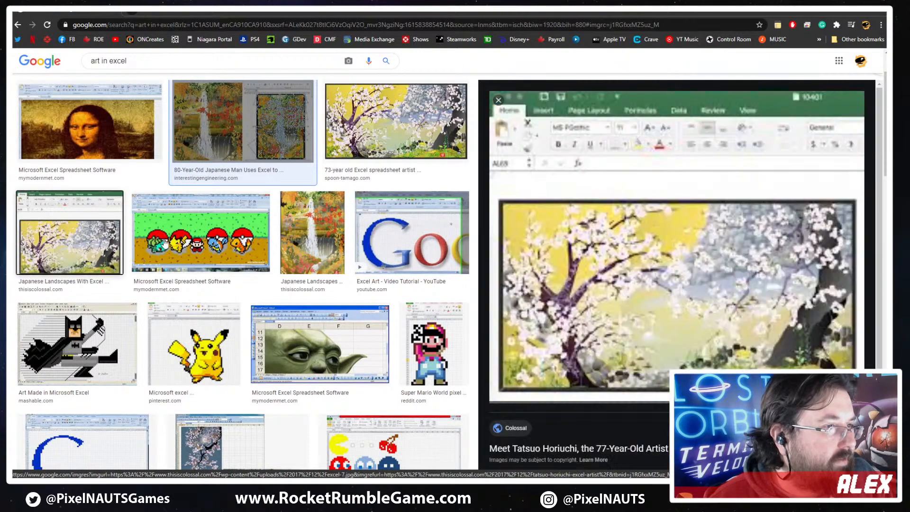
click(105, 107)
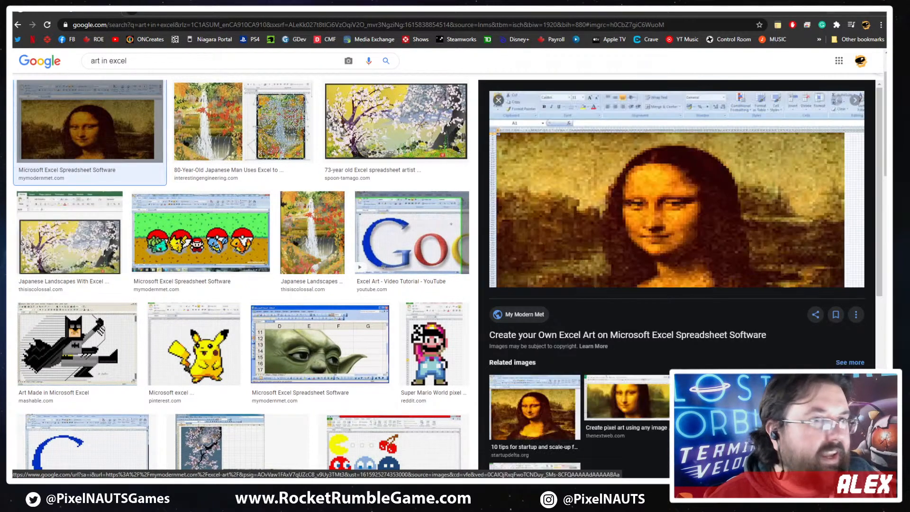
click(839, 13)
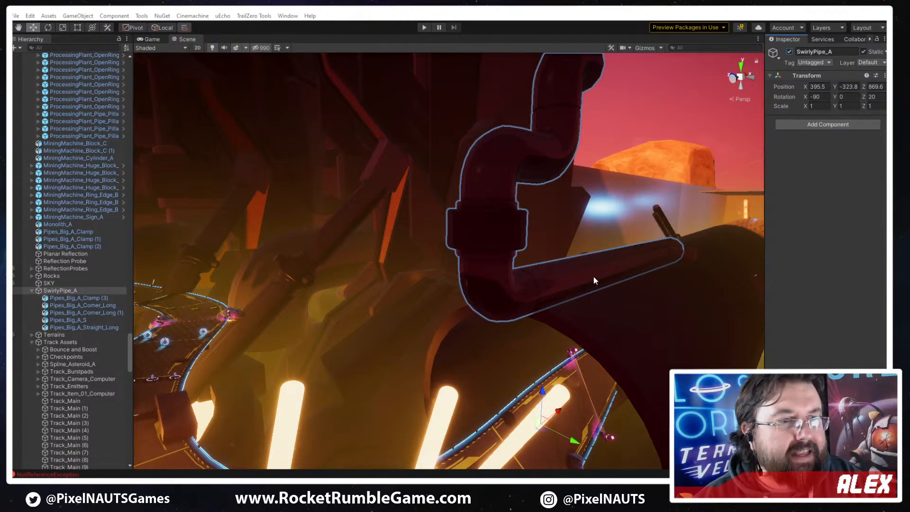
Deactivate the two MiningMachine_Ring_Edge halves that form the large ring around the track
right_drag(590, 333, 622, 350)
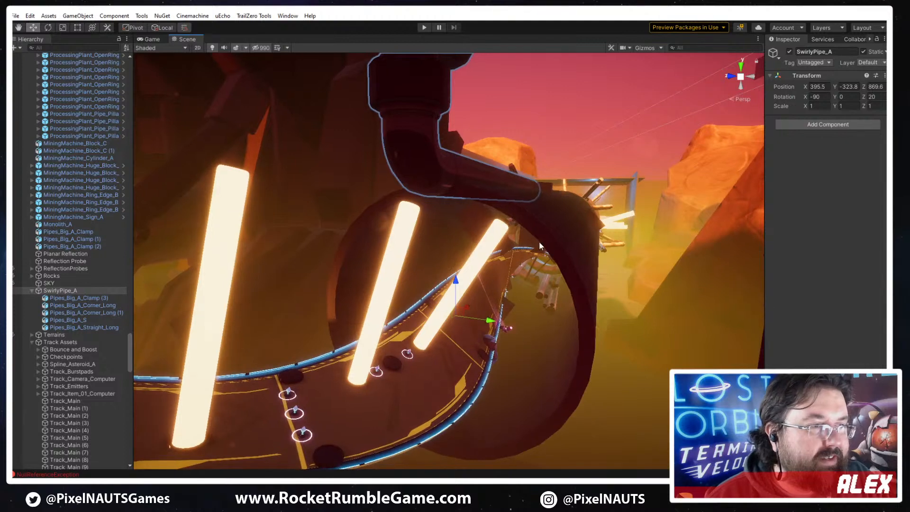
click(569, 246)
shift+click(370, 224)
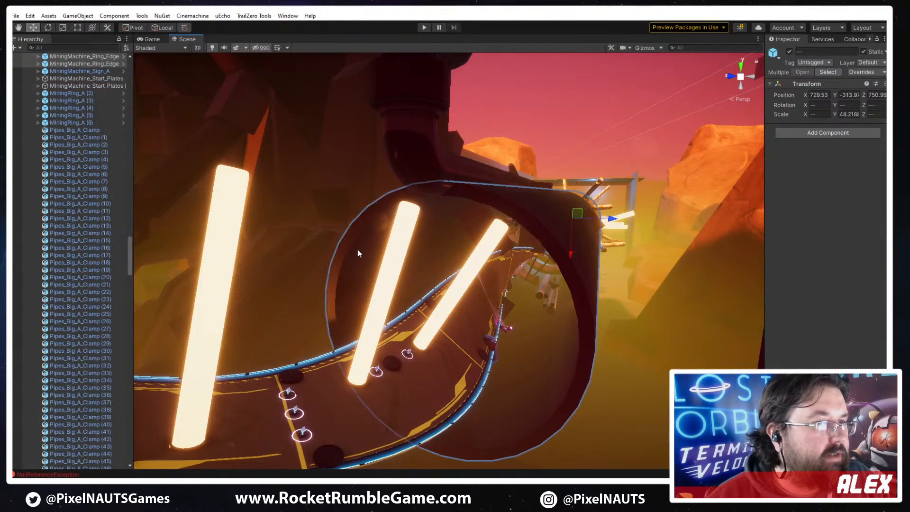
scroll(71, 87, up, 3)
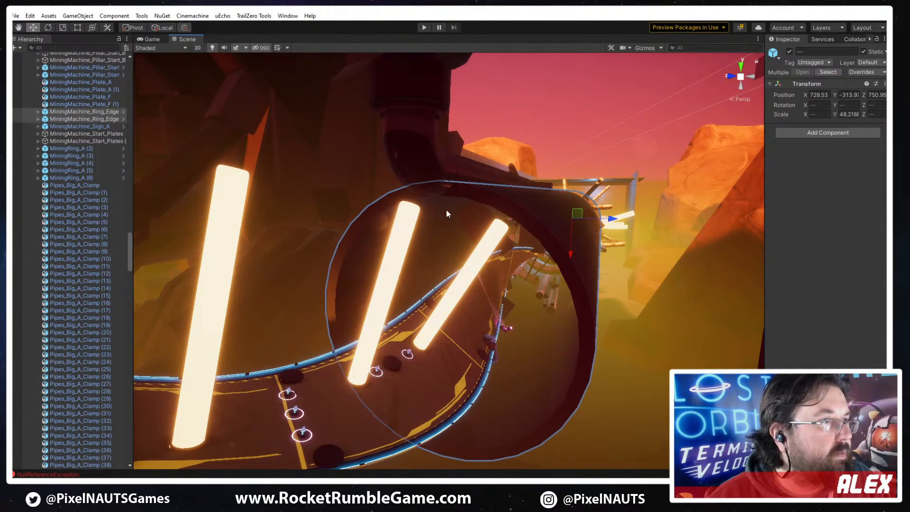
right_drag(447, 211, 494, 259)
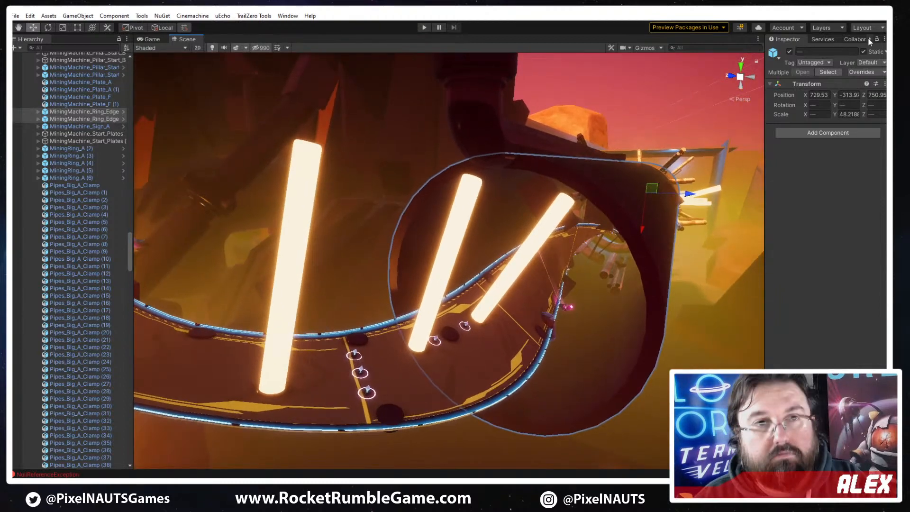
click(788, 51)
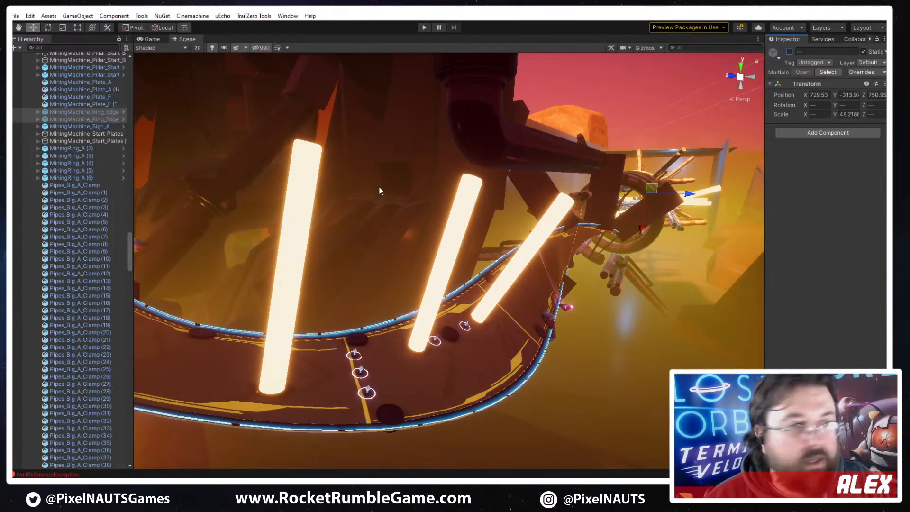
click(516, 149)
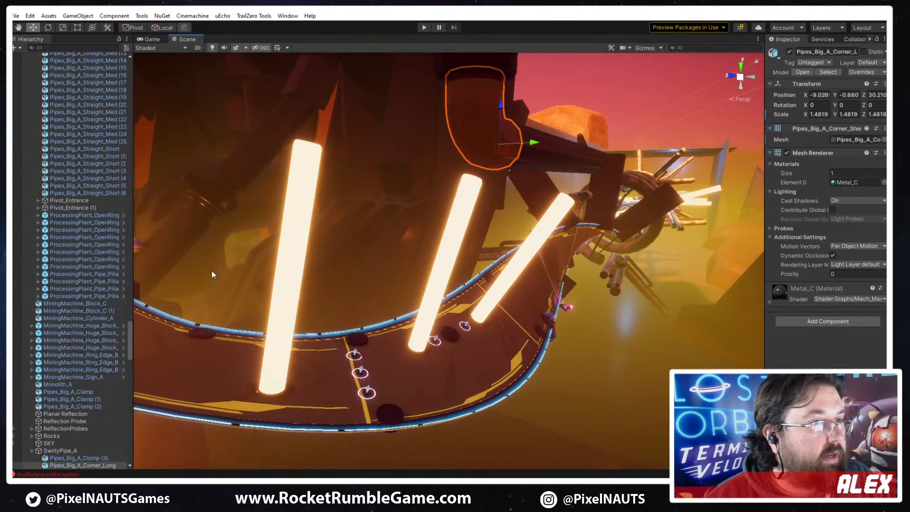
click(52, 450)
right_drag(595, 291, 553, 289)
key(ctrl+d)
key(e)
drag(519, 289, 552, 314)
middle_drag(552, 315, 612, 293)
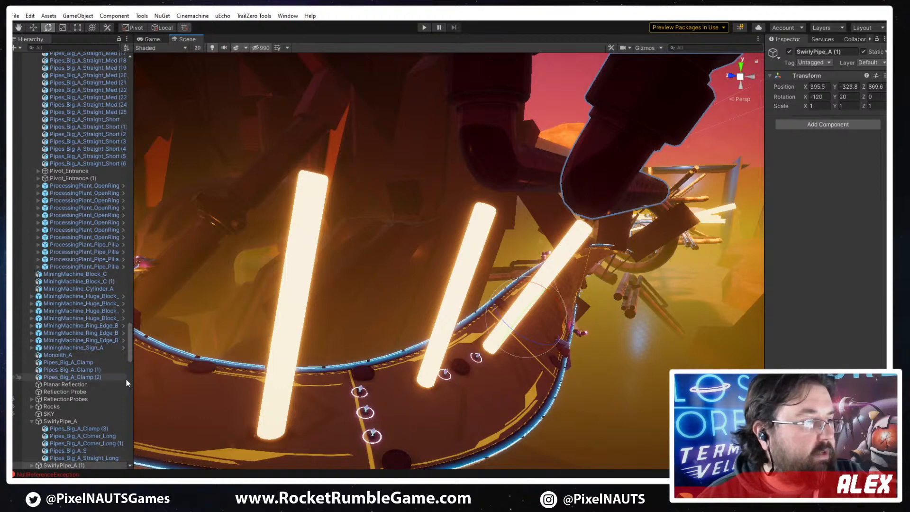
key(Delete)
Locate the MeltyRoom_Pillar prefab asset and save the SwirlyPipe_A group as a prefab
click(60, 421)
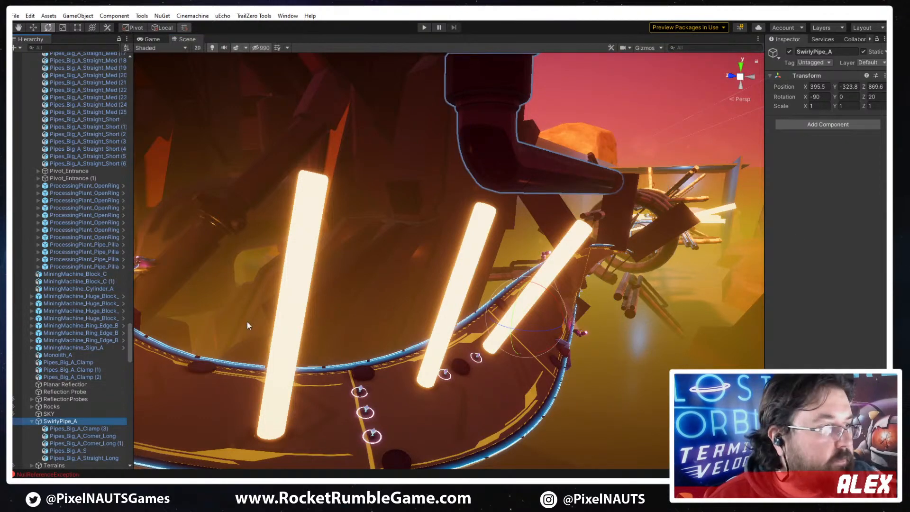
click(258, 179)
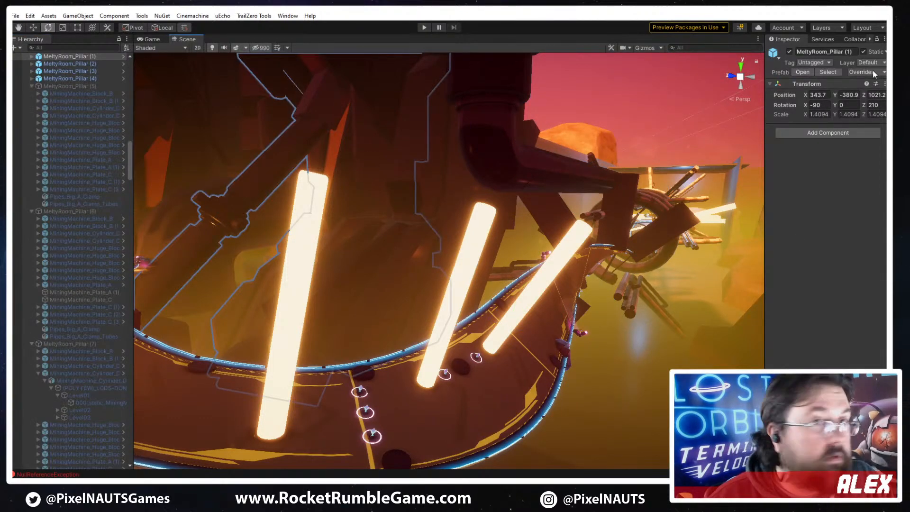
click(827, 72)
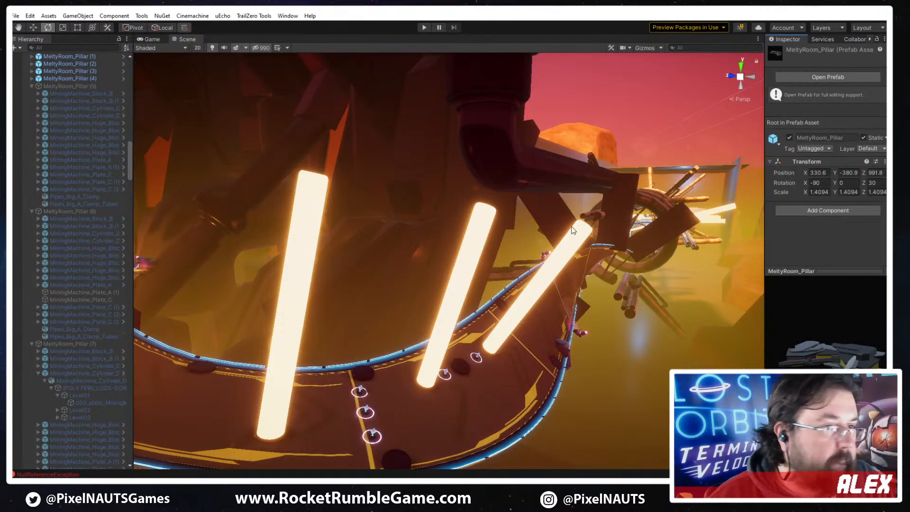
click(526, 155)
click(68, 452)
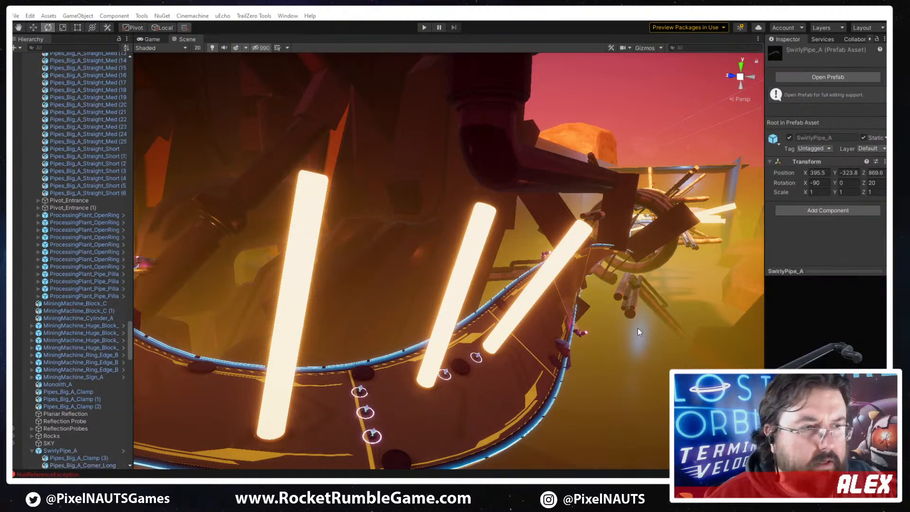
Duplicate the SwirlyPipe_A prefab instance and rotate the copy 45° around the track to an X rotation of -135
click(526, 172)
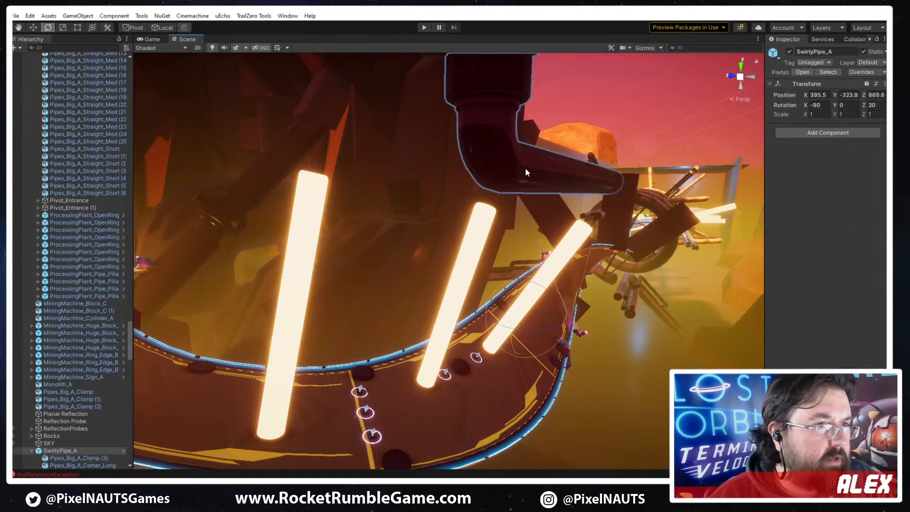
mouse_move(550, 313)
alt+mouse_down()
mouse_move(611, 321)
mouse_move(562, 324)
alt+mouse_up()
key(ctrl+d)
key(e)
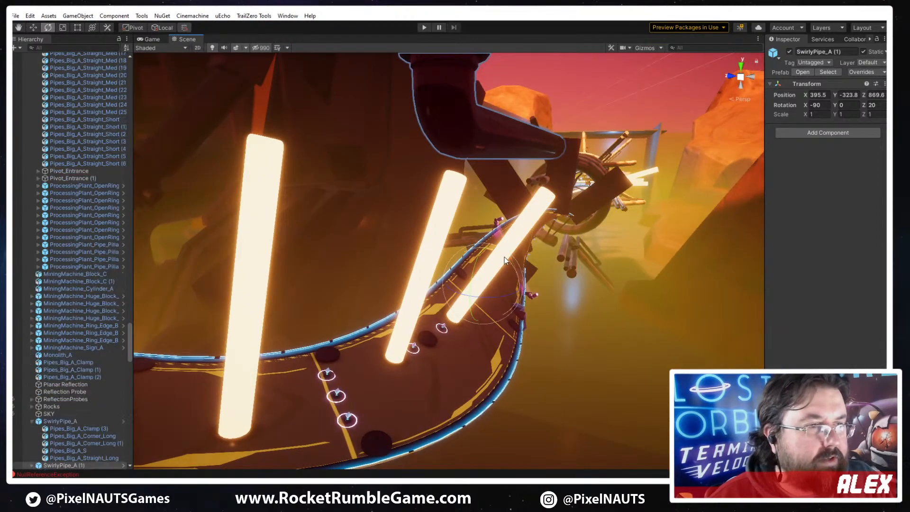
drag(504, 256, 550, 297)
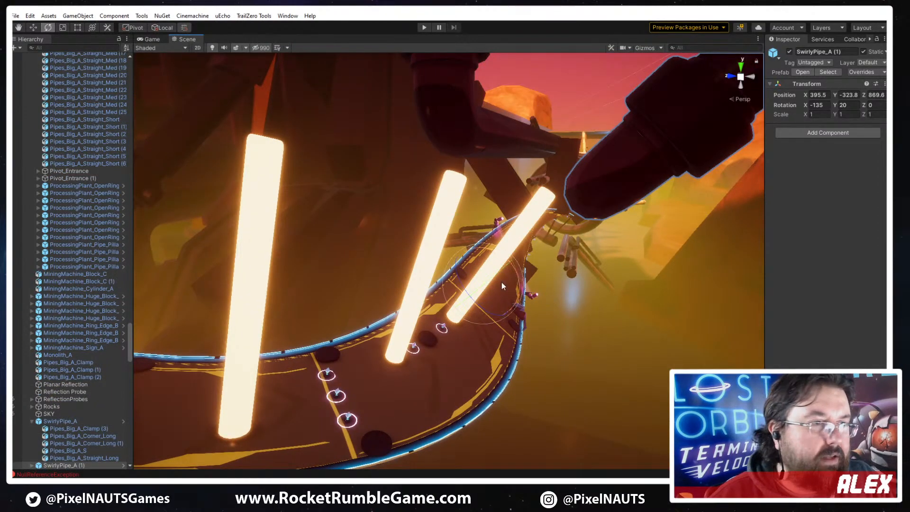
Duplicate the pair of swirly pipes three times, rotating each copied pair a further 90° to complete a ring of eight pipes around the track
ctrl+click(52, 421)
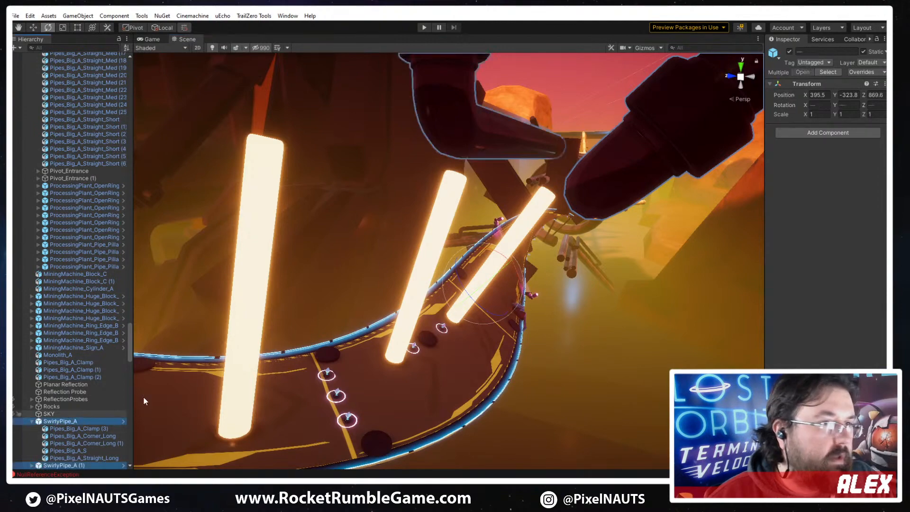
key(ctrl+d)
drag(522, 277, 576, 337)
right_drag(575, 337, 466, 246)
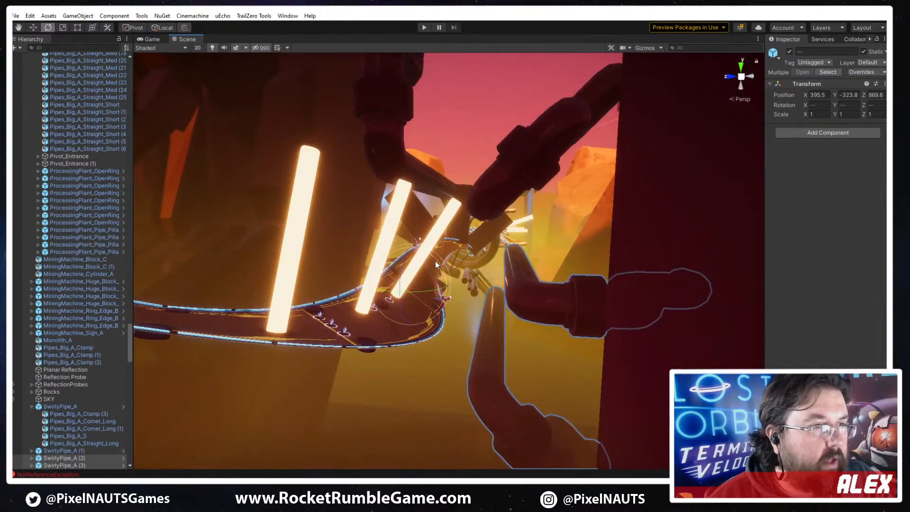
key(ctrl+d)
drag(442, 271, 501, 379)
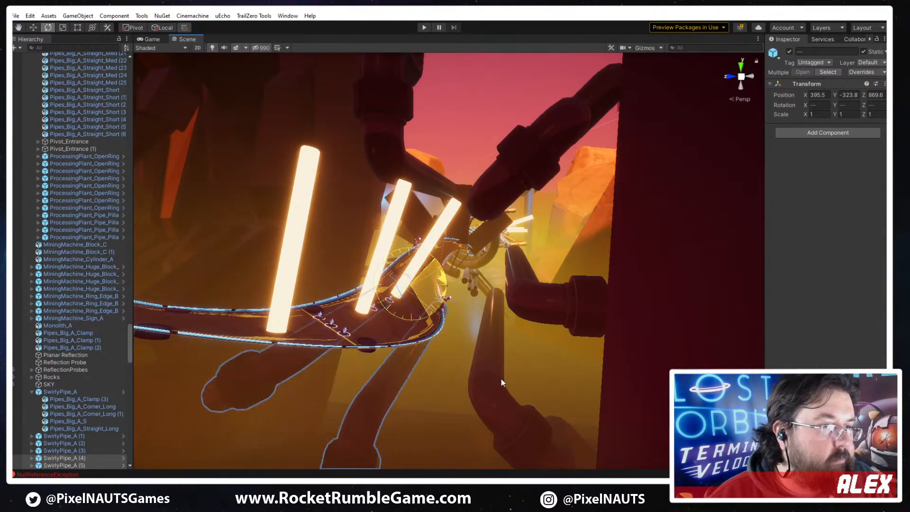
right_drag(500, 371, 496, 298)
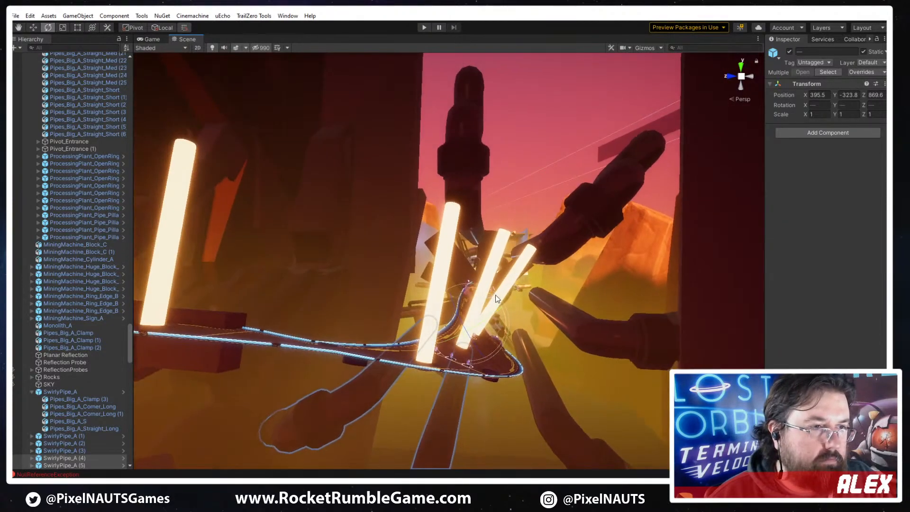
drag(494, 302, 561, 391)
key(ctrl+d)
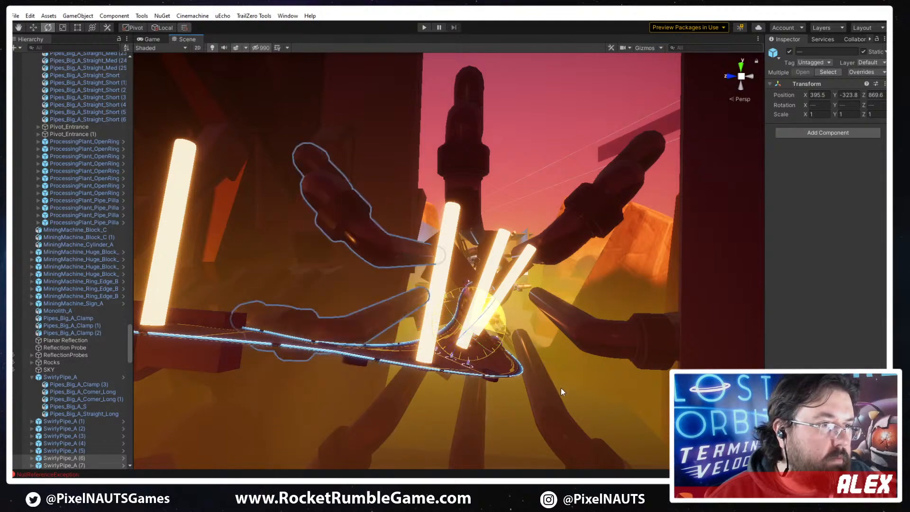
Duplicate the SwirlyPipe_A prefab asset, rename the copy SwirlyPipe_B and place an instance of it in the scene near the pipe ring
key(w)
right_drag(488, 298, 543, 349)
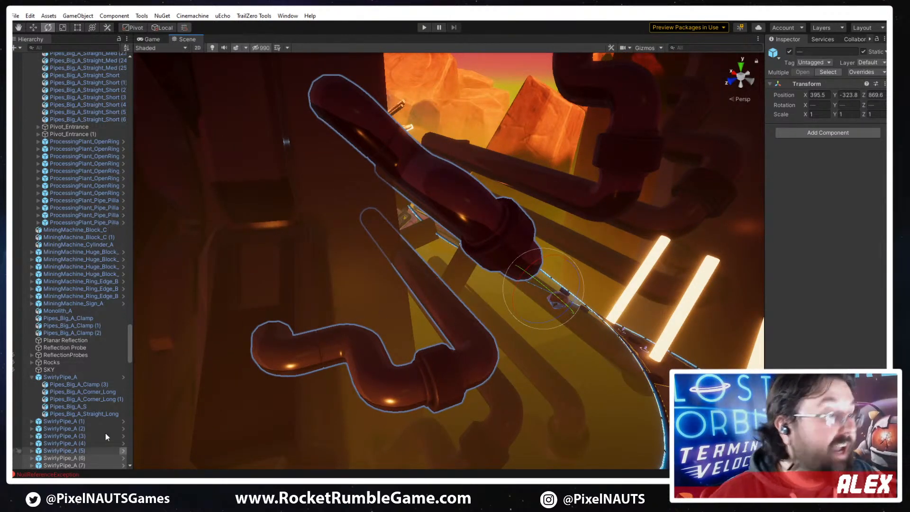
click(55, 377)
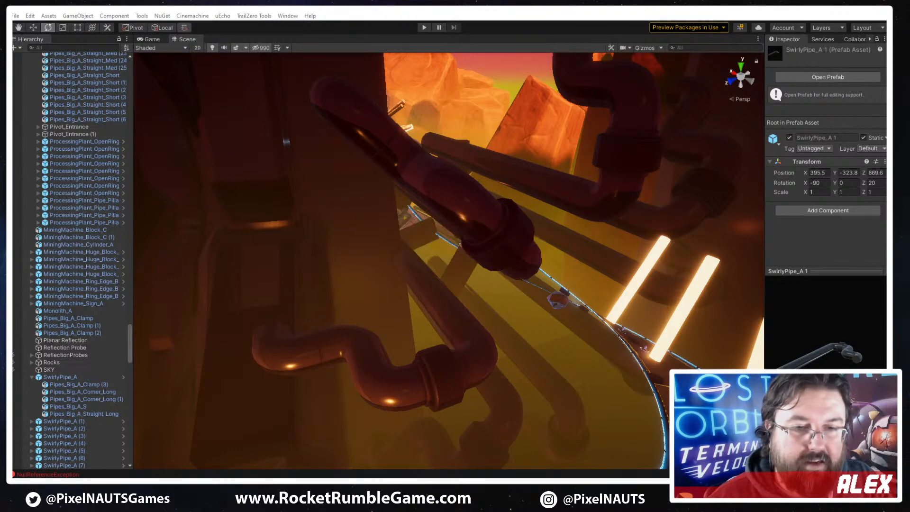
key(Return)
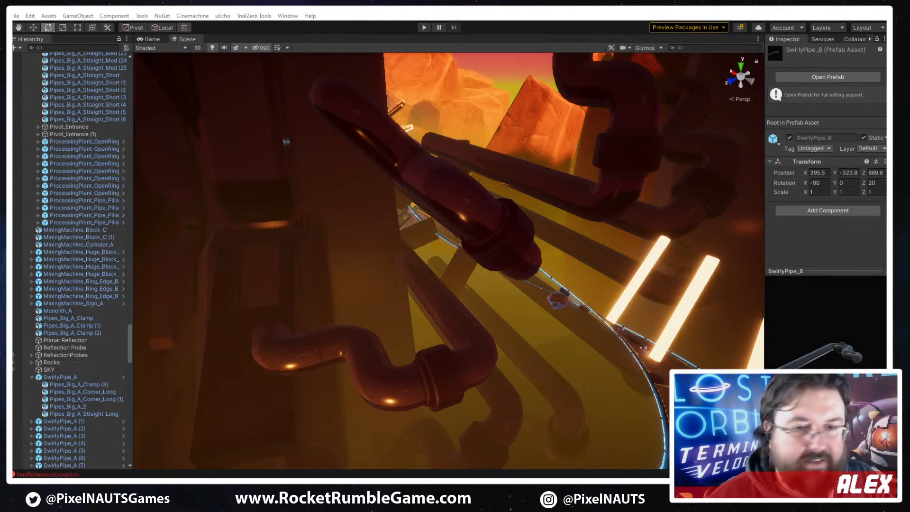
drag(578, 271, 515, 232)
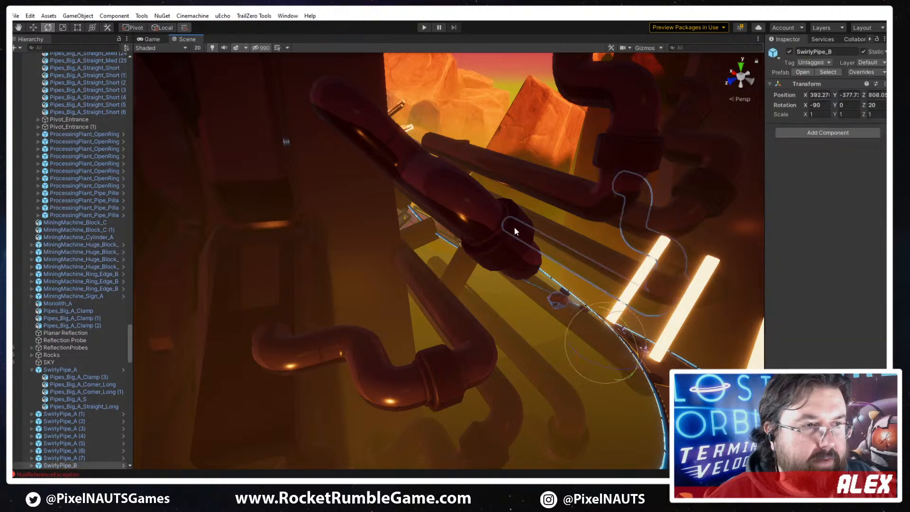
Copy the Transform component values of SwirlyPipe_A (6) onto the SwirlyPipe_B instance
click(505, 226)
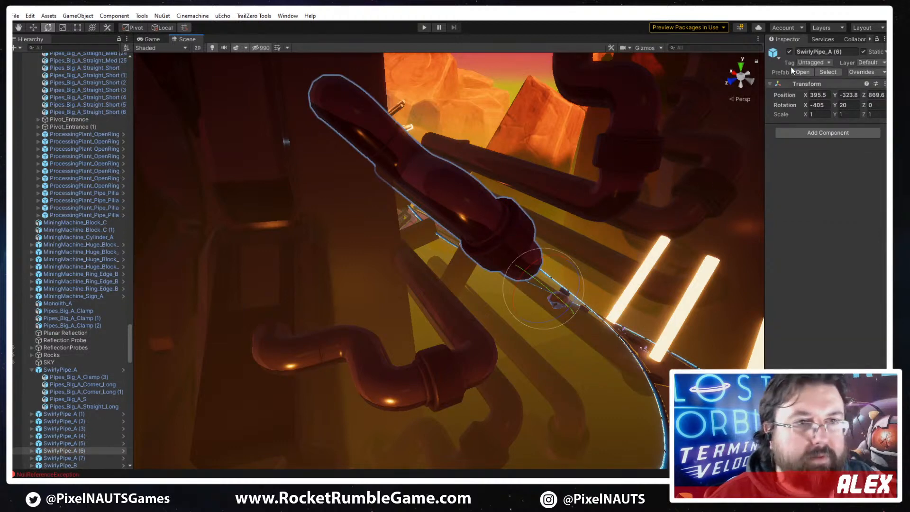
right_click(787, 84)
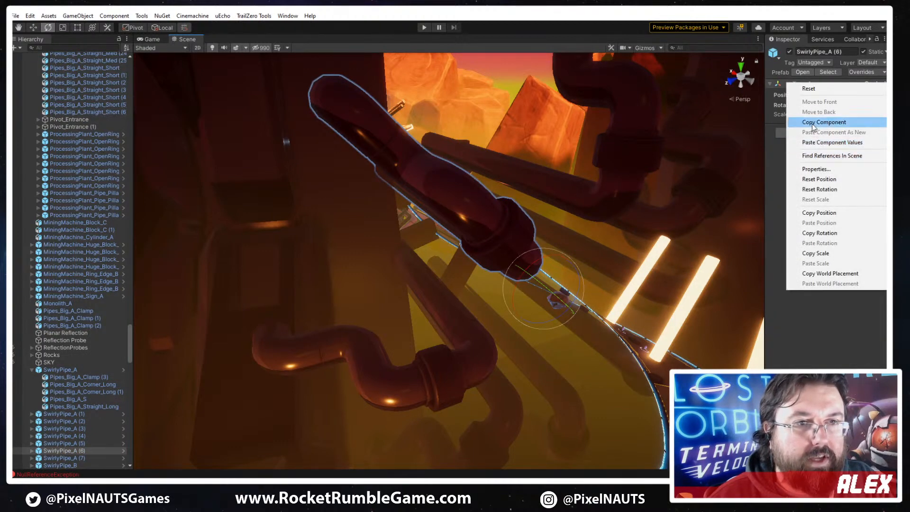
click(789, 122)
click(642, 308)
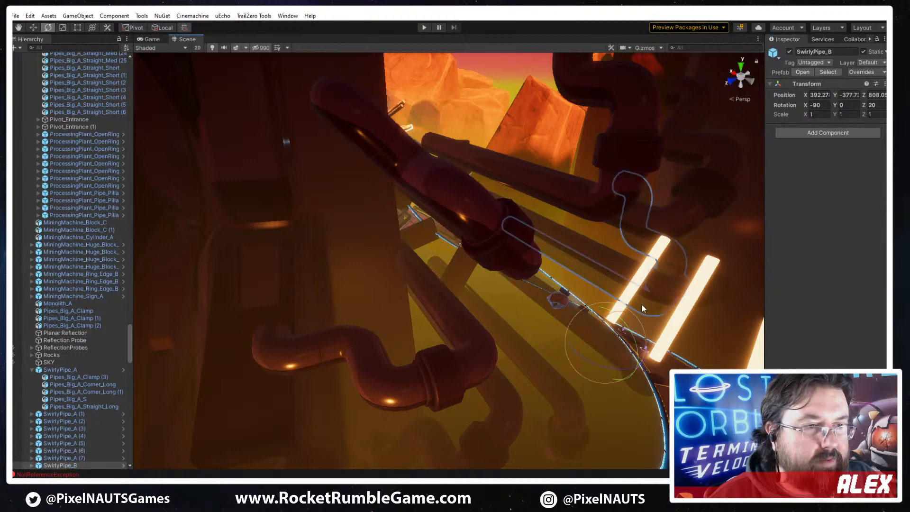
right_click(797, 84)
click(790, 144)
Rotate SwirlyPipe_B around the track and set its X rotation to -90
right_drag(686, 282, 561, 336)
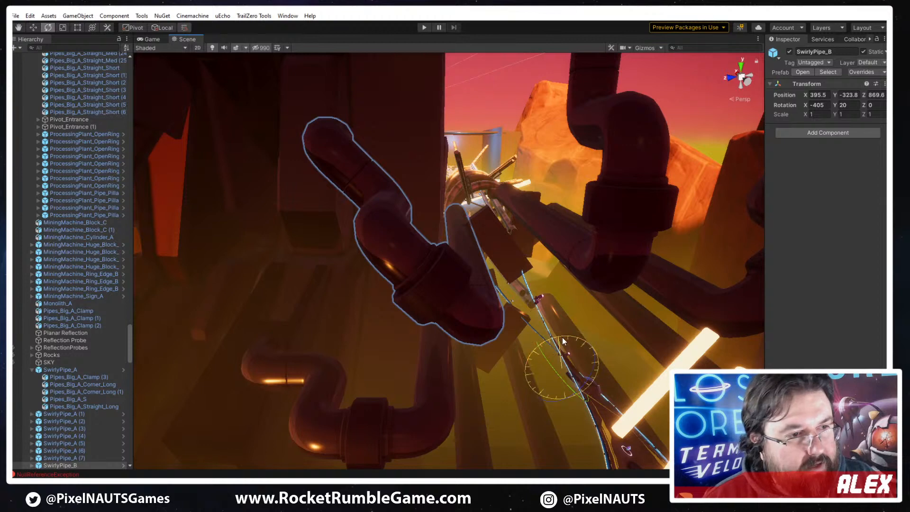
drag(562, 337, 579, 338)
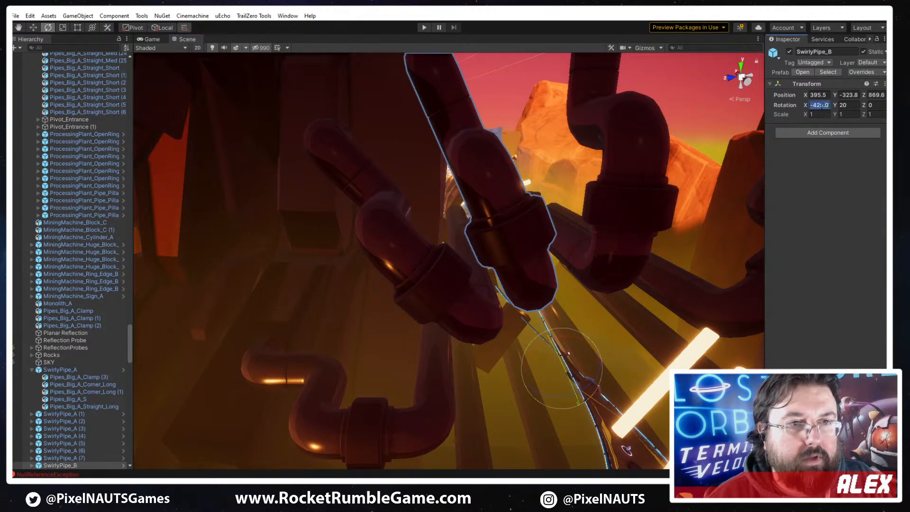
text(-90)
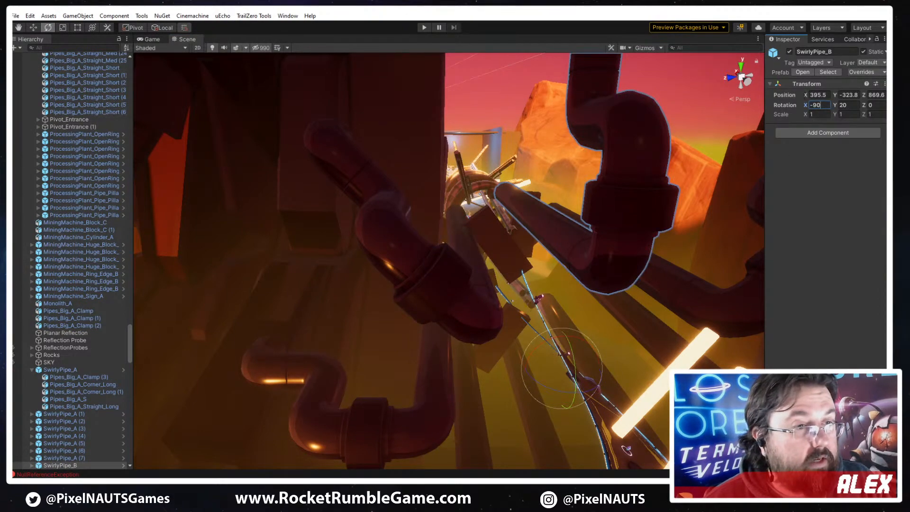
Set the X rotation of SwirlyPipe_B to -112.5, placing it between two neighbouring pipes of the ring
mouse_move(669, 324)
right_down()
mouse_move(676, 321)
mouse_move(652, 321)
right_up()
key(d)
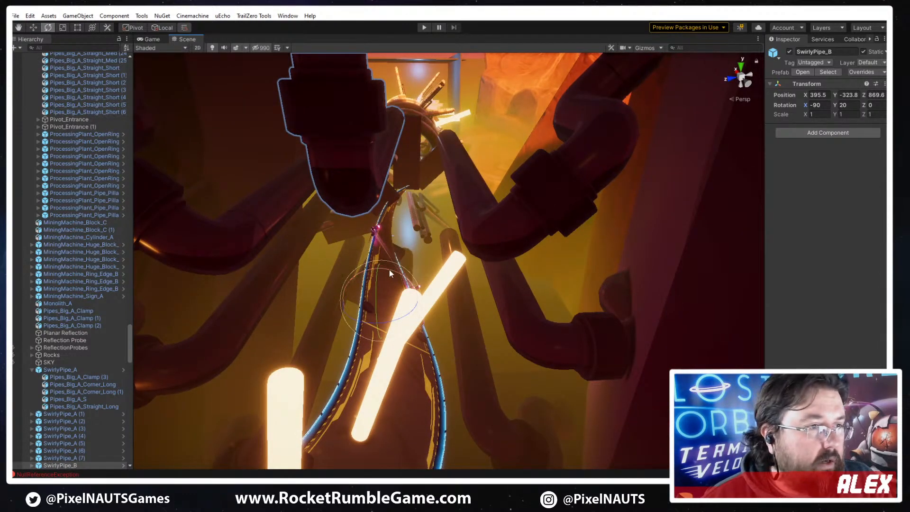
mouse_move(390, 273)
mouse_down()
mouse_move(409, 276)
mouse_move(391, 277)
mouse_up()
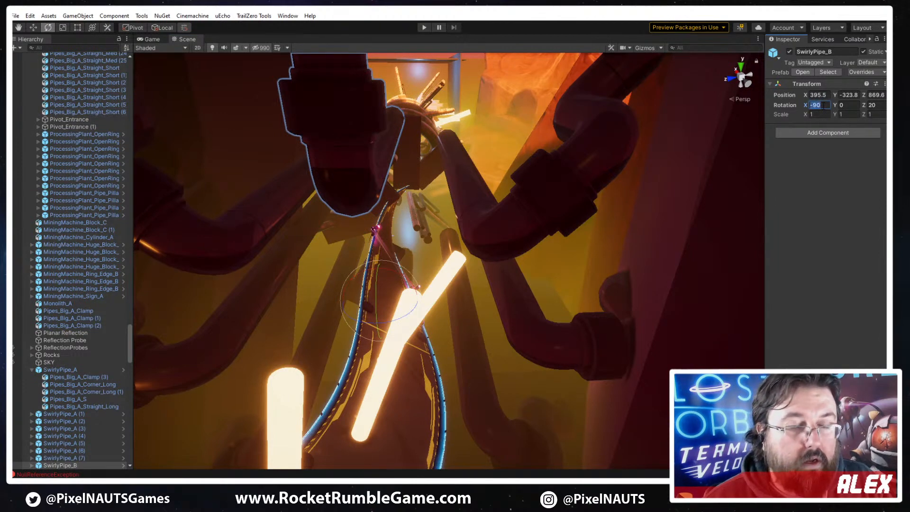
text(12)
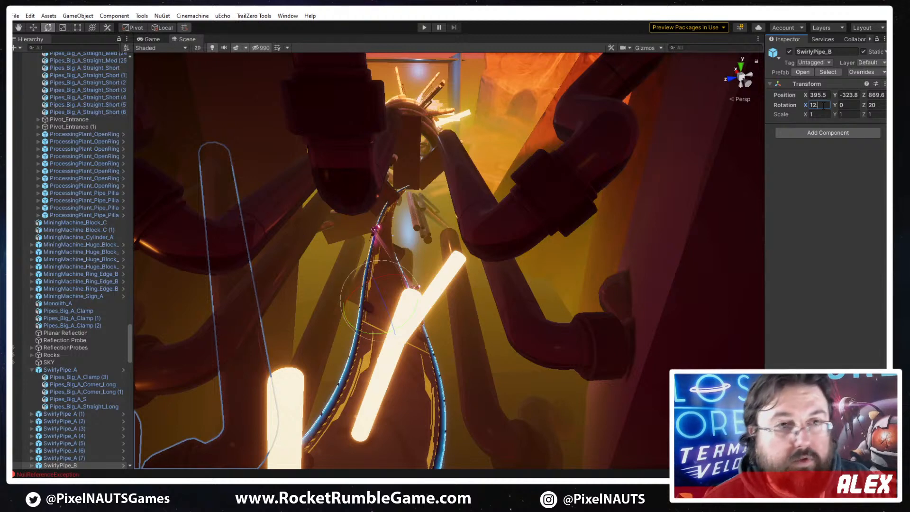
text(12)
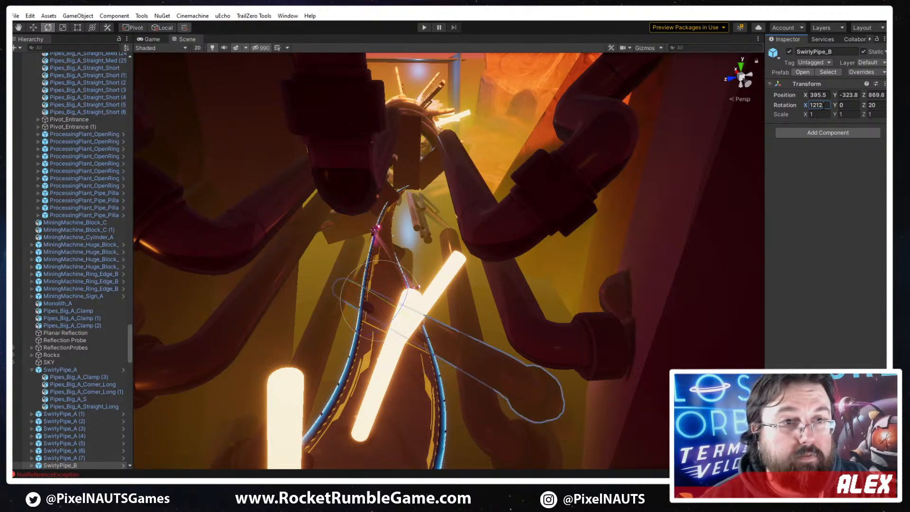
text(.)
key(BackSpace)
key(BackSpace)
key(BackSpace)
key(BackSpace)
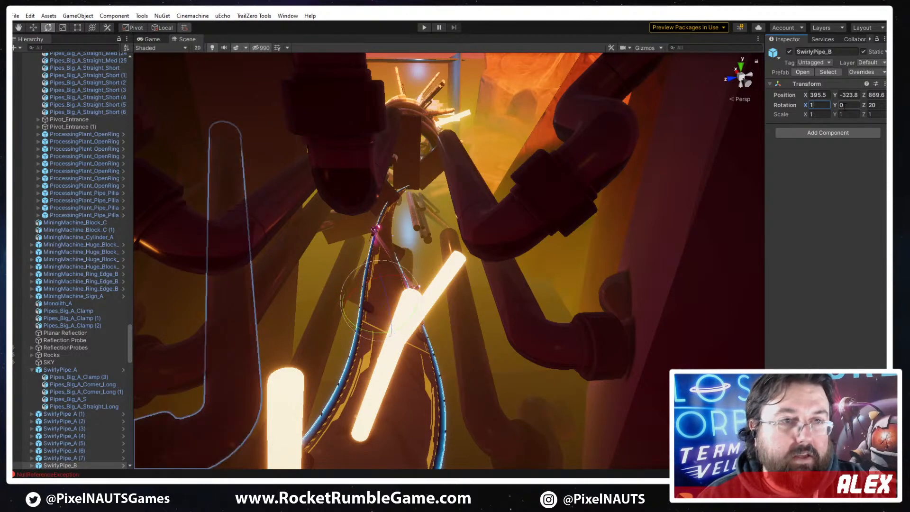
text(12.5)
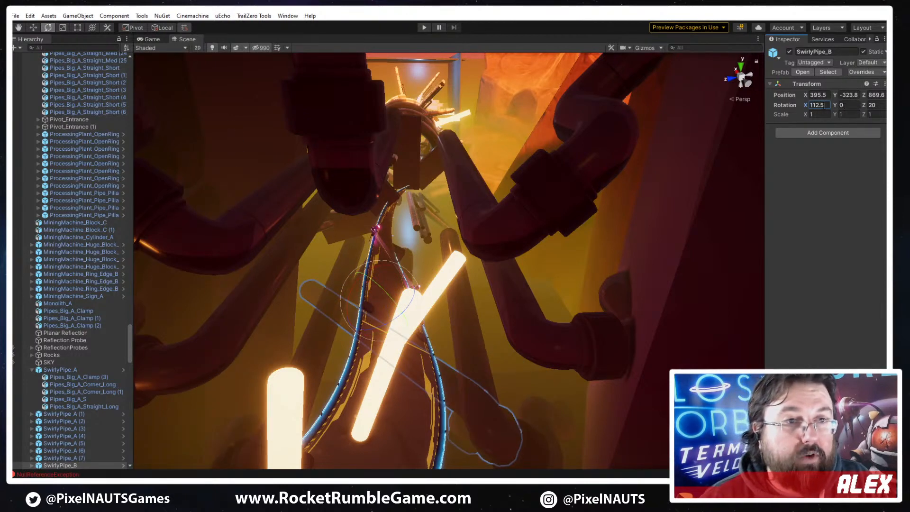
text(-)
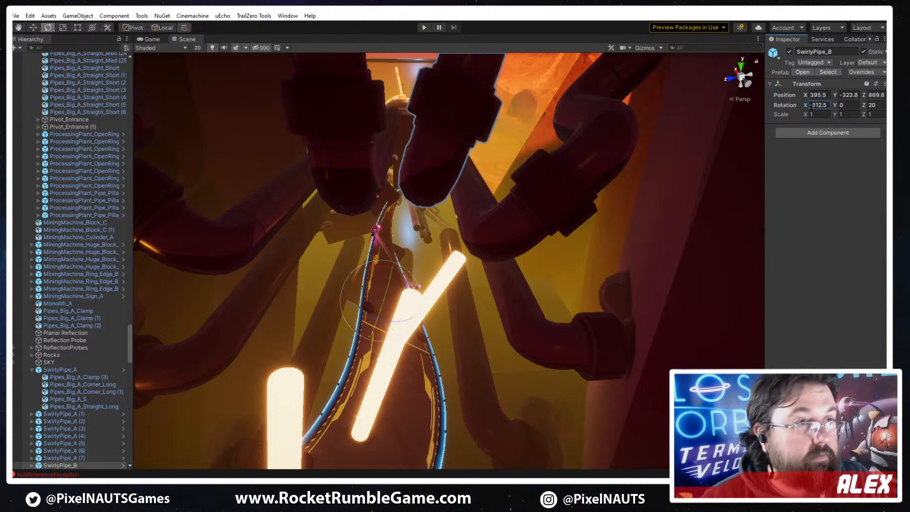
right_drag(448, 222, 469, 193)
scroll(470, 193, down, 4)
scroll(469, 195, up, 4)
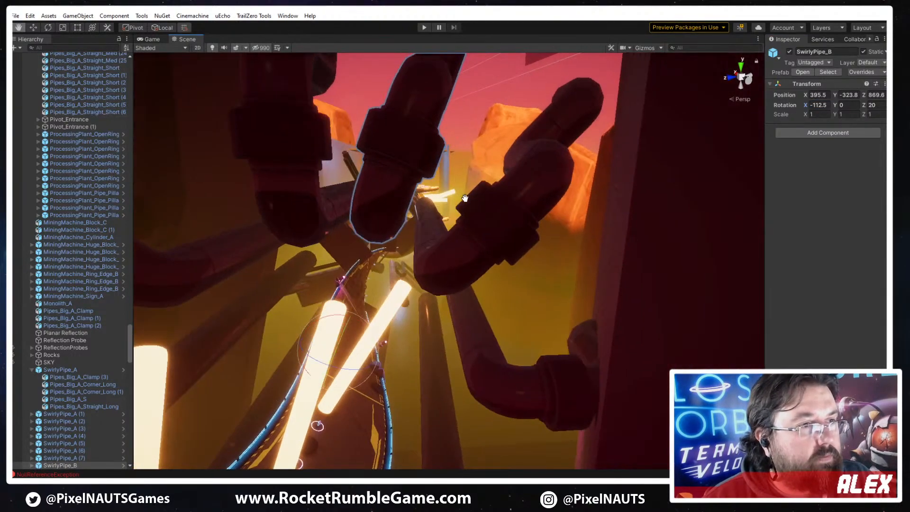
middle_drag(469, 197, 436, 219)
right_drag(427, 214, 276, 289)
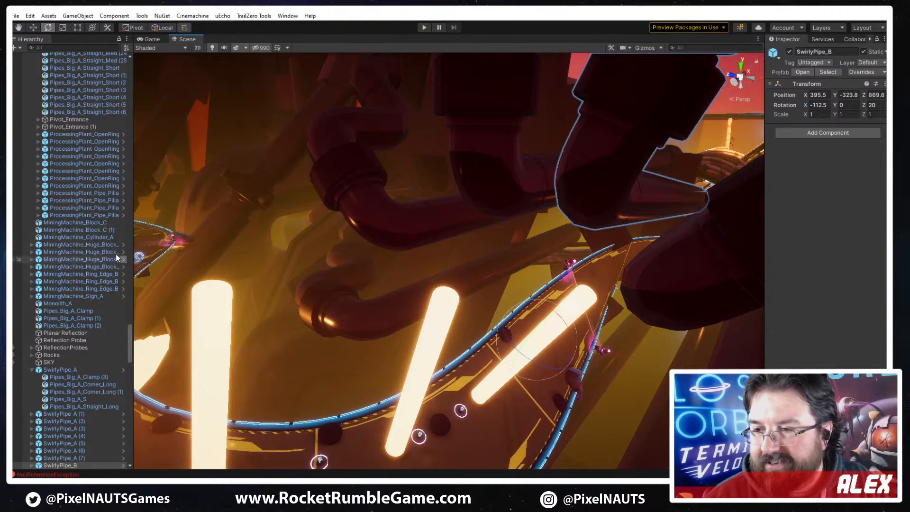
Select all five pipe pieces inside SwirlyPipe_B and try shifting them together along their local axis
scroll(48, 403, down, 3)
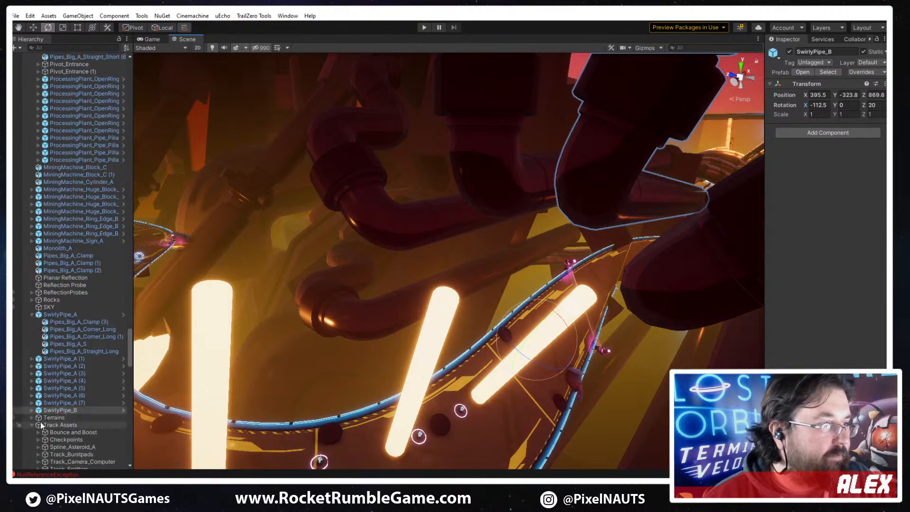
click(32, 411)
click(65, 417)
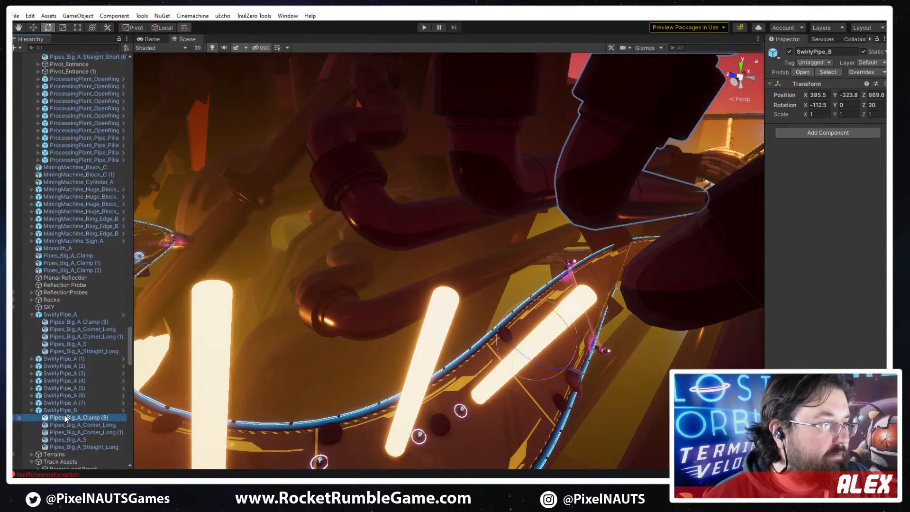
shift+click(68, 447)
right_drag(417, 355, 461, 319)
key(r)
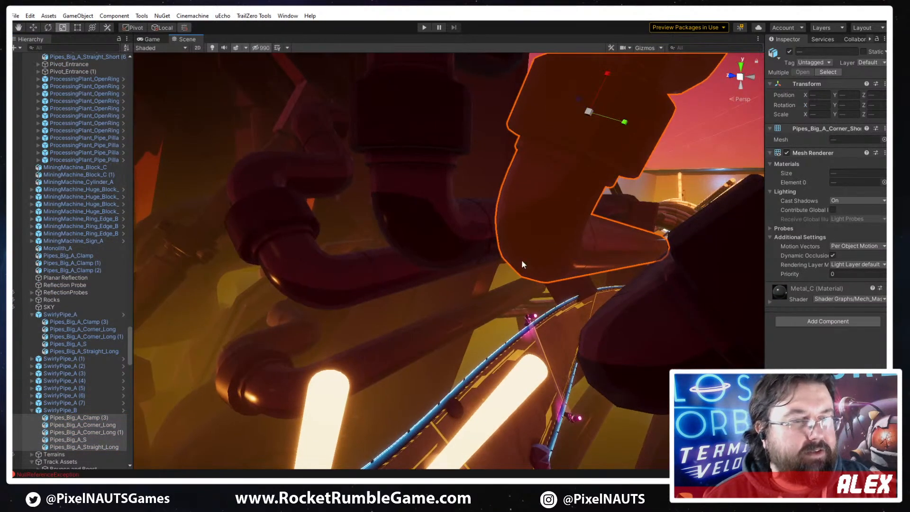
right_drag(521, 259, 556, 164)
right_drag(510, 208, 373, 126)
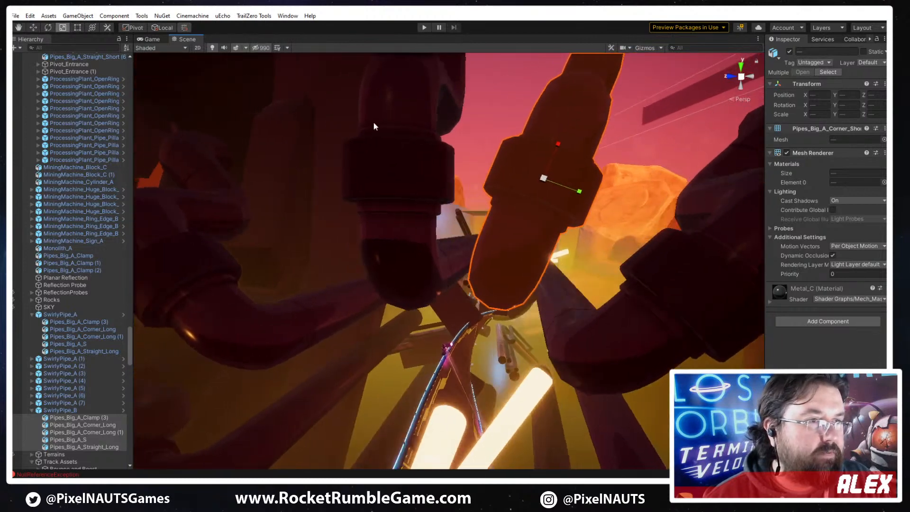
right_drag(538, 282, 502, 237)
click(163, 31)
right_drag(448, 277, 472, 226)
drag(480, 225, 479, 213)
key(s)
right_drag(532, 278, 507, 260)
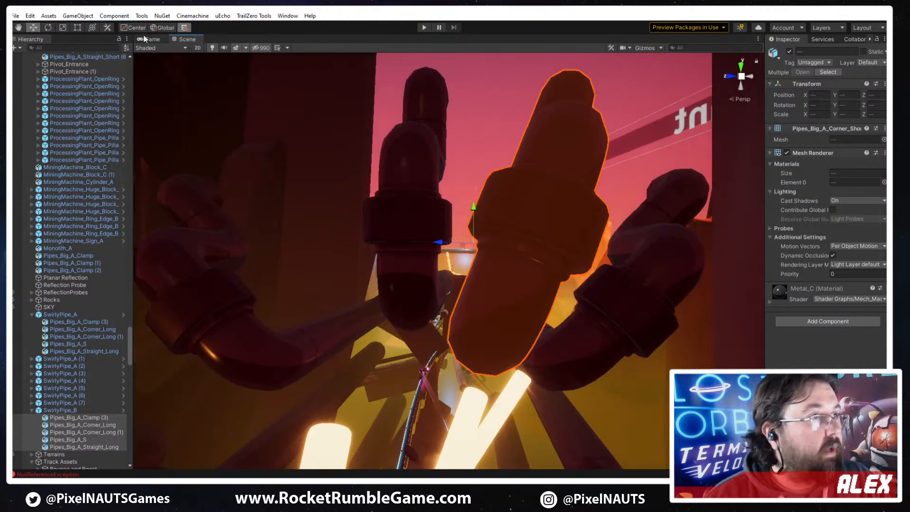
drag(488, 214, 480, 197)
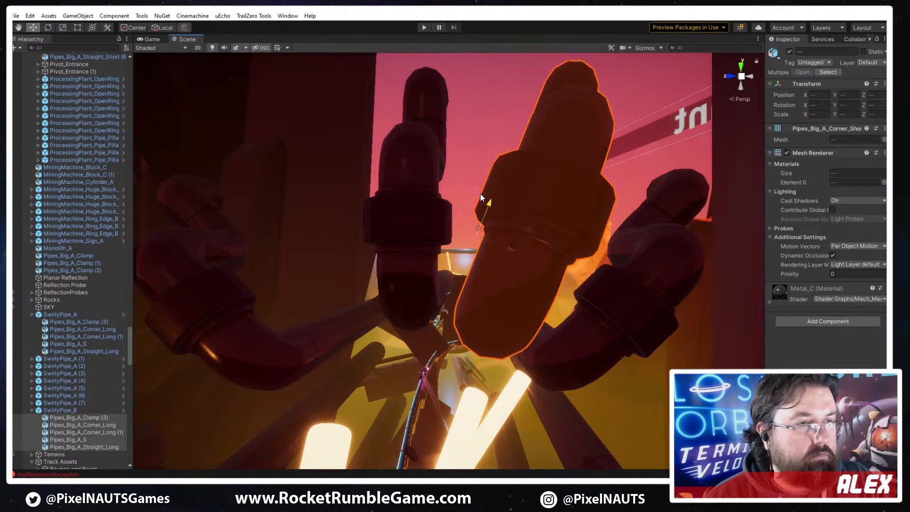
key(r)
drag(479, 234, 482, 196)
middle_drag(552, 295, 523, 312)
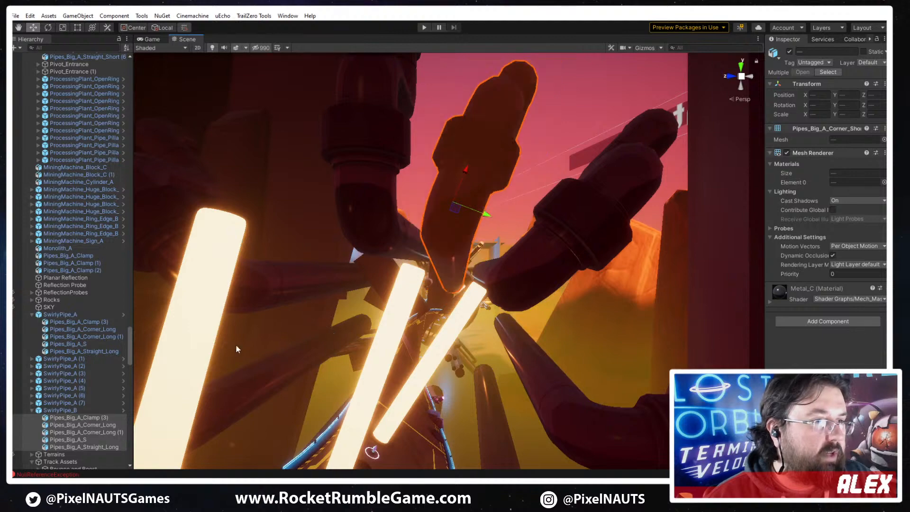
Select the Pipes_Big_A_Straight_Long piece of SwirlyPipe_B and try scaling it freehand, including along its Z axis
right_drag(399, 334, 581, 297)
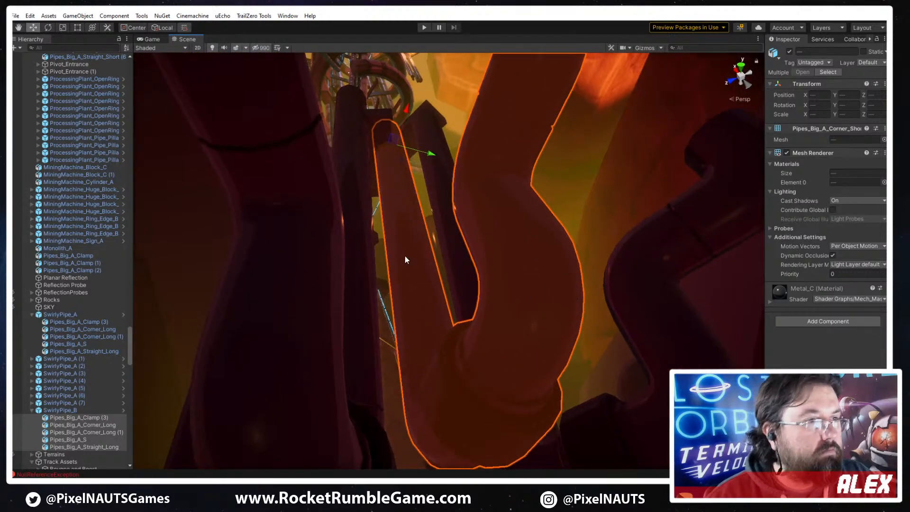
click(405, 251)
click(411, 252)
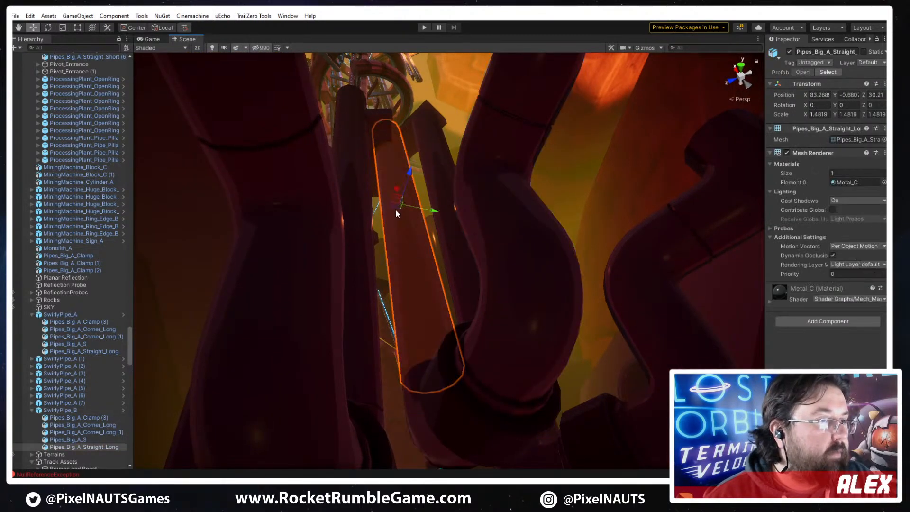
key(r)
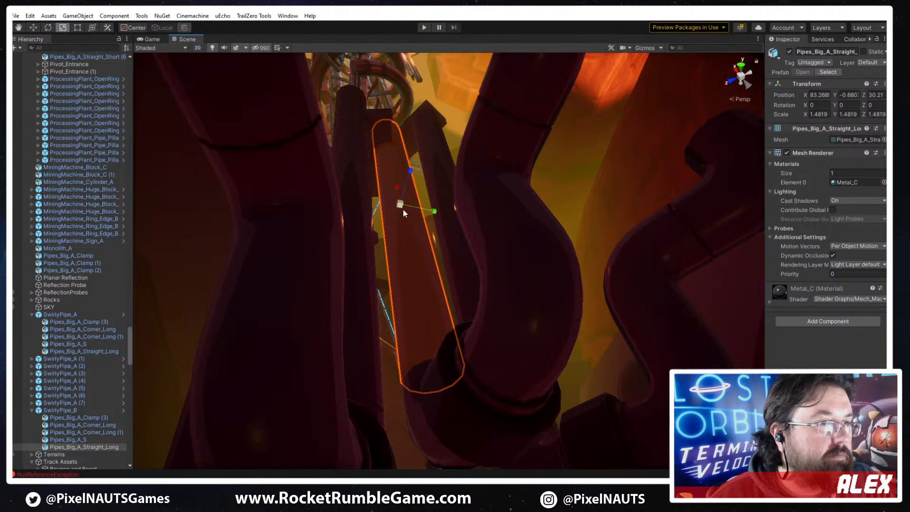
key(w)
right_drag(403, 209, 322, 194)
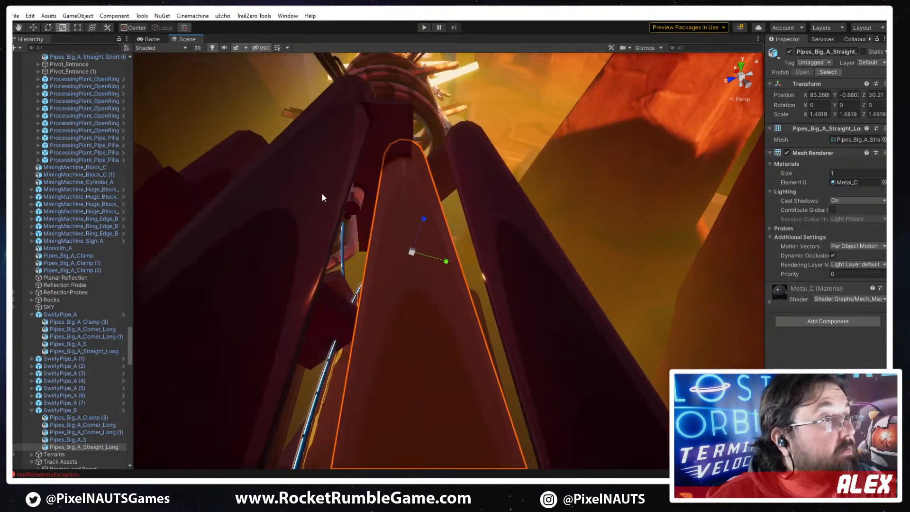
drag(423, 219, 423, 222)
key(ctrl+z)
mouse_move(411, 252)
mouse_down()
mouse_move(415, 243)
mouse_move(450, 270)
mouse_move(421, 264)
mouse_up()
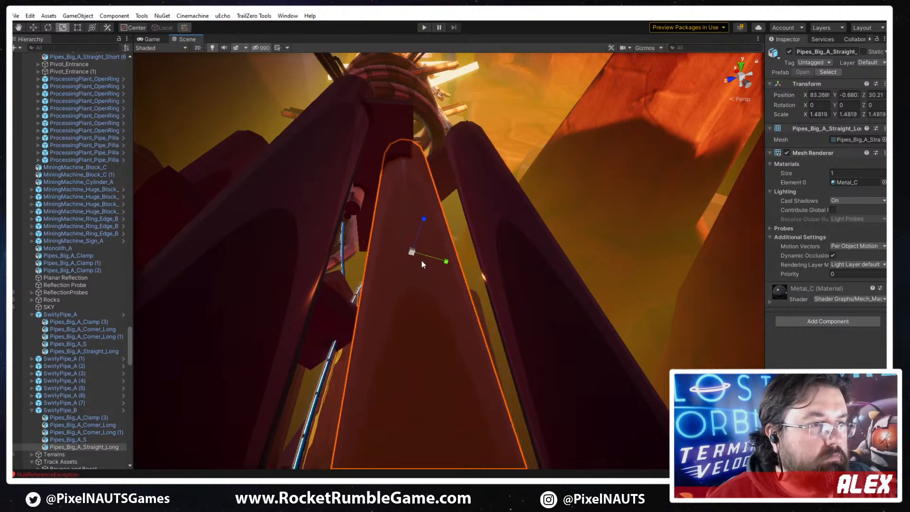
drag(425, 214, 427, 209)
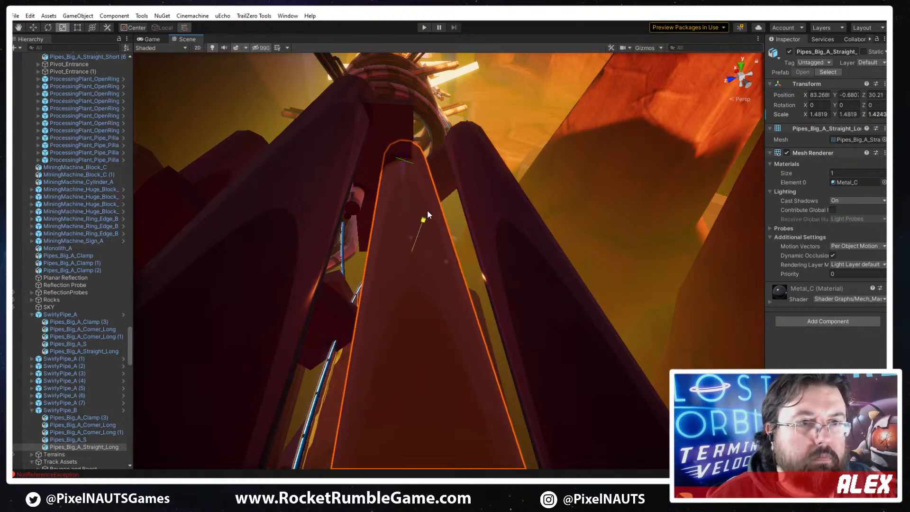
Set the Y and Z scale of SwirlyPipe_B's straight long pipe to 3
click(877, 116)
text(2)
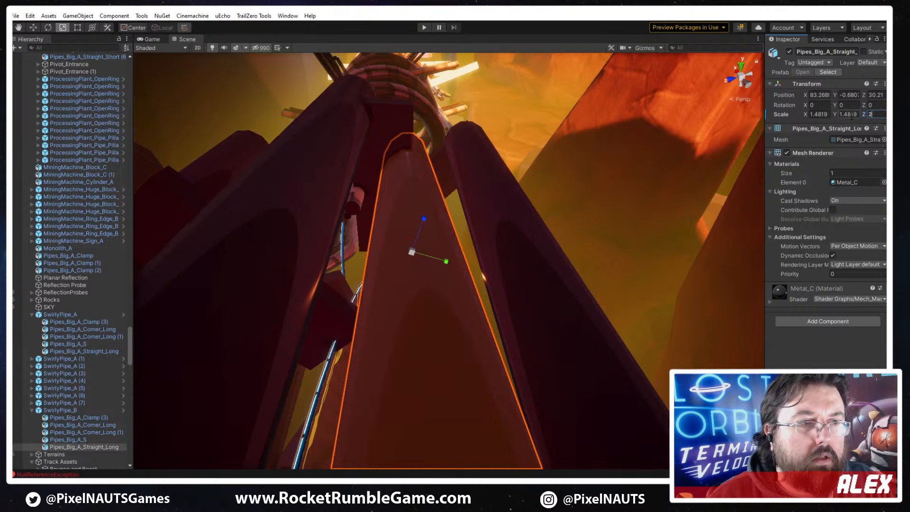
click(847, 114)
text(2)
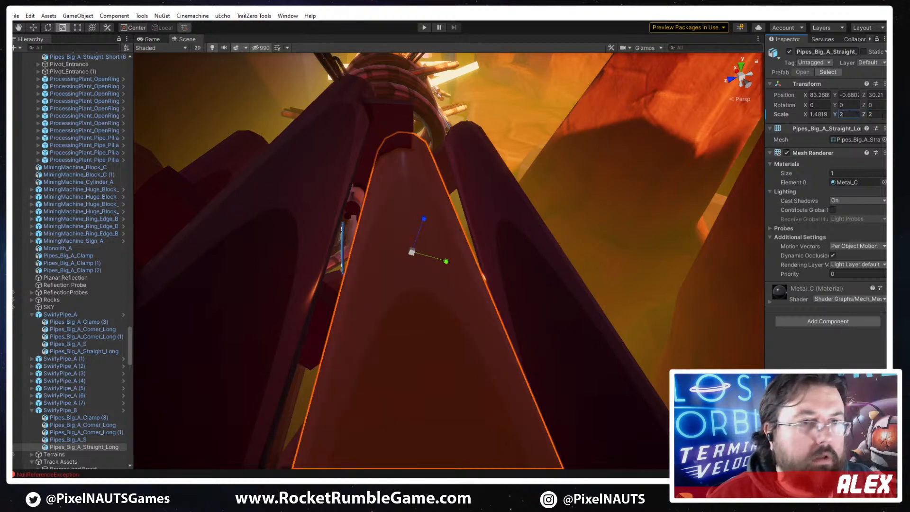
text(3)
click(855, 115)
text(3)
right_drag(571, 308, 479, 208)
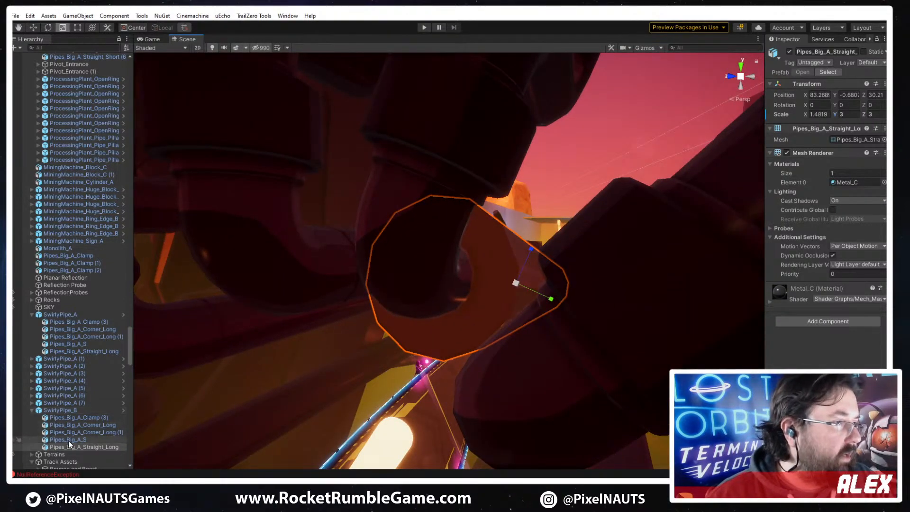
Revert all prefab overrides on the SwirlyPipe_B instance
click(55, 411)
click(878, 73)
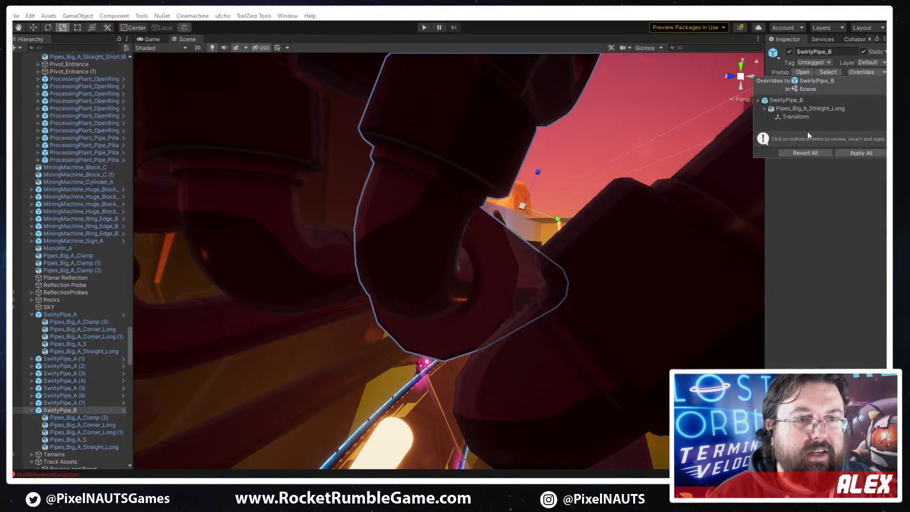
click(806, 154)
Select SwirlyPipe_B and try rotating it freehand about its pivot
right_drag(612, 227, 537, 256)
alt+drag(558, 268, 569, 267)
key(e)
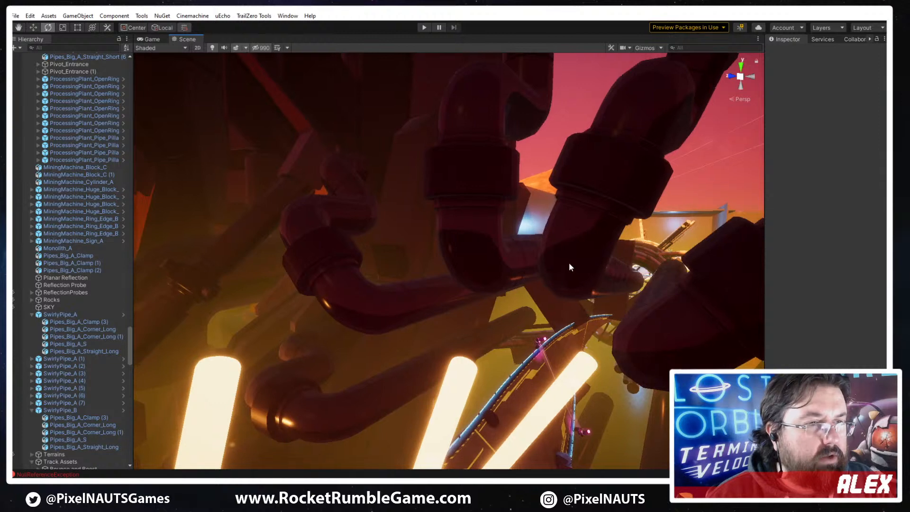
click(581, 218)
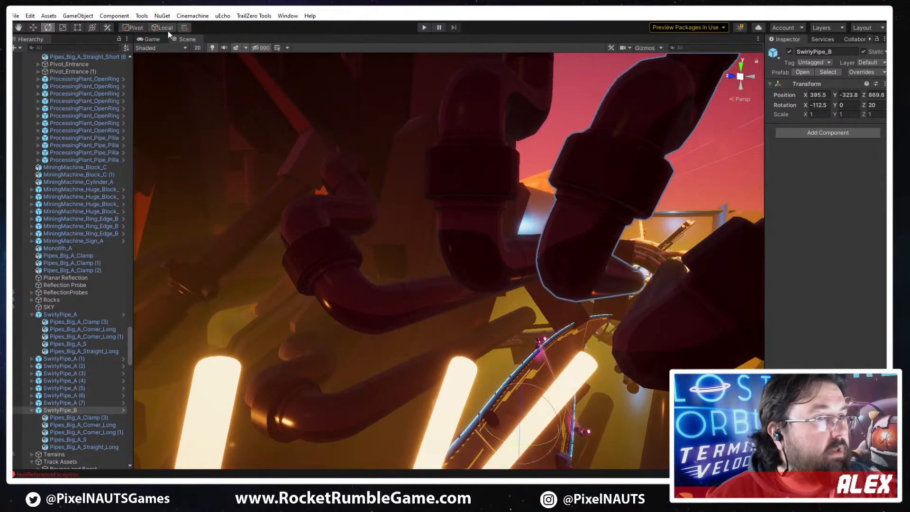
right_drag(543, 258, 549, 284)
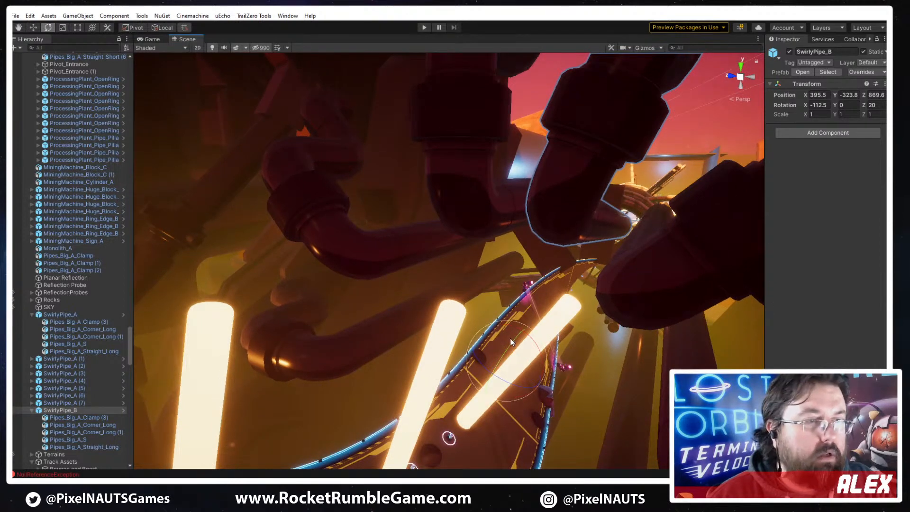
drag(510, 337, 496, 357)
right_drag(582, 275, 619, 269)
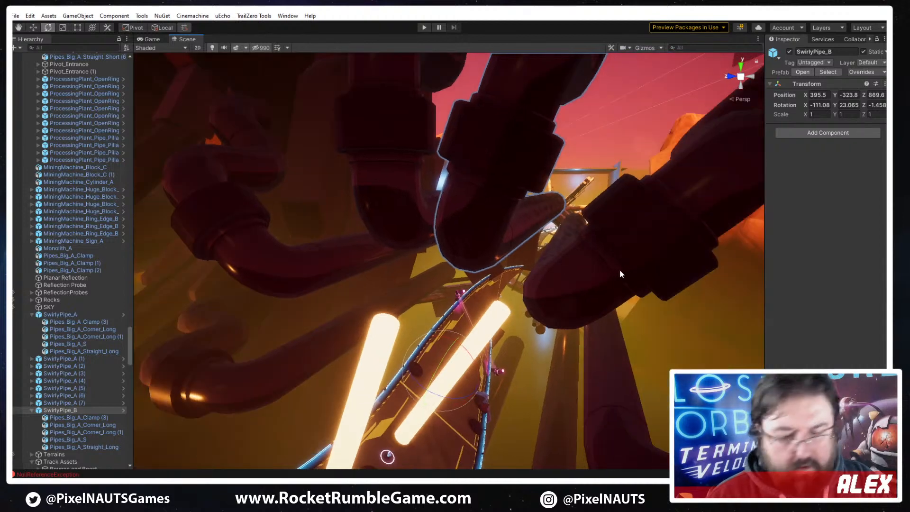
Delete SwirlyPipe_B and place a fresh instance of its prefab in the scene
key(Delete)
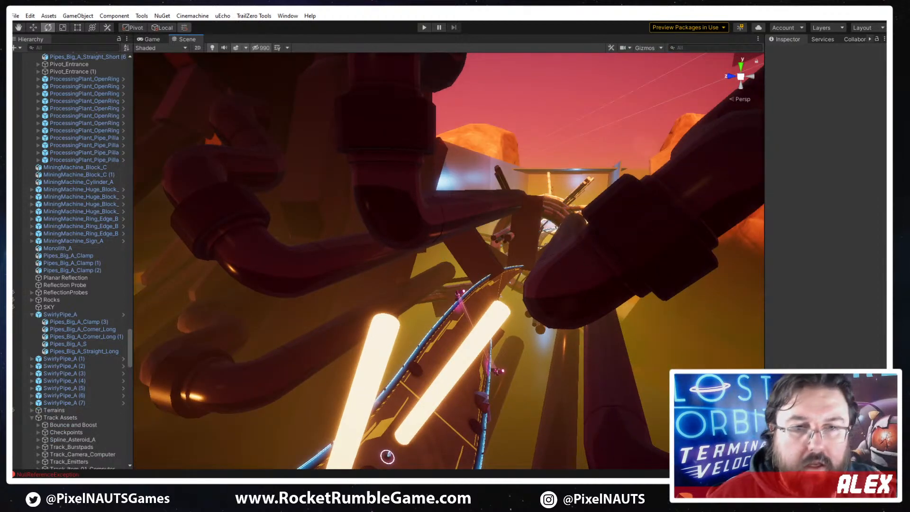
key(ctrl+z)
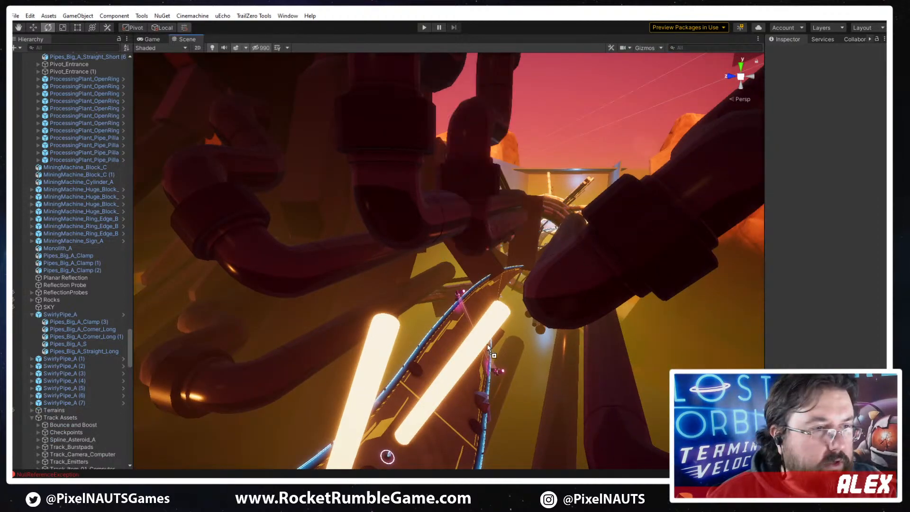
key(ctrl+z)
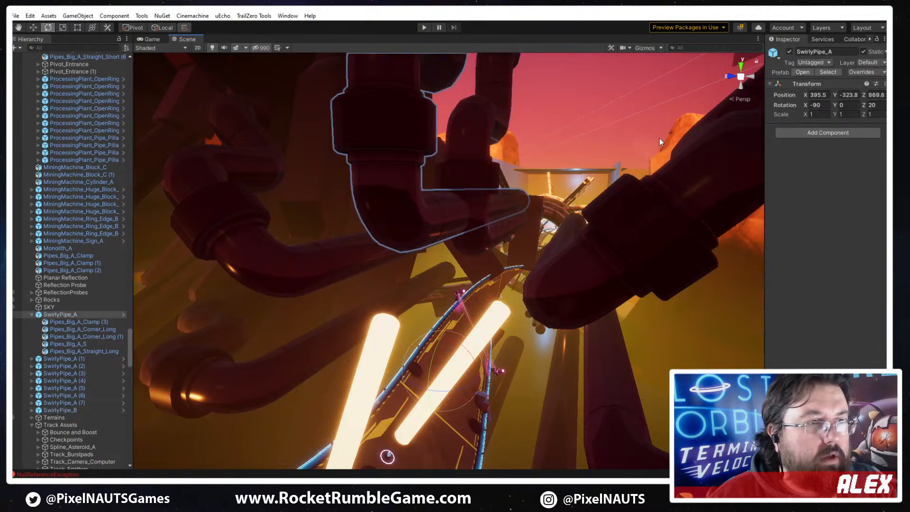
Copy SwirlyPipe_A's Transform component values onto the new SwirlyPipe_B instance
right_click(796, 83)
click(824, 122)
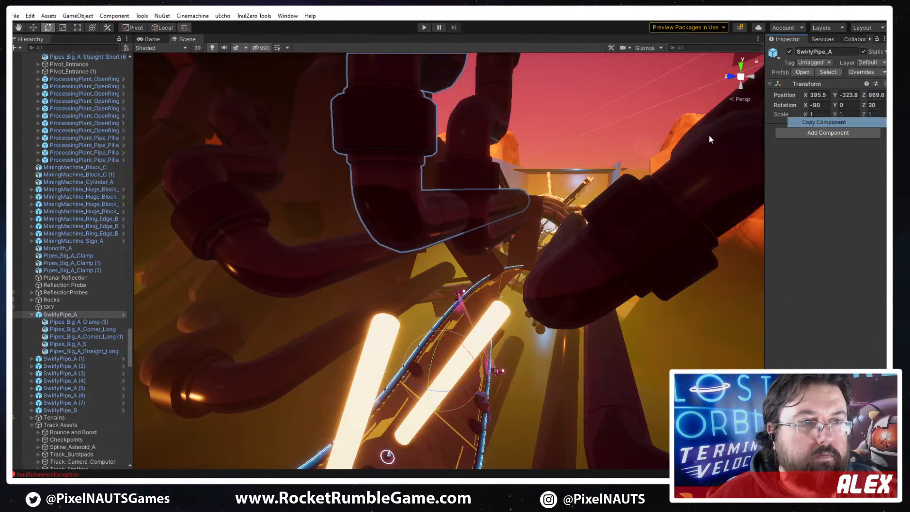
click(466, 131)
right_click(794, 84)
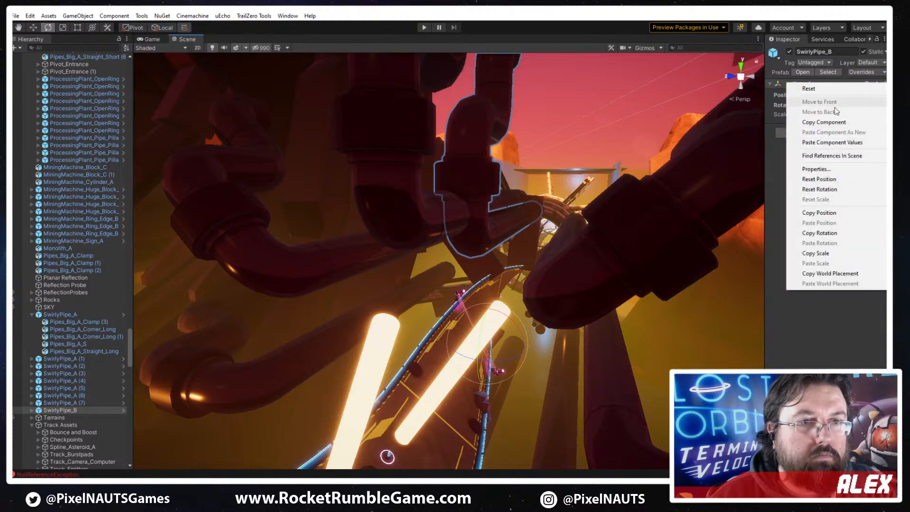
click(825, 142)
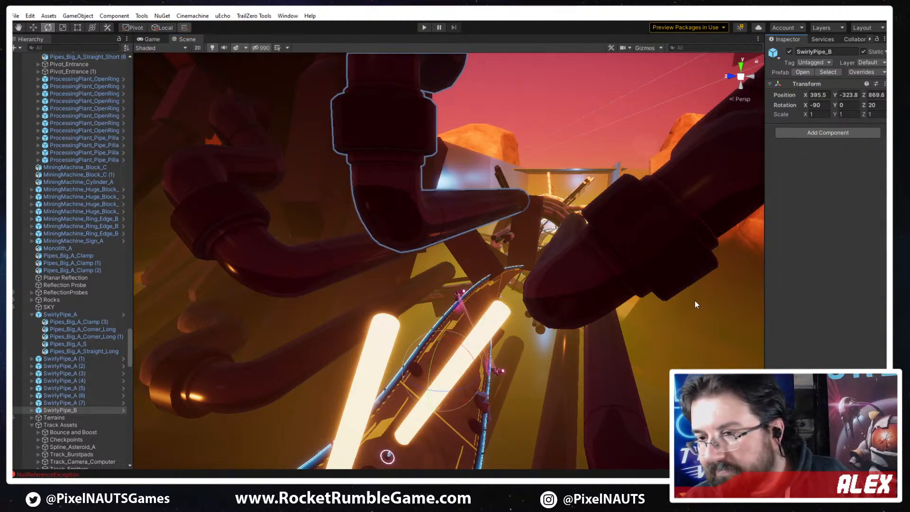
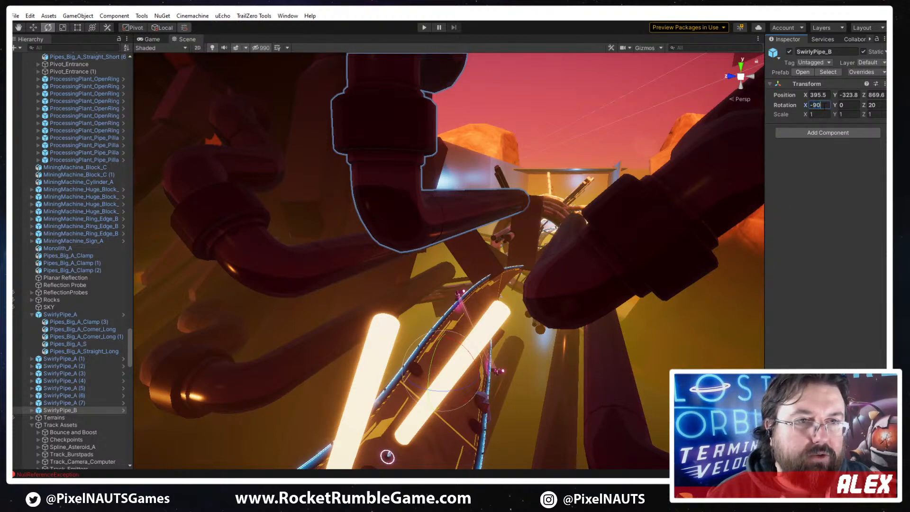
Rotate SwirlyPipe_B by adding 22.5 to its X rotation and check its placement against the neighbouring pipes
text(+)
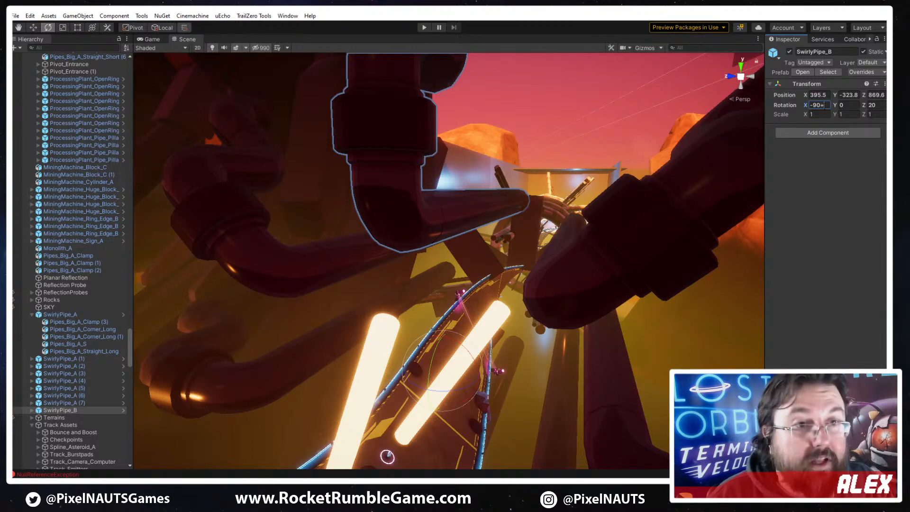
text(22.5)
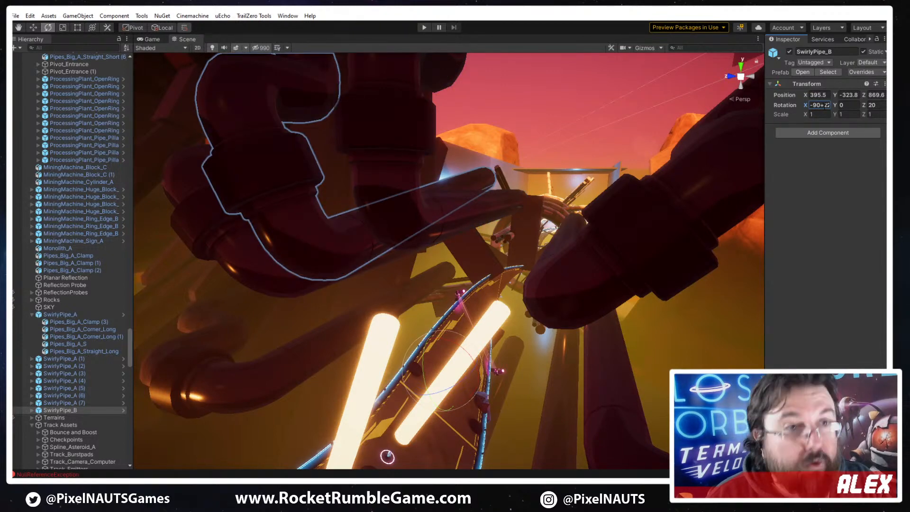
key(Return)
alt+drag(587, 167, 616, 211)
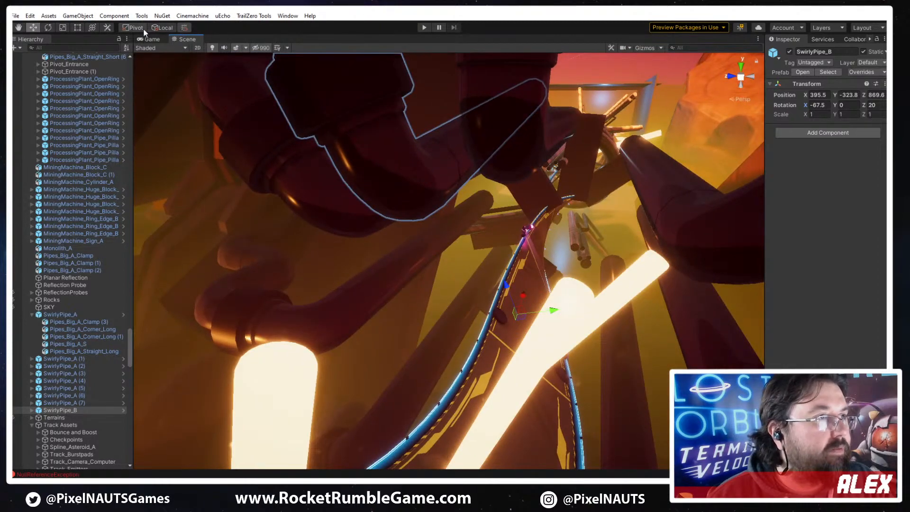
alt+drag(493, 232, 520, 248)
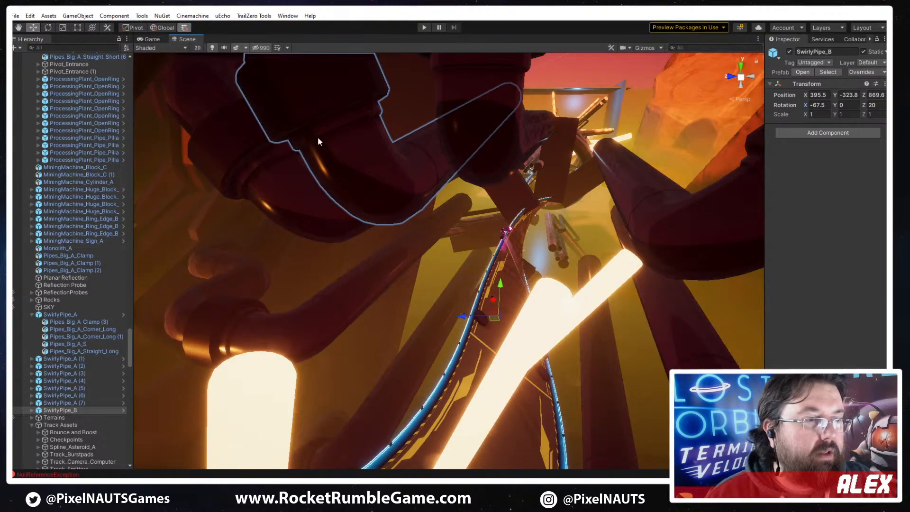
alt+drag(430, 219, 432, 219)
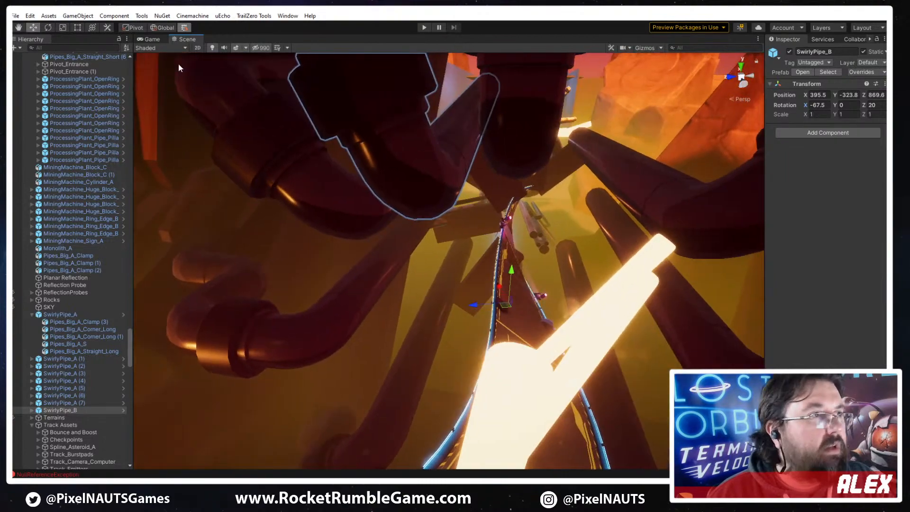
Set the transform handles to pivot and local orientation, and undo SwirlyPipe_B's last X rotation change
click(135, 28)
click(155, 28)
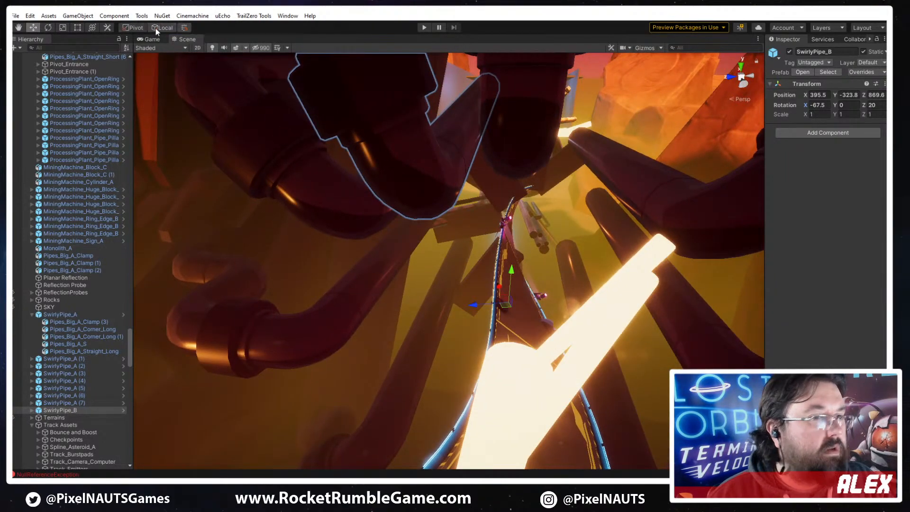
alt+drag(474, 233, 569, 247)
key(e)
key(ctrl+z)
key(ctrl+z)
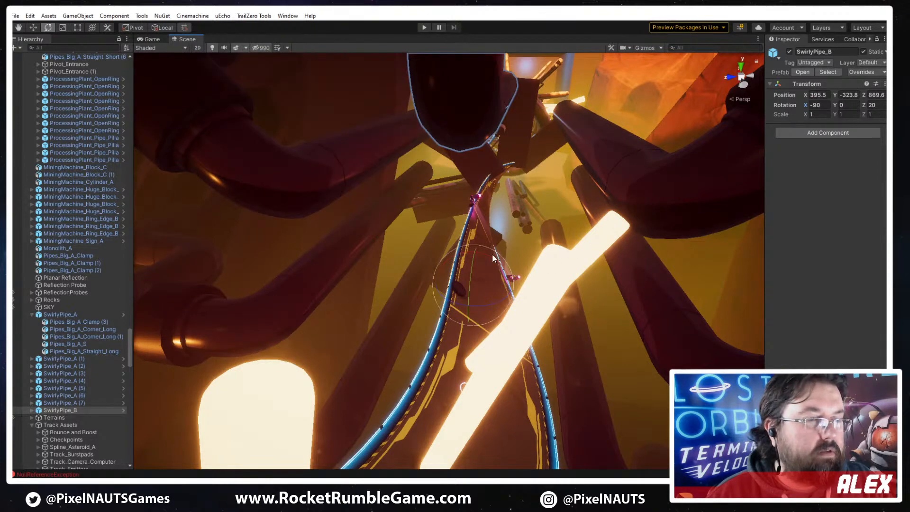
Rotate SwirlyPipe_B towards the opposite neighbouring pipe and set its X rotation to -112.5
right_drag(492, 259, 491, 225)
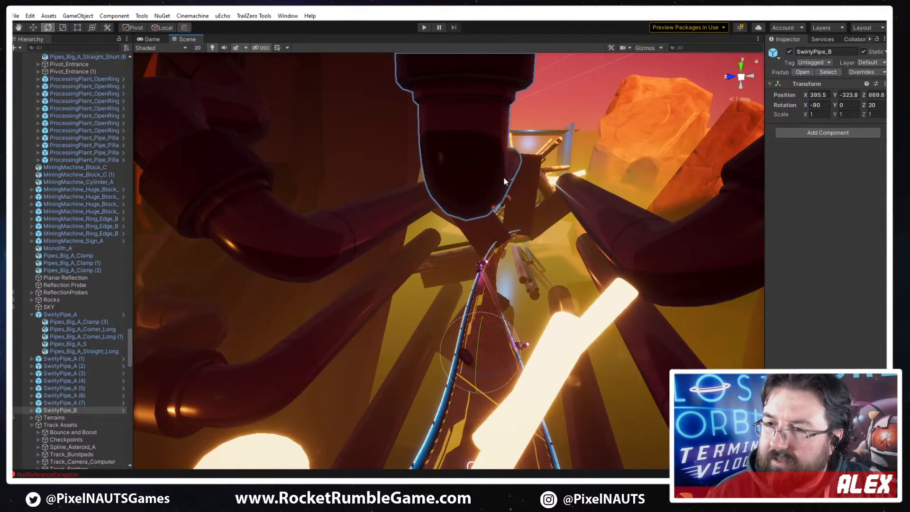
right_drag(418, 179, 498, 293)
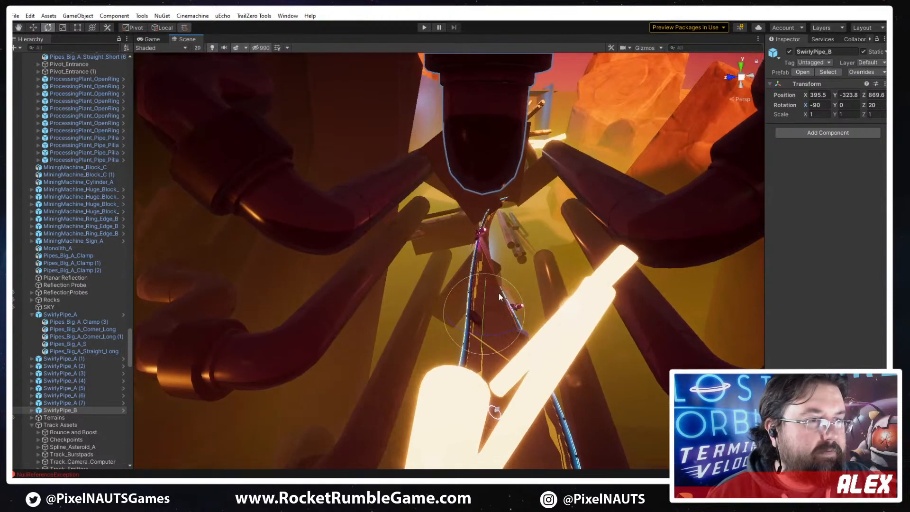
drag(500, 288, 534, 289)
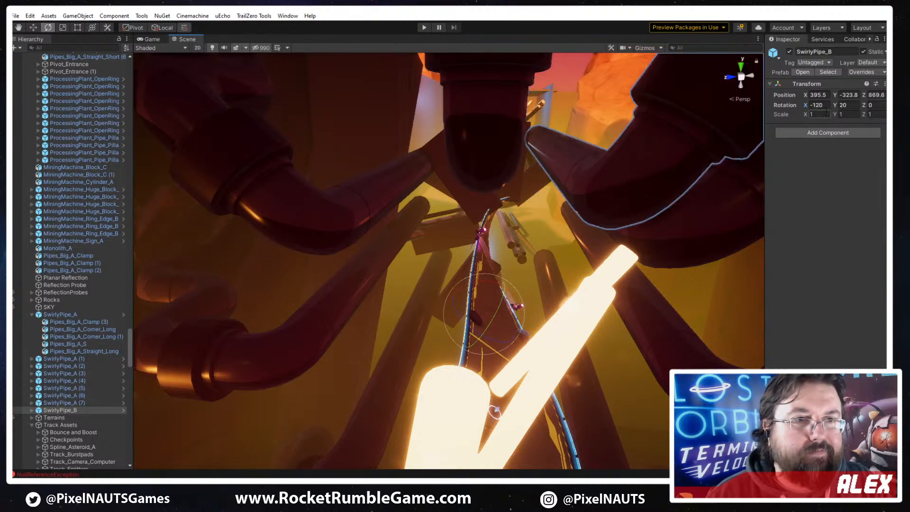
right_drag(647, 223, 638, 205)
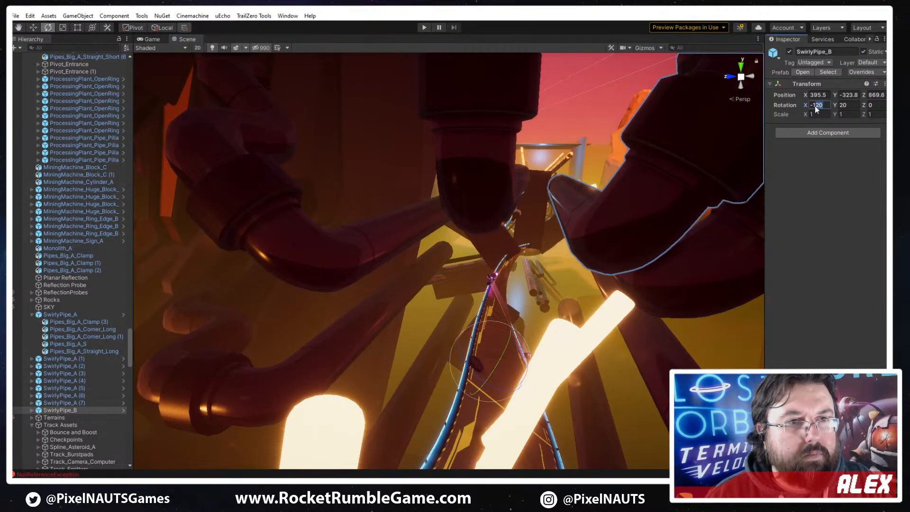
text(-112)
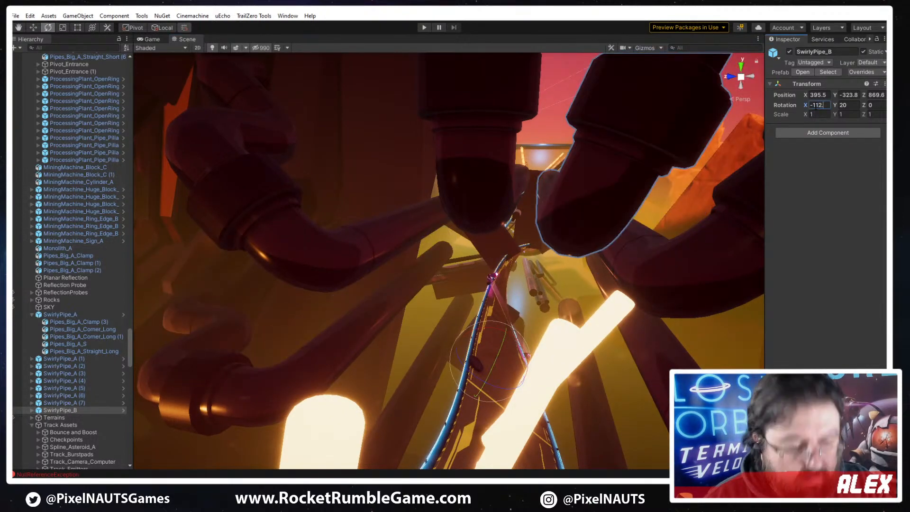
text(.5)
Try a Y and Z scale of 3 on SwirlyPipe_B's Pipes_Big_A_Straight_Long piece and settle on 2.5 for both
right_drag(535, 189, 530, 273)
click(461, 256)
right_drag(413, 280, 668, 247)
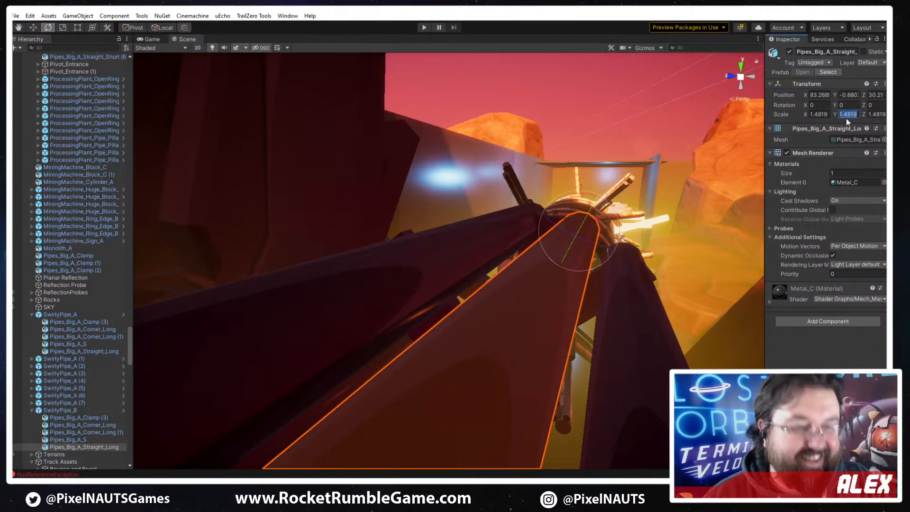
text(33)
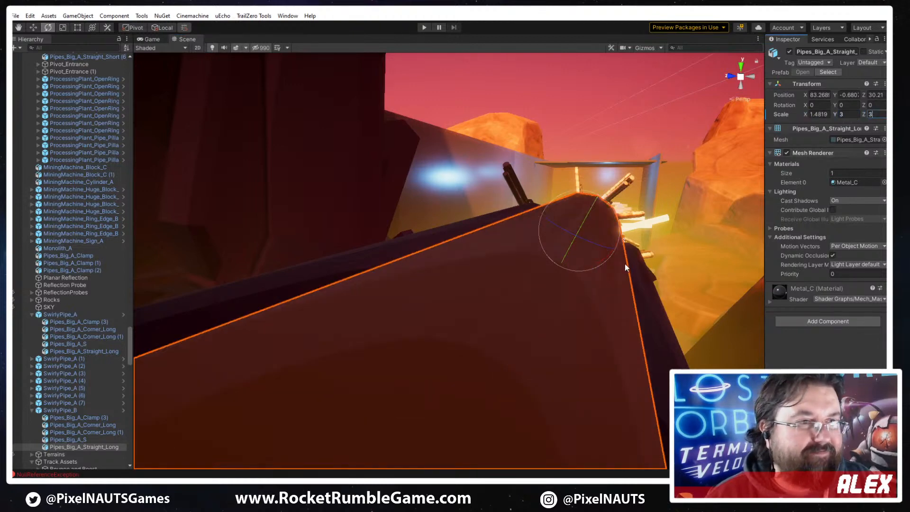
right_drag(624, 264, 623, 228)
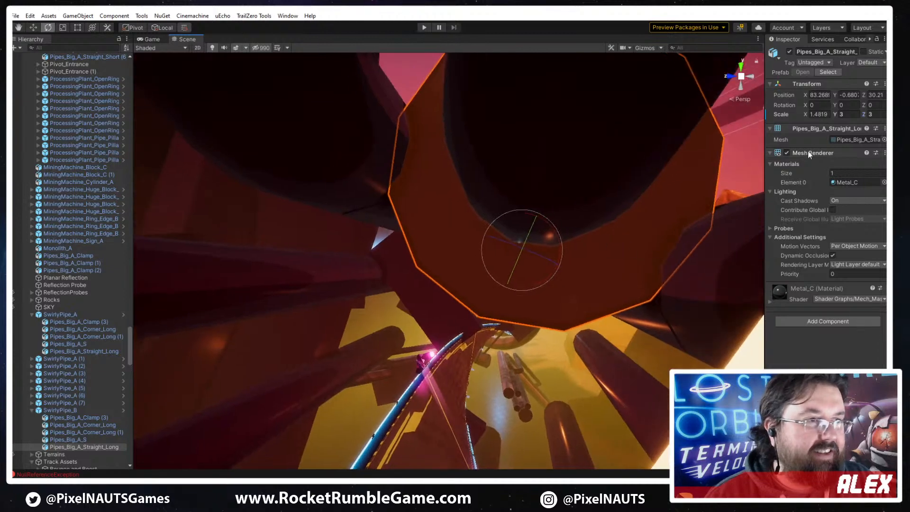
text(2.5)
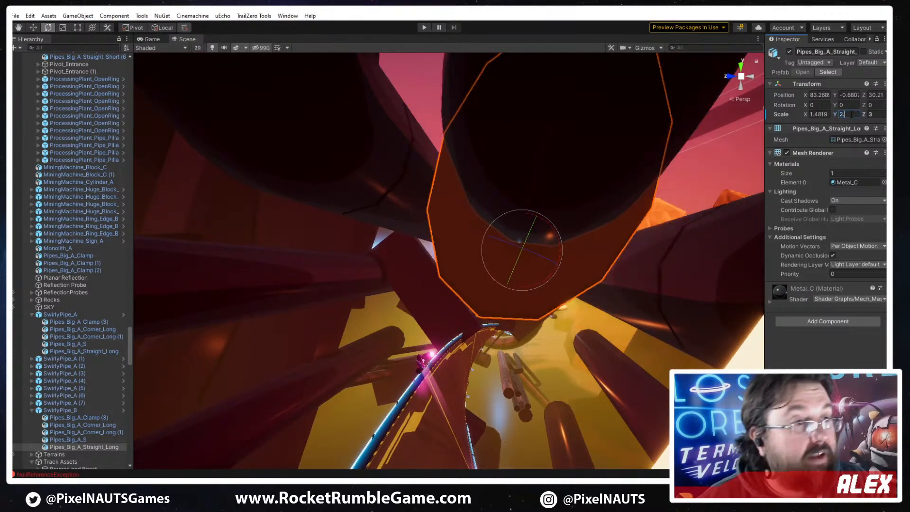
text(2.5)
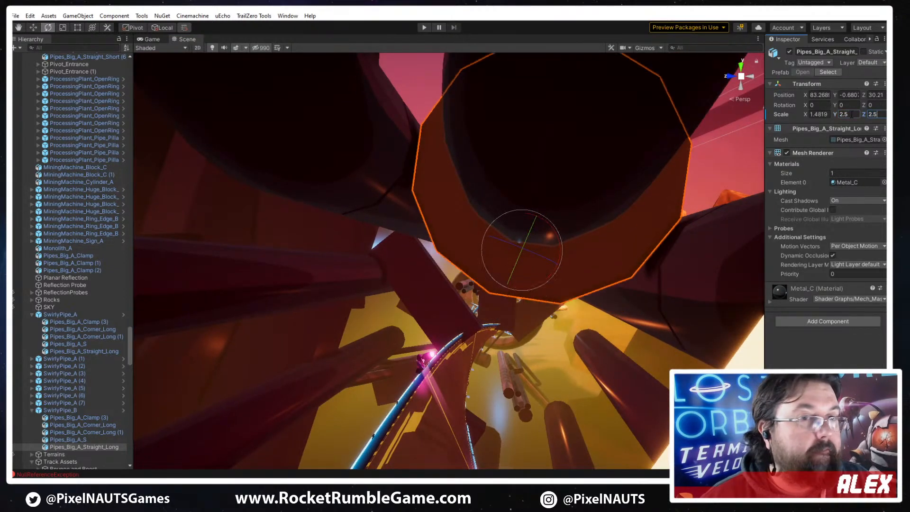
Set the scale of SwirlyPipe_B's Pipes_Big_A_Corner_Long piece to 2.5 on all three axes
right_drag(564, 150, 476, 235)
click(459, 242)
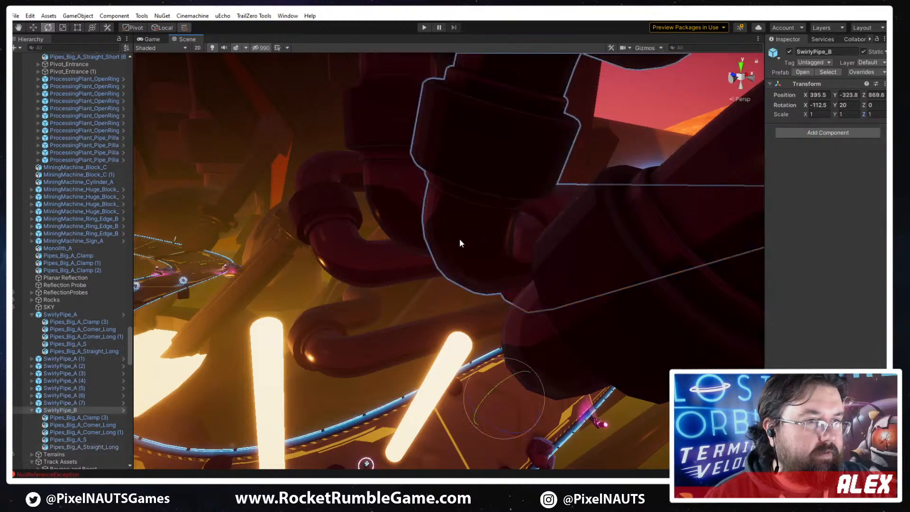
click(466, 239)
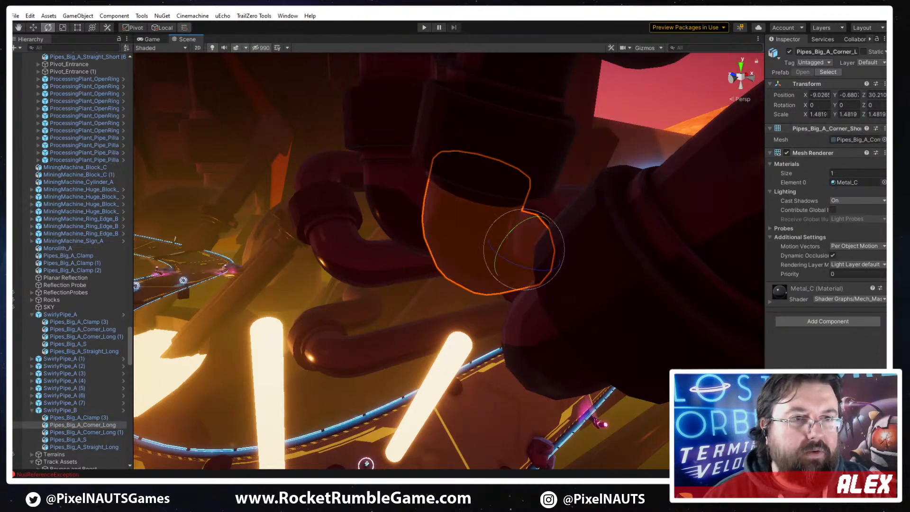
text(2.5)
key(Tab)
text(2.5)
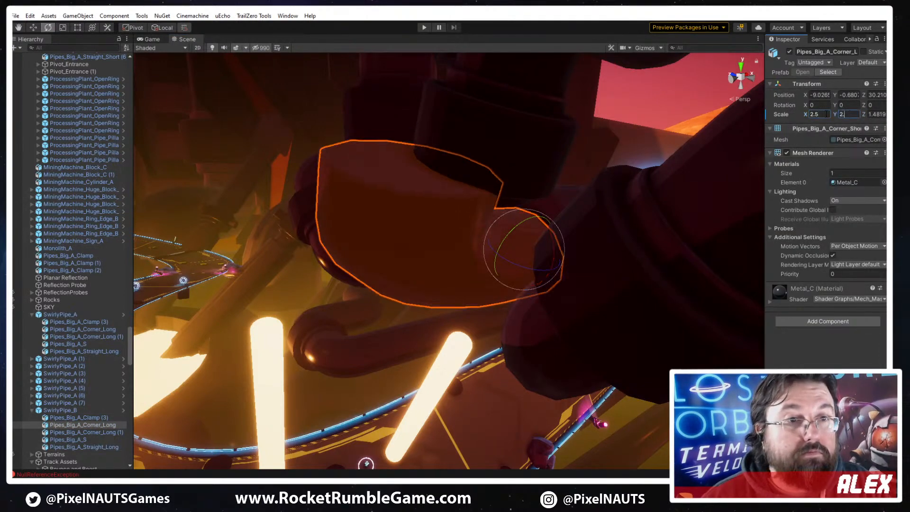
key(Tab)
text(2.)
Set the scale of SwirlyPipe_B's Pipes_Big_A_Clamp (3) to 2.5 on all three axes and activate the Move tool on it
alt+drag(616, 190, 545, 263)
click(547, 266)
click(535, 267)
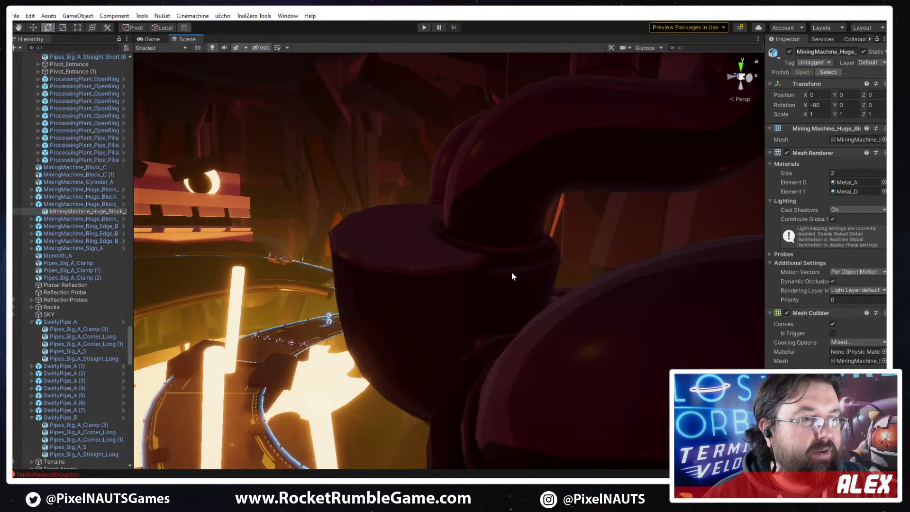
click(510, 275)
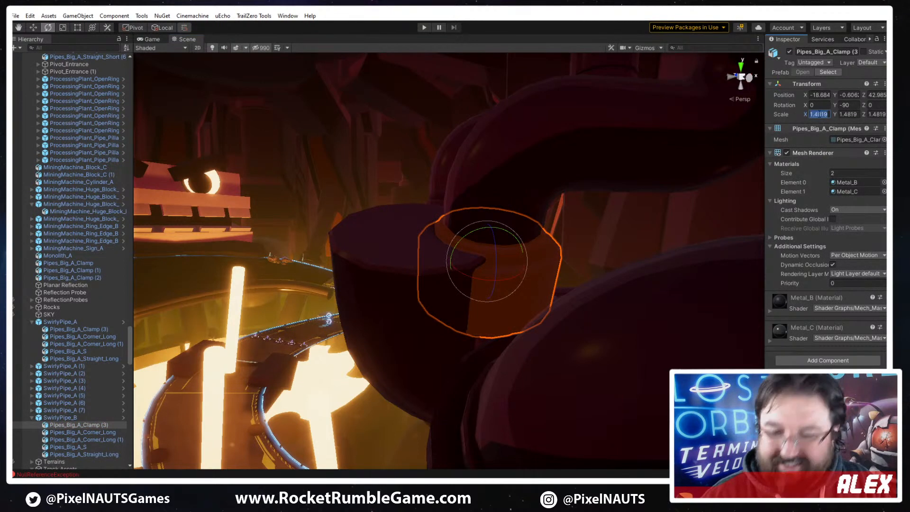
text(2.5)
key(Tab)
text(2.5)
key(Tab)
text(2)
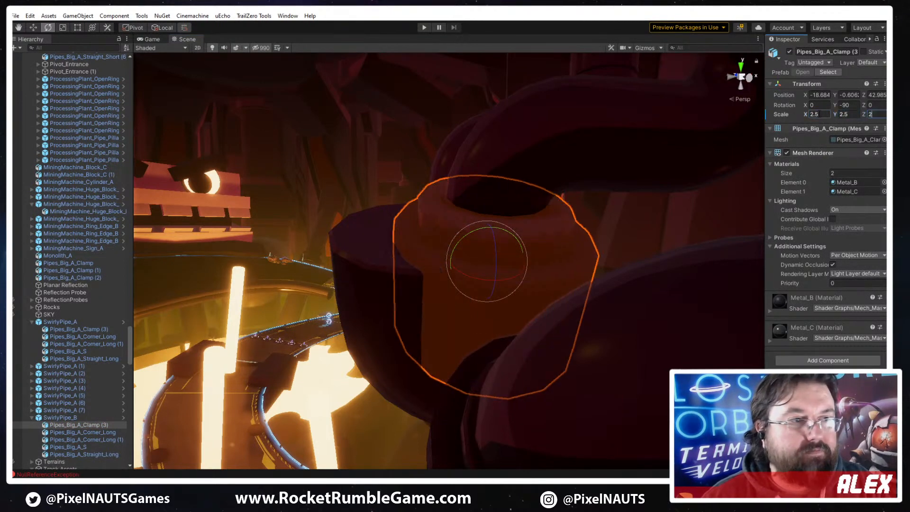
text(.5)
right_drag(570, 272, 545, 269)
key(w)
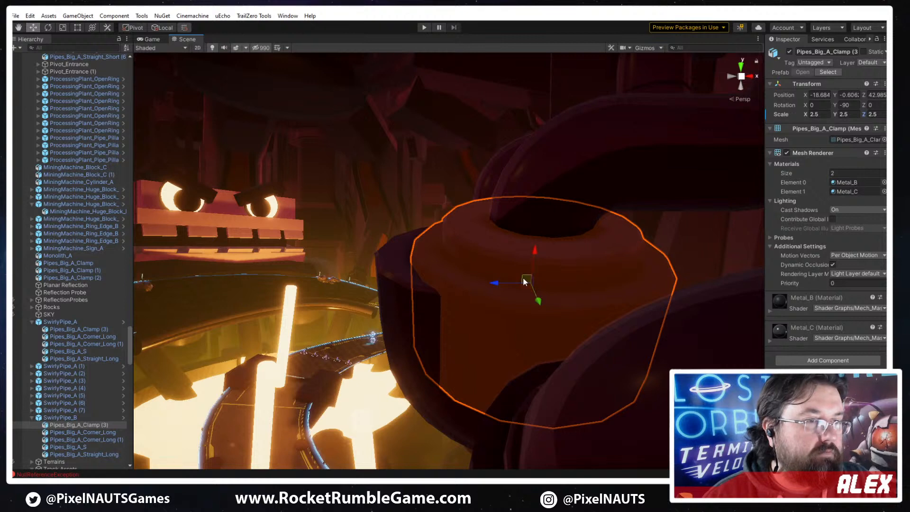
Move SwirlyPipe_B's Pipes_Big_A_Clamp (3) onto the end of the enlarged corner piece, at about X -25.41 and Z 50.46
drag(523, 281, 435, 191)
right_drag(499, 256, 510, 147)
key(w)
key(s)
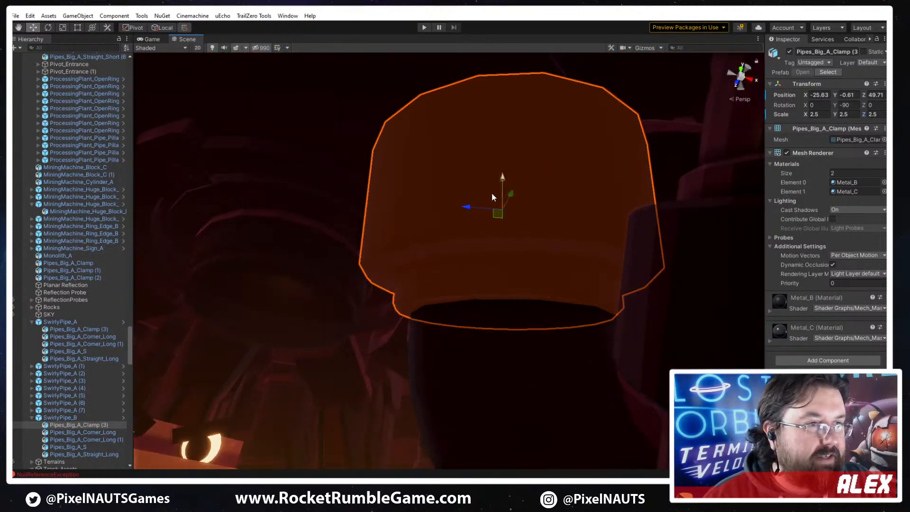
drag(498, 214, 493, 178)
middle_drag(574, 207, 531, 308)
right_drag(531, 308, 527, 363)
Set the scale of SwirlyPipe_B's Pipes_Big_A_S and Pipes_Big_A_Corner_Long (1) pieces together to 2.5 on all three axes
click(483, 232)
right_drag(483, 232, 627, 167)
click(467, 254)
click(424, 251)
shift+click(628, 168)
shift+click(613, 188)
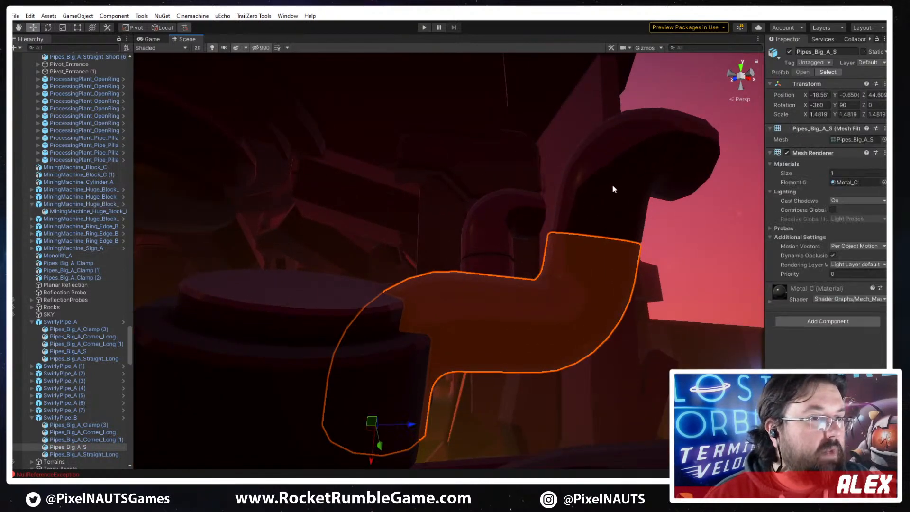
scroll(90, 413, down, 2)
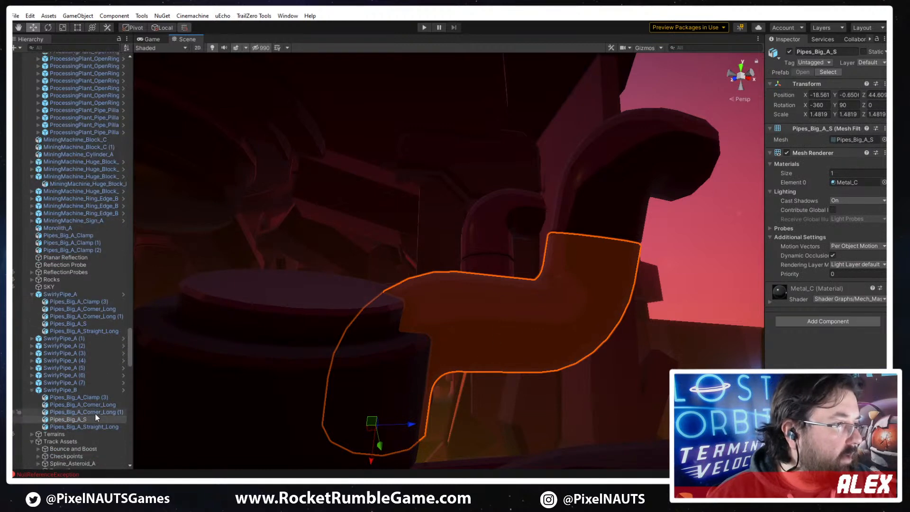
shift+click(95, 414)
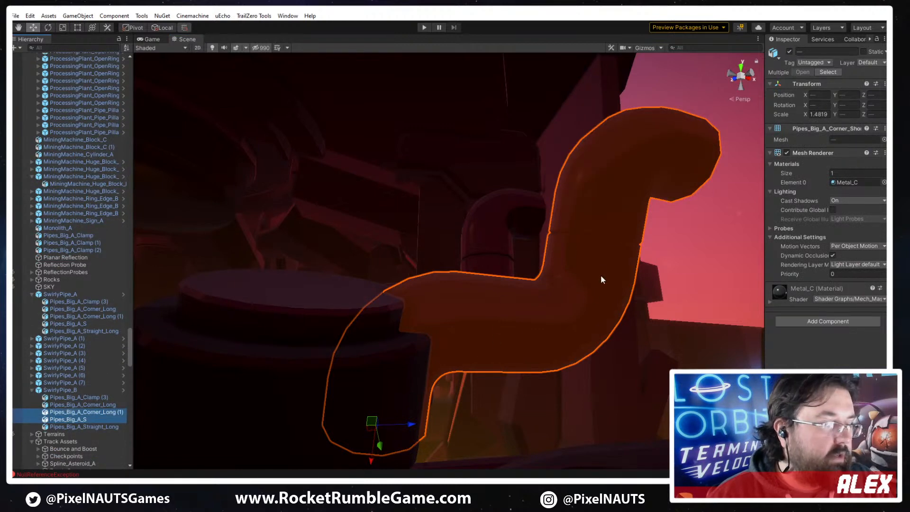
right_drag(705, 222, 730, 245)
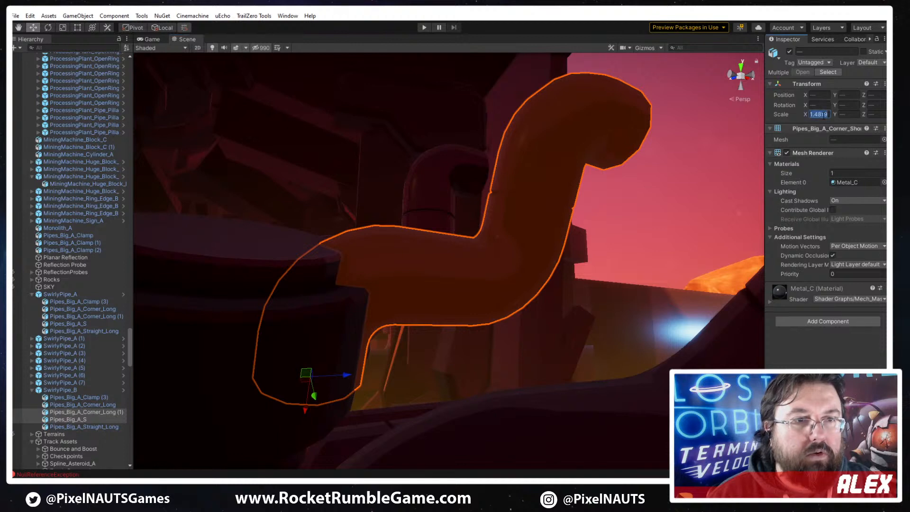
text(2.5)
key(Tab)
text(2.5)
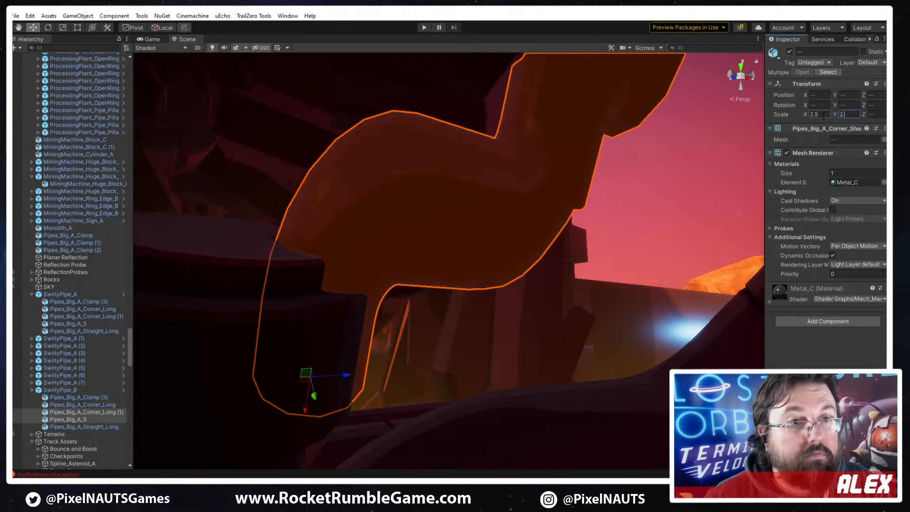
key(Tab)
text(2.)
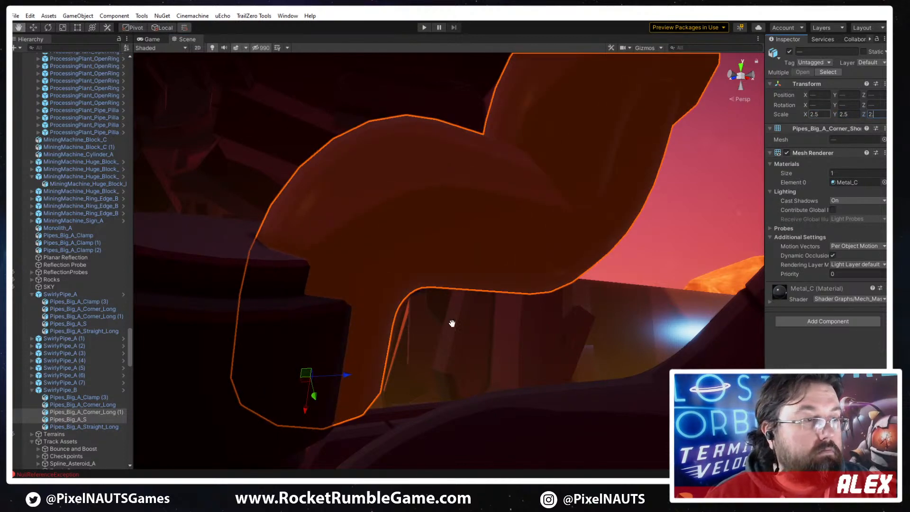
text(5)
Move the enlarged Pipes_Big_A_S and Pipes_Big_A_Corner_Long (1) pieces together so the S-bend joins onto SwirlyPipe_B's clamp
right_drag(452, 323, 332, 385)
drag(369, 356, 289, 229)
key(s)
right_drag(462, 274, 514, 258)
click(523, 105)
key(f)
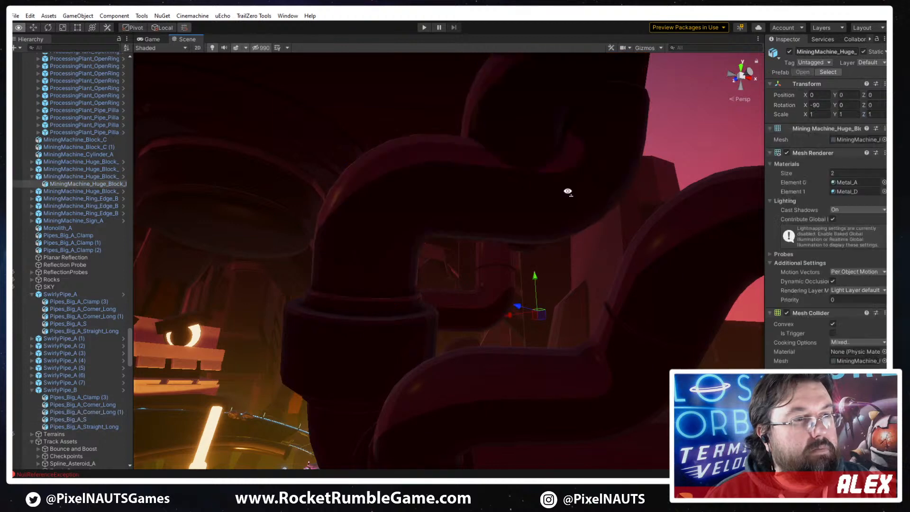
Try to delete Pipes_Big_A_Corner_Long (1) from the SwirlyPipe_B instance, opening the prefab and returning to the scene
right_drag(470, 159, 522, 278)
key(s)
key(Delete)
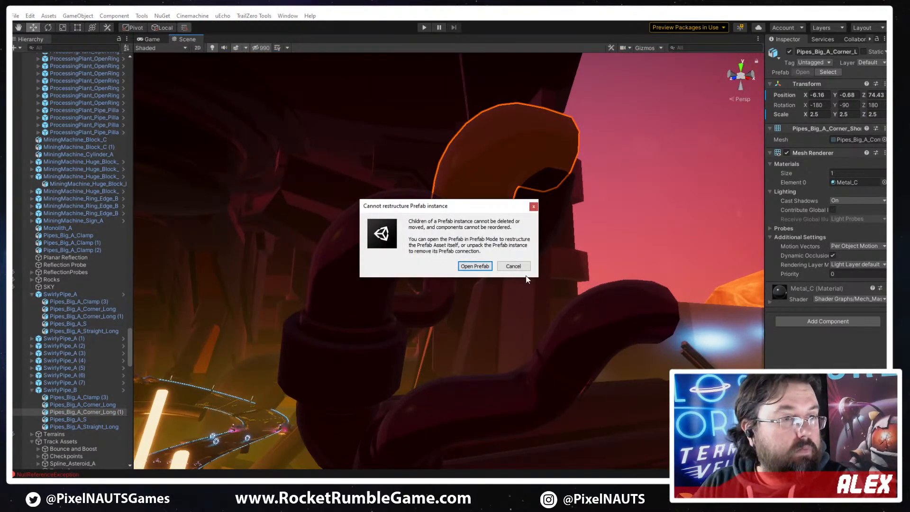
click(475, 266)
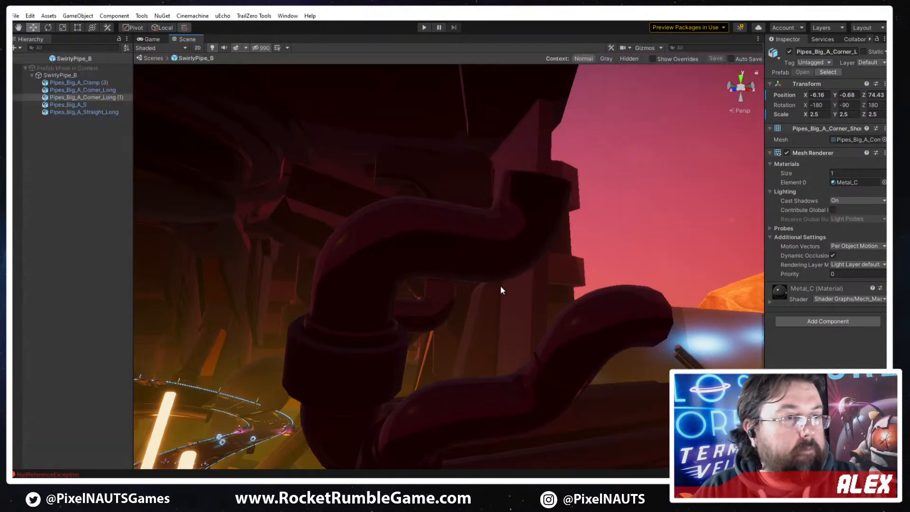
click(536, 219)
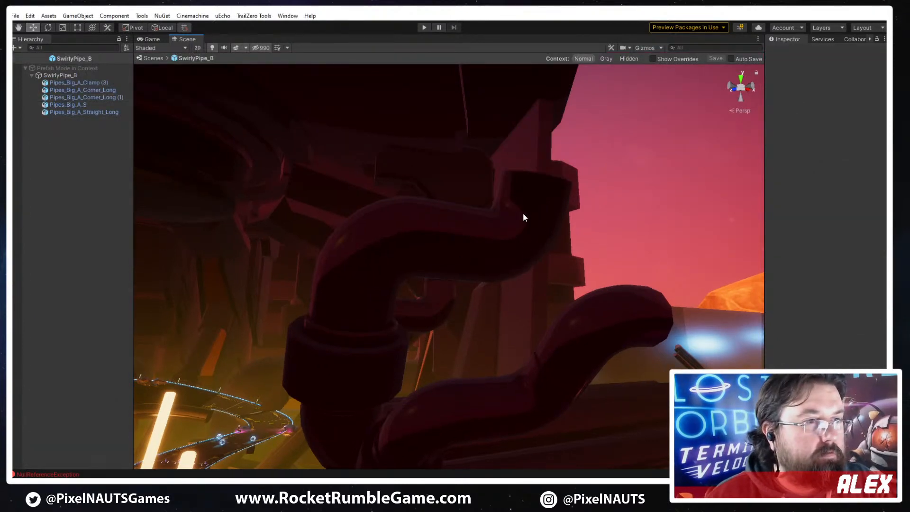
click(84, 98)
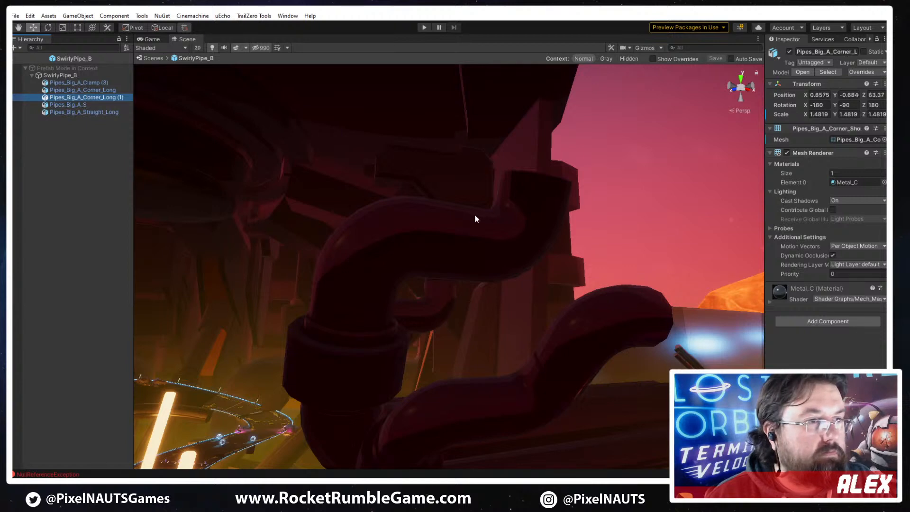
click(223, 194)
click(14, 59)
Select the SwirlyPipe_B root and apply all of its overrides to the prefab
click(453, 272)
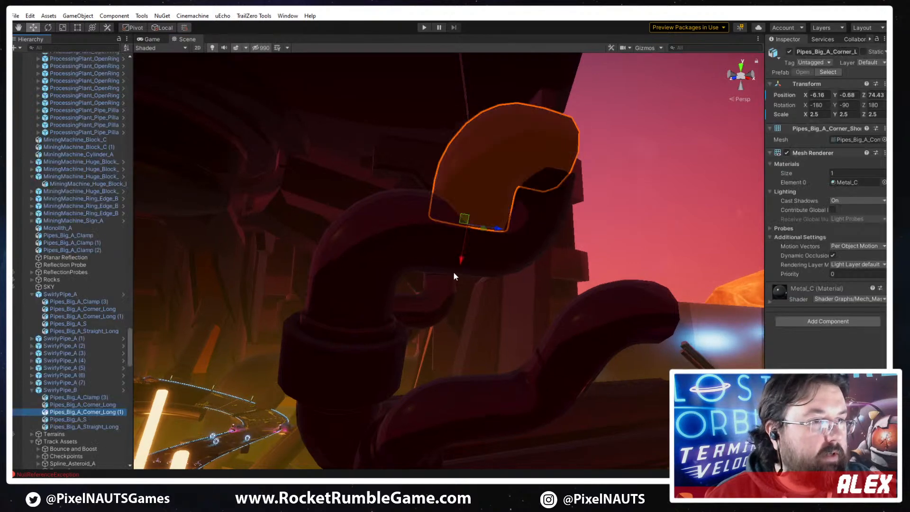
click(357, 240)
click(341, 370)
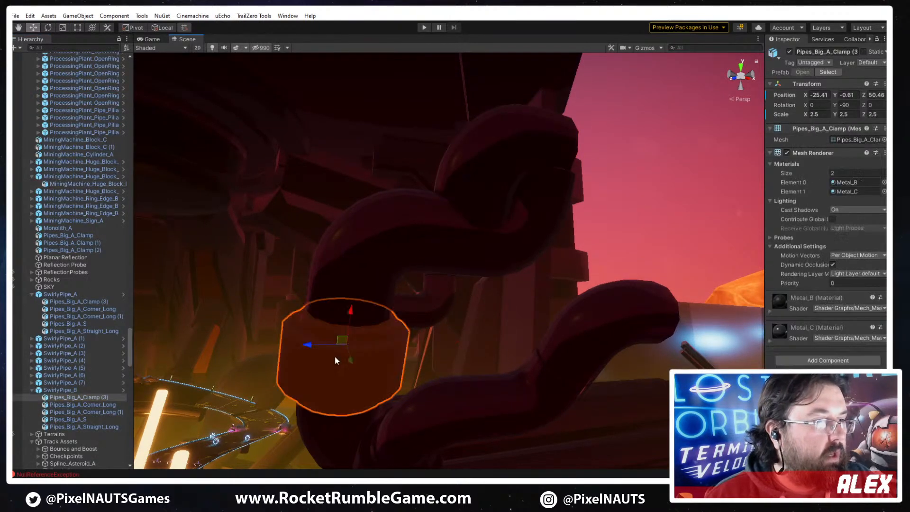
key(f)
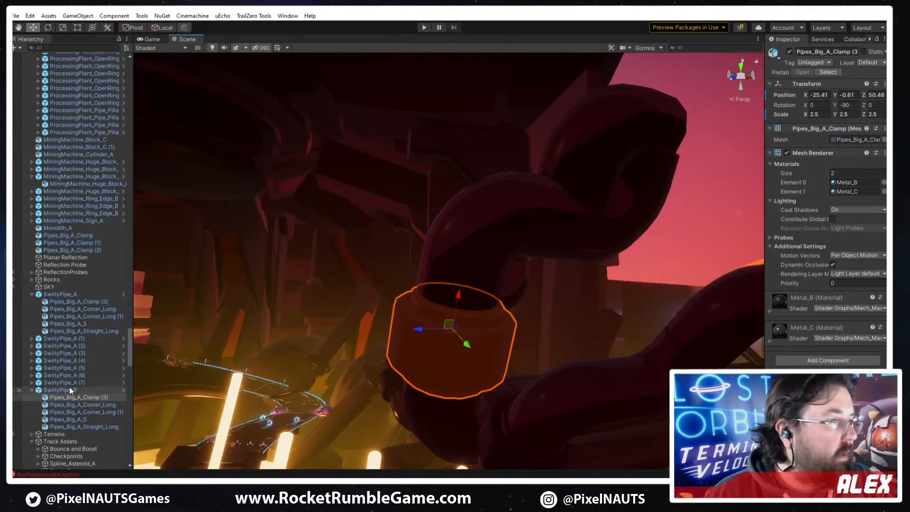
click(69, 389)
click(861, 72)
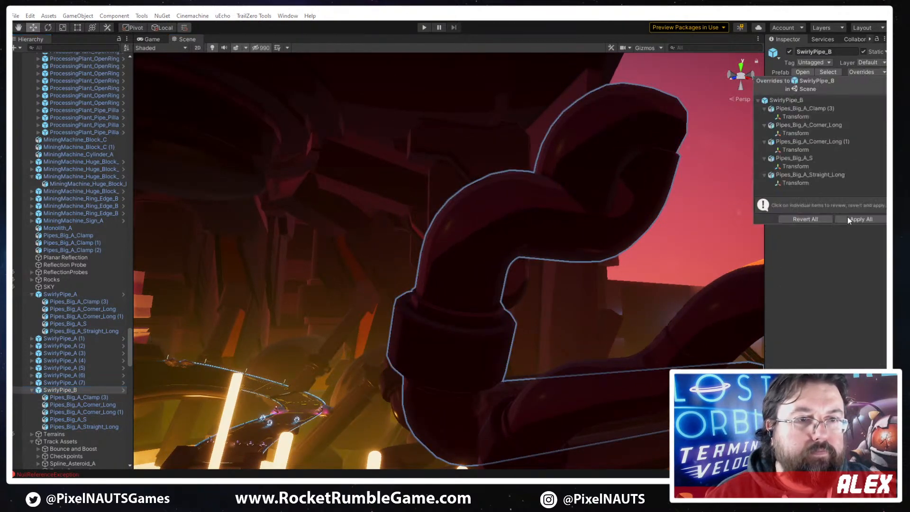
click(839, 219)
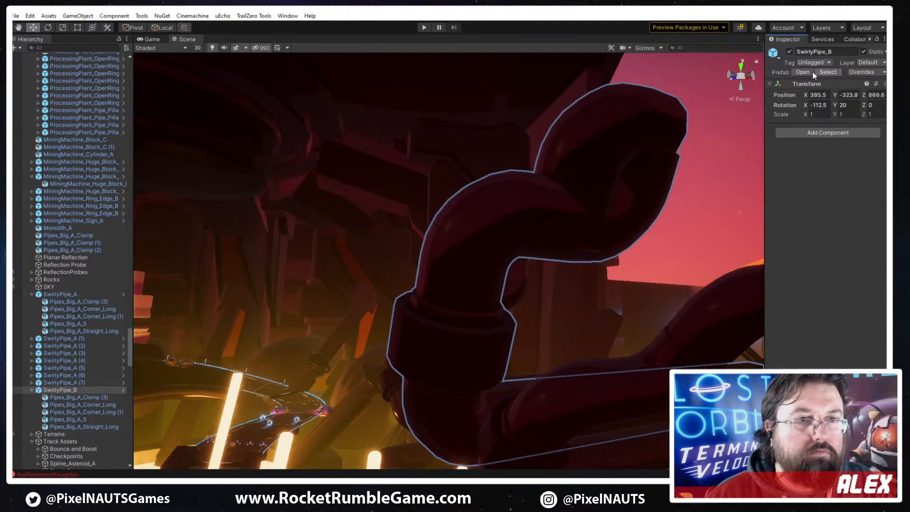
Open the SwirlyPipe_B prefab, delete its Pipes_Big_A_Corner_Long (1) piece, and save the prefab on returning to the scene
click(802, 72)
click(587, 161)
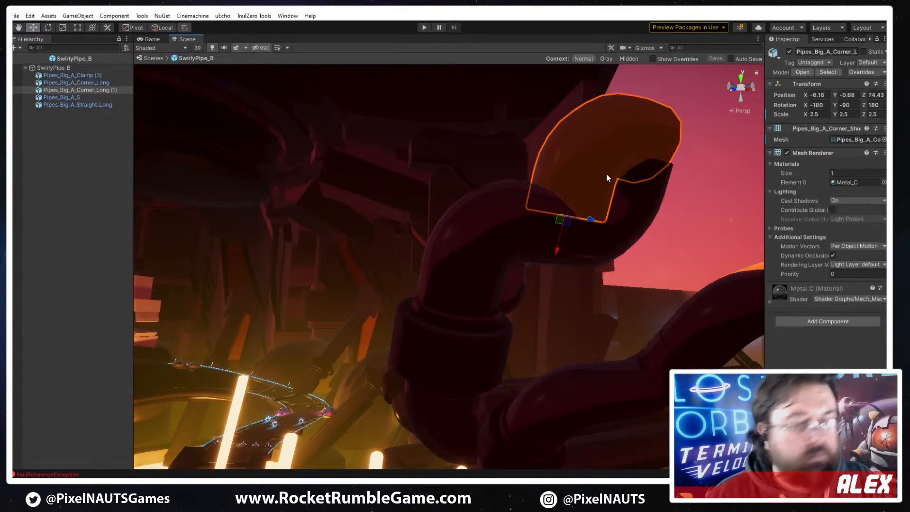
key(Delete)
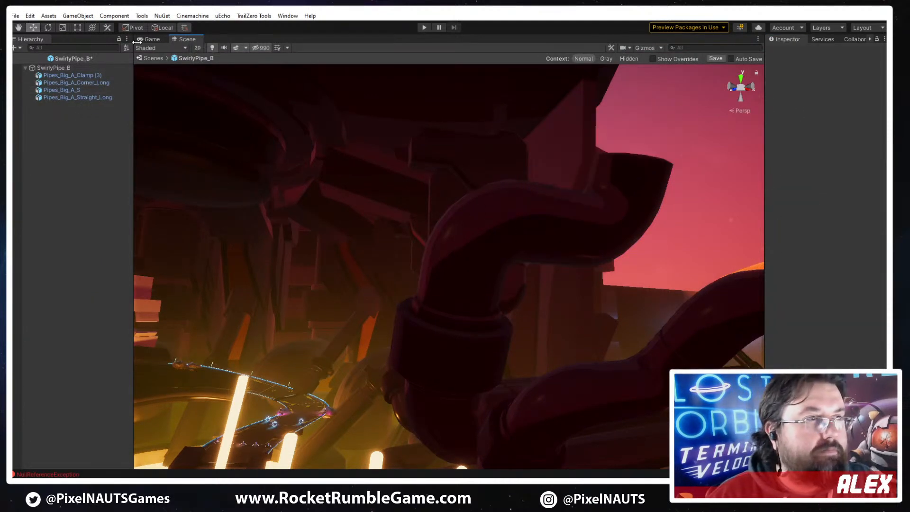
click(14, 63)
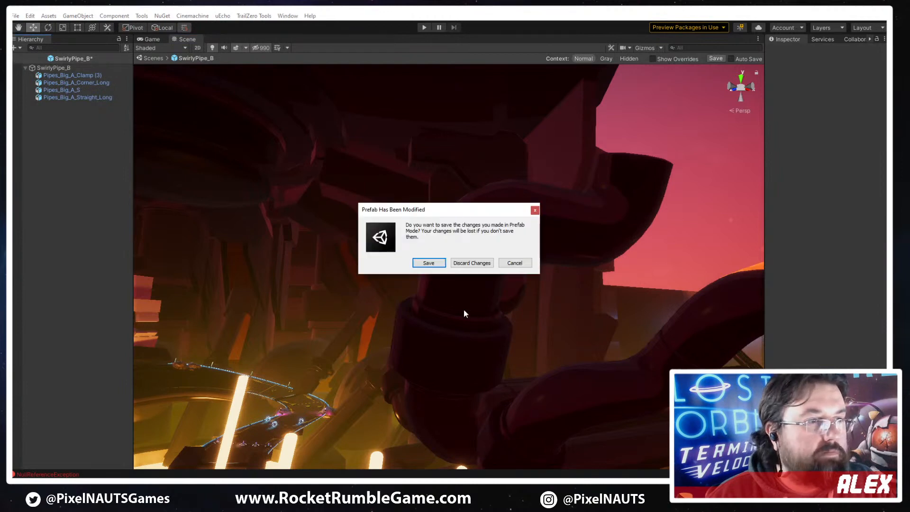
click(429, 263)
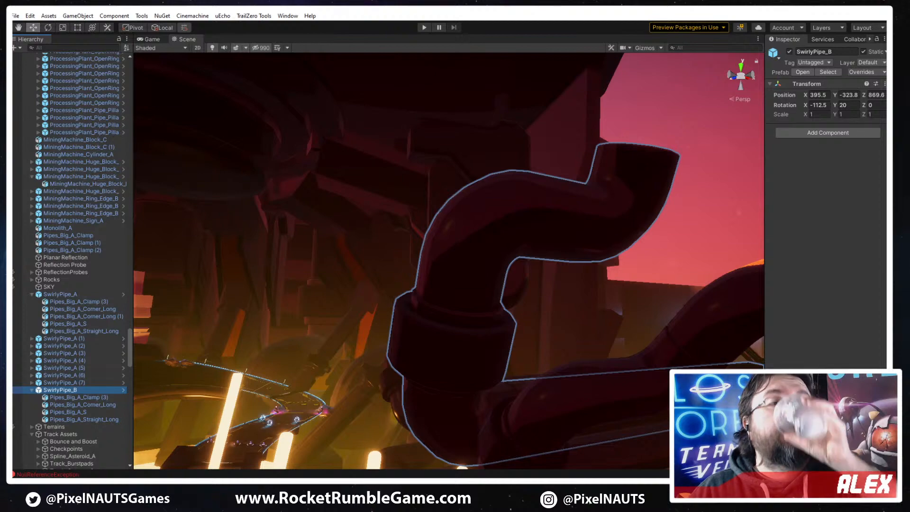
Select the whole SwirlyPipe_B and shift it slightly between its neighbours to about X 397.2 and Z 869
click(539, 231)
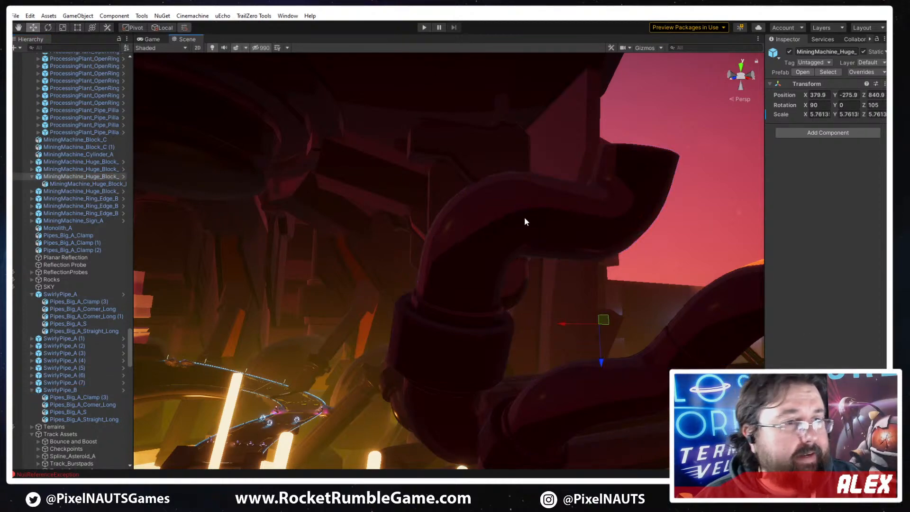
click(499, 224)
click(480, 224)
right_drag(637, 286, 832, 311)
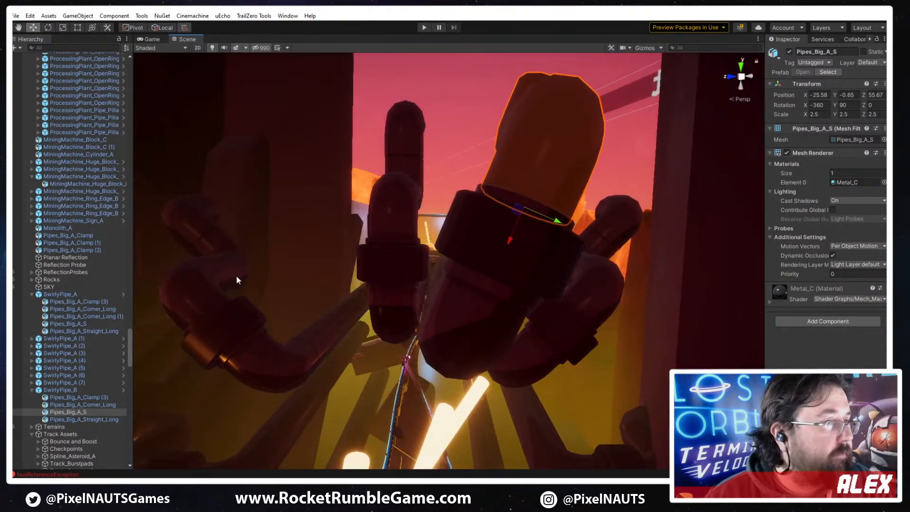
click(510, 335)
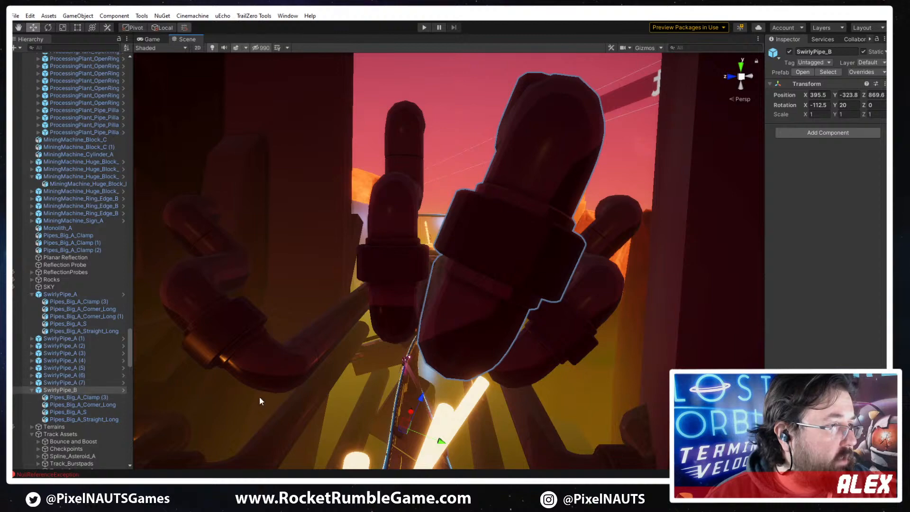
key(f)
alt+drag(474, 320, 335, 414)
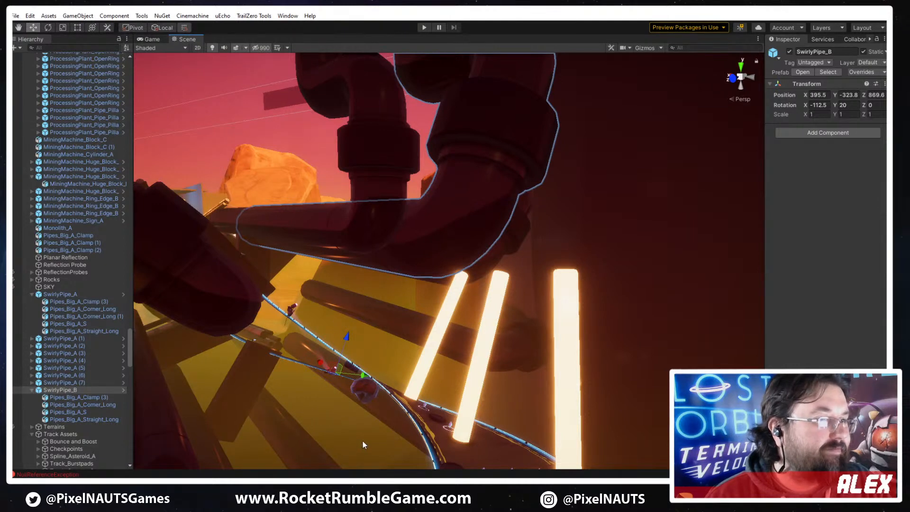
drag(296, 359, 397, 276)
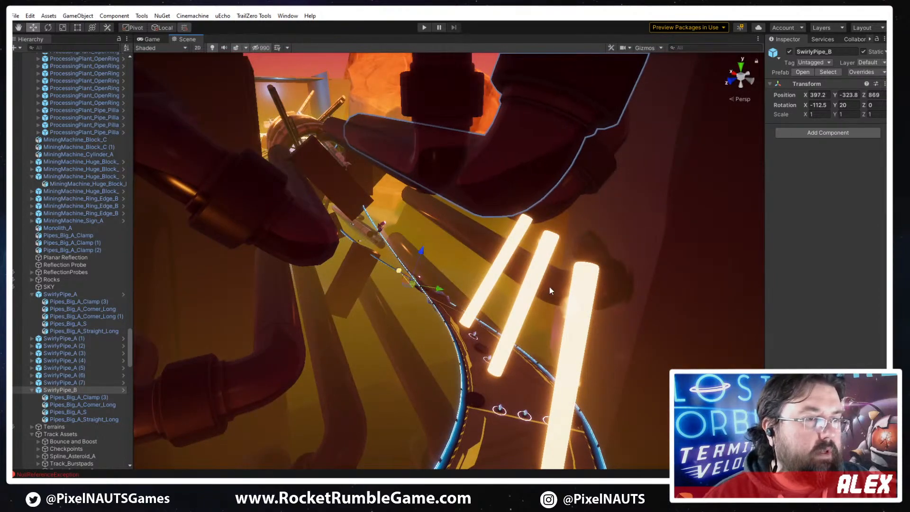
Duplicate SwirlyPipe_B and rotate the copy around the track into the next gap between the thinner pipes
alt+drag(550, 288, 474, 275)
key(e)
drag(429, 300, 368, 306)
Duplicate the SwirlyPipe_B pair repeatedly up to SwirlyPipe_B (7), rotating each new pair into the remaining gaps of the ring
shift+click(545, 221)
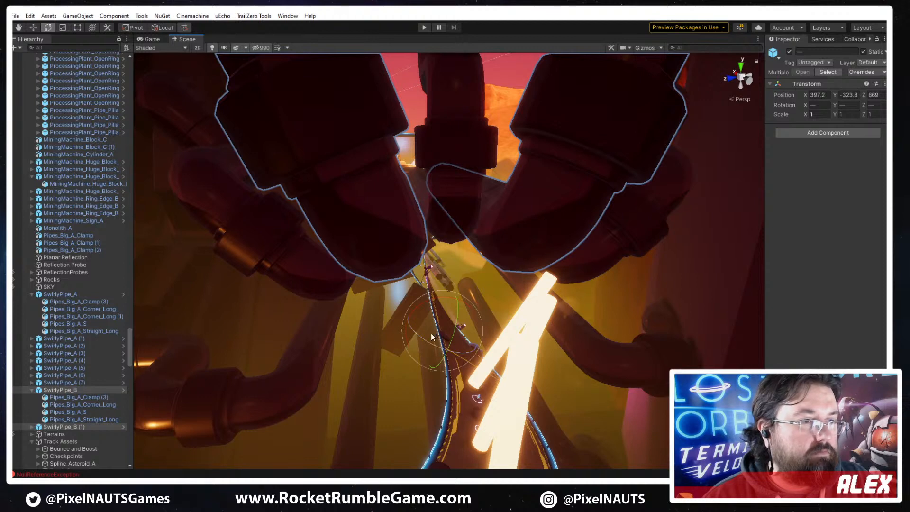
drag(428, 305, 304, 325)
key(ctrl+d)
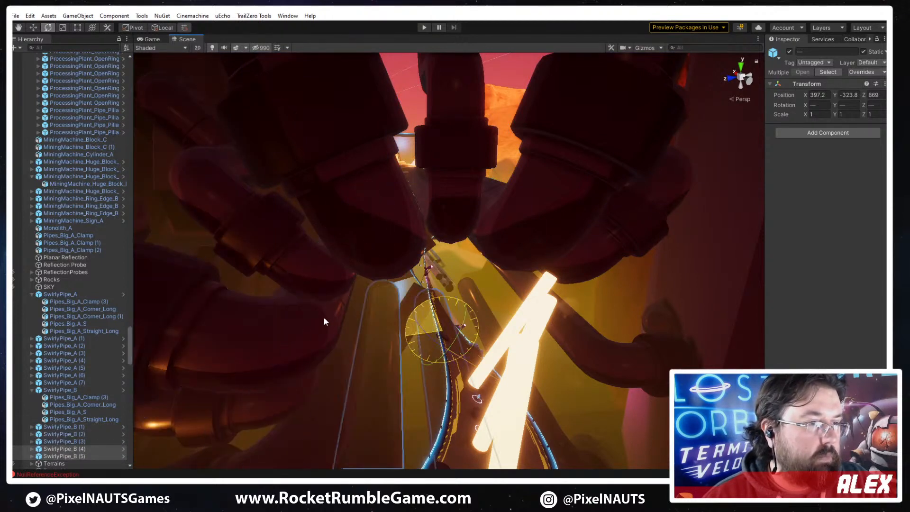
key(ctrl+d)
drag(424, 303, 314, 325)
Deactivate the Pipes_Big_A_Corner_Long (1) piece at the end of SwirlyPipe_A (7)
alt+drag(479, 348, 455, 304)
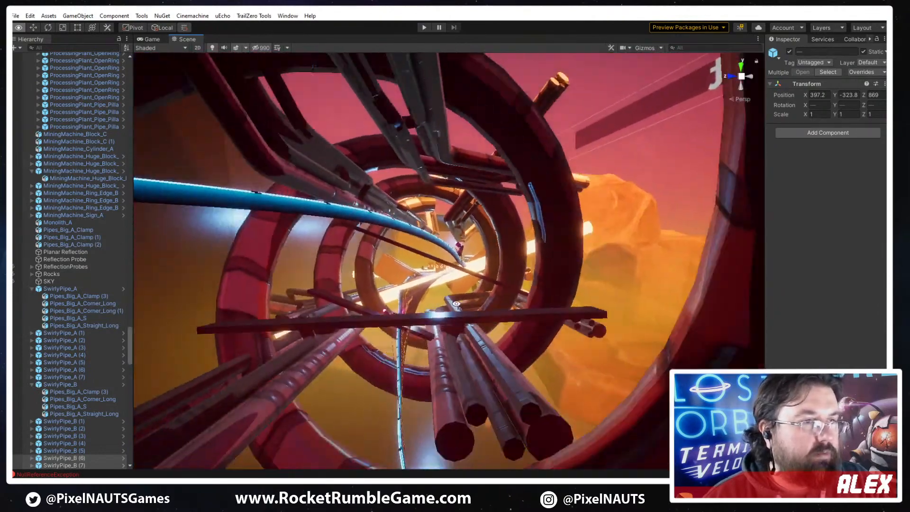
right_drag(456, 304, 460, 305)
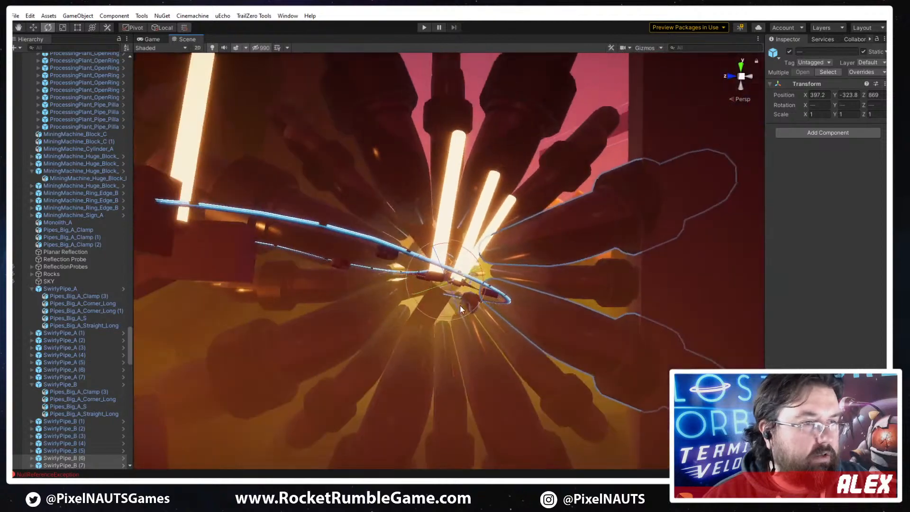
alt+drag(459, 305, 461, 271)
click(543, 332)
right_drag(543, 332, 556, 327)
right_drag(481, 306, 517, 285)
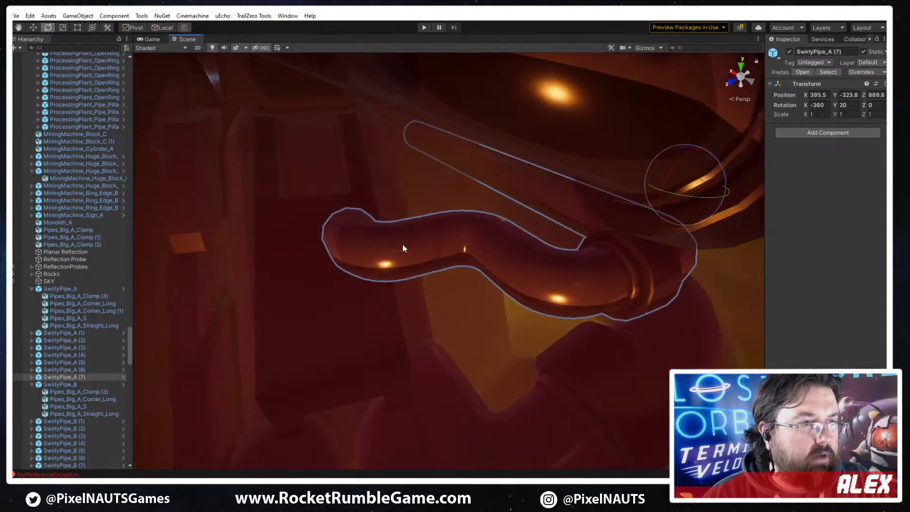
click(403, 243)
right_drag(470, 315, 514, 324)
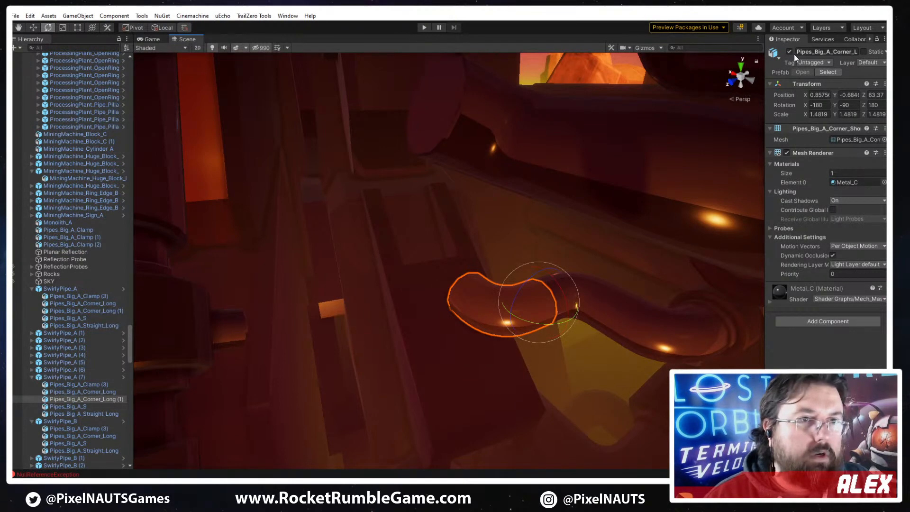
Replace the mesh of SwirlyPipe_A (7)'s Pipes_Big_A_S piece with Pipes_Big_A_Corner_Long
click(638, 321)
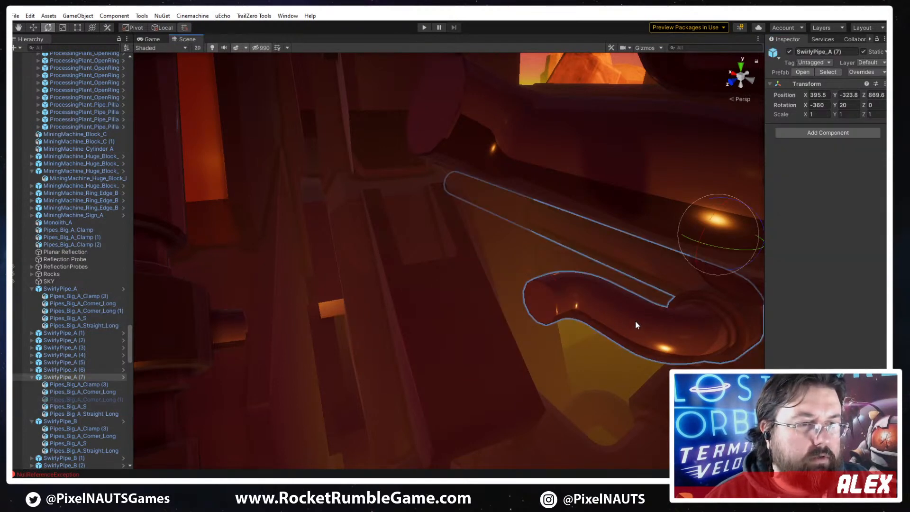
click(634, 322)
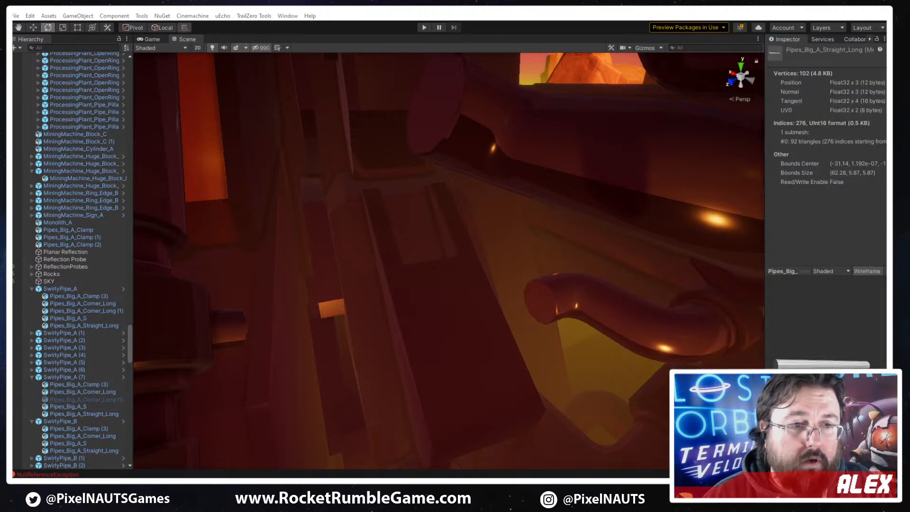
click(675, 334)
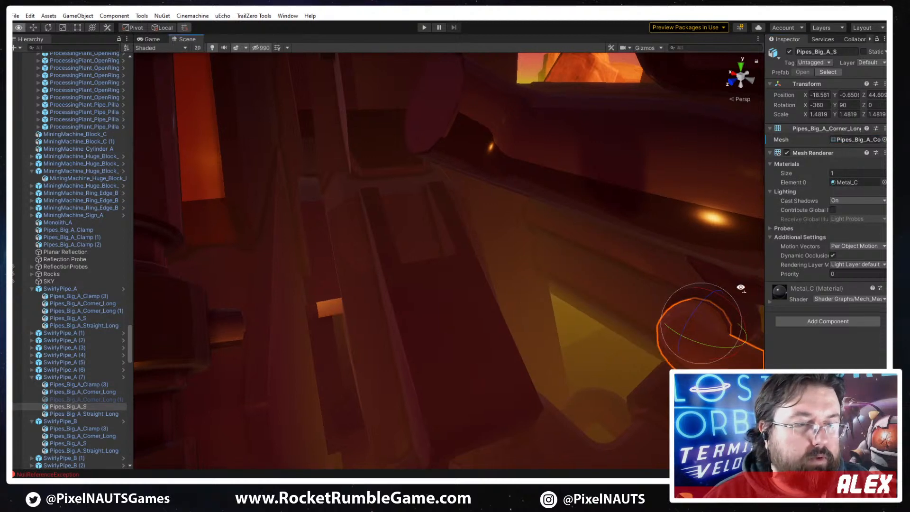
Rotate SwirlyPipe_A (7)'s Pipes_Big_A_S piece to Y -90 and Z -180 so its long arm runs away from the track
right_drag(741, 287, 777, 285)
drag(483, 181, 227, 95)
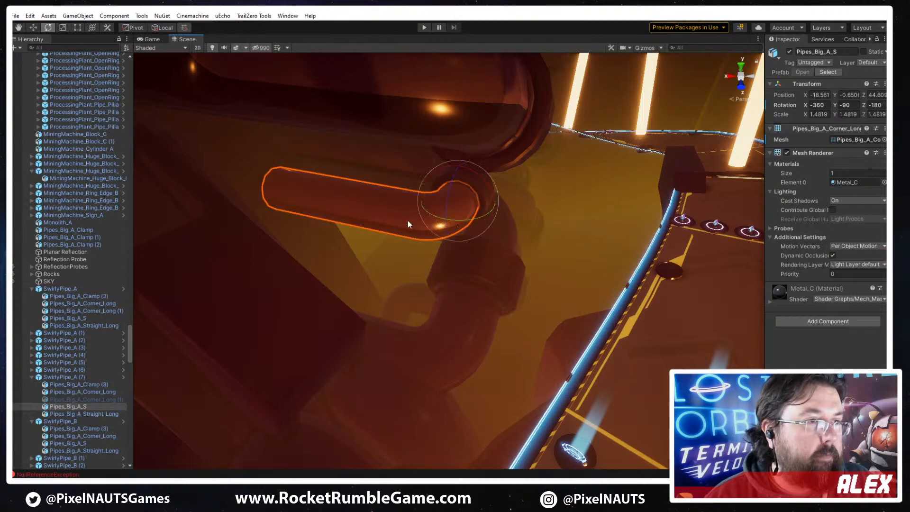
right_drag(407, 220, 361, 206)
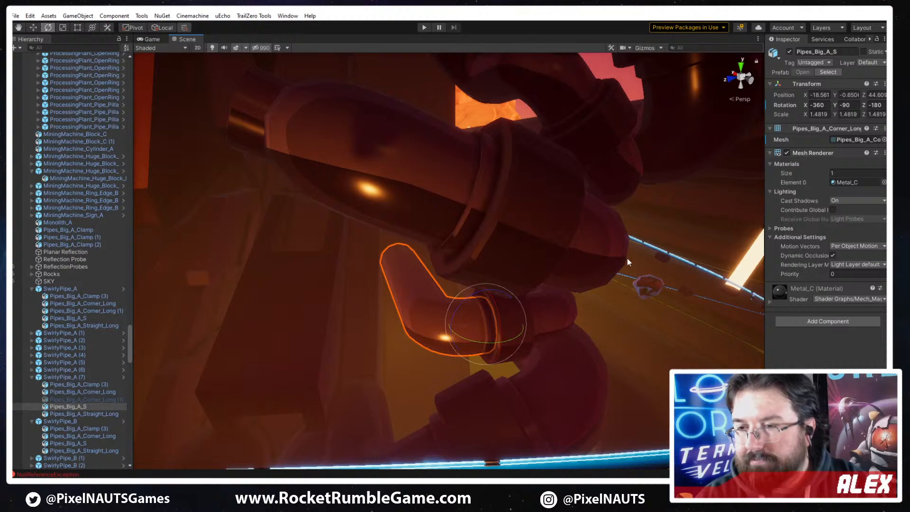
right_drag(624, 167, 439, 263)
Resize the MiningMachine_Huge_Block mesh beside the pipe ring to a Z scale of about 0.95
click(572, 323)
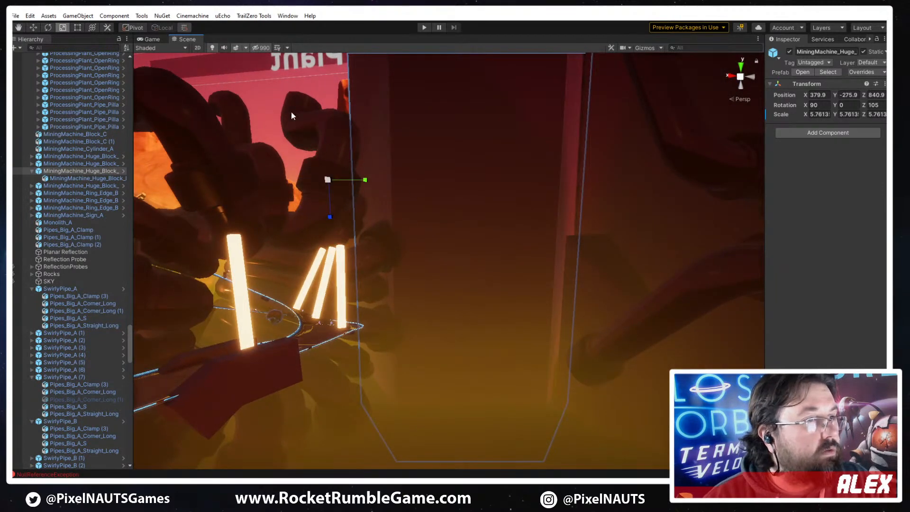
click(419, 166)
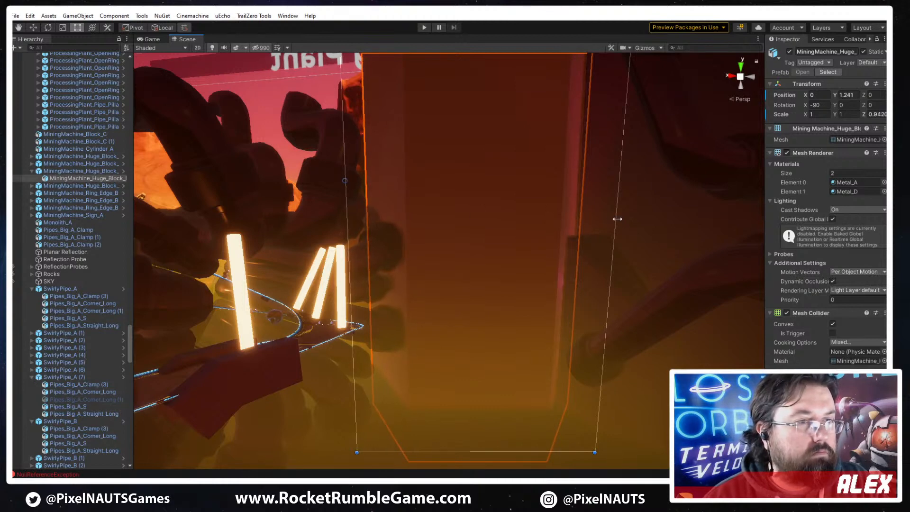
right_drag(508, 290, 506, 283)
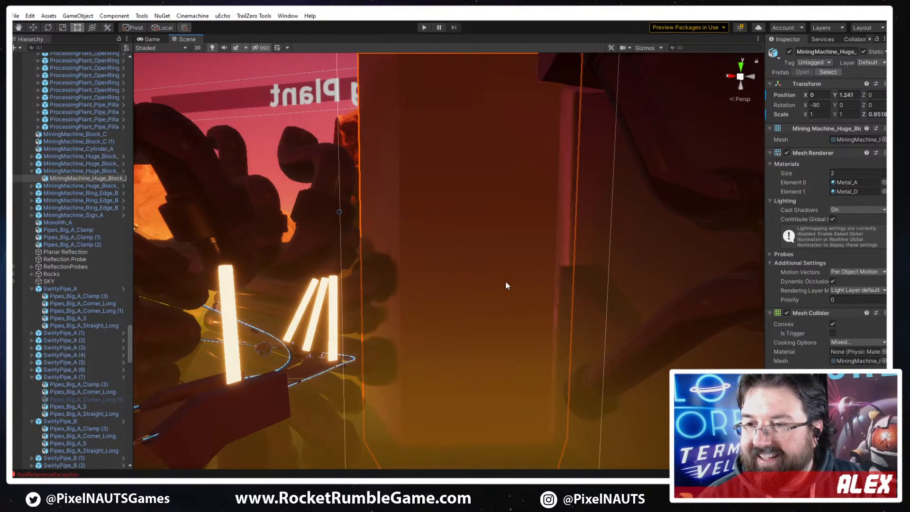
right_drag(499, 302, 378, 296)
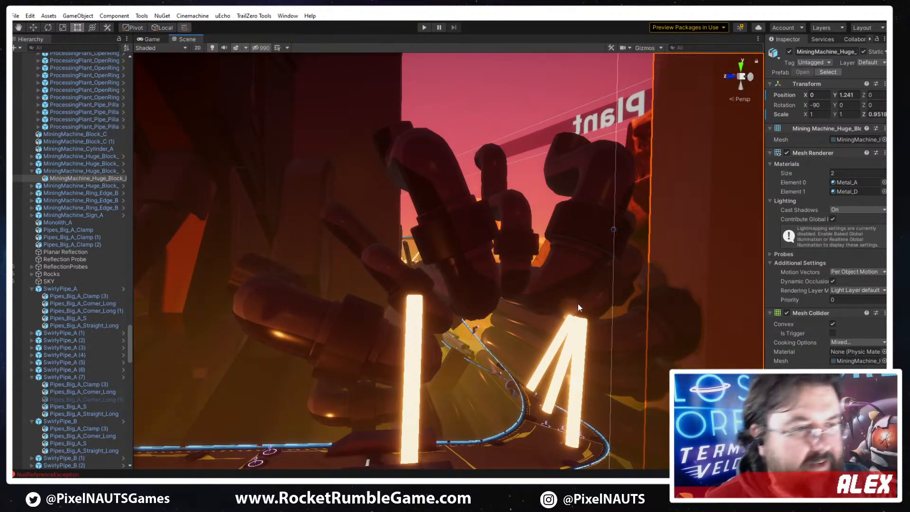
right_drag(578, 304, 582, 284)
Deactivate SwirlyPipe_B (6)'s Pipes_Big_A_S piece that sinks into the huge block
click(593, 273)
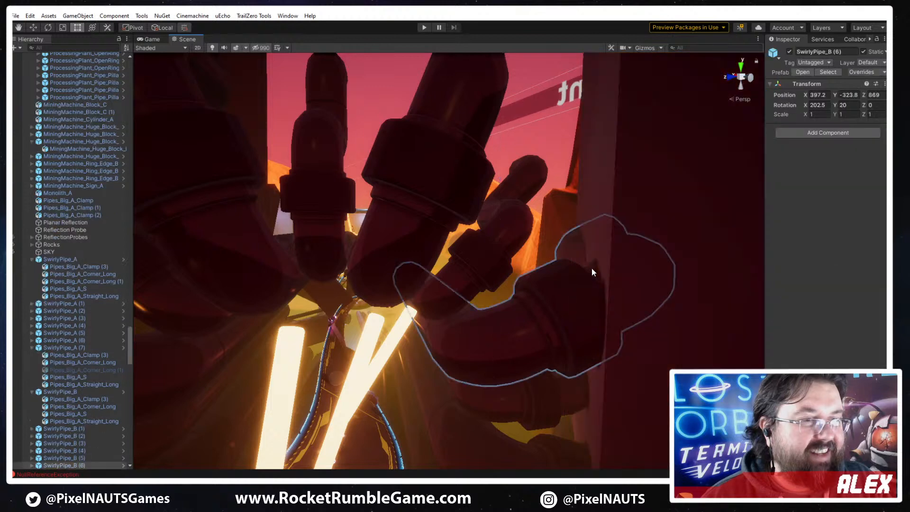
click(592, 272)
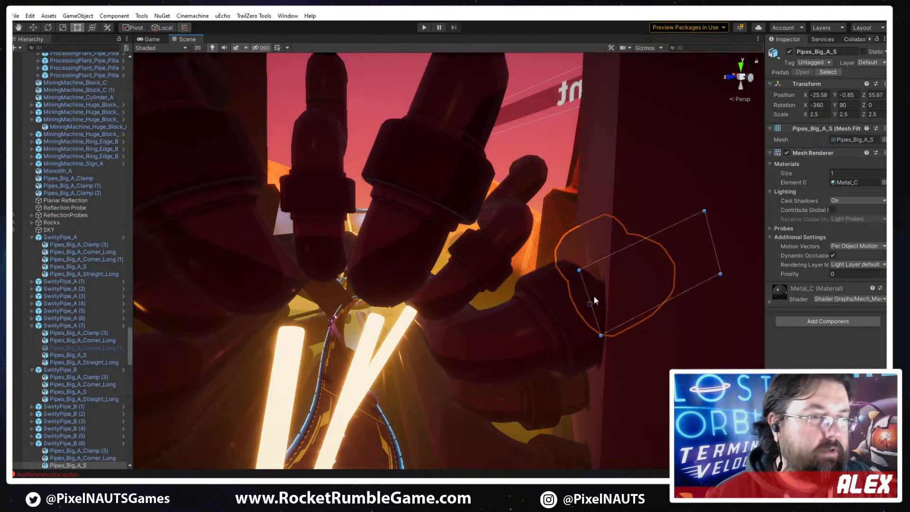
right_drag(593, 297, 545, 379)
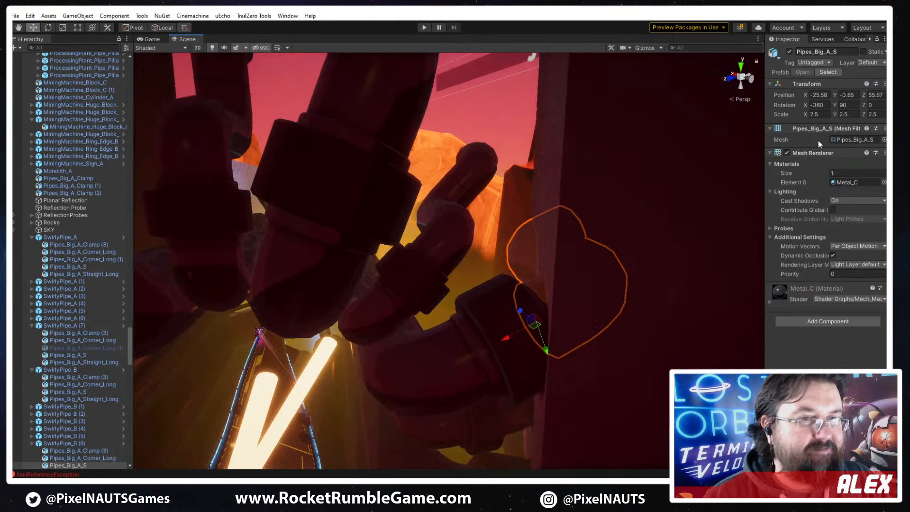
Move SwirlyPipe_B (6)'s clamp towards the huge block to Z 54.66 and stretch its X scale to 3.347
click(493, 311)
click(506, 325)
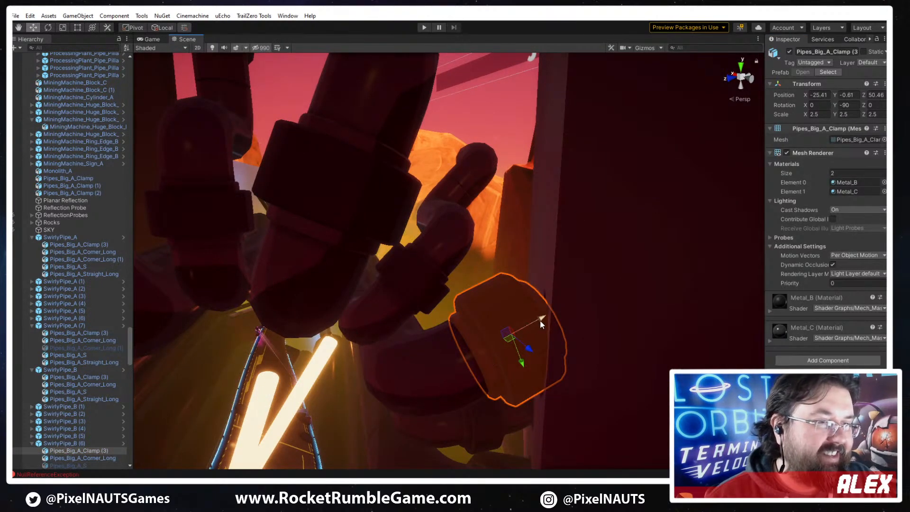
drag(542, 323, 565, 311)
key(r)
key(w)
drag(560, 308, 561, 306)
right_drag(566, 289, 527, 345)
key(s)
key(w)
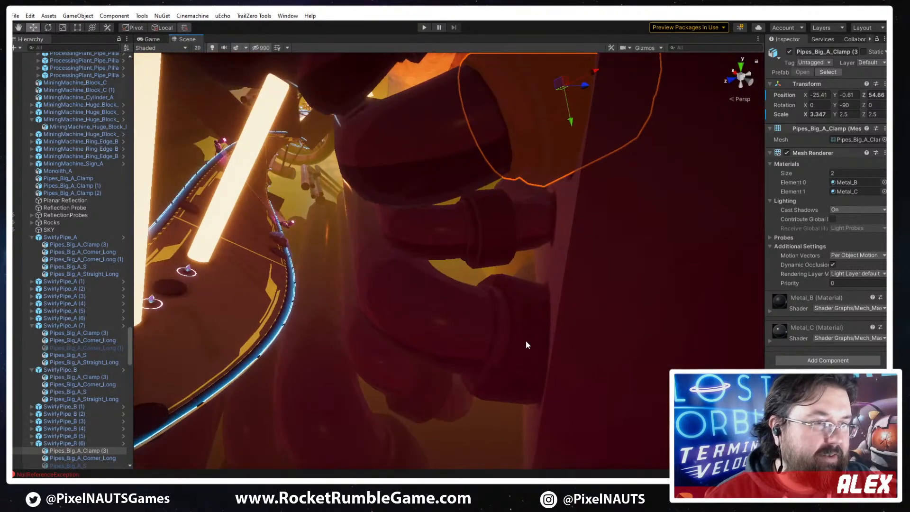
Stretch SwirlyPipe_B (7)'s clamp to an X scale of about 2.75 and shift it to Z 51.24
click(522, 333)
click(522, 333)
key(r)
drag(544, 345, 545, 345)
key(w)
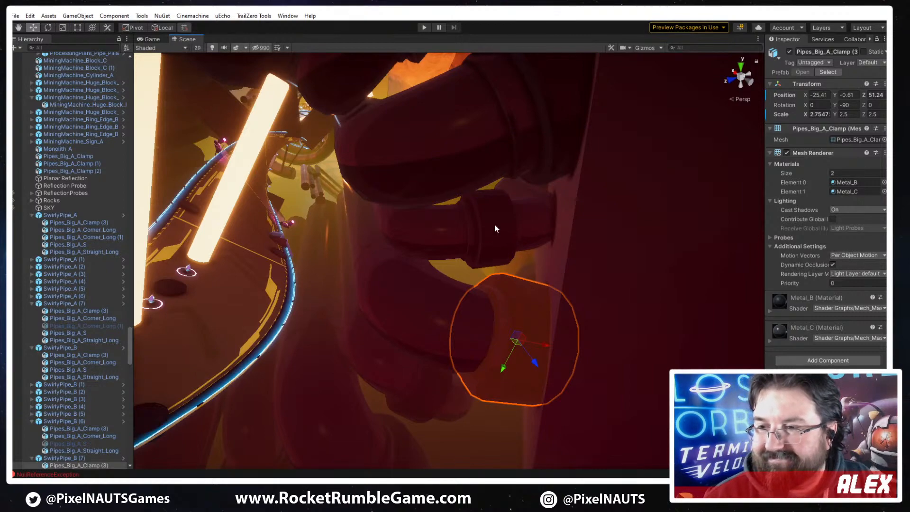
Replace the mesh of SwirlyPipe_B (3)'s Pipes_Big_A_S piece with Pipes_Big_A_Corner_Long and rotate it to Y -90, Z -180
right_drag(432, 260, 523, 236)
click(517, 273)
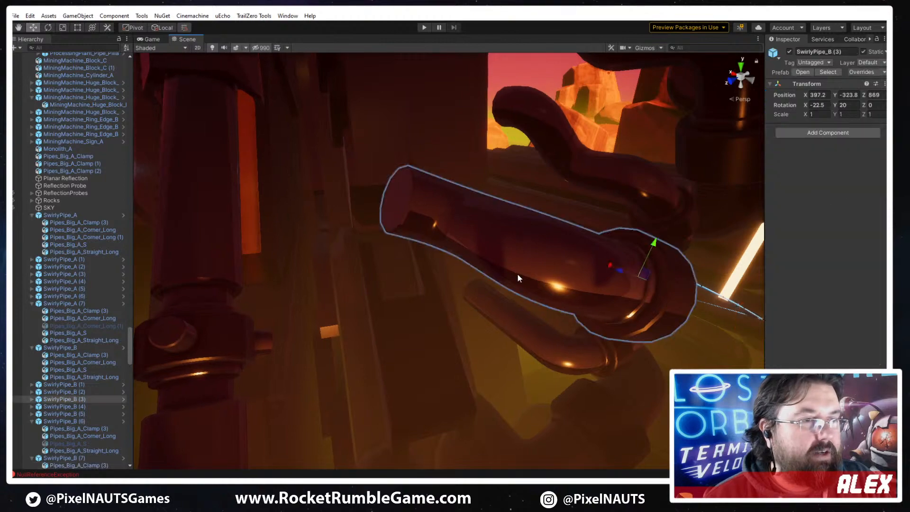
right_drag(513, 273, 419, 282)
click(417, 282)
right_drag(459, 317, 484, 313)
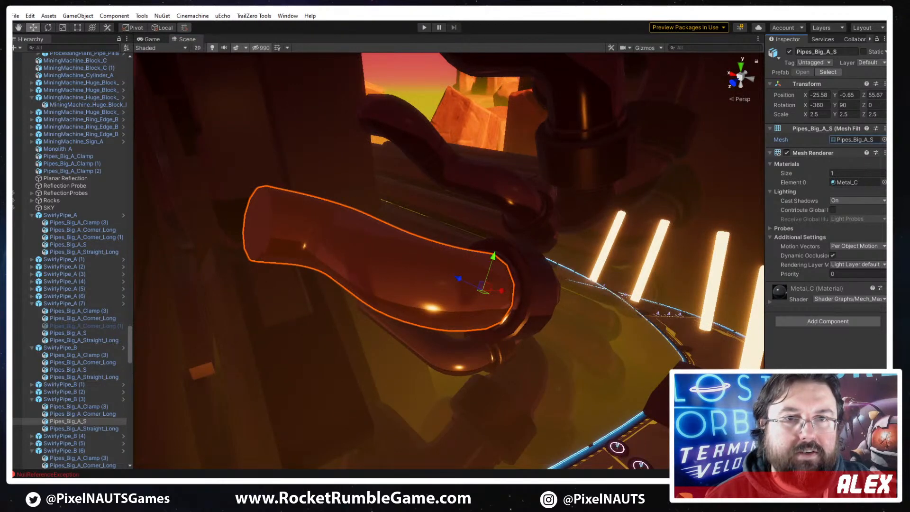
drag(856, 141, 854, 140)
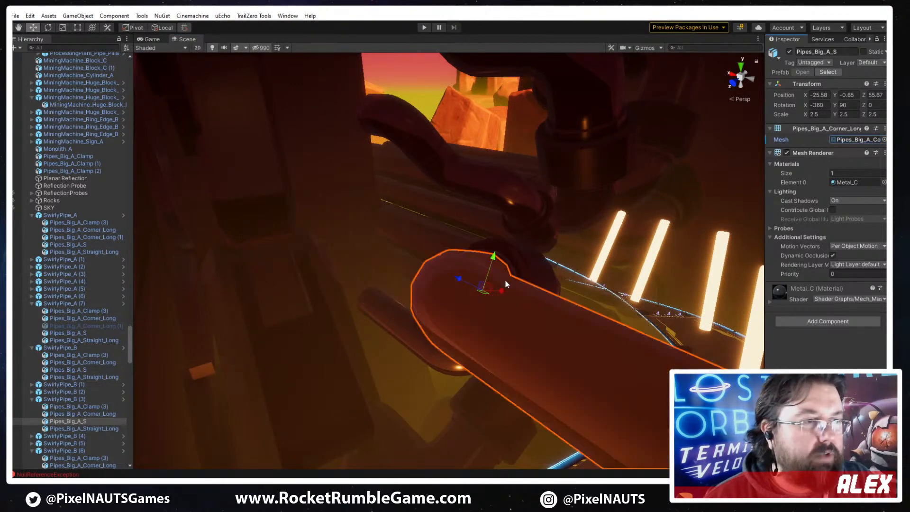
drag(515, 285, 484, 41)
right_drag(492, 142, 494, 224)
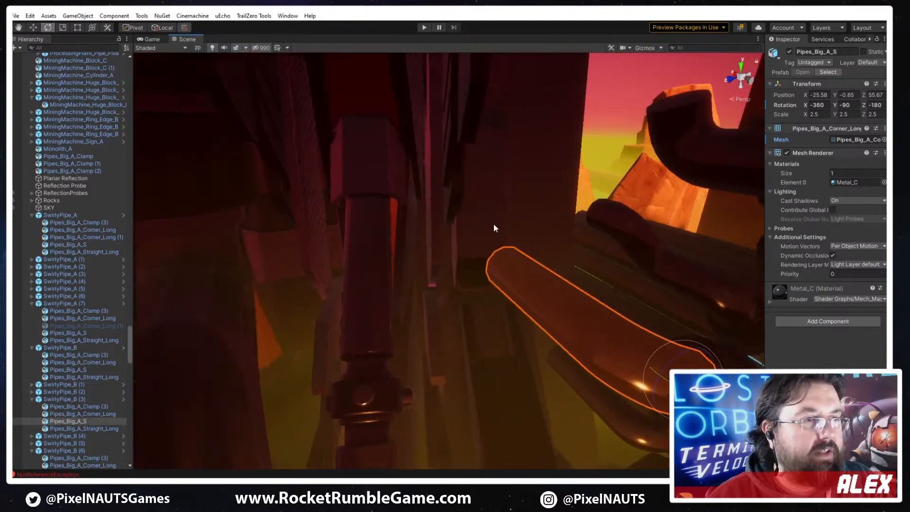
Deactivate the MiningMachine_Block_D piece near the end of SwirlyPipe_B (3)
click(493, 226)
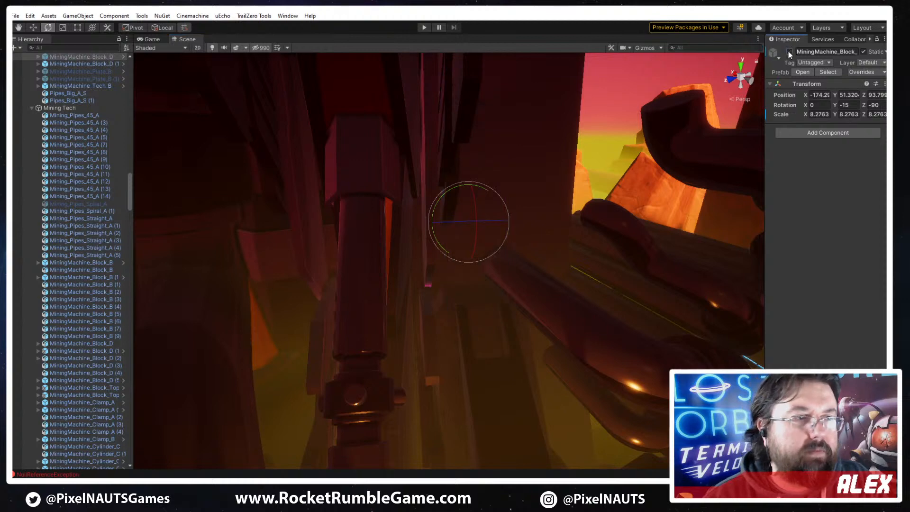
click(602, 296)
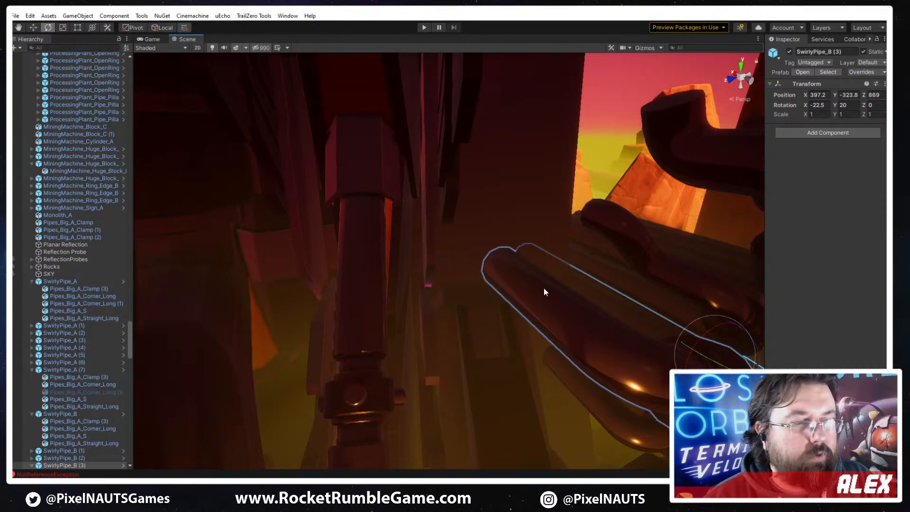
click(493, 264)
right_drag(493, 265, 439, 282)
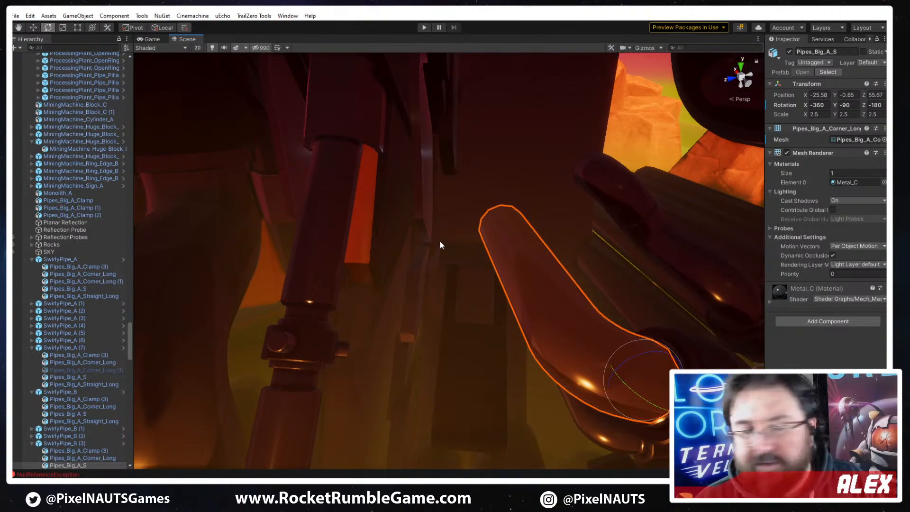
right_drag(435, 233, 478, 214)
right_drag(456, 217, 485, 81)
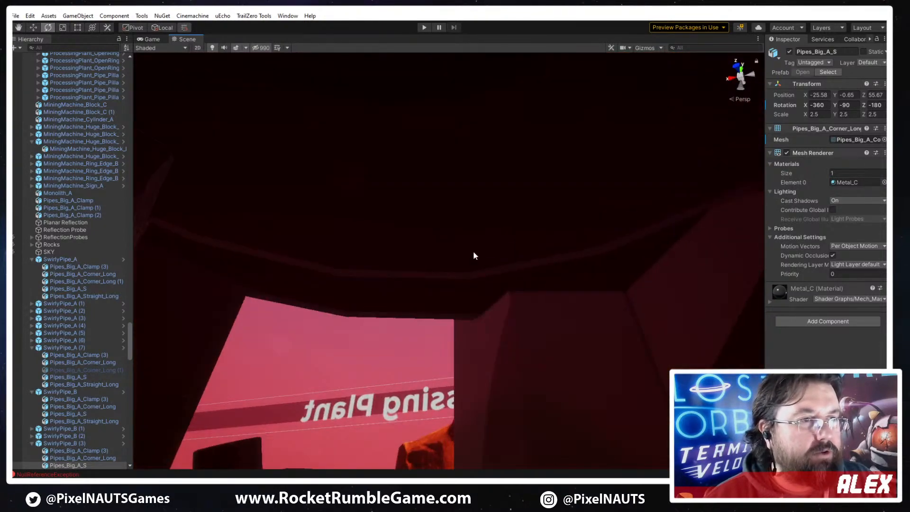
Duplicate the MiningMachine_Ring_Edge_B ring around the glowing opening below the track and move the copy to the swirly pipes
click(568, 270)
key(f)
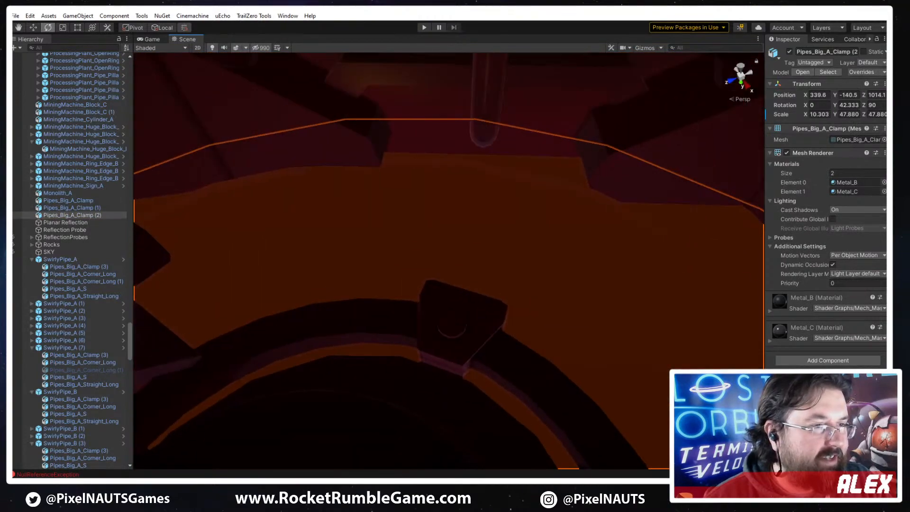
right_drag(416, 306, 61, 191)
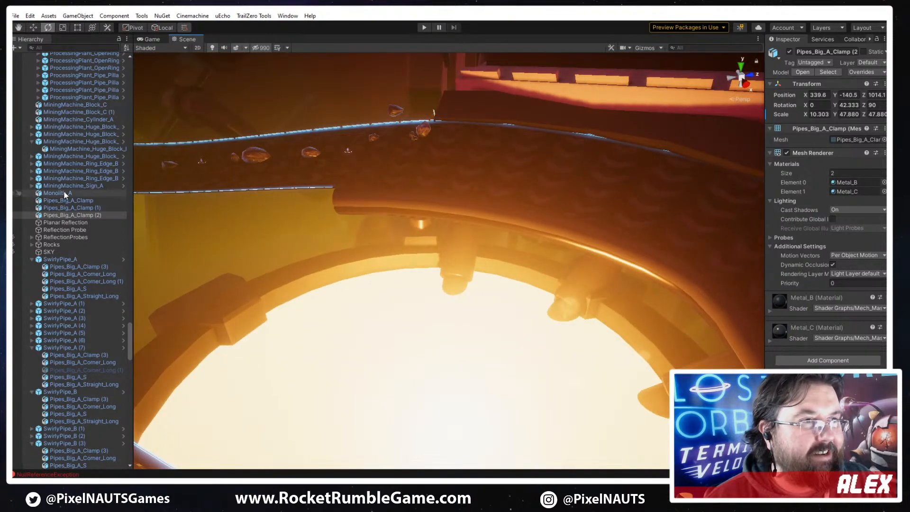
click(286, 290)
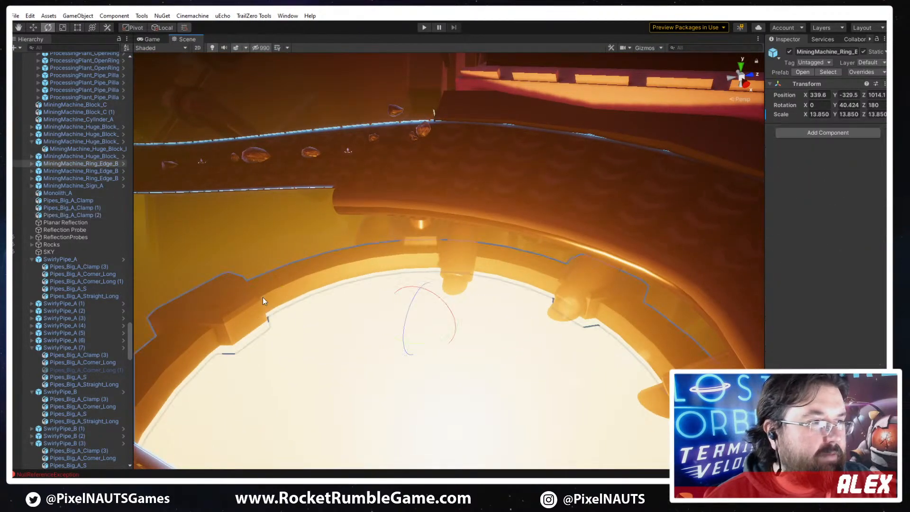
right_drag(263, 298, 292, 388)
key(ctrl+d)
drag(279, 392, 672, 258)
right_drag(649, 266, 536, 283)
Stand the ring copy upright at rotation 0, 25.424, 90 and place it amid the swirly pipes at X 416.8, Z 859.6
key(e)
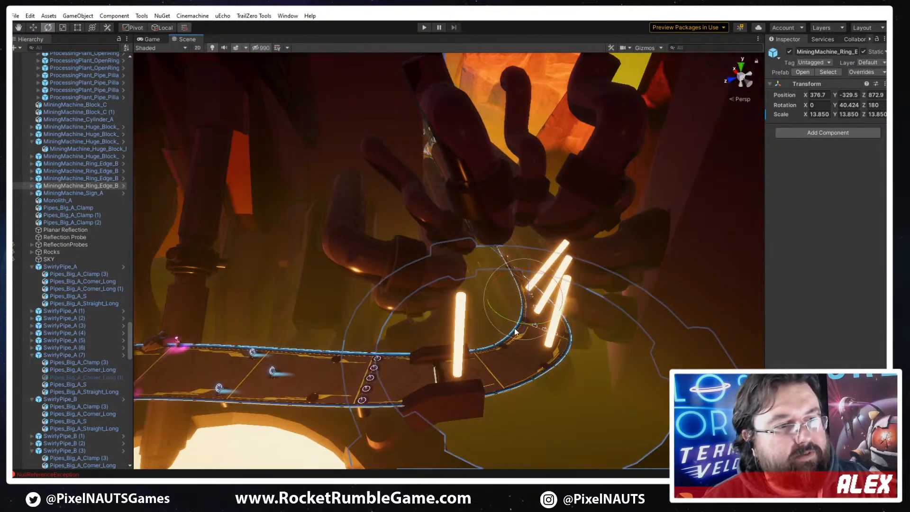
ctrl+drag(551, 309, 490, 256)
key(w)
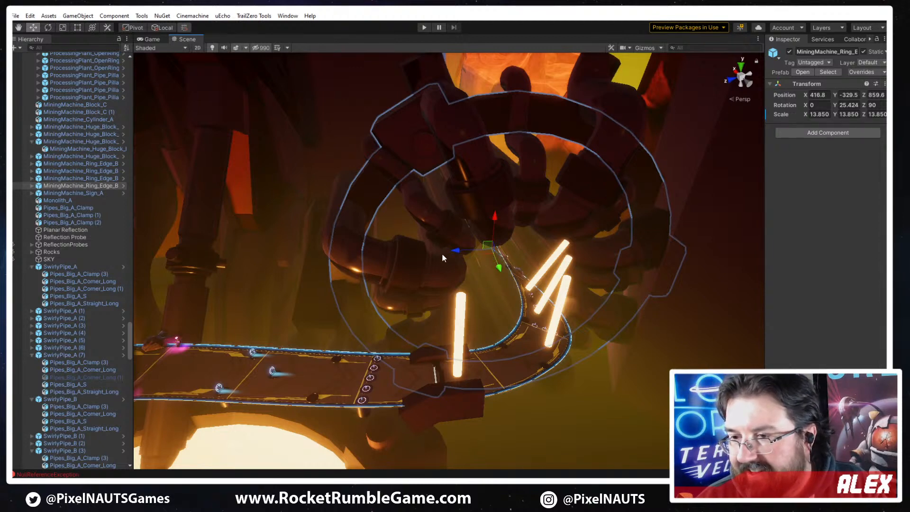
alt+drag(435, 242, 494, 264)
right_drag(494, 264, 478, 263)
key(s)
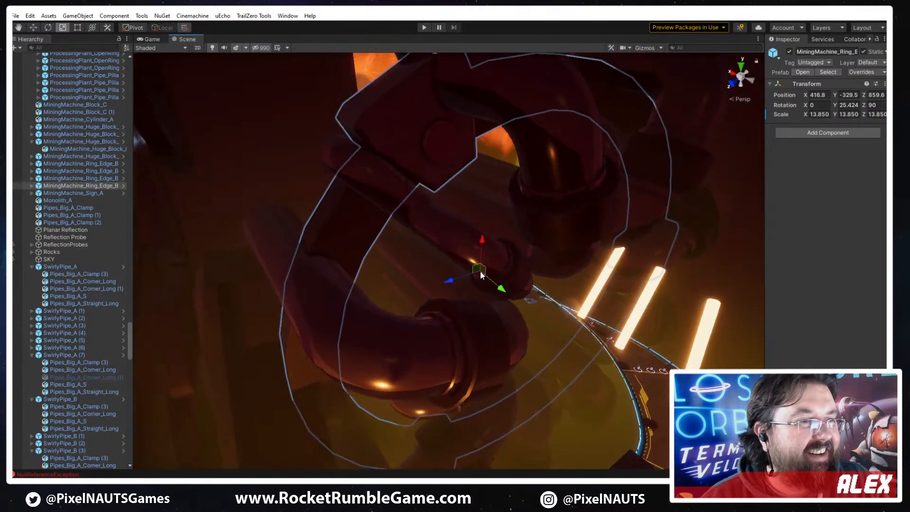
Scale the upright ring uniformly to about 12.17 and shift it along its axis to X 419.5, Z 858.3
key(r)
mouse_move(479, 271)
mouse_down()
mouse_move(474, 282)
mouse_move(480, 269)
mouse_move(472, 271)
mouse_up()
key(w)
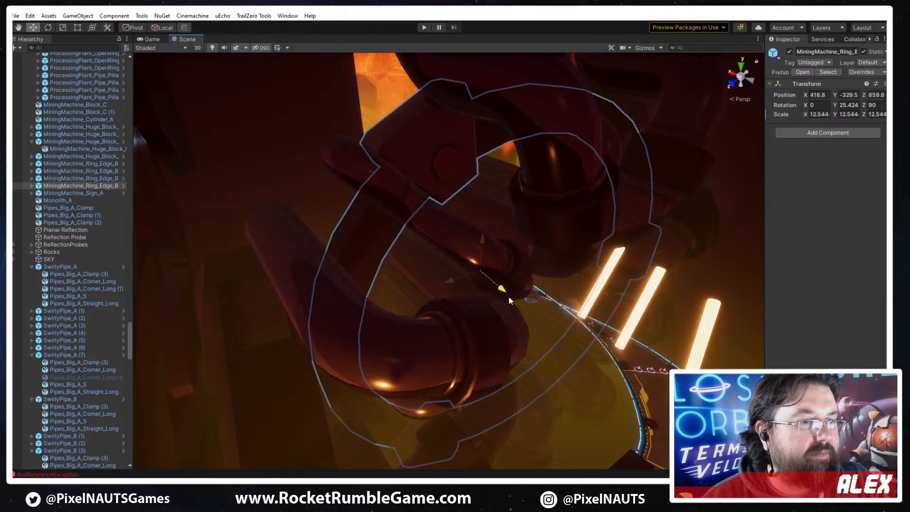
drag(509, 300, 479, 271)
key(r)
right_drag(479, 271, 482, 326)
Rotate the upright ring to X -30 and move it further along its axis to X 427.2, Z 854.7
key(e)
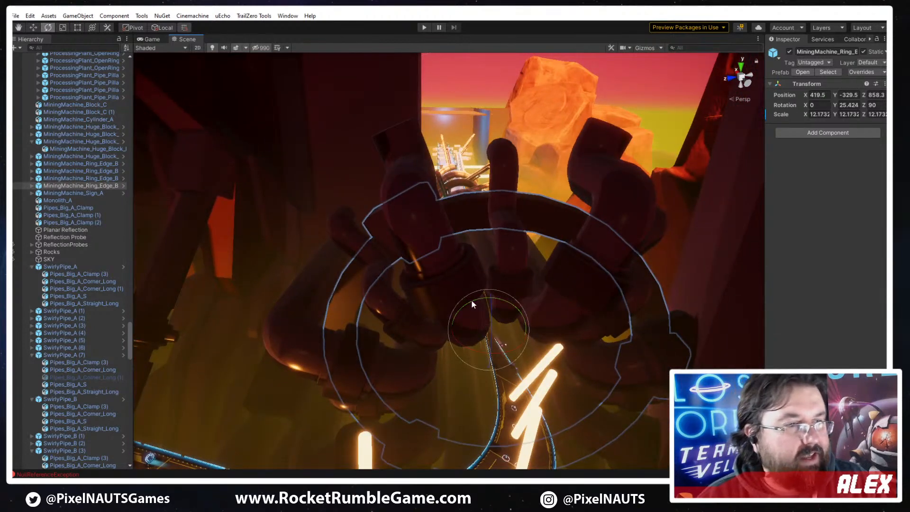
ctrl+drag(472, 300, 513, 304)
mouse_move(527, 299)
right_down()
mouse_move(551, 280)
mouse_move(511, 292)
right_up()
key(w)
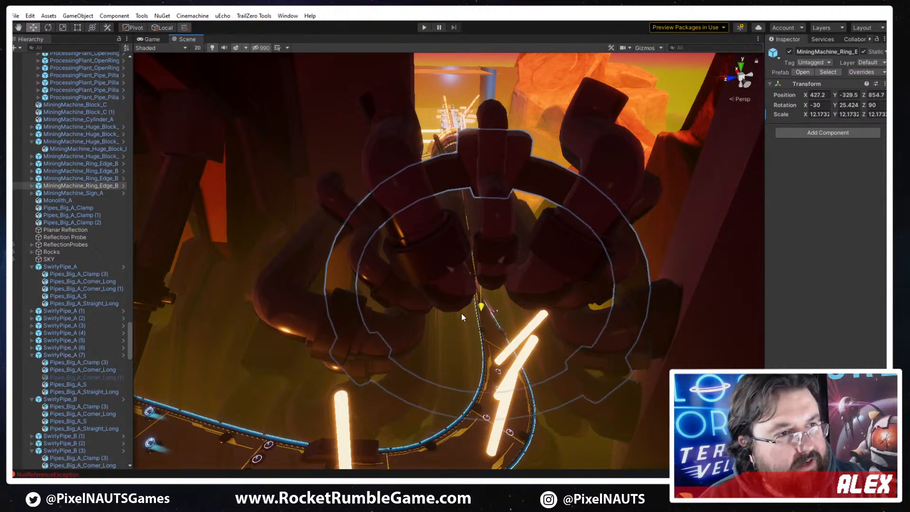
Scale the upright ring uniformly to about 11.54, then deepen it to a Y scale of 22.689
key(r)
mouse_move(481, 287)
mouse_down()
mouse_move(479, 308)
mouse_move(478, 294)
mouse_up()
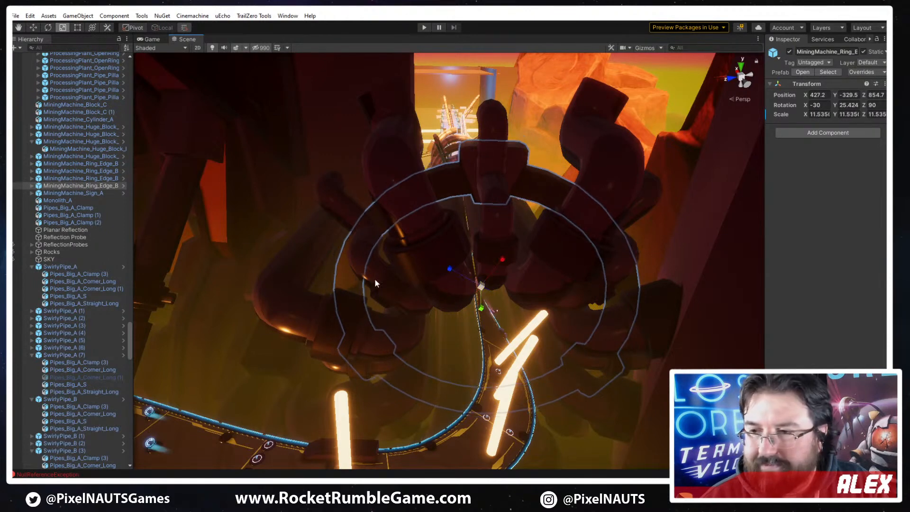
right_drag(376, 283, 399, 275)
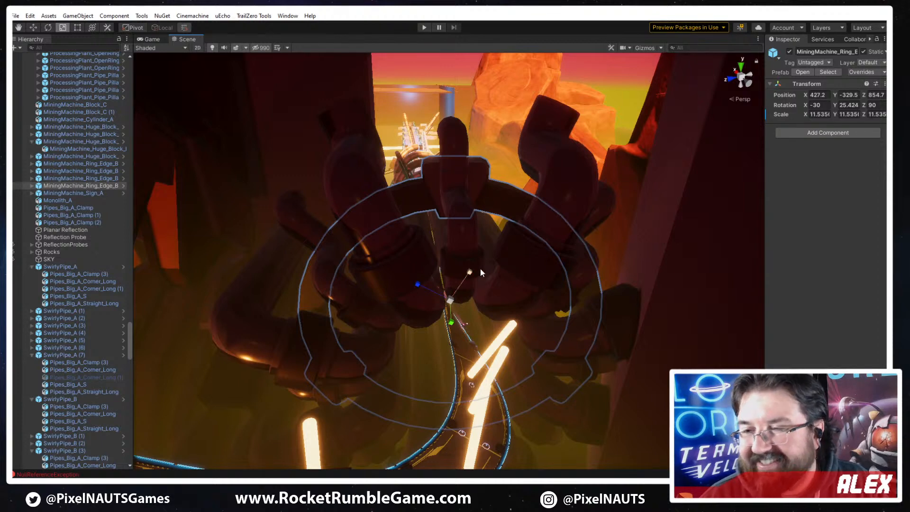
right_drag(403, 279, 453, 303)
key(r)
drag(453, 304, 420, 300)
key(w)
Duplicate the deepened ring and move the copy along its axis to X 467.8, Z 835.4
right_drag(476, 326, 454, 325)
key(ctrl+d)
drag(401, 351, 326, 314)
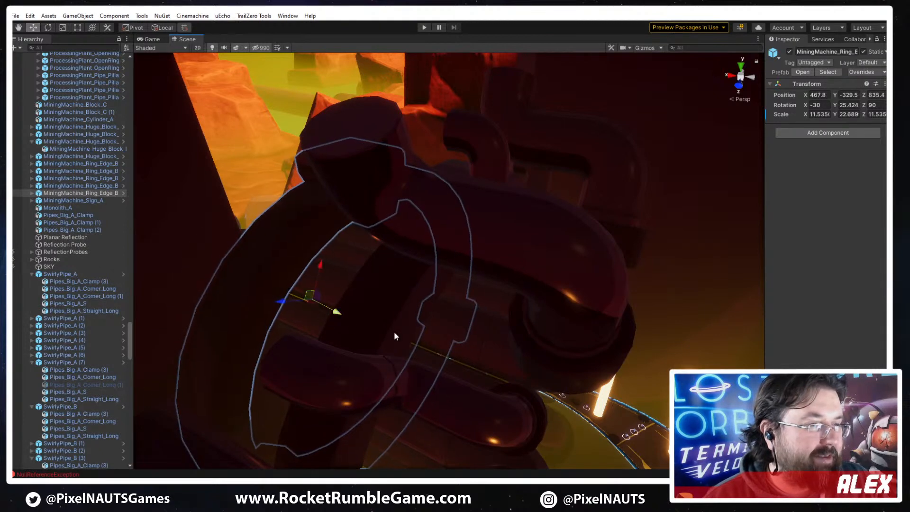
right_drag(394, 332, 407, 315)
Stretch the second upright ring further along its depth and nudge it along its axis
key(r)
drag(448, 324, 483, 358)
right_drag(481, 354, 514, 355)
key(w)
drag(436, 324, 443, 326)
right_drag(537, 345, 513, 353)
Duplicate the second upright ring, scale the copy to about 10.15, 39.57, 10.15 and place it at X 472, Z 833.4
key(ctrl+d)
drag(437, 308, 419, 297)
key(r)
key(w)
key(r)
drag(420, 303, 389, 288)
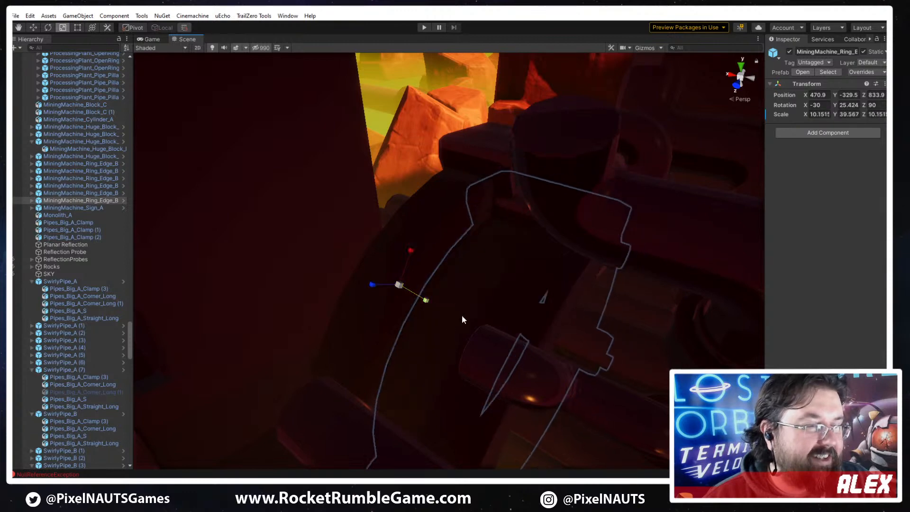
right_drag(462, 317, 509, 327)
key(w)
right_drag(442, 337, 360, 333)
drag(315, 328, 315, 329)
right_drag(491, 373, 312, 348)
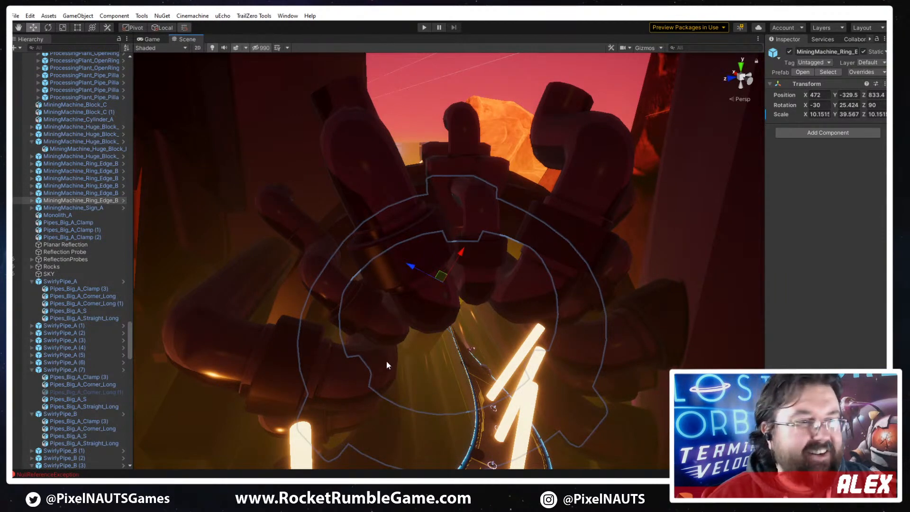
right_drag(387, 364, 356, 359)
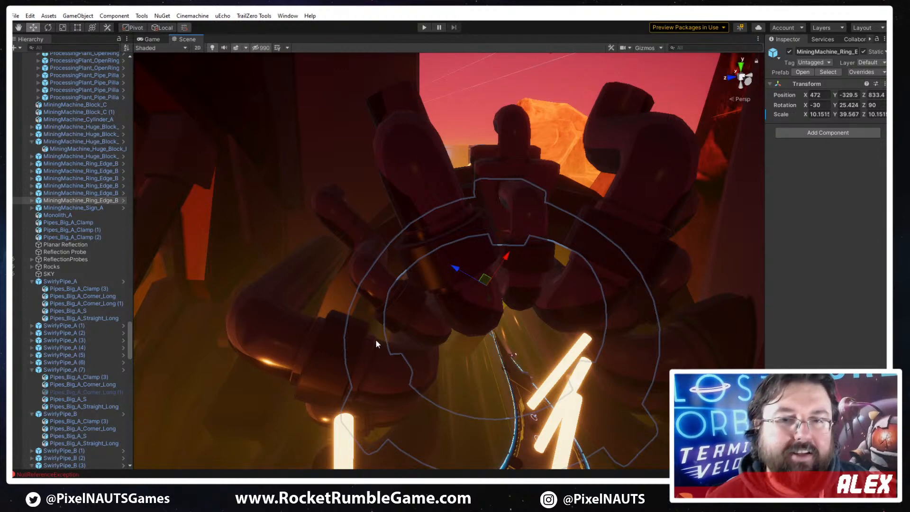
Adjust the uniform scale of the innermost upright ring slightly
right_drag(416, 339, 622, 379)
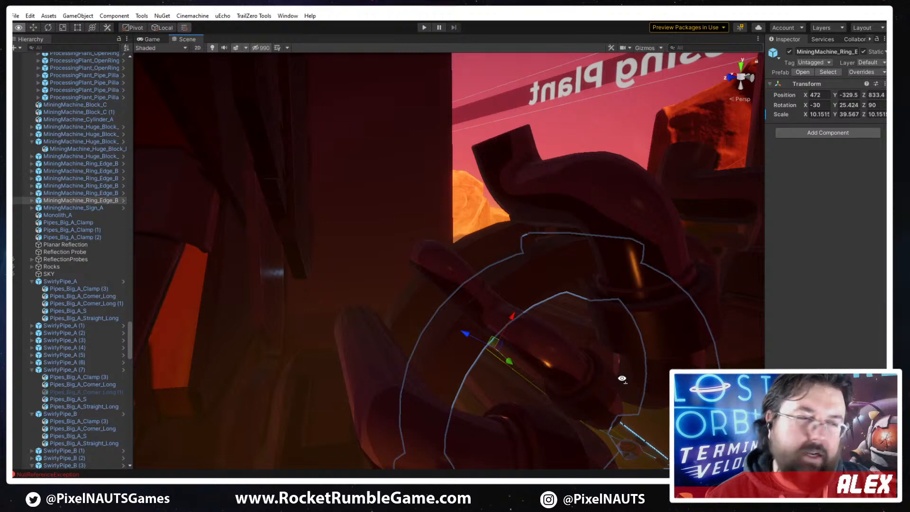
right_drag(558, 338, 533, 340)
key(r)
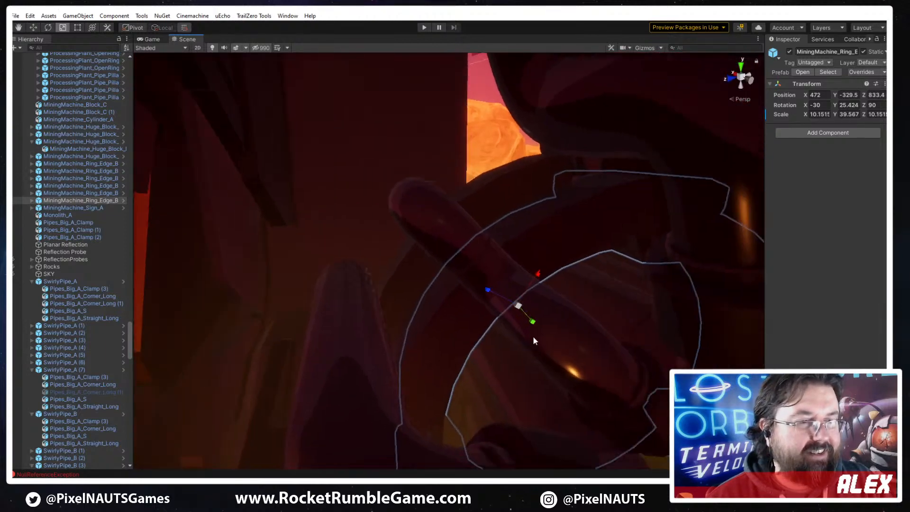
drag(517, 306, 513, 306)
Duplicate an upright ring and scale the copy to about 17.7, 34.83, 17.7 so it encircles the swirly pipes
right_drag(513, 306, 446, 281)
click(471, 246)
click(471, 248)
drag(496, 334, 496, 307)
right_drag(502, 326, 484, 303)
key(w)
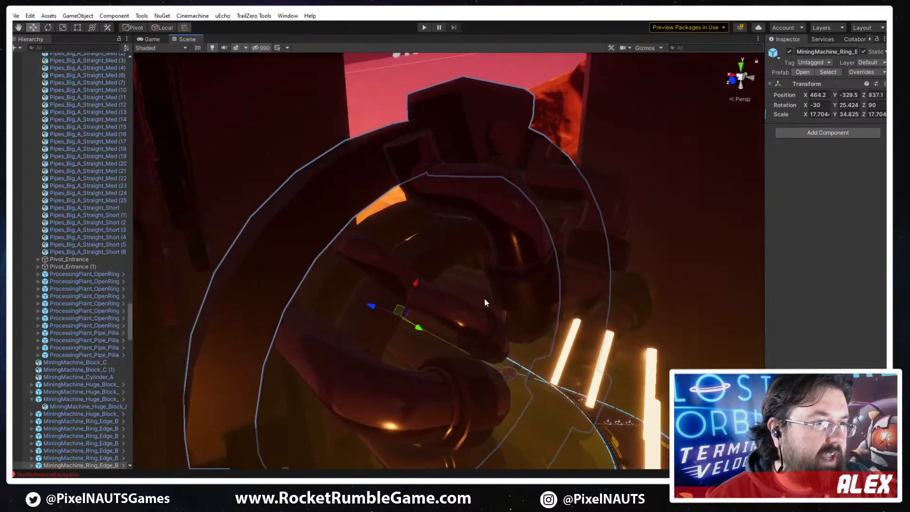
Move the enlarged ring along its axis to X 490.4, Z 824.6 and scale it to about 17.81, 35.03, 17.81
drag(416, 331, 386, 272)
key(r)
key(w)
key(alt)
click(388, 266)
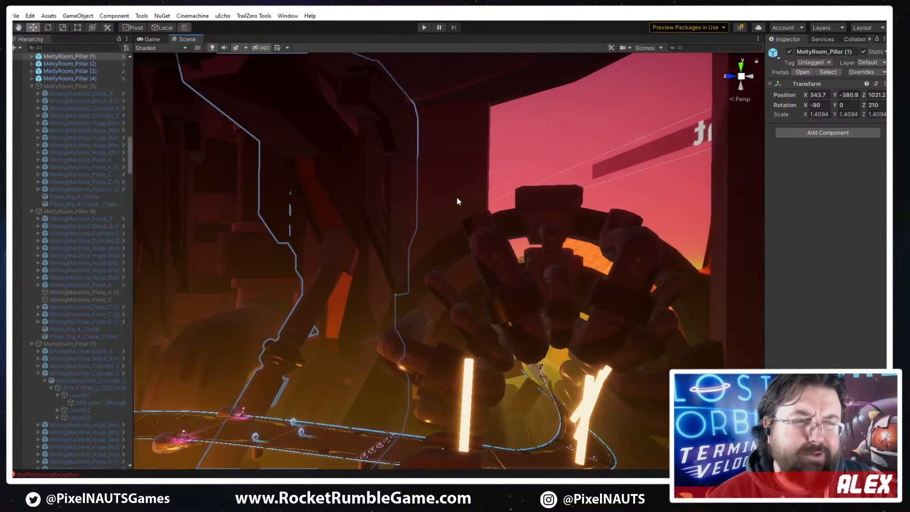
click(551, 167)
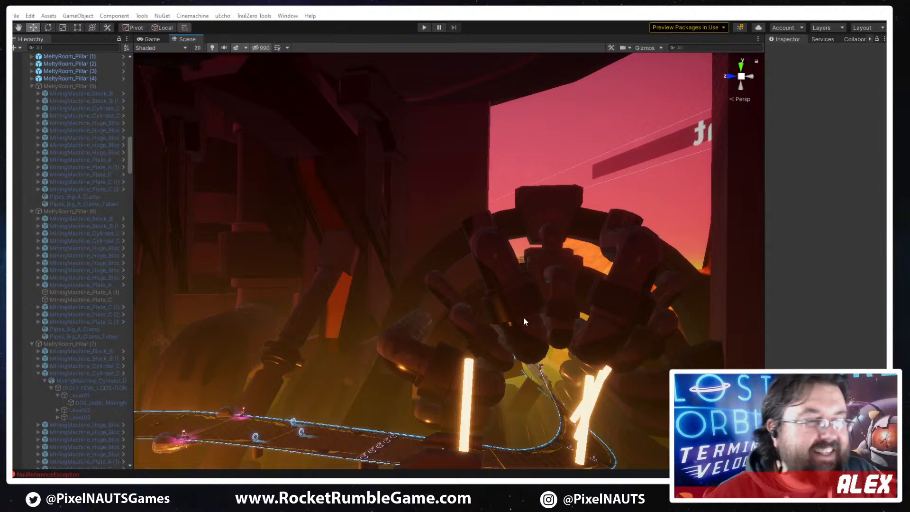
right_drag(523, 318, 575, 332)
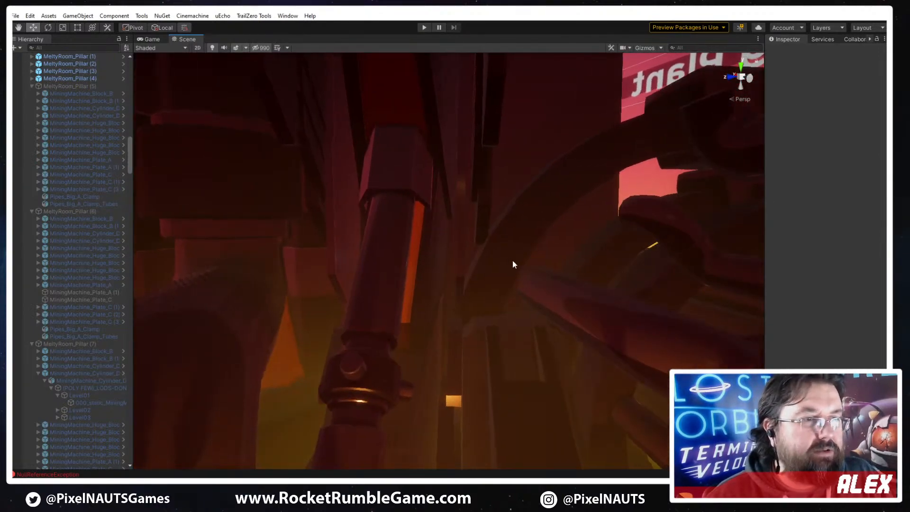
click(507, 256)
click(485, 192)
right_drag(546, 226, 606, 294)
click(522, 200)
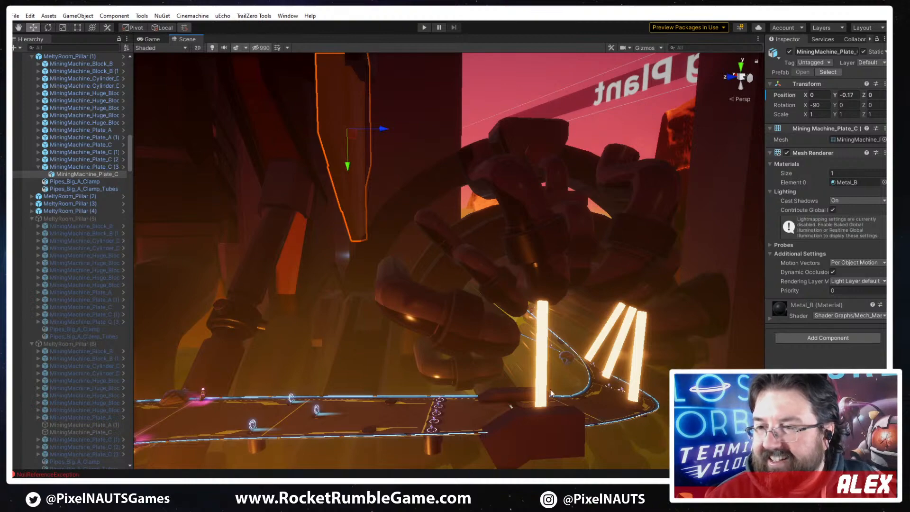
Duplicate the long straight pipe inside SwirlyPipe_A (6) and place the copy at X 102.2, Y -0.6, Z 73 on the pipe's open end
right_drag(488, 320, 529, 270)
click(529, 270)
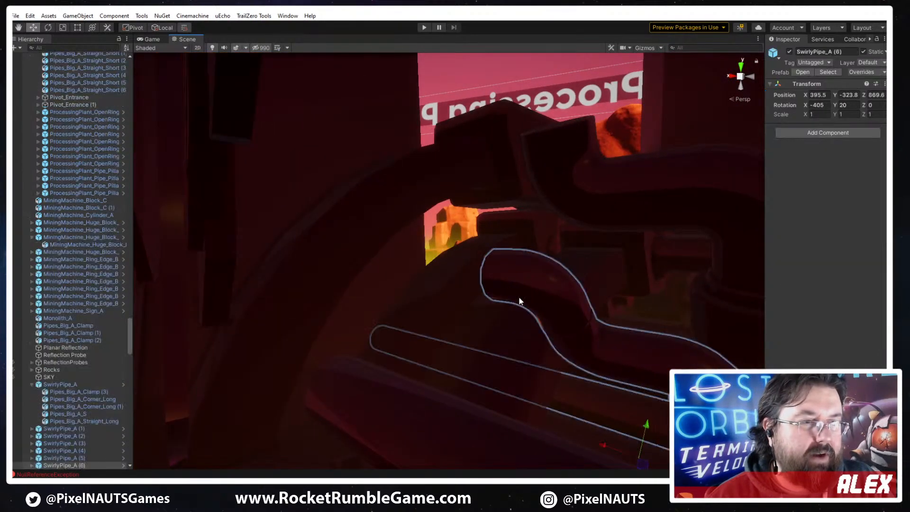
click(520, 325)
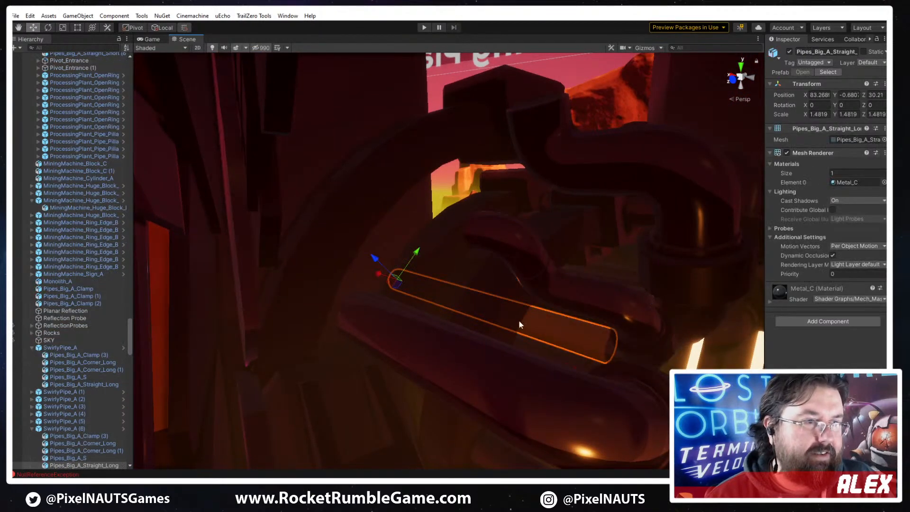
key(ctrl+d)
drag(394, 292, 280, 260)
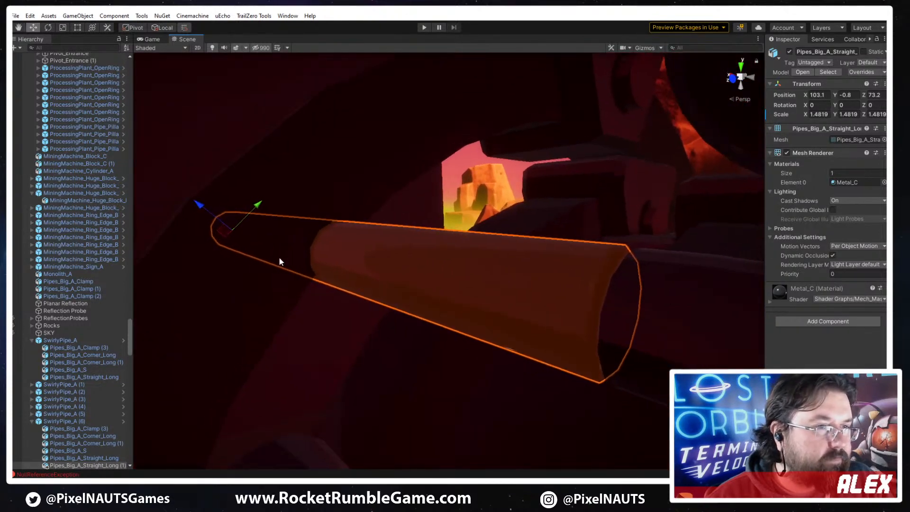
drag(225, 231, 223, 231)
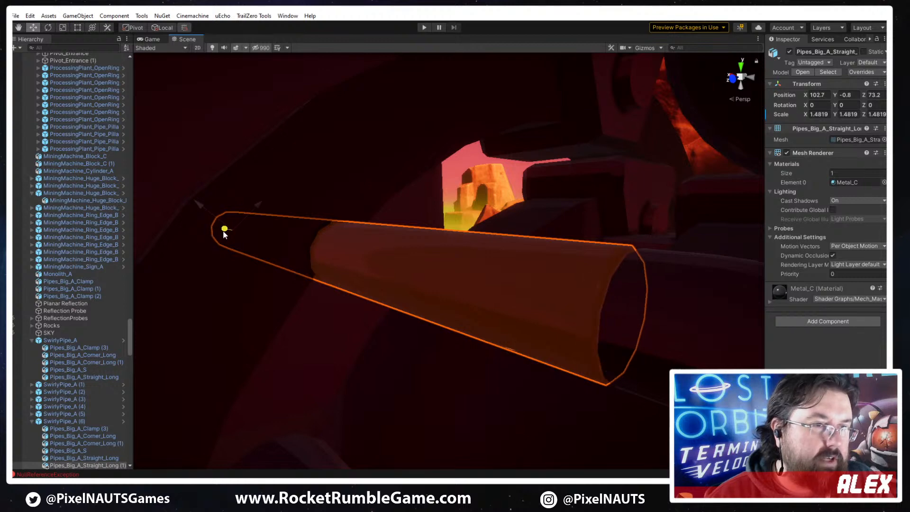
alt+drag(290, 260, 623, 177)
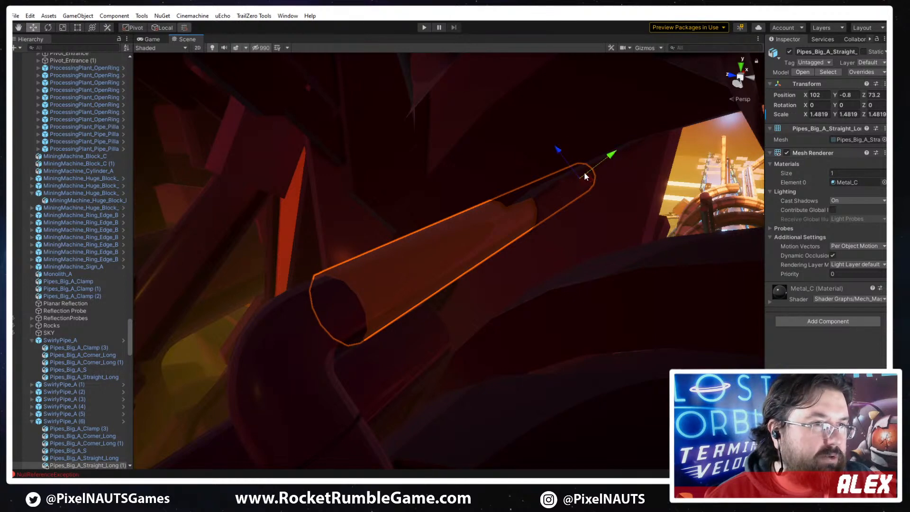
drag(591, 181, 593, 180)
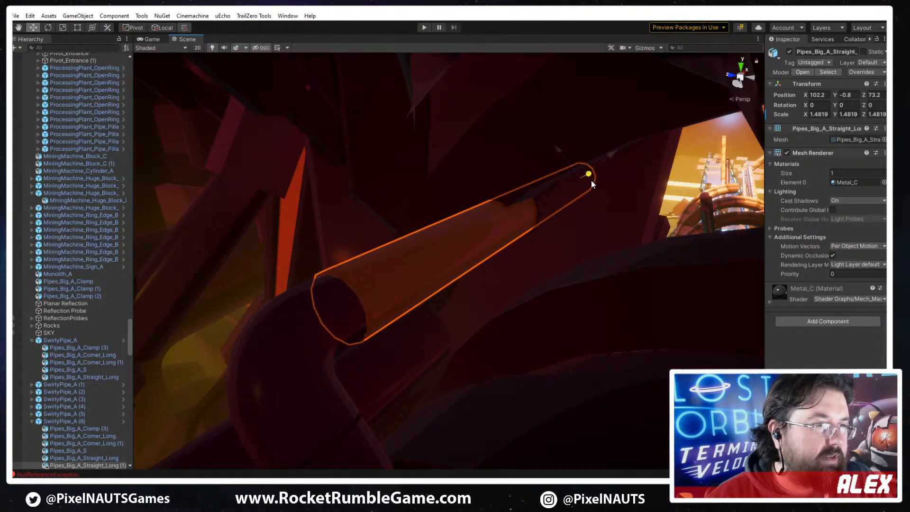
drag(589, 183, 589, 181)
Scale the large outer ring proportionally to about 19, 37.38, 19
right_drag(537, 230, 596, 260)
right_drag(599, 307, 541, 306)
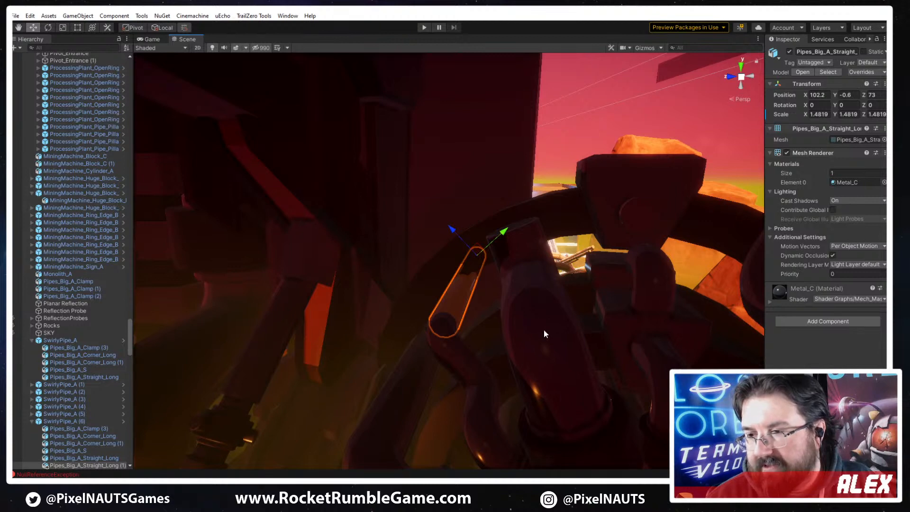
right_drag(365, 369, 519, 256)
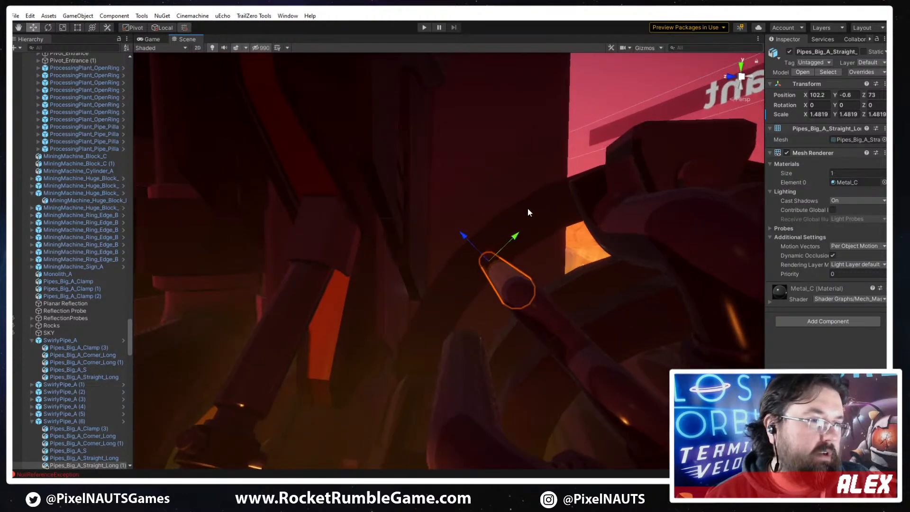
click(526, 228)
key(s)
right_drag(556, 355, 565, 361)
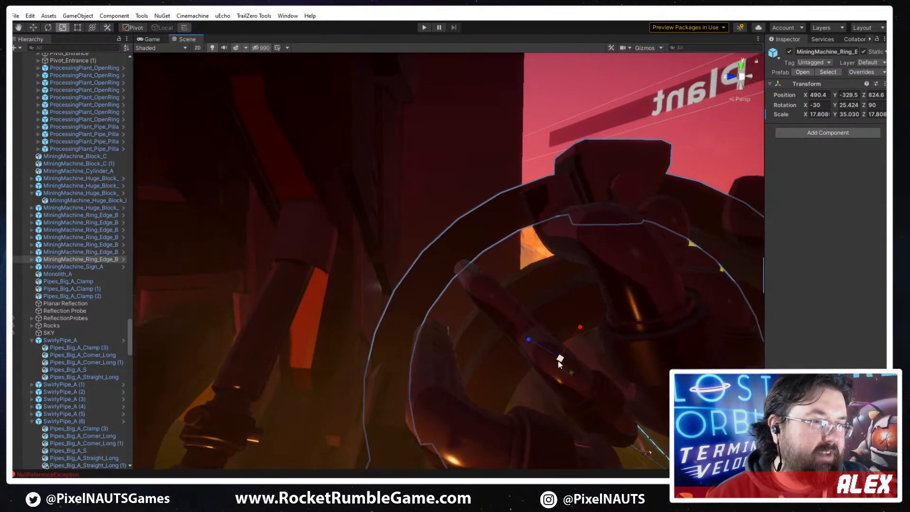
drag(559, 359, 559, 357)
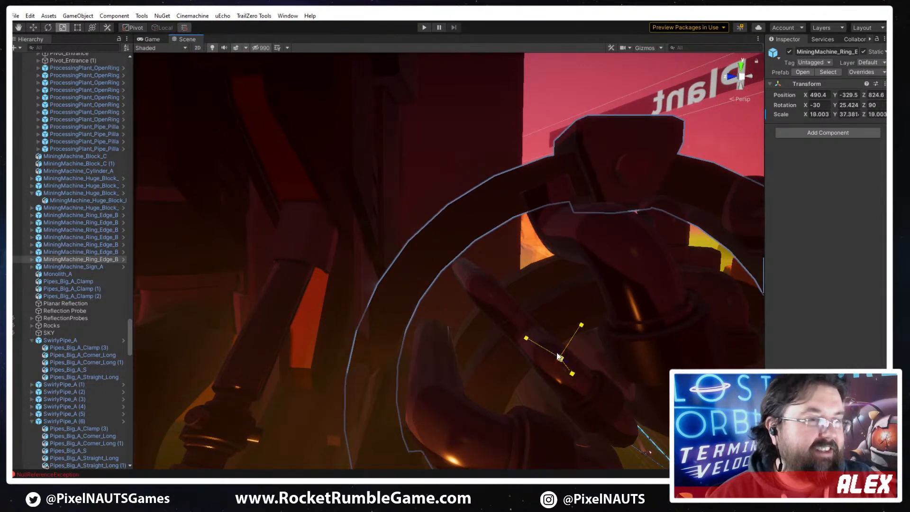
right_drag(559, 357, 476, 344)
key(ctrl+d)
drag(433, 313, 456, 303)
key(e)
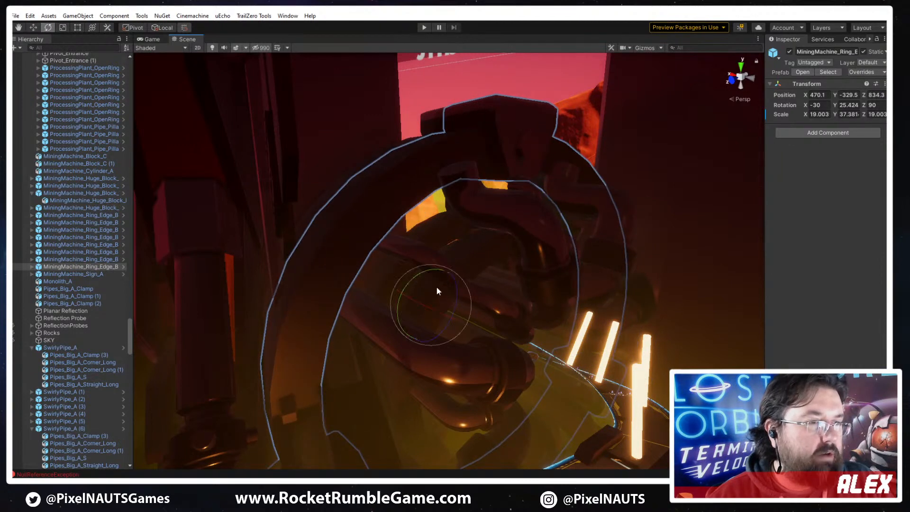
drag(416, 281, 351, 317)
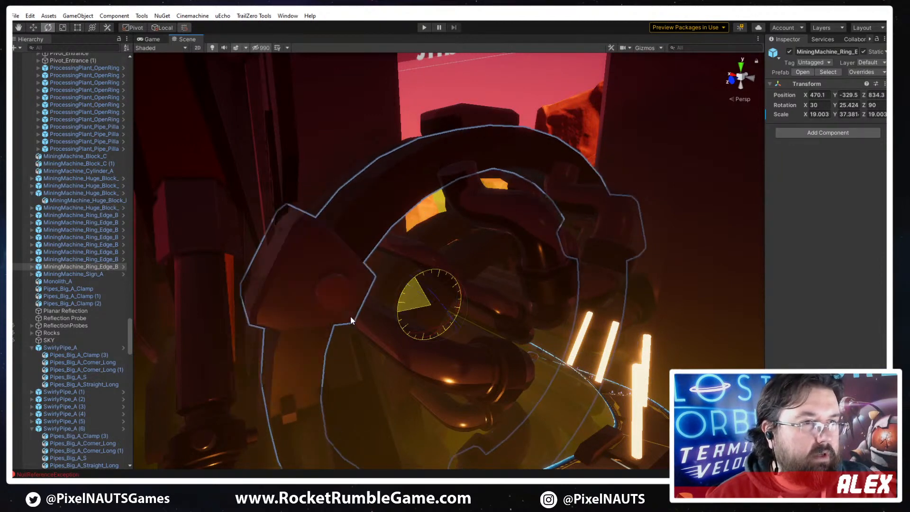
right_drag(479, 266, 445, 291)
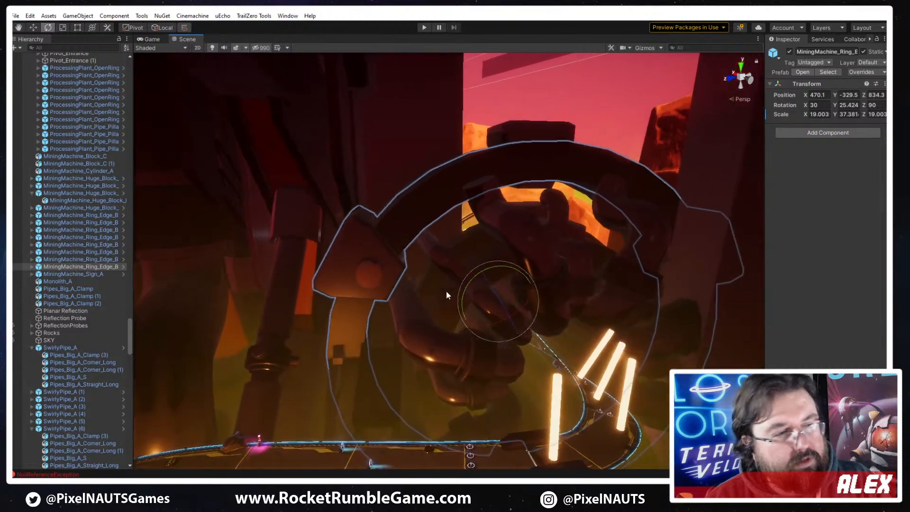
key(r)
mouse_move(487, 299)
mouse_down()
mouse_move(495, 313)
mouse_move(483, 305)
mouse_up()
key(e)
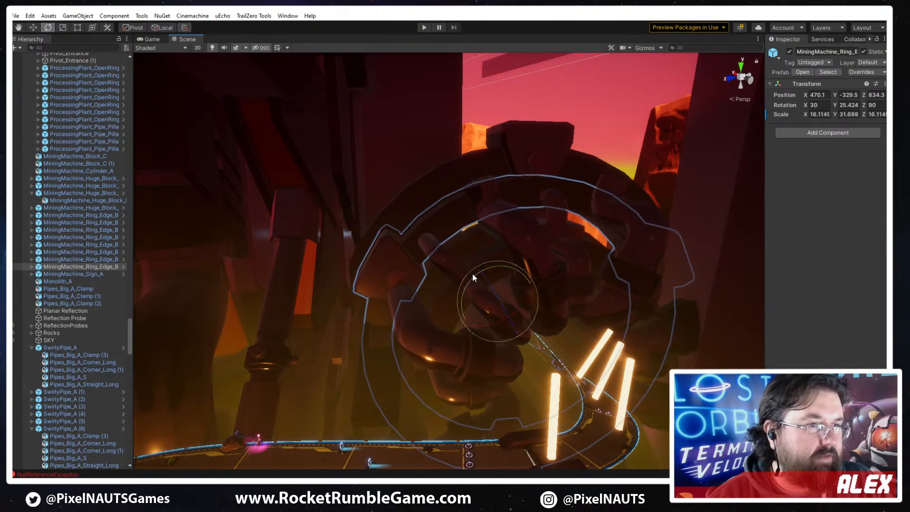
mouse_move(473, 274)
mouse_down()
mouse_move(504, 265)
mouse_move(464, 274)
mouse_up()
right_drag(607, 344, 596, 331)
key(Delete)
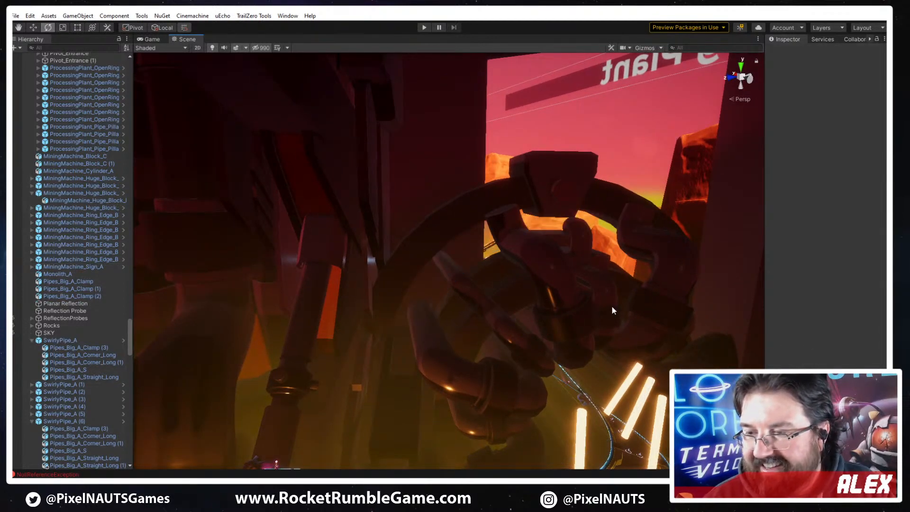
Duplicate the added straight pipe and move the copy to the neighbouring swirly pipe's open end, at about Y 50.9, Z 53.3
alt+drag(589, 286, 500, 197)
click(494, 284)
right_drag(493, 285, 521, 322)
key(w)
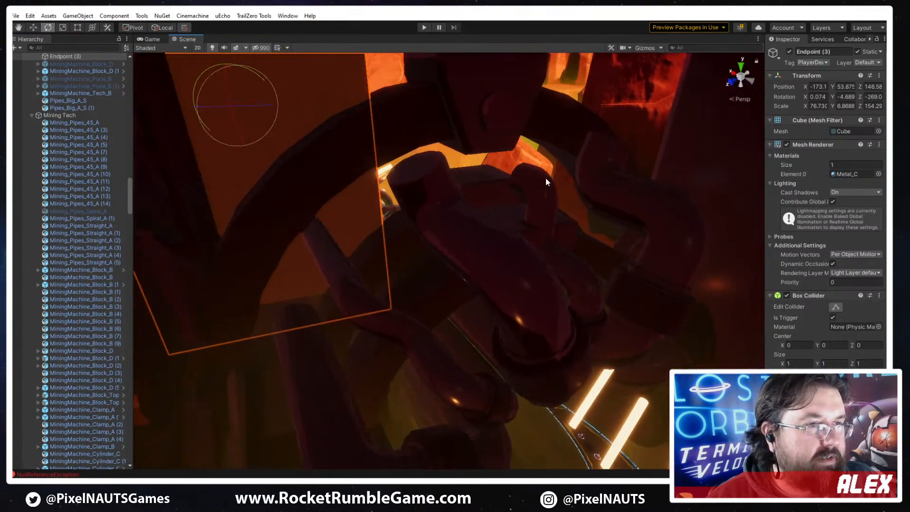
click(351, 271)
click(337, 260)
key(f)
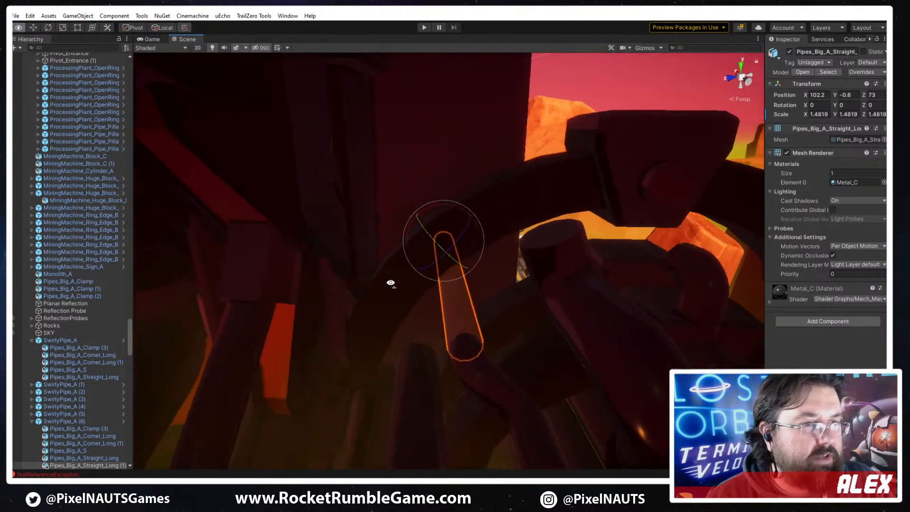
key(w)
key(ctrl+d)
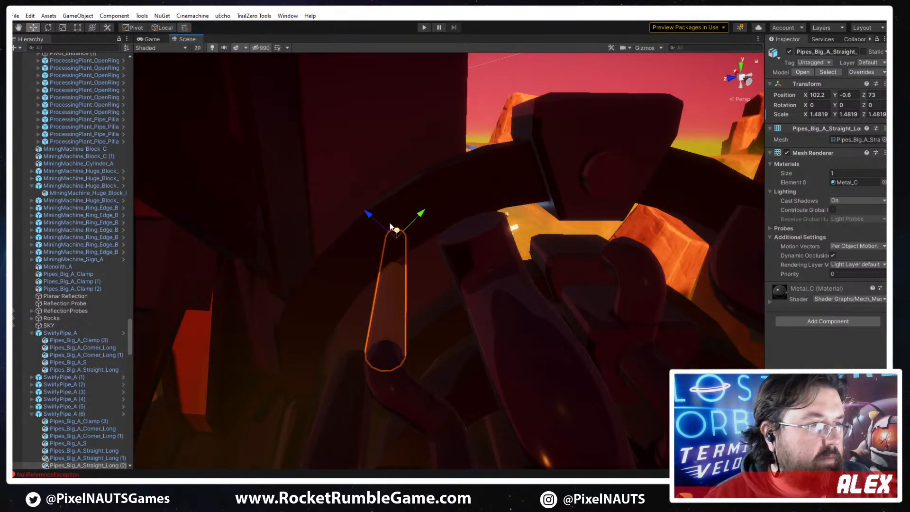
key(d)
right_drag(430, 232, 442, 240)
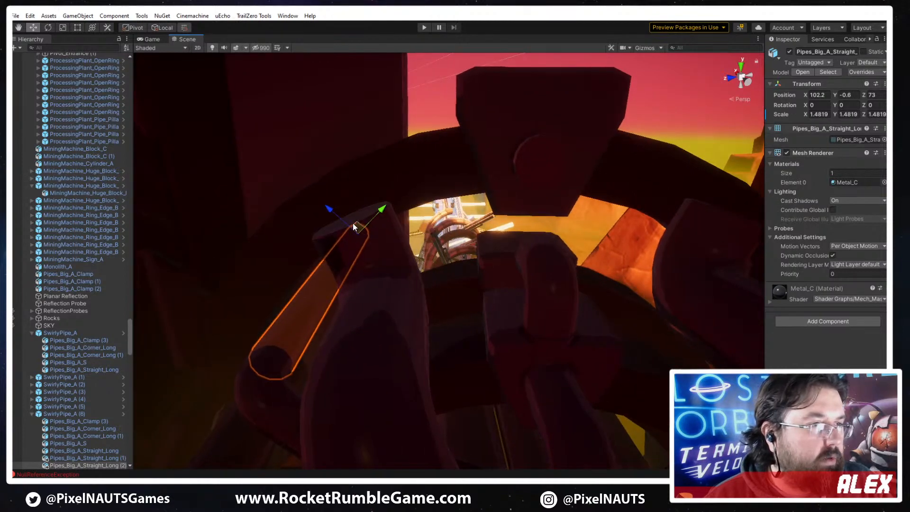
drag(356, 229, 483, 185)
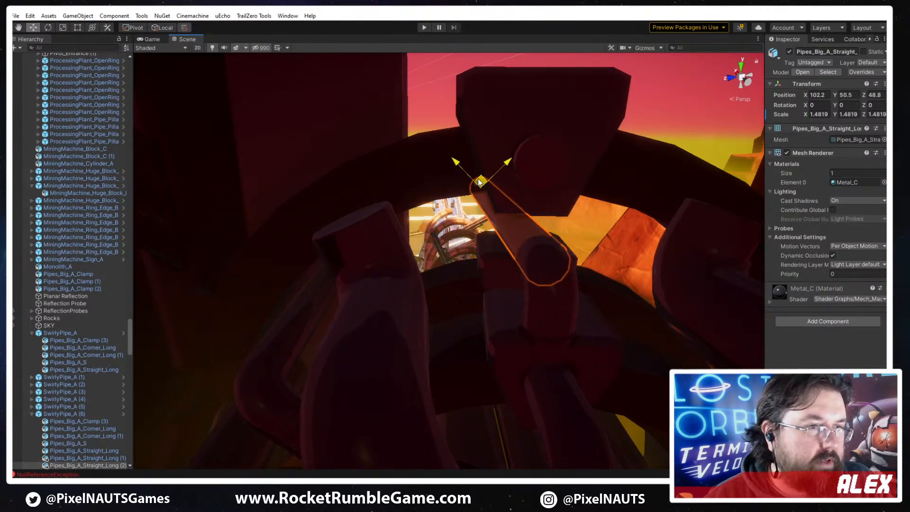
Line the straight pipe copy up with the swirly pipe's opening at X 100.7, Y 51.2, Z 52.3
key(w)
right_drag(491, 194, 271, 162)
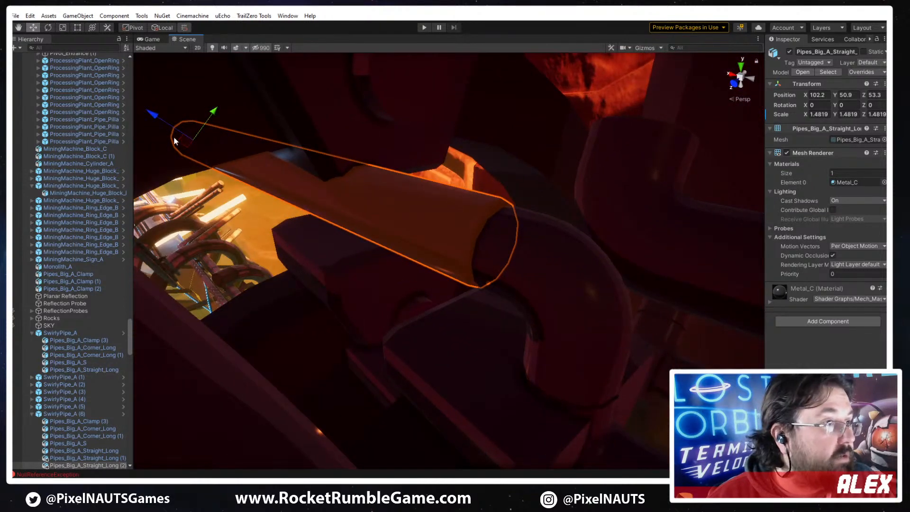
mouse_move(215, 168)
right_down()
mouse_move(239, 163)
mouse_move(206, 164)
right_up()
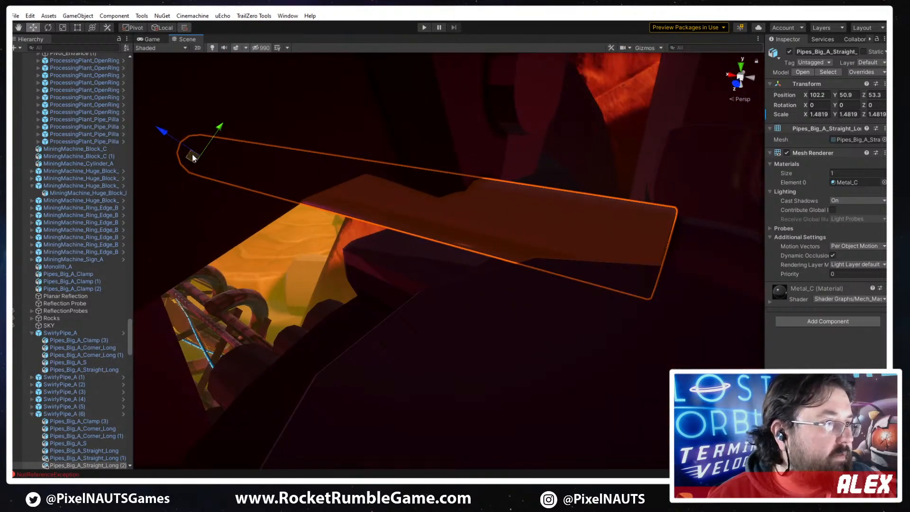
drag(186, 154, 190, 156)
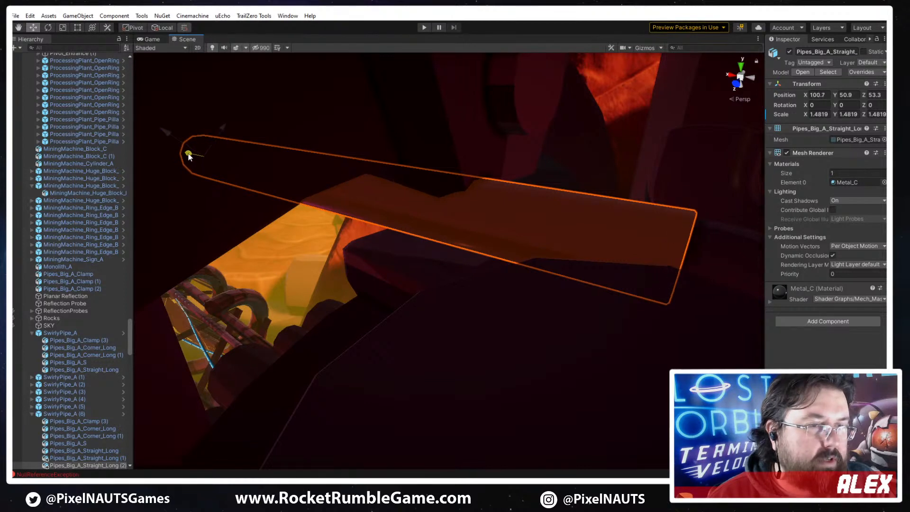
right_drag(189, 157, 273, 216)
drag(414, 189, 417, 189)
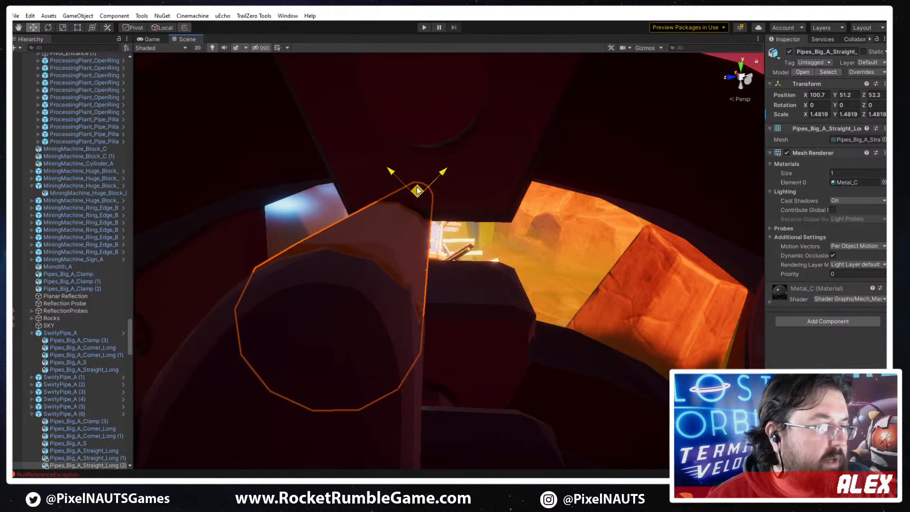
Rotate the straight pipe copy to 15 degrees on X and fit it to the opening at X 102.5, Y 51, Z 52.1
right_drag(417, 189, 440, 190)
key(e)
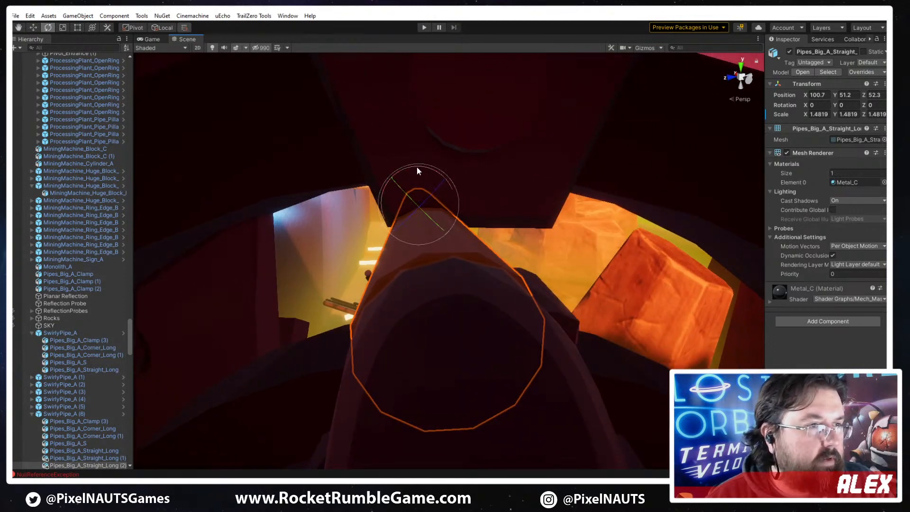
drag(418, 170, 416, 199)
key(w)
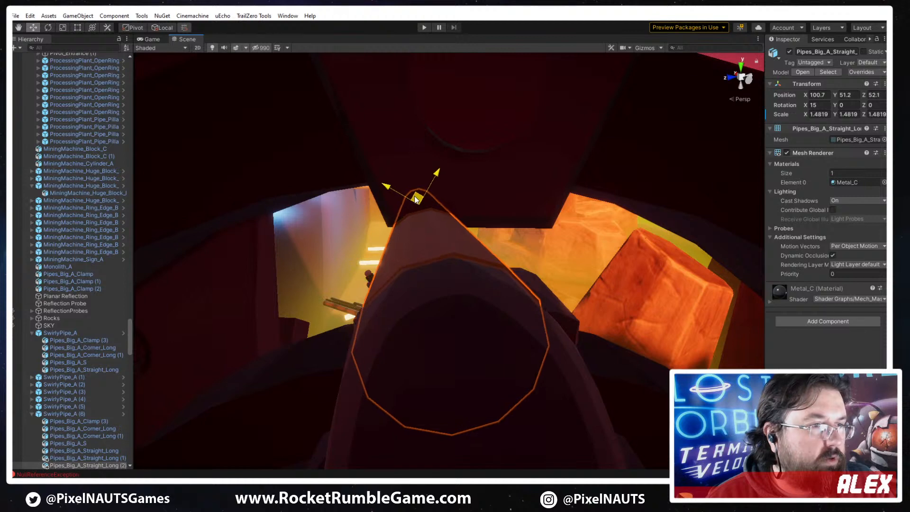
right_drag(408, 218, 239, 180)
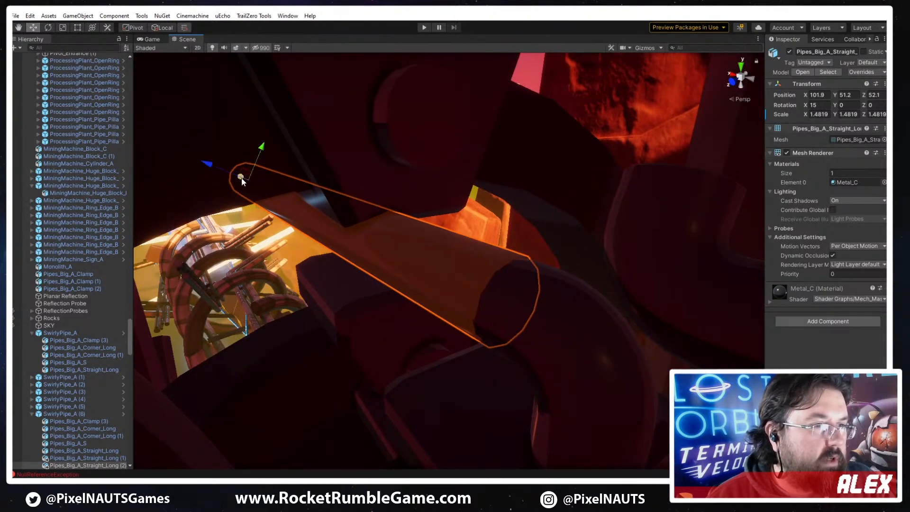
drag(245, 173, 240, 188)
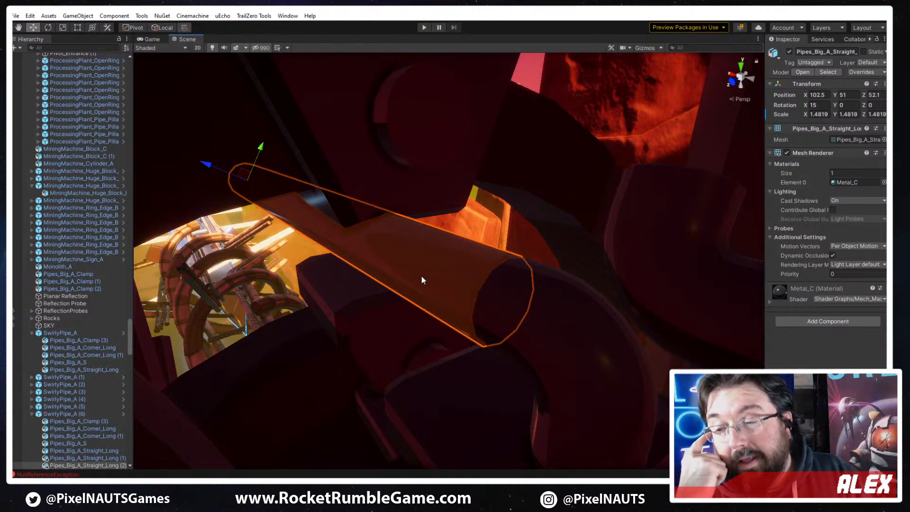
Duplicate the MiningMachine_Ring_Edge_B ring around the swirly pipes and place the copy near X 464.2, Y -329.5, Z 837.1
right_drag(527, 328, 411, 251)
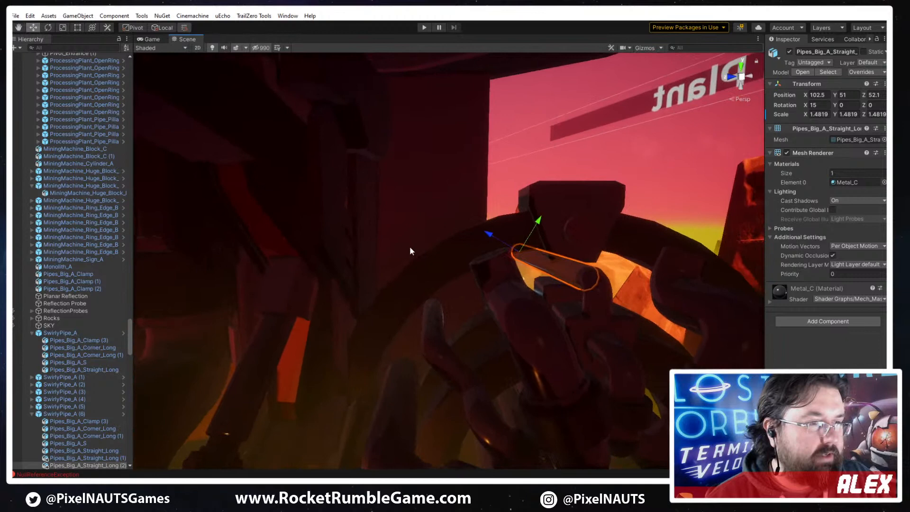
click(473, 331)
mouse_move(465, 357)
right_down()
mouse_move(484, 359)
mouse_move(477, 353)
right_up()
key(ctrl+d)
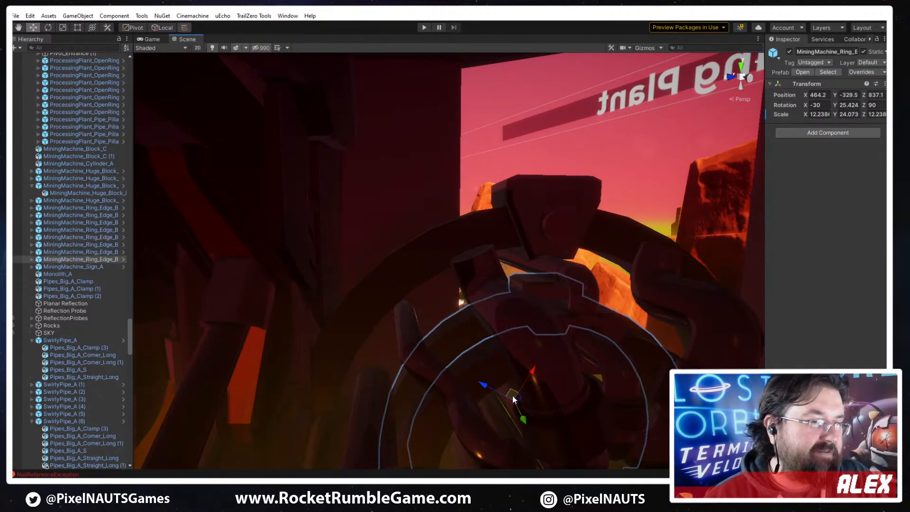
mouse_move(513, 402)
mouse_down()
mouse_move(510, 385)
mouse_move(511, 401)
mouse_move(501, 385)
mouse_move(513, 408)
mouse_move(507, 387)
mouse_move(509, 396)
mouse_up()
Make another, larger ring copy at X 486.3, Y -329.5, Z 826.5, scaled to about 16.7, 32.8, 16.7
key(w)
key(r)
key(w)
key(ctrl+d)
key(r)
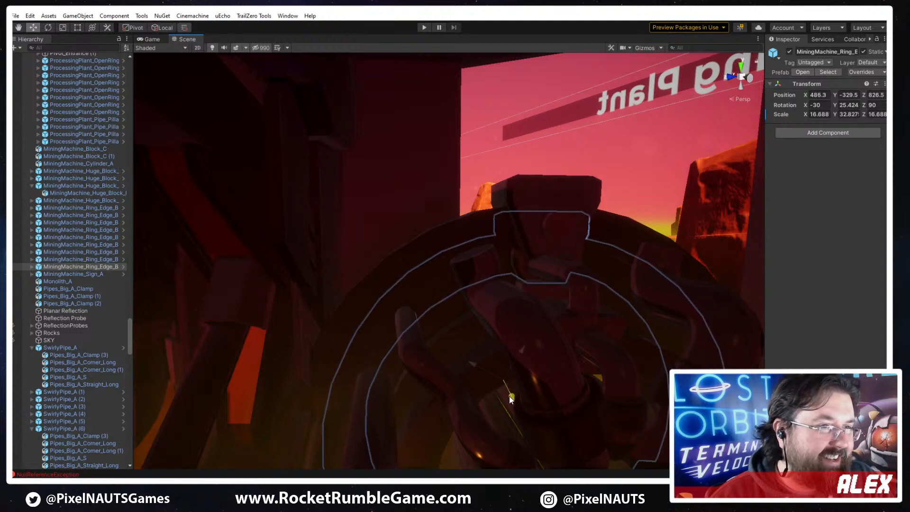
Thin the larger ring copy to about 13.15 on Y and shift it to X 458.4, Y -329.5, Z 839.8
right_drag(536, 371, 533, 358)
key(r)
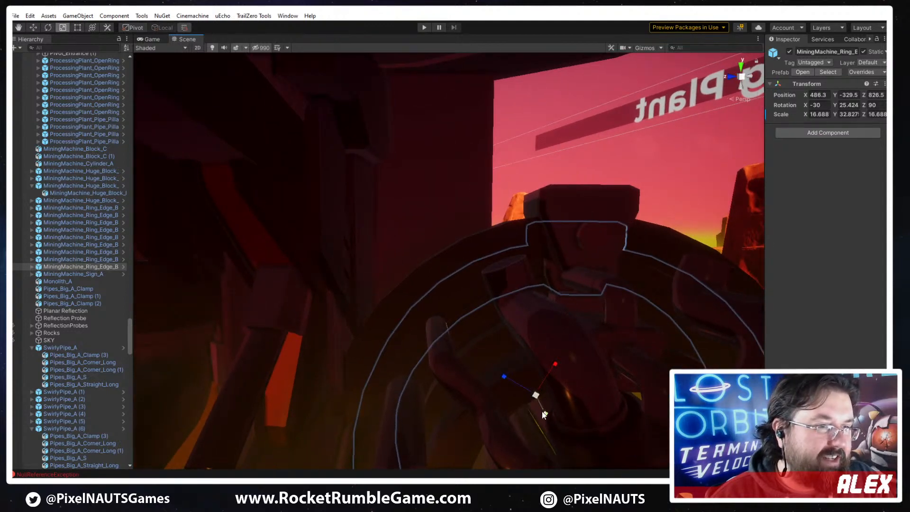
drag(544, 415, 547, 442)
key(w)
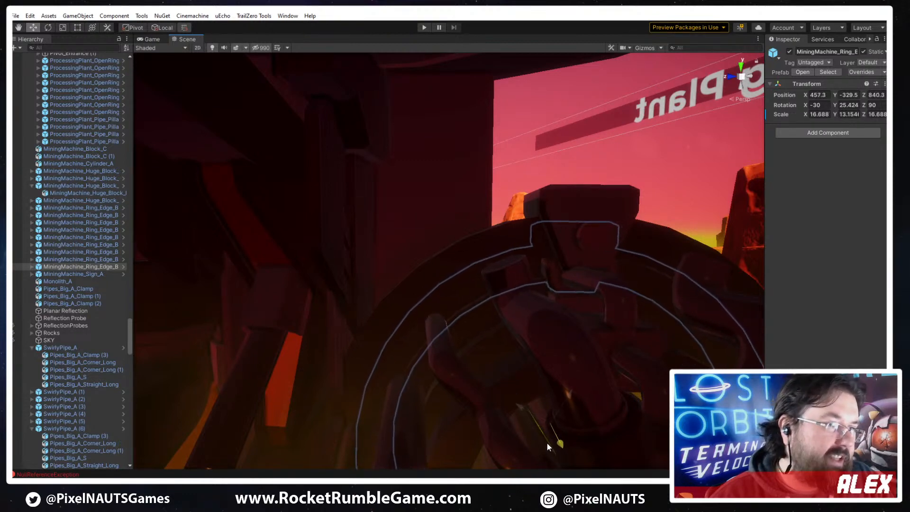
right_drag(545, 443, 541, 324)
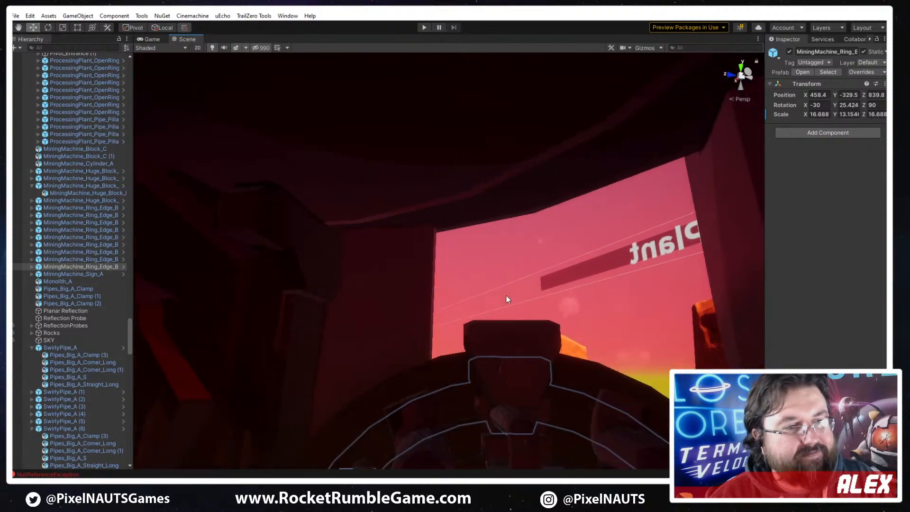
click(508, 299)
Duplicate the Pipes_Big_A_S segment of SwirlyPipe_B (1) and move the copy beyond its open end, to X -15.2, Y -0.6, Z 80
right_drag(431, 333, 457, 354)
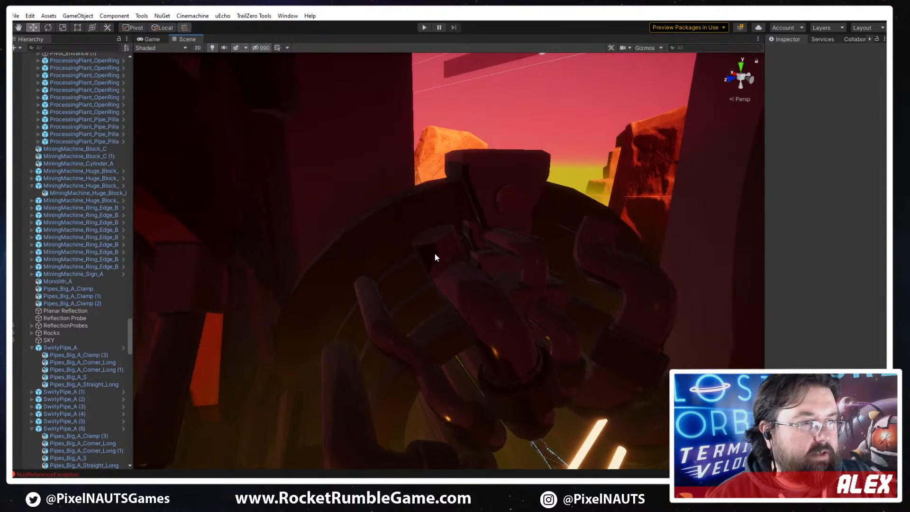
click(474, 264)
right_drag(474, 265, 427, 302)
click(454, 333)
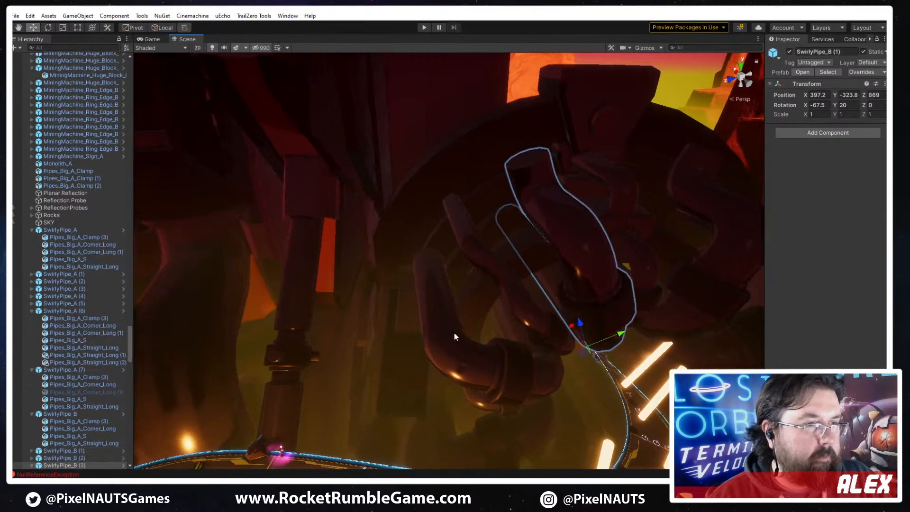
click(454, 338)
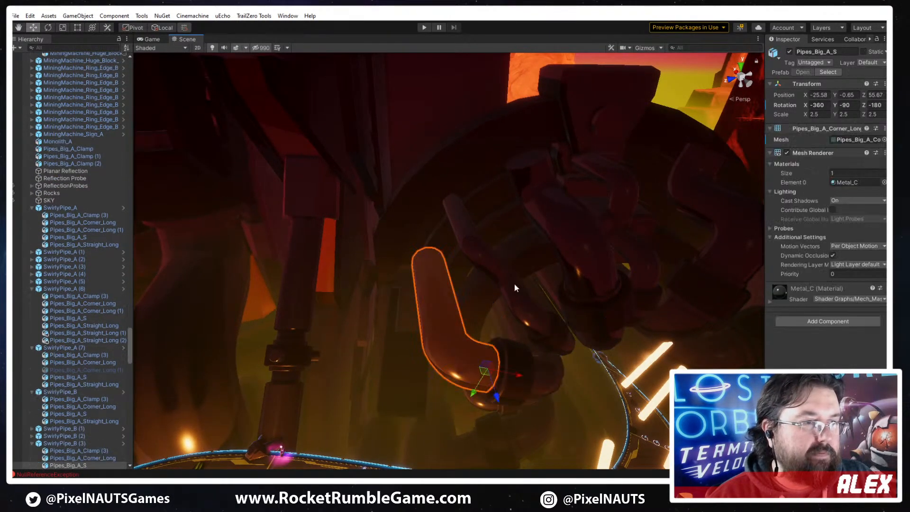
click(530, 176)
click(529, 176)
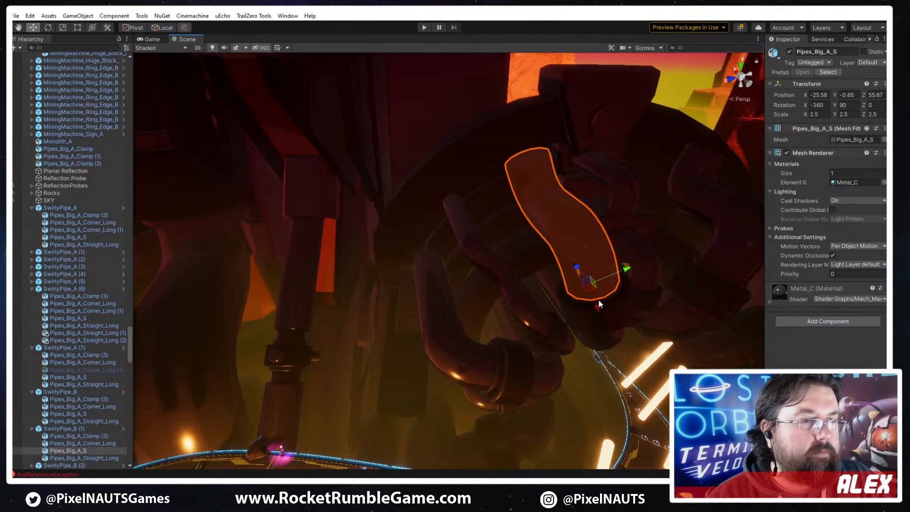
key(ctrl+d)
drag(597, 290, 563, 199)
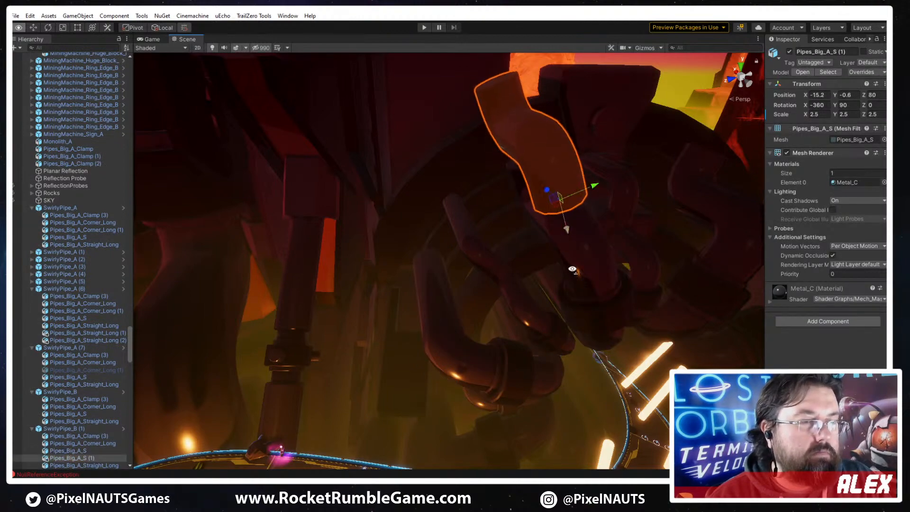
Line the S-pipe copy up with the swirly pipe's opening at X 7.3, Y -0.6, Z 86.91
right_drag(573, 269, 634, 227)
right_drag(611, 228, 612, 256)
drag(610, 275, 524, 241)
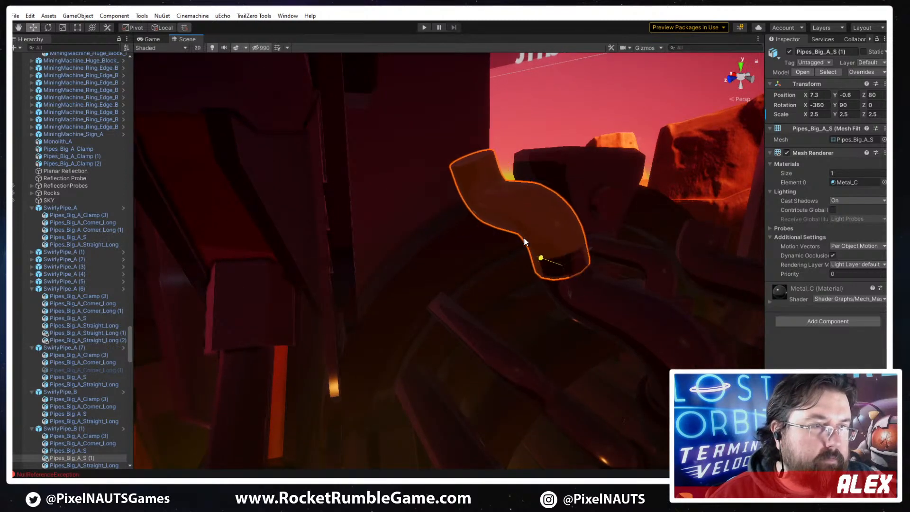
drag(571, 298, 563, 280)
right_drag(563, 280, 548, 315)
drag(548, 315, 550, 312)
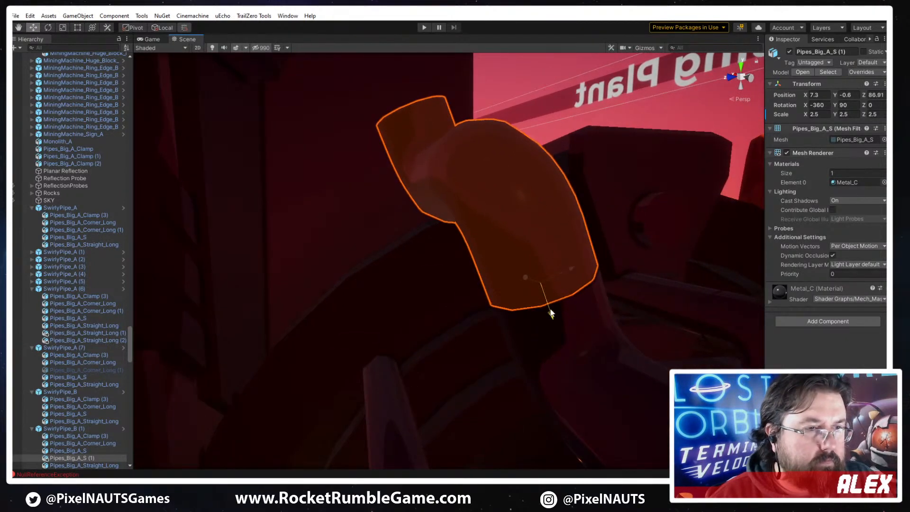
right_drag(552, 313, 590, 280)
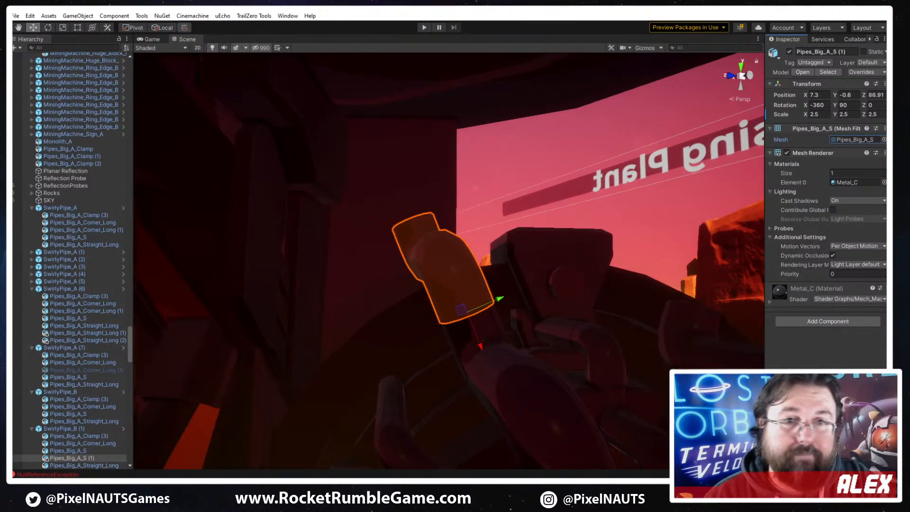
Swap the added segment's mesh to the Pipes_Big_A corner long piece and rotate it to continue the swirly pipe
drag(850, 140, 850, 140)
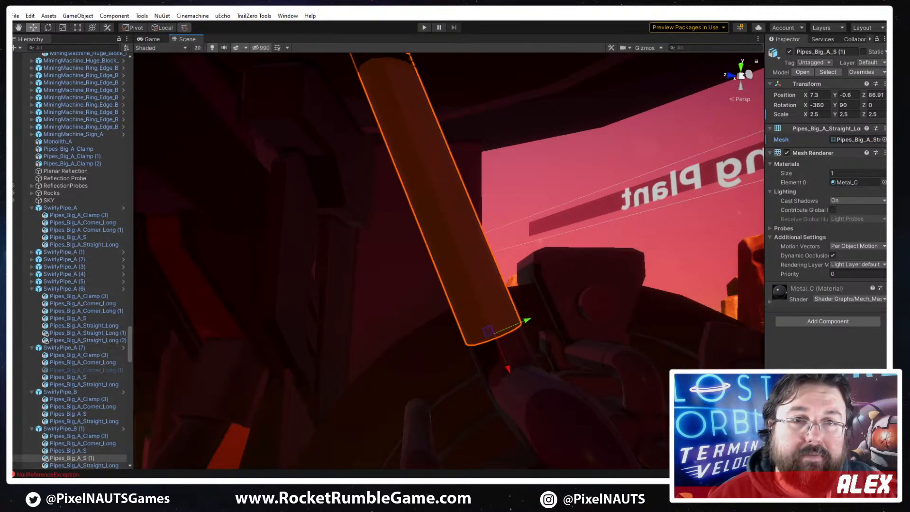
drag(835, 148, 851, 138)
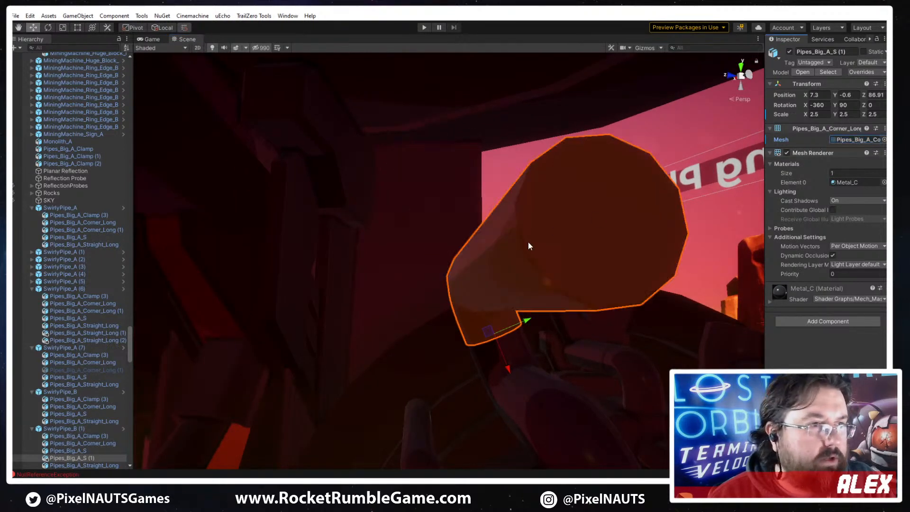
key(e)
drag(493, 318, 599, 328)
Replace the neighbouring SwirlyPipe_B with a duplicate of the extended SwirlyPipe_B (1), rotated to -112.5 degrees on X
click(601, 328)
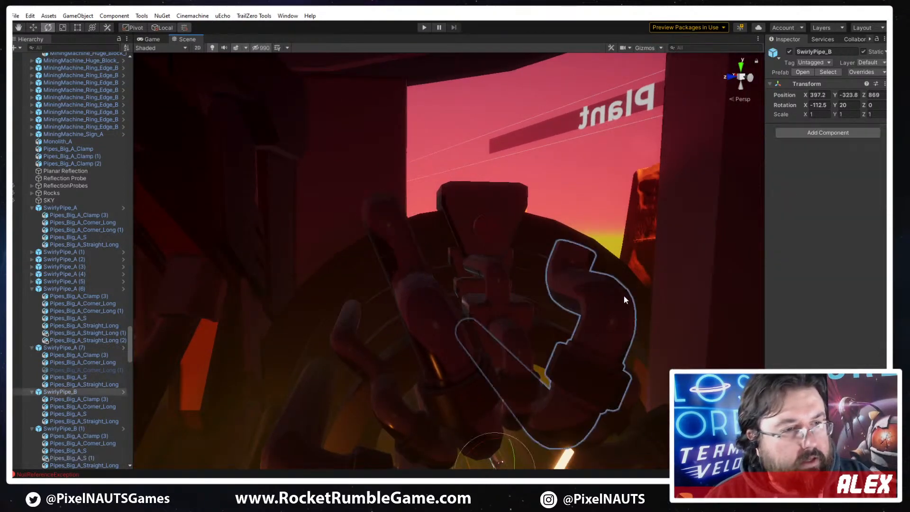
click(470, 307)
click(467, 375)
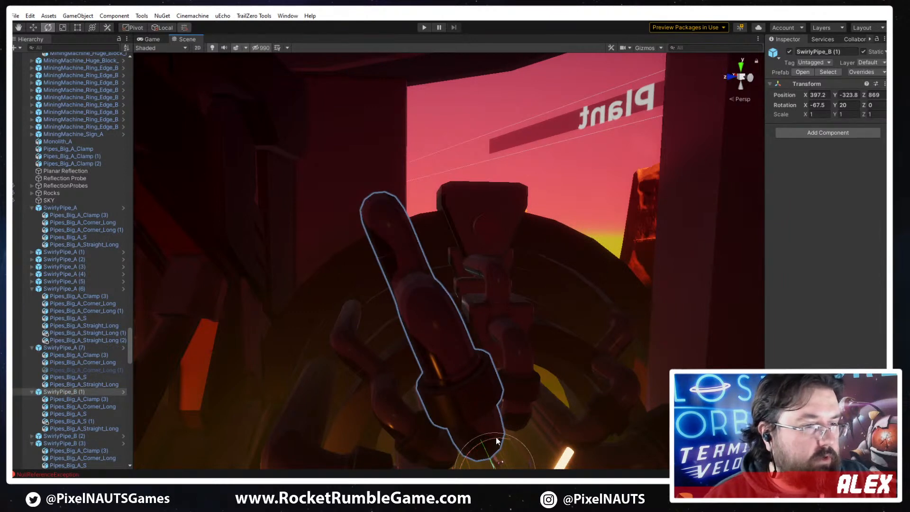
key(ctrl+d)
drag(504, 443, 552, 437)
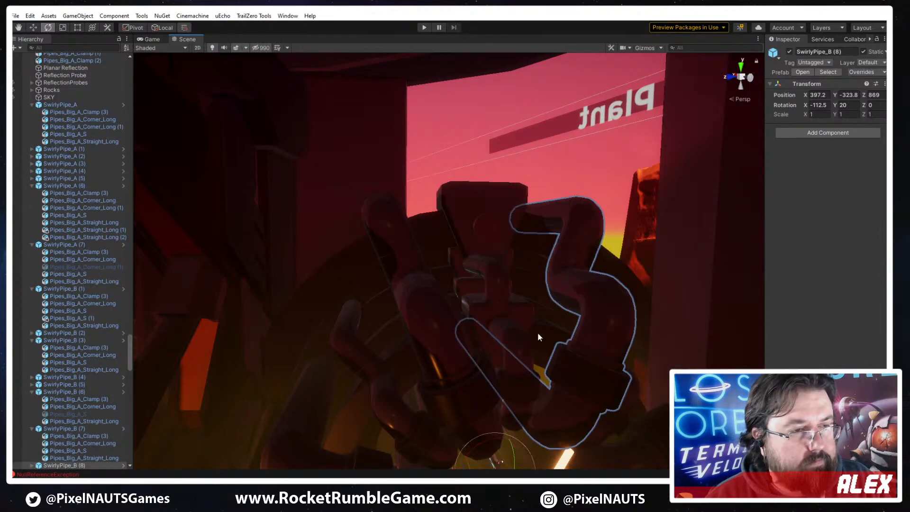
Inspect the pipe cluster around the track and save the scene
click(563, 243)
alt+drag(563, 243, 518, 388)
middle_drag(517, 387, 599, 328)
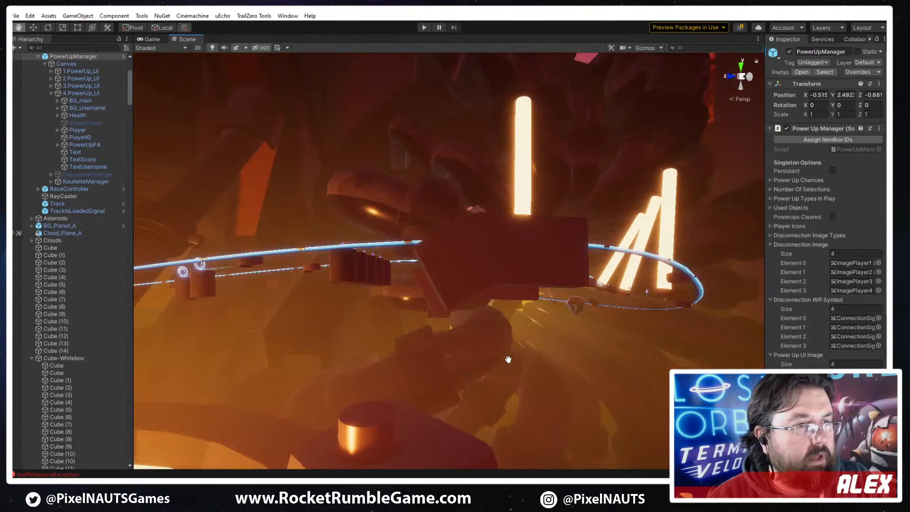
middle_drag(508, 359, 393, 307)
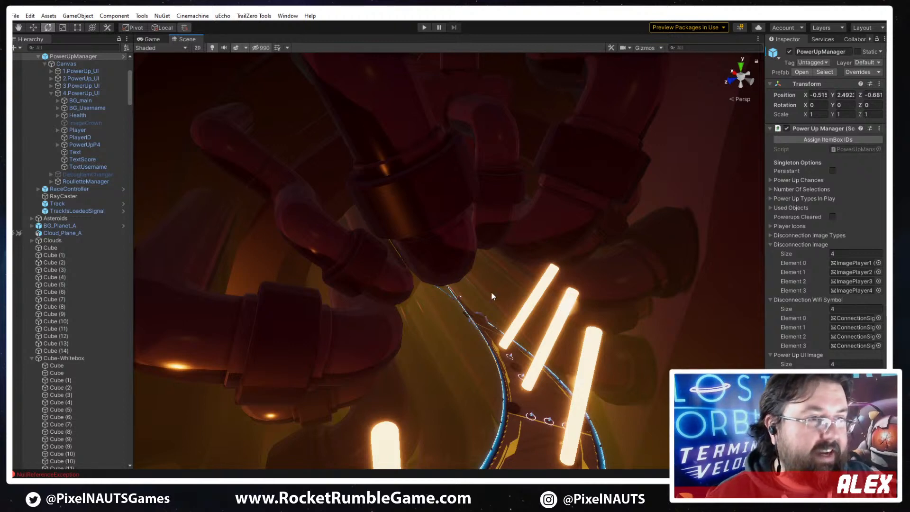
key(ctrl+s)
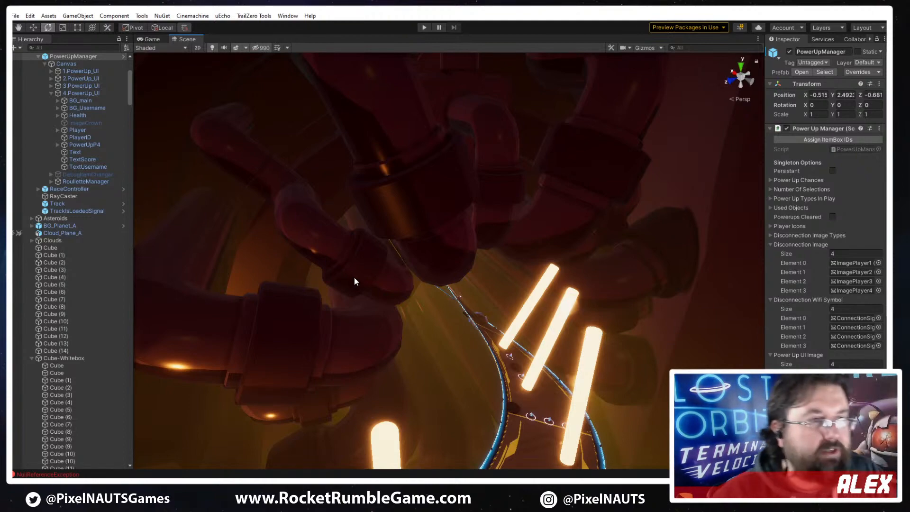
right_drag(396, 264, 375, 198)
click(374, 193)
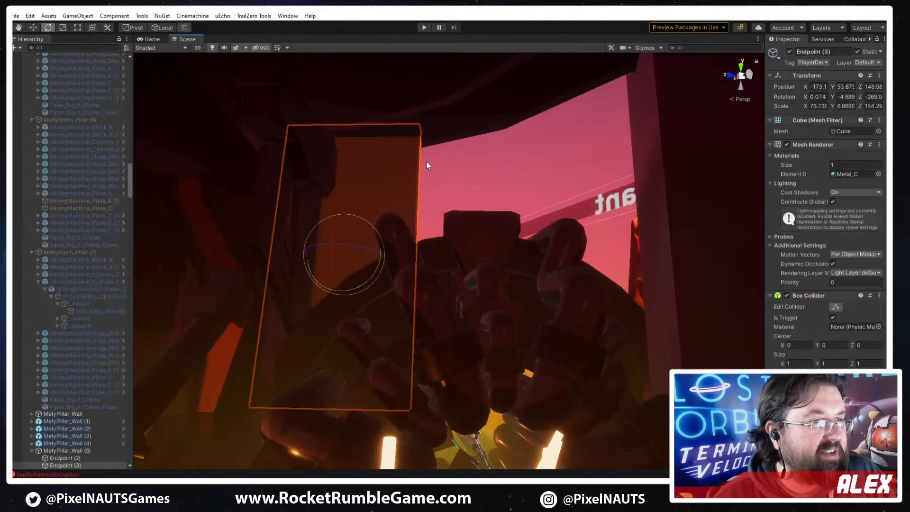
right_drag(427, 162, 403, 202)
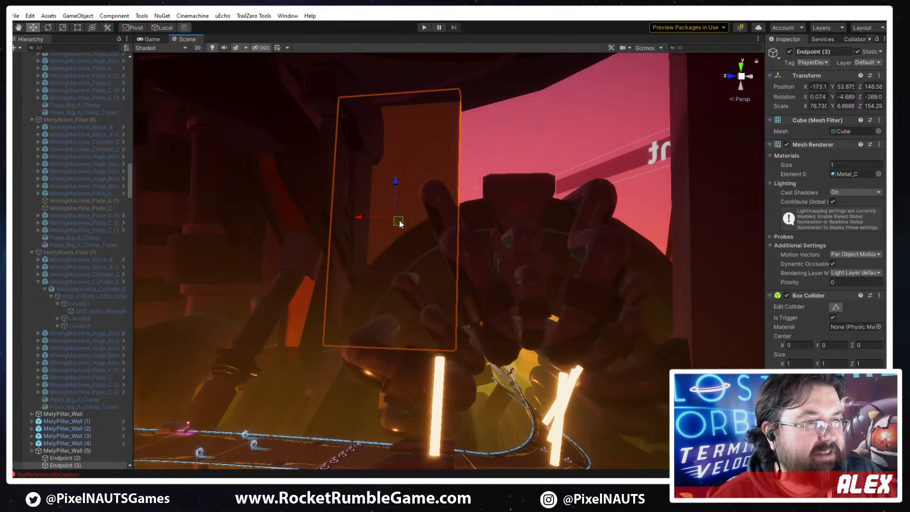
drag(396, 224, 631, 186)
right_drag(632, 265, 614, 273)
key(Delete)
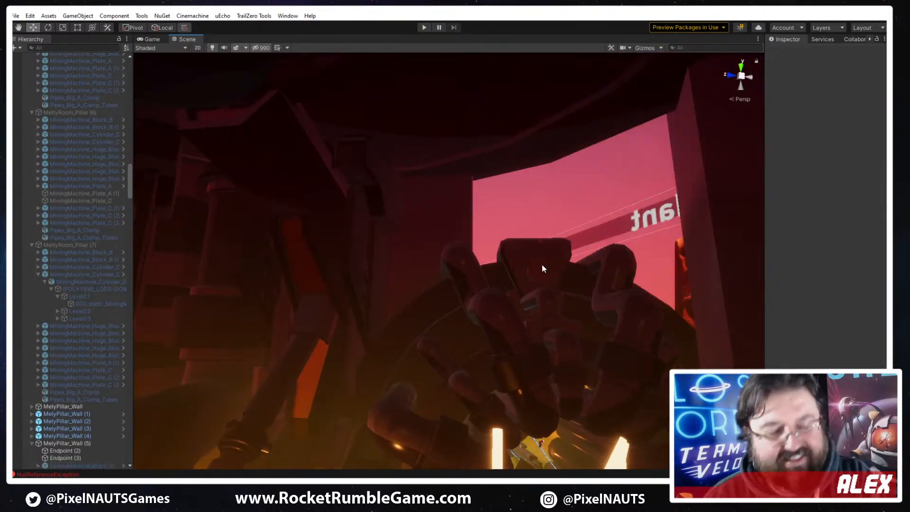
Duplicate a MiningMachine_Huge_Block from the tunnel ceiling and move the copy to X 111.3, Y 112.6, Z 27.9
right_drag(462, 221, 562, 231)
click(568, 263)
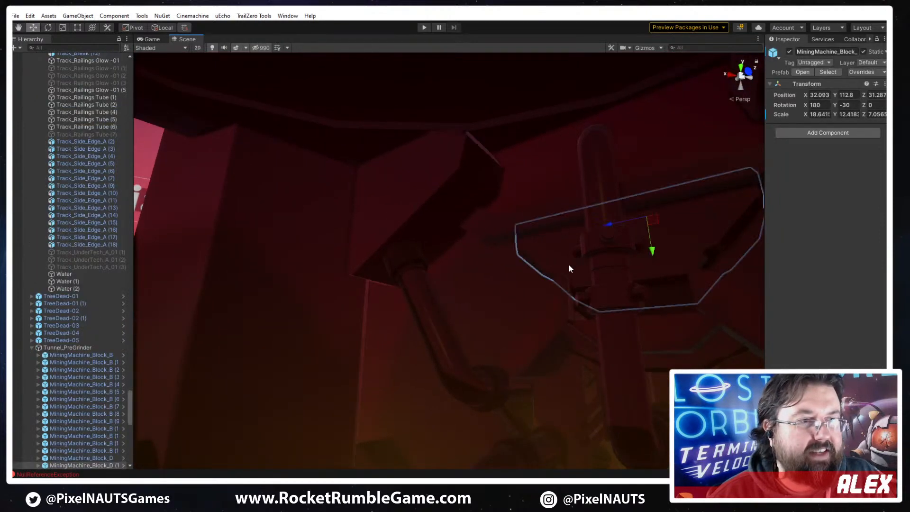
right_drag(567, 264, 666, 257)
click(509, 246)
key(ctrl+d)
drag(710, 343, 256, 282)
right_drag(452, 190, 311, 242)
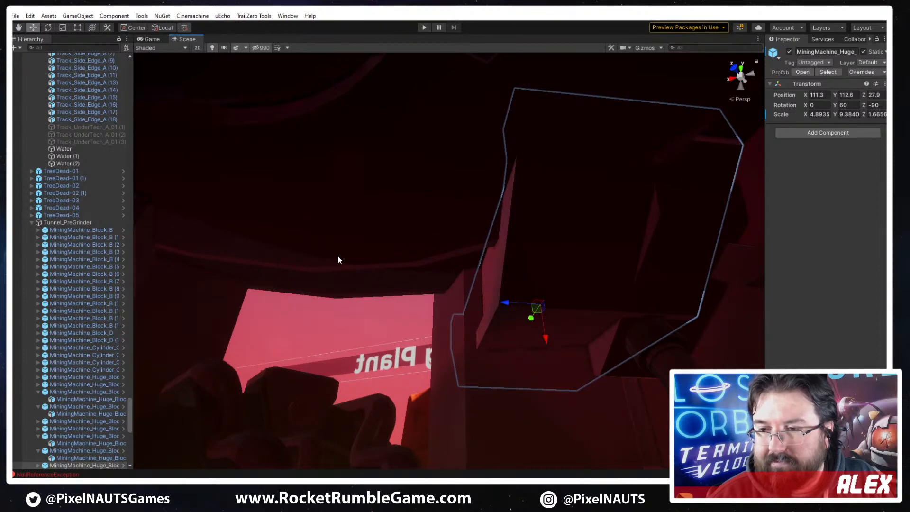
Rotate the huge block copy to -30 degrees on Y and move it across the opening to about X 189.9, Y 94, Z -67.1
right_drag(450, 285, 418, 317)
ctrl+drag(659, 200, 804, 196)
key(w)
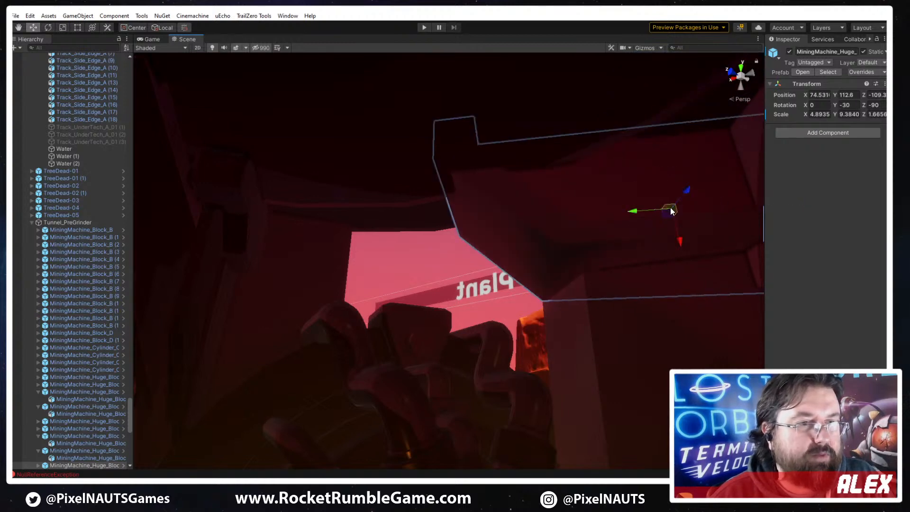
drag(670, 210, 411, 244)
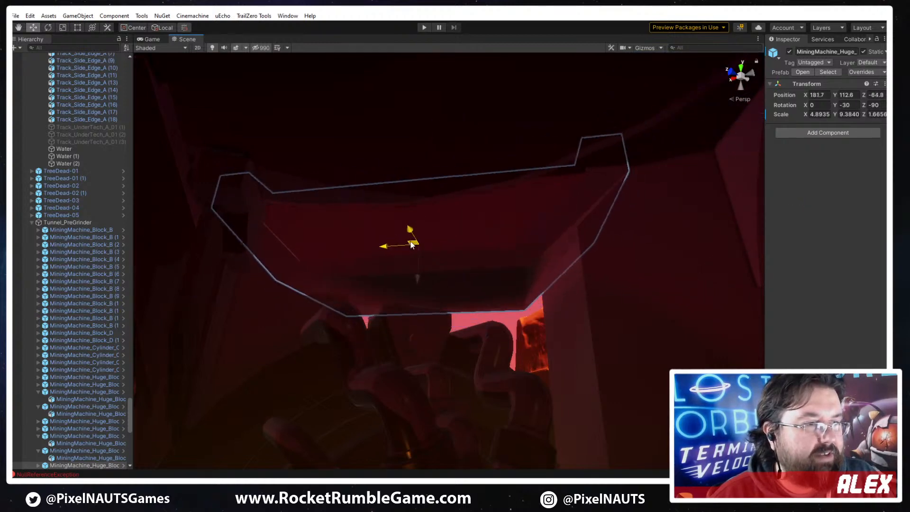
drag(409, 277, 397, 308)
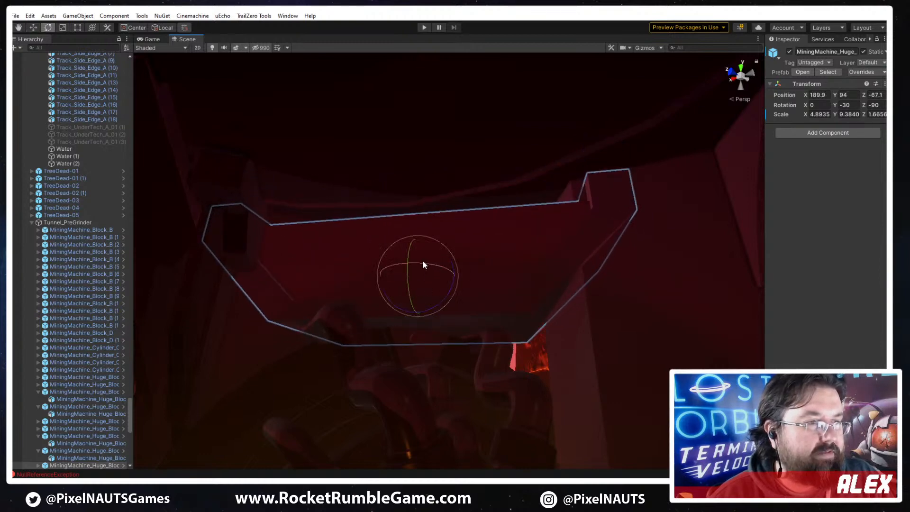
Fit the huge block behind the pipes at -60 degrees on Y, X 255.3, Y 97.6, Z -147.9, scaled to about 6.05, 11.61, 2.06
drag(423, 265, 402, 282)
key(w)
key(w)
mouse_move(400, 330)
mouse_down()
mouse_move(413, 284)
mouse_move(399, 268)
mouse_move(398, 320)
mouse_up()
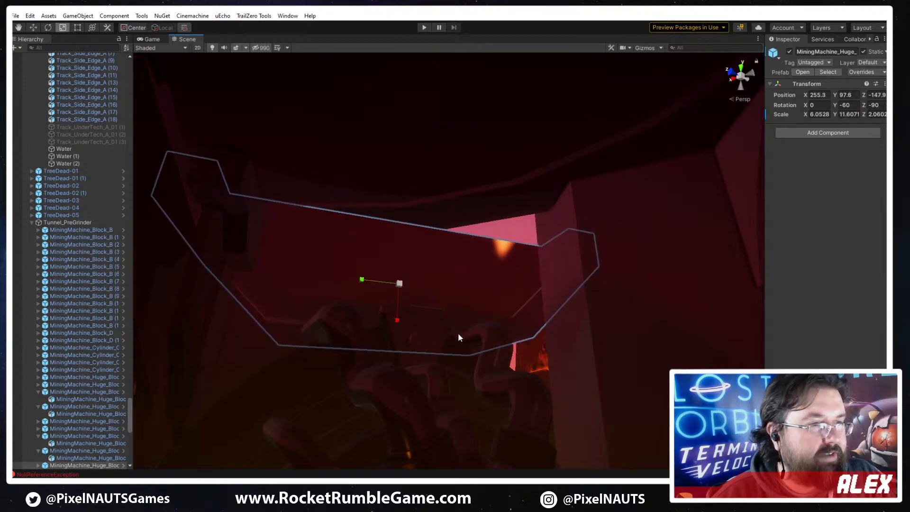
Adjust the huge block's size and placement so it spans the opening above the pipe cluster
right_drag(458, 337, 500, 294)
key(r)
mouse_move(500, 294)
mouse_down()
mouse_move(506, 300)
mouse_move(510, 287)
mouse_move(500, 299)
mouse_move(505, 287)
mouse_move(497, 292)
mouse_up()
drag(506, 254, 497, 247)
Duplicate the Endpoint (3) wall panel and place the slightly turned copy across the opening, at about X -182.4, Y 196.8, Z 146
click(382, 325)
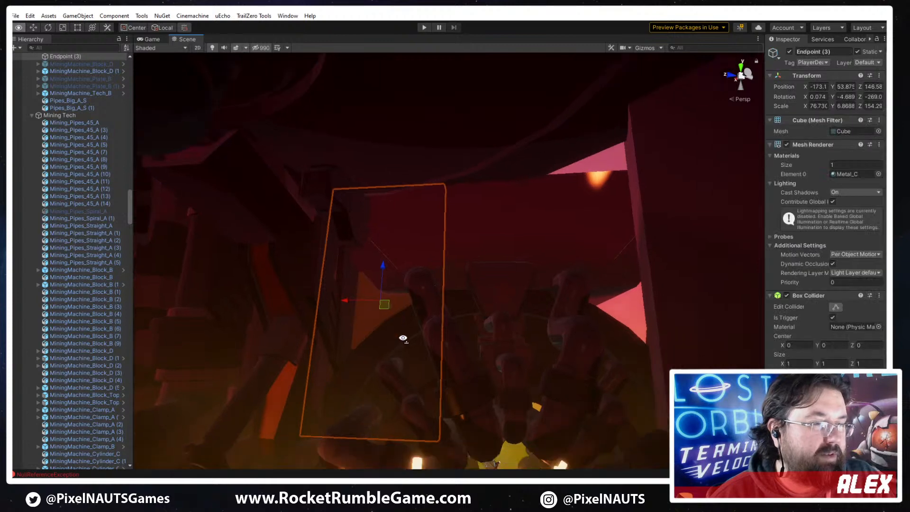
key(ctrl+d)
drag(328, 283, 594, 275)
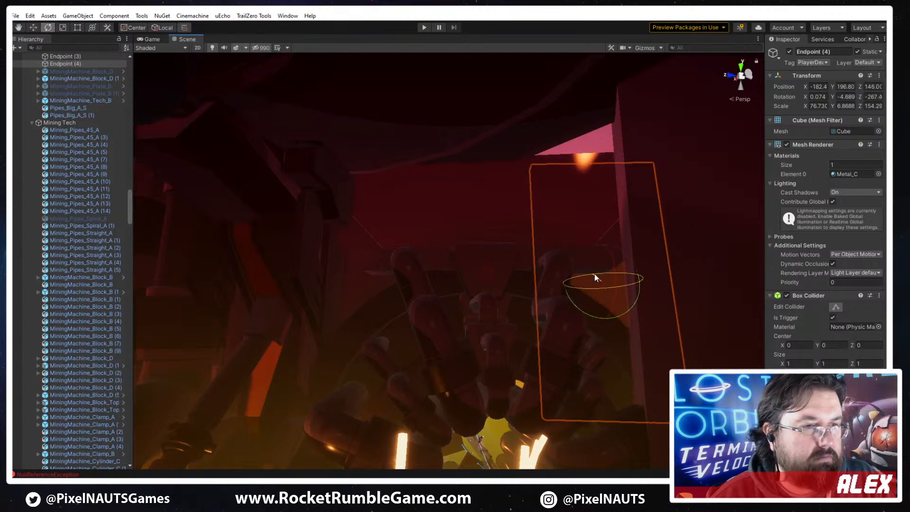
key(w)
Duplicate the huge block spanning the opening and place a smaller copy, scaled to about 4.82, 8.19, 1.45, at about X 228.9, Y 122.7, Z -90.4
click(419, 304)
right_drag(516, 302, 537, 242)
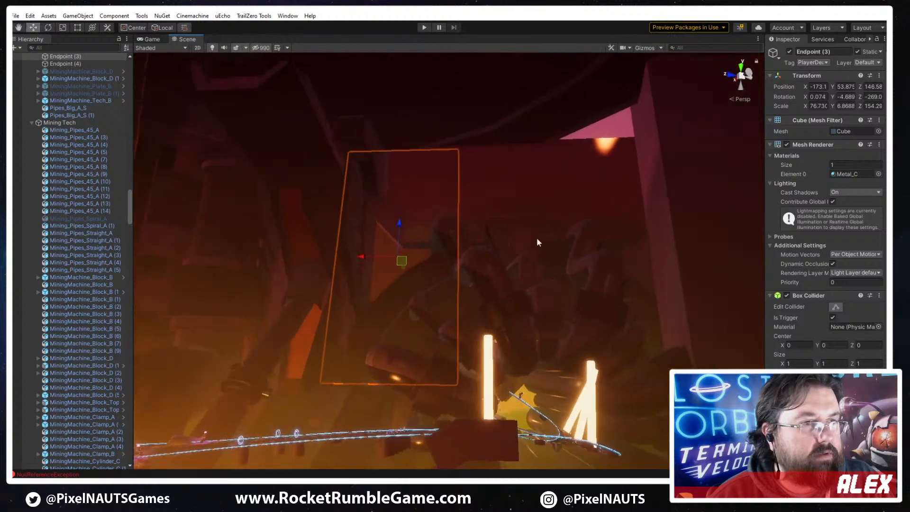
click(563, 231)
click(559, 231)
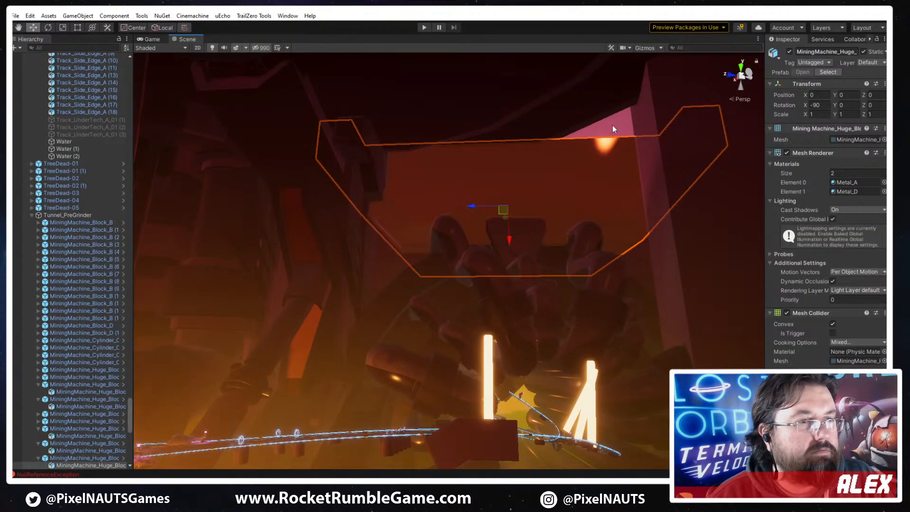
click(593, 197)
click(556, 219)
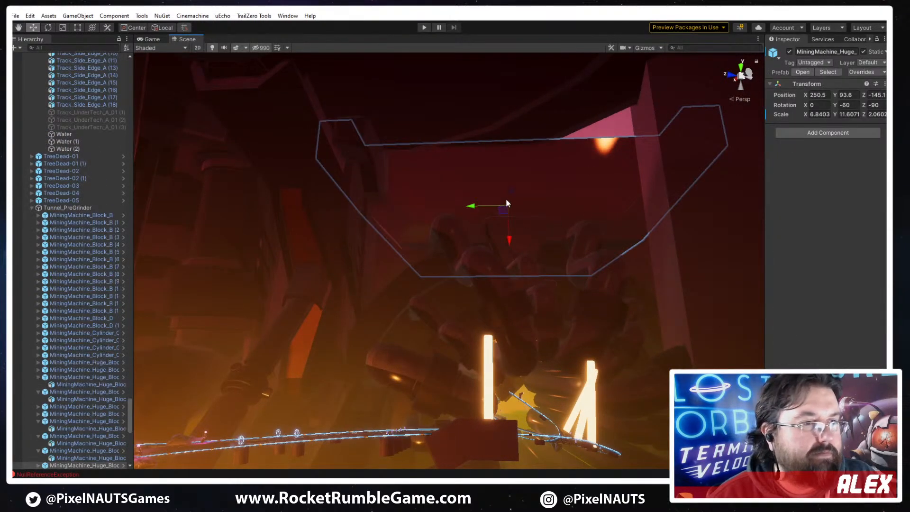
drag(503, 214, 517, 125)
key(w)
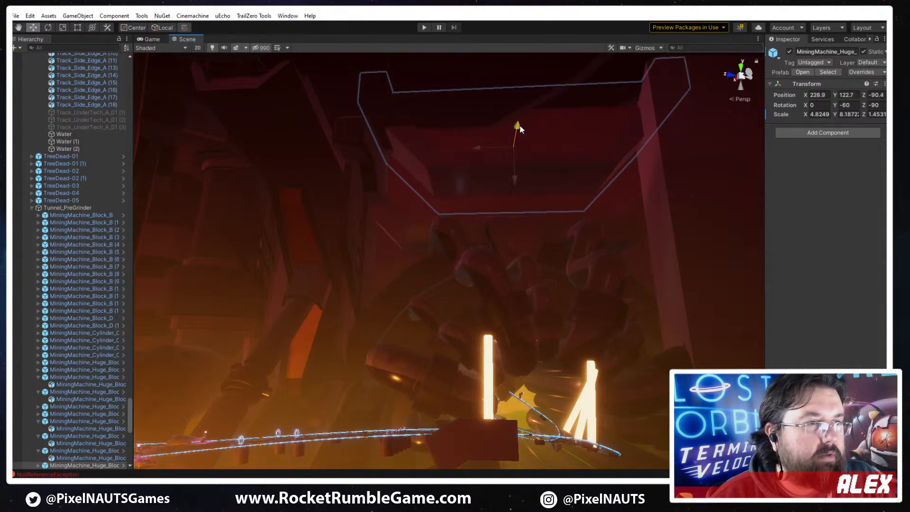
Thicken the smaller huge block to a Z scale of about 2.12 and shift it to about X 232.3, Y 122, Z -88.9
drag(507, 158, 506, 131)
key(r)
key(w)
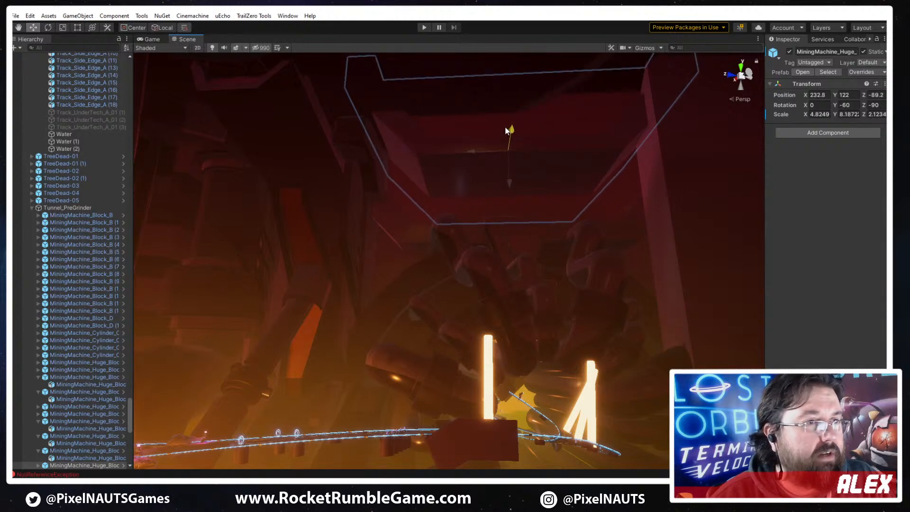
mouse_move(510, 232)
right_down()
mouse_move(505, 223)
mouse_move(502, 237)
right_up()
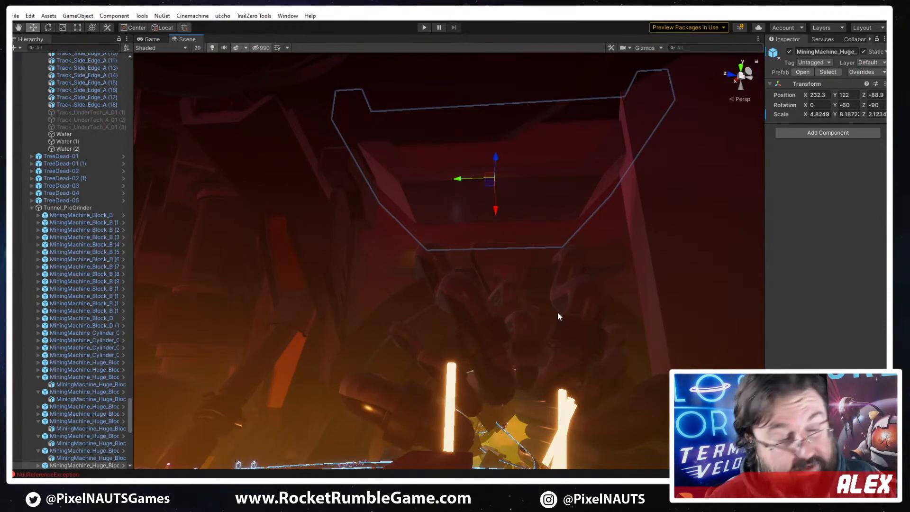
Duplicate the angled straight pipe beside the curved track together with its two end clamps, and offset the copy from the original
right_drag(583, 326, 597, 320)
click(624, 268)
right_drag(624, 267, 655, 333)
right_drag(498, 293, 513, 318)
mouse_move(477, 223)
right_down()
mouse_move(509, 394)
mouse_move(540, 273)
mouse_move(553, 279)
mouse_move(473, 214)
right_up()
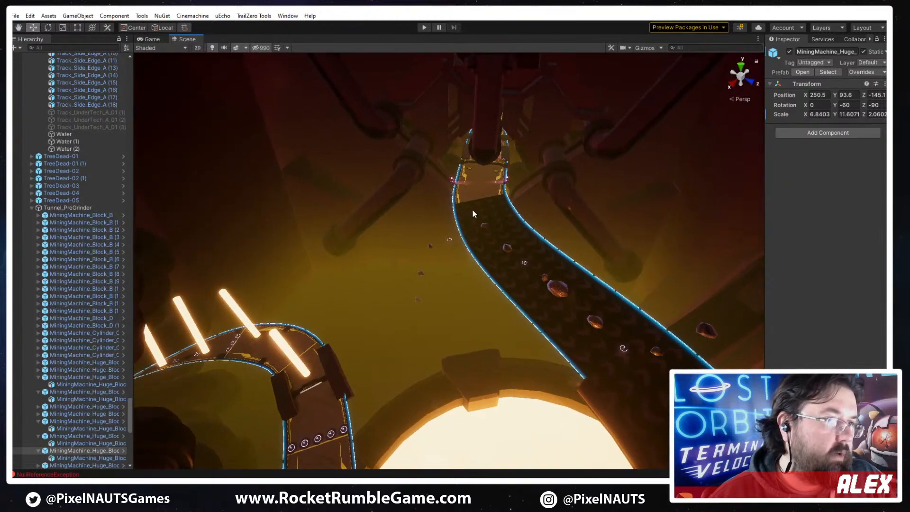
right_drag(467, 360, 405, 183)
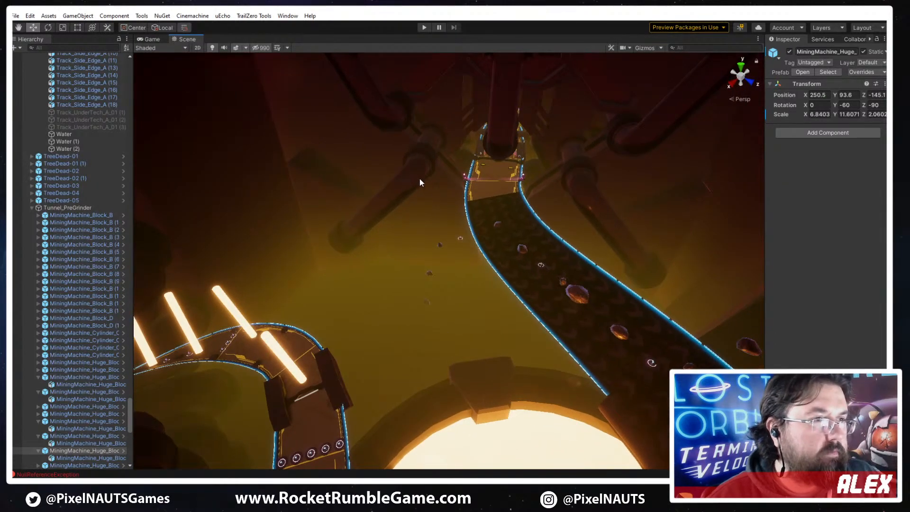
click(417, 176)
right_drag(416, 192, 391, 223)
click(391, 222)
click(391, 222)
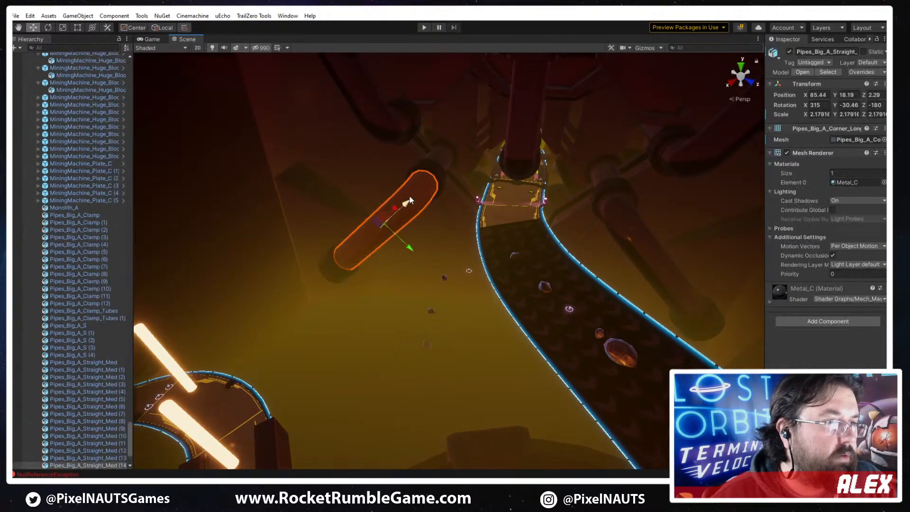
shift+click(430, 175)
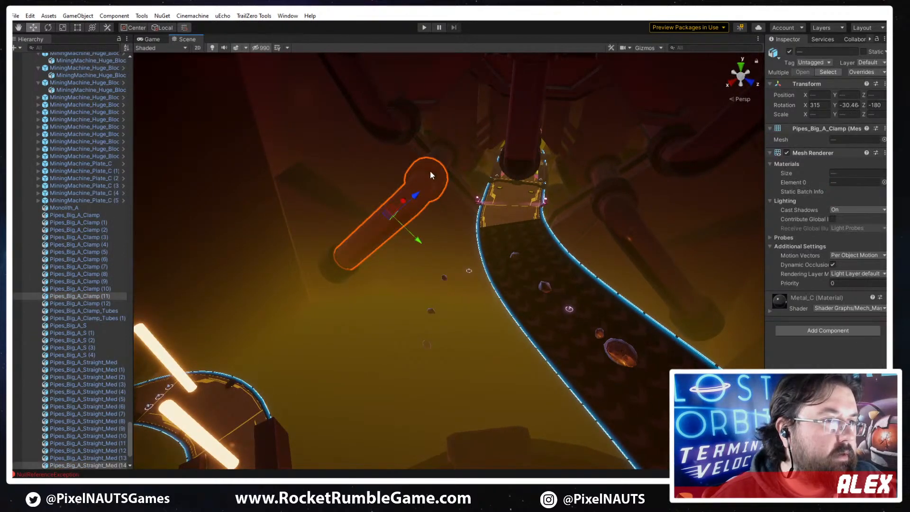
shift+click(338, 270)
key(ctrl+d)
drag(395, 211, 365, 259)
Rotate the copied pipe and clamps to a new angle and enlarge them into a much thicker pipe
key(e)
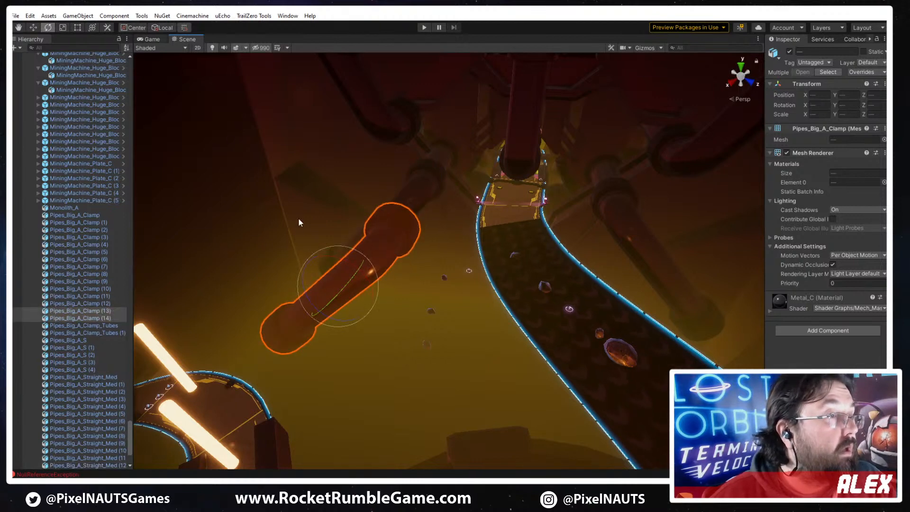
drag(306, 308, 266, 175)
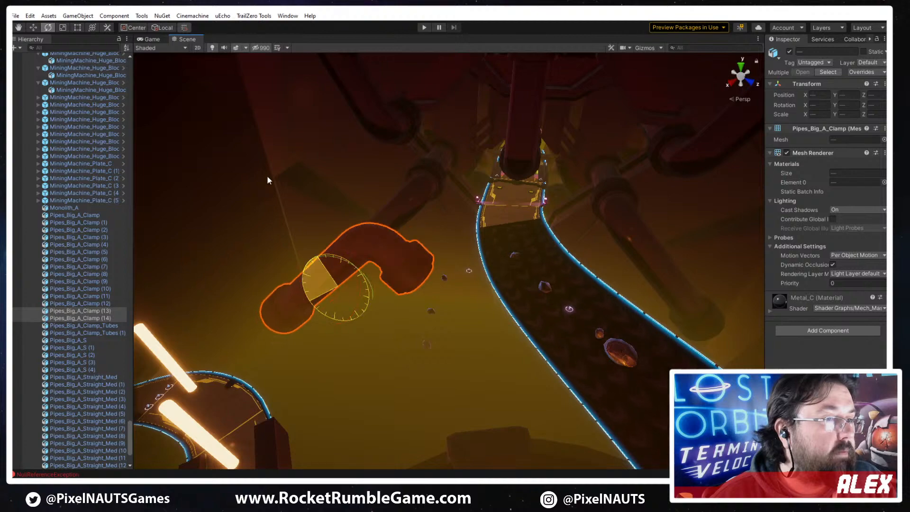
drag(368, 271, 391, 172)
key(r)
key(e)
drag(409, 262, 301, 290)
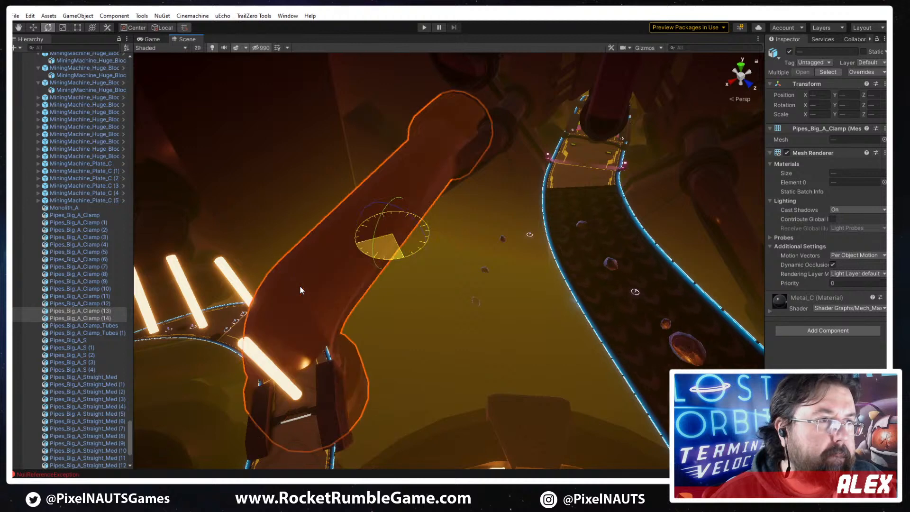
Move the enlarged pipe and clamps so they run beneath the curved track beside the glowing pit
key(w)
alt+drag(399, 245, 550, 250)
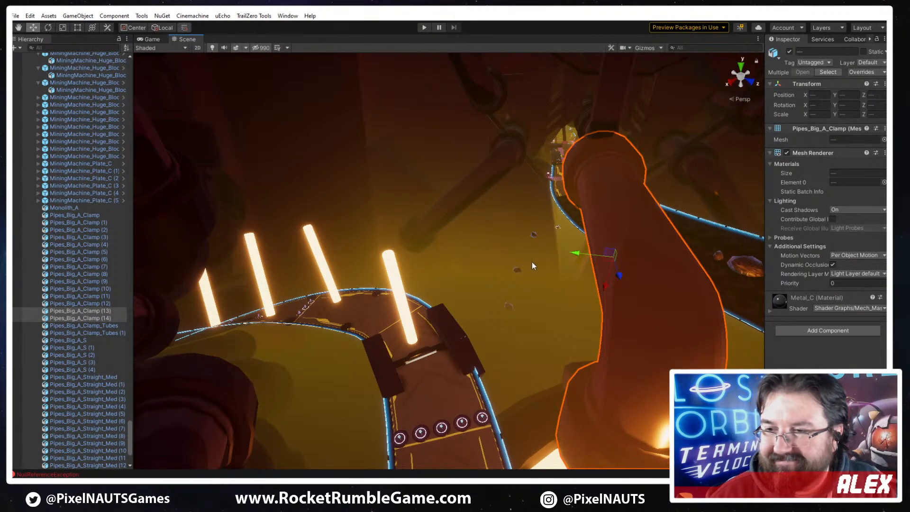
alt+drag(521, 250, 583, 248)
alt+drag(582, 308, 575, 351)
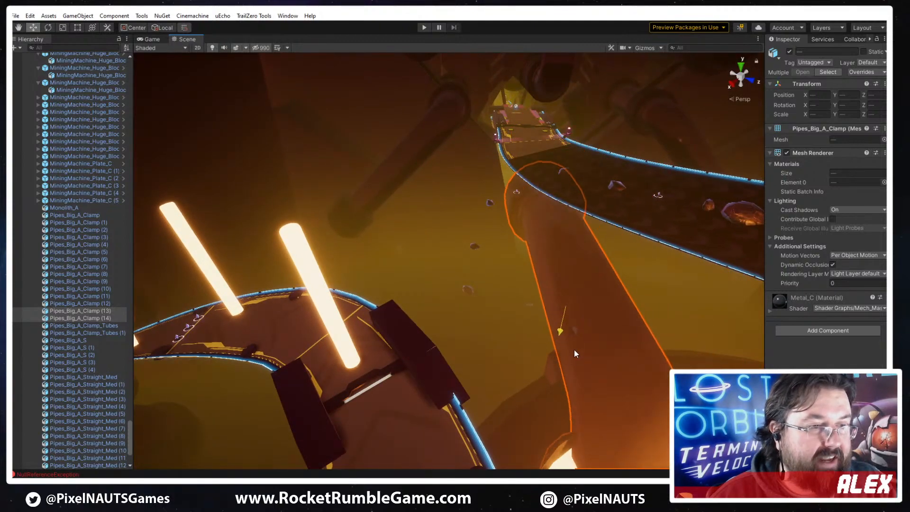
alt+drag(610, 306, 479, 271)
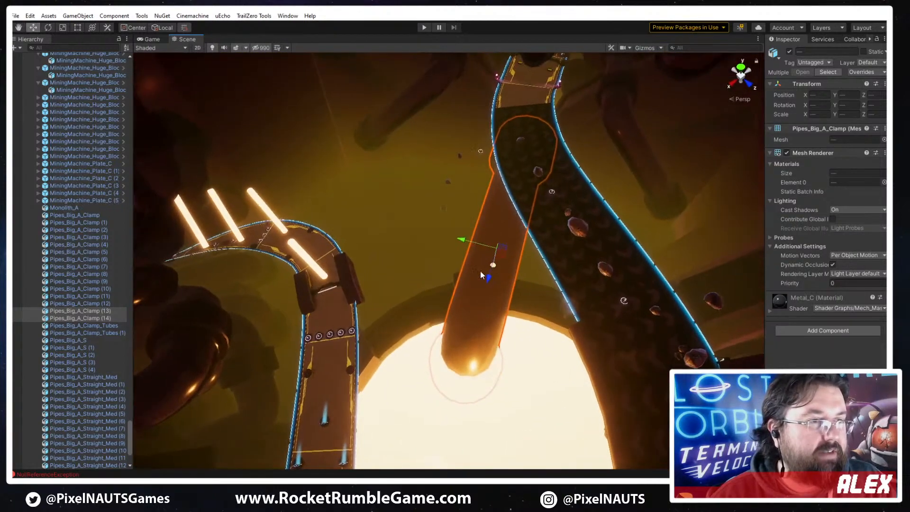
drag(528, 186, 497, 205)
alt+drag(540, 266, 567, 190)
drag(438, 274, 418, 271)
right_drag(294, 277, 482, 321)
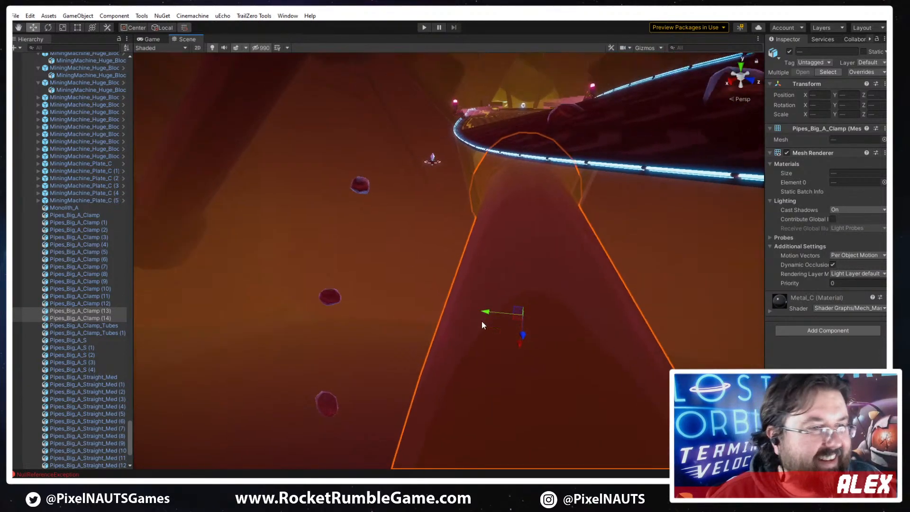
drag(483, 313, 485, 313)
right_drag(477, 343, 575, 329)
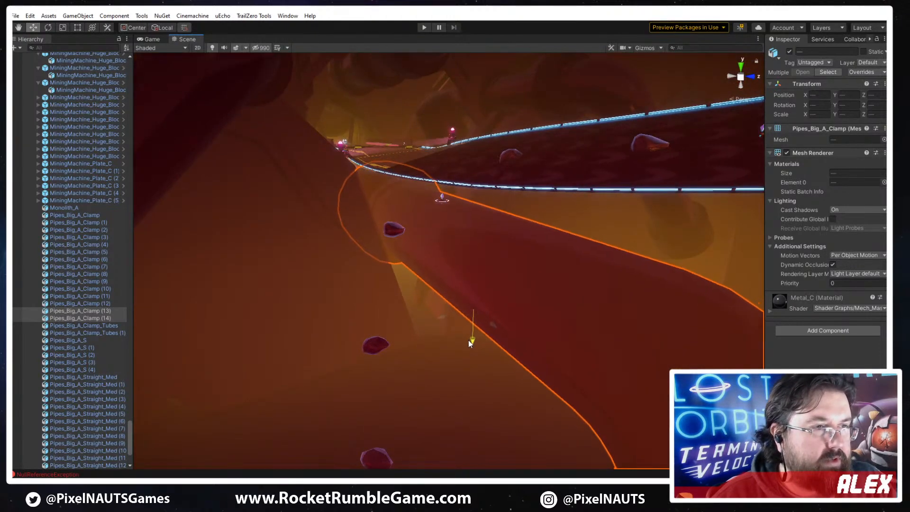
Examine the enlarged pipe's placement and the surrounding room from several viewpoints along the track
right_drag(469, 340, 881, 375)
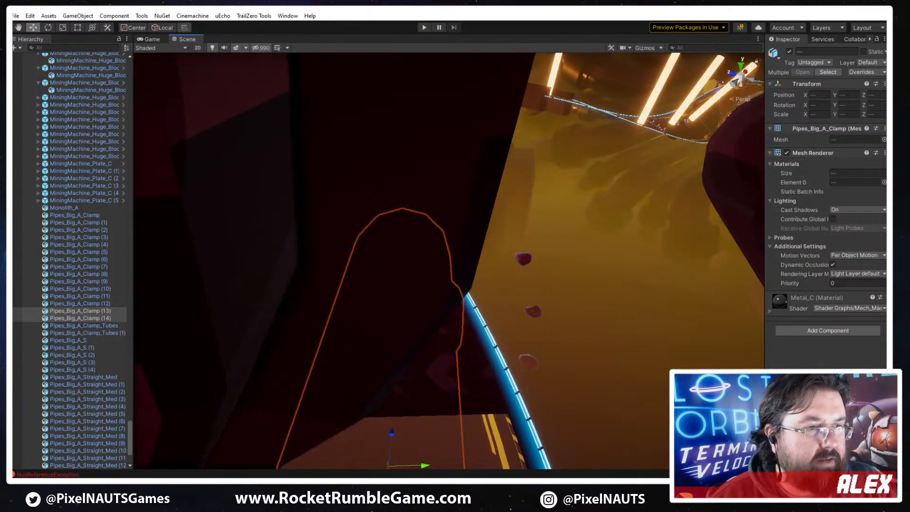
right_drag(636, 345, 622, 361)
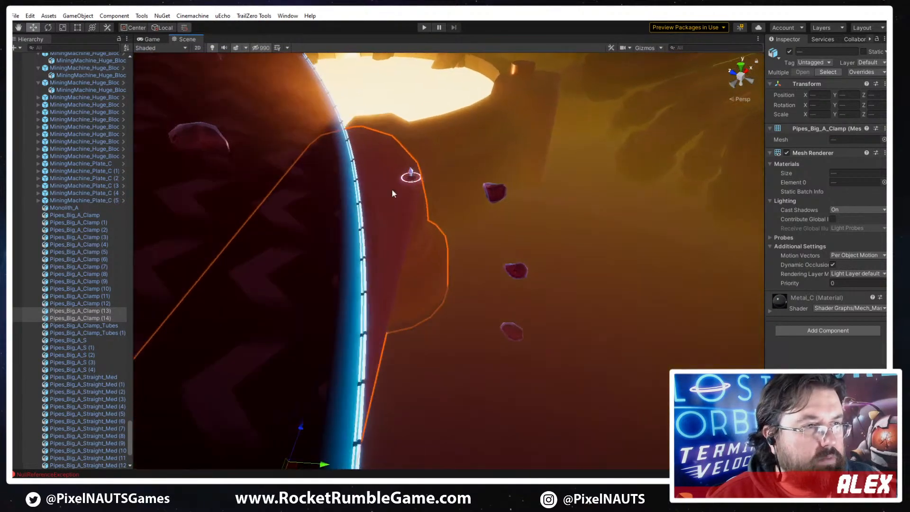
right_drag(550, 306, 437, 157)
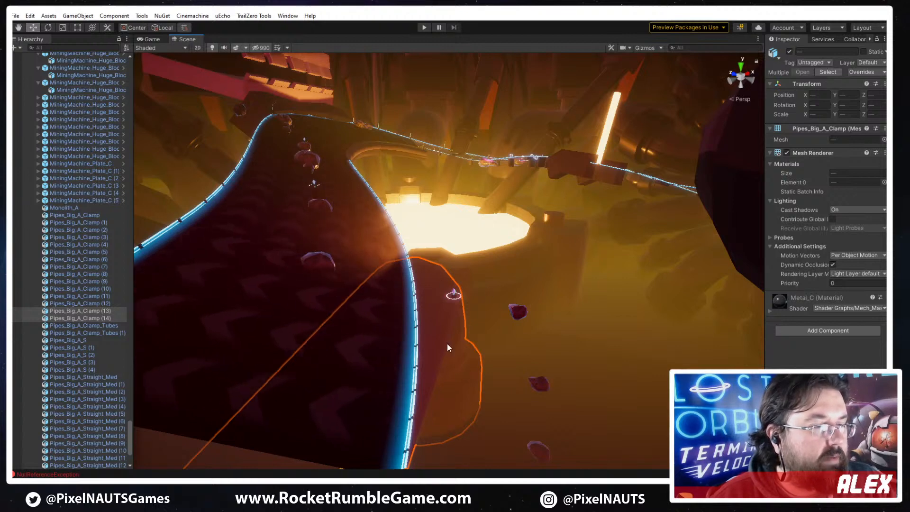
right_drag(448, 343, 441, 329)
right_drag(540, 398, 545, 426)
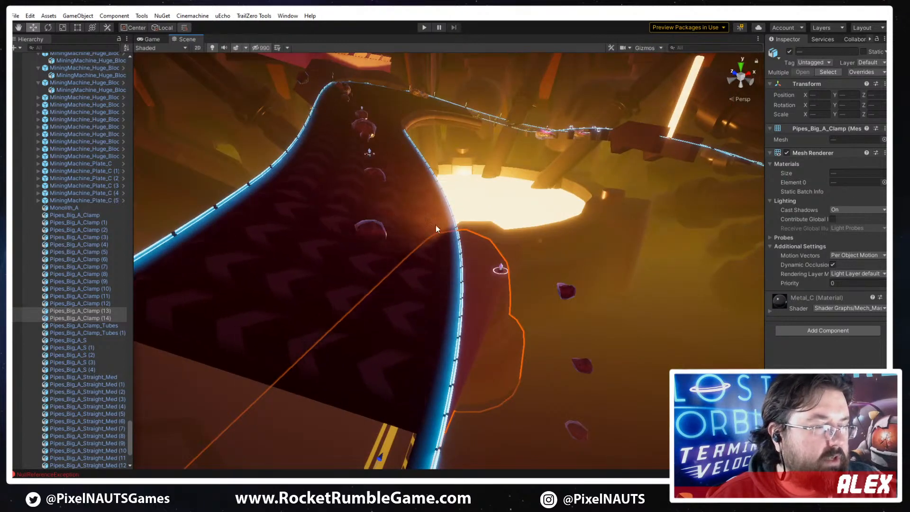
right_drag(573, 301, 604, 255)
key(s)
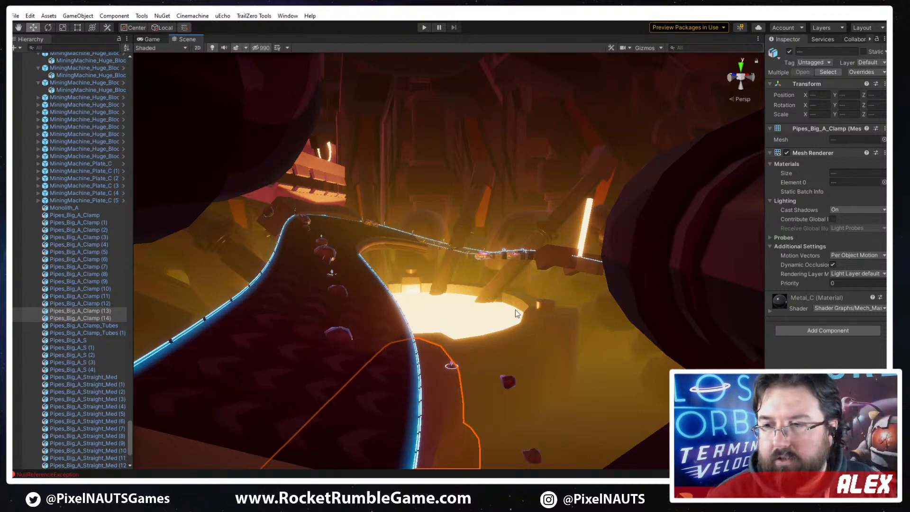
right_drag(482, 355, 528, 243)
right_drag(437, 323, 379, 323)
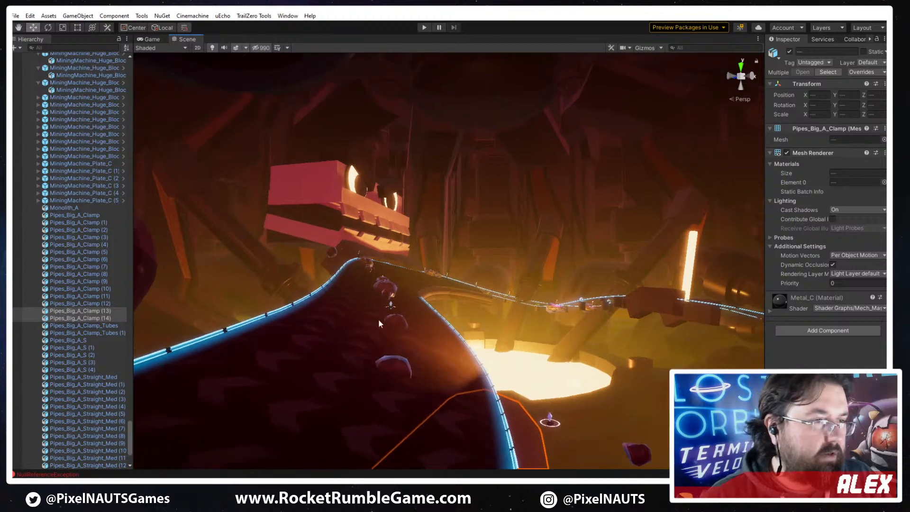
mouse_move(437, 354)
right_down()
mouse_move(258, 412)
mouse_move(431, 419)
mouse_move(436, 357)
right_up()
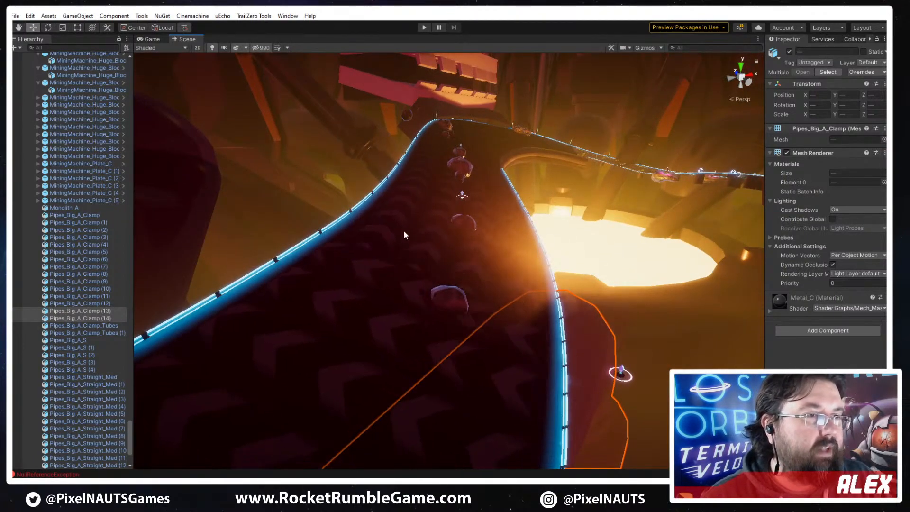
right_drag(473, 293, 568, 363)
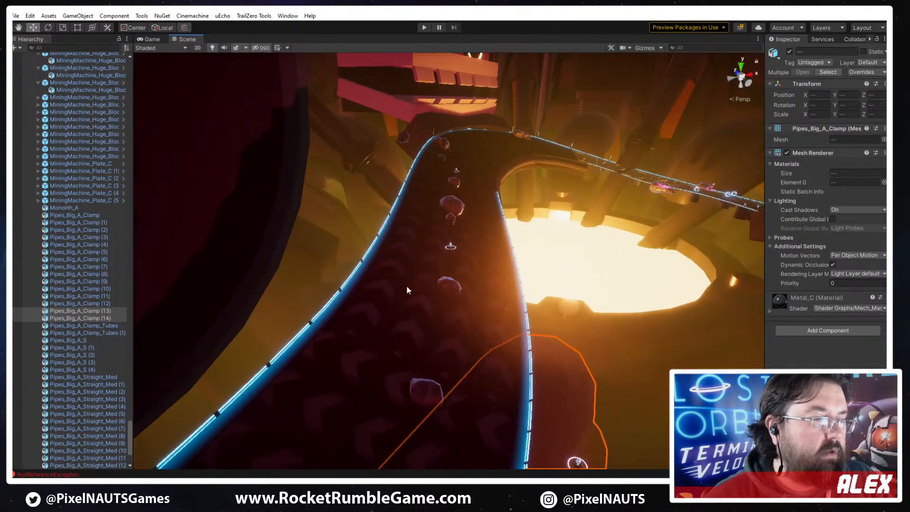
right_drag(407, 290, 505, 253)
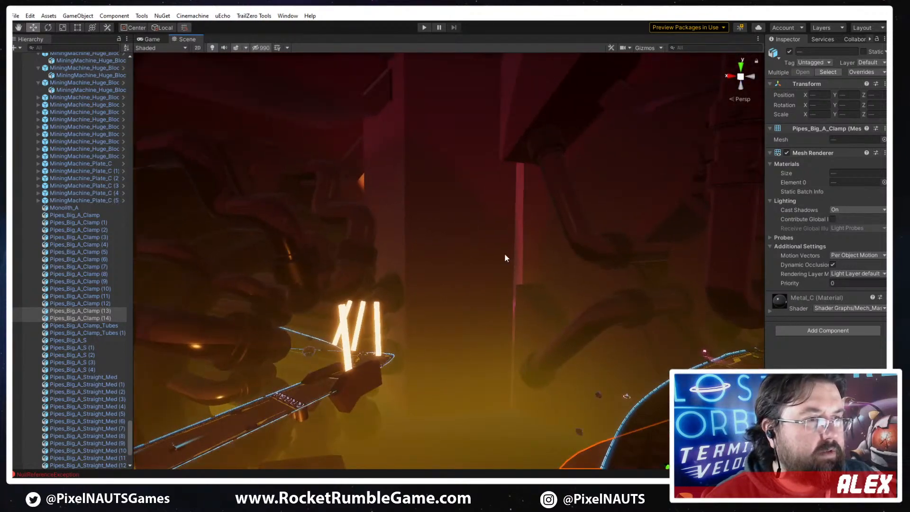
Rescale the tall huge block pillar to about 7.88, 7.88, 0.98 and move it to about X 400.5, Y -384.5, Z 857.5
click(477, 252)
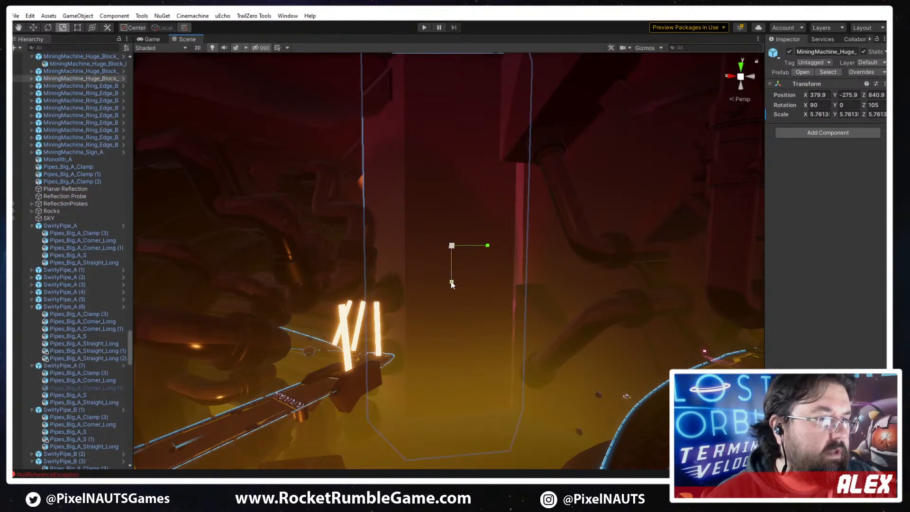
key(r)
drag(451, 281, 453, 232)
drag(450, 279, 454, 437)
right_drag(493, 313, 350, 265)
mouse_move(350, 266)
mouse_down()
mouse_move(358, 275)
mouse_move(340, 258)
mouse_up()
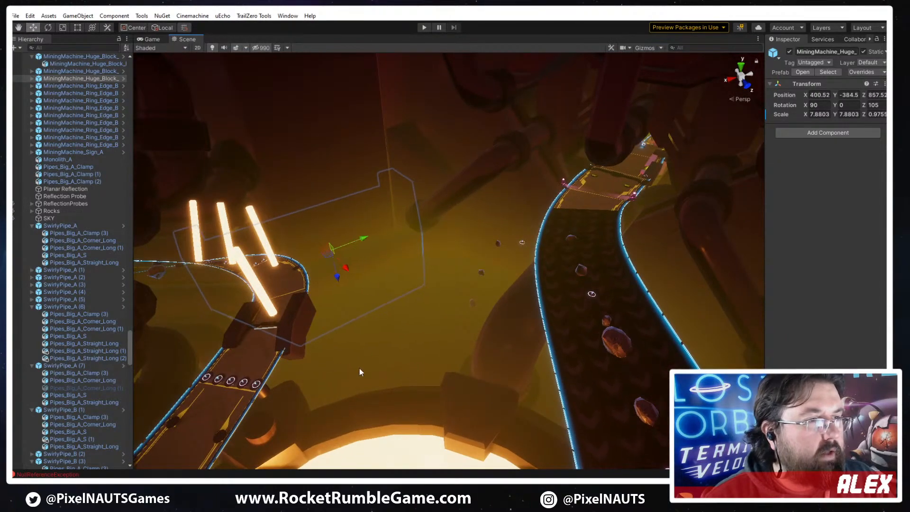
Scale and reposition the wall block on the other side of the curved track
right_drag(359, 368, 544, 249)
right_drag(458, 321, 550, 267)
click(546, 250)
key(r)
drag(547, 248, 526, 412)
key(w)
right_drag(487, 284, 635, 299)
key(r)
drag(663, 266, 544, 283)
right_drag(544, 283, 629, 312)
drag(618, 307, 520, 348)
Stretch Pipes_Big_A_Clamp (10) to an X scale of about 6.72 and place it at the pipe's end, about X 26, Y -37.6, Z 127.3
right_drag(520, 346, 504, 331)
click(560, 323)
click(547, 322)
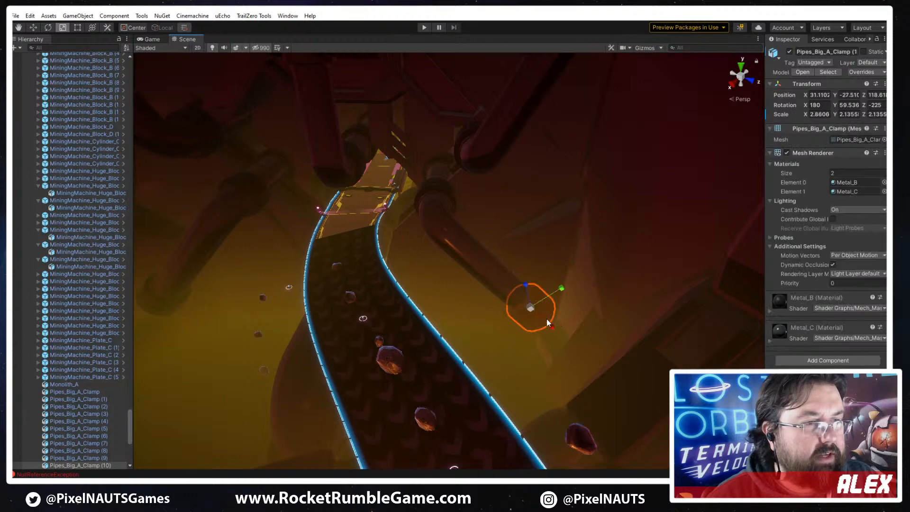
mouse_move(553, 327)
mouse_down()
mouse_move(592, 346)
mouse_move(569, 335)
mouse_up()
key(w)
Stretch Pipes_Big_A_Clamp (12) to an X scale of about 6.97 and move it to about X 126.5, Y -42.2, Z -43.7
right_drag(350, 307, 271, 297)
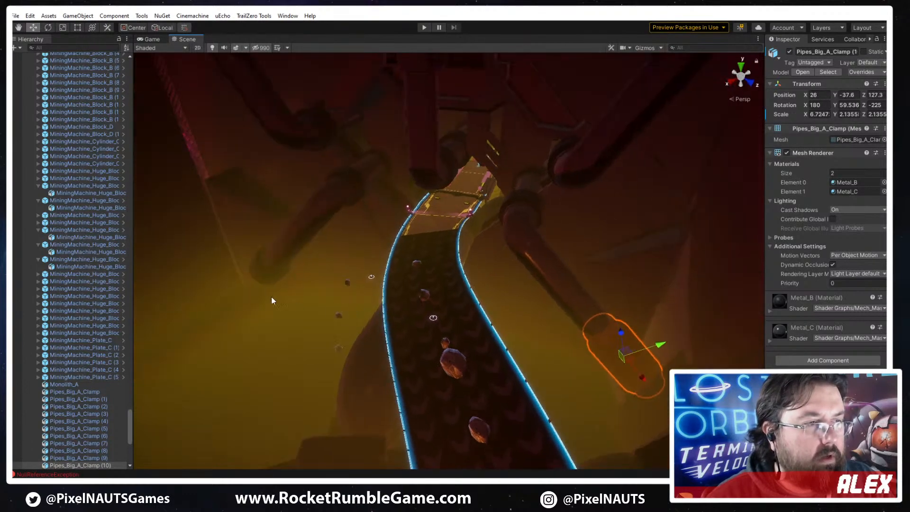
click(274, 276)
key(r)
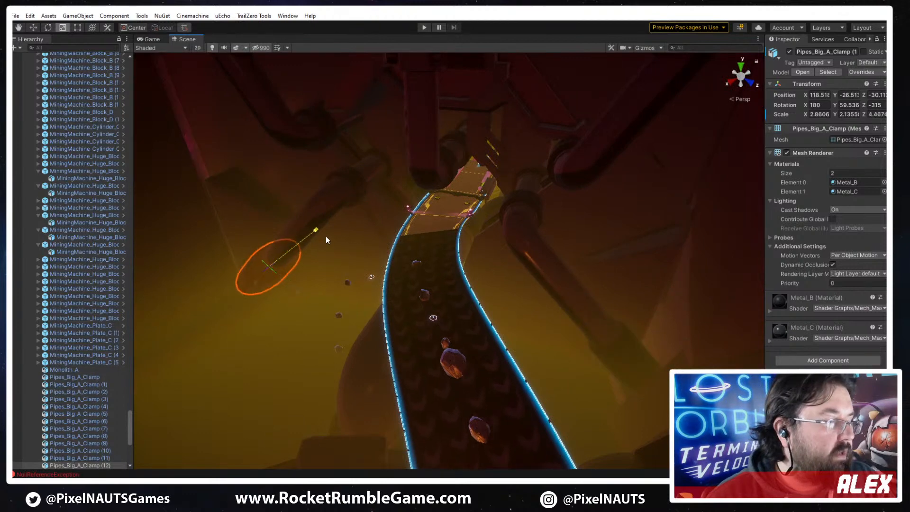
drag(326, 236, 328, 234)
right_drag(349, 248, 376, 293)
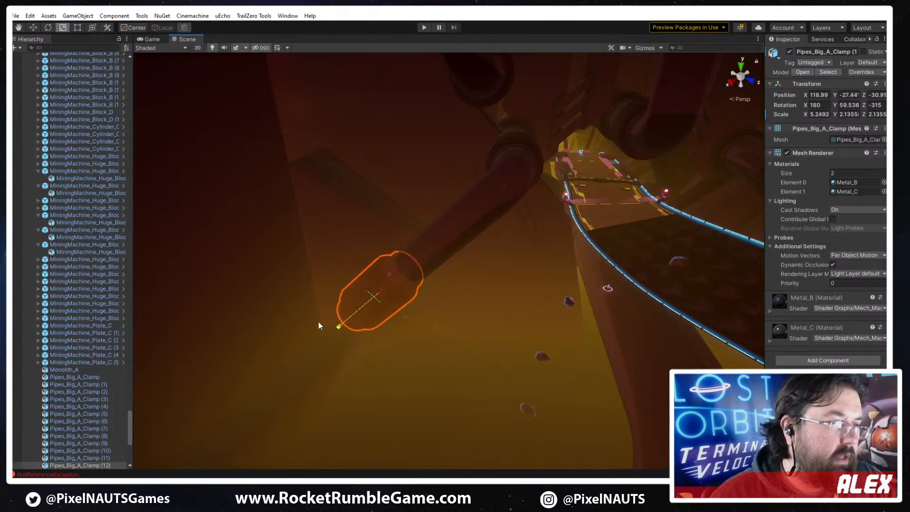
drag(359, 314, 312, 340)
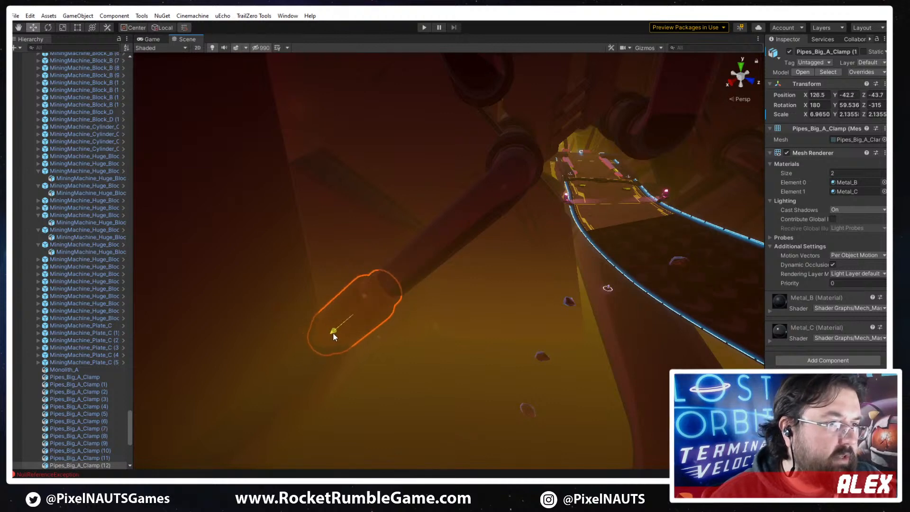
click(512, 339)
right_drag(512, 340, 462, 365)
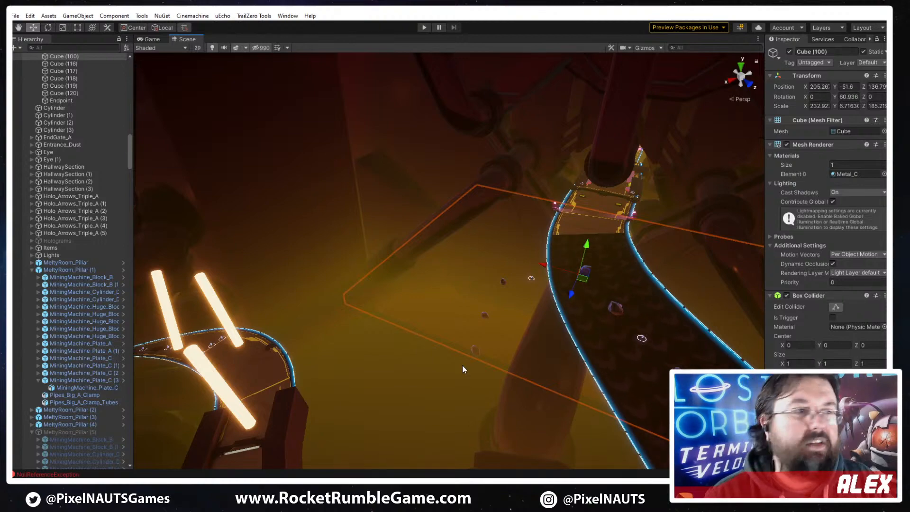
Compare the mining machine prefabs and place a MiningMachine_Clamp_A beneath the curved track, beside the large supporting pipe
right_drag(499, 260, 612, 267)
click(483, 280)
click(471, 306)
right_drag(470, 305, 479, 322)
click(829, 72)
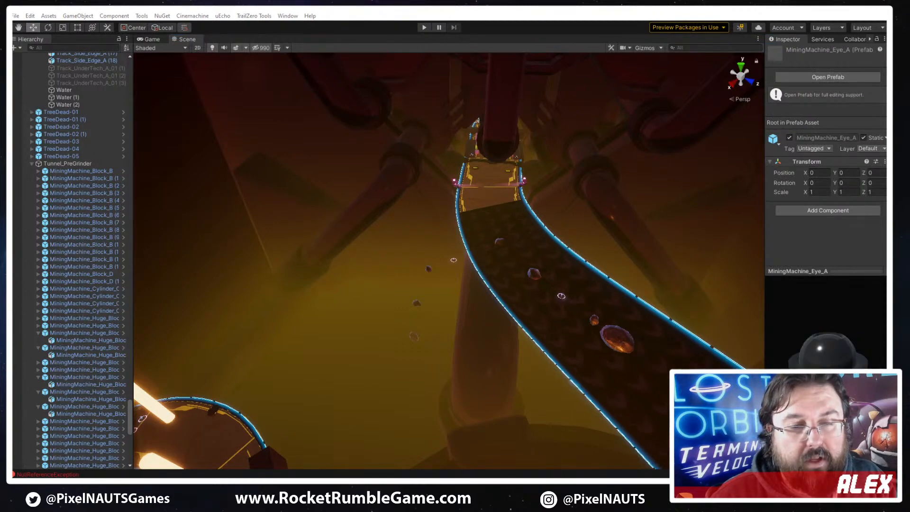
key(Up)
key(Up)
key(Up)
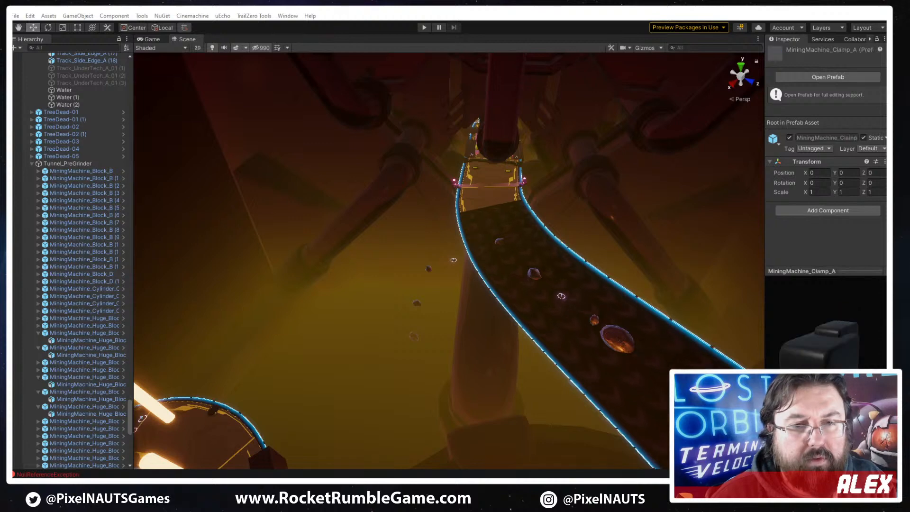
key(Down)
key(Down)
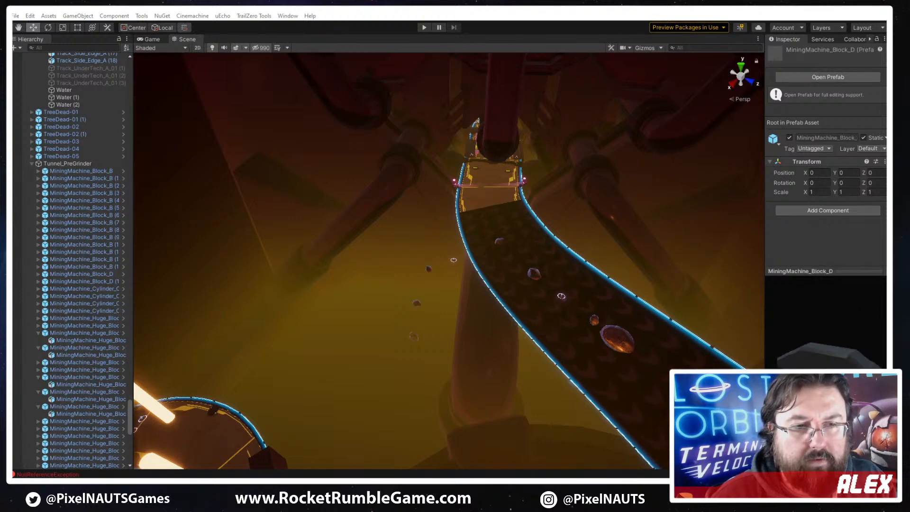
drag(455, 474, 469, 277)
Rotate the new clamp to 60 degrees on Y and move it against the large pipe under the track
key(e)
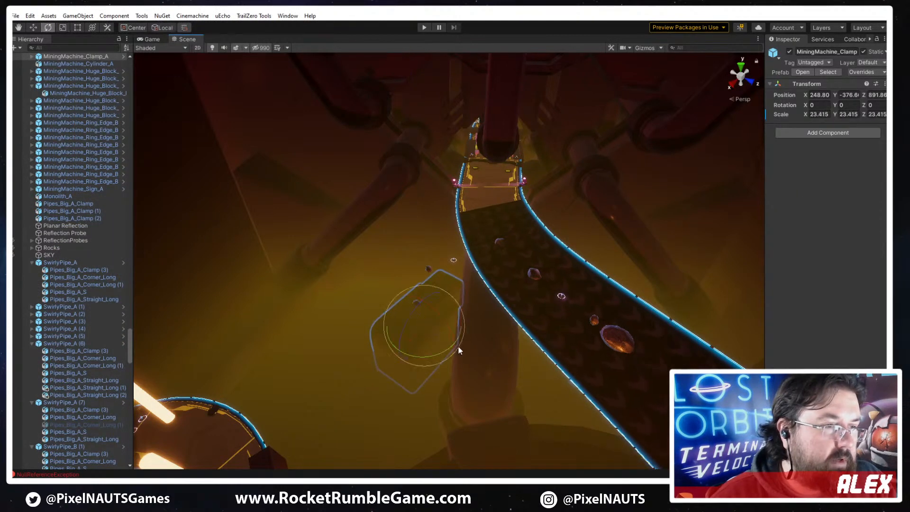
drag(436, 358, 357, 369)
alt+drag(357, 370, 448, 316)
key(w)
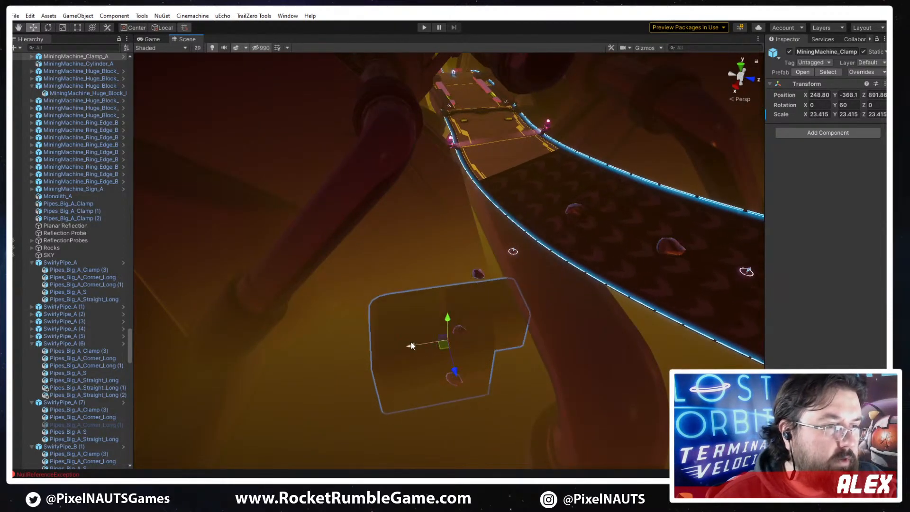
drag(414, 350, 448, 346)
drag(486, 315, 482, 306)
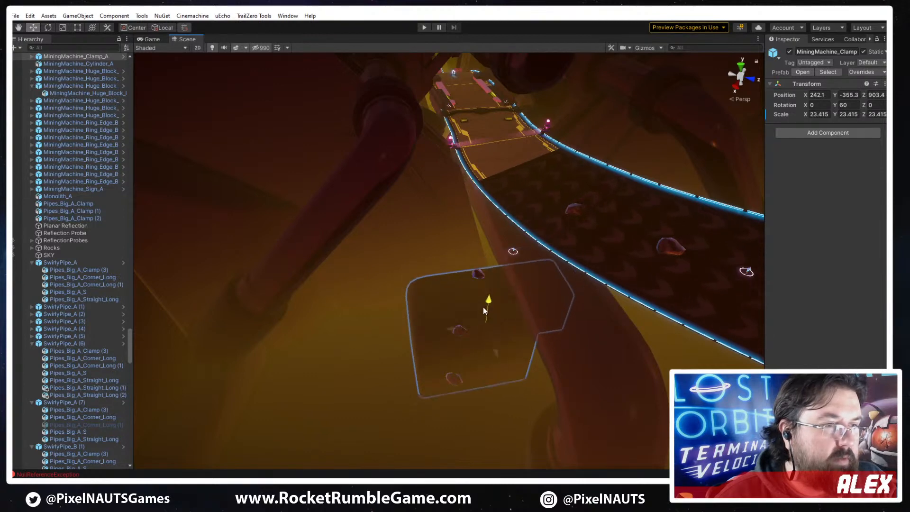
mouse_move(502, 358)
mouse_down()
mouse_move(453, 290)
mouse_move(483, 345)
mouse_move(504, 350)
mouse_move(493, 347)
mouse_up()
Duplicate the clamp farther along the pipe, then enlarge the original to a scale of about 29.2 and readjust its position
key(ctrl+d)
drag(438, 291, 473, 350)
click(403, 291)
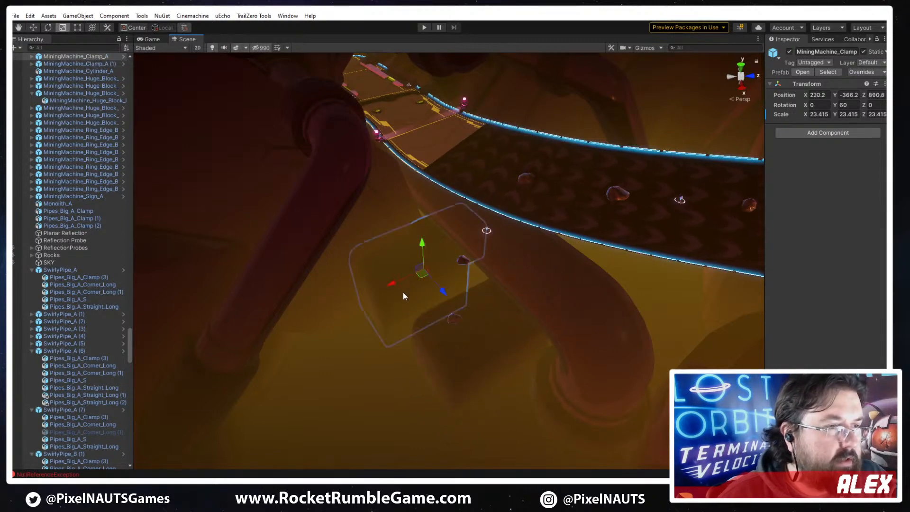
key(r)
drag(424, 269, 374, 293)
key(w)
drag(406, 251, 404, 255)
Duplicate the enlarged clamp to the pipe's opposite side at about X 197.2, Y -368.6, Z 930.7, rotated to 240 degrees on Y
right_drag(498, 286, 350, 289)
key(ctrl+d)
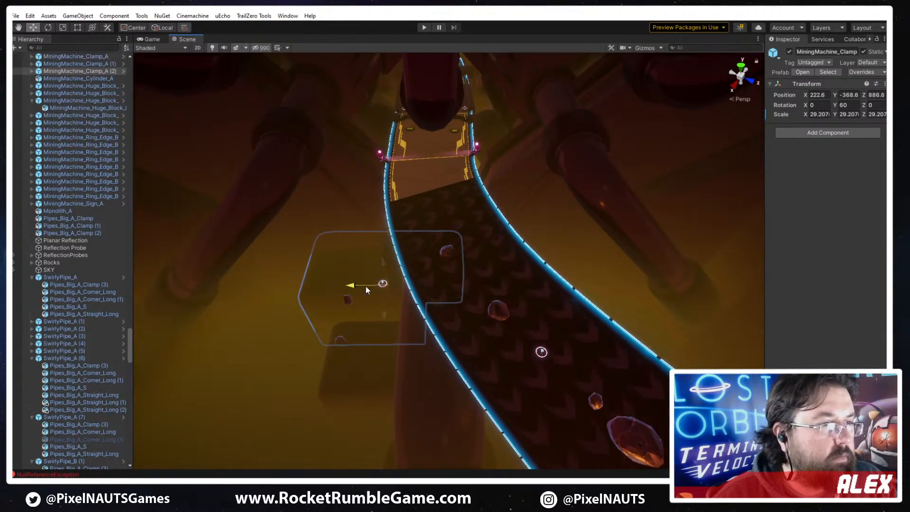
drag(366, 285, 467, 298)
key(e)
right_drag(467, 302, 443, 310)
ctrl+drag(444, 310, 207, 337)
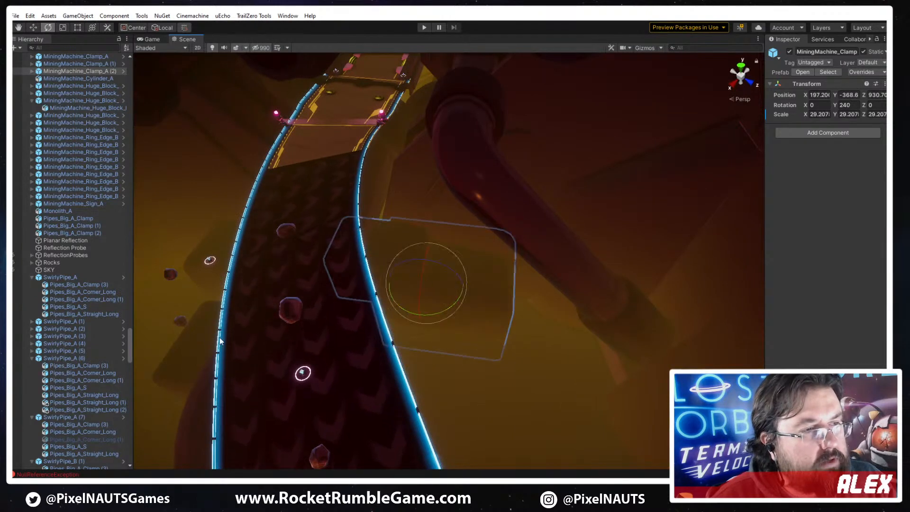
right_drag(207, 337, 426, 383)
Duplicate the smaller clamp, MiningMachine_Clamp_A (1), and move the copy across to the opposite side of the pipe
key(w)
click(439, 301)
click(454, 299)
click(429, 382)
key(ctrl+d)
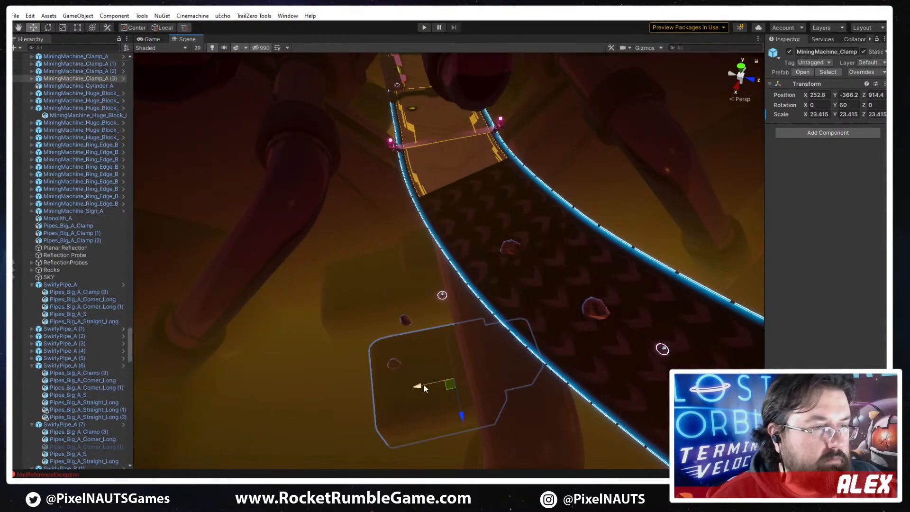
drag(423, 383, 480, 379)
right_drag(480, 379, 318, 292)
Rotate MiningMachine_Clamp_A (3) to 240 degrees on Y and position it at about X 237.1, Y -366.2, Z 939.2
key(e)
drag(318, 292, 78, 338)
key(w)
drag(327, 263, 350, 285)
key(e)
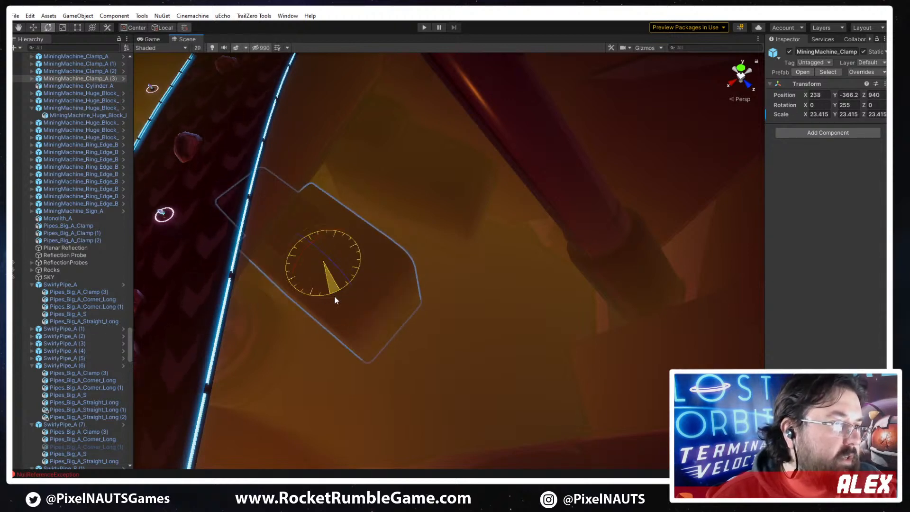
key(w)
drag(341, 234, 346, 231)
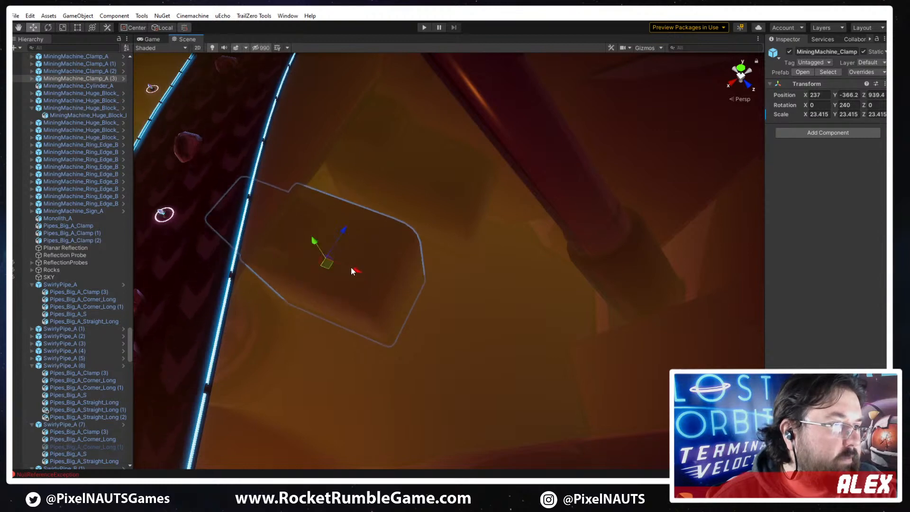
drag(355, 269, 360, 270)
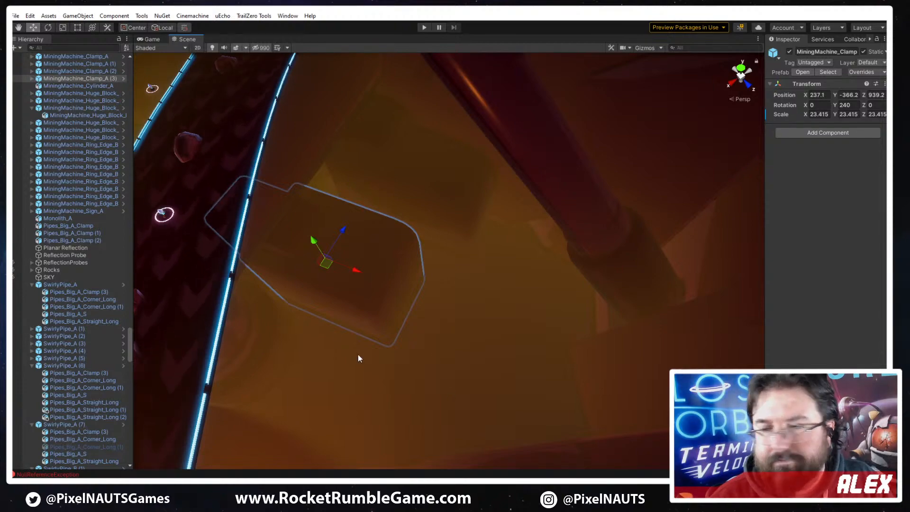
Inspect the tunnel room and the rocky, pipe-filled landscape outside the processing plant
alt+drag(357, 355, 436, 274)
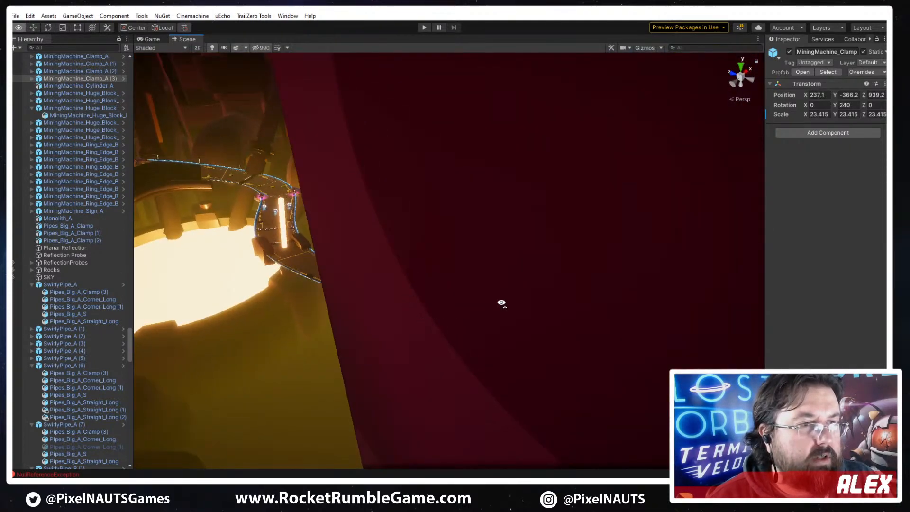
alt+drag(526, 273, 581, 249)
click(547, 223)
alt+drag(496, 228, 649, 265)
scroll(391, 239, down, 10)
right_drag(390, 238, 479, 198)
key(w)
middle_drag(479, 198, 530, 175)
right_drag(530, 175, 543, 202)
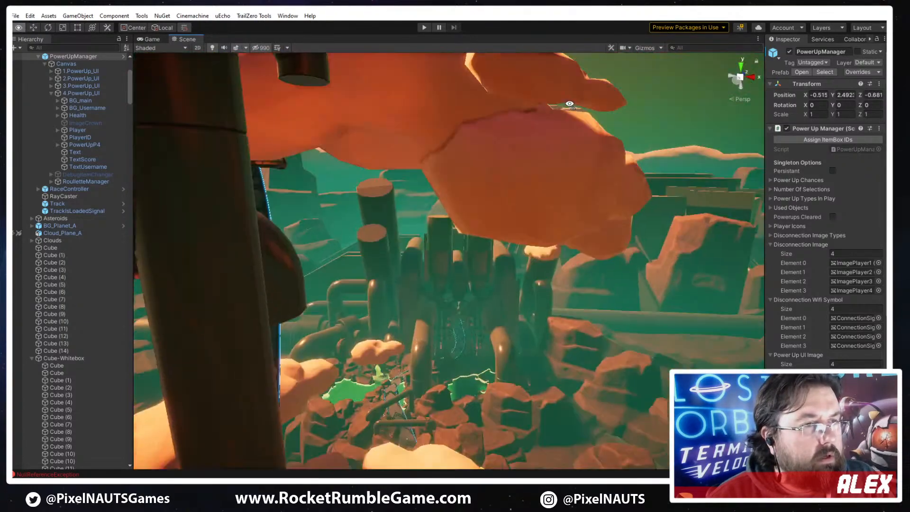
key(w)
scroll(53, 183, up, 6)
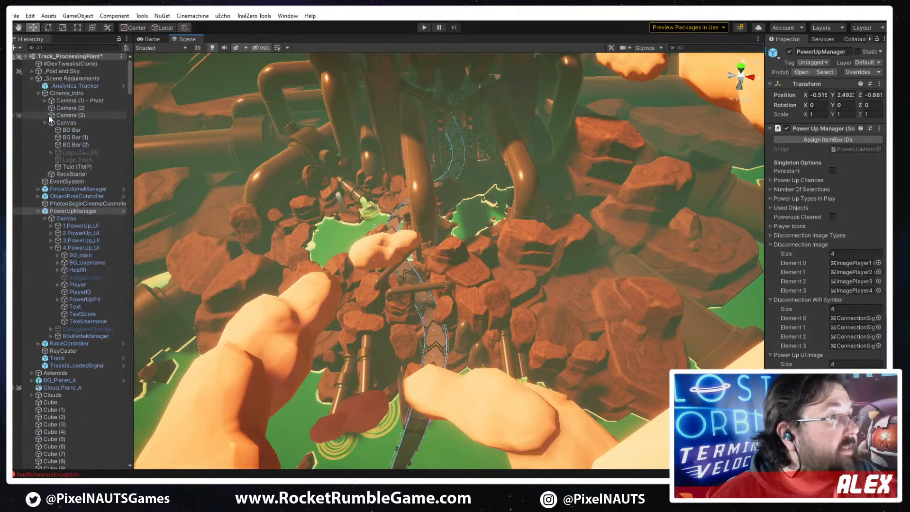
Look through the Clouds group and collapse _Scene Requirements, Cube-Whitebox and MeltyRoom_Pillar (1), (5) and (6) in the hierarchy
click(31, 80)
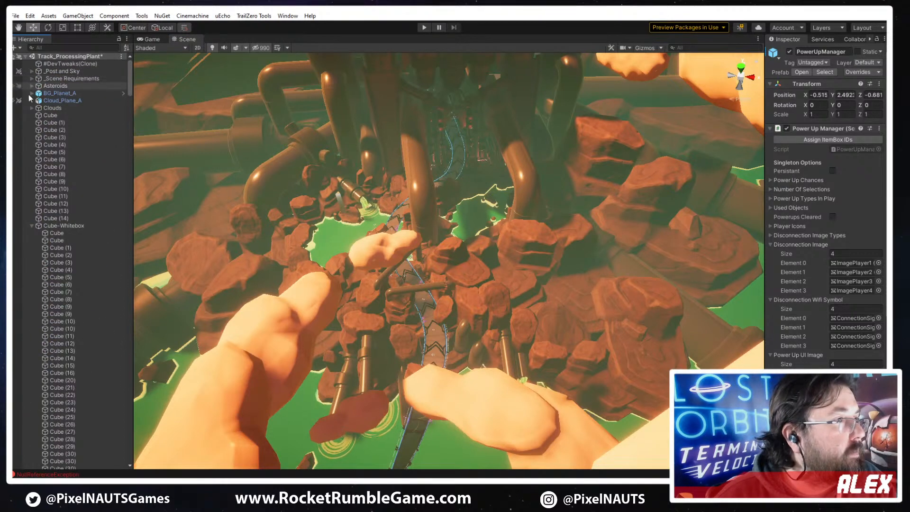
click(32, 226)
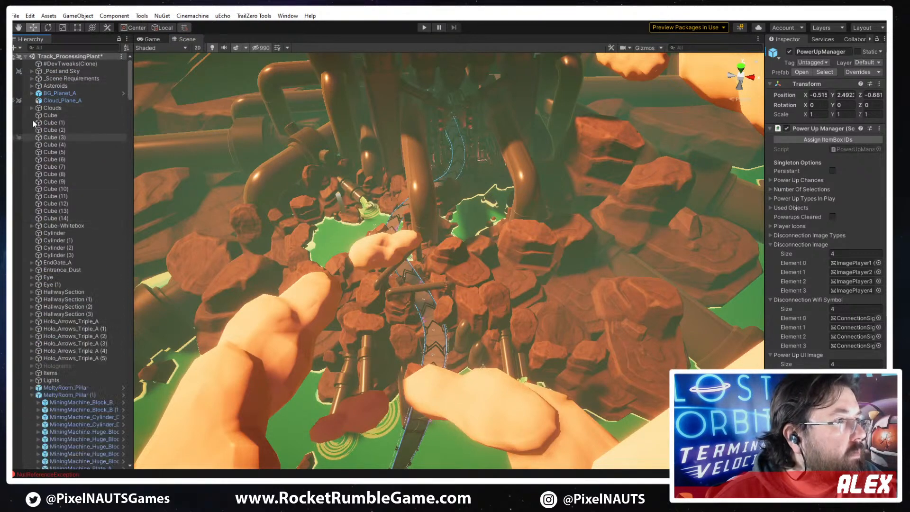
click(32, 108)
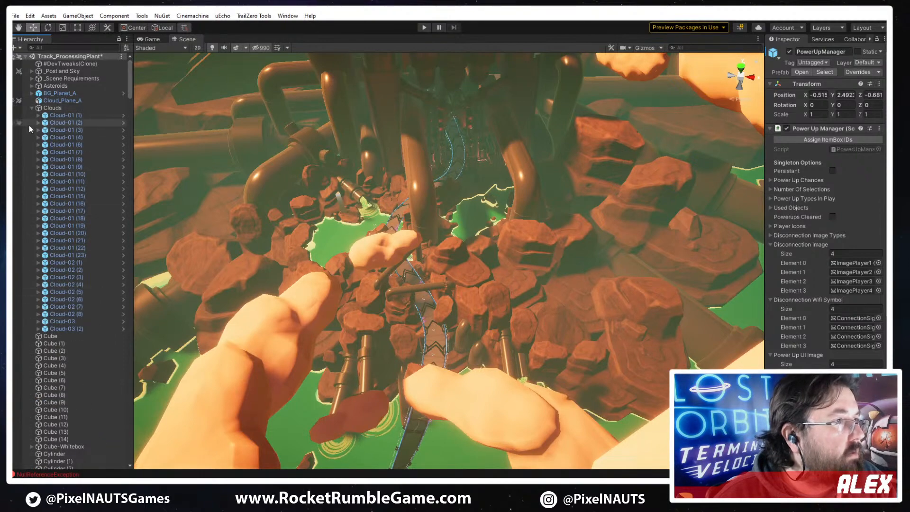
click(32, 108)
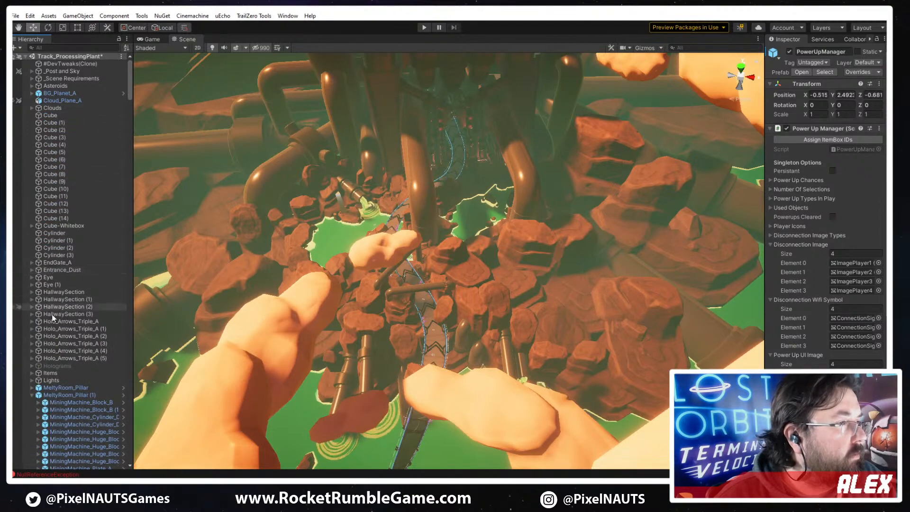
scroll(47, 363, down, 5)
click(32, 257)
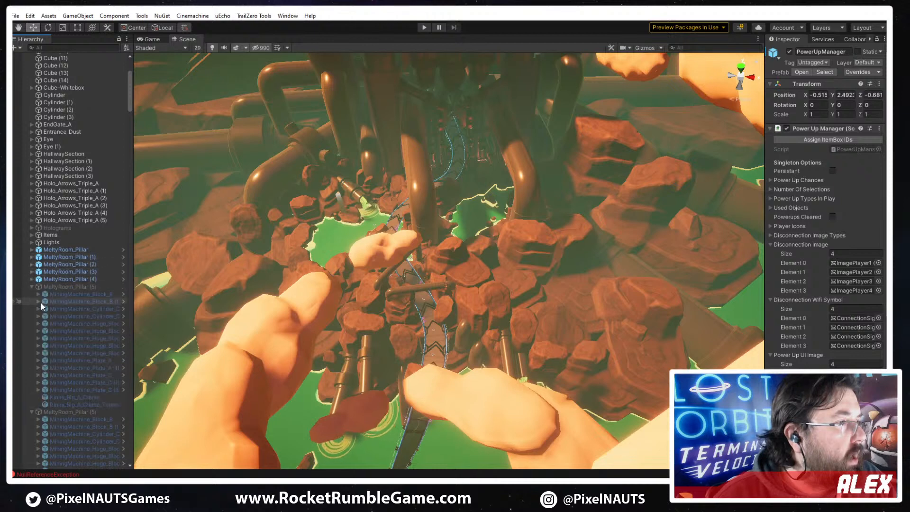
click(30, 286)
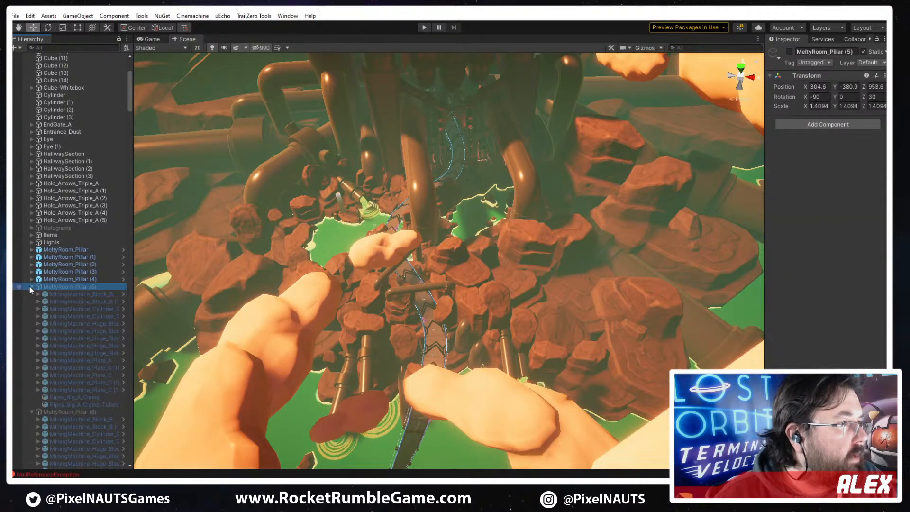
click(31, 287)
click(31, 294)
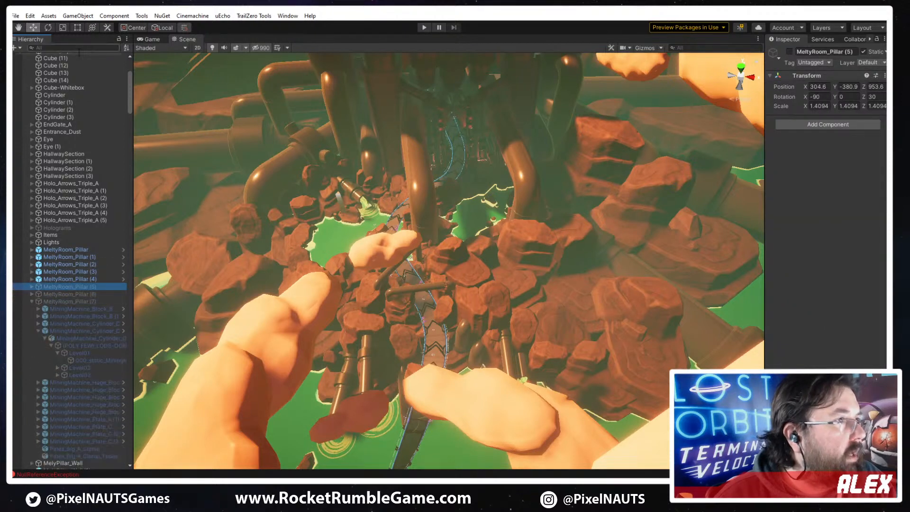
Search the hierarchy for "fog", clear the search, and collapse MeltyRoom_Pillar (7), MelyPillar_Wall (5) and Mining Tech
text(fog)
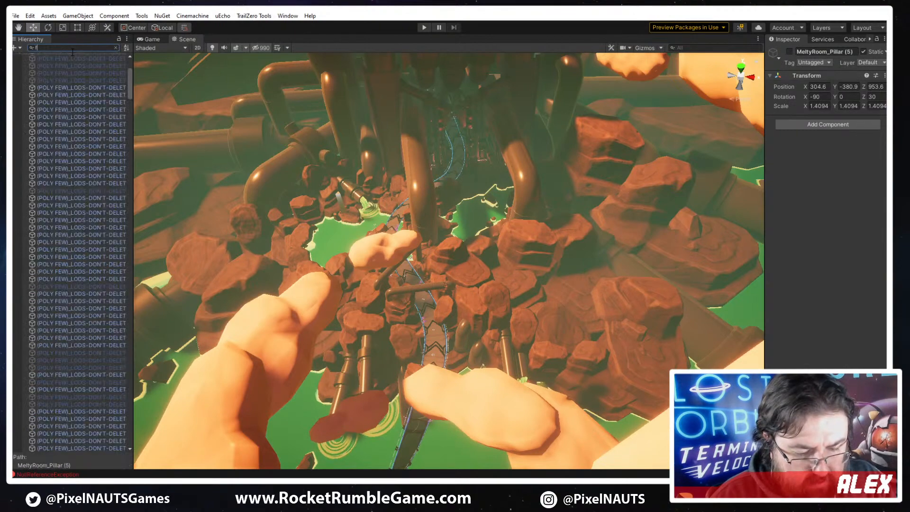
click(116, 48)
scroll(72, 254, down, 5)
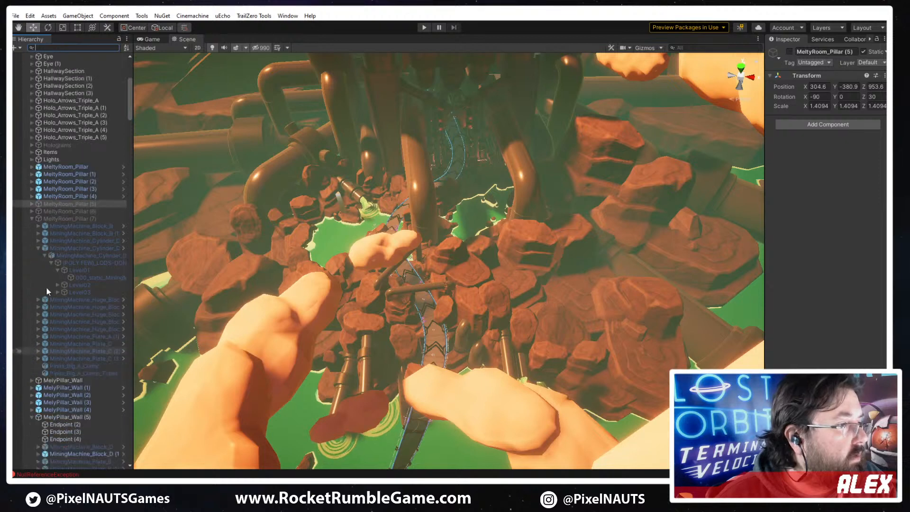
click(32, 218)
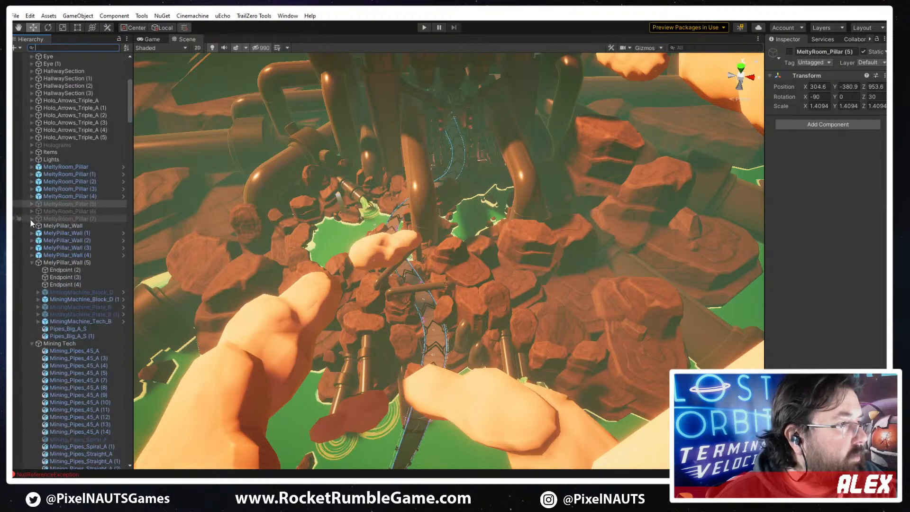
click(32, 263)
click(32, 270)
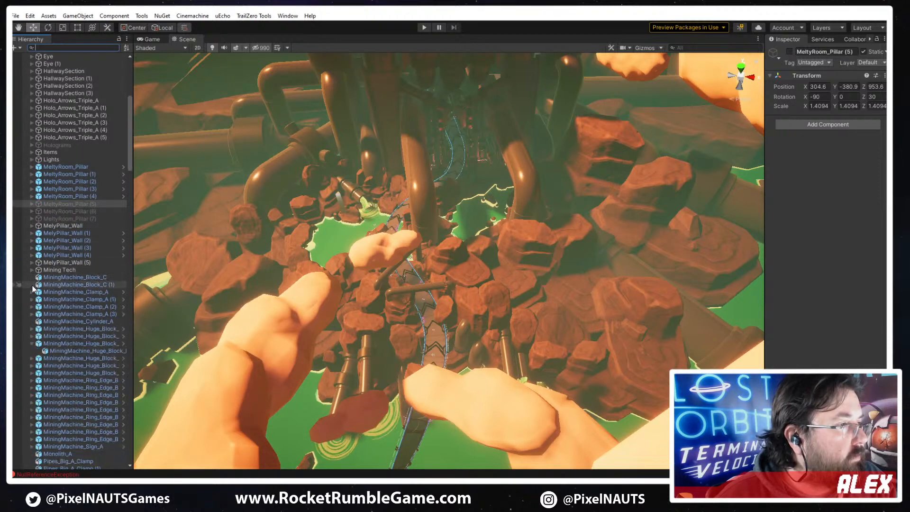
Collapse SwirlyPipe_A, SwirlyPipe_A (6) and SwirlyPipe_A (7) while looking through the rest of the hierarchy
scroll(53, 398, down, 10)
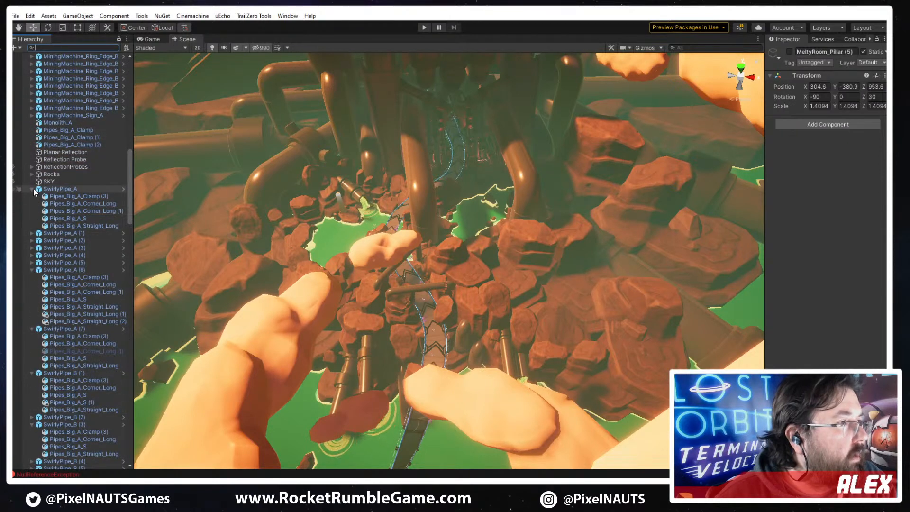
click(31, 189)
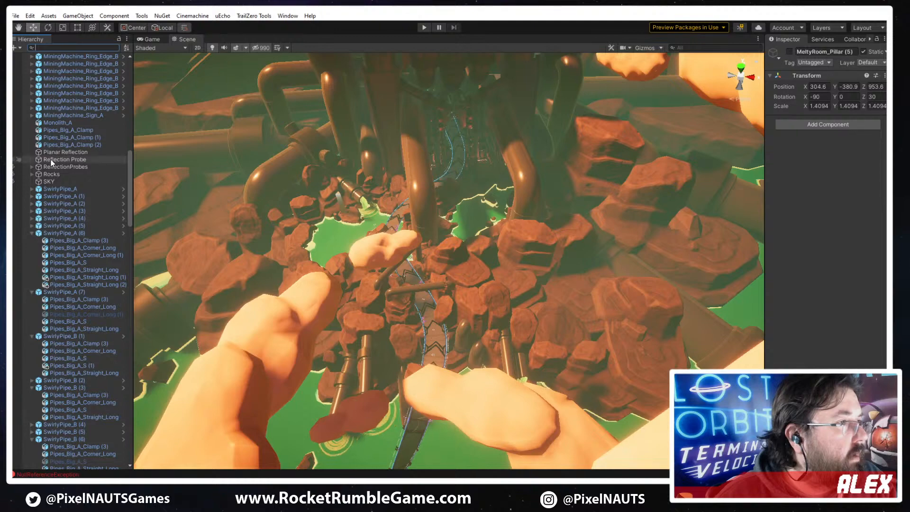
click(31, 233)
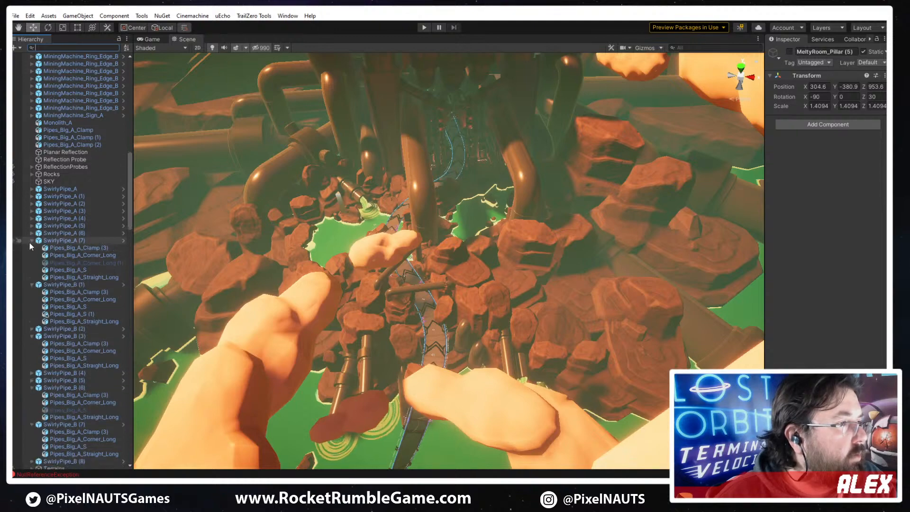
click(31, 242)
scroll(51, 379, down, 16)
Select the short straight pipe piece above the rocks, widen the hierarchy and look through its object list
right_drag(339, 263, 431, 235)
click(432, 236)
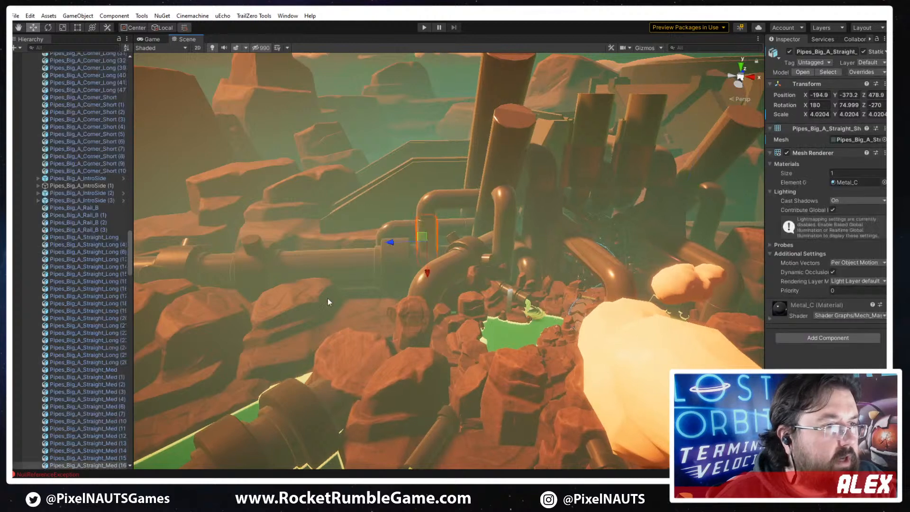
drag(134, 348, 150, 428)
drag(144, 476, 144, 476)
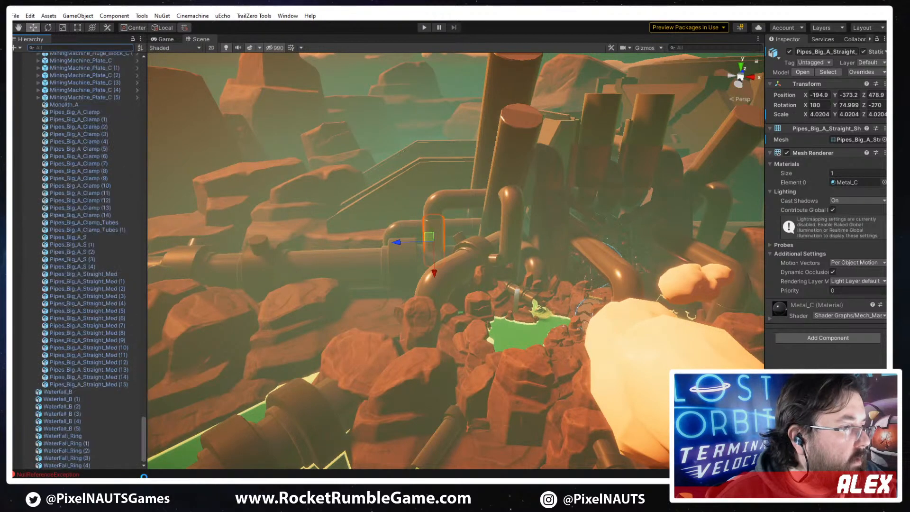
drag(141, 385, 141, 225)
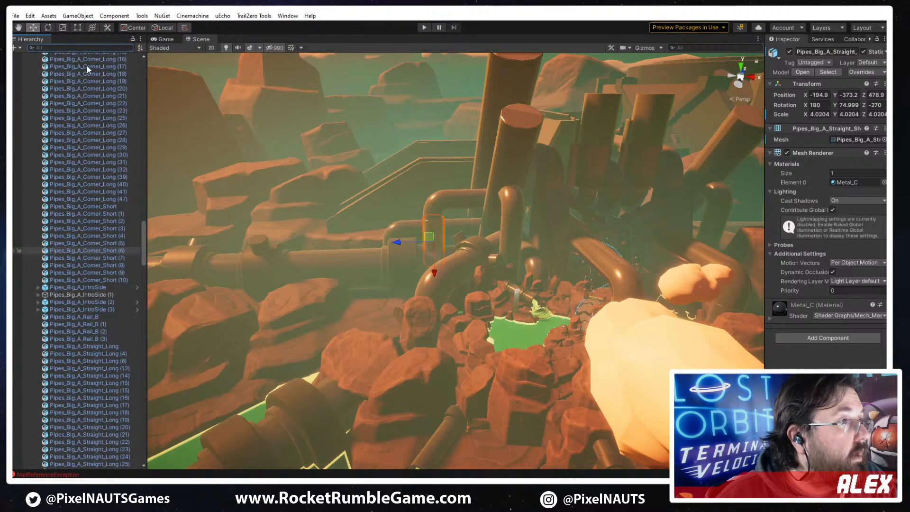
Search the hierarchy for "tox" and clear the search field for another name
click(72, 49)
text(t)
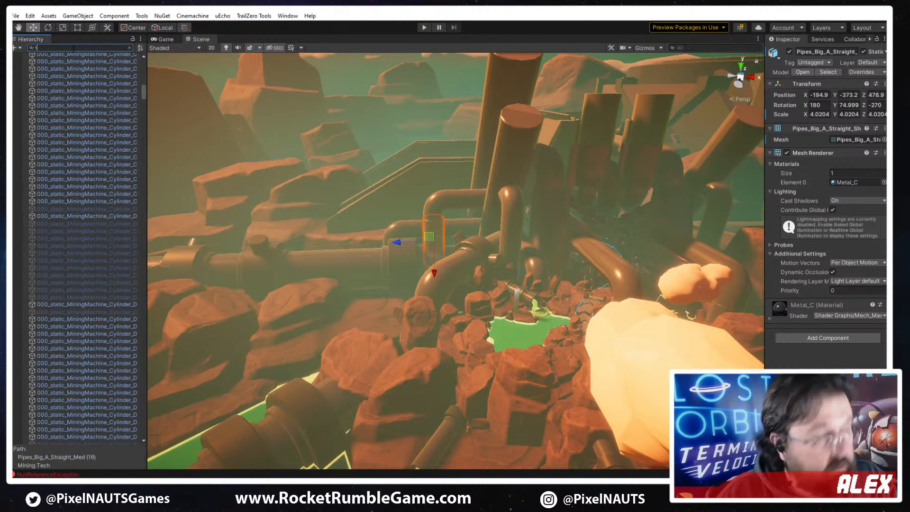
text(ox)
key(BackSpace)
key(BackSpace)
key(BackSpace)
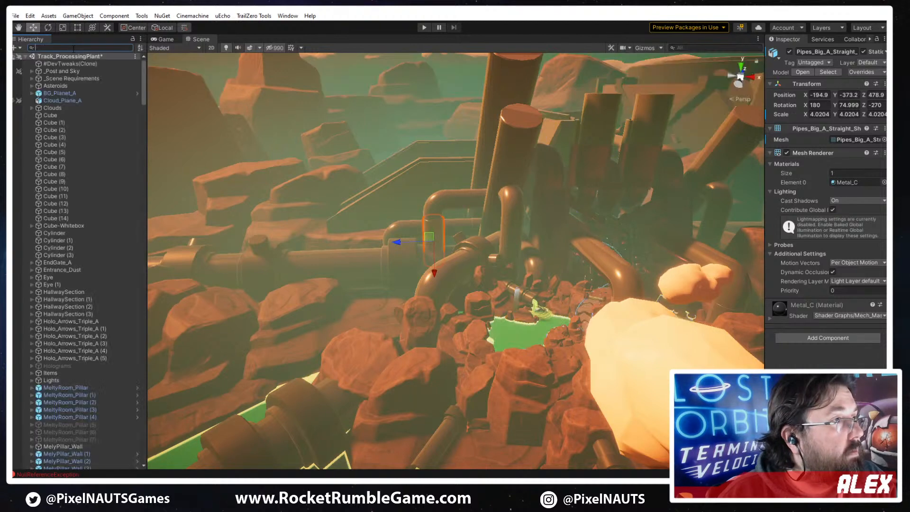
text(m)
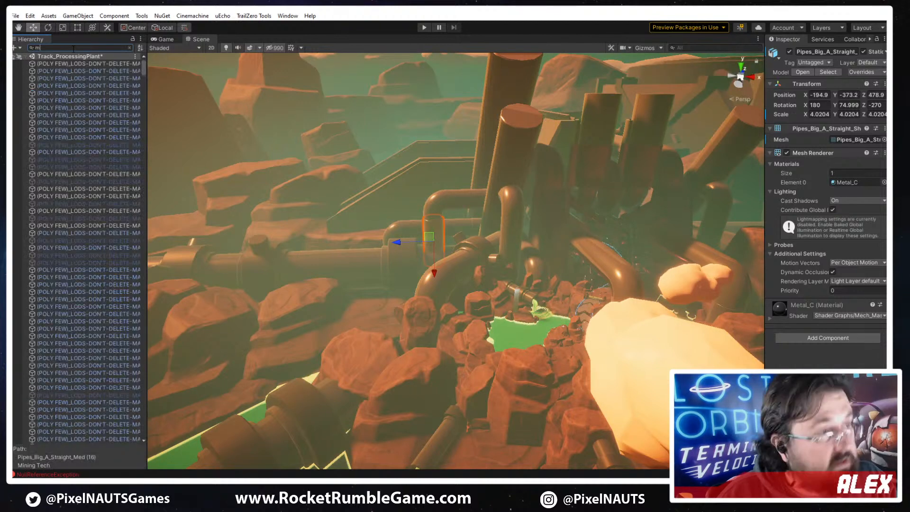
key(BackSpace)
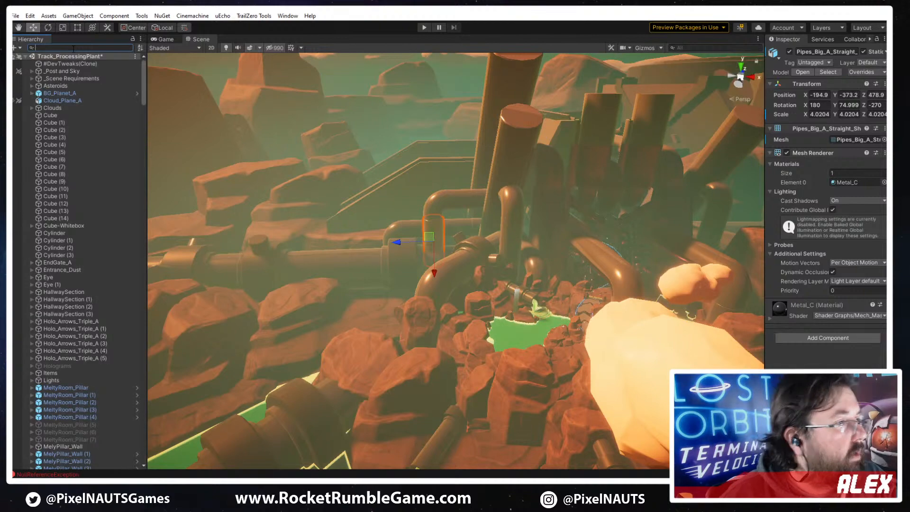
Collapse the Mining Tech group and the expanded SwirlyPipe_B (1), (3), (6) and (7) objects in the Hierarchy
scroll(59, 374, down, 10)
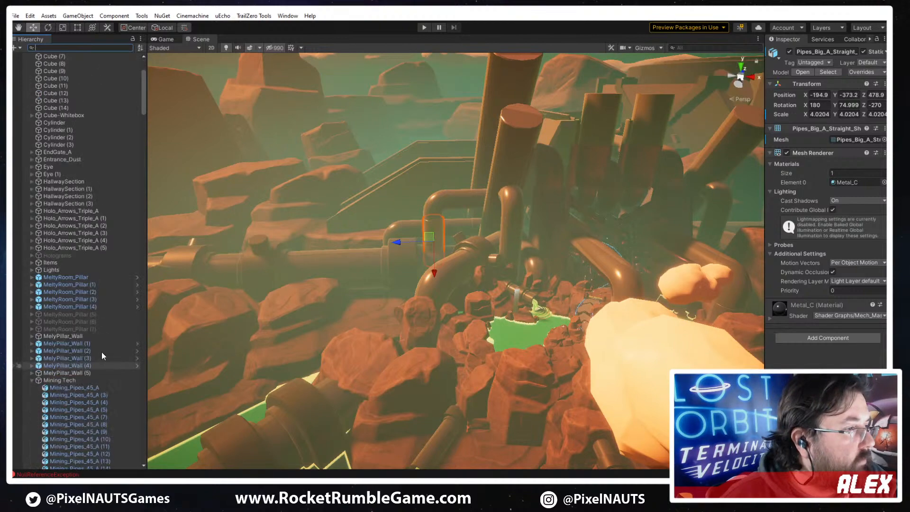
click(32, 270)
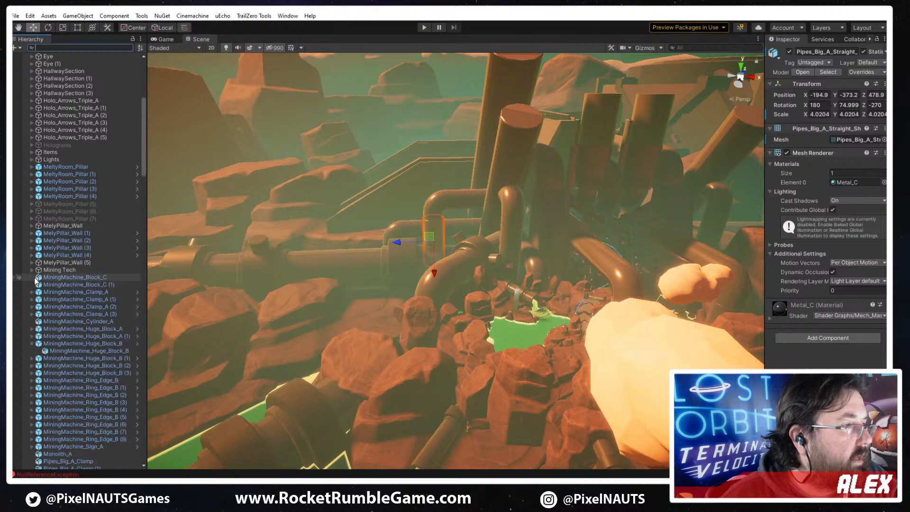
scroll(53, 379, down, 12)
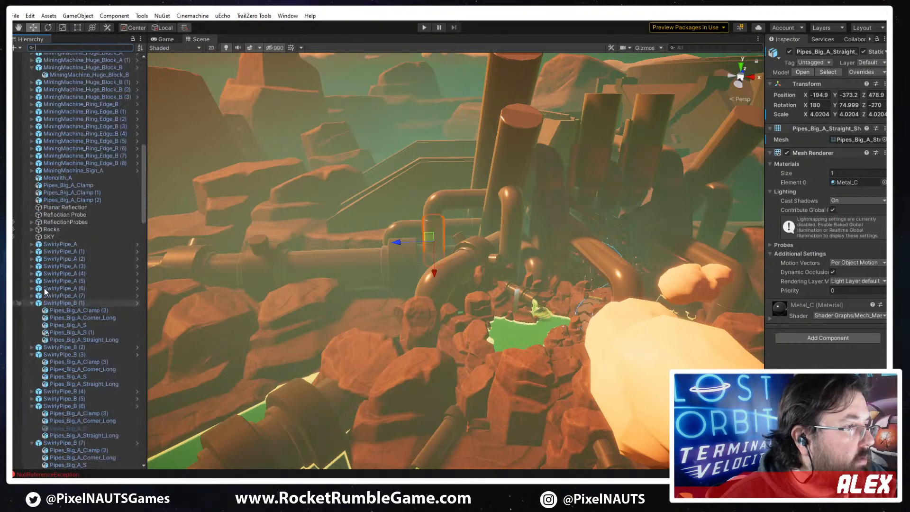
click(31, 303)
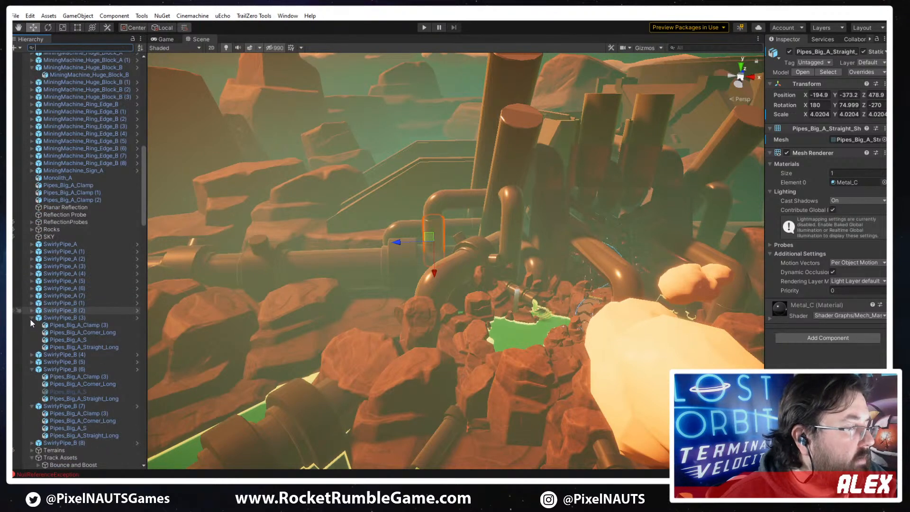
click(32, 318)
click(31, 339)
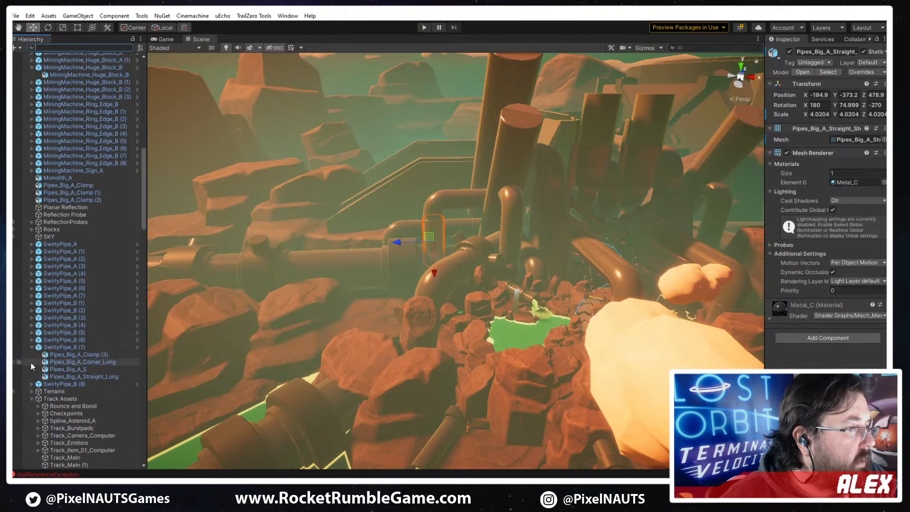
click(32, 347)
Collapse the TrackArt group and its parent Track Assets group in the Hierarchy
scroll(71, 342, down, 6)
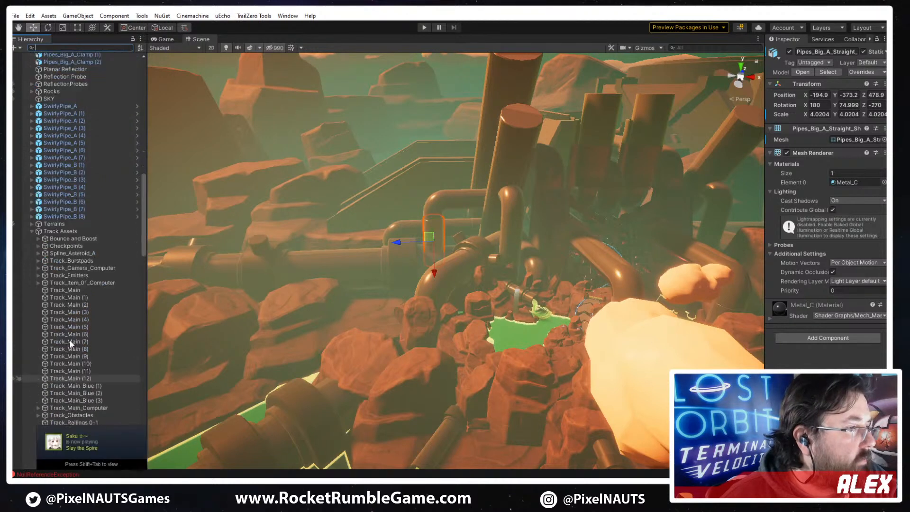
scroll(88, 351, down, 14)
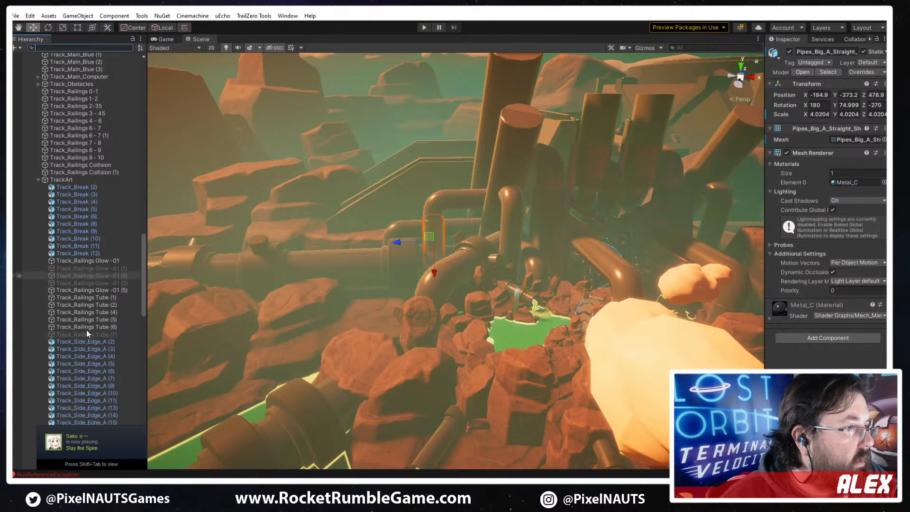
click(37, 180)
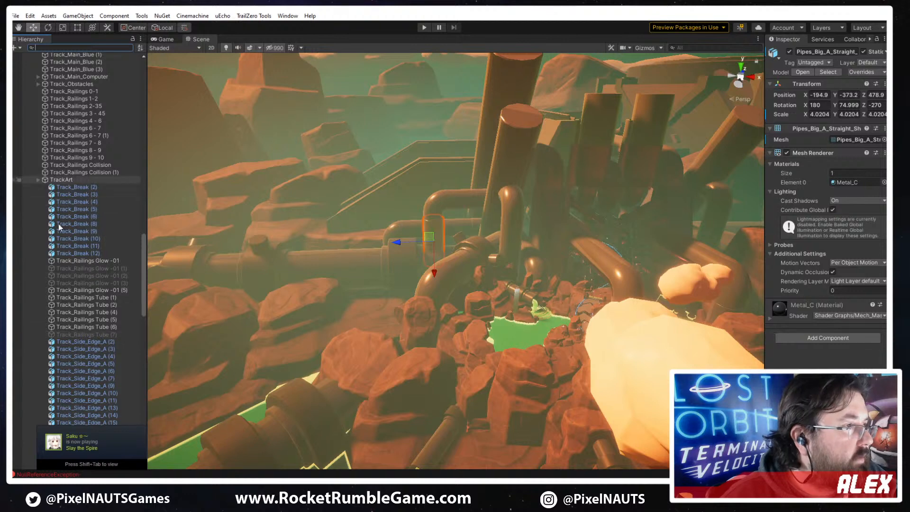
click(32, 239)
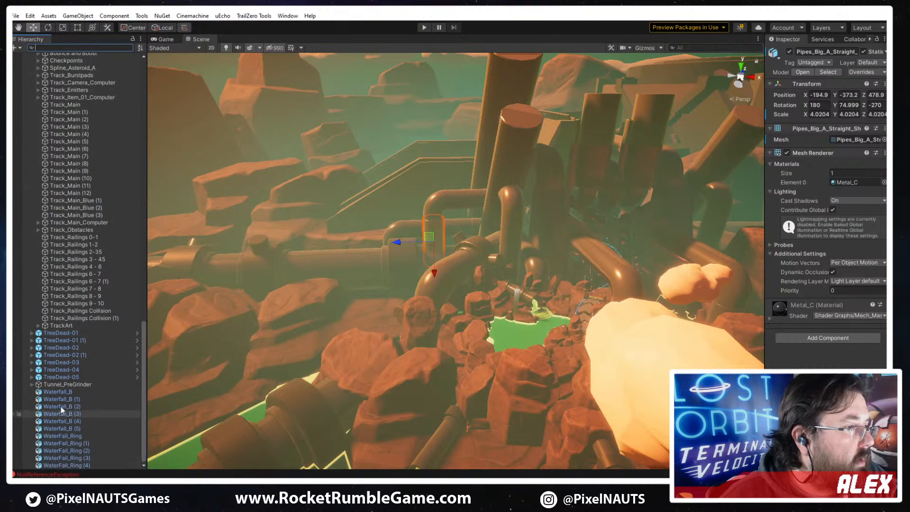
scroll(57, 343, up, 5)
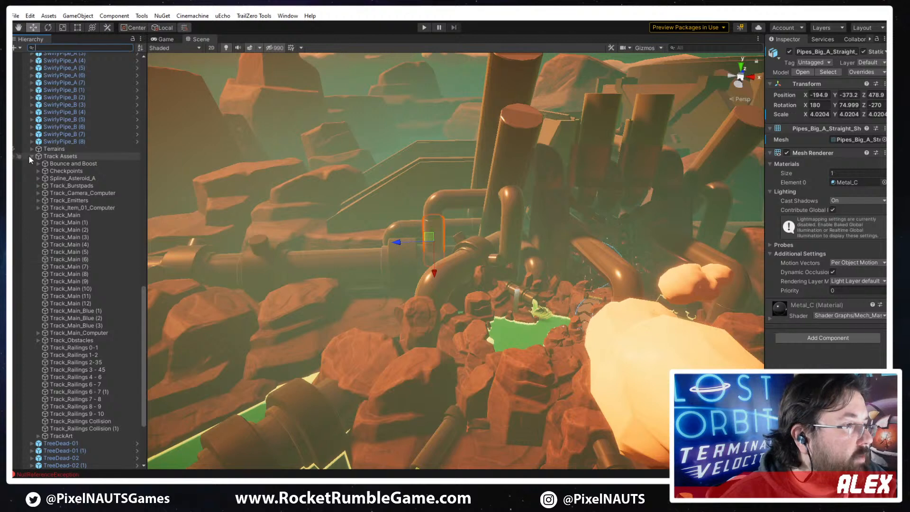
click(30, 158)
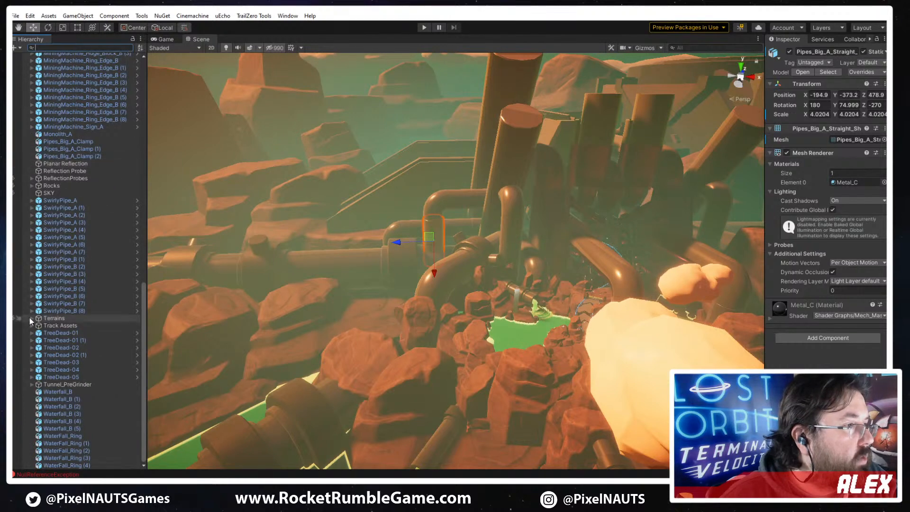
Examine the contents of the Terrains, Rocks, Lights and Items groups in the Hierarchy, leaving each one collapsed
click(32, 318)
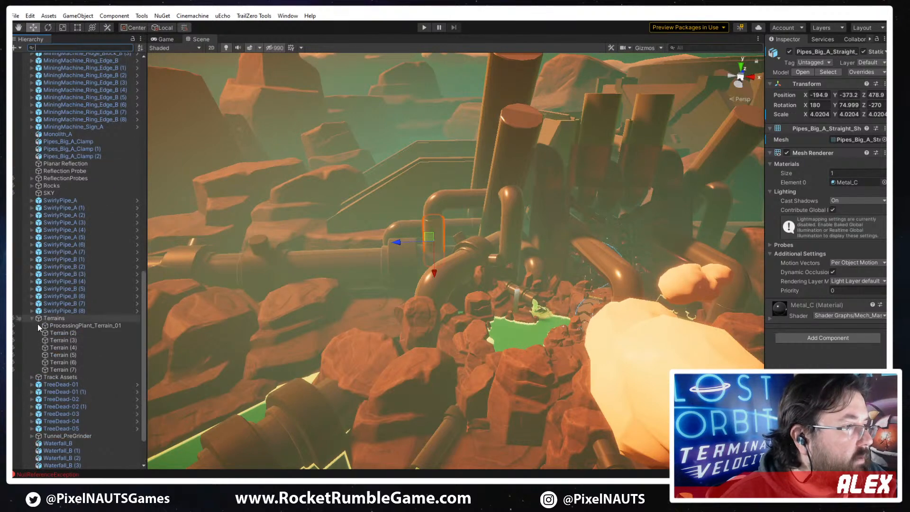
click(31, 318)
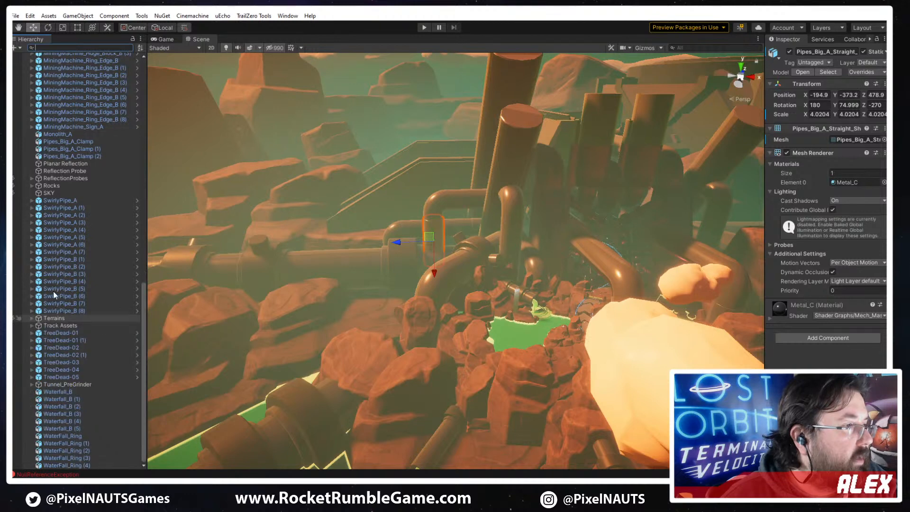
click(32, 185)
click(33, 185)
scroll(41, 172, up, 7)
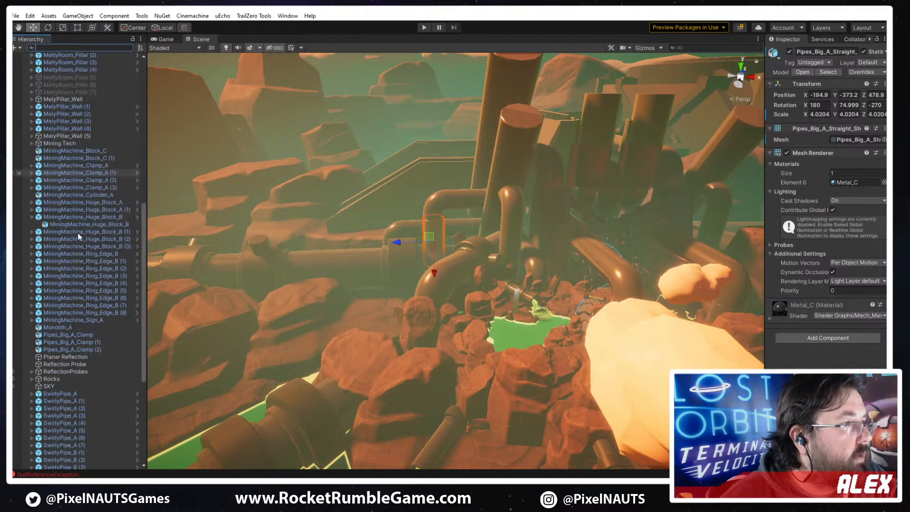
scroll(58, 197, up, 5)
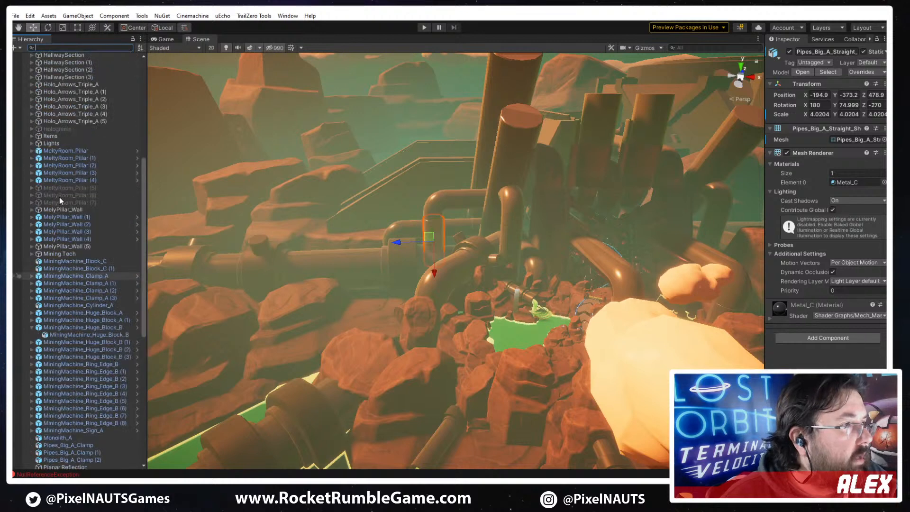
click(30, 143)
click(30, 143)
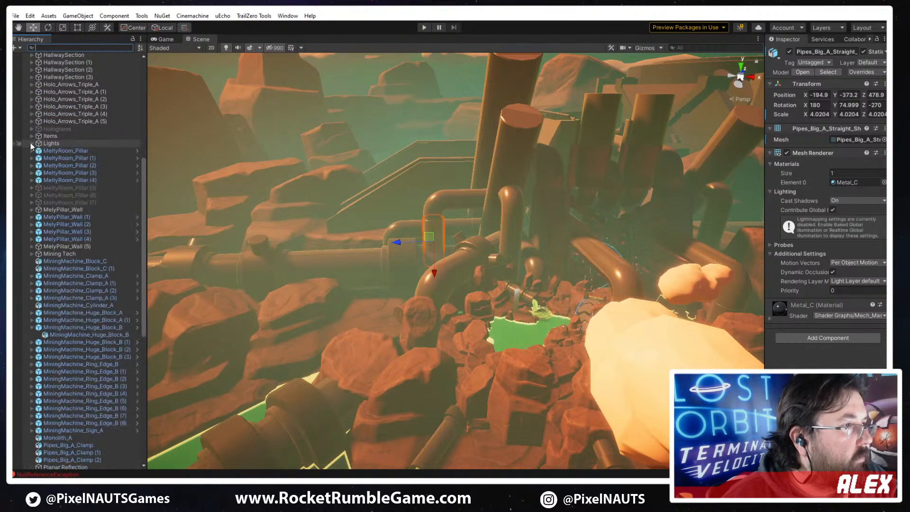
click(31, 136)
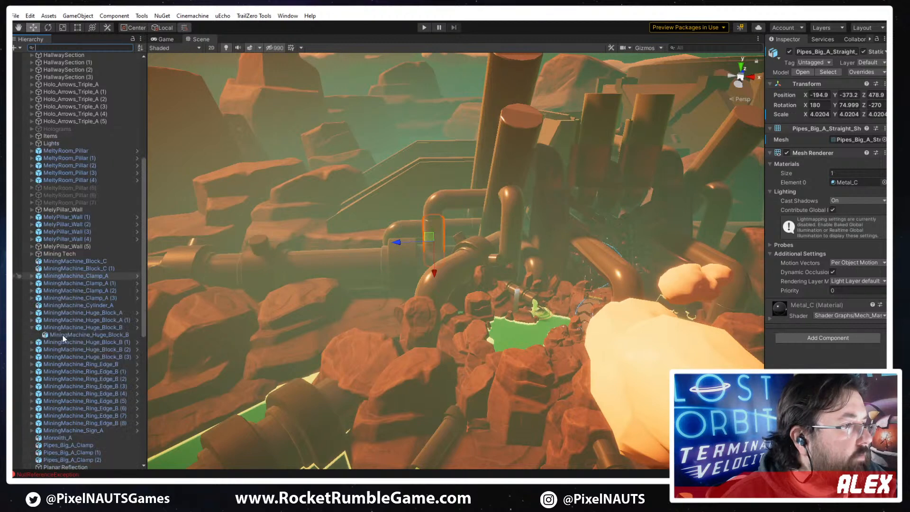
Make Cloud_Plane_A visible in the Scene view, select it and survey how it covers the processing plant
scroll(68, 230, up, 5)
scroll(65, 222, up, 4)
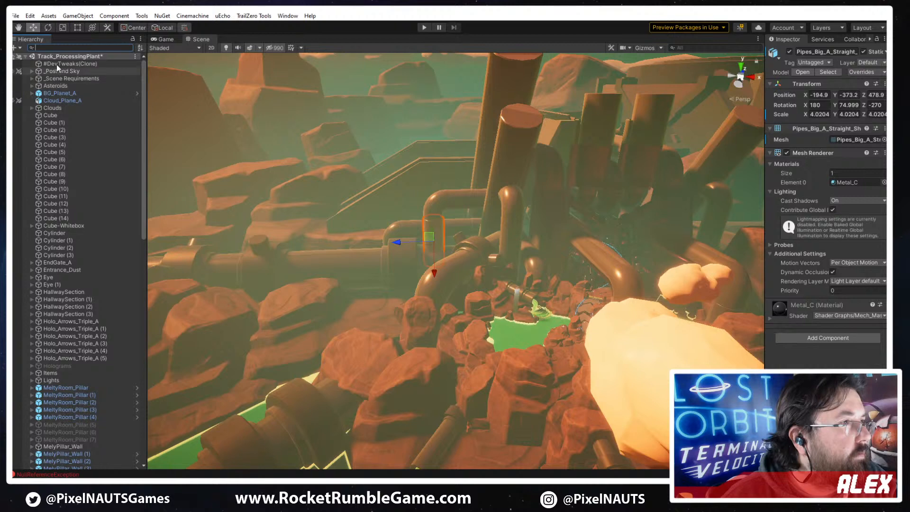
click(17, 102)
click(14, 101)
right_drag(381, 181, 390, 183)
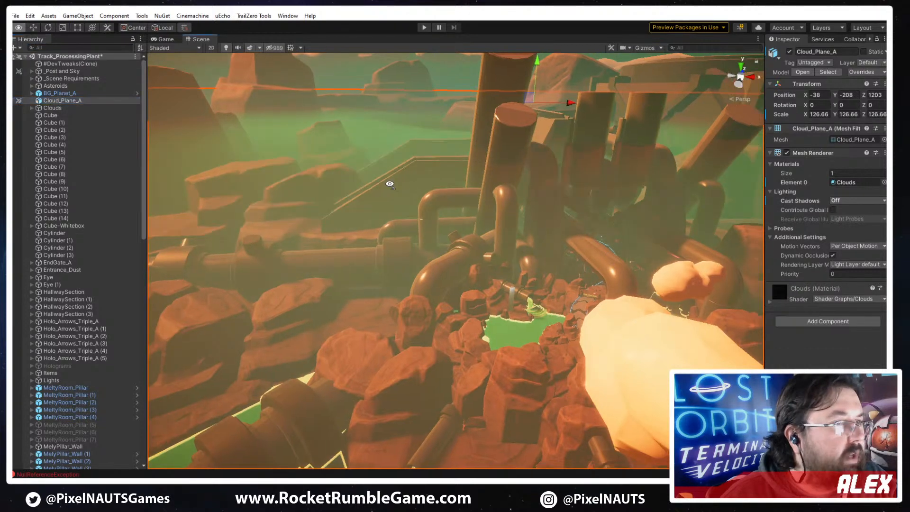
right_drag(534, 220, 538, 277)
middle_drag(472, 253, 469, 242)
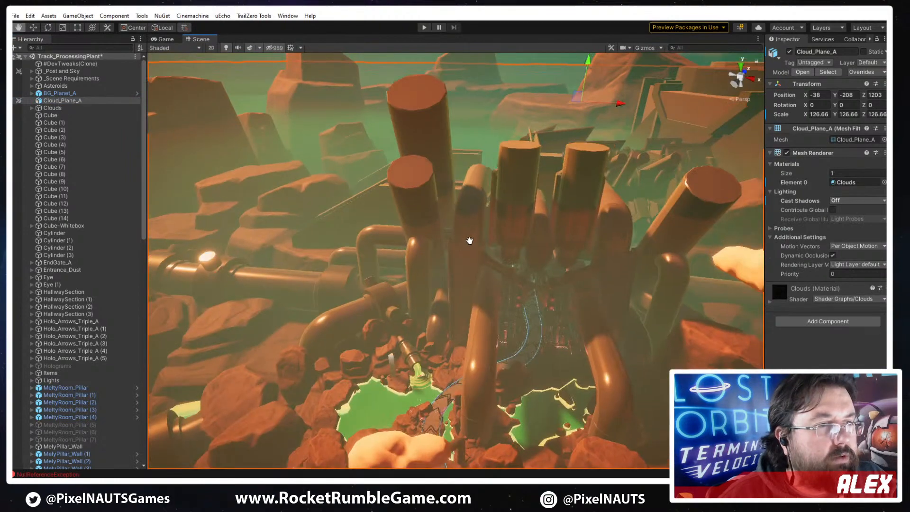
right_drag(441, 250, 556, 313)
right_drag(552, 237, 621, 321)
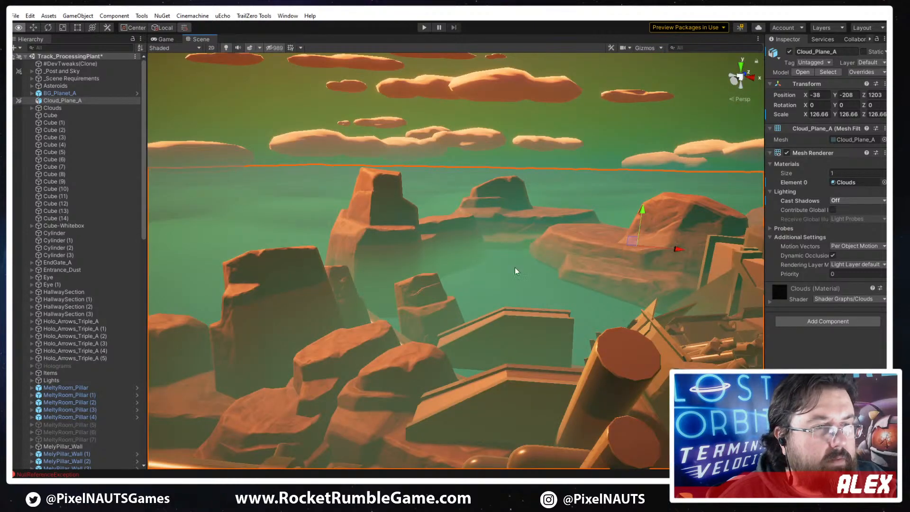
right_drag(517, 270, 609, 293)
Duplicate Cloud_Plane_A, move the copy to X 303, Z 989 over the plant and scale it down uniformly to about 4.69
key(ctrl+d)
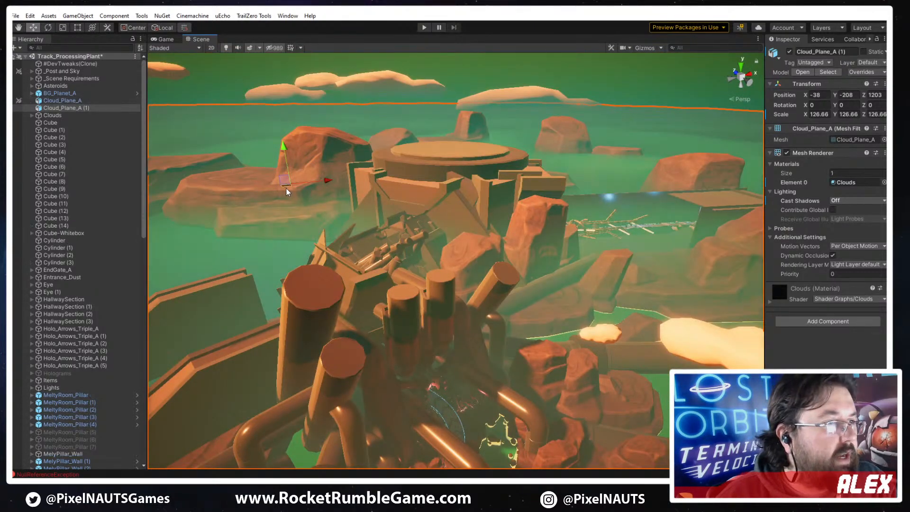
drag(286, 192, 441, 268)
key(r)
key(f)
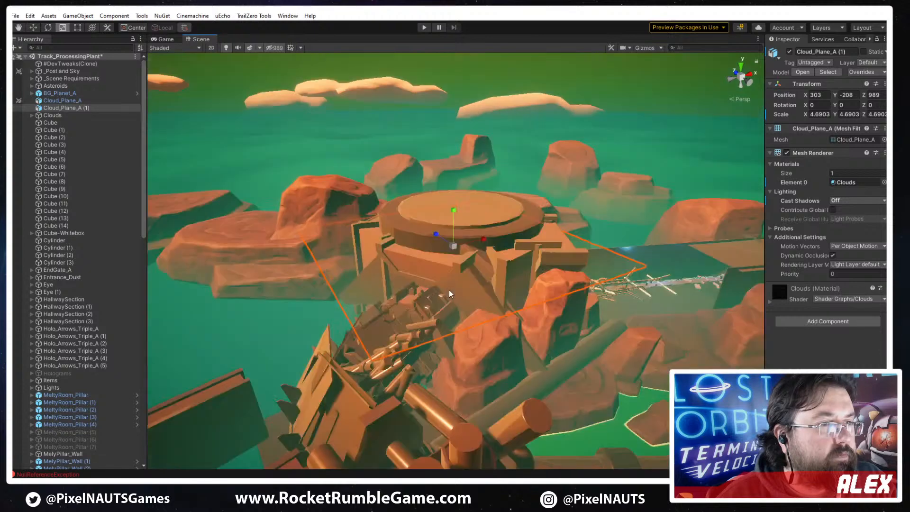
Lower the duplicated cloud plane into the plant interior, to about Y -421.8 below the track
scroll(477, 327, up, 8)
right_drag(477, 345, 588, 291)
drag(502, 93, 506, 452)
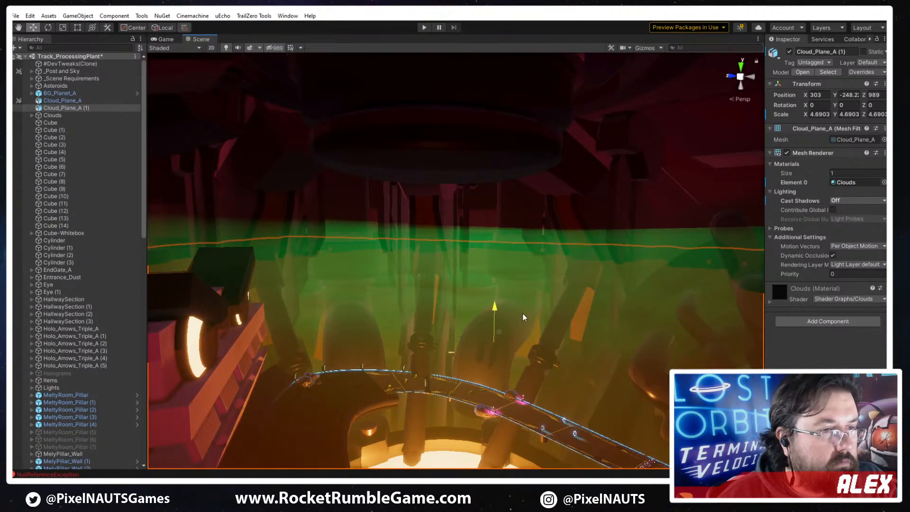
right_drag(522, 314, 501, 237)
drag(501, 245, 503, 24)
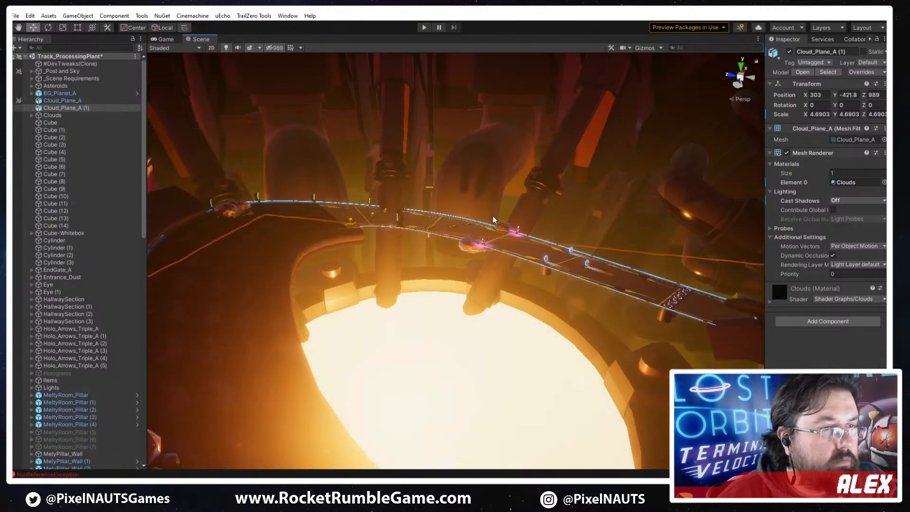
Reposition the duplicated cloud plane at about X 317, Y -337, Z 889 and rescale it to about 3.65 horizontally and 17.6 vertically
right_drag(634, 262, 401, 353)
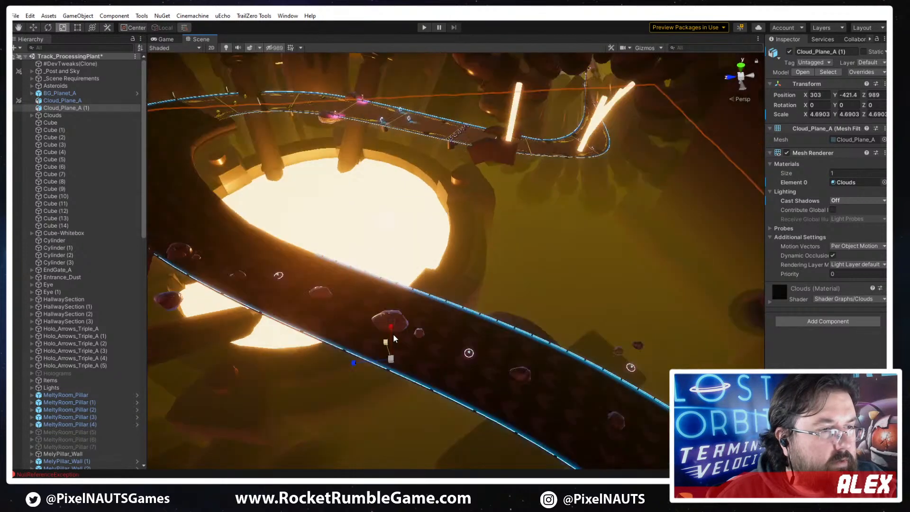
drag(385, 328, 349, 181)
key(r)
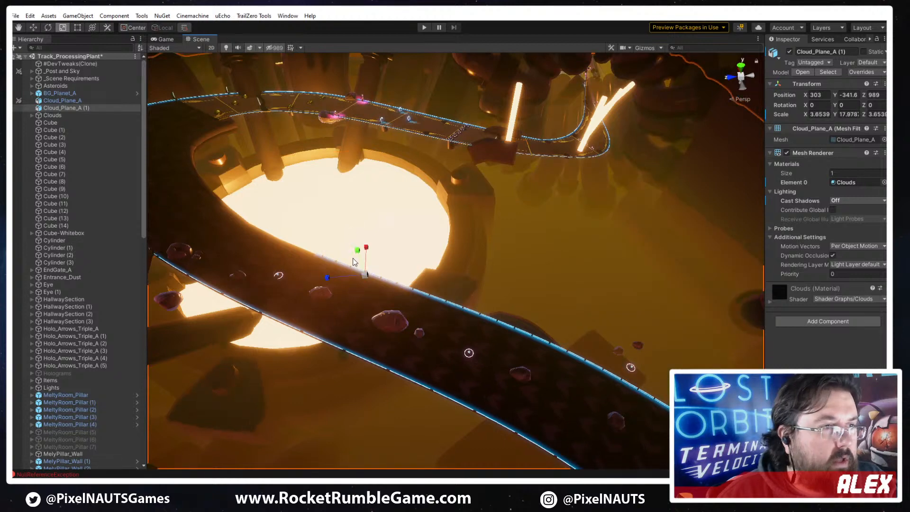
key(w)
drag(452, 282, 572, 229)
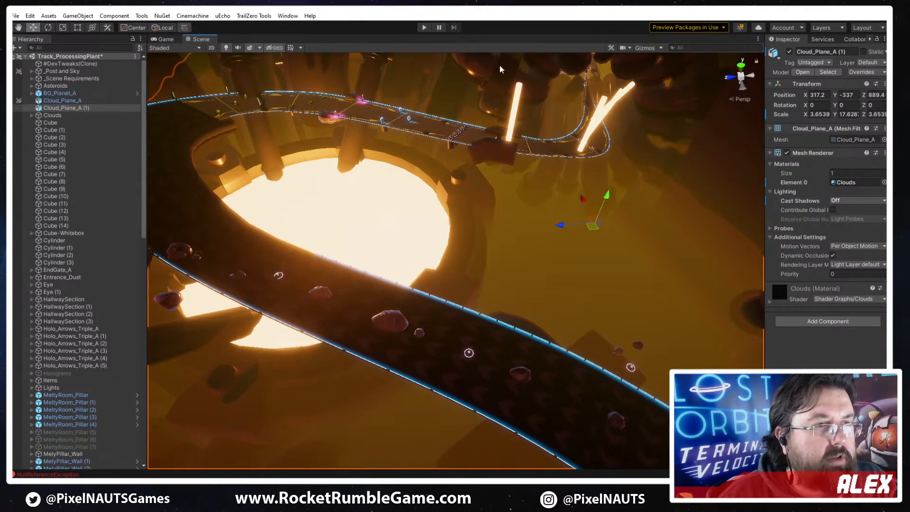
Expand the Clouds material of the duplicated cloud plane and reduce its emission to 0.49
click(445, 93)
click(445, 93)
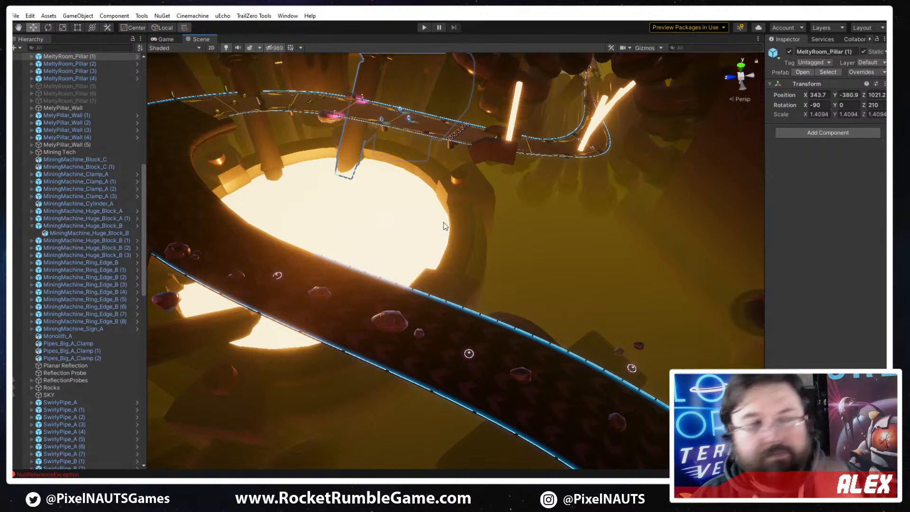
right_drag(445, 226, 490, 284)
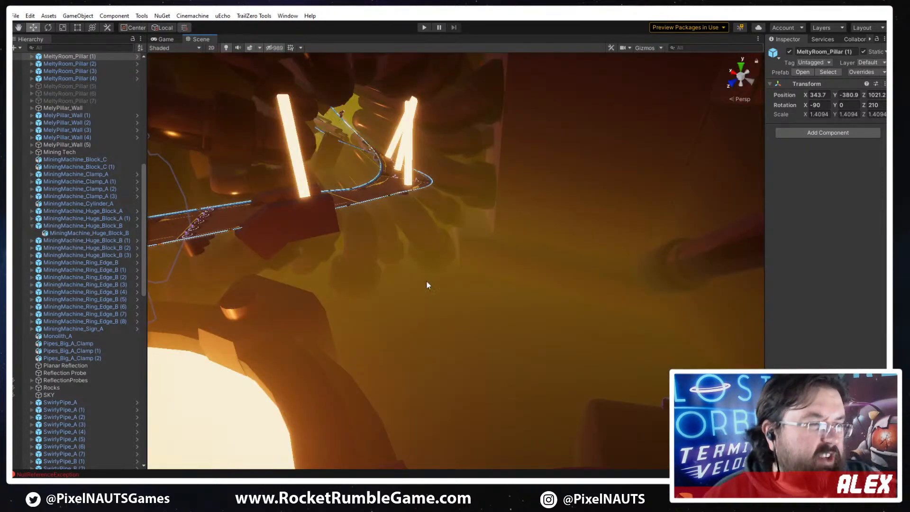
click(613, 286)
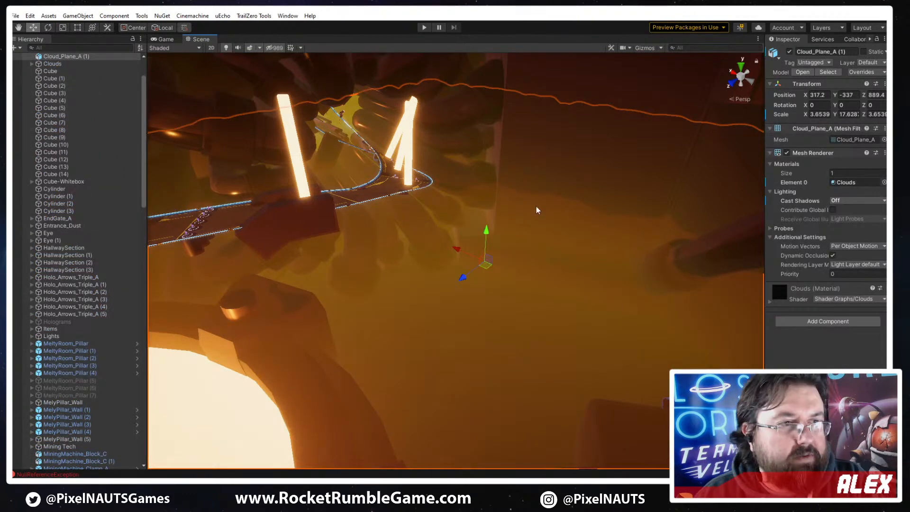
click(802, 294)
scroll(805, 302, down, 5)
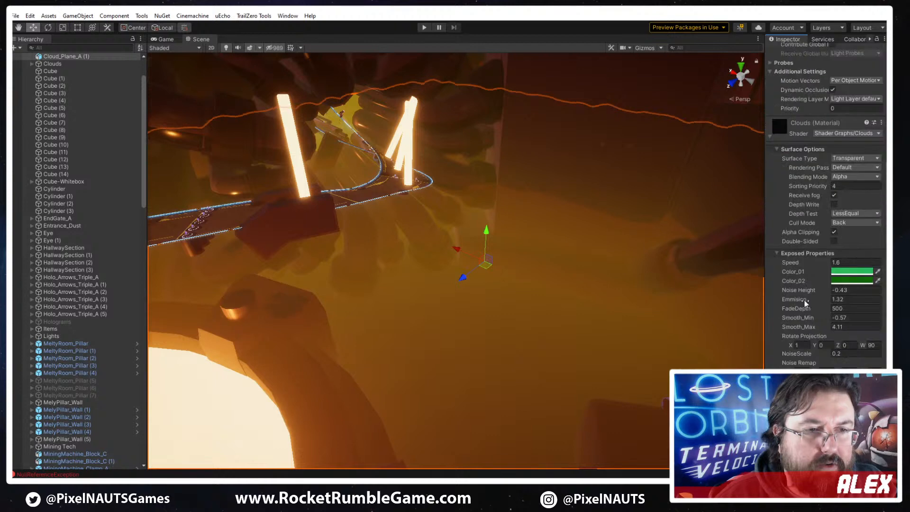
drag(804, 302, 786, 325)
Set the Clouds material's FadeDepth to 2 and lower its Smooth_Min to about -167.9
click(864, 310)
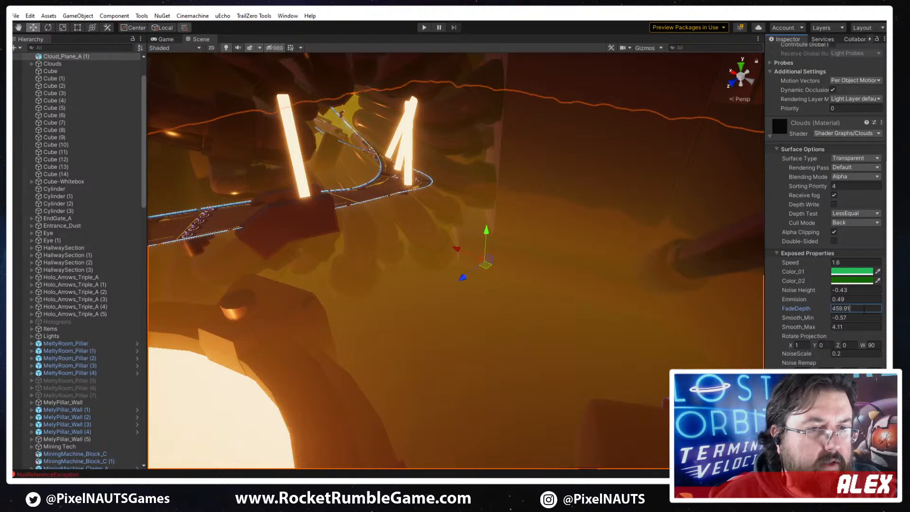
key(BackSpace)
key(BackSpace)
key(BackSpace)
key(BackSpace)
key(BackSpace)
key(BackSpace)
text(2)
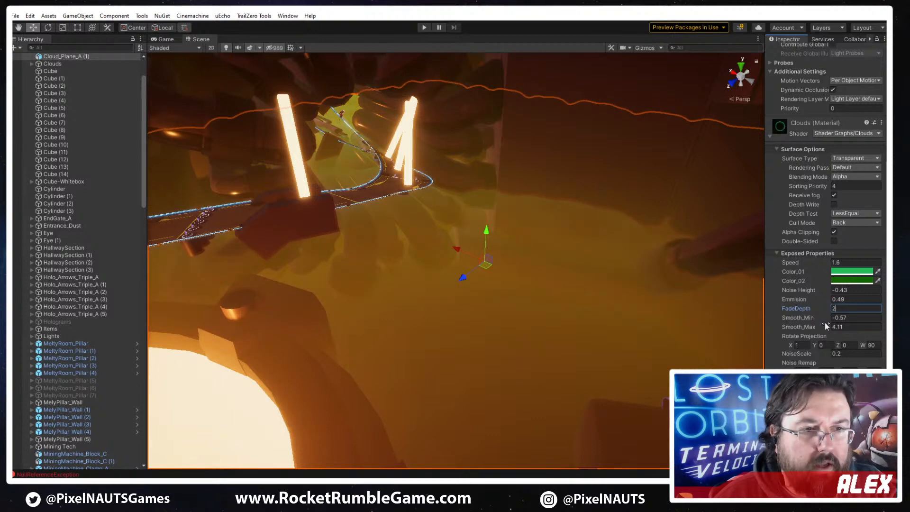
drag(825, 318, 647, 326)
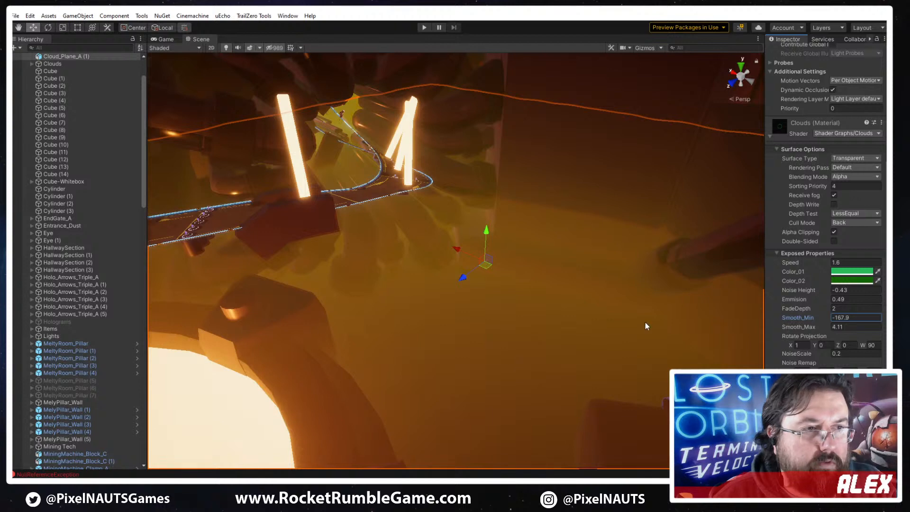
Undo the last Smooth_Min change, then set the Clouds material's Smooth_Max to 1.52 and Noise Height to 0.49
key(ctrl+z)
drag(823, 325, 709, 332)
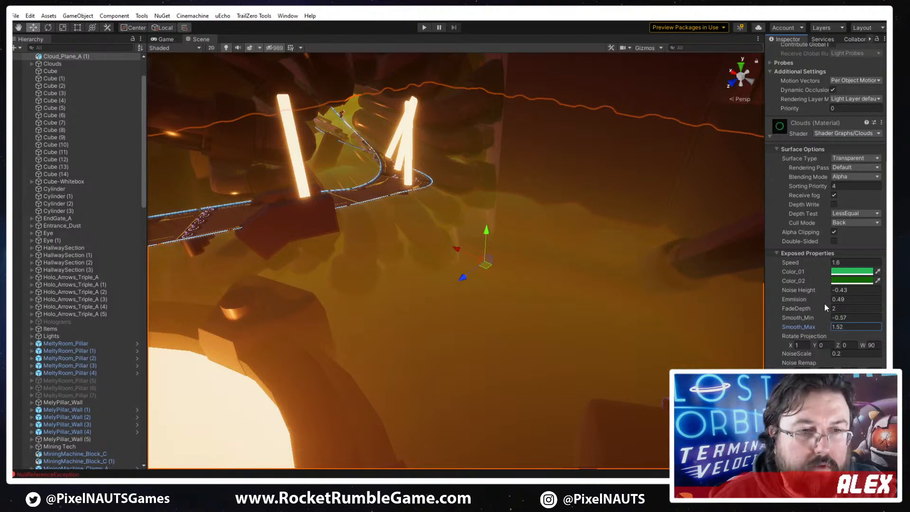
mouse_move(821, 291)
mouse_down()
mouse_move(866, 288)
mouse_move(782, 297)
mouse_move(836, 293)
mouse_up()
Lower the duplicated cloud plane slightly within the plant interior
key(r)
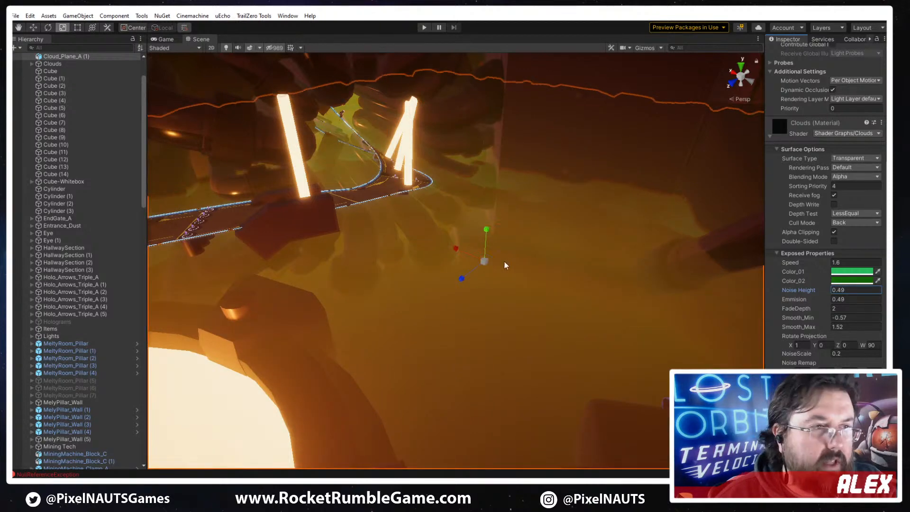
drag(489, 266, 471, 287)
key(w)
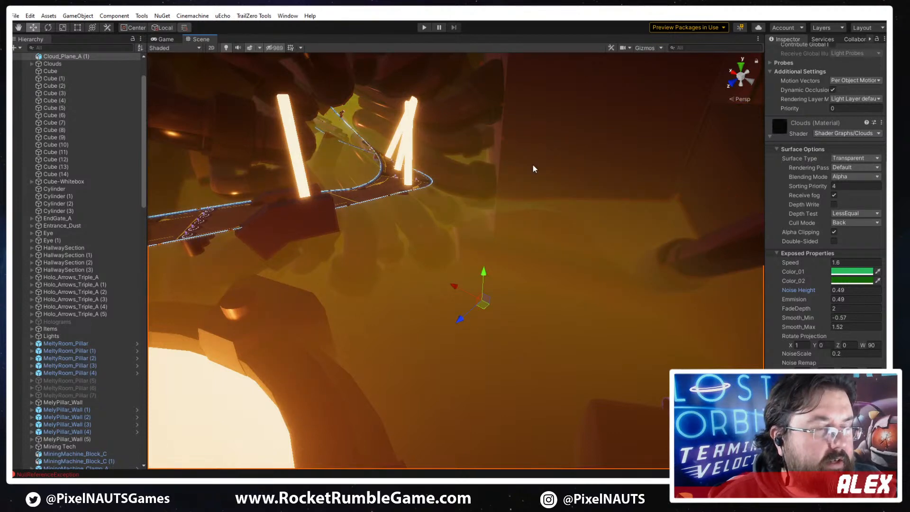
Examine the cloud fog around the glowing furnace opening, the pillars and the surrounding track from several angles
click(530, 151)
shift+click(445, 298)
right_drag(444, 298, 471, 286)
key(s)
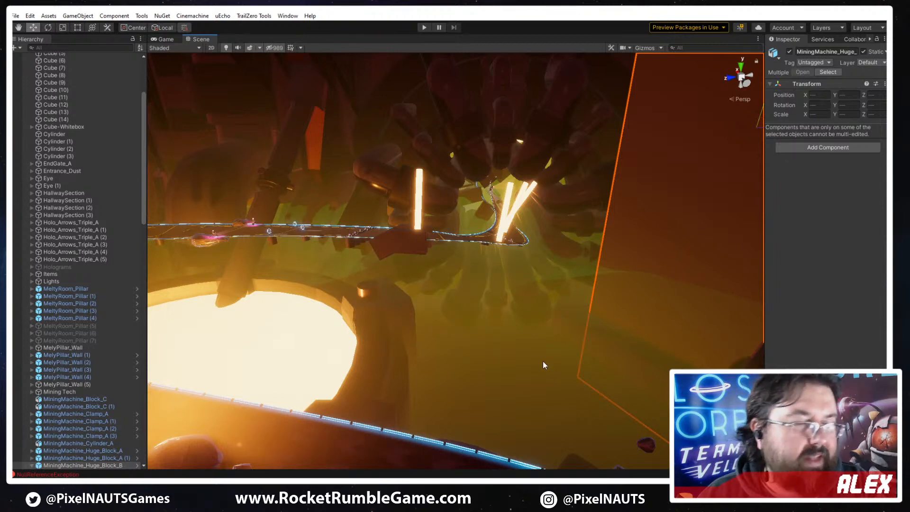
click(627, 297)
click(630, 280)
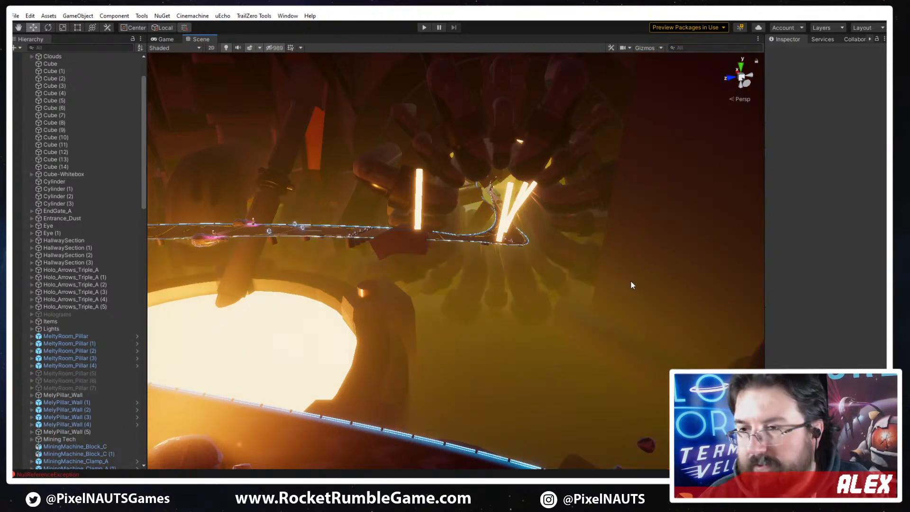
alt+drag(577, 294, 577, 243)
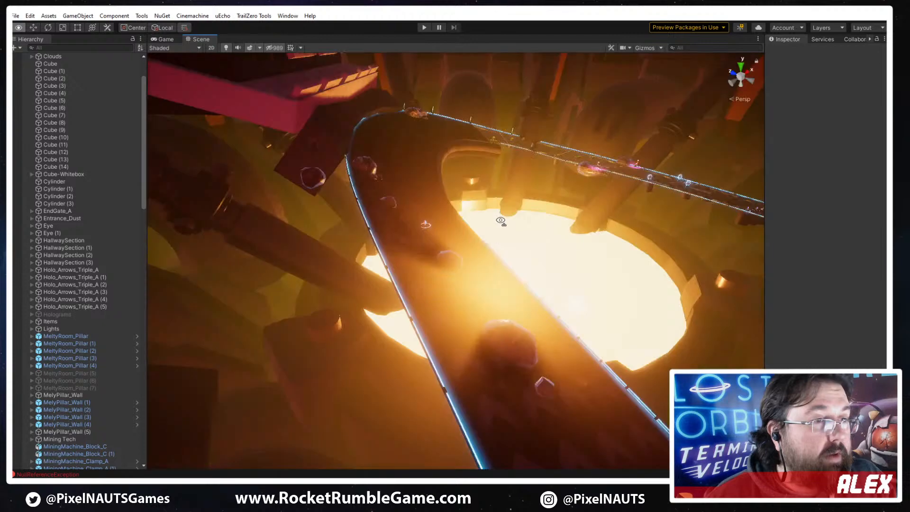
right_drag(578, 242, 654, 208)
right_drag(599, 321, 732, 307)
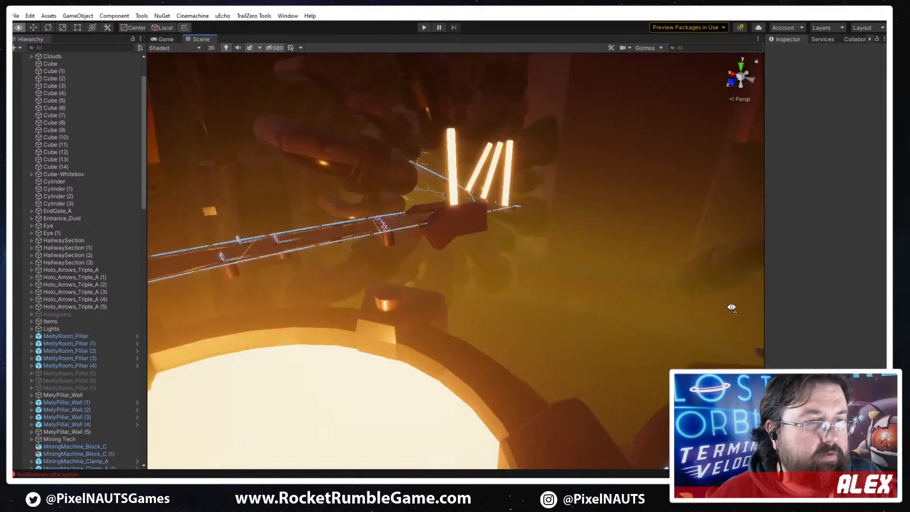
alt+drag(656, 286, 550, 287)
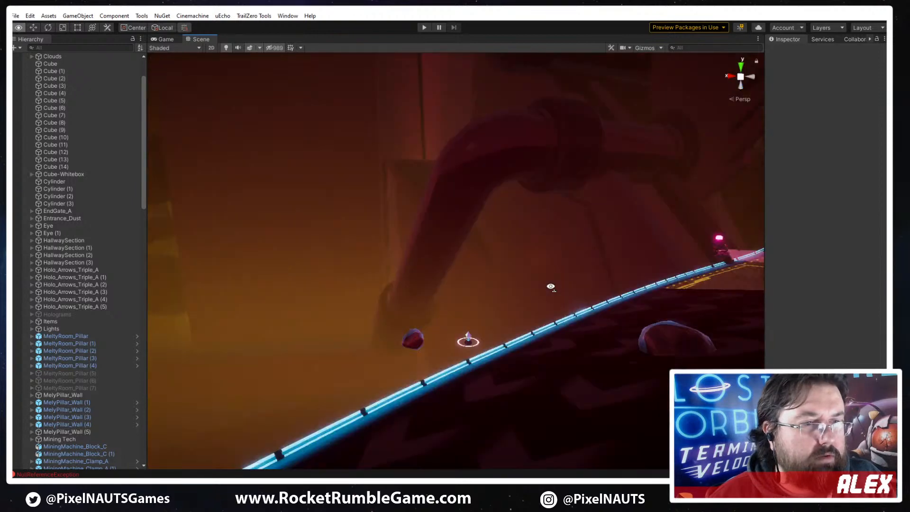
alt+drag(253, 341, 339, 380)
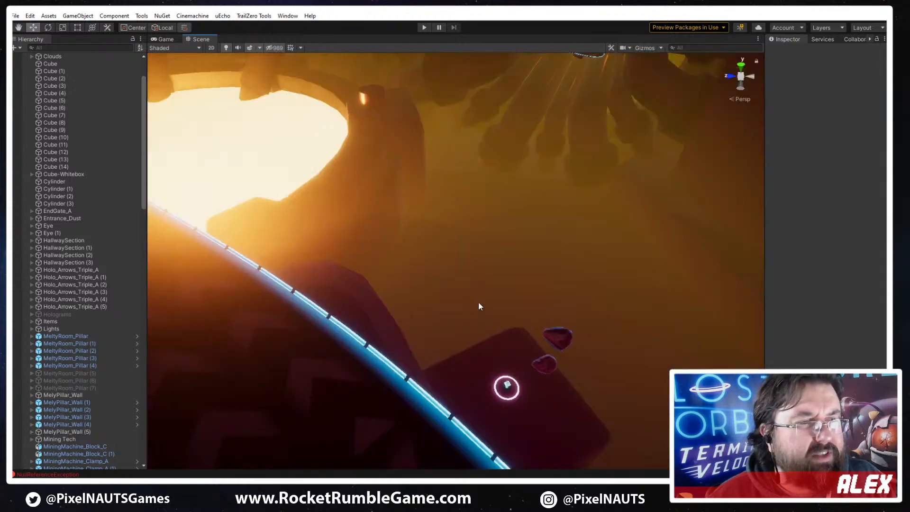
alt+drag(476, 305, 342, 256)
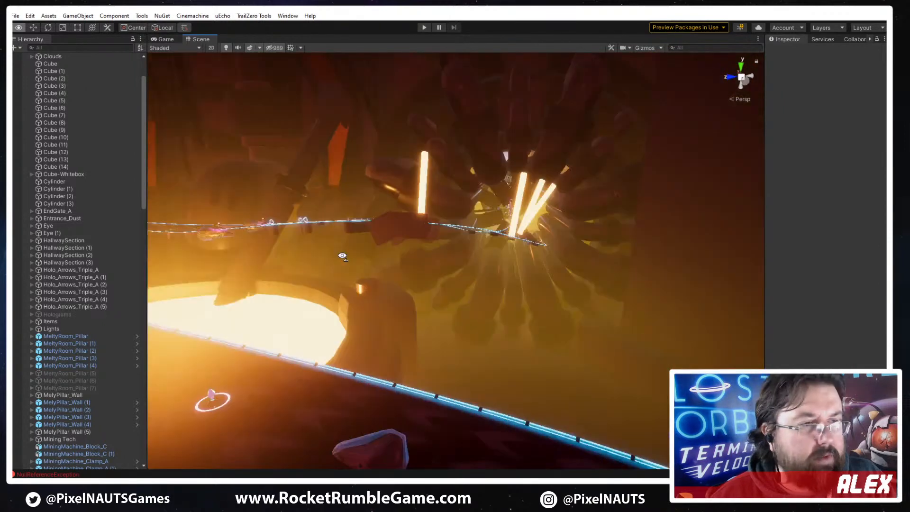
right_drag(342, 255, 609, 243)
right_drag(468, 272, 525, 275)
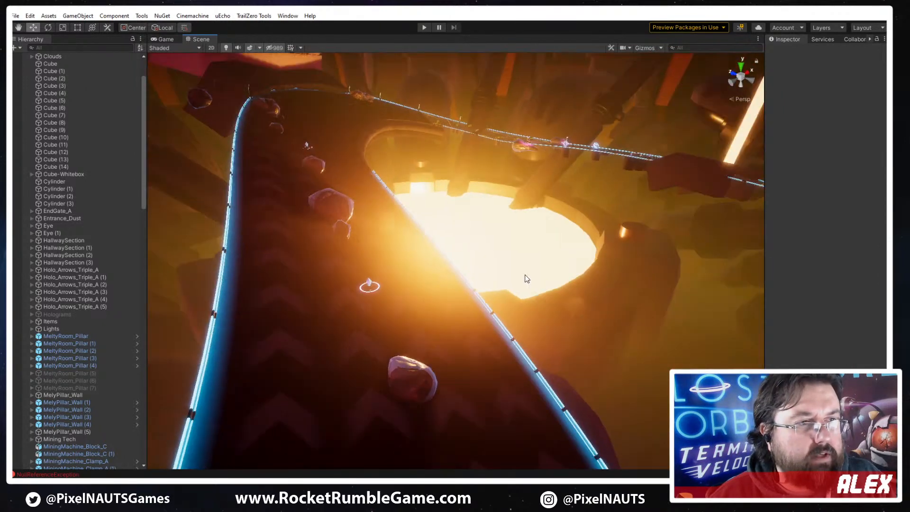
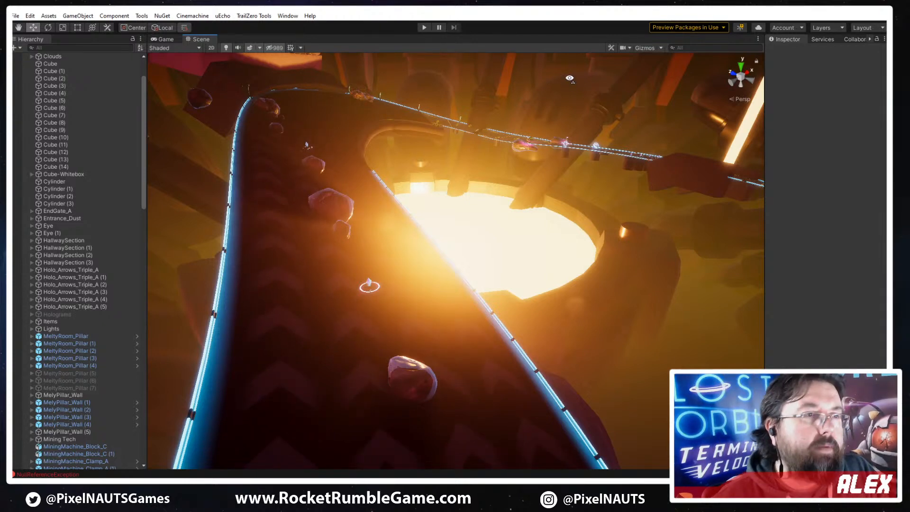
right_drag(588, 284, 577, 189)
right_drag(521, 276, 526, 277)
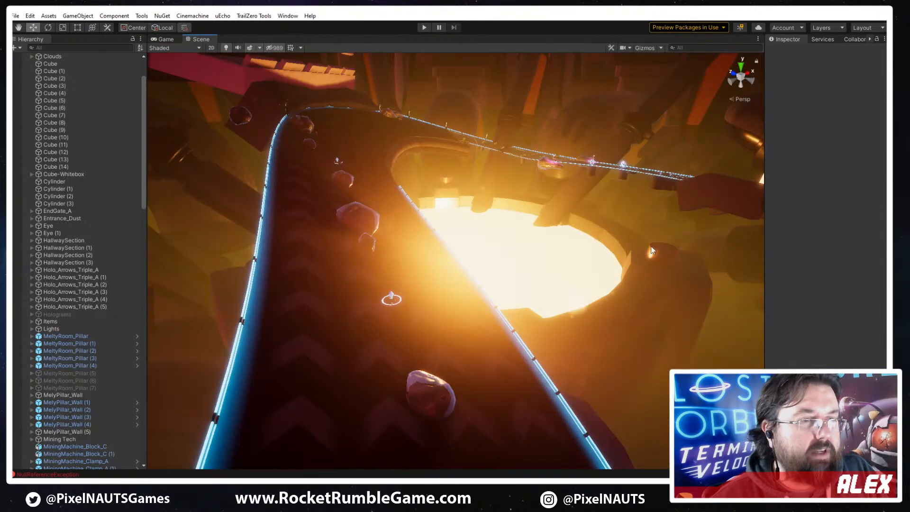
scroll(601, 306, up, 3)
right_drag(601, 306, 649, 327)
right_drag(531, 189, 598, 181)
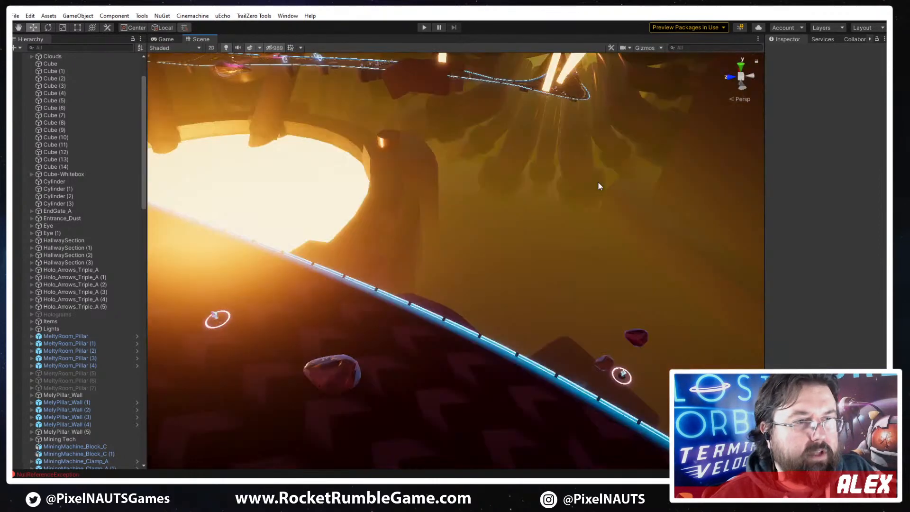
Deactivate the Mining_Pipes_Spiral_A (1) object that encircles the track
right_drag(410, 229, 690, 189)
right_drag(531, 226, 345, 184)
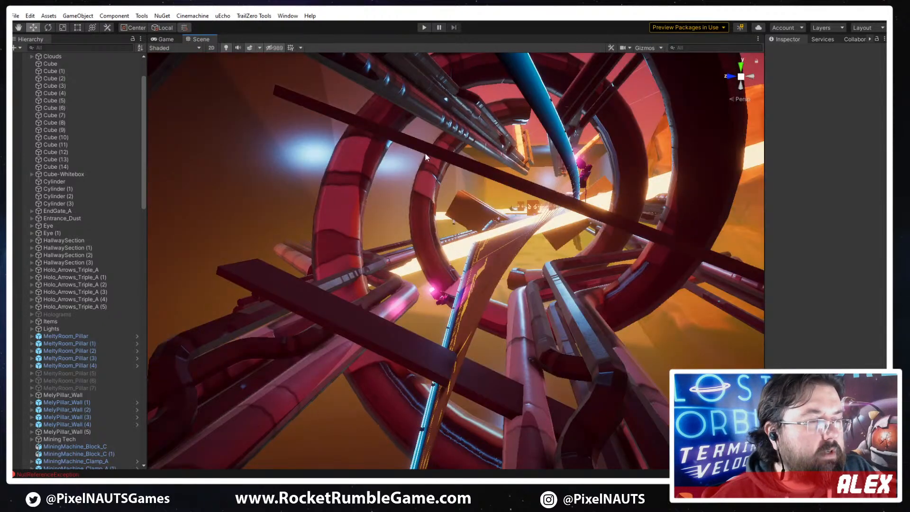
click(353, 175)
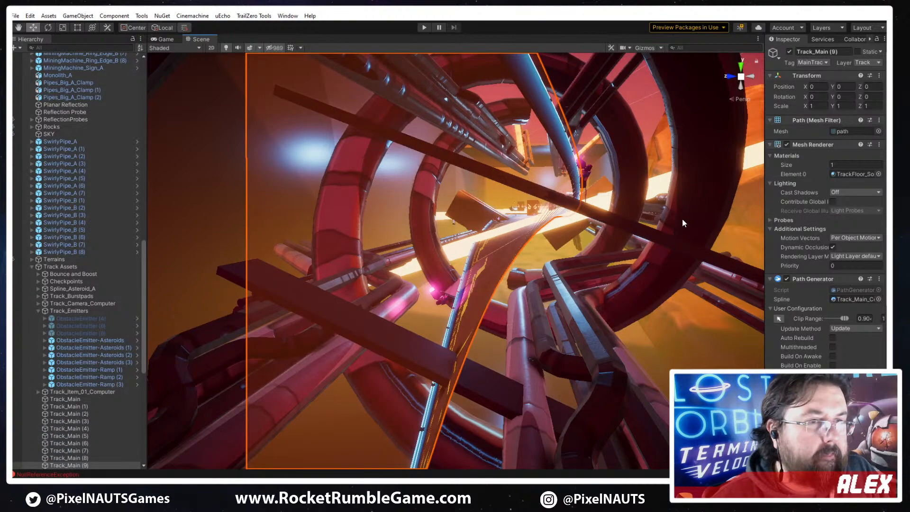
click(681, 218)
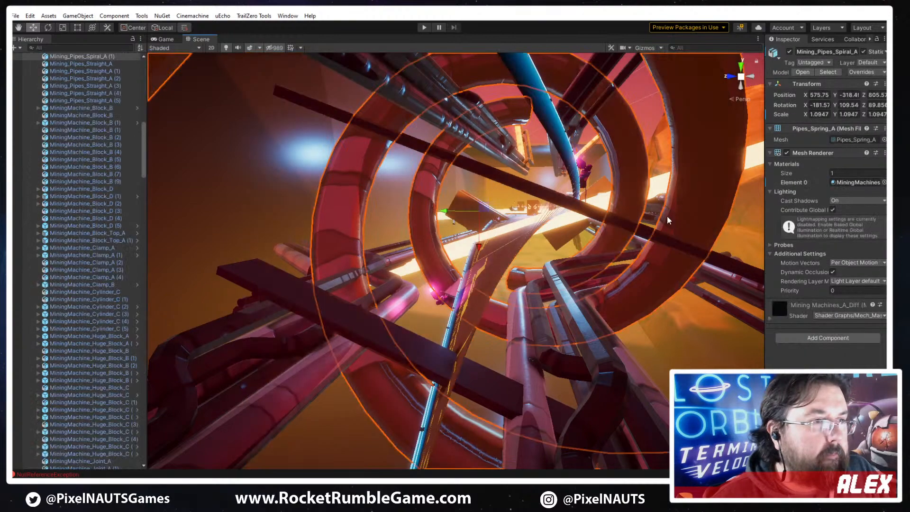
click(789, 53)
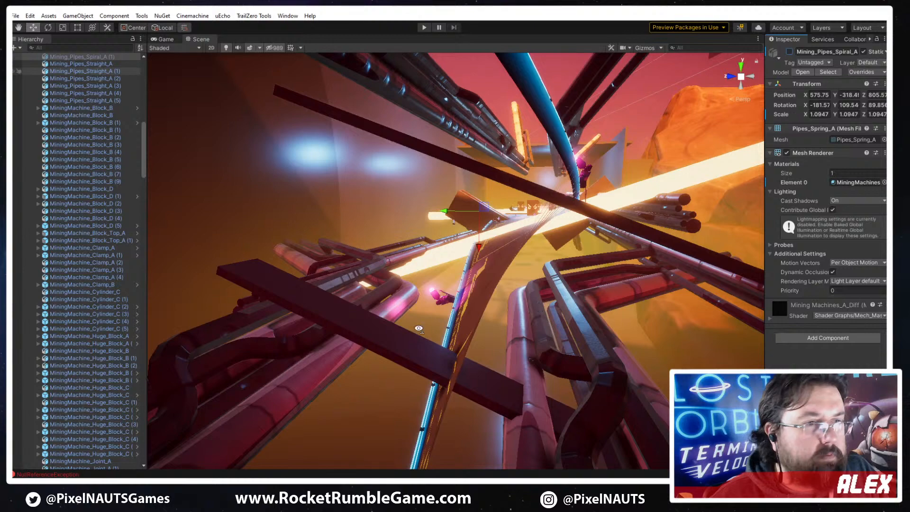
Delete the angled pipe section and the straight pipe section Mining_Pipes_Straight_A (3) behind the pink beacon
right_drag(419, 328, 494, 227)
right_drag(436, 309, 536, 291)
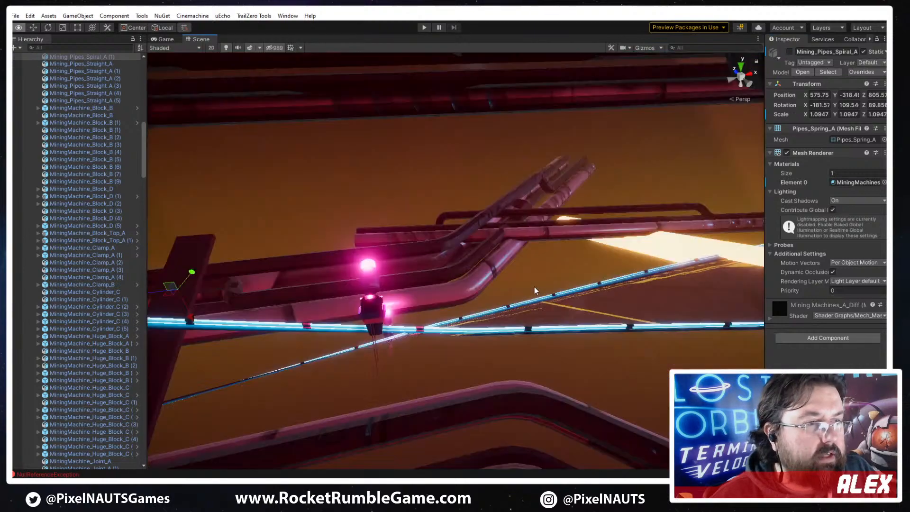
scroll(490, 269, down, 2)
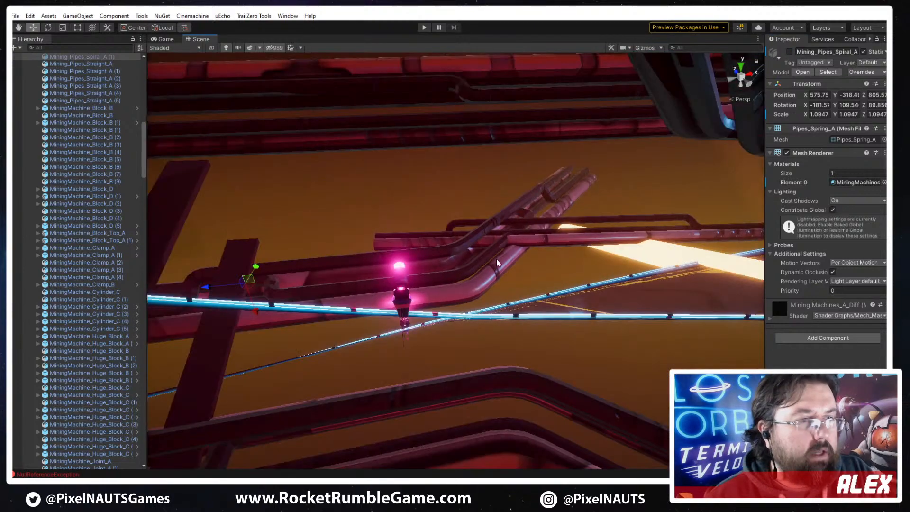
click(558, 266)
key(Delete)
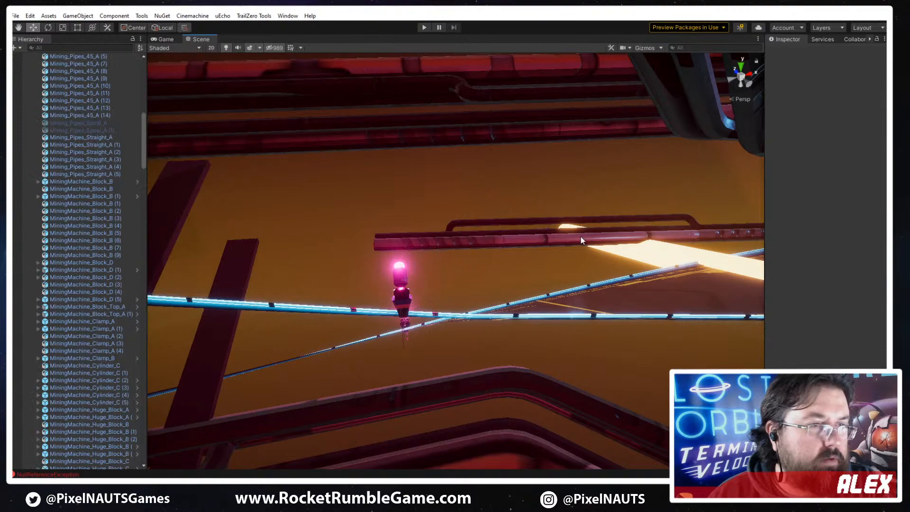
click(493, 247)
key(Delete)
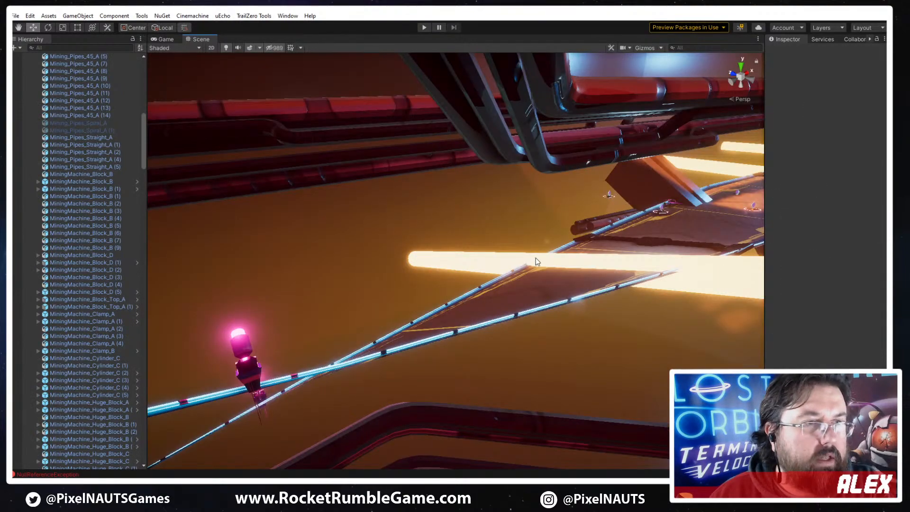
Delete Mining_Pipes_45_A (12) at the track edge and Mining_Pipes_Straight_A (5) on the opposite side
right_drag(351, 325, 425, 294)
click(426, 297)
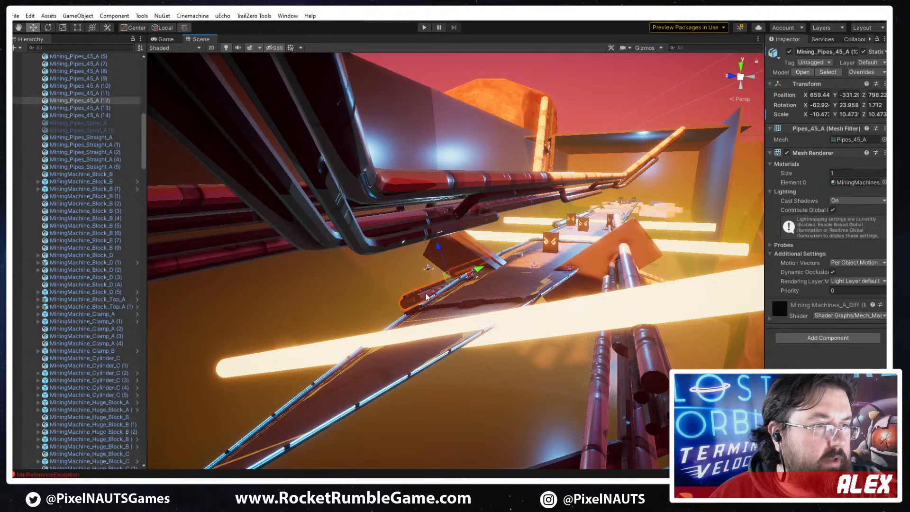
key(Delete)
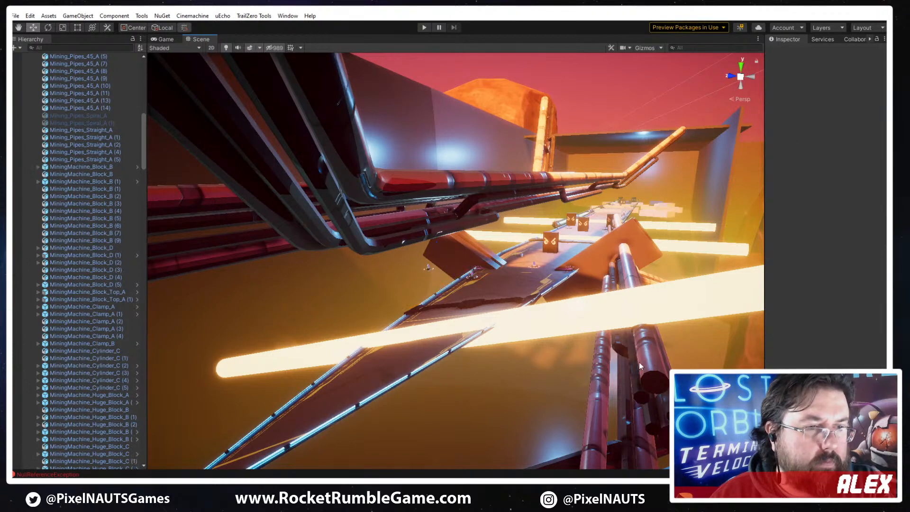
right_drag(563, 385, 565, 396)
click(593, 419)
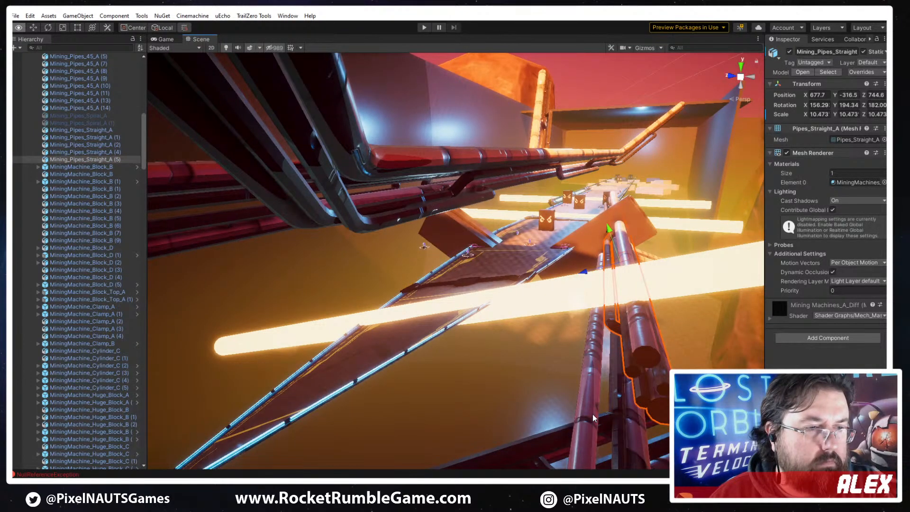
key(Delete)
Delete the remaining pipes beside the track near the light beam: Mining_Pipes_Straight_A (4), Mining_Pipes_45_A (5) and Mining_Pipes_45_A (13)
right_drag(558, 347, 559, 357)
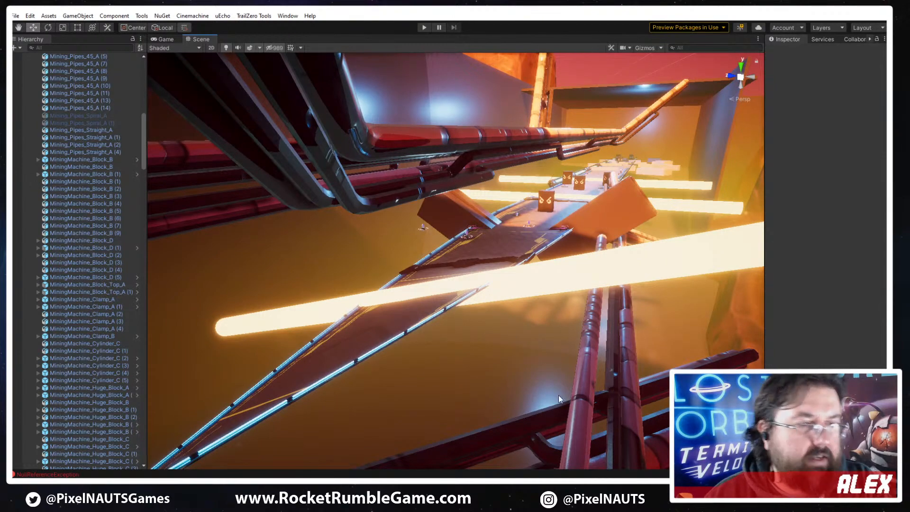
click(572, 400)
right_drag(526, 402, 518, 345)
key(Delete)
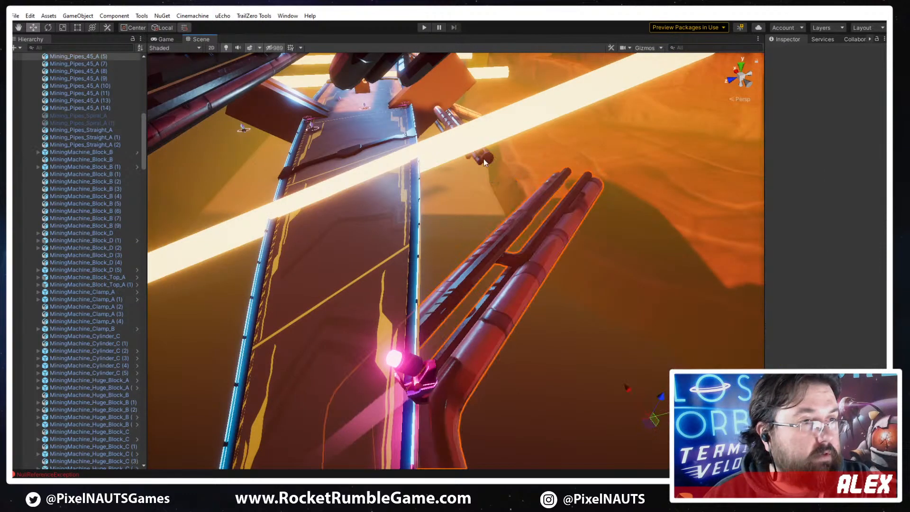
click(484, 161)
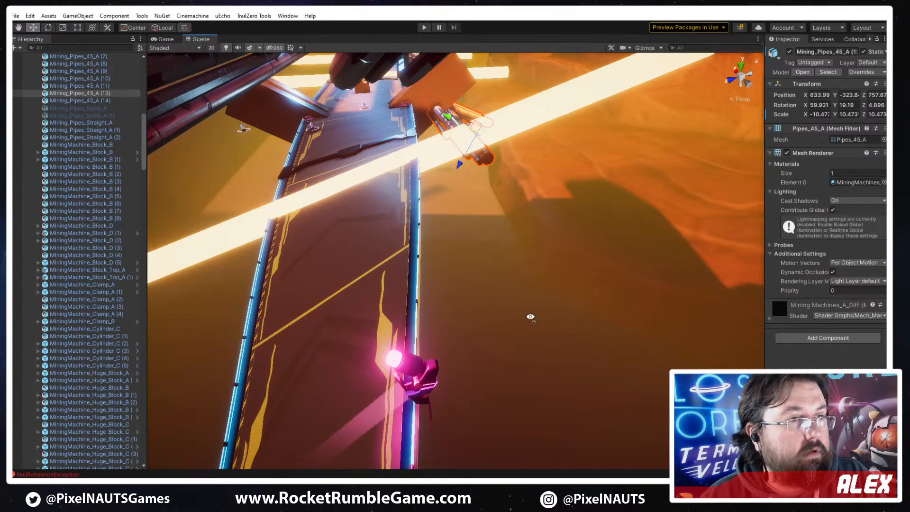
key(Delete)
Delete the large grey overhead pipe section and the long red pipe section behind it
right_drag(530, 317, 142, 309)
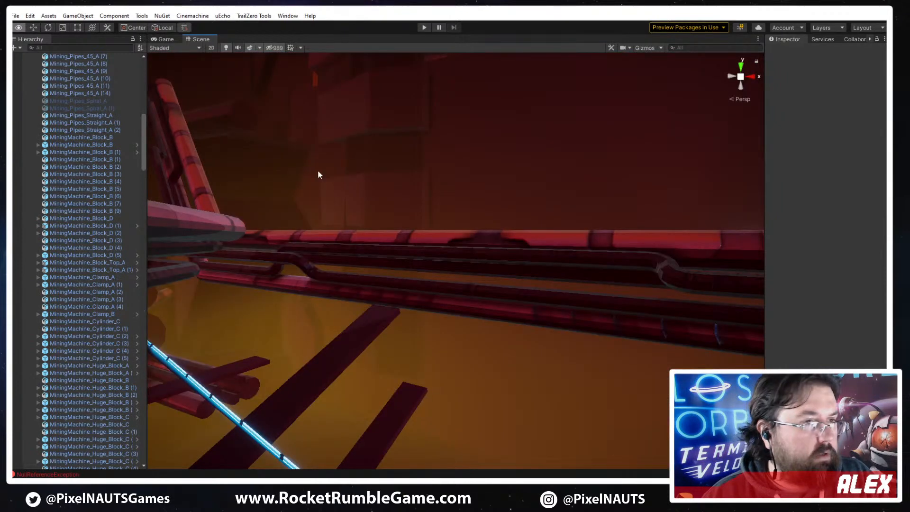
right_drag(318, 174, 404, 125)
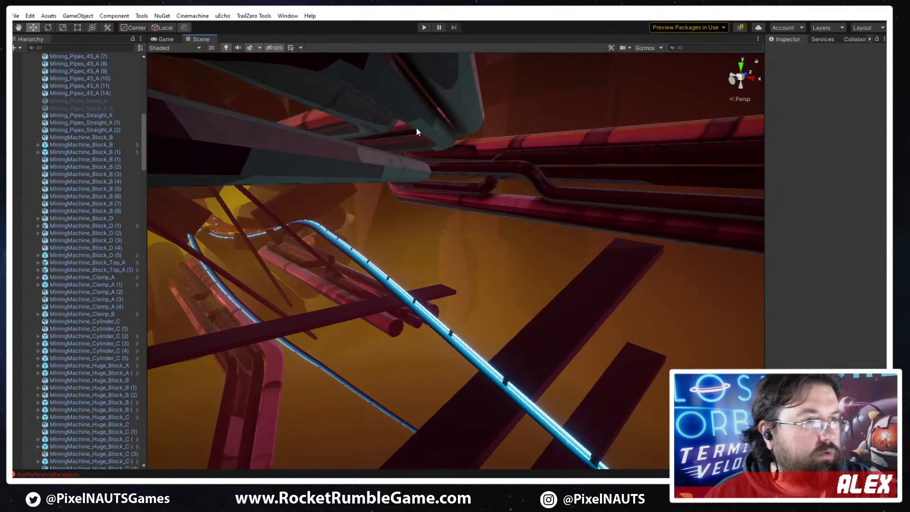
click(416, 128)
key(Delete)
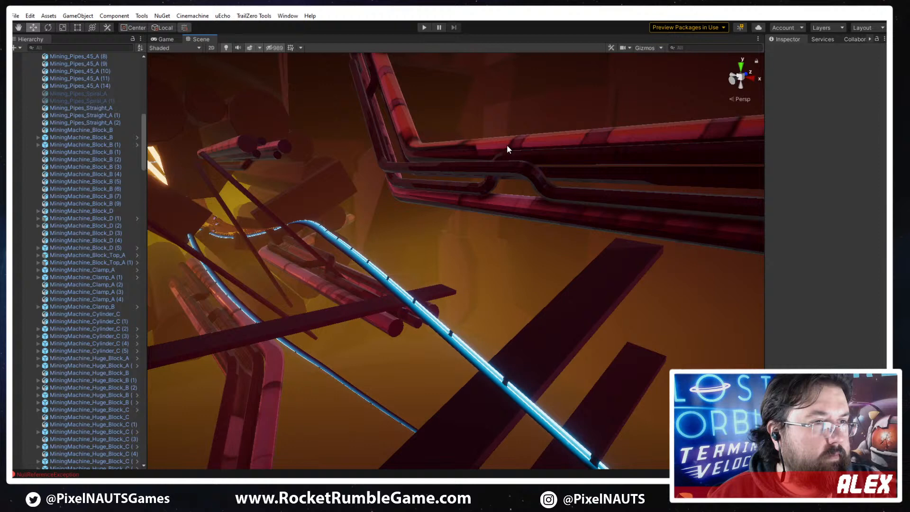
click(575, 147)
key(Delete)
Delete the small distant pipe section above the track and the straight pipe bundle Mining_Pipes_Straight_A beneath the crossing beams
click(269, 148)
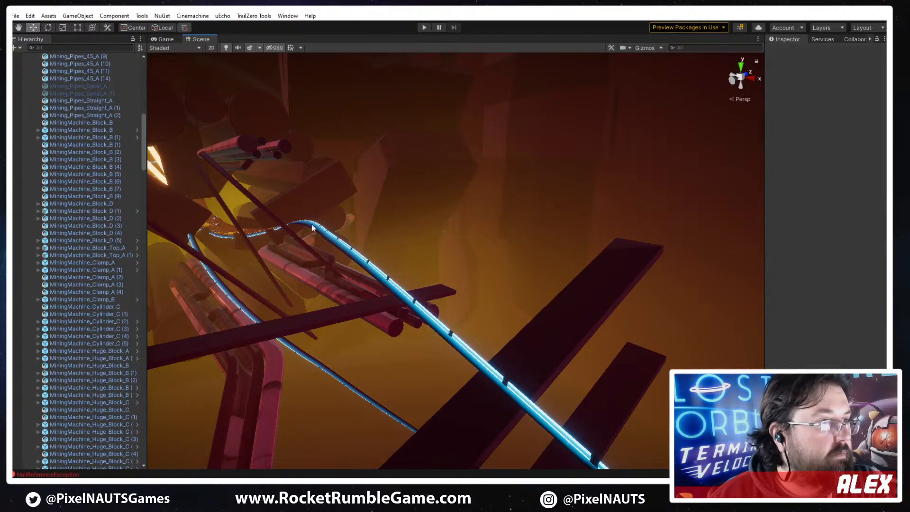
key(Delete)
click(387, 325)
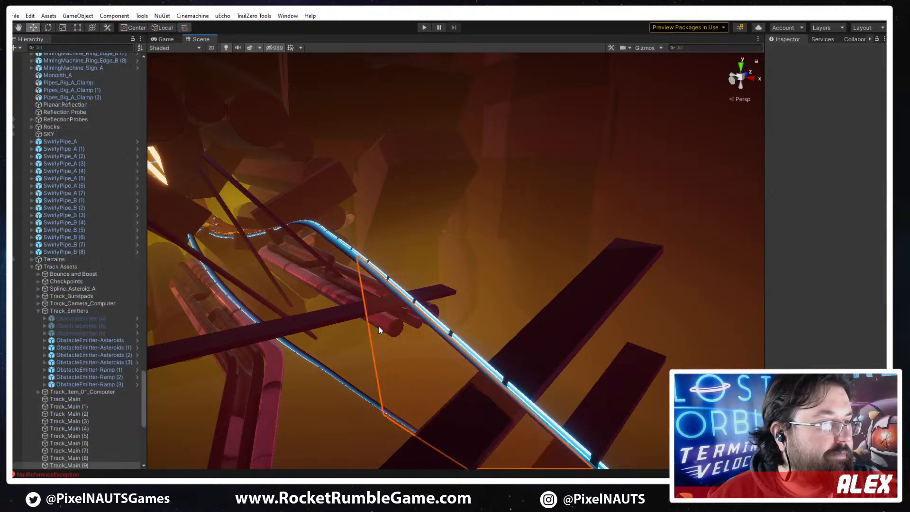
alt+drag(443, 347, 541, 297)
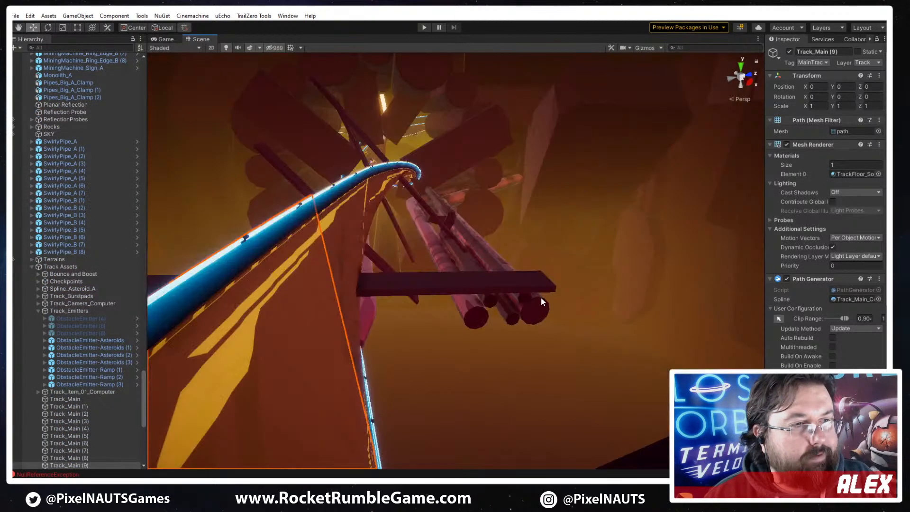
click(484, 256)
key(Delete)
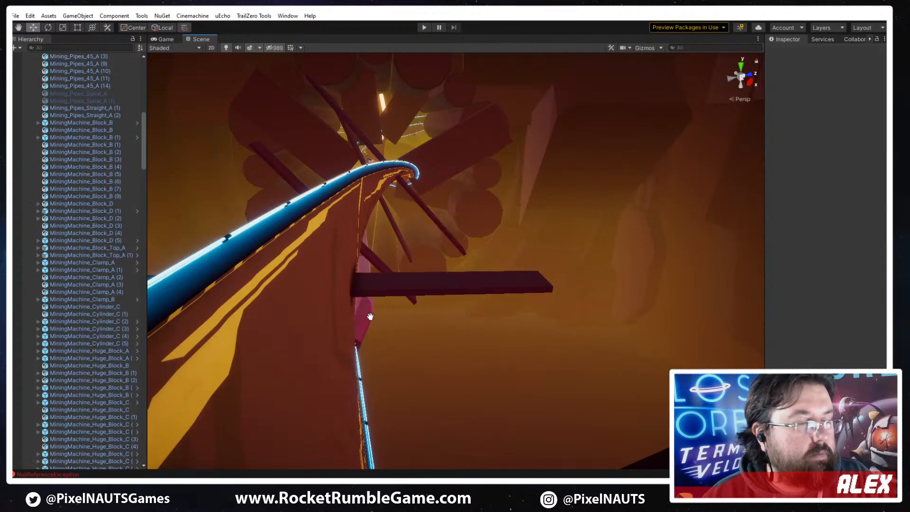
Delete the long pink pipe bundle running beside the track below the crossing beams
alt+drag(349, 297, 357, 299)
right_drag(356, 299, 367, 298)
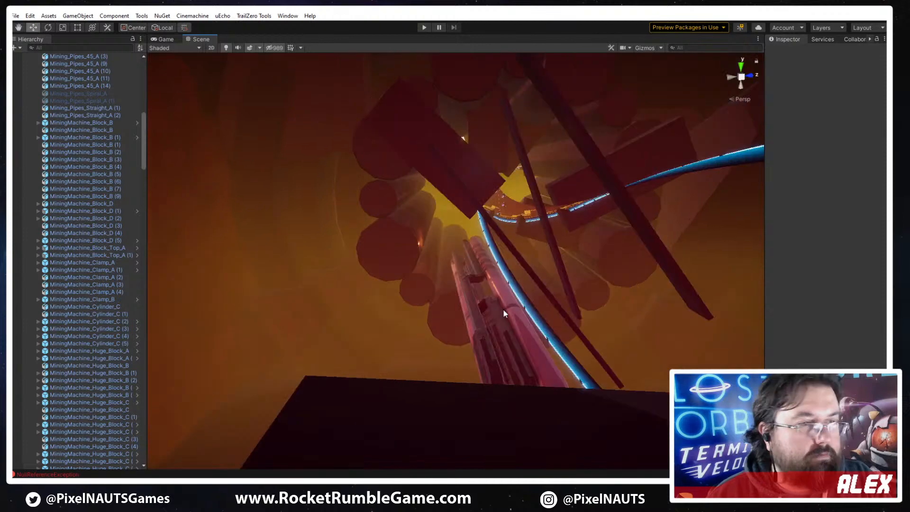
click(506, 313)
key(Delete)
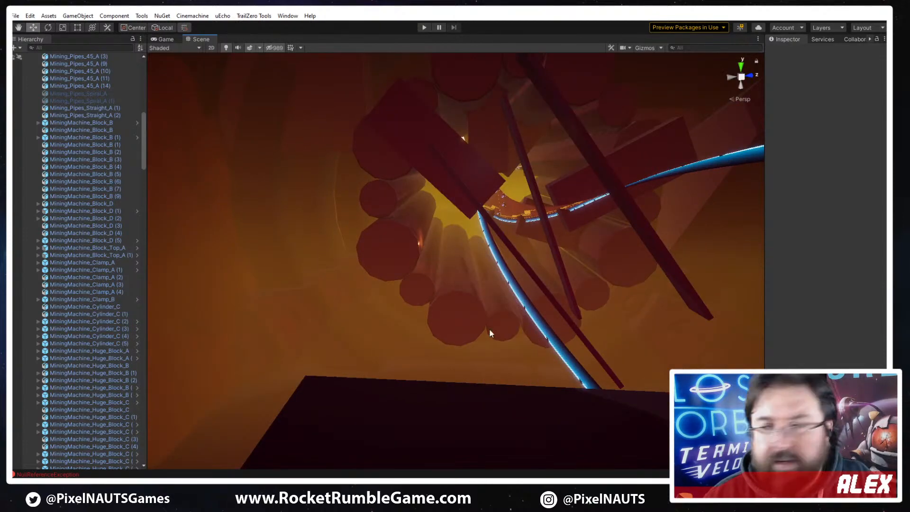
Duplicate MiningMachine_Ring_Edge_B (7), place the copy around the track and scale it to about 7.24 × 14.25 × 7.24
alt+drag(489, 328, 563, 300)
key(w)
right_drag(612, 296, 517, 219)
click(516, 219)
scroll(561, 319, up, 3)
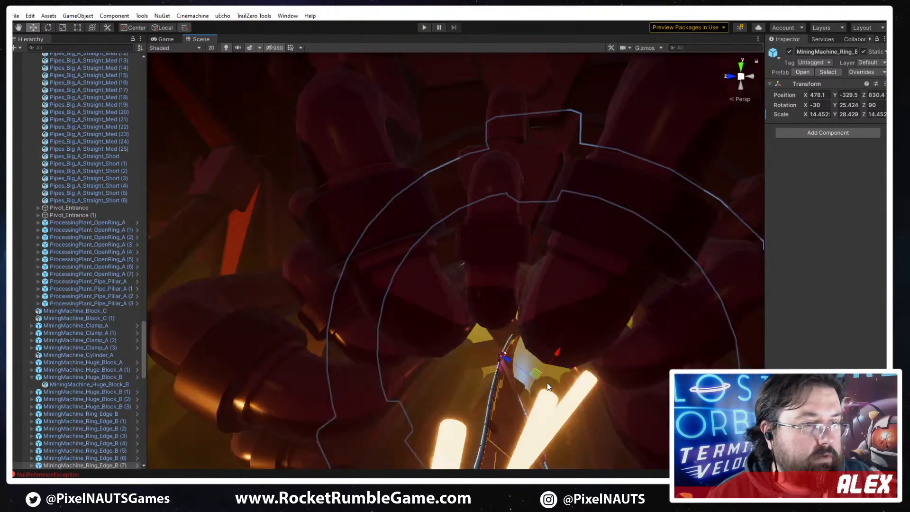
key(r)
drag(538, 376, 527, 400)
drag(528, 399, 564, 360)
right_drag(564, 360, 484, 295)
key(w)
drag(484, 294, 515, 282)
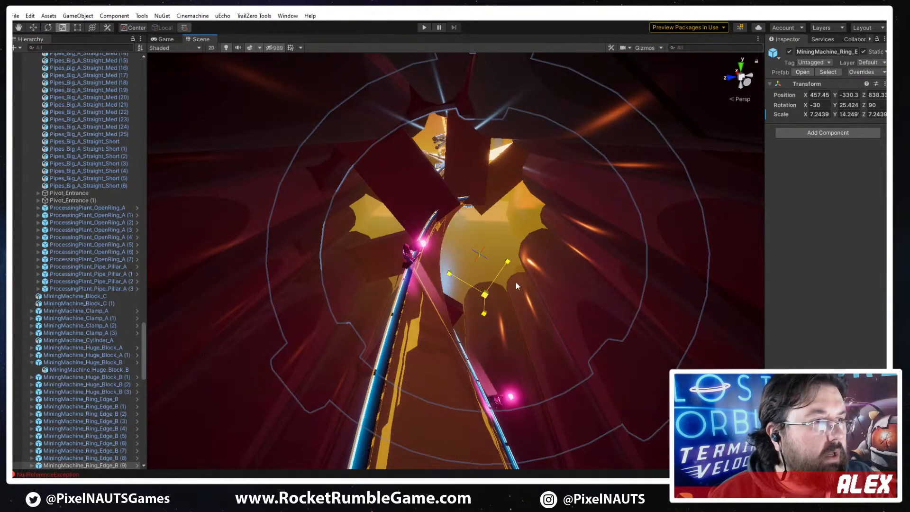
Move the ring to about X 453.6, Z 846.6 and scale it to about 4.94 × 9.71 × 4.94
right_drag(516, 282, 506, 272)
right_drag(516, 311, 502, 319)
key(w)
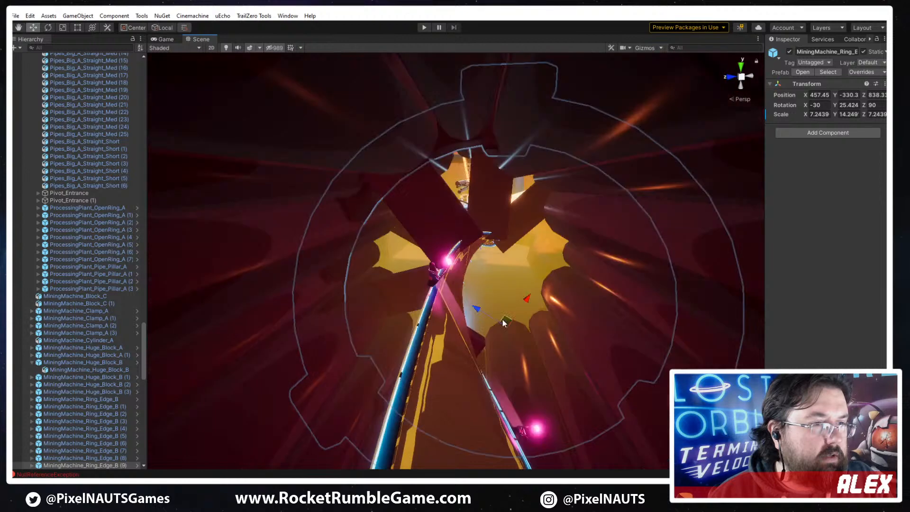
drag(492, 283, 467, 294)
click(508, 319)
key(r)
key(ctrl+z)
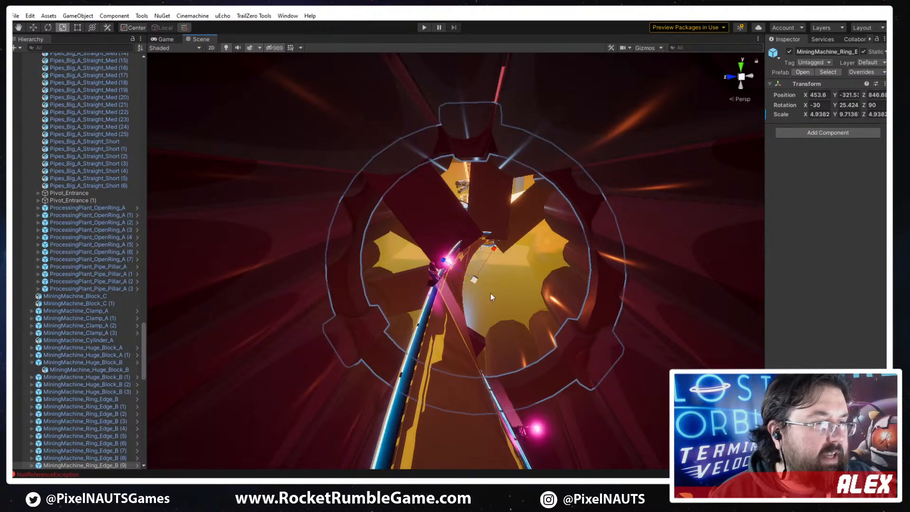
Rotate the ring to -75 on X and switch the transform handle from Center to Pivot
key(e)
ctrl+drag(509, 262, 525, 280)
right_drag(621, 354, 633, 386)
key(w)
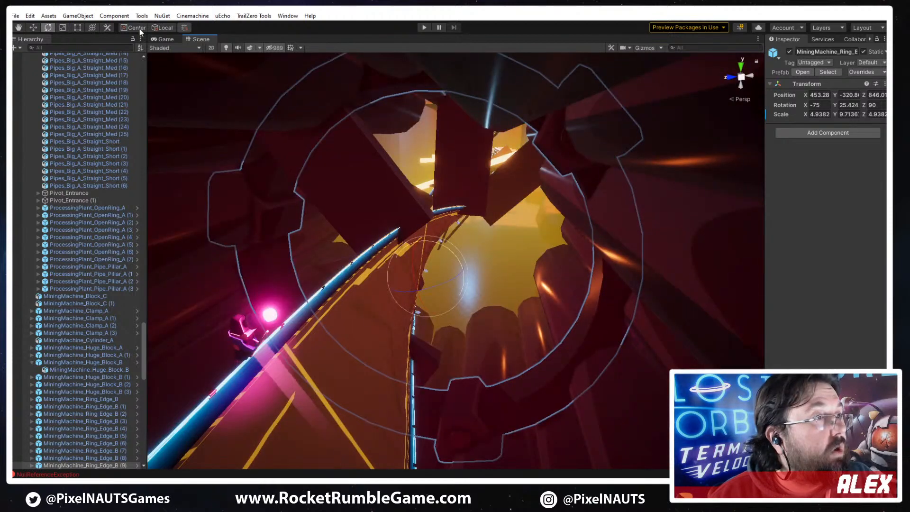
click(140, 29)
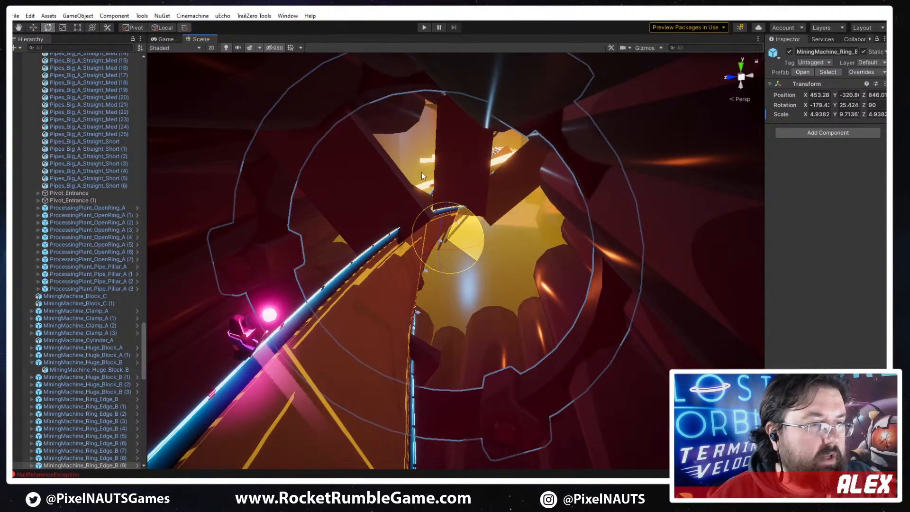
Slide the ring along the track to about X 445.39, Z 849.7, keeping its rotation at -75 on X
key(s)
right_drag(544, 369, 623, 213)
key(w)
drag(697, 174, 658, 188)
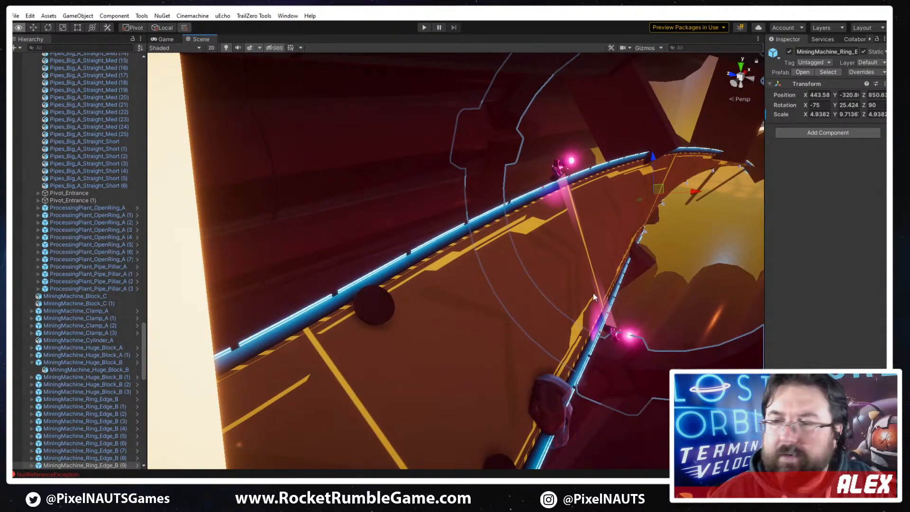
right_drag(593, 293, 593, 295)
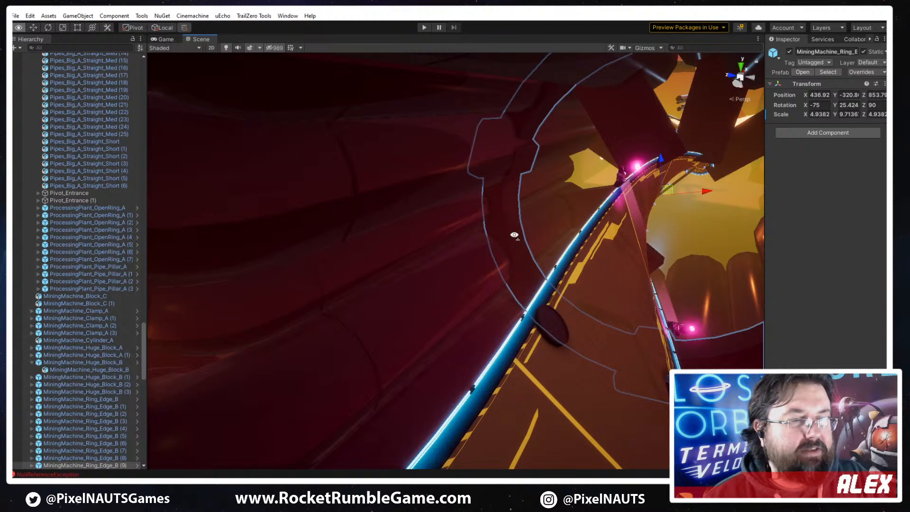
right_drag(515, 235, 583, 243)
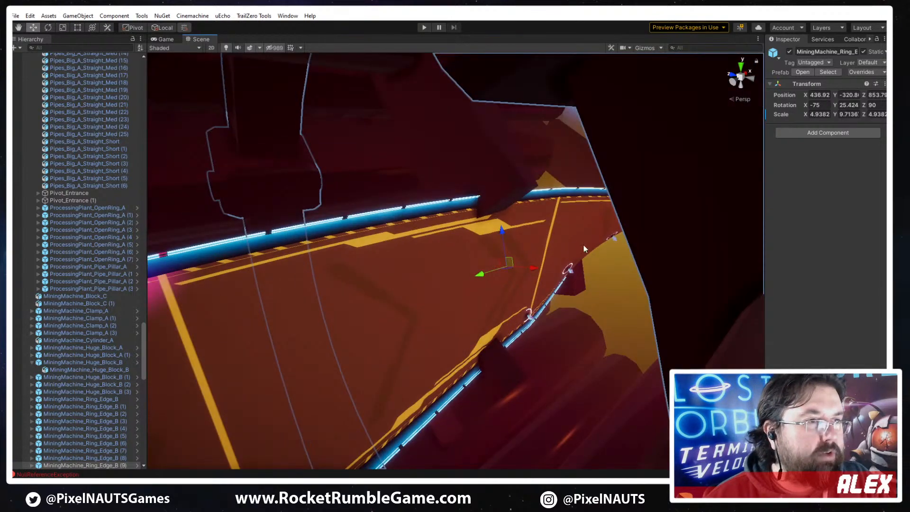
drag(533, 268, 551, 250)
right_drag(473, 254, 575, 248)
key(f)
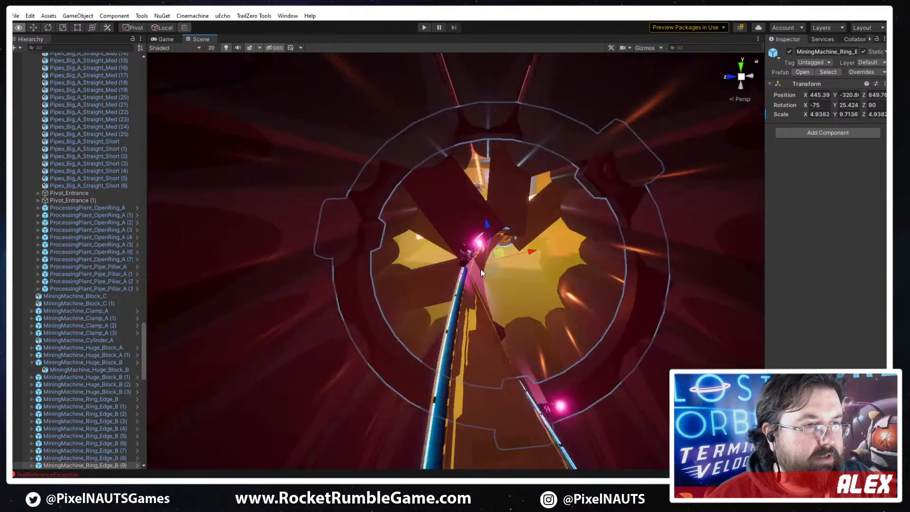
Scale the ring to about 4.63 × 9.10 × 4.63 and tilt it to about -88.58, 16.26, 98.98
right_drag(481, 269, 576, 278)
key(r)
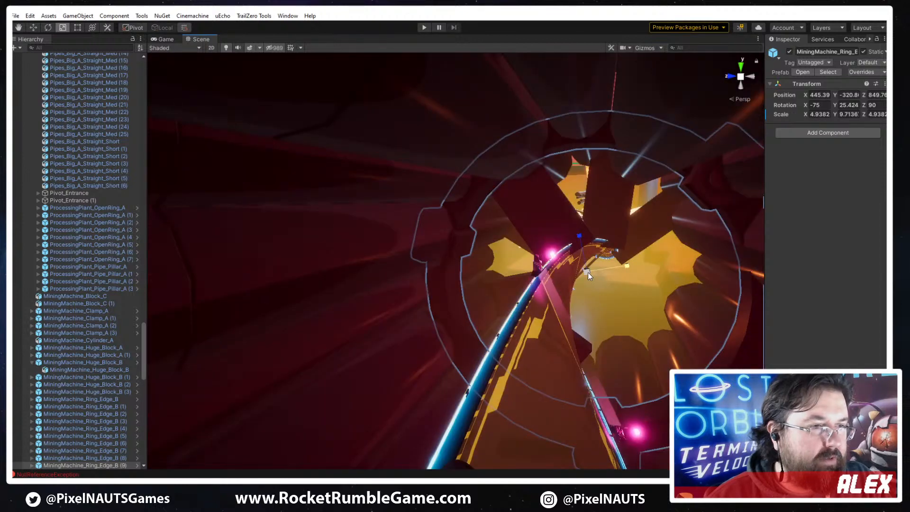
drag(588, 272, 584, 274)
right_drag(529, 313, 523, 299)
scroll(523, 299, down, 1)
key(e)
scroll(510, 255, up, 1)
mouse_move(510, 249)
ctrl+mouse_down()
mouse_move(530, 257)
mouse_move(517, 253)
ctrl+mouse_up()
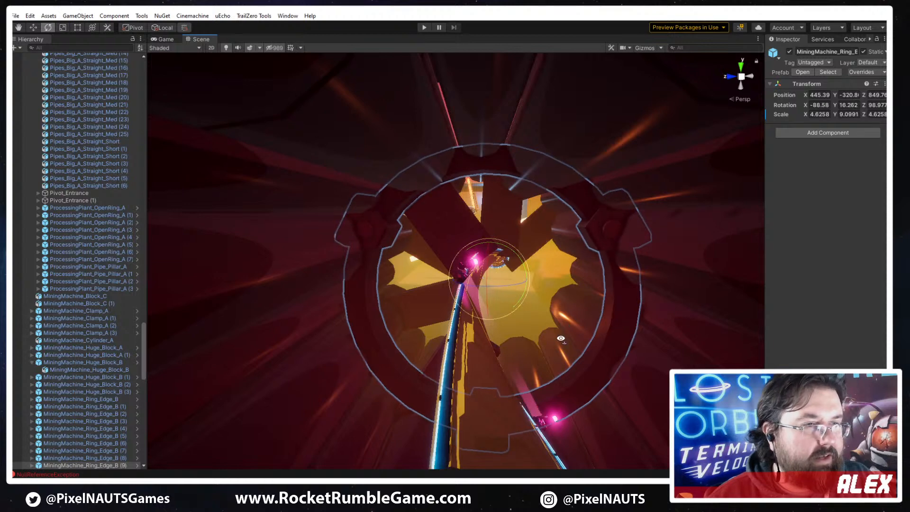
Lower the ring to about Y -322.8 and scale it to about 4.76 × 9.36 × 4.76
right_drag(545, 327, 527, 283)
key(r)
drag(525, 279, 524, 279)
key(w)
drag(527, 246, 534, 290)
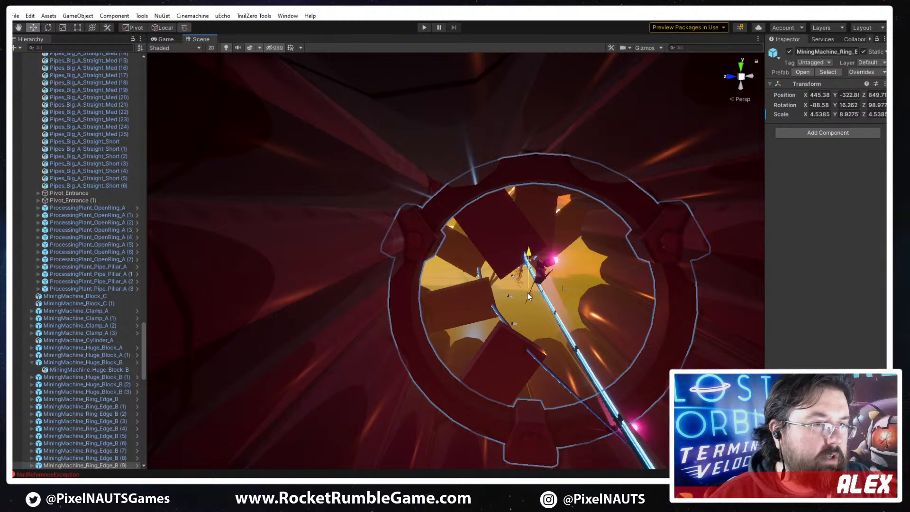
key(r)
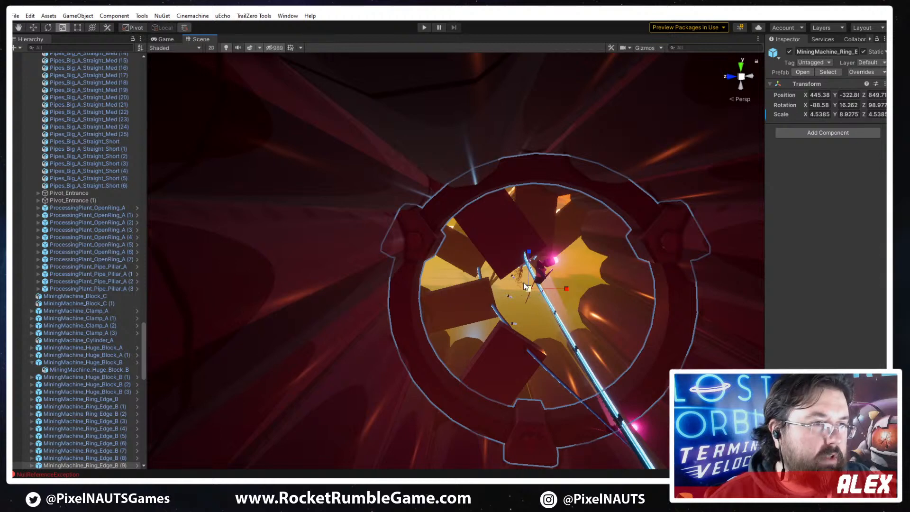
drag(524, 286, 527, 286)
Nudge the ring slightly along the track to about X 444.87, Z 849.9
right_drag(521, 341, 432, 363)
key(w)
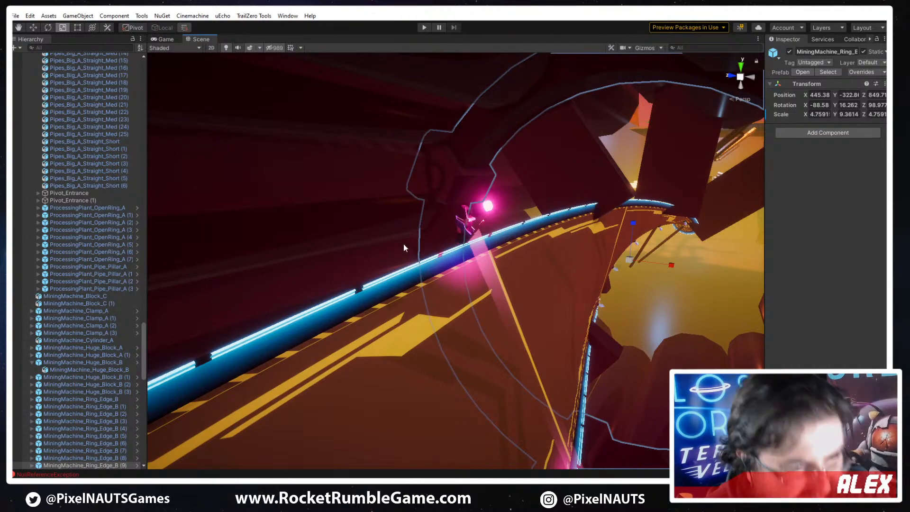
right_drag(595, 284, 511, 341)
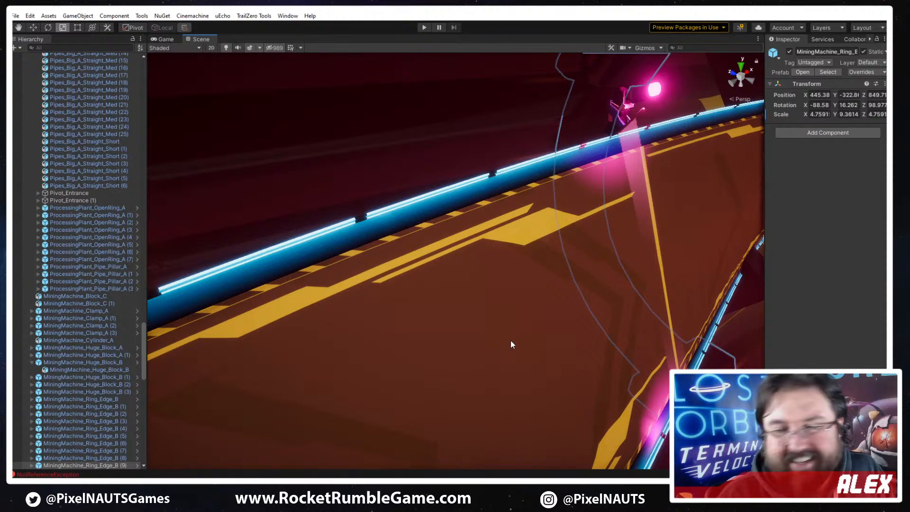
right_drag(558, 220, 611, 265)
key(w)
key(ctrl+z)
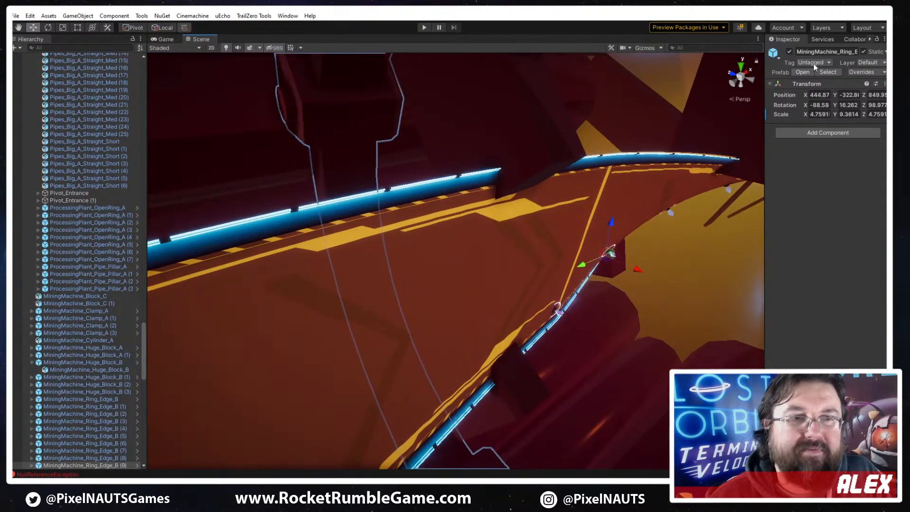
Locate the selected ring's source prefab and preview the neighbouring mining machine, girder and MiningRing prefabs for further tunnel dressing
click(827, 72)
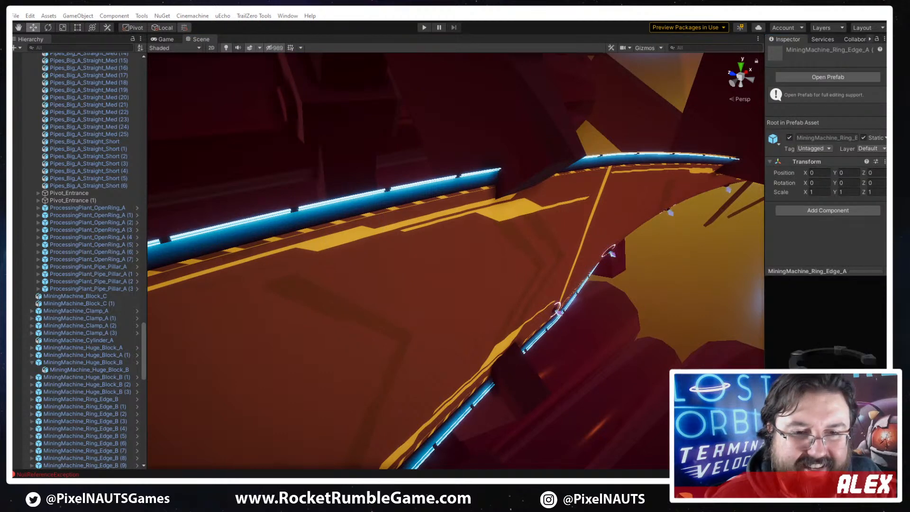
key(Down)
key(Down)
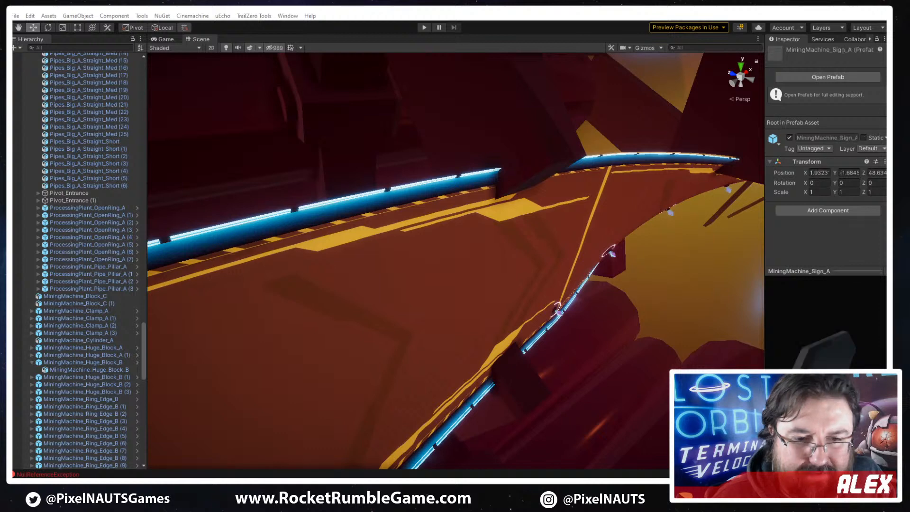
key(Down)
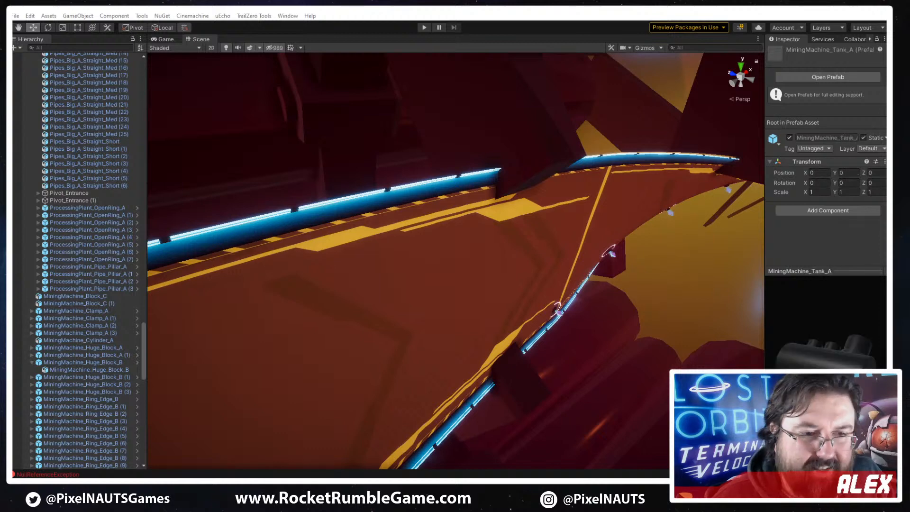
key(Right)
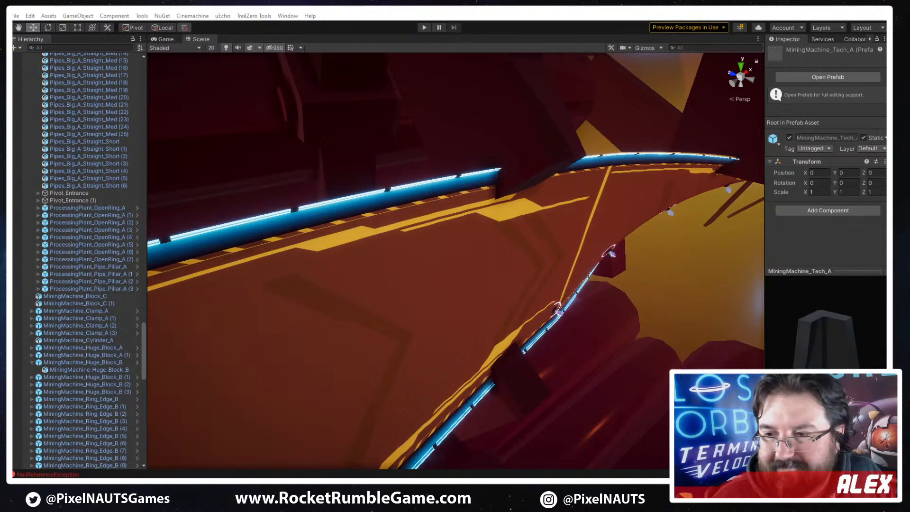
key(Up)
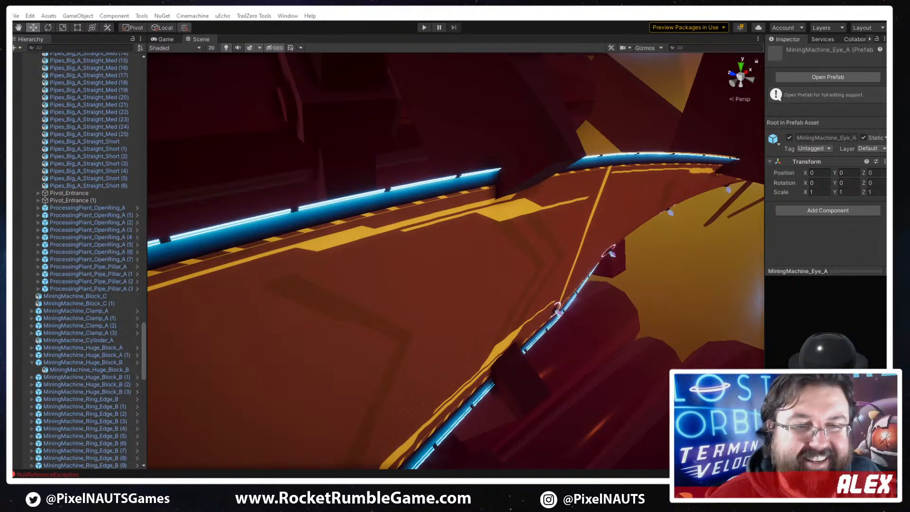
key(Up)
key(Up)
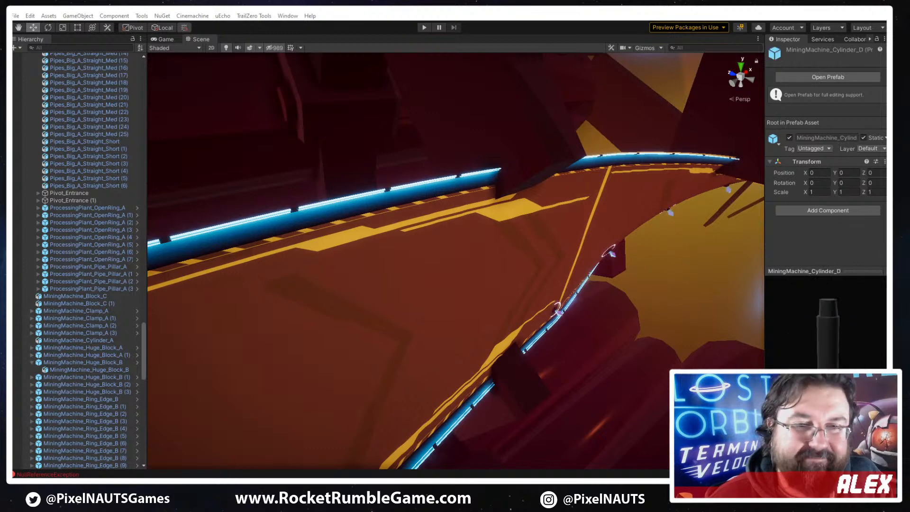
key(Up)
key(Up)
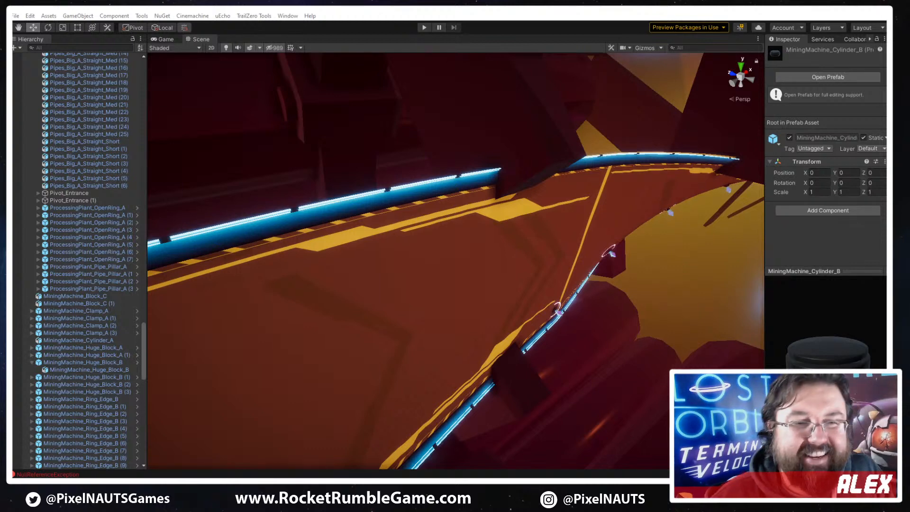
key(Up)
key(Up)
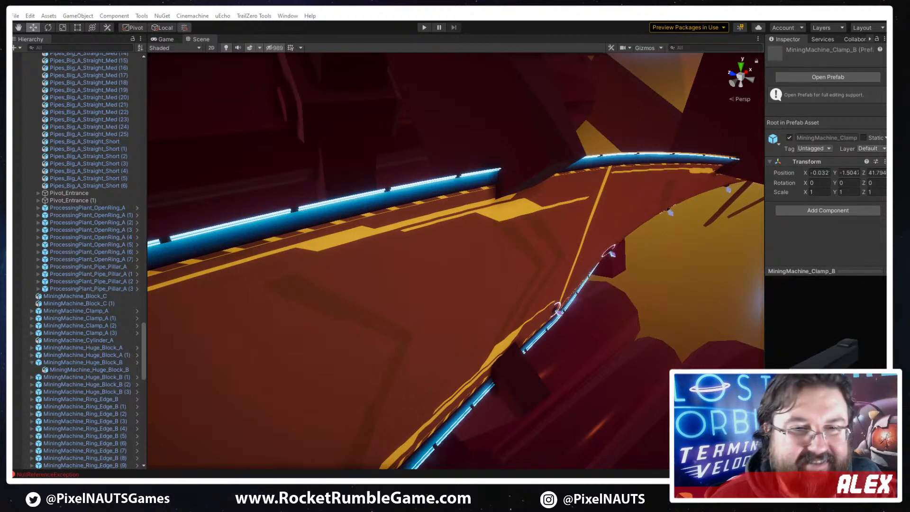
key(Up)
key(Up)
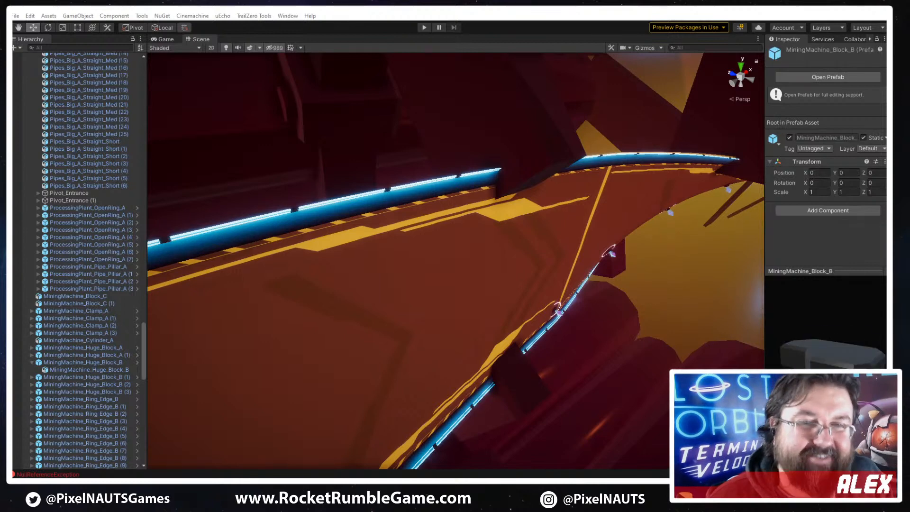
key(Up)
key(Up)
key(Up)
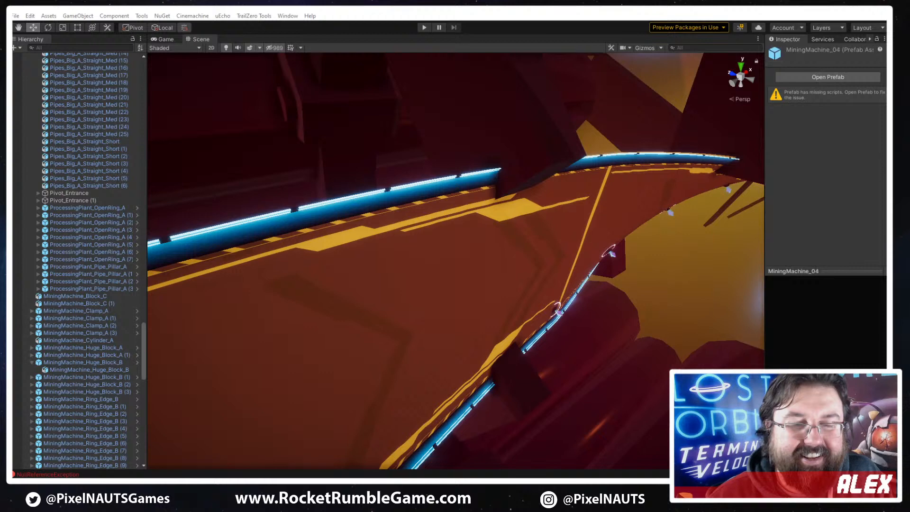
key(Up)
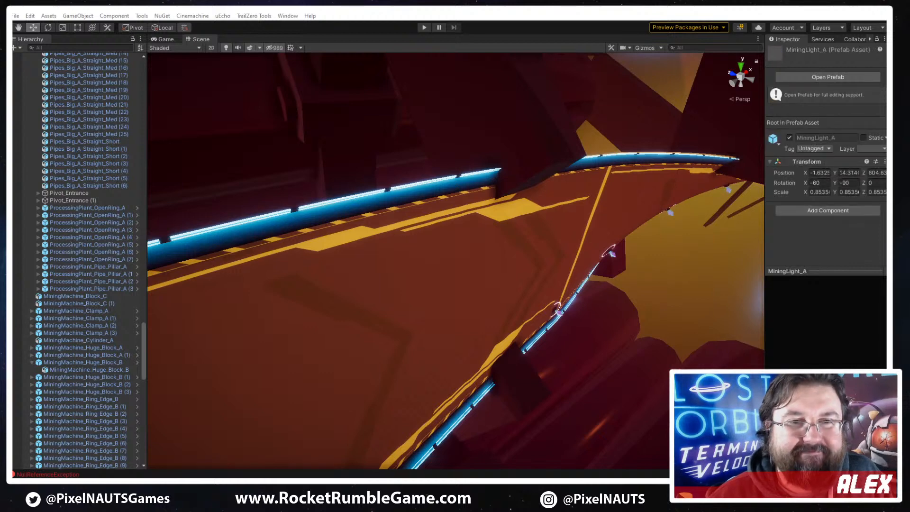
key(Up)
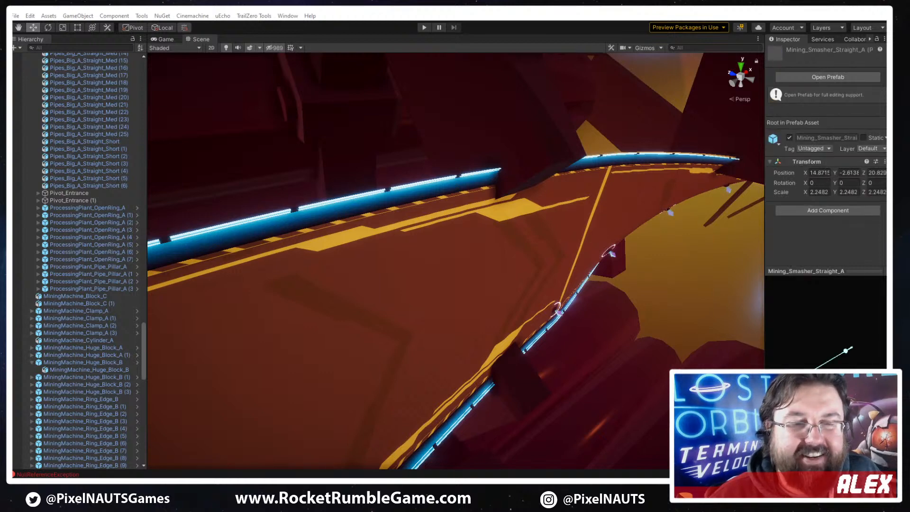
key(Up)
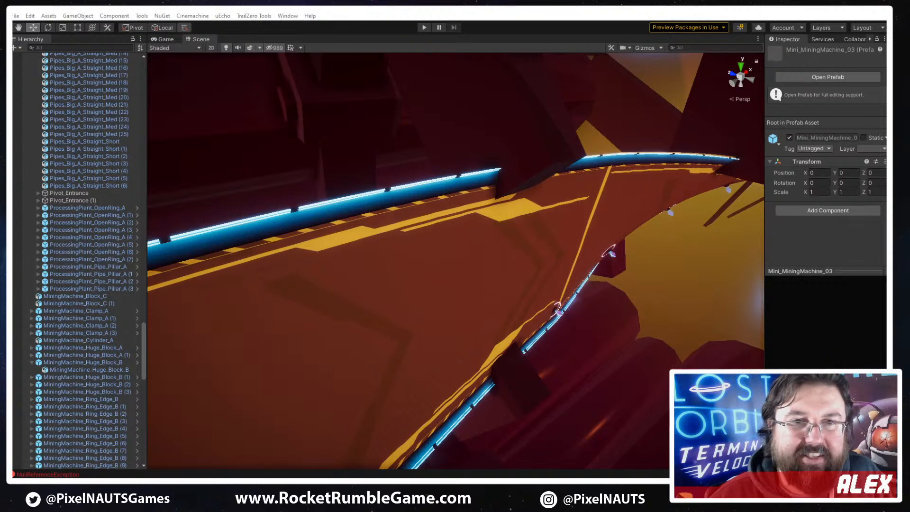
key(Up)
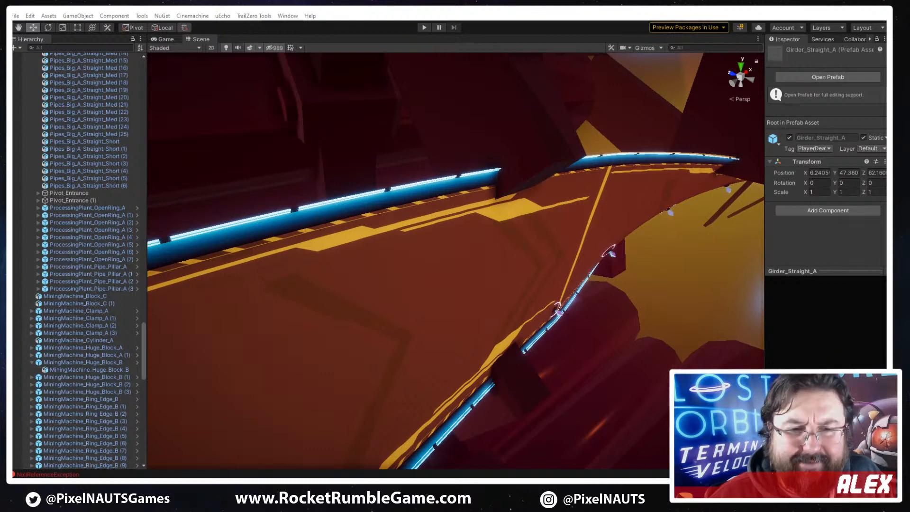
key(Up)
key(Up)
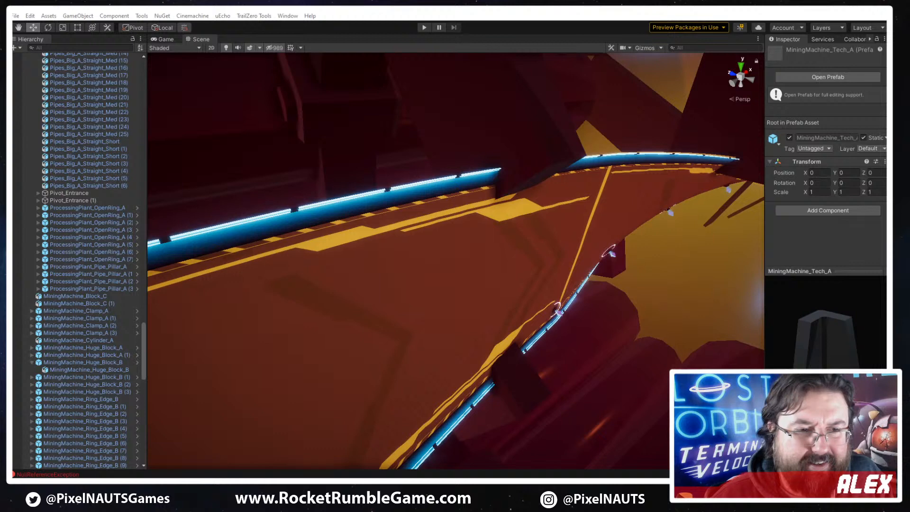
key(Up)
key(Down)
key(Down)
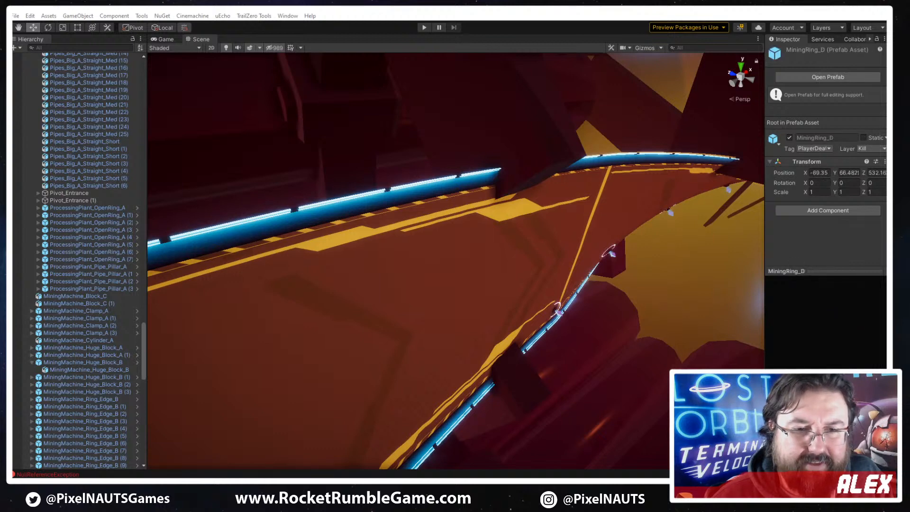
key(Up)
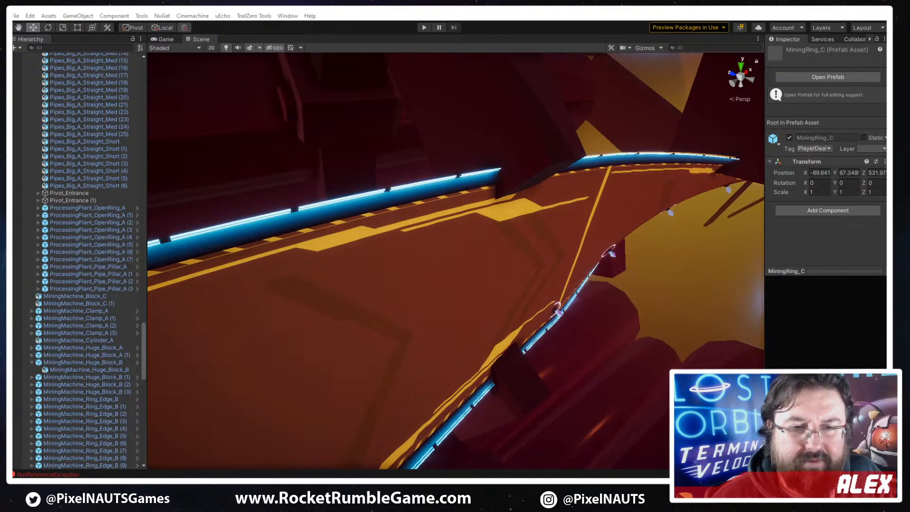
key(Up)
key(Up)
key(Down)
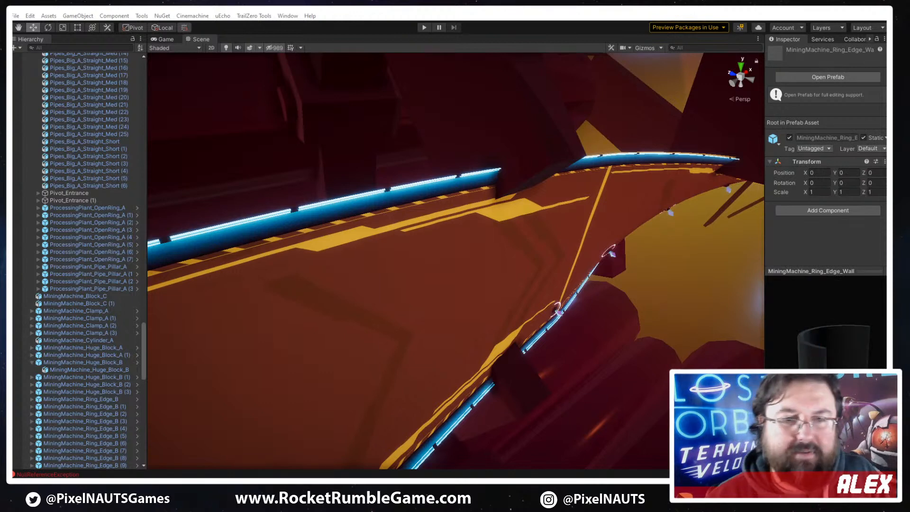
Duplicate the fitted mining machine ring and slide the copy along the track to about X 453.1, Z 846
right_drag(533, 229, 502, 205)
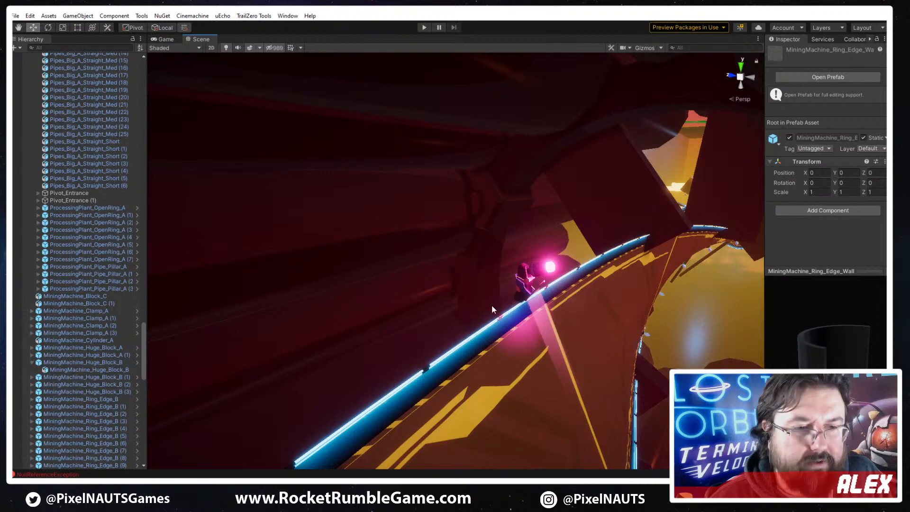
click(512, 281)
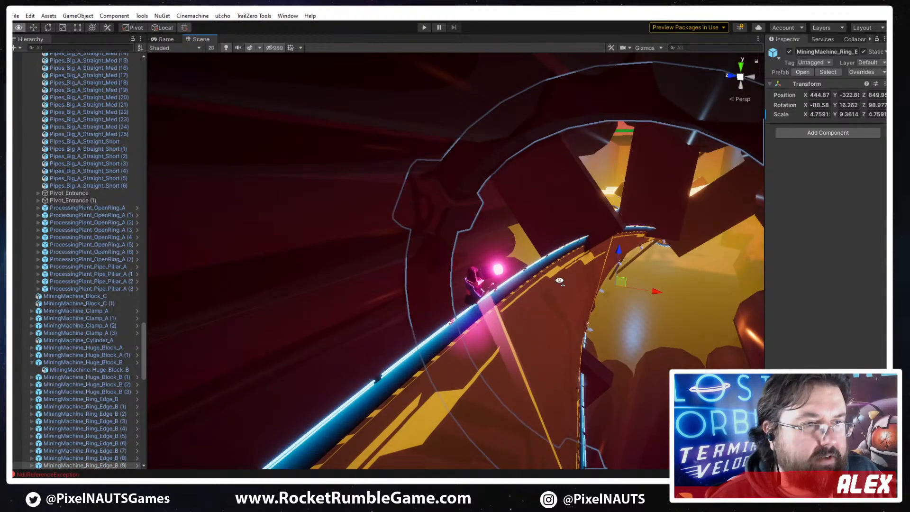
right_drag(512, 281, 346, 327)
middle_drag(485, 281, 478, 280)
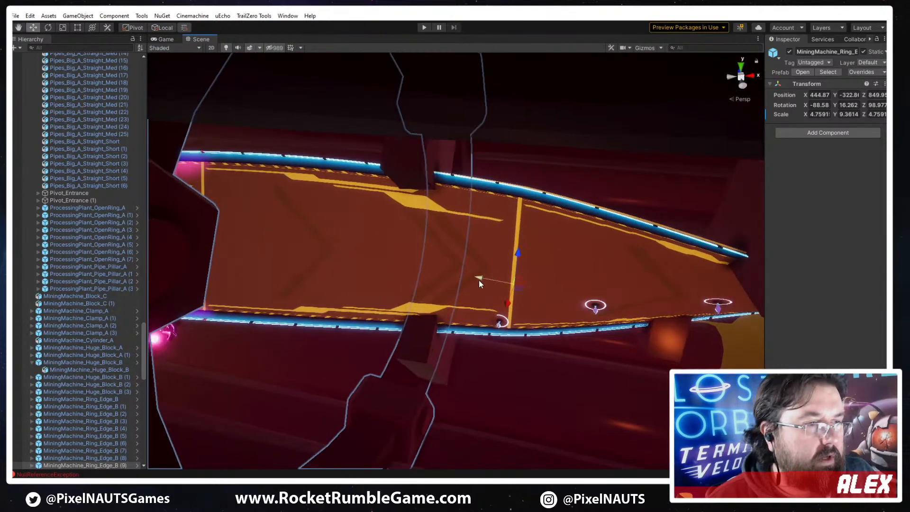
key(ctrl+d)
drag(479, 280, 572, 290)
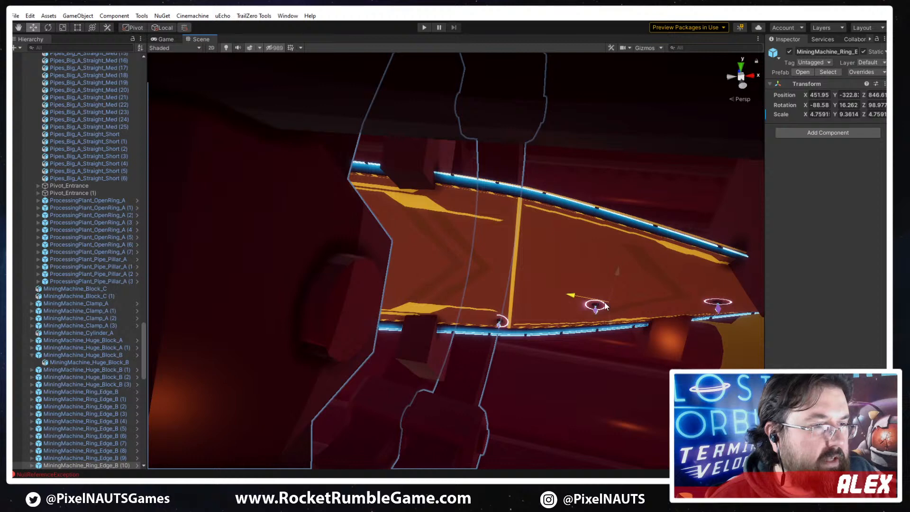
Examine how the duplicated ring fits around the track and against the tunnel walls from several angles
alt+drag(392, 318, 620, 283)
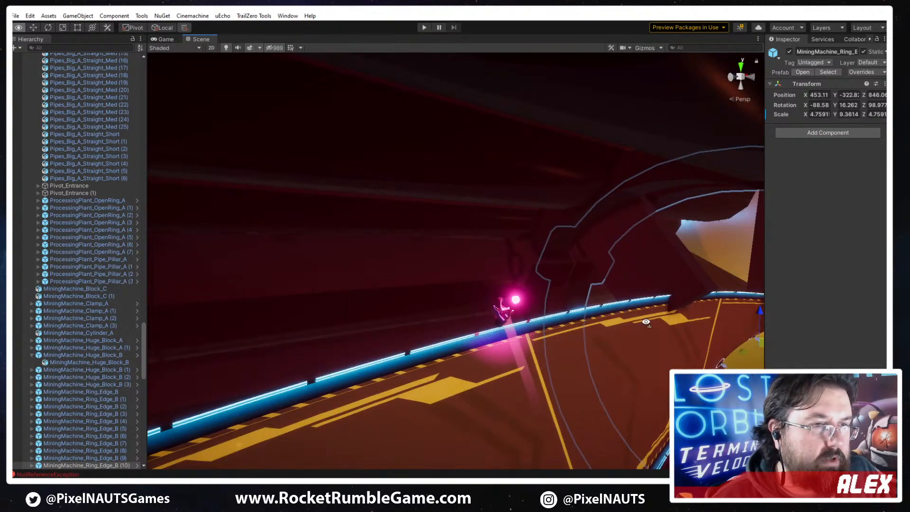
alt+drag(646, 323, 646, 305)
alt+drag(465, 223, 402, 185)
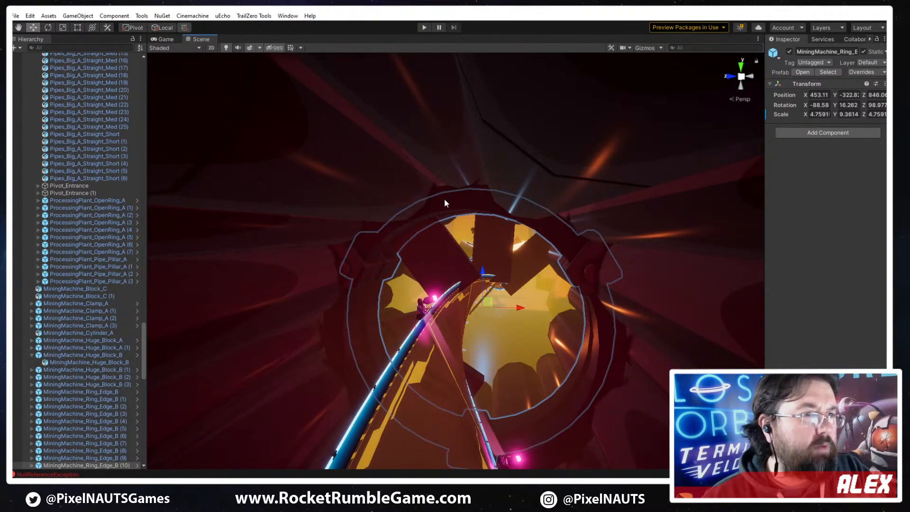
alt+drag(438, 221, 505, 223)
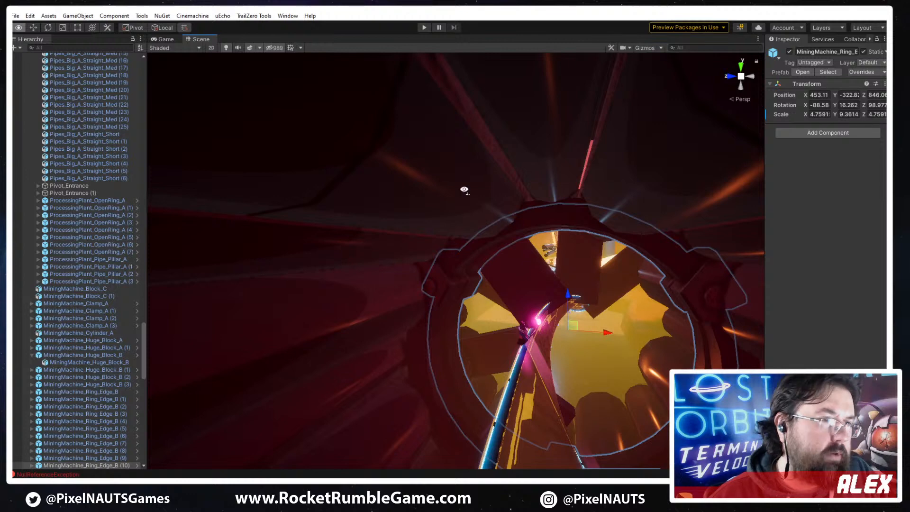
alt+drag(463, 189, 431, 319)
alt+drag(365, 274, 474, 278)
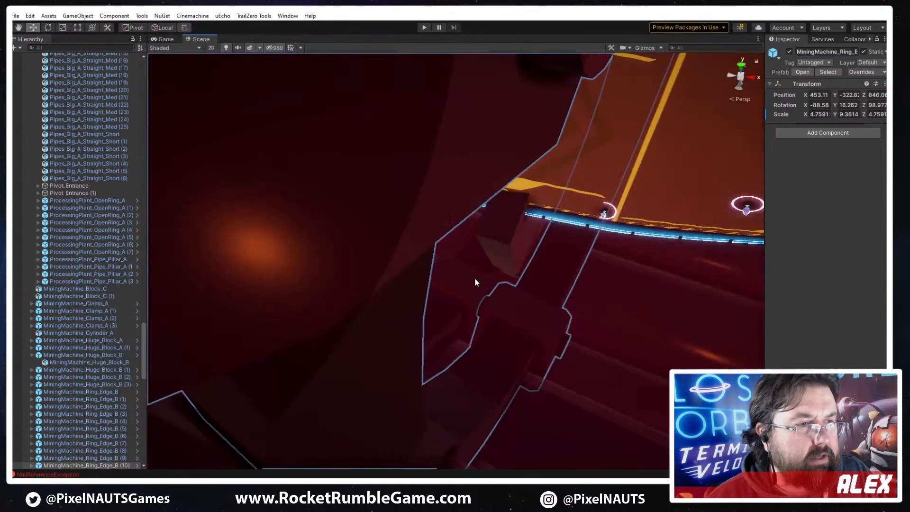
Select both fitted rings together, duplicate the pair and slide the copies further along the track
shift+click(497, 320)
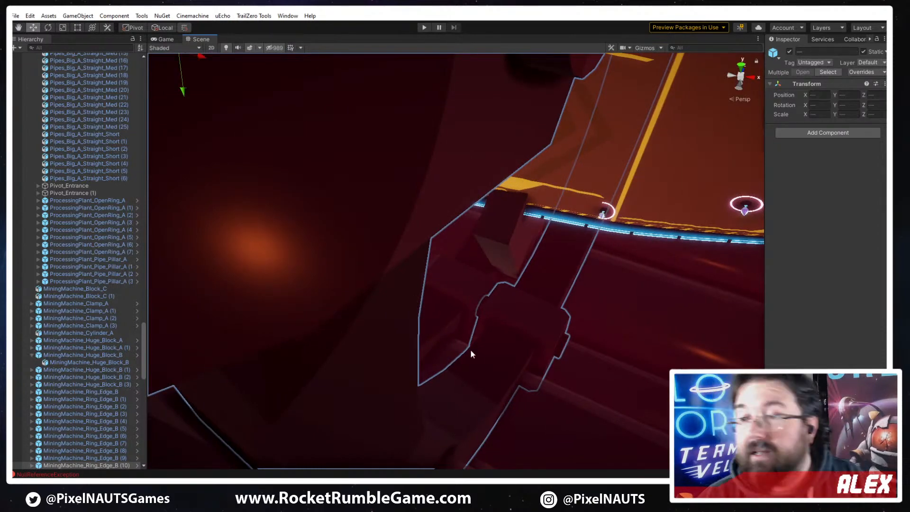
alt+drag(432, 323, 500, 332)
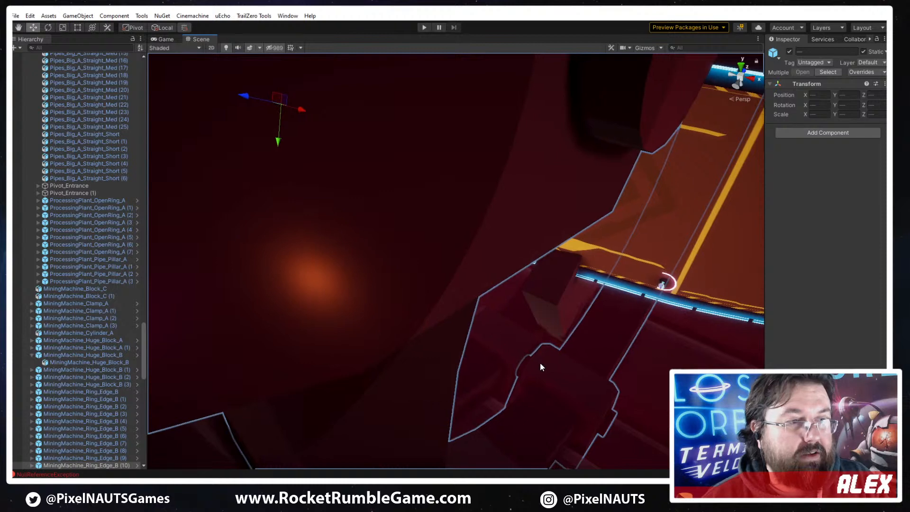
click(625, 337)
right_drag(625, 337, 480, 257)
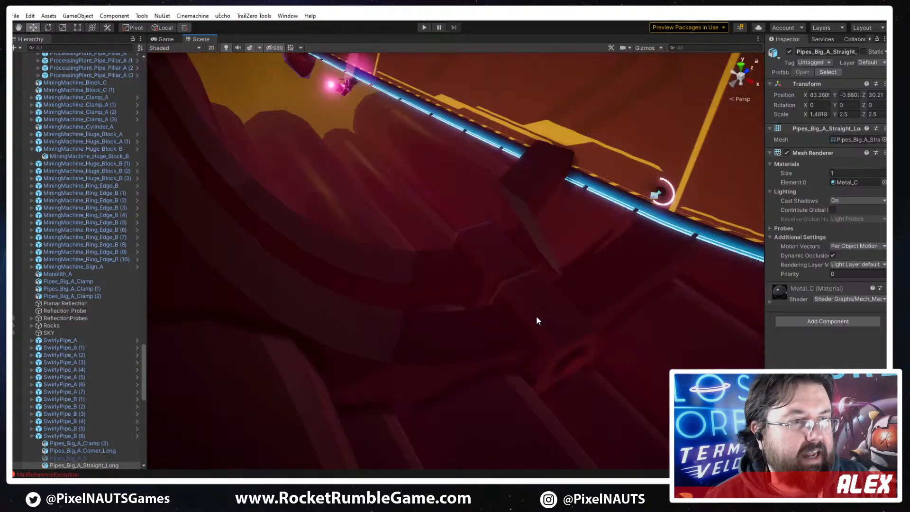
click(614, 246)
right_drag(614, 246, 652, 316)
shift+click(528, 140)
key(ctrl+d)
drag(412, 266, 300, 267)
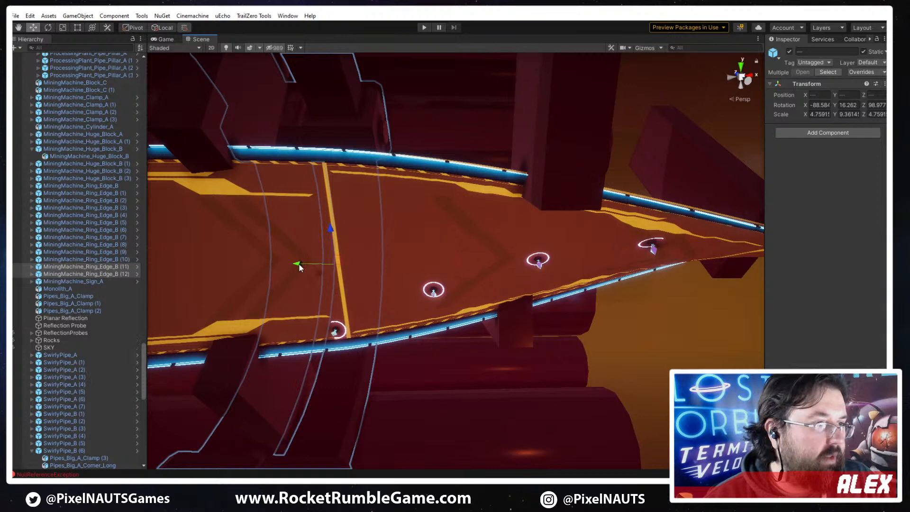
click(511, 300)
key(ctrl+z)
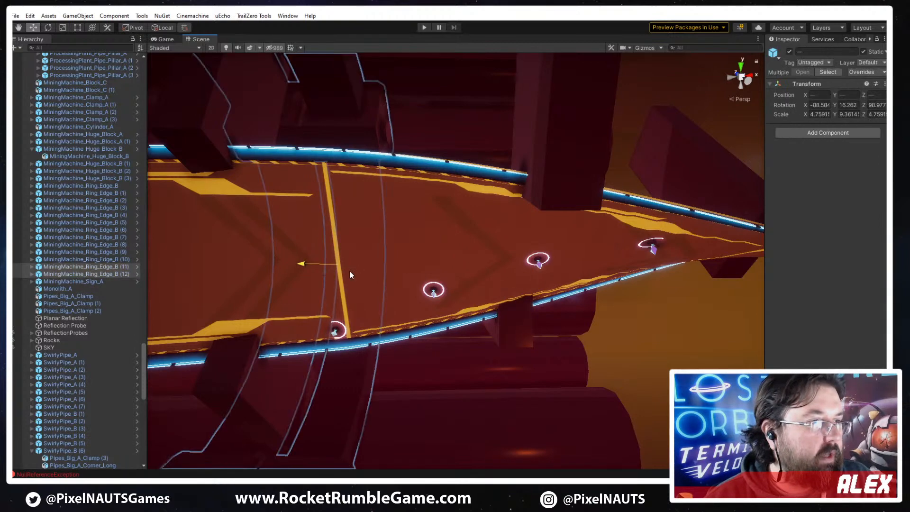
Slide the duplicated ring pair farther down the track, past the dark blocks beside it
key(f)
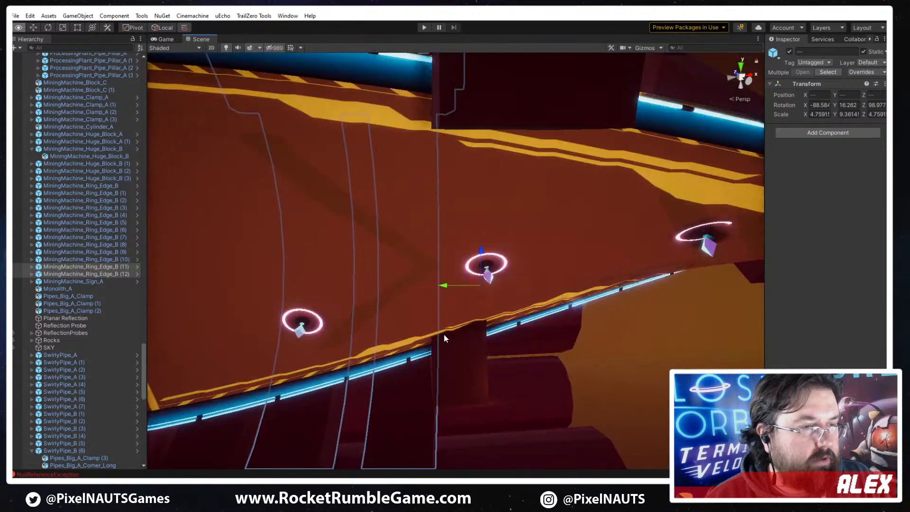
alt+drag(437, 329, 436, 331)
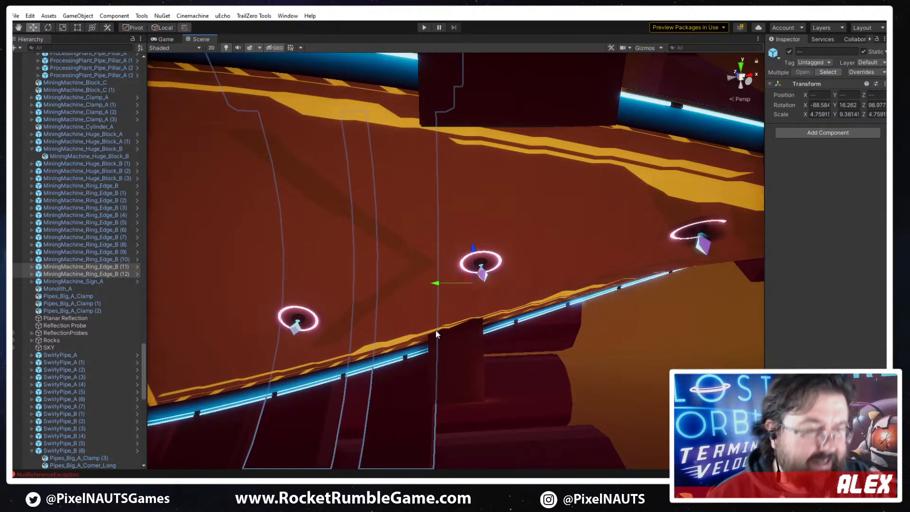
drag(435, 278, 676, 318)
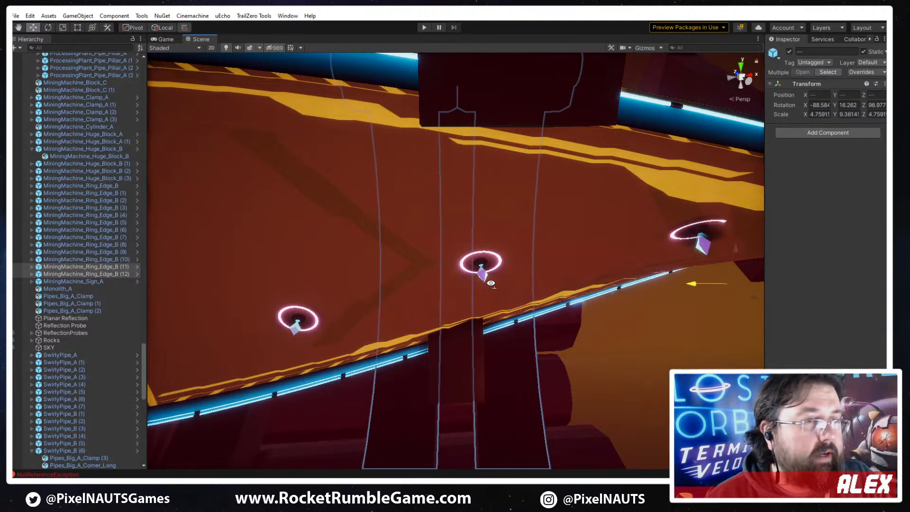
alt+drag(487, 274, 414, 270)
scroll(266, 284, down, 5)
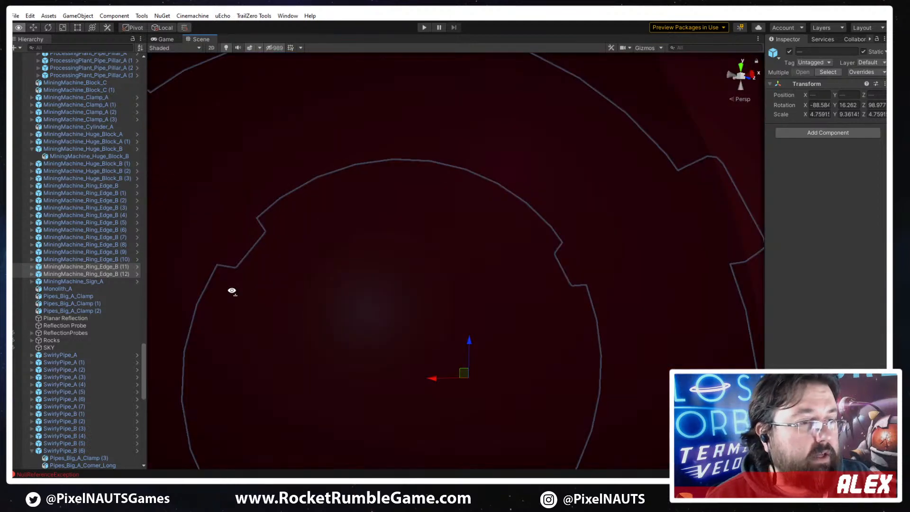
Examine how the duplicated ring pair sits around the track and the surrounding pipes
alt+drag(190, 294, 172, 298)
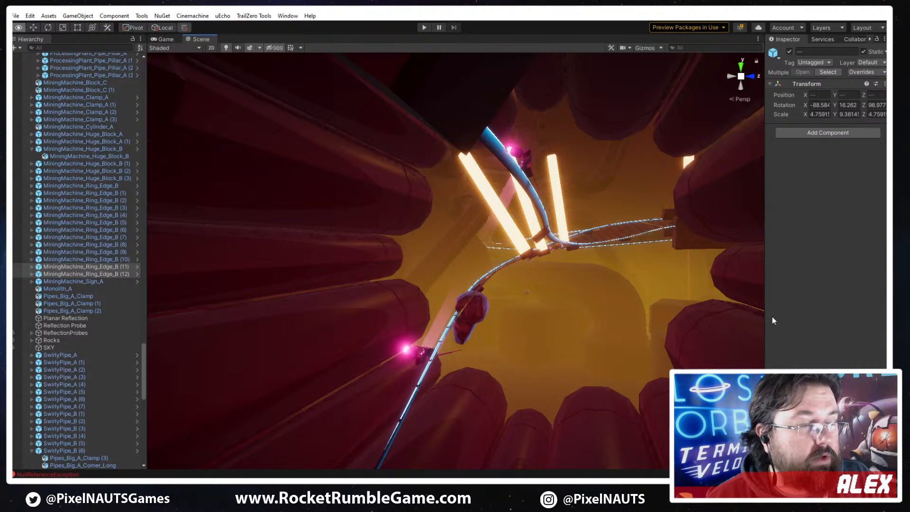
alt+drag(772, 317, 736, 306)
alt+drag(664, 266, 467, 419)
alt+drag(482, 243, 724, 370)
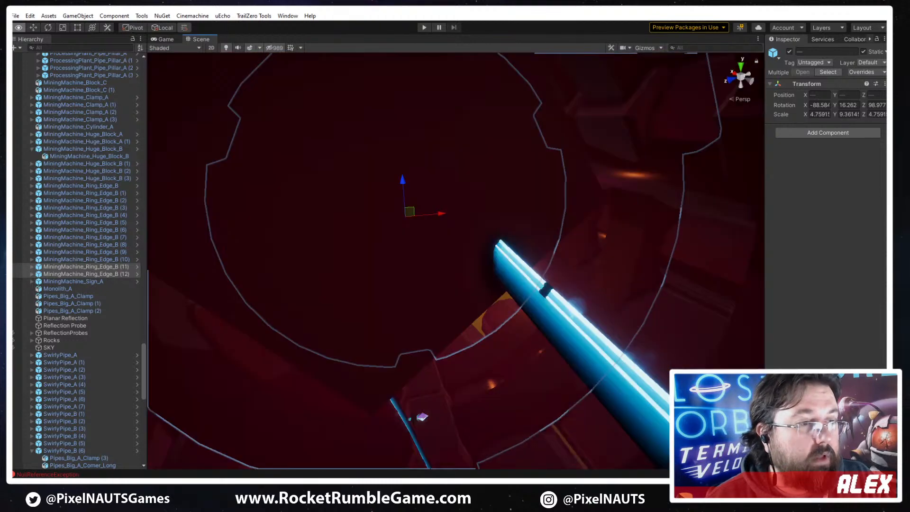
key(f)
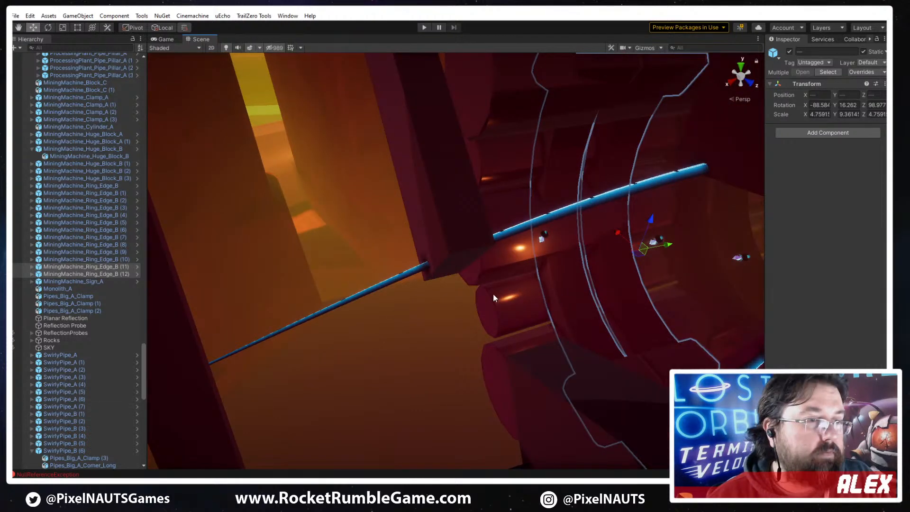
Duplicate all the SwirlyPipe_A and SwirlyPipe_B objects together and try rotating the copies about their individual pivots
click(514, 191)
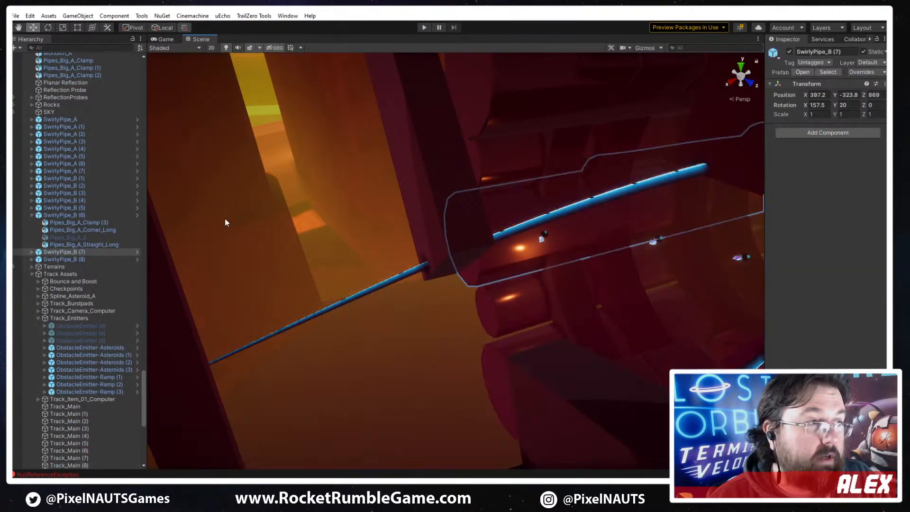
shift+click(74, 262)
click(32, 215)
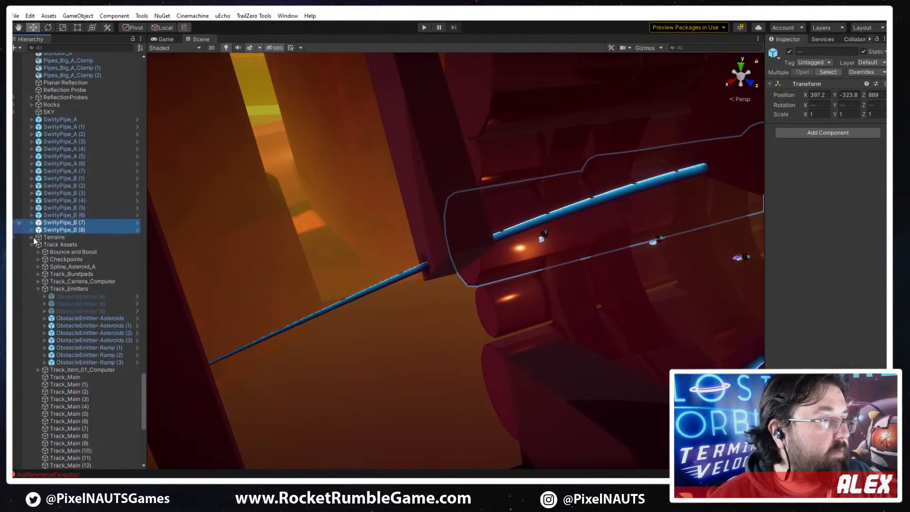
click(32, 244)
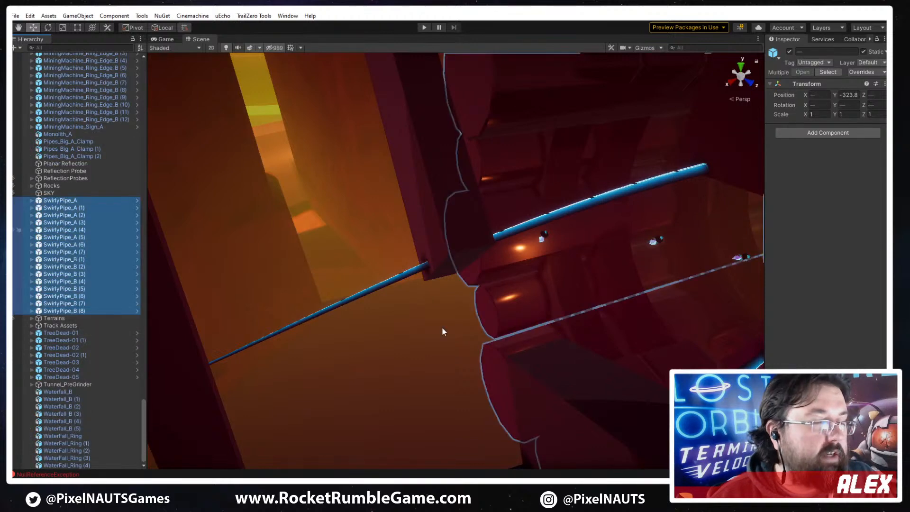
mouse_move(441, 326)
right_down()
mouse_move(507, 284)
mouse_move(507, 300)
mouse_move(512, 288)
mouse_move(409, 301)
mouse_move(301, 361)
mouse_move(346, 370)
mouse_move(437, 354)
mouse_move(457, 329)
mouse_move(518, 319)
mouse_move(718, 349)
mouse_move(806, 384)
mouse_move(35, 386)
mouse_move(84, 373)
mouse_move(19, 370)
mouse_move(720, 379)
mouse_move(369, 283)
mouse_move(474, 315)
mouse_move(430, 335)
right_up()
key(ctrl+d)
key(e)
drag(429, 336, 295, 379)
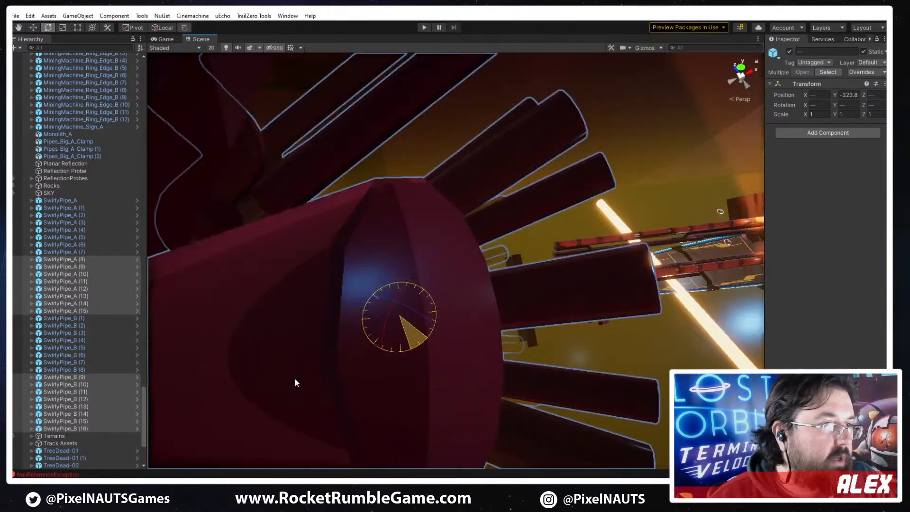
drag(351, 363, 509, 288)
right_drag(509, 288, 404, 297)
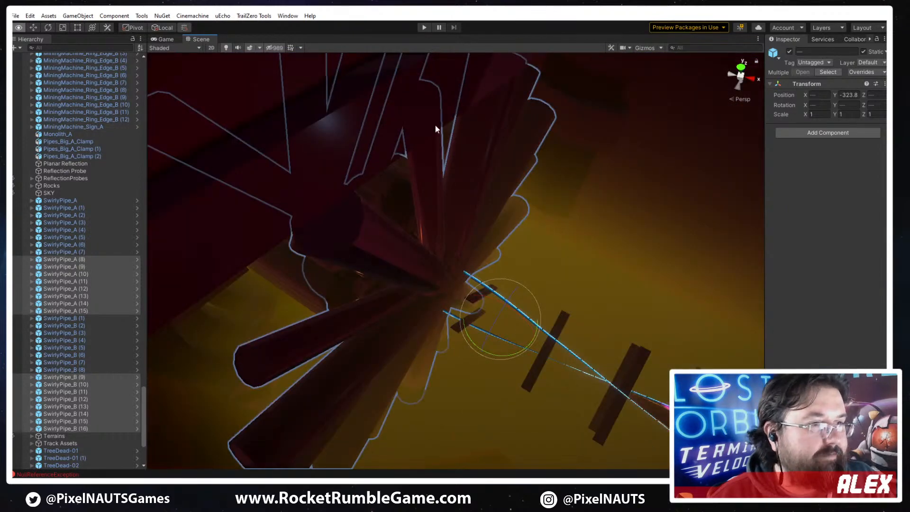
key(ctrl+z)
Try rotating the duplicated pipes as one group, using Center and Global handle settings
click(132, 29)
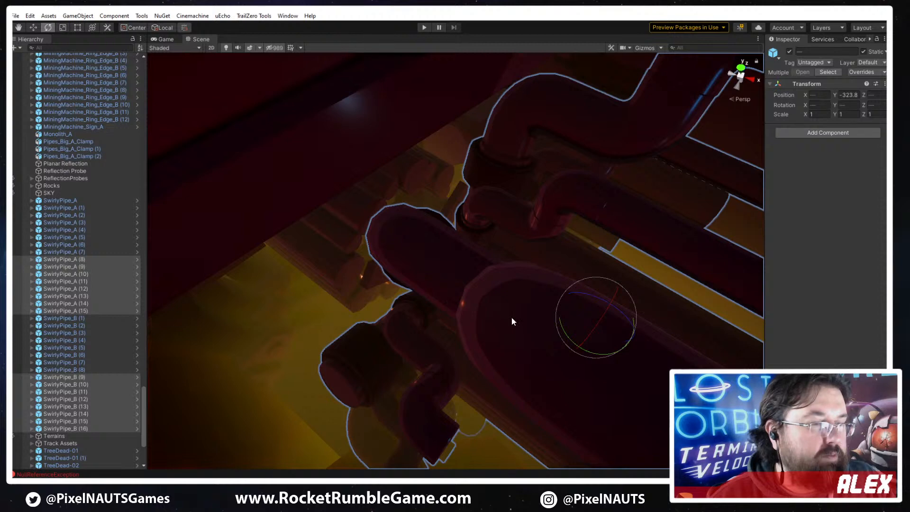
right_drag(511, 317, 558, 290)
drag(558, 294, 396, 304)
right_drag(397, 305, 550, 249)
click(163, 28)
right_click(473, 253)
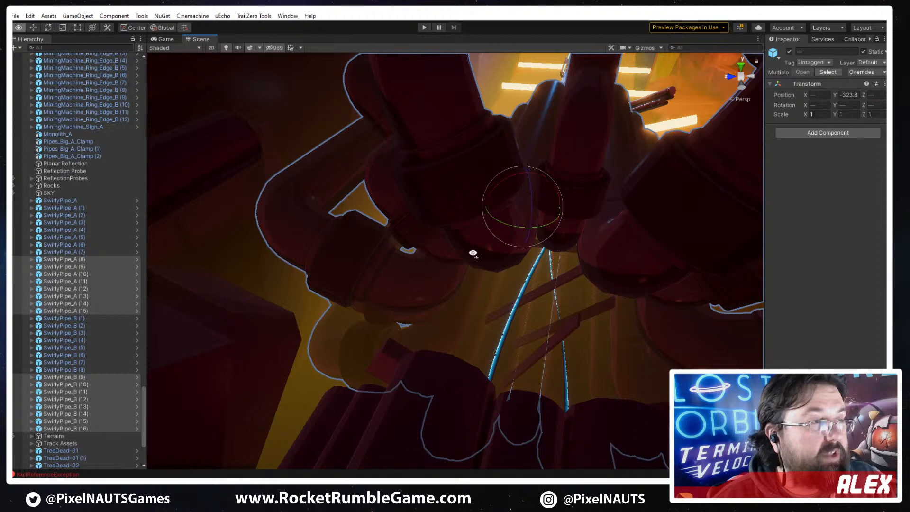
right_drag(473, 246, 274, 241)
drag(274, 241, 605, 229)
Try repositioning the duplicated pipe group over the track, and delete all the copies
key(w)
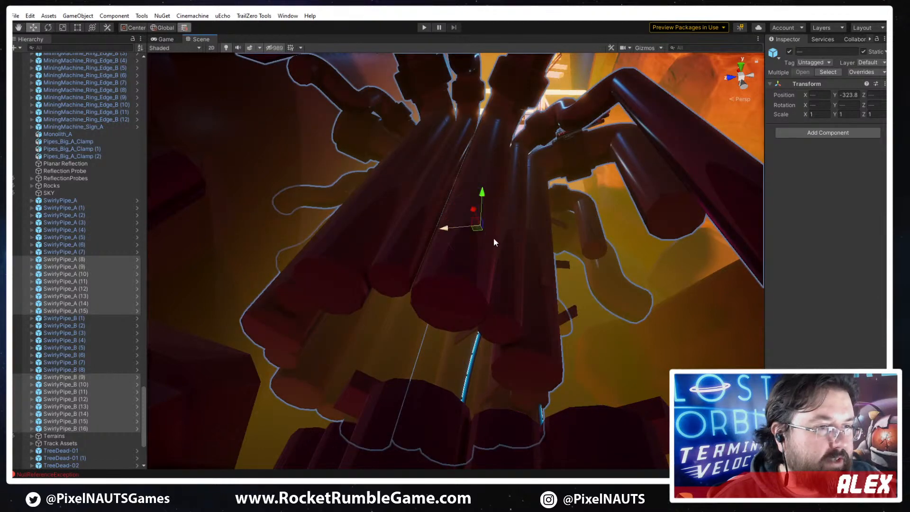
drag(479, 231, 545, 285)
middle_drag(576, 380, 536, 232)
drag(536, 232, 538, 216)
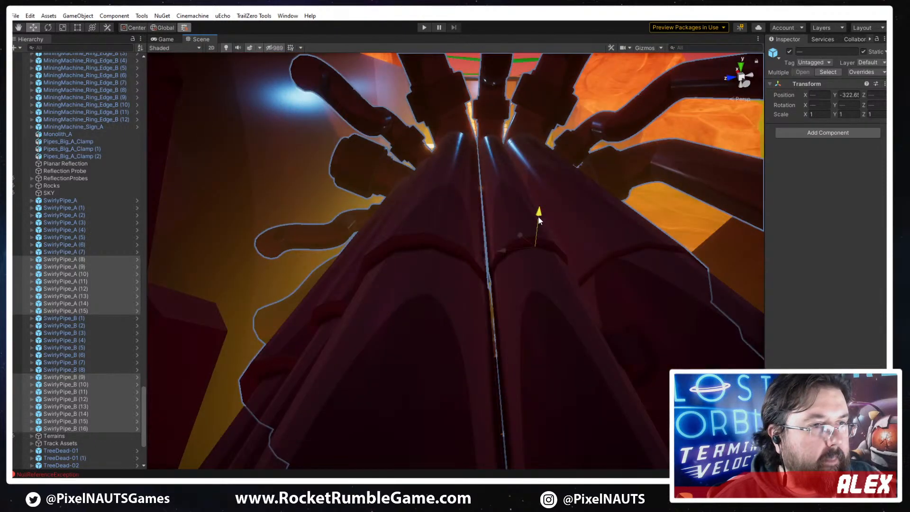
key(Delete)
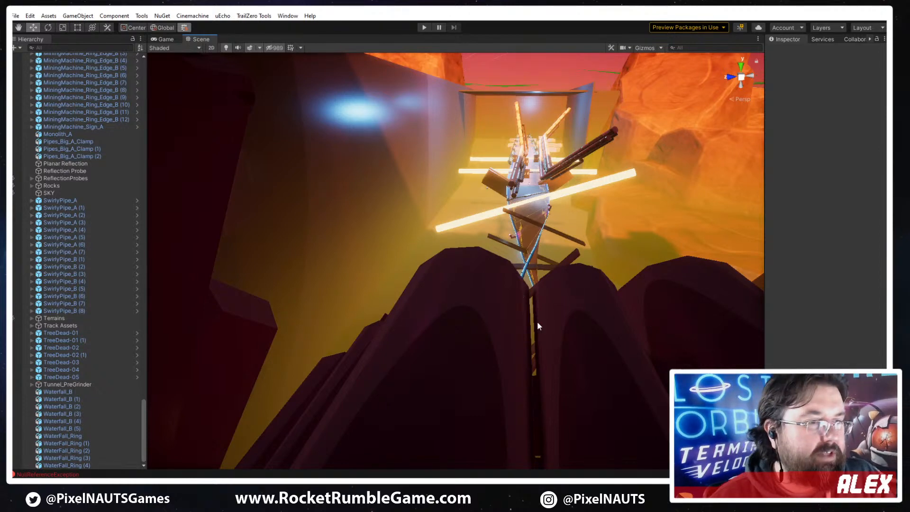
Select the SwirlyPipe_B (1) parent at the tunnel mouth and set the handles to Pivot and Local
click(425, 360)
right_drag(425, 360, 152, 364)
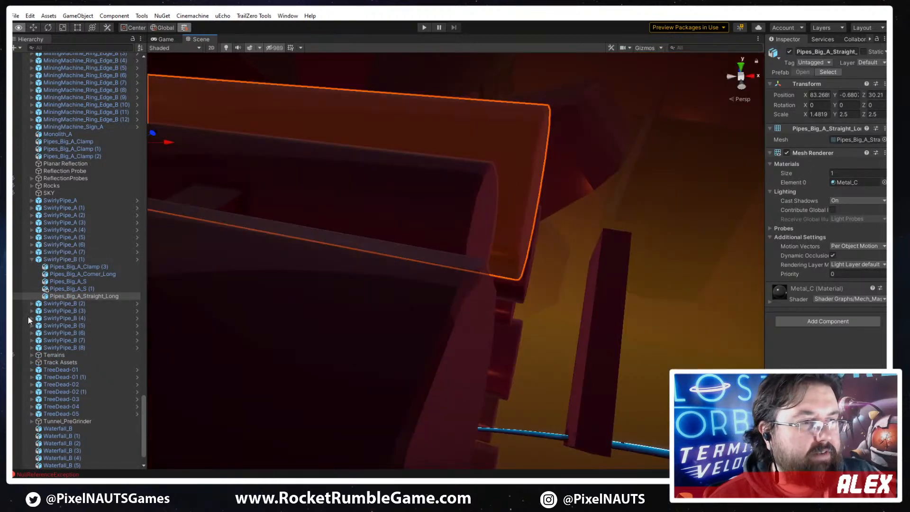
key(f)
click(68, 260)
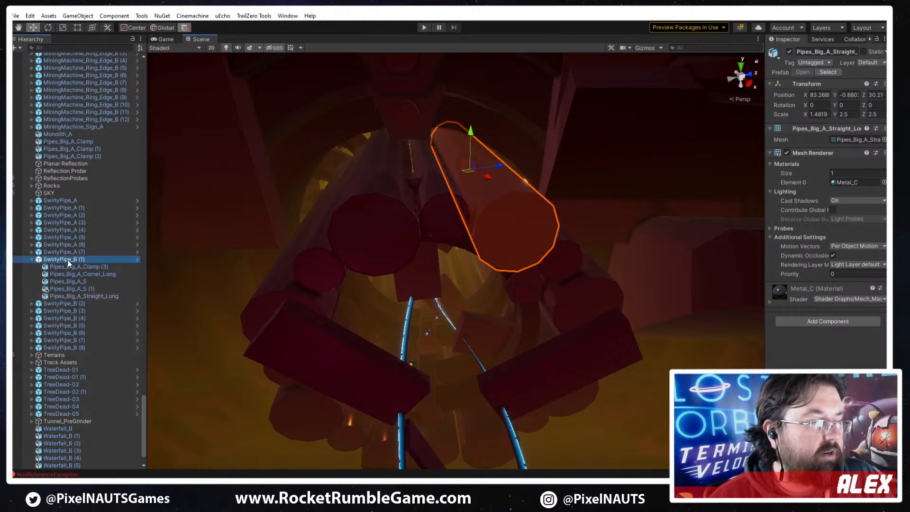
right_drag(476, 288, 212, 293)
right_drag(425, 266, 449, 224)
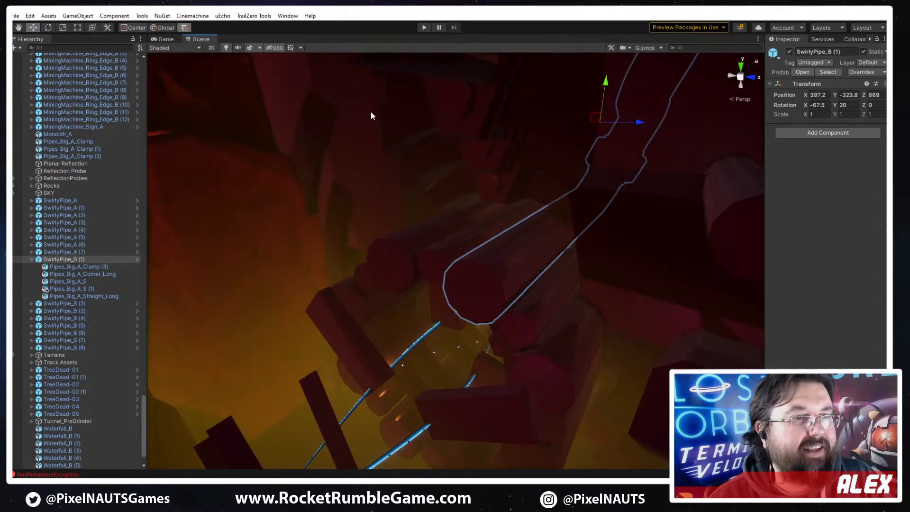
key(z)
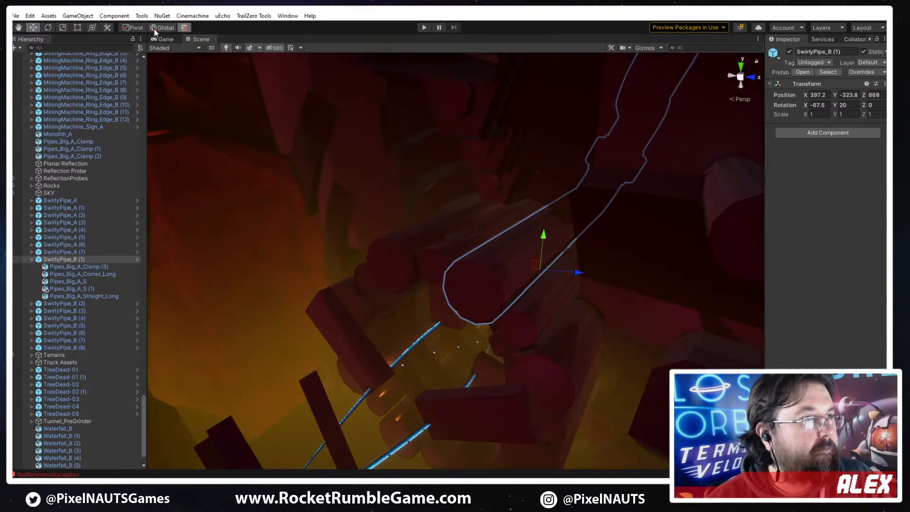
key(x)
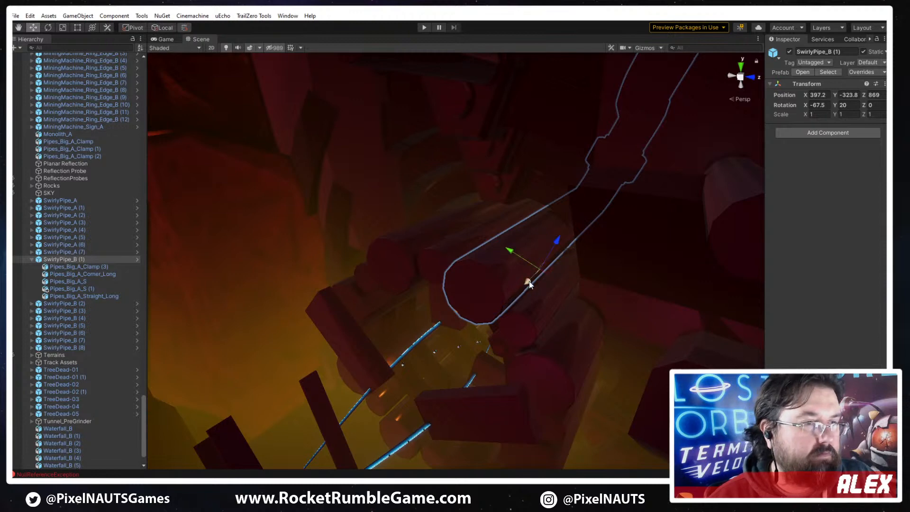
Slide SwirlyPipe_B (1) lengthwise out of the pipe bundle to about X 477.7, Z 839.7
click(430, 340)
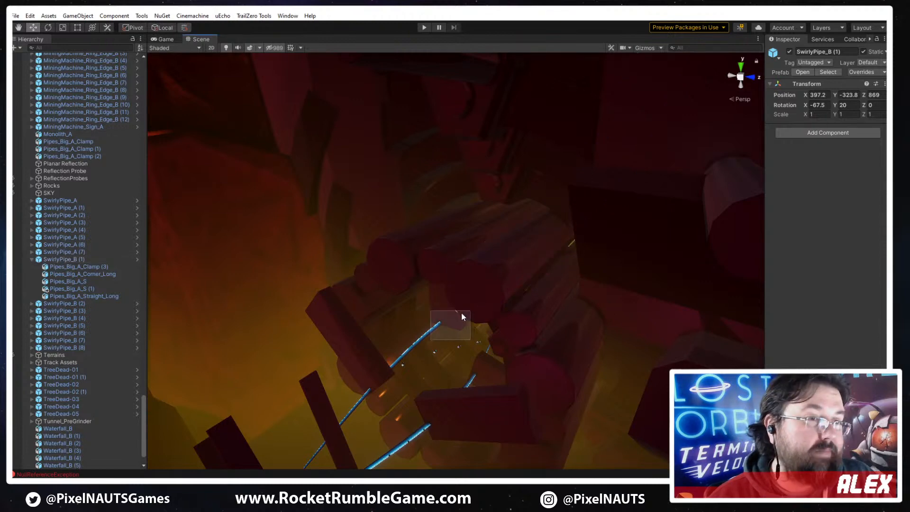
click(556, 307)
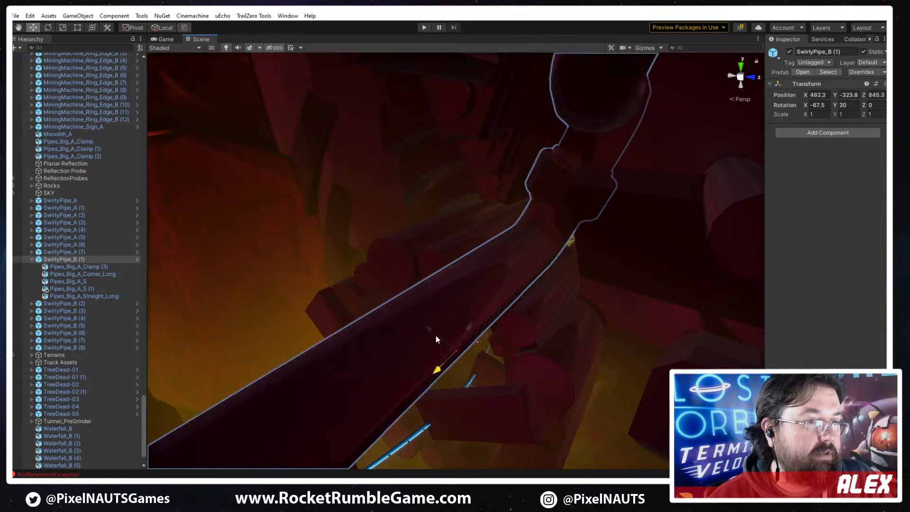
drag(422, 331, 420, 246)
right_drag(421, 246, 448, 268)
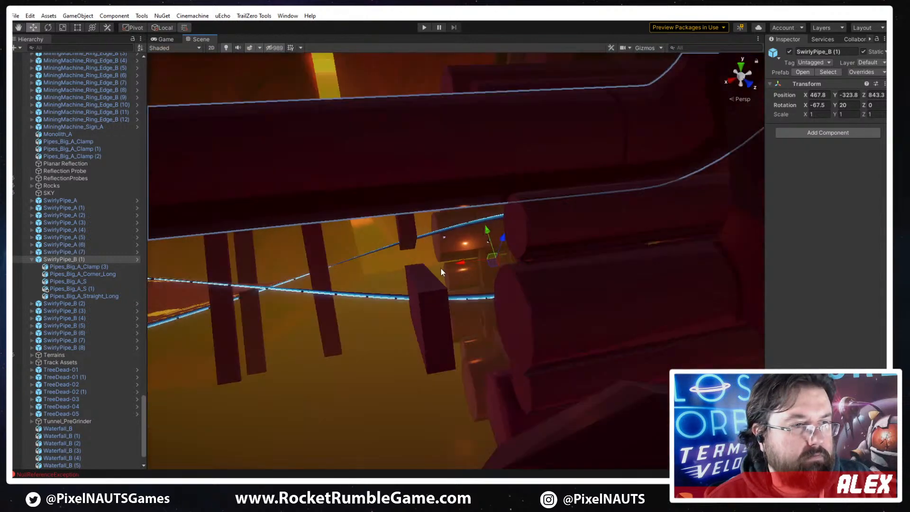
drag(461, 262, 412, 269)
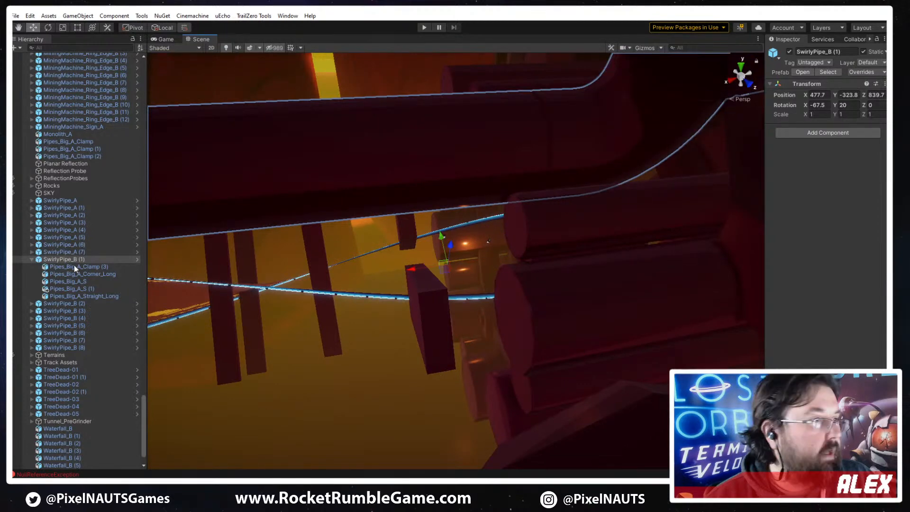
Unpack the SwirlyPipe_B (1) prefab and rename the object SwirlyPipes
right_click(60, 261)
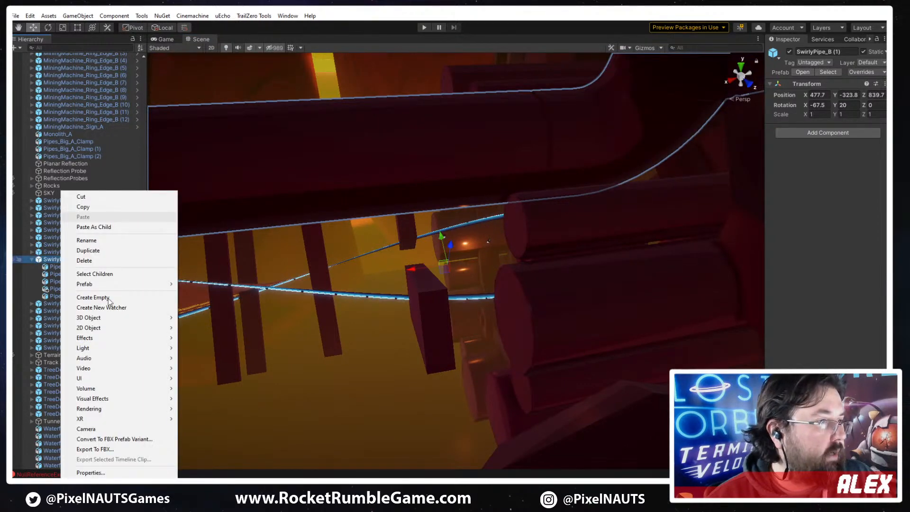
mouse_move(104, 285)
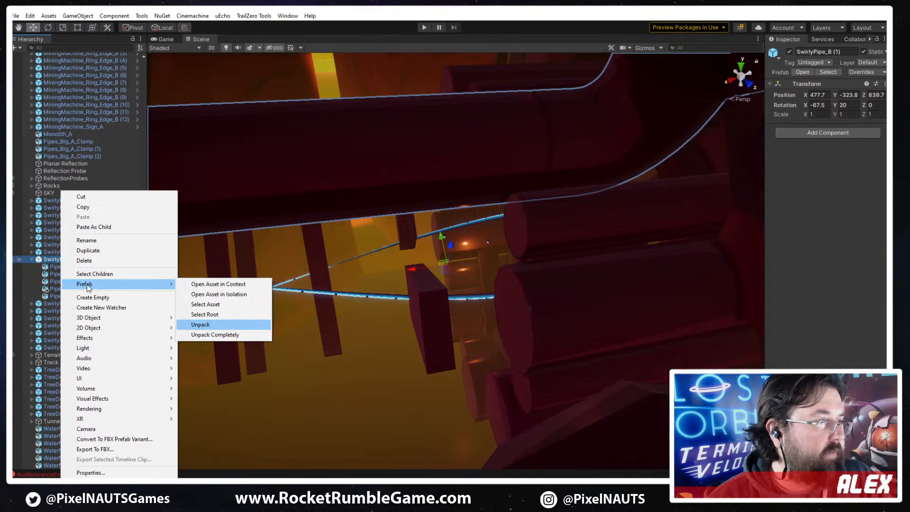
click(206, 325)
click(64, 258)
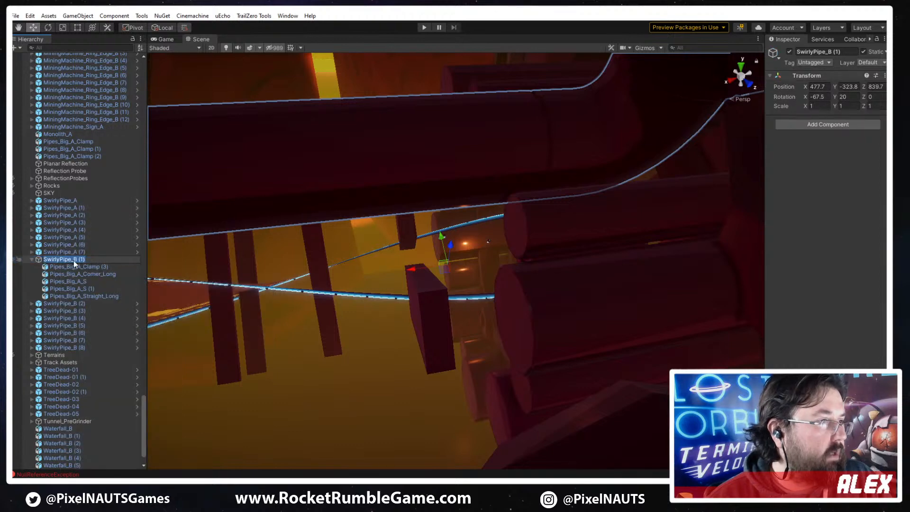
text(SwirlyPipes)
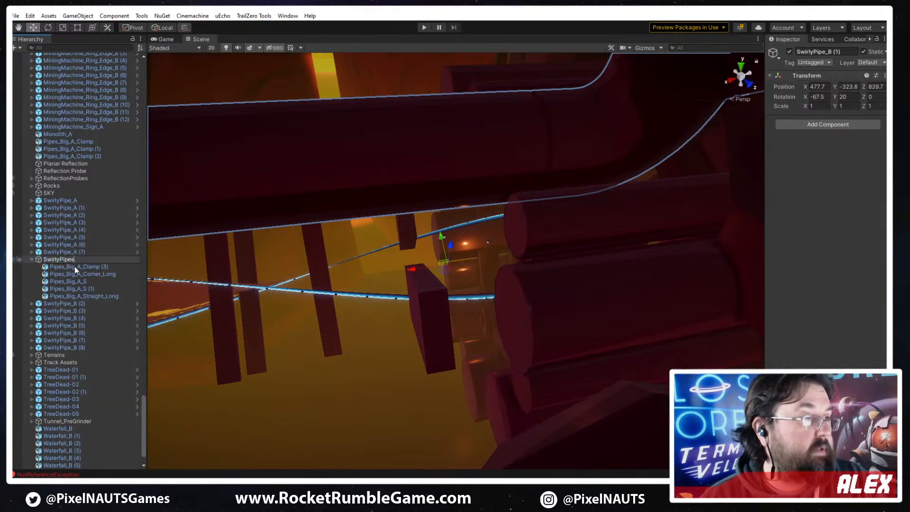
key(Return)
Delete all the pipe and clamp children inside SwirlyPipes so it serves as an empty parent
click(71, 318)
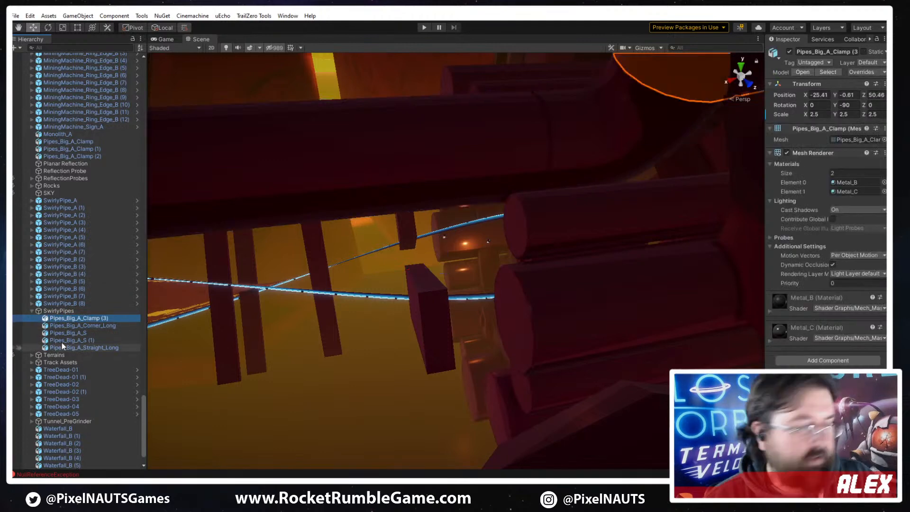
shift+click(62, 347)
key(Delete)
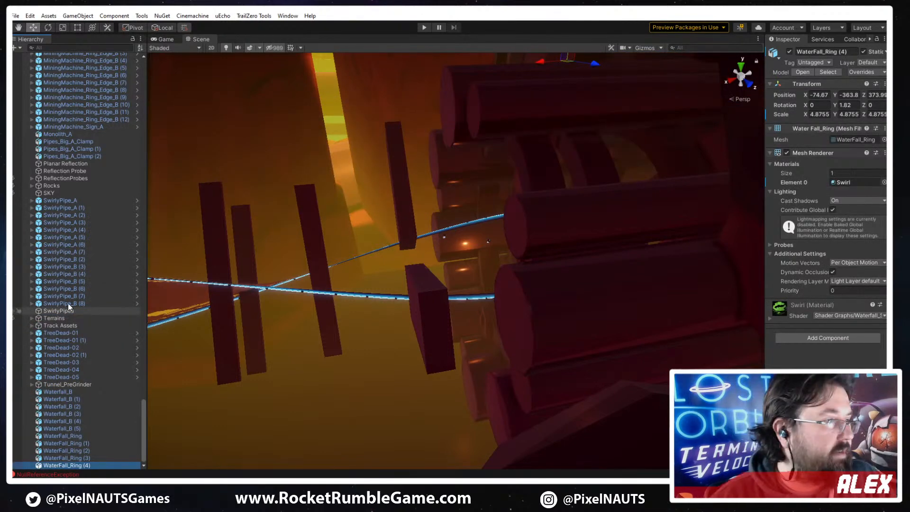
Parent all the remaining SwirlyPipe_A and SwirlyPipe_B objects under SwirlyPipes
click(68, 303)
shift+click(71, 201)
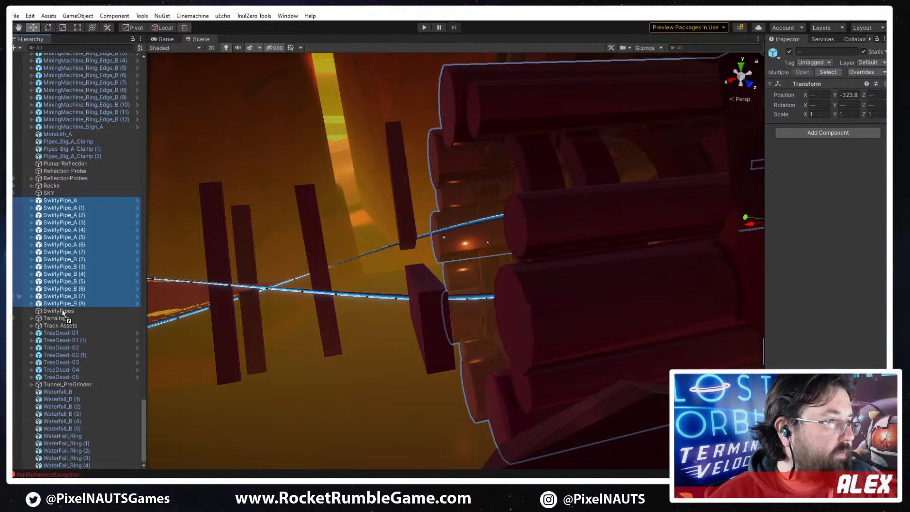
click(55, 206)
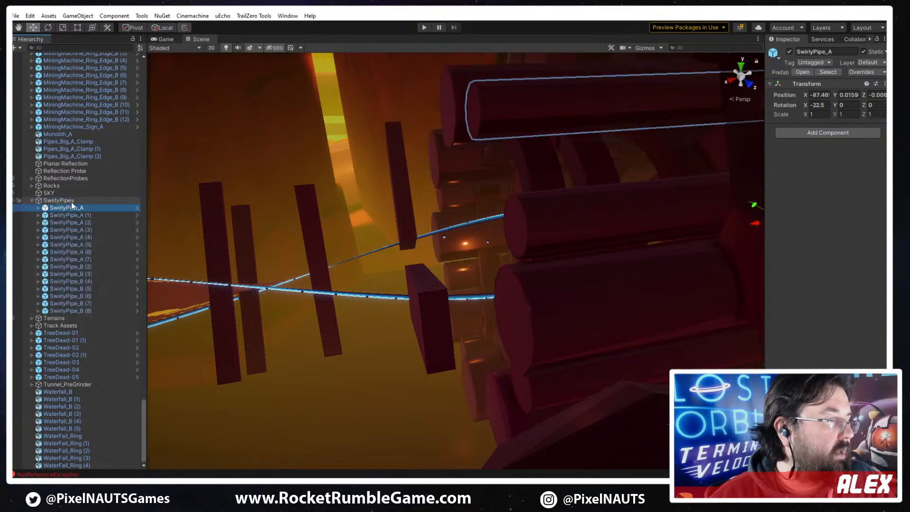
Rename the SwirlyPipes parent object to SwirlyTunnel
click(70, 200)
key(F2)
drag(74, 200, 61, 202)
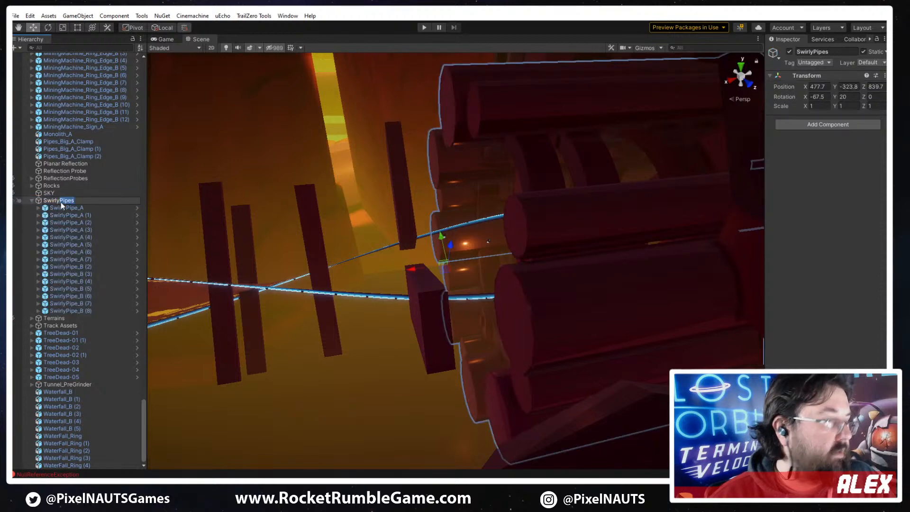
text(Tunn)
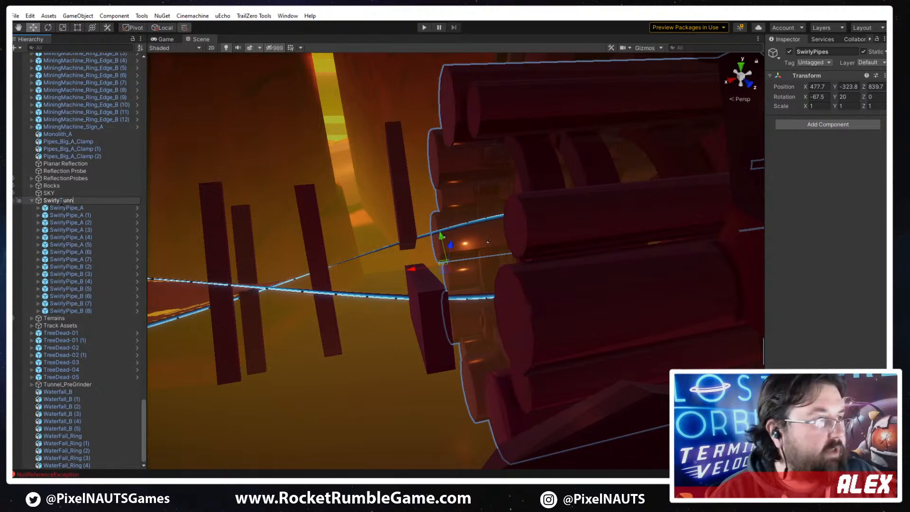
text(el)
key(Return)
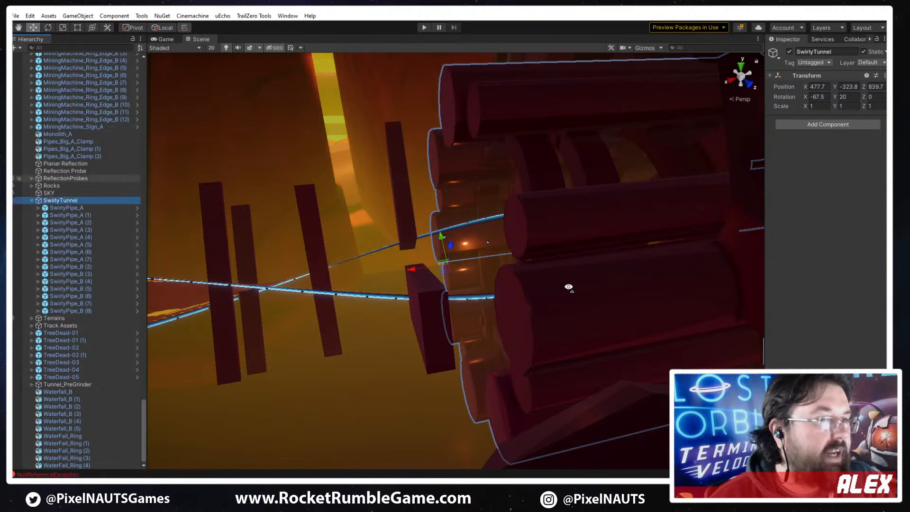
Examine the grouped pipe tunnel from inside, looking along the track and through the openings between the pipes
right_drag(569, 286, 360, 228)
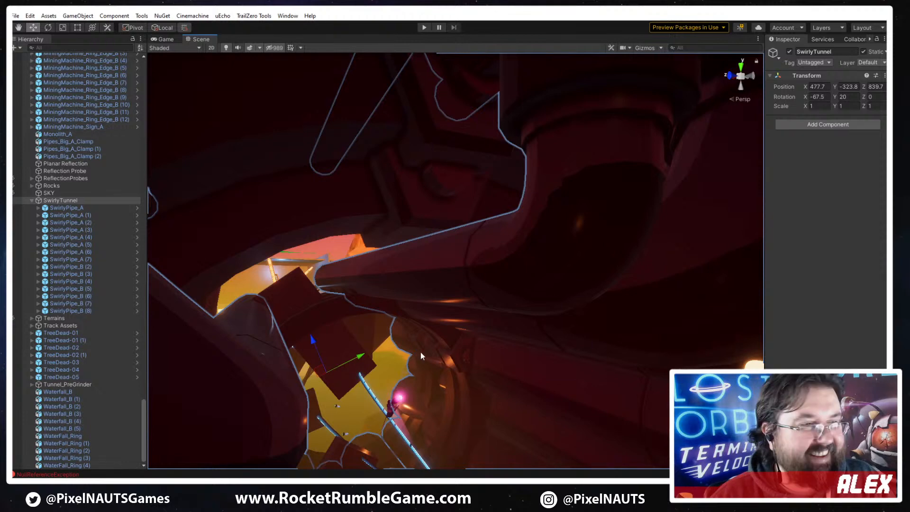
right_drag(352, 309, 409, 414)
key(s)
right_drag(382, 377, 533, 380)
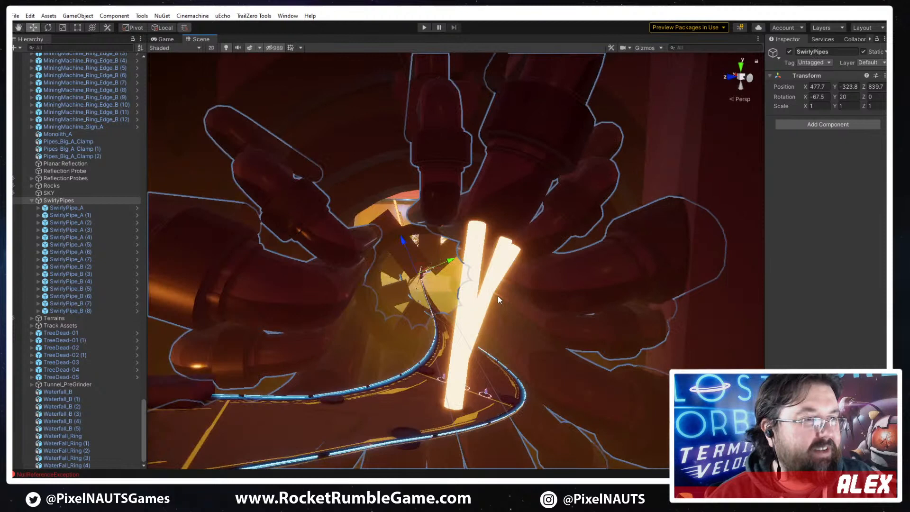
Undo the pipe grouping and parent setup back to the original SwirlyPipe_B (1) prefab with all its children
key(ctrl+z)
key(ctrl+z)
key(ctrl+z)
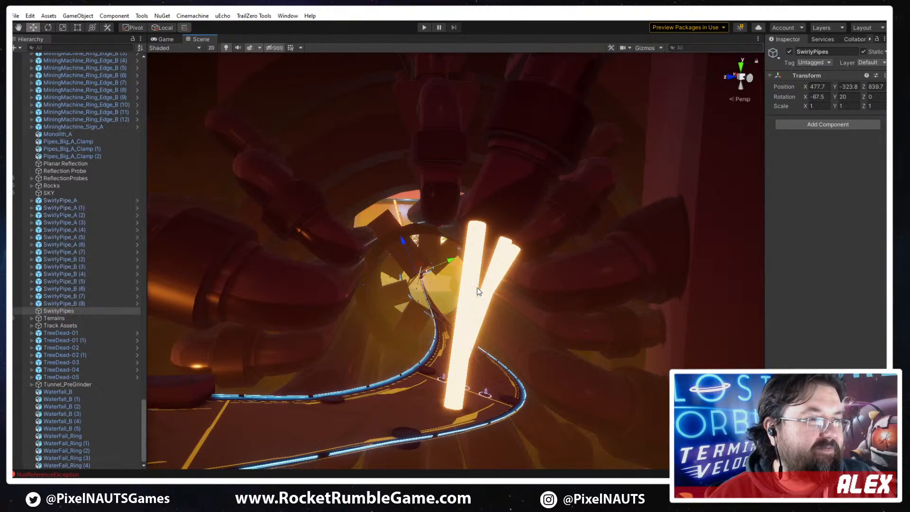
right_drag(468, 288, 471, 286)
key(ctrl+z)
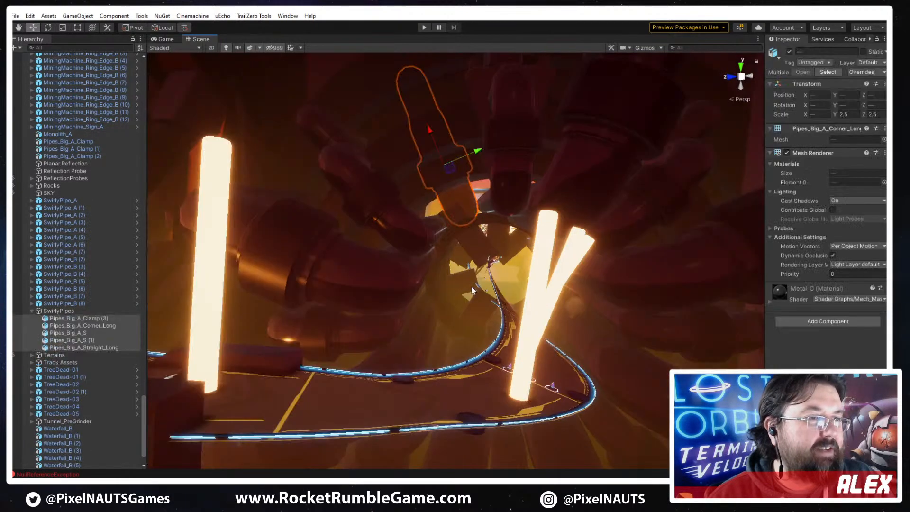
key(ctrl+z)
key(ctrl+z)
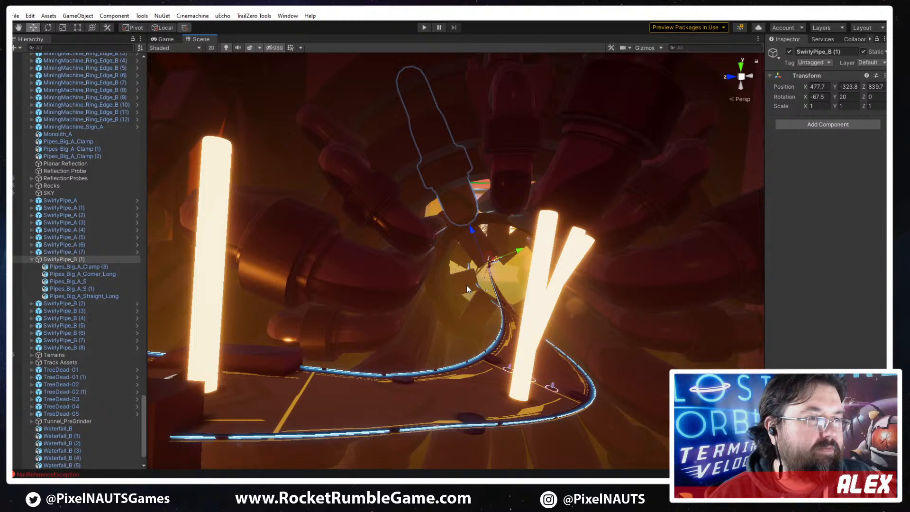
key(ctrl+z)
key(ctrl+z)
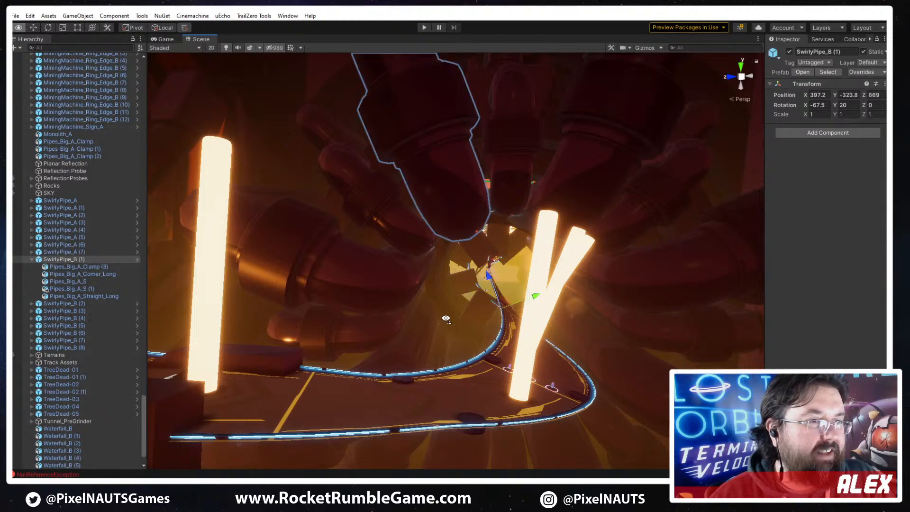
Duplicate SwirlyPipe_B (1) and move the copy along its local X axis to about X 475, Z 840.7
right_drag(469, 337, 666, 429)
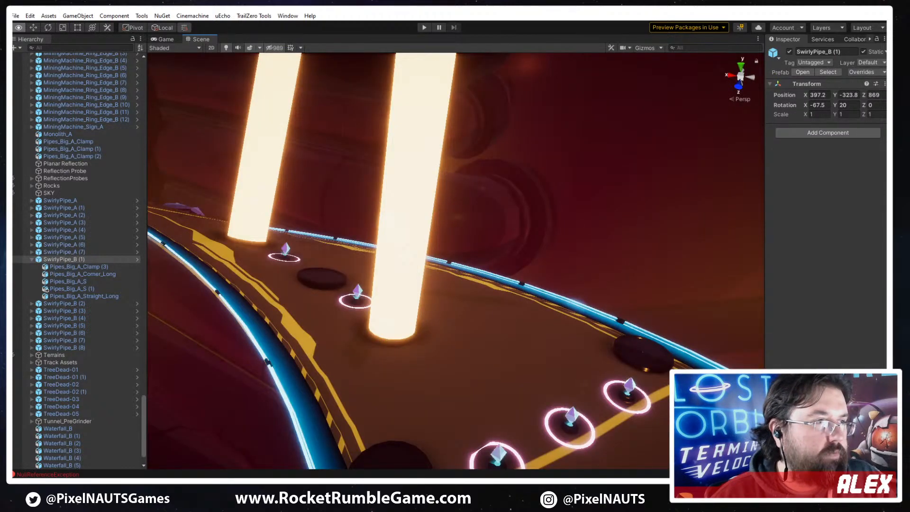
key(f)
scroll(502, 321, down, 5)
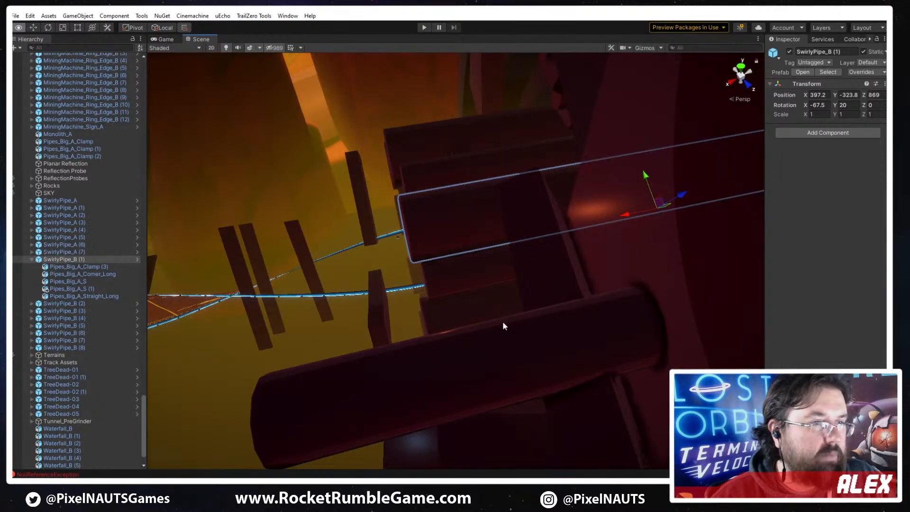
alt+drag(502, 320, 519, 287)
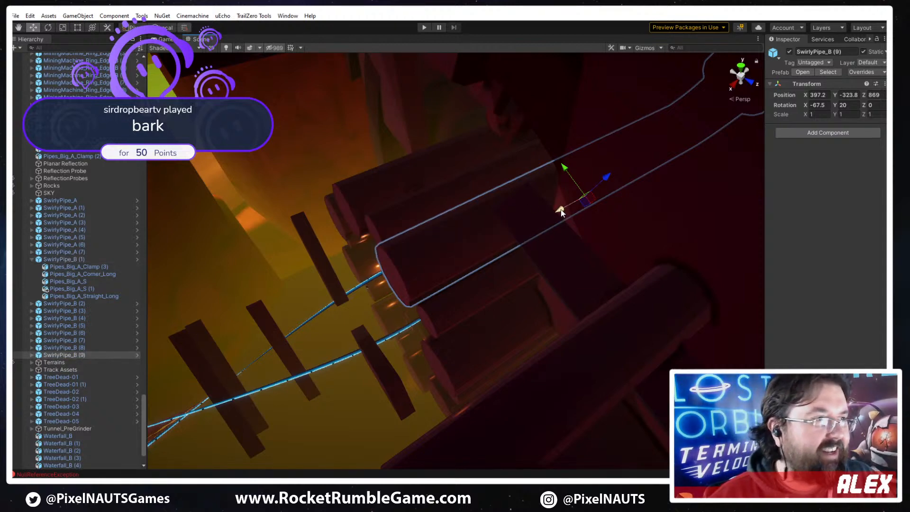
drag(560, 212, 392, 266)
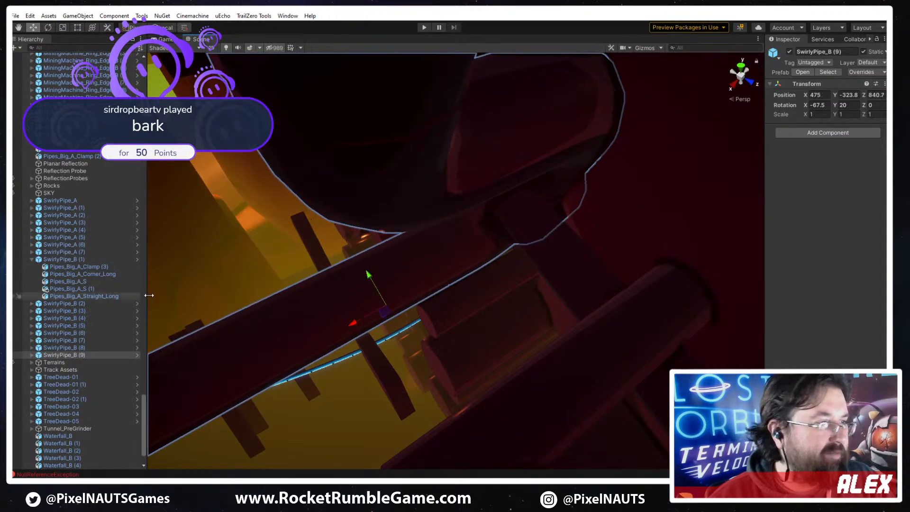
Unpack the SwirlyPipe_B (9) prefab and delete all its pipe and clamp children to leave an empty parent
right_click(72, 355)
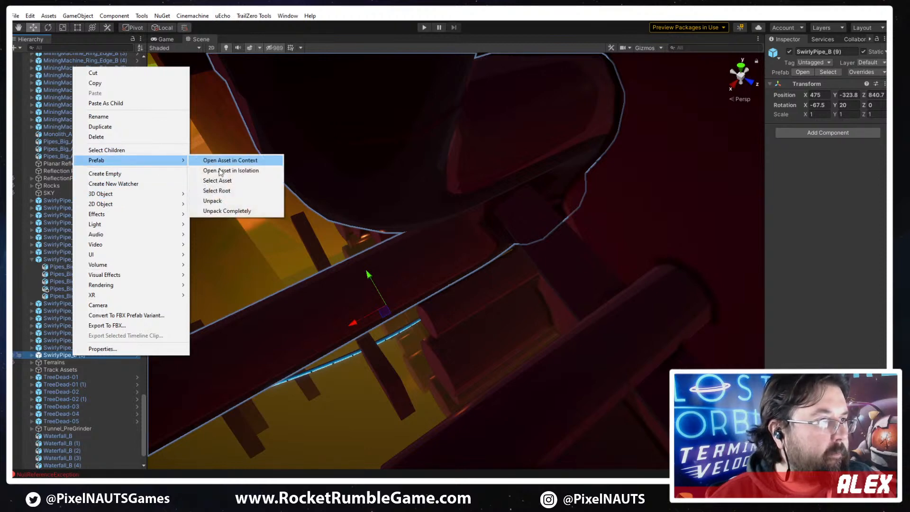
click(225, 203)
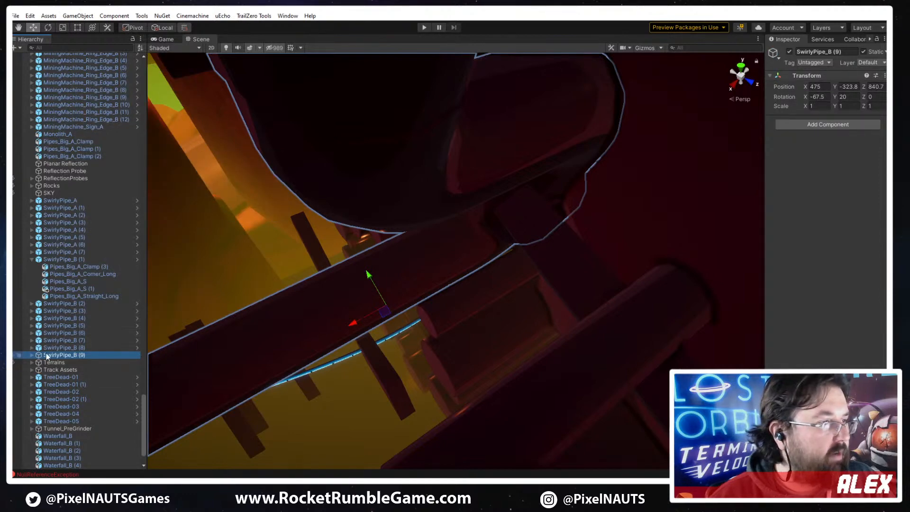
click(32, 355)
click(74, 363)
shift+click(75, 392)
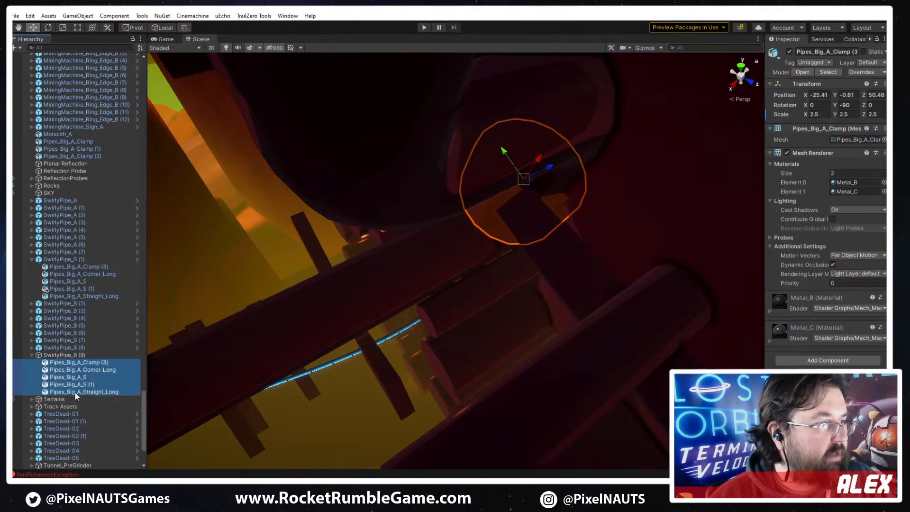
key(Delete)
click(56, 355)
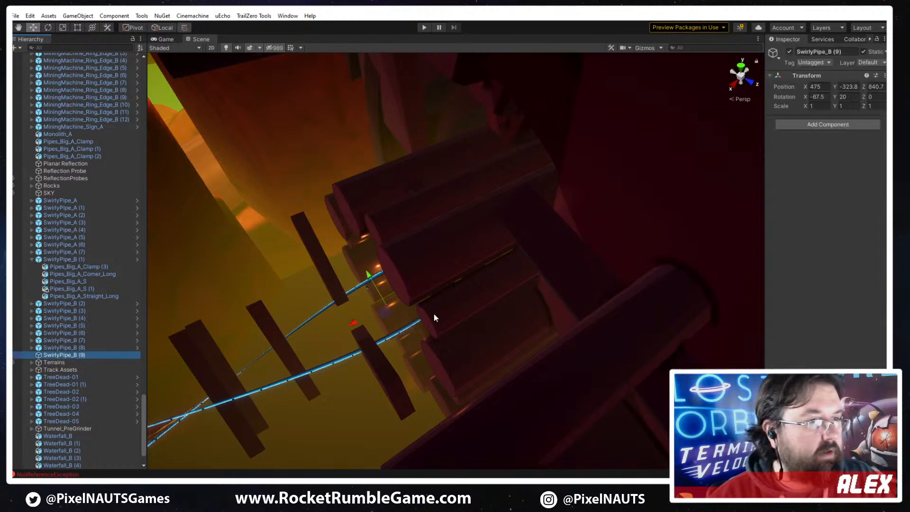
Parent SwirlyPipe_A through SwirlyPipe_A (7) and SwirlyPipe_B (1) through (8) under the empty SwirlyPipe_B (9)
right_drag(397, 306, 353, 323)
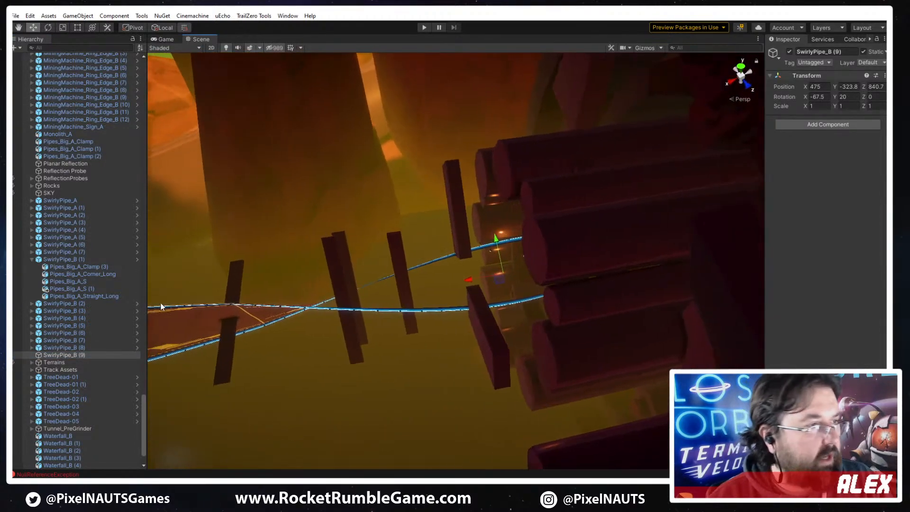
click(61, 349)
click(32, 260)
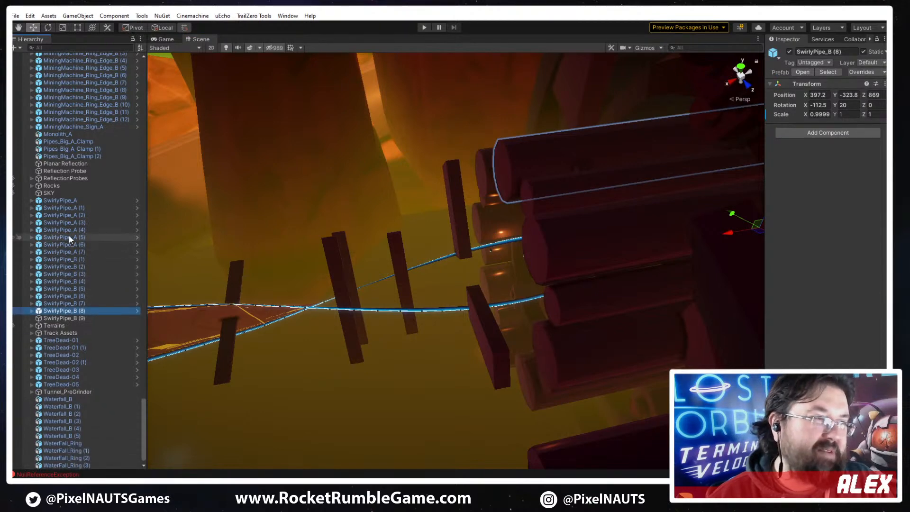
shift+click(60, 200)
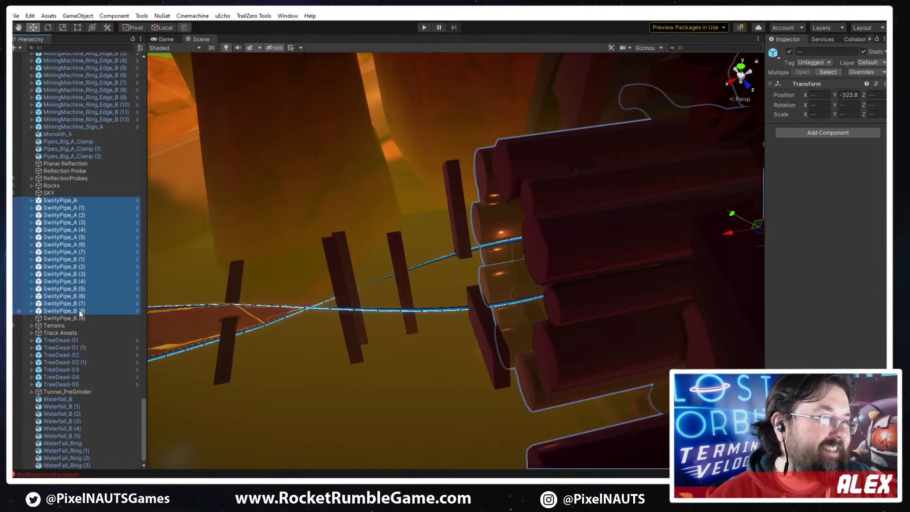
drag(80, 313, 62, 318)
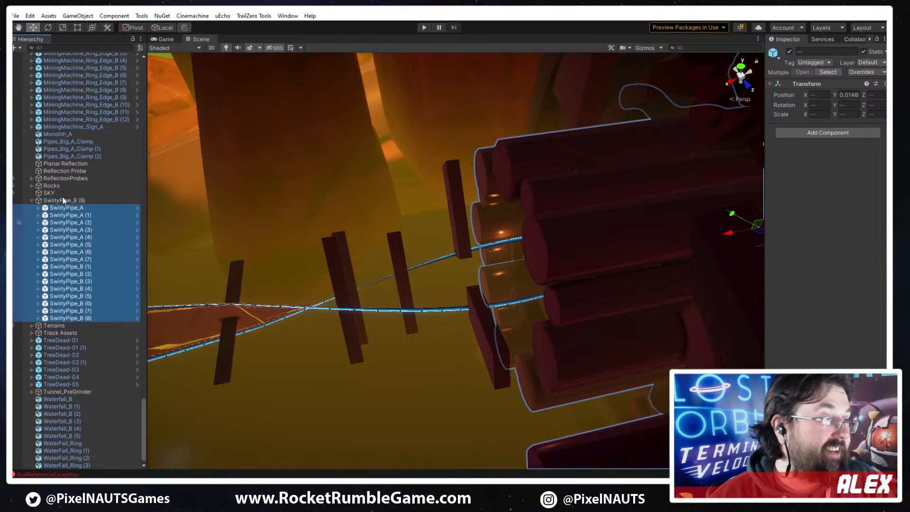
click(62, 200)
Parent the tunnel rings MiningMachine_Ring_Edge_B (3), (4), (6) and (7) under SwirlyPipe_B (9)
key(w)
right_drag(393, 329, 438, 218)
click(439, 218)
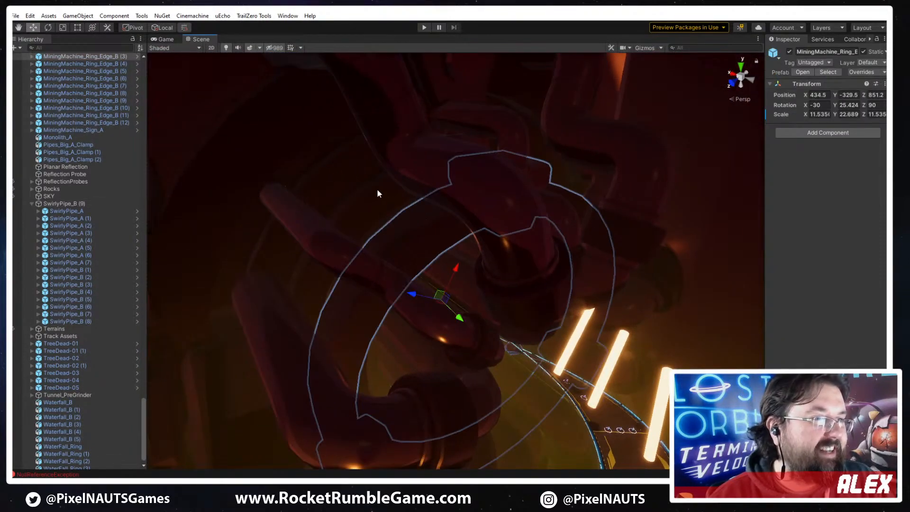
shift+click(377, 190)
shift+click(316, 140)
shift+click(315, 141)
right_drag(379, 216, 185, 209)
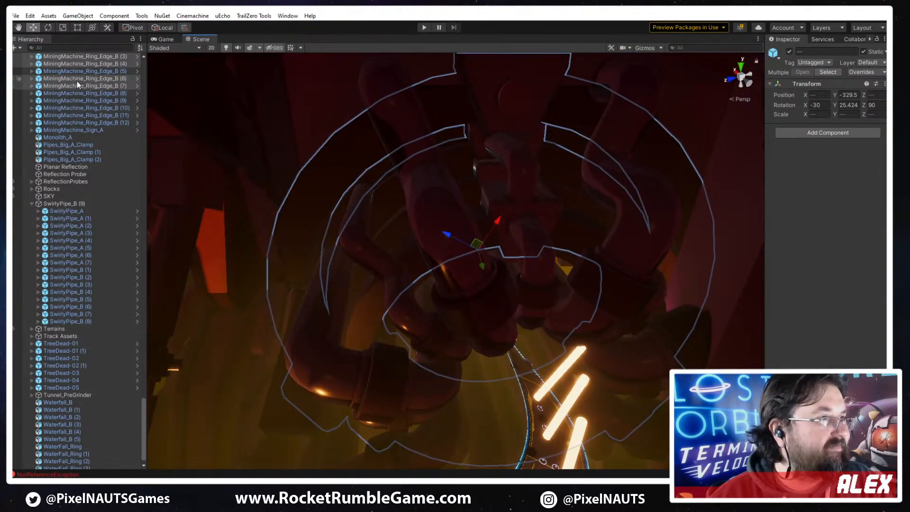
drag(77, 81, 55, 202)
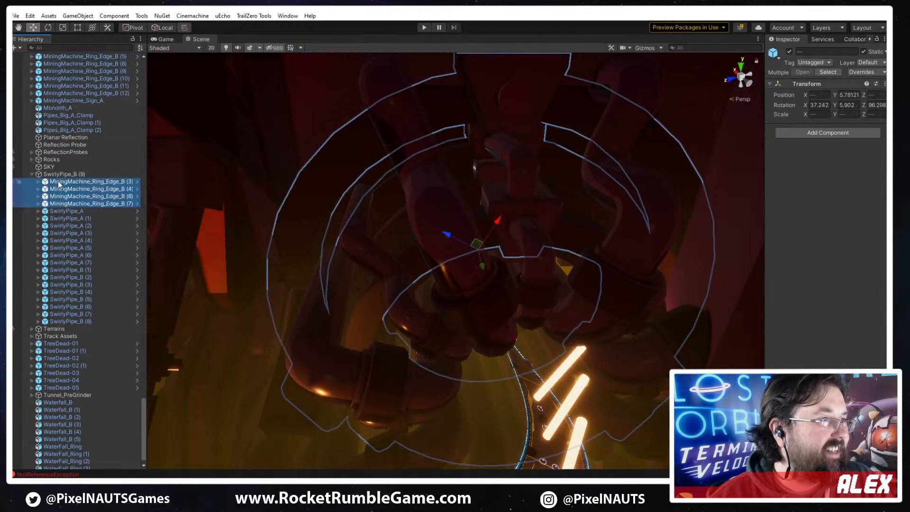
Deactivate the SwirlyPipe_B (9) group and parent the remaining rings MiningMachine_Ring_Edge_B (5) and (8) under it
click(62, 174)
click(789, 52)
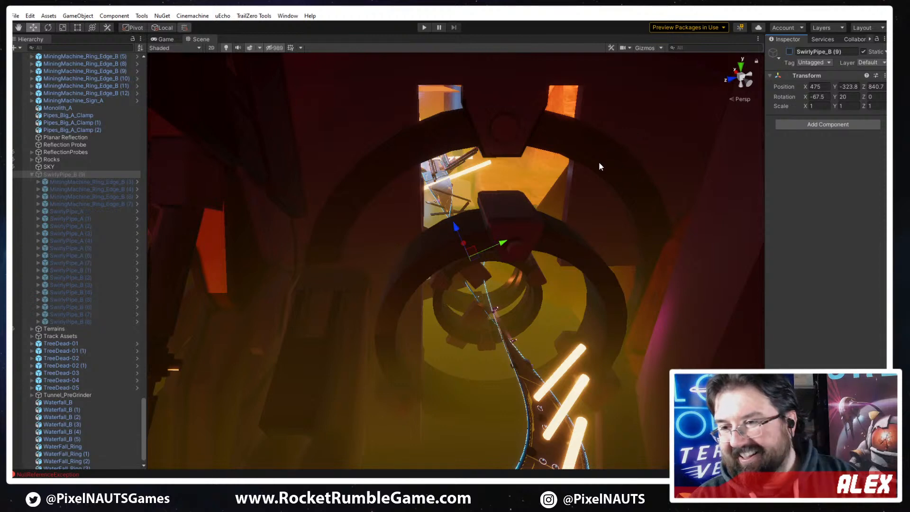
click(431, 258)
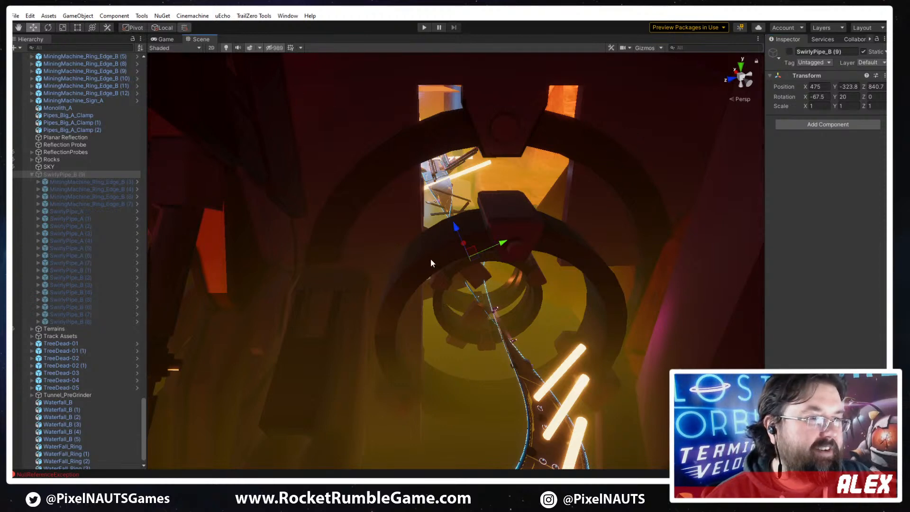
shift+click(438, 125)
right_drag(421, 174, 417, 209)
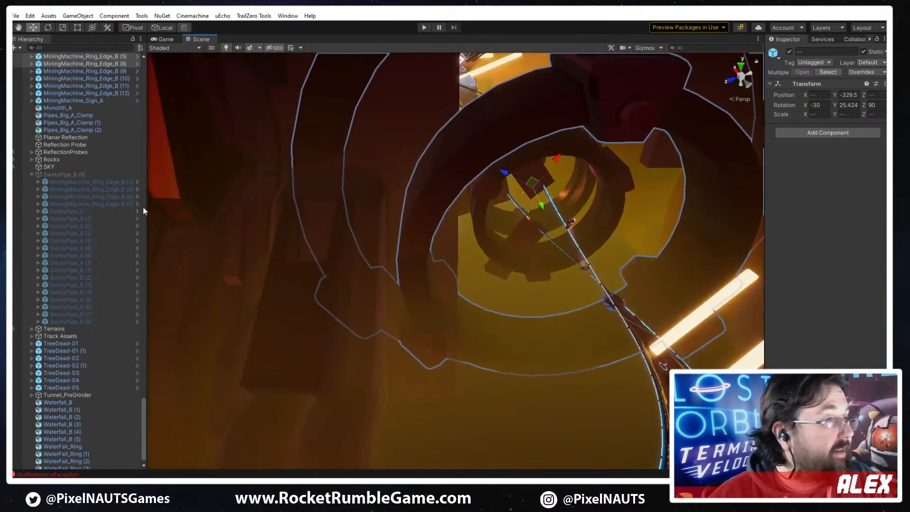
scroll(95, 156, up, 2)
drag(90, 86, 63, 201)
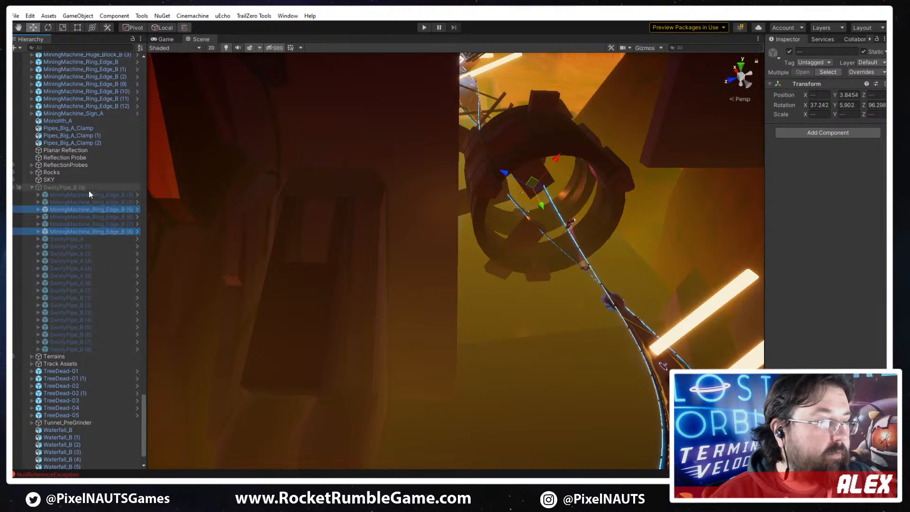
Reactivate the SwirlyPipe_B (9) group and duplicate the whole tunnel
click(40, 189)
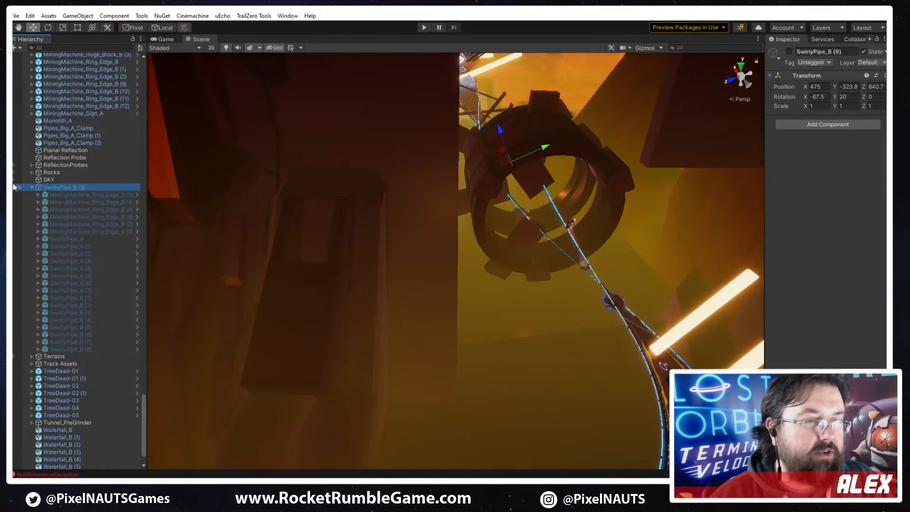
click(789, 51)
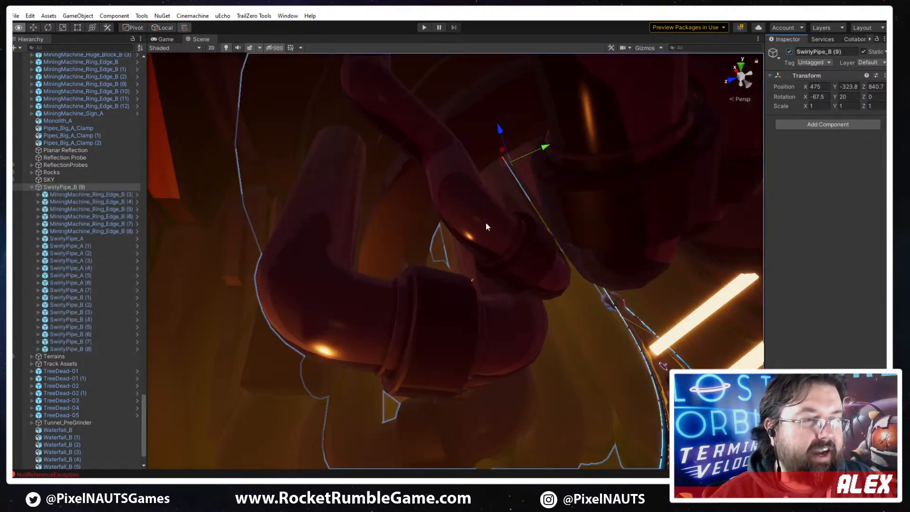
right_drag(486, 226, 768, 186)
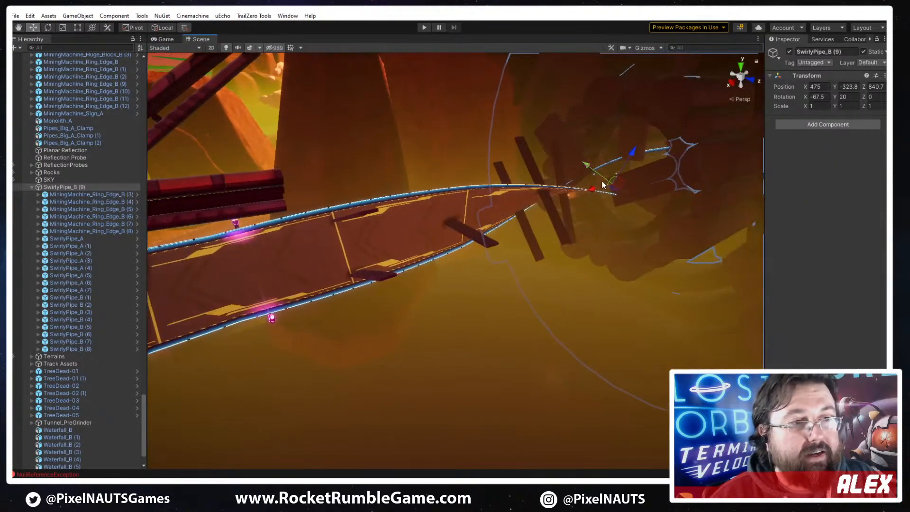
key(ctrl+d)
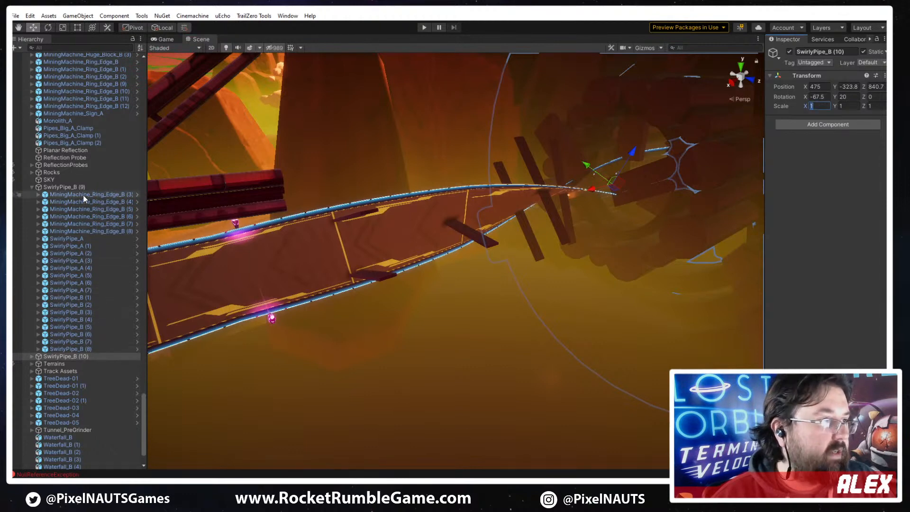
Rename the original tunnel parent to SwirlyTunnel_A and its duplicate to SwirlyTunnel_B
click(61, 188)
click(60, 187)
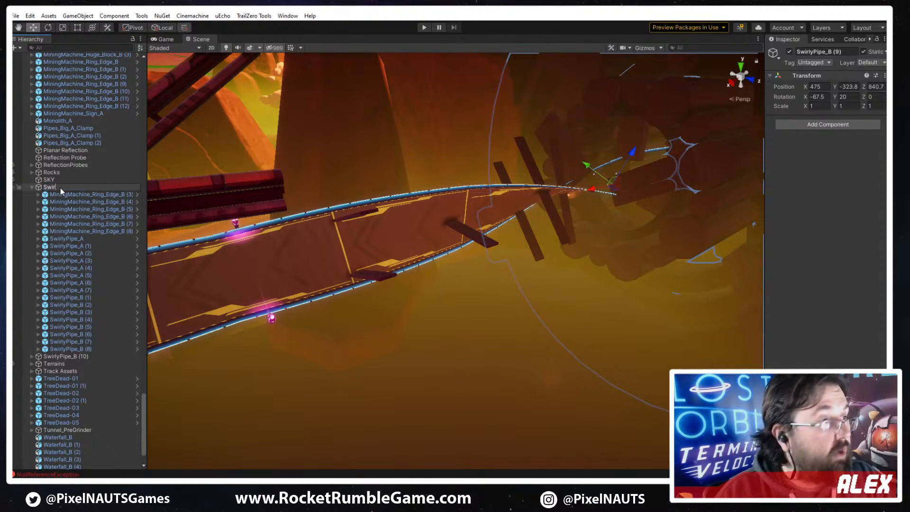
click(69, 208)
click(60, 186)
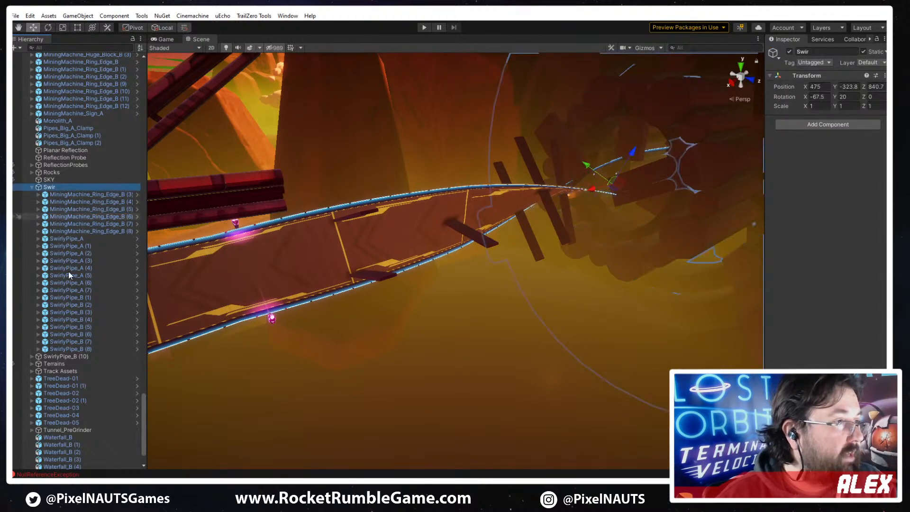
ctrl+click(66, 356)
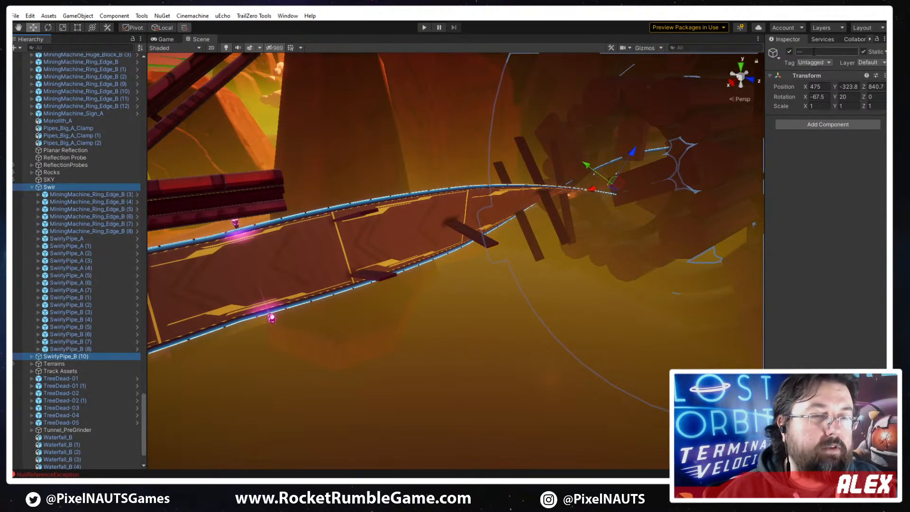
click(813, 51)
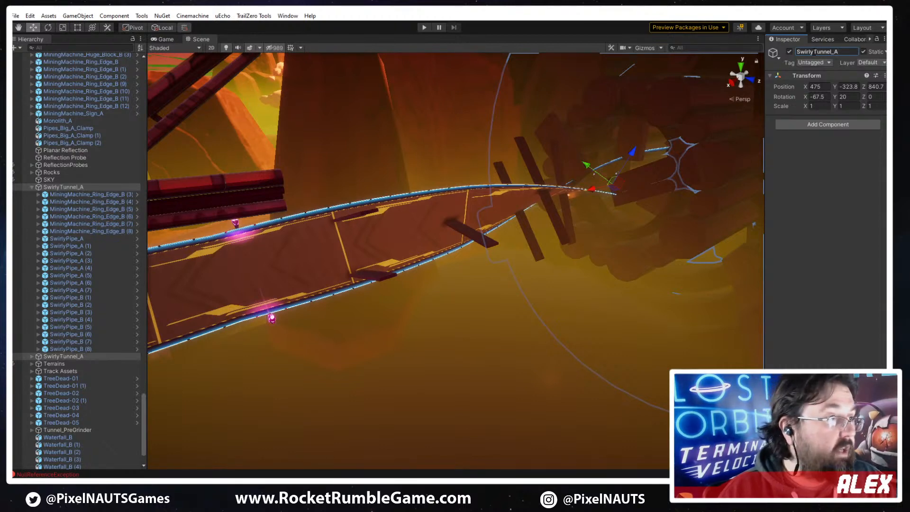
click(85, 356)
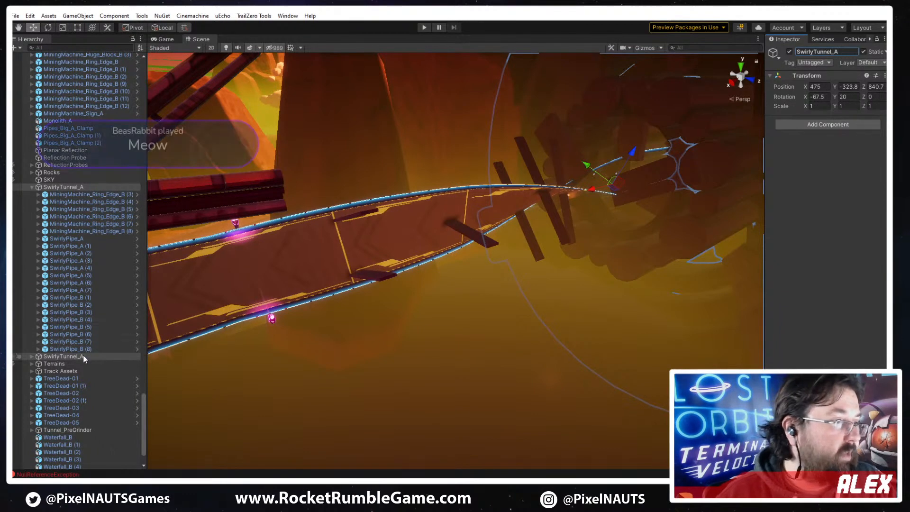
click(844, 51)
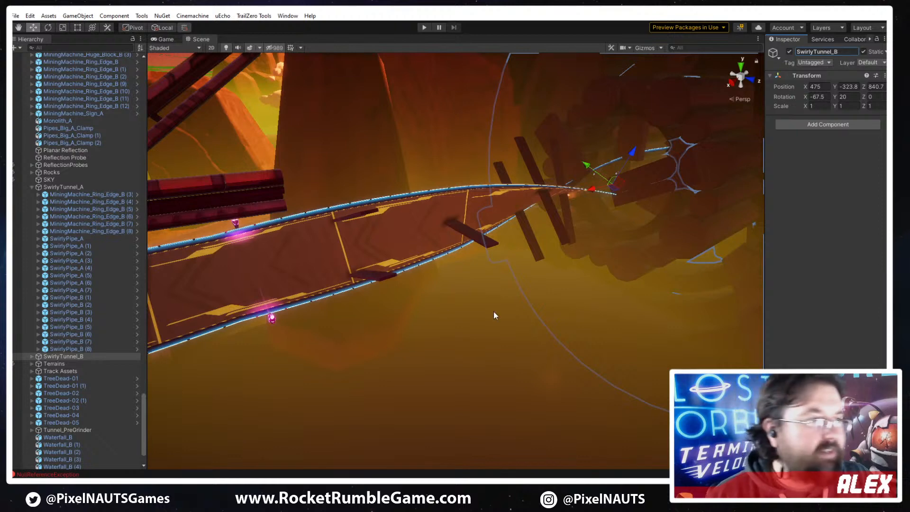
Mirror SwirlyTunnel_B by setting its X scale to -1
right_drag(475, 254, 514, 236)
key(w)
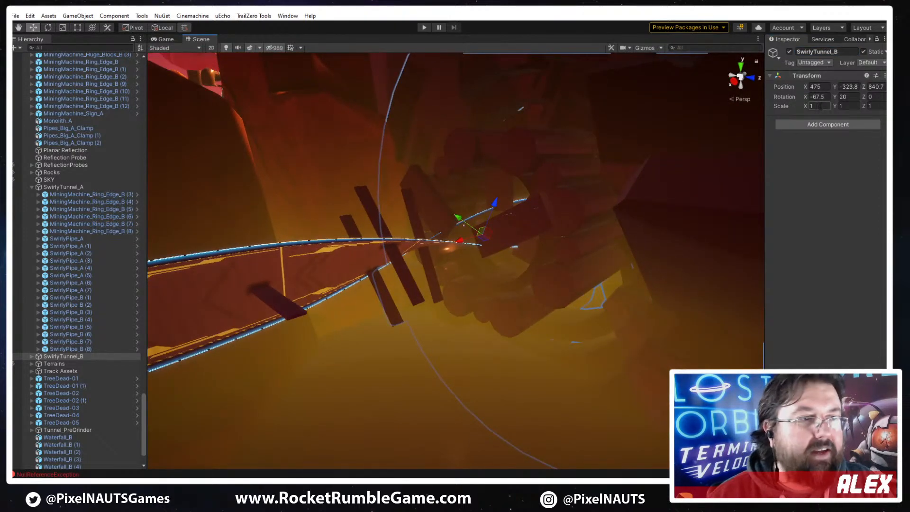
text(-1)
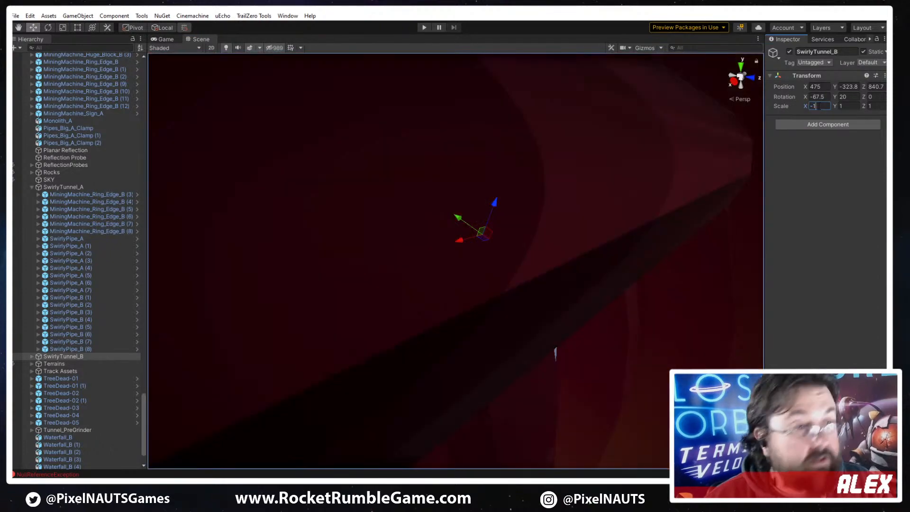
Slide the rings MiningMachine_Ring_Edge_B (11) and (12) together a short distance along their X axis inside the tunnel
right_drag(515, 150, 435, 250)
key(f)
drag(394, 259, 457, 254)
right_drag(427, 280, 286, 307)
click(454, 326)
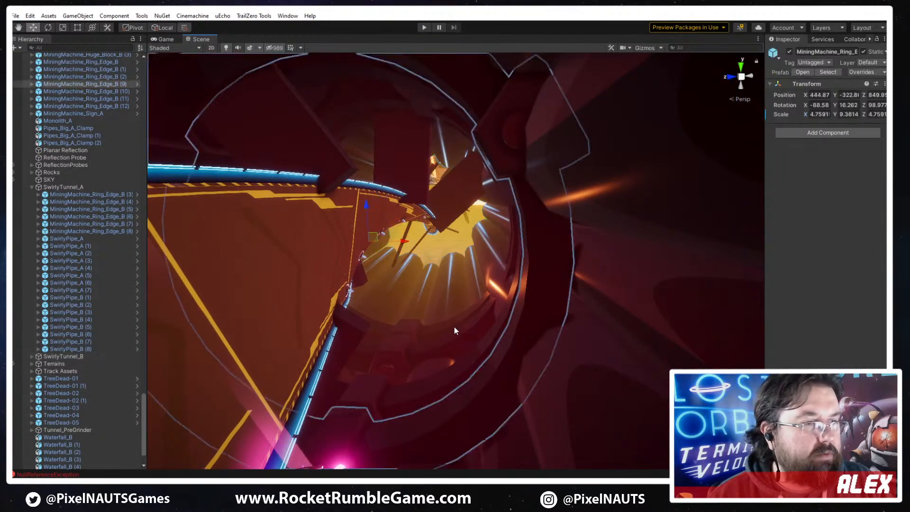
shift+click(452, 344)
right_drag(445, 337, 524, 180)
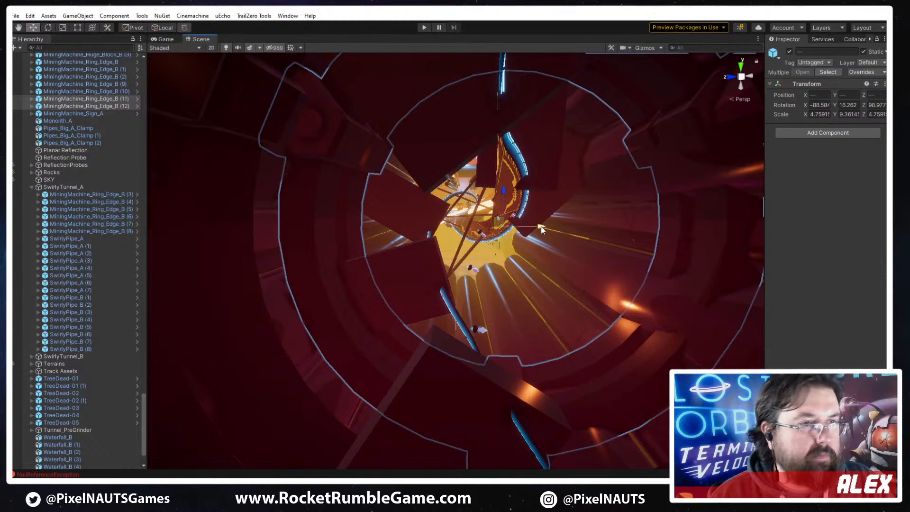
drag(542, 229, 521, 230)
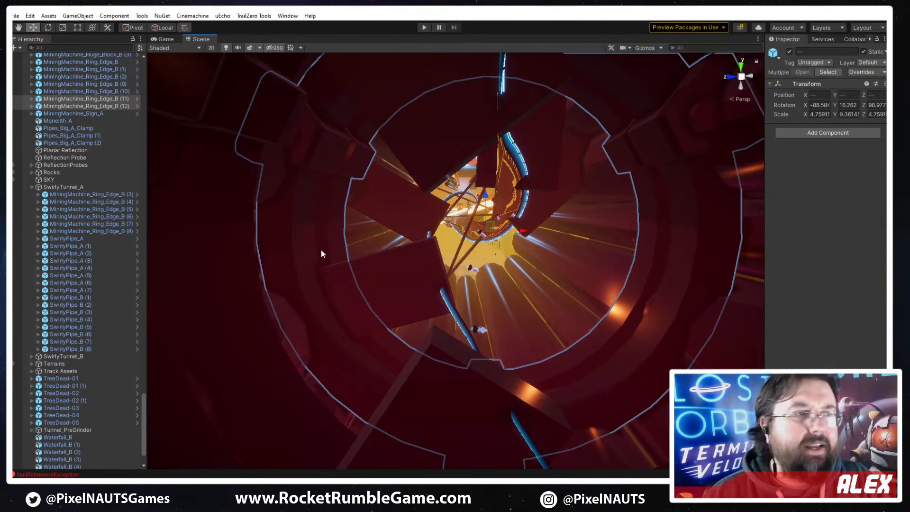
Remove the long pipes running alongside the track into the tunnel mouth
alt+drag(321, 254, 383, 304)
right_drag(370, 289, 496, 244)
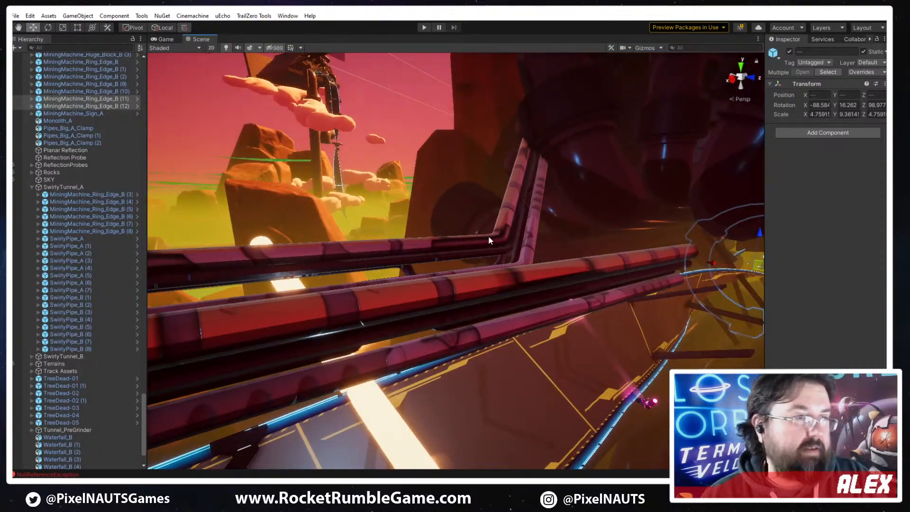
click(488, 235)
key(alt+shift+a)
click(553, 280)
key(Delete)
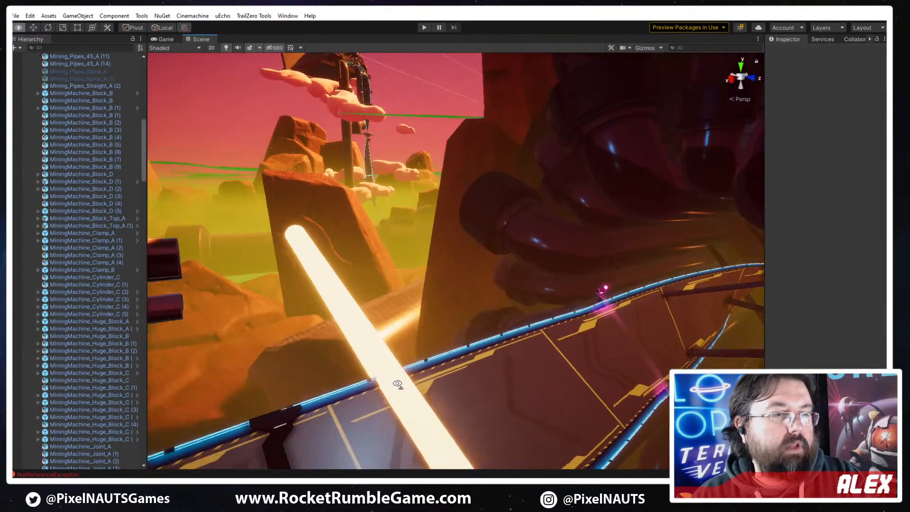
Delete the remaining stray pipes beside the track outside the tunnel, including Mining_Pipes_45_A (9) and (14)
right_drag(400, 379, 327, 199)
click(572, 262)
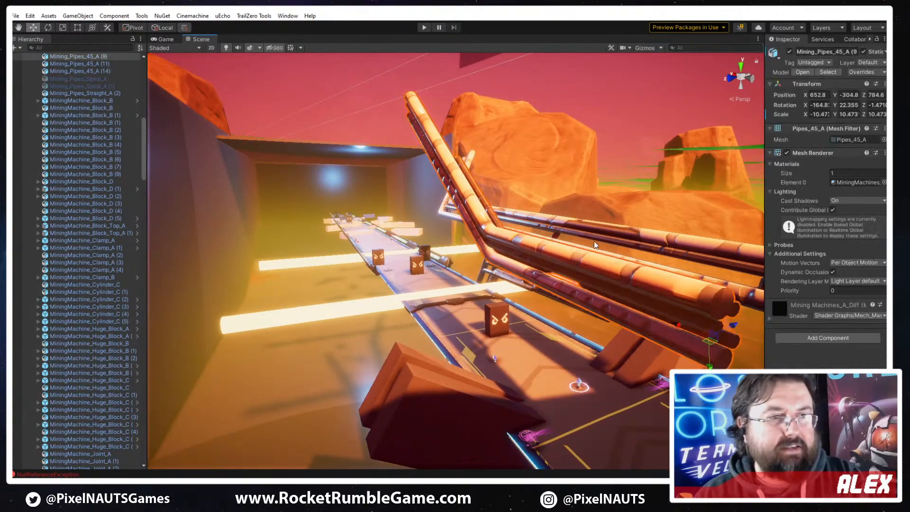
key(Delete)
click(559, 284)
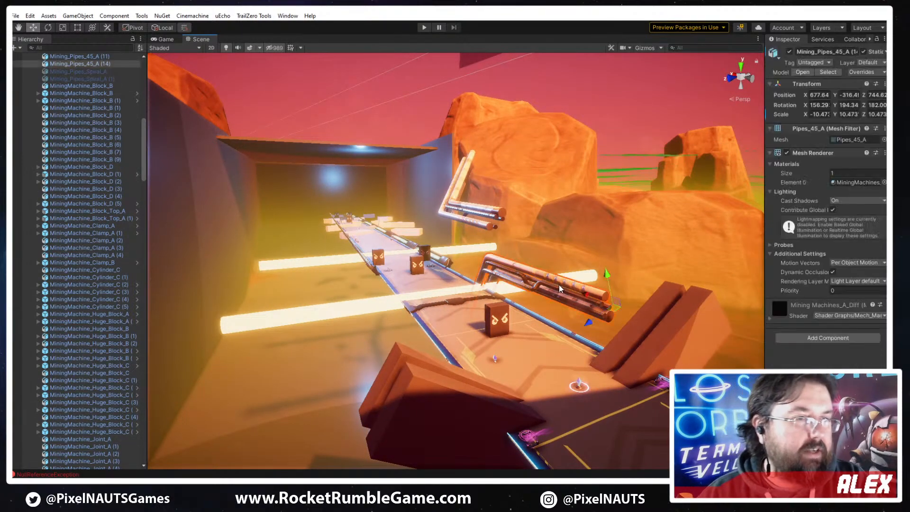
key(Delete)
click(479, 210)
key(Delete)
Examine the tunnel interior, its entrance and the surrounding track along the racing route
right_drag(478, 213, 309, 330)
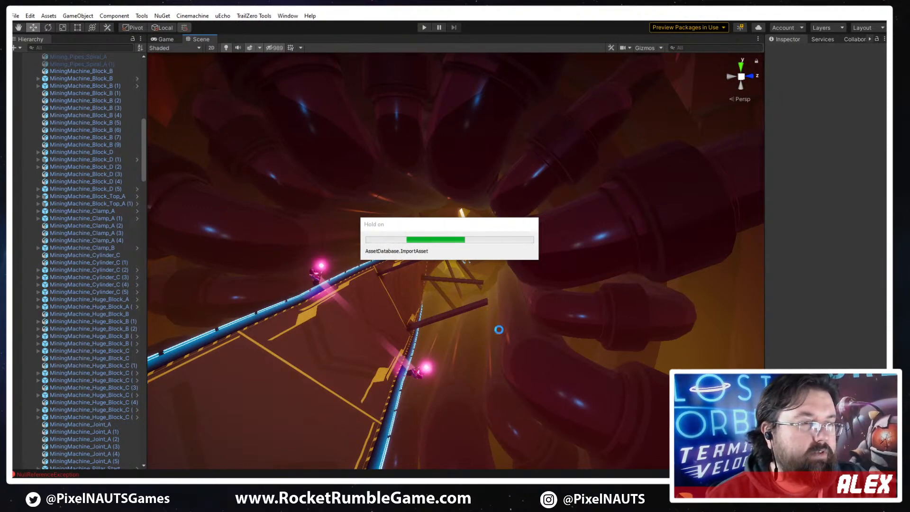
right_drag(510, 335, 67, 318)
right_drag(146, 323, 357, 215)
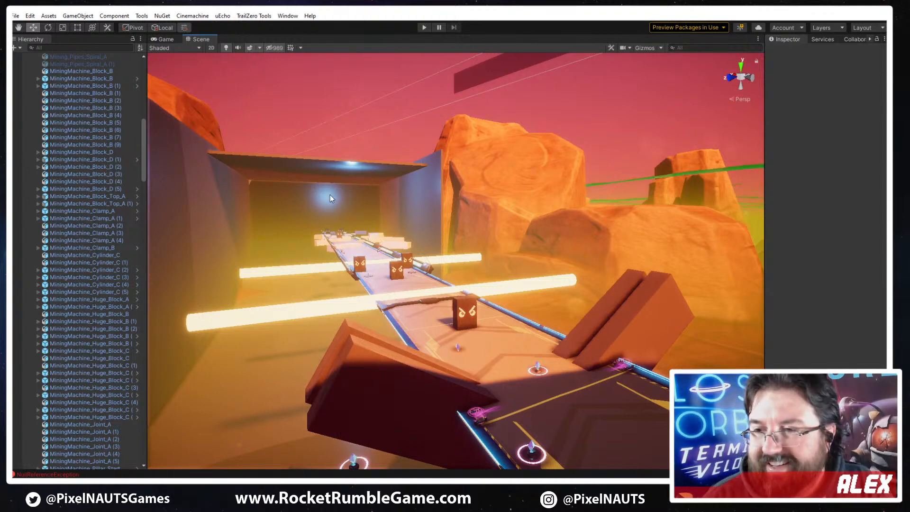
right_drag(414, 180, 97, 307)
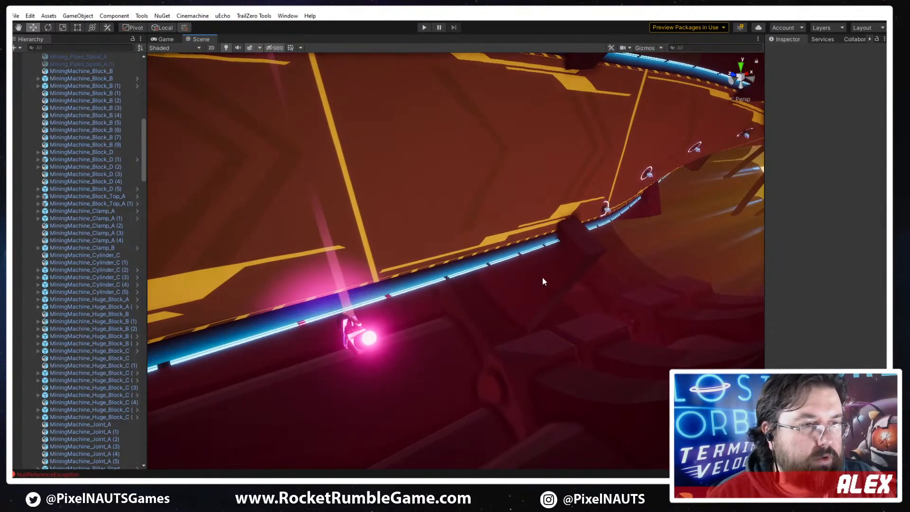
right_drag(543, 281, 331, 235)
click(414, 211)
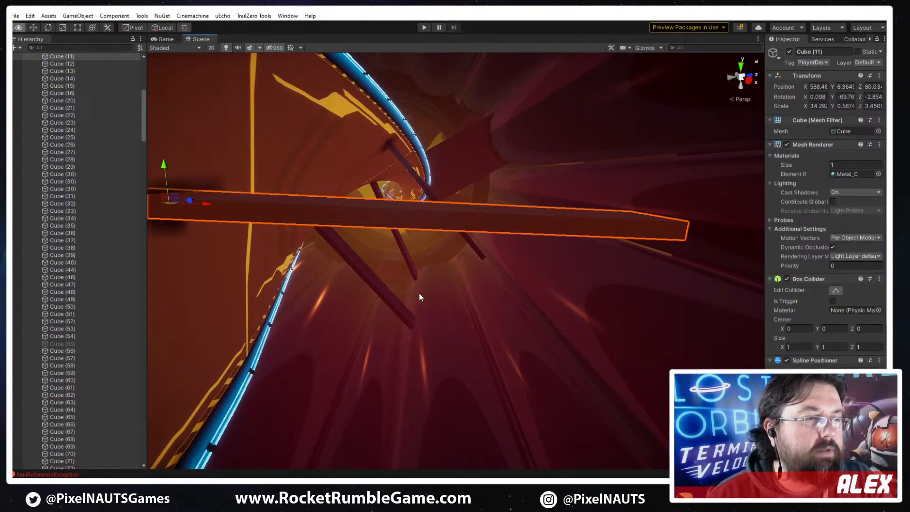
right_drag(419, 293, 874, 263)
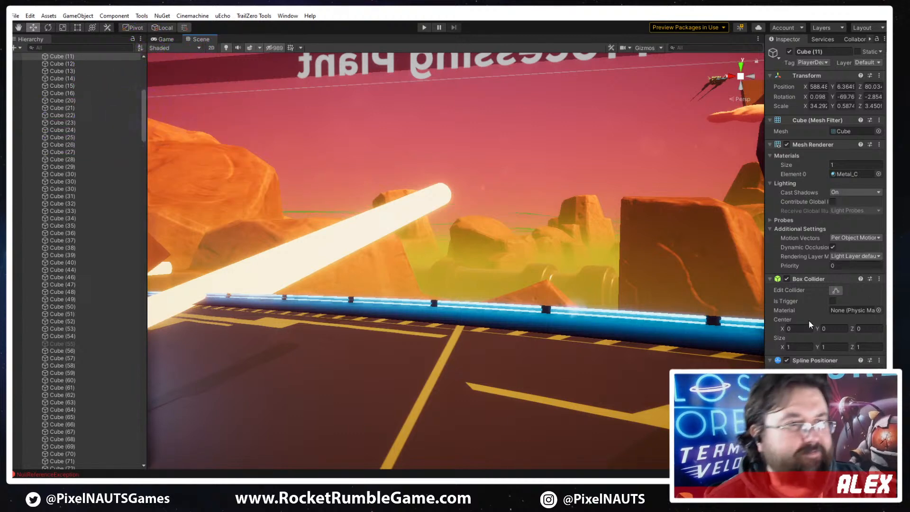
right_drag(566, 278, 654, 297)
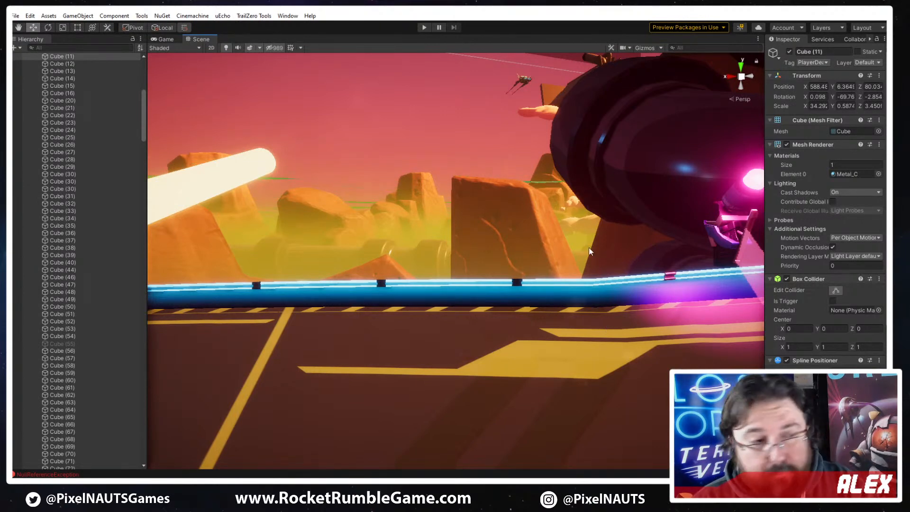
mouse_move(524, 311)
right_down()
mouse_move(502, 315)
mouse_move(536, 322)
right_up()
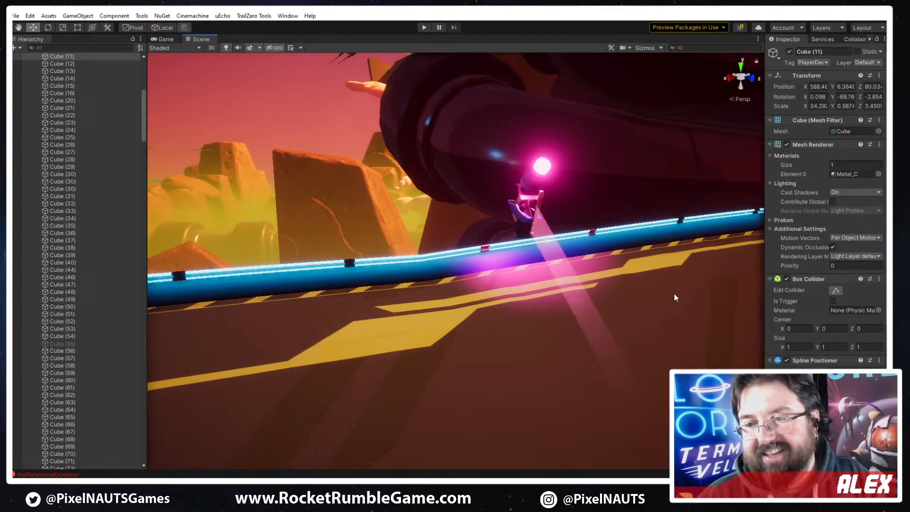
Delete the extra rings MiningMachine_Ring_Edge_B (10), (11) and (12) from the tunnel
right_drag(550, 240, 501, 407)
click(472, 308)
right_drag(472, 308, 555, 371)
shift+click(562, 373)
key(Delete)
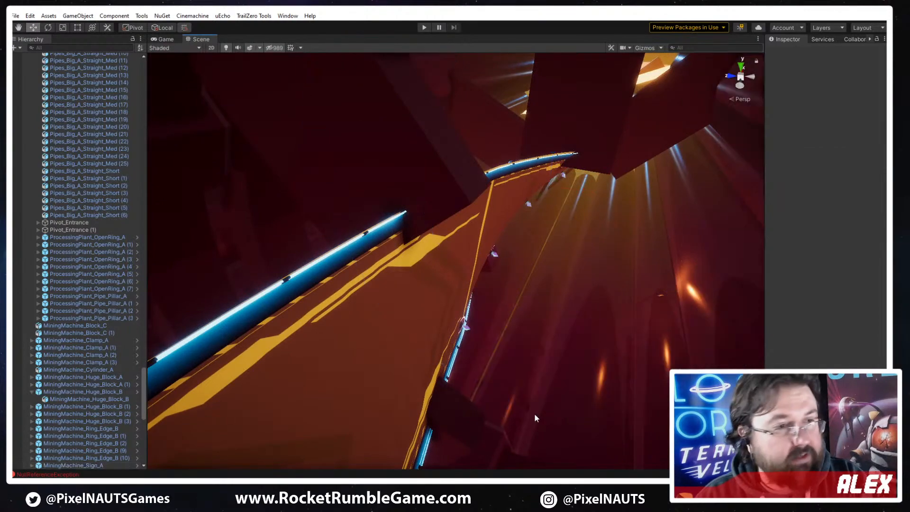
right_drag(533, 414, 578, 319)
click(583, 333)
key(Delete)
Copy the Transform component of SwirlyTunnel_A
click(600, 366)
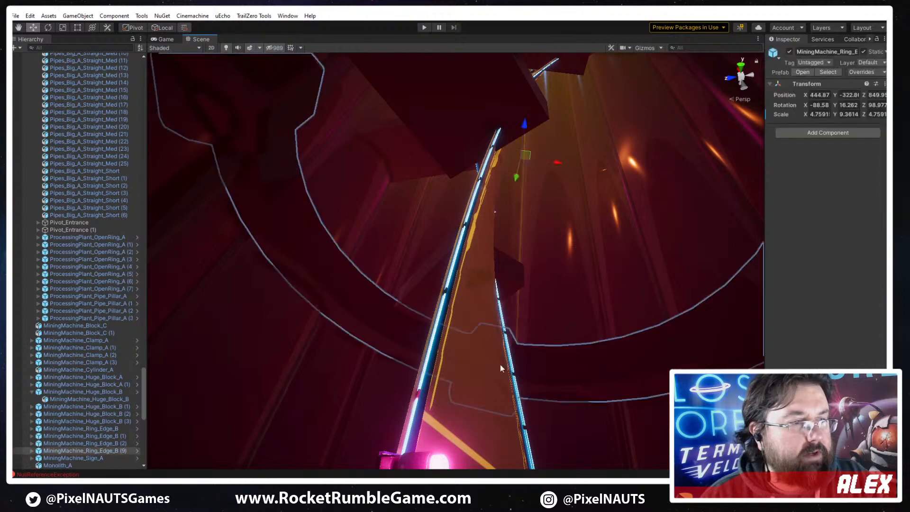
click(321, 379)
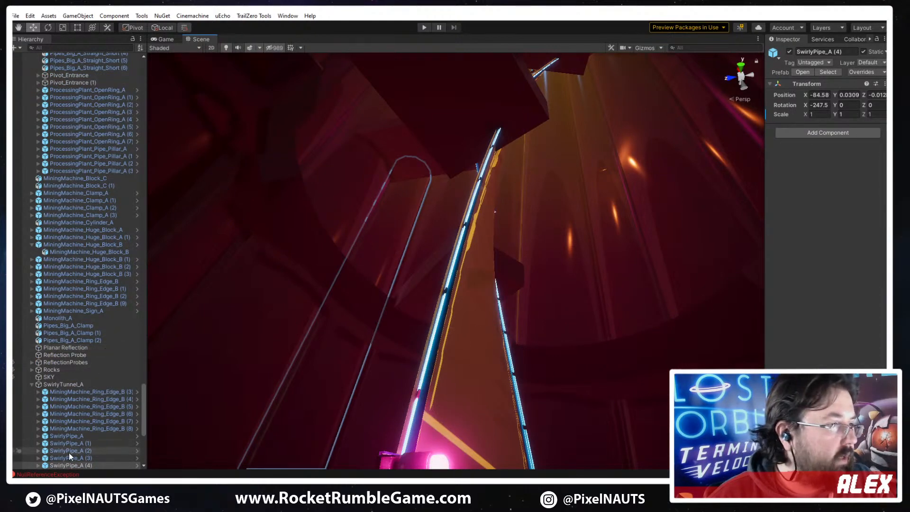
click(57, 388)
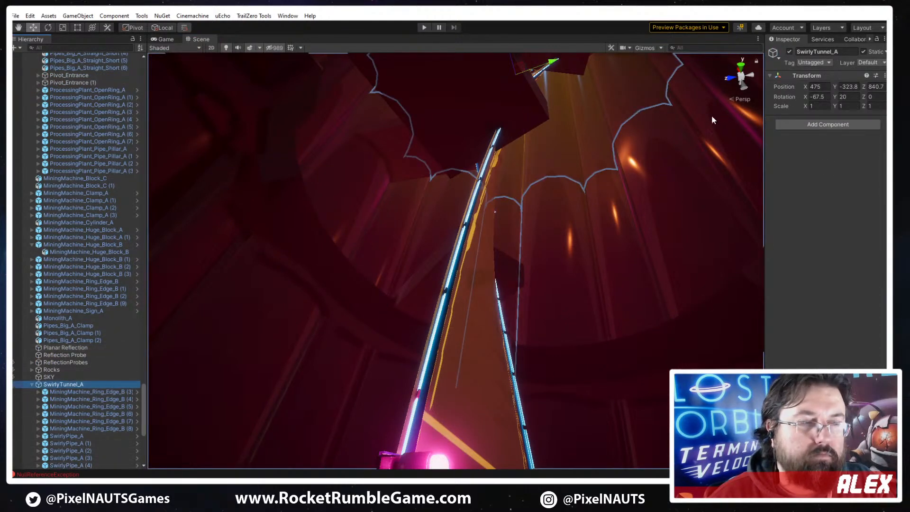
right_drag(711, 120, 573, 180)
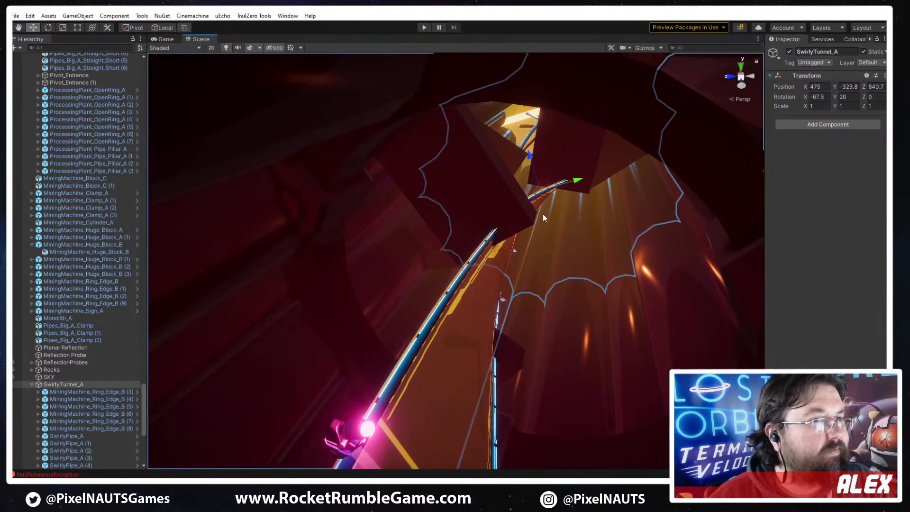
right_drag(544, 217, 450, 180)
right_click(800, 81)
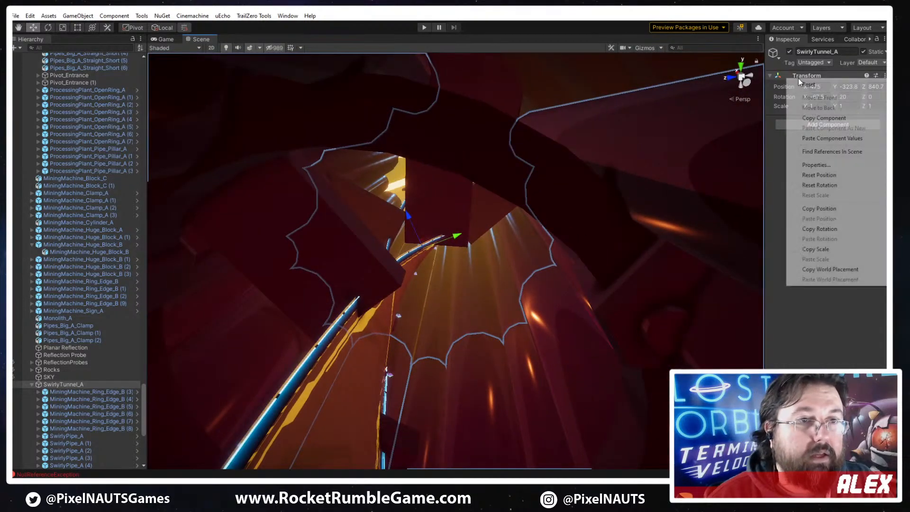
click(811, 120)
Try pasting the copied Transform values onto the child mesh of MiningMachine_Ring_Edge_B (9) and view its placement
right_drag(568, 308, 405, 357)
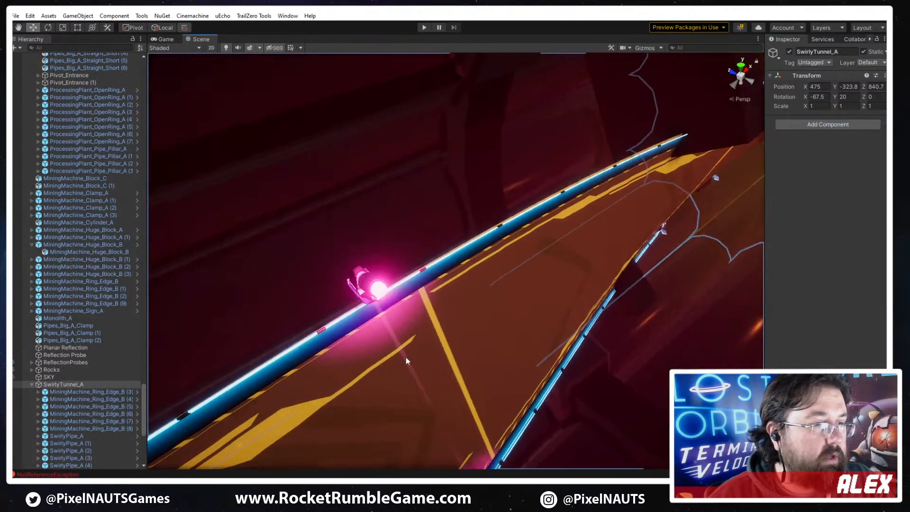
click(484, 181)
click(490, 126)
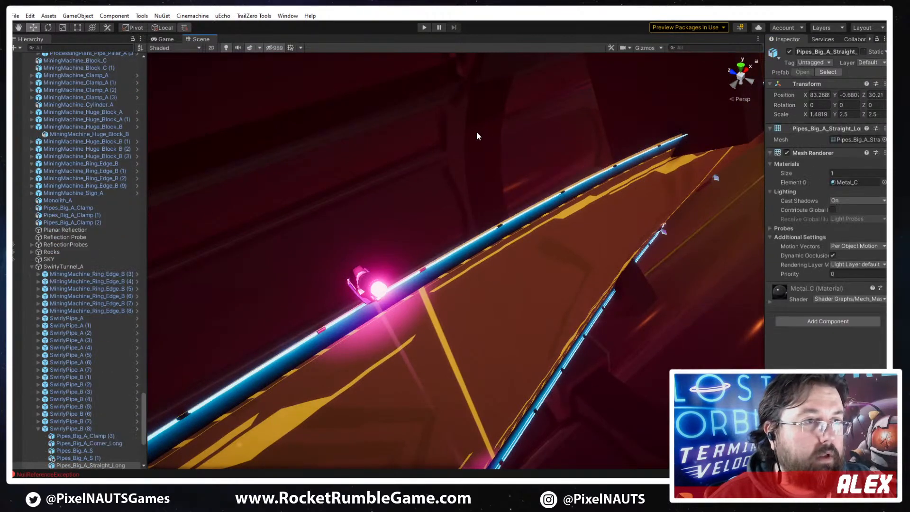
click(489, 191)
right_click(800, 90)
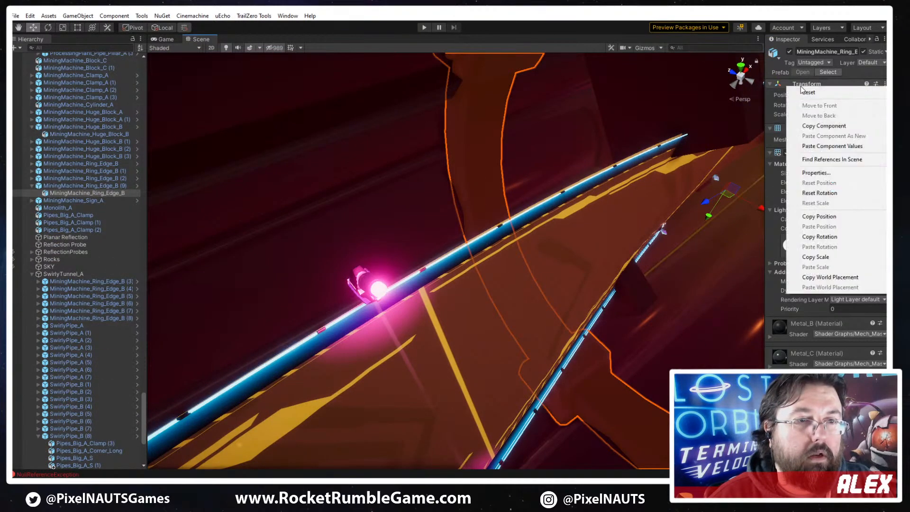
click(806, 150)
right_drag(702, 204, 541, 198)
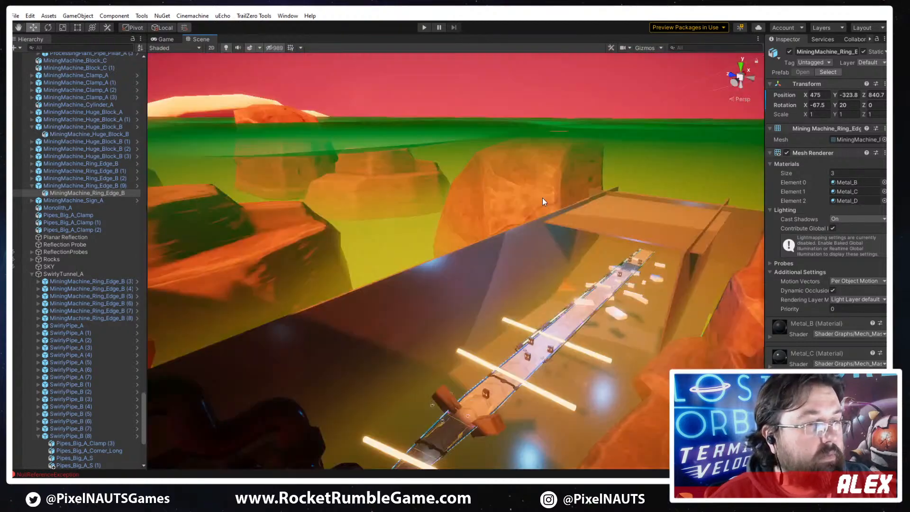
key(f)
right_drag(530, 250, 450, 265)
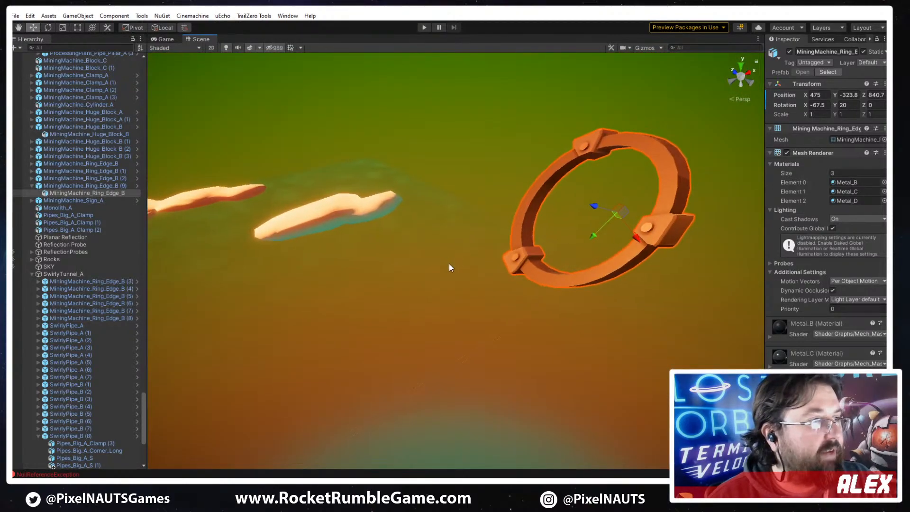
Survey the whole Processing Plant scene, focusing on Cube (58), and collapse the _Scene Requirements group in the hierarchy
click(109, 185)
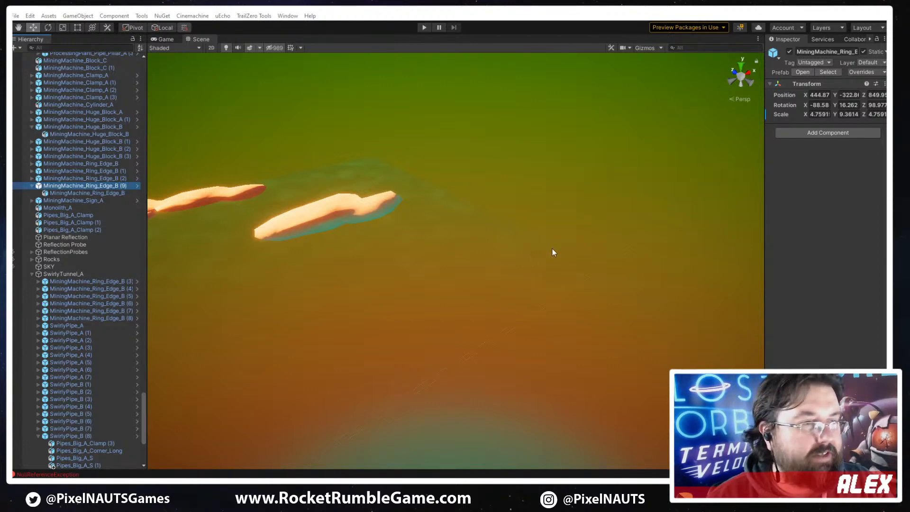
right_drag(600, 232, 441, 284)
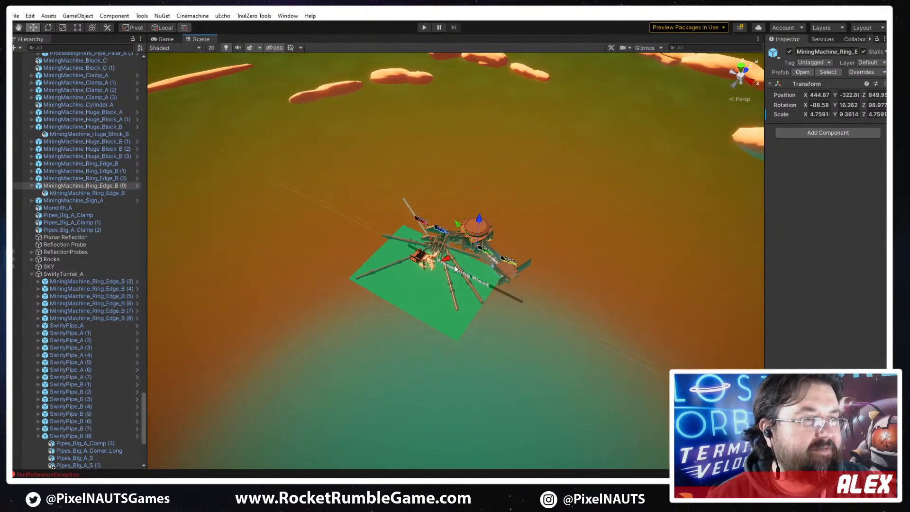
click(420, 258)
scroll(420, 257, up, 5)
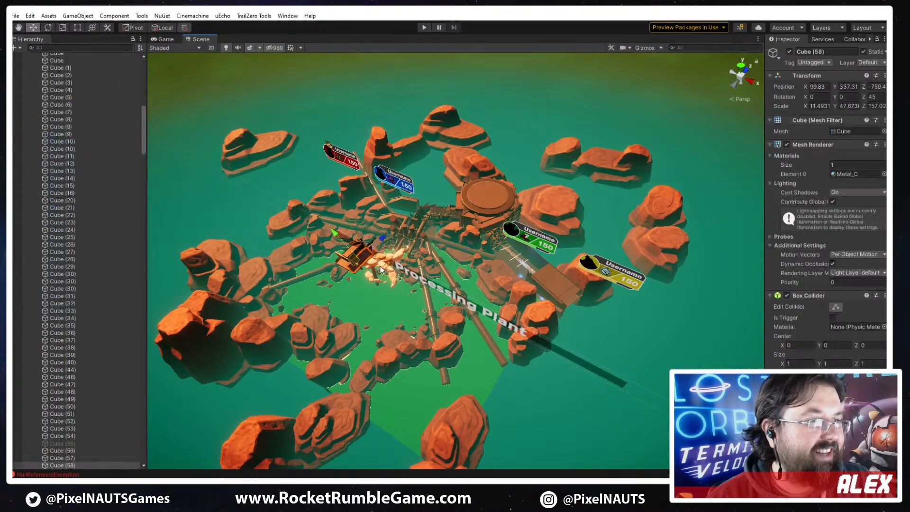
key(f)
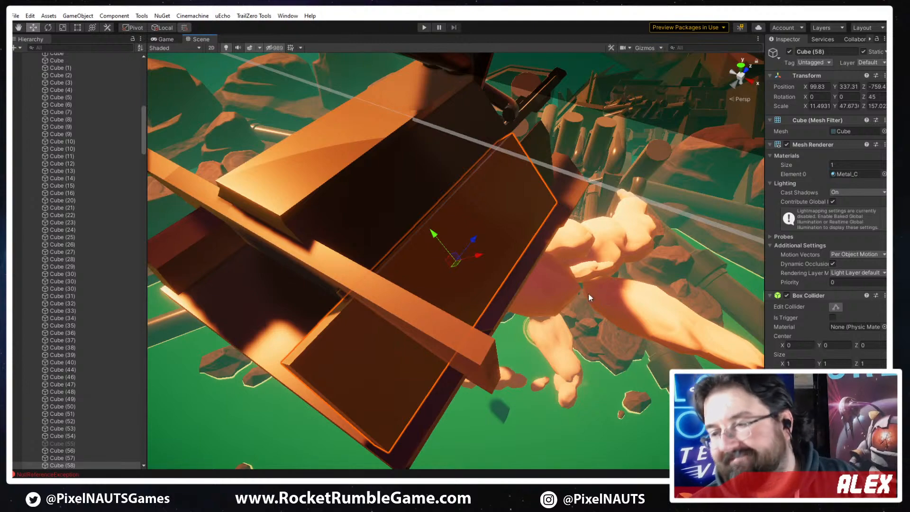
right_drag(617, 272, 346, 100)
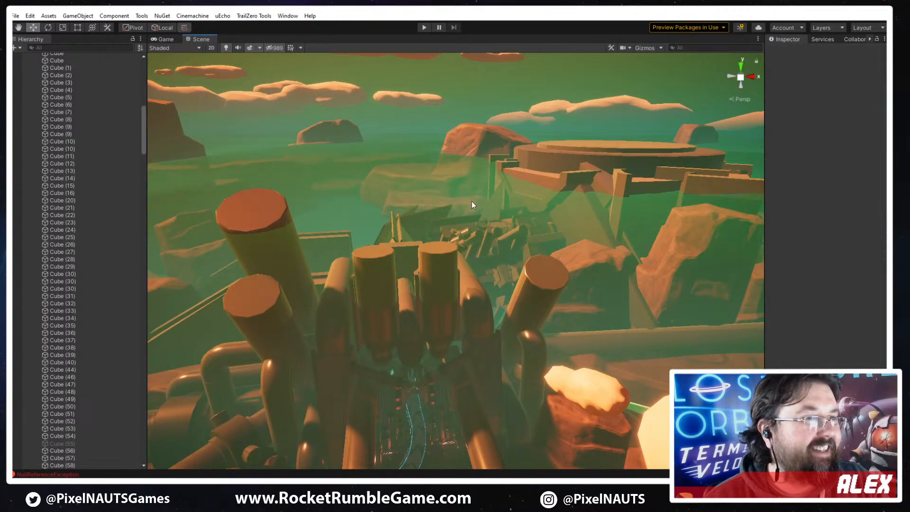
right_drag(472, 205, 112, 186)
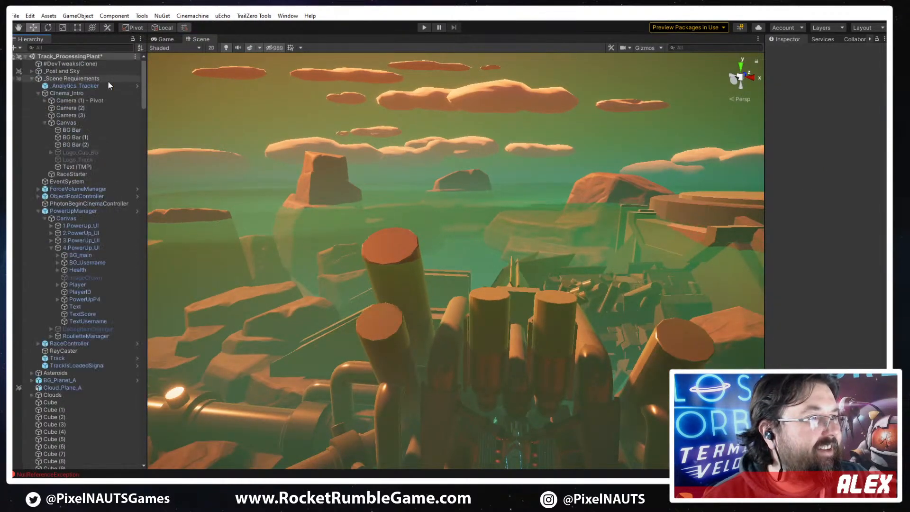
click(32, 79)
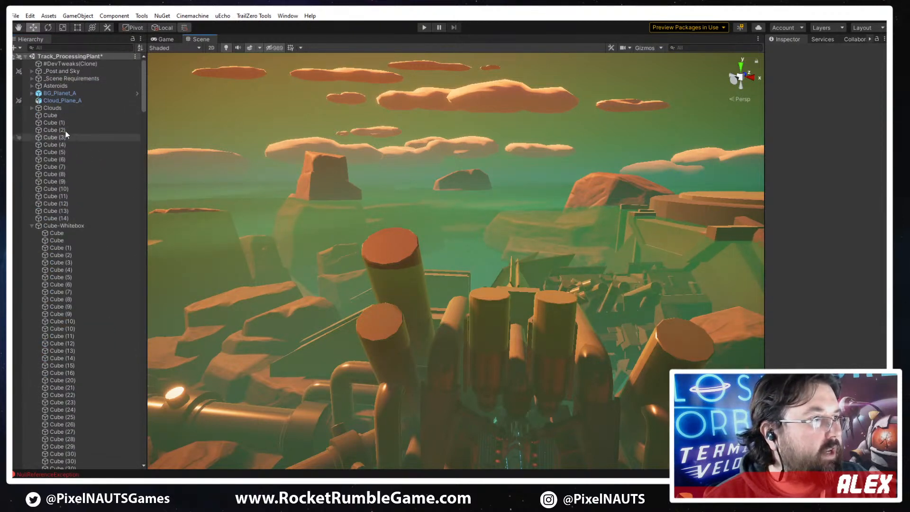
Duplicate MiningMachine_Ring_Edge_B (9) and move the copy along the tunnel to about X 453.4
right_drag(388, 263, 465, 340)
click(471, 305)
right_drag(472, 308, 507, 277)
key(ctrl+d)
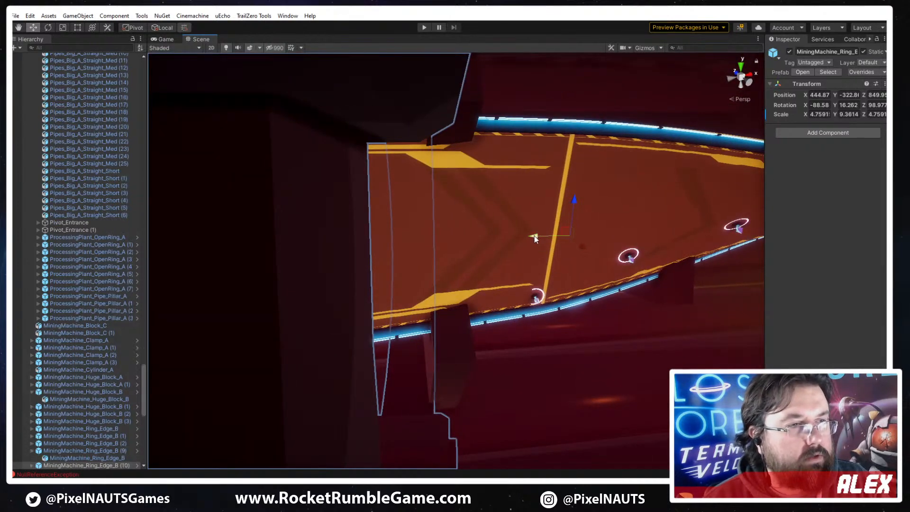
drag(533, 236, 647, 251)
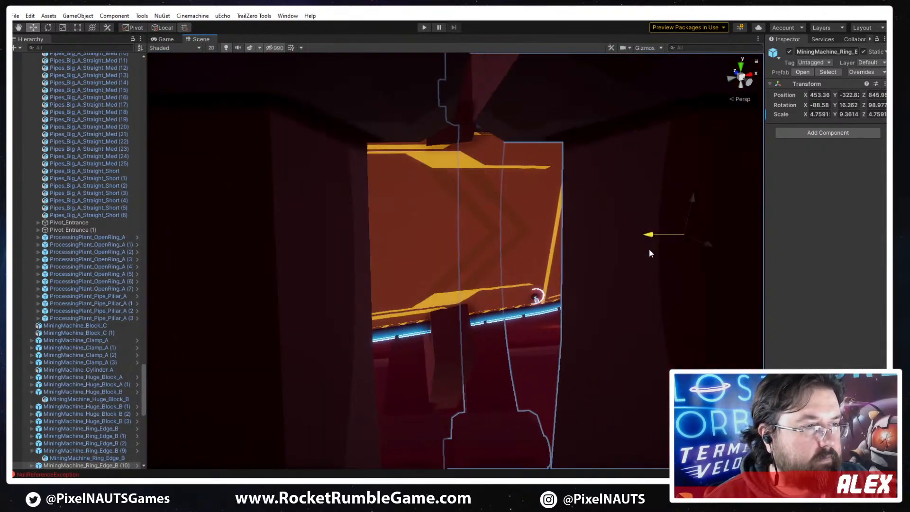
right_drag(649, 249, 653, 331)
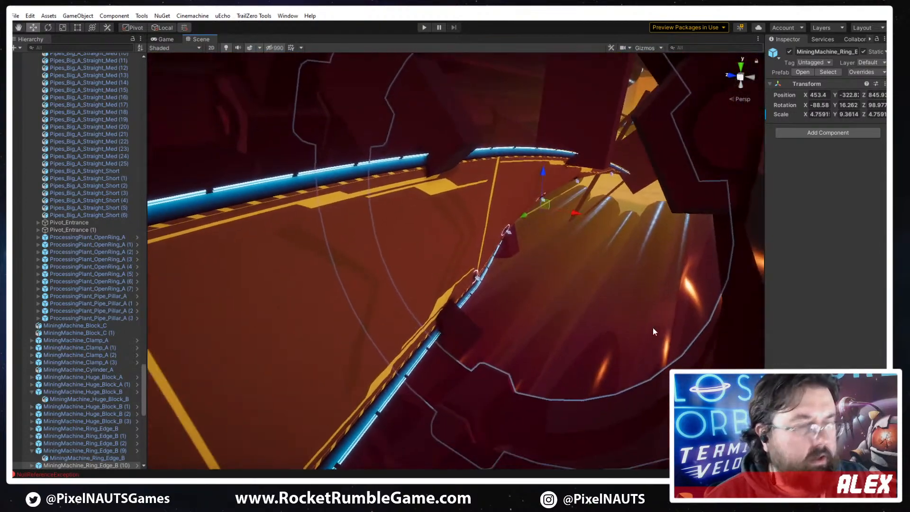
Delete the ring copy MiningMachine_Ring_Edge_B (10) and paste the copied Transform values onto MiningMachine_Ring_Edge_B (9)
click(457, 437)
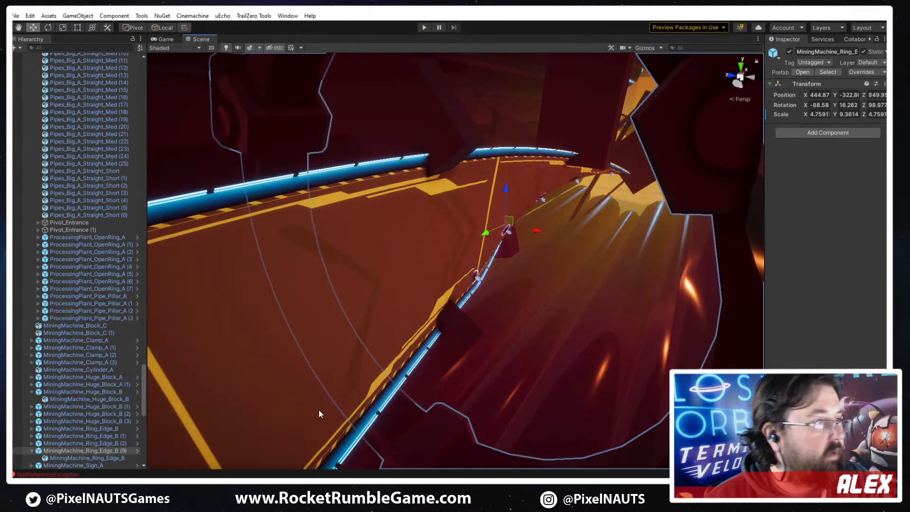
right_click(797, 84)
click(844, 152)
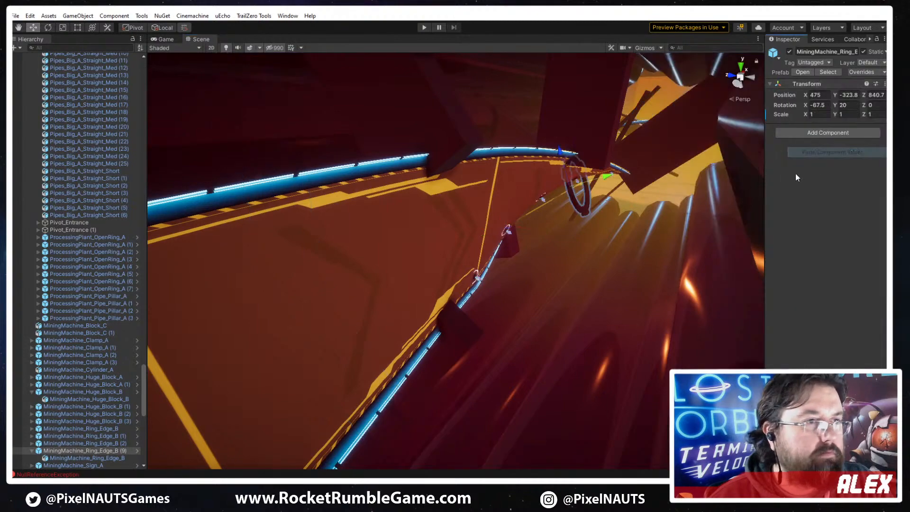
Rotate MiningMachine_Ring_Edge_B (9) to 90 on Z and scale it uniformly to about 4.94
right_drag(614, 238, 524, 229)
key(e)
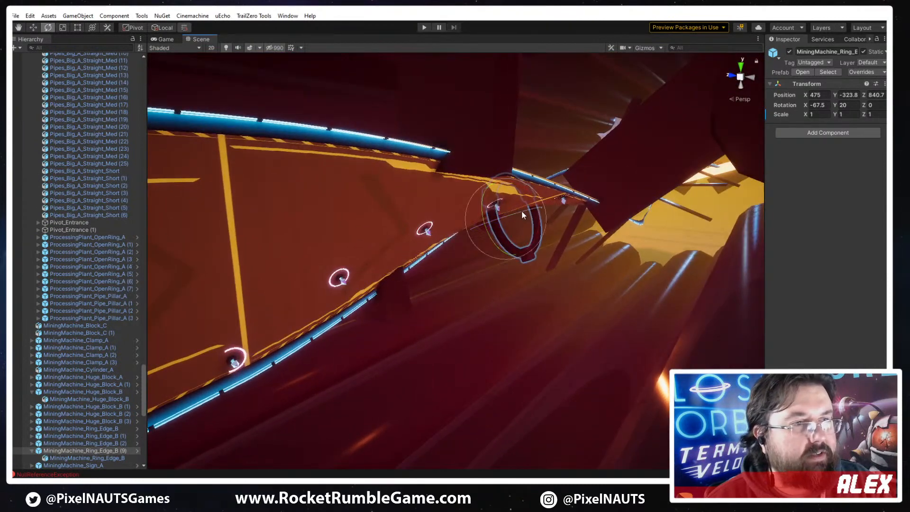
drag(385, 252, 412, 246)
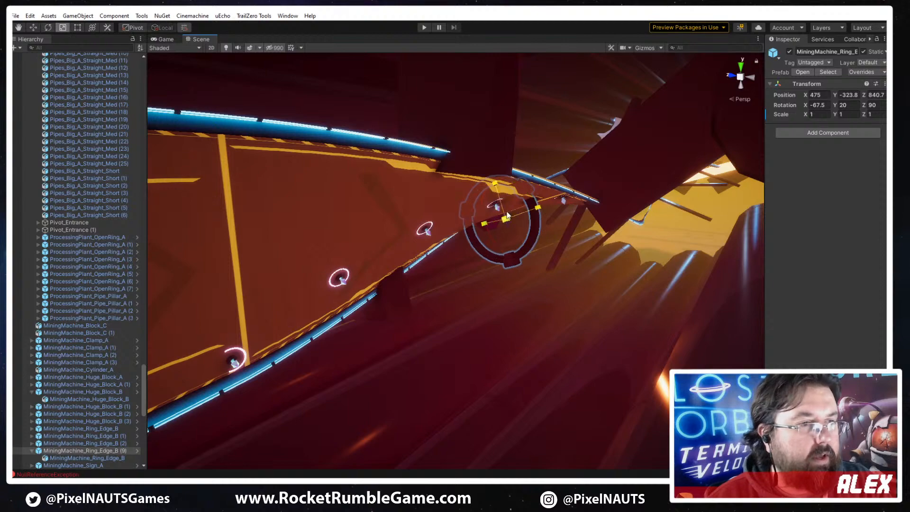
drag(506, 217, 501, 55)
drag(487, 23, 480, 36)
Move MiningMachine_Ring_Edge_B (9) along the tunnel to about X 440 and duplicate it beside the original to form a pair
right_drag(520, 199, 401, 278)
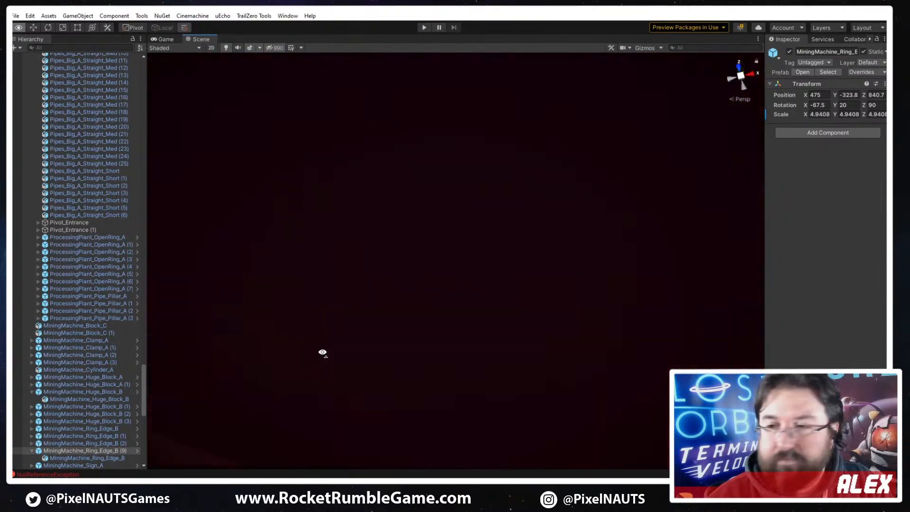
right_drag(322, 353, 419, 193)
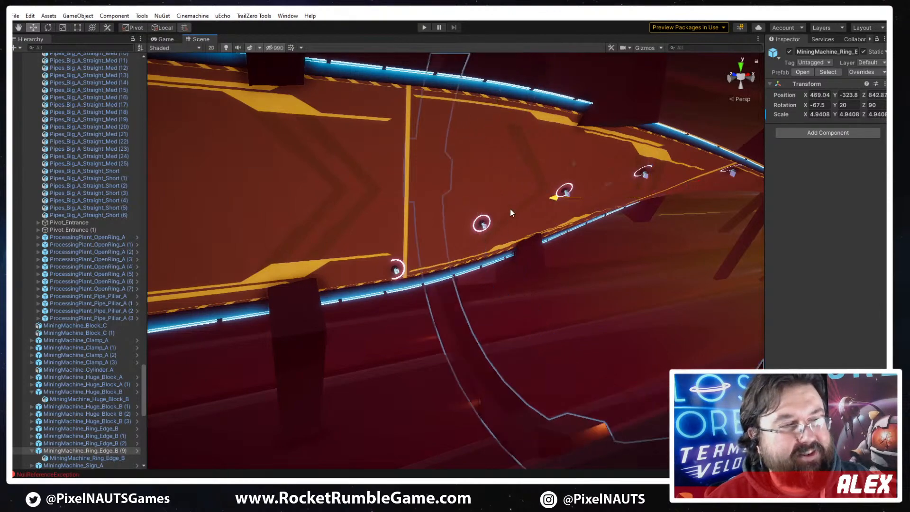
right_drag(434, 221, 476, 293)
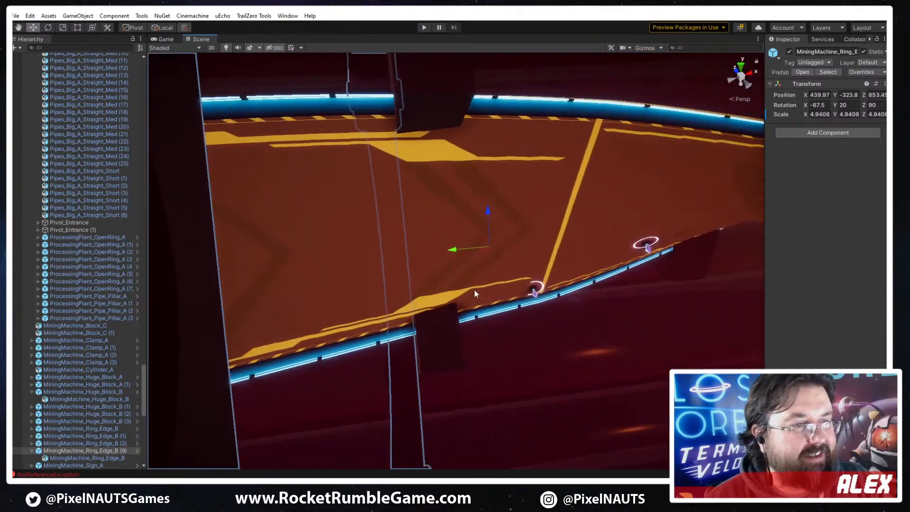
right_drag(453, 254, 344, 394)
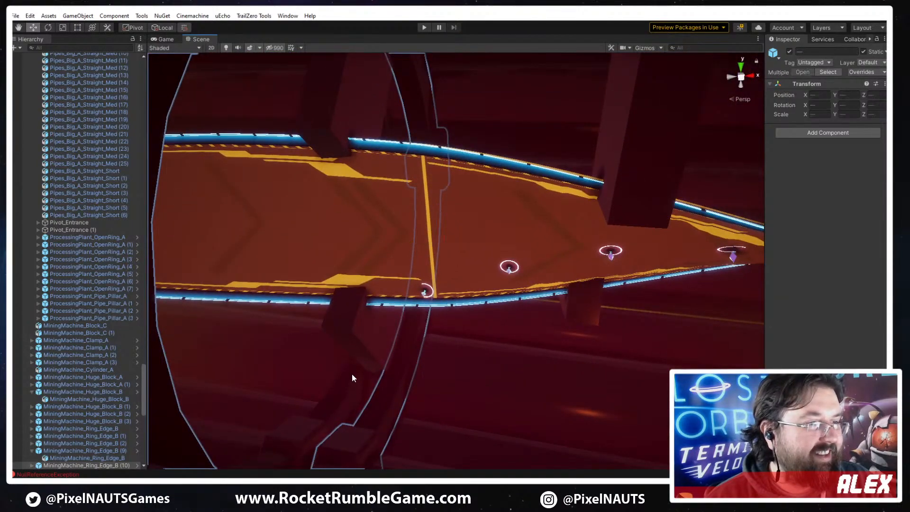
Select rings (9) and (10) together, duplicate the pair, and move the copies further along the tunnel
click(341, 394)
right_drag(341, 394, 431, 339)
shift+click(433, 338)
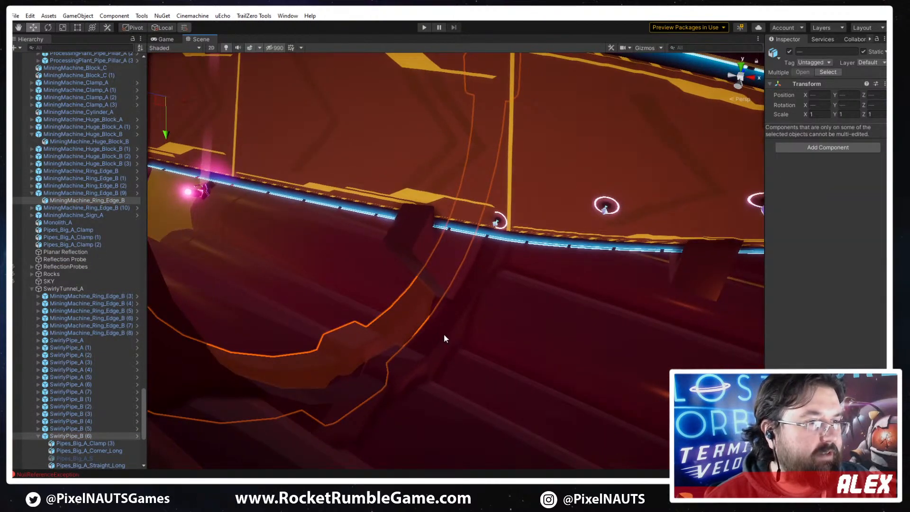
click(444, 333)
right_drag(478, 331, 509, 234)
shift+click(501, 175)
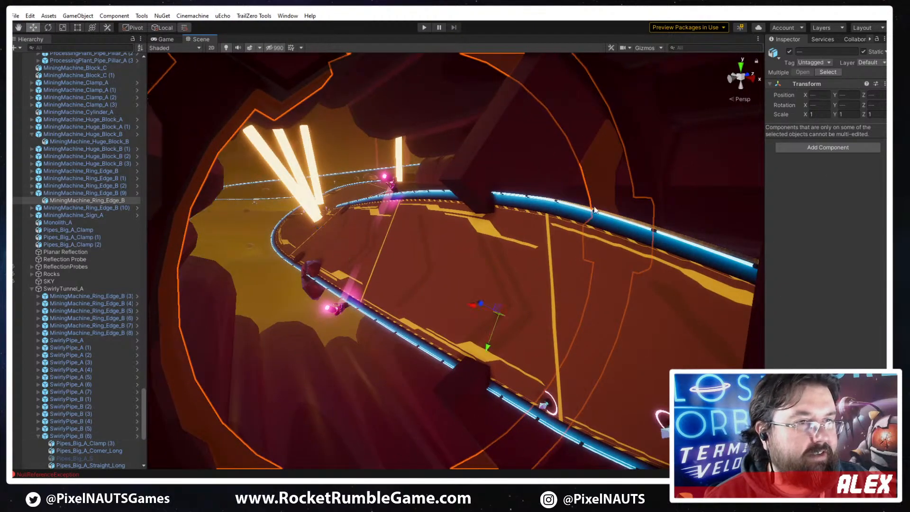
right_drag(595, 210, 688, 316)
shift+click(544, 312)
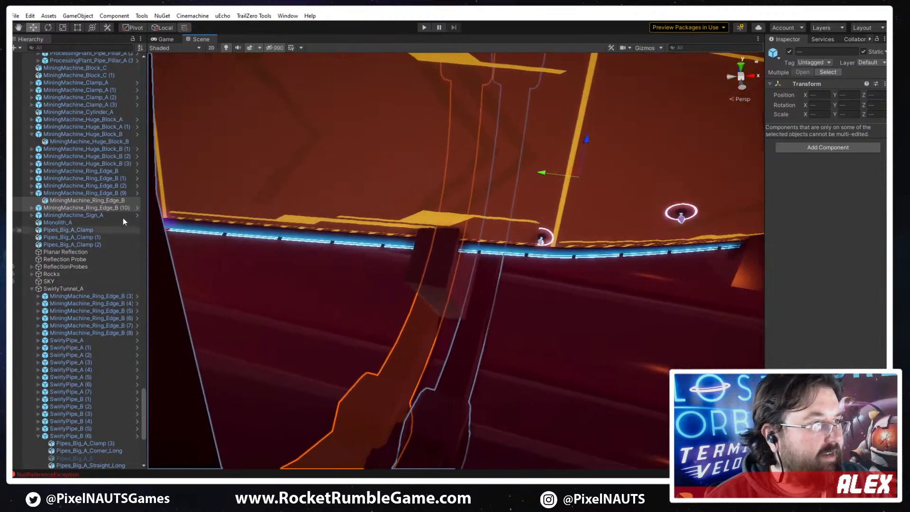
ctrl+click(62, 195)
right_drag(274, 228, 380, 235)
key(ctrl+d)
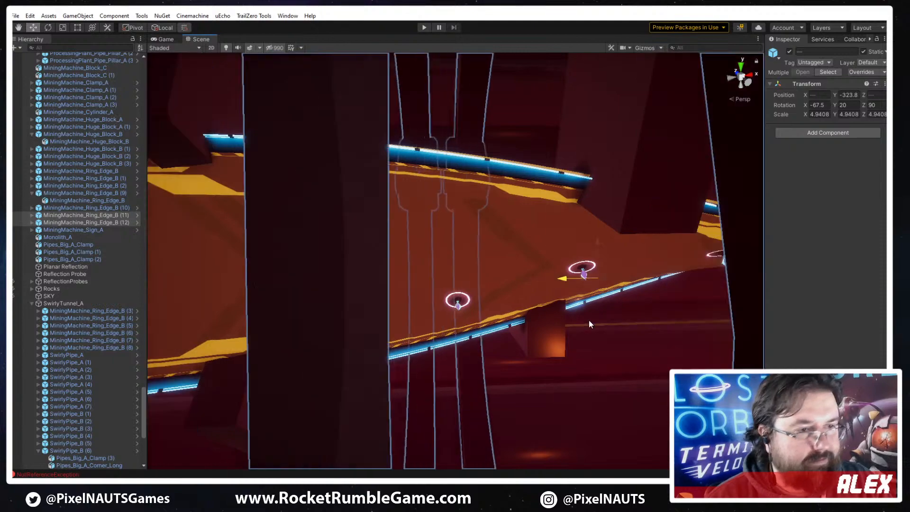
right_drag(664, 326, 544, 230)
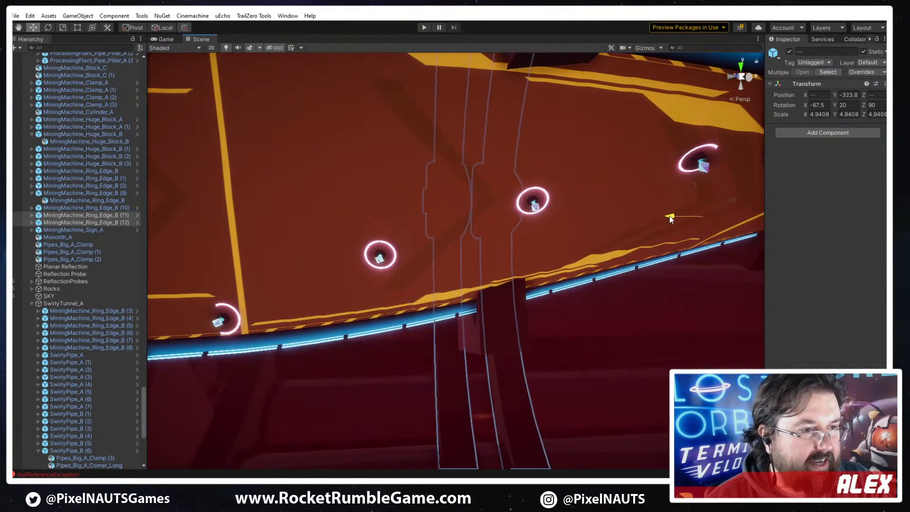
right_drag(585, 300, 581, 319)
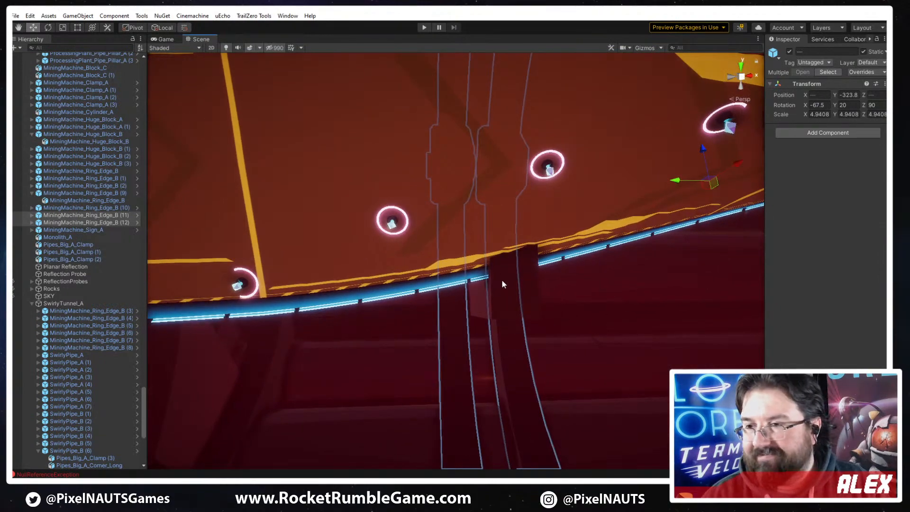
right_drag(476, 237, 422, 239)
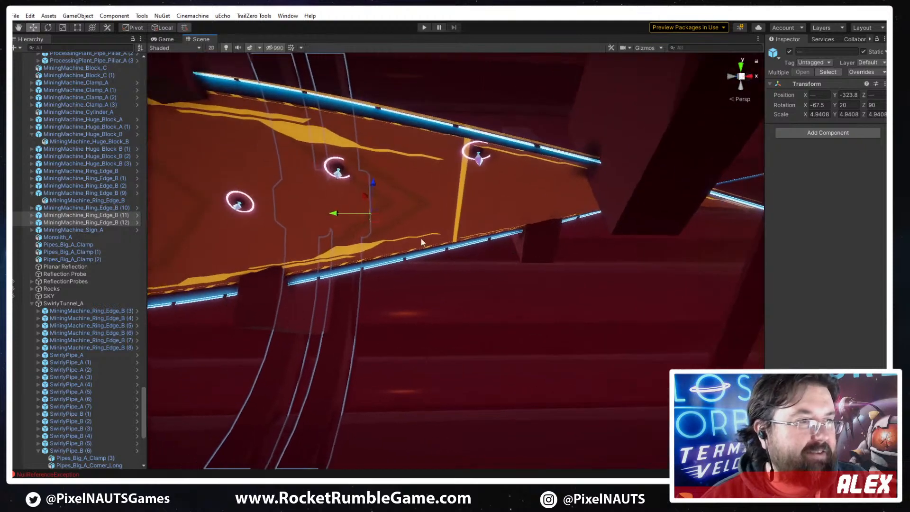
Duplicate the ring pair (11) and (12) and move the copies one spacing further along the track
drag(335, 212, 568, 257)
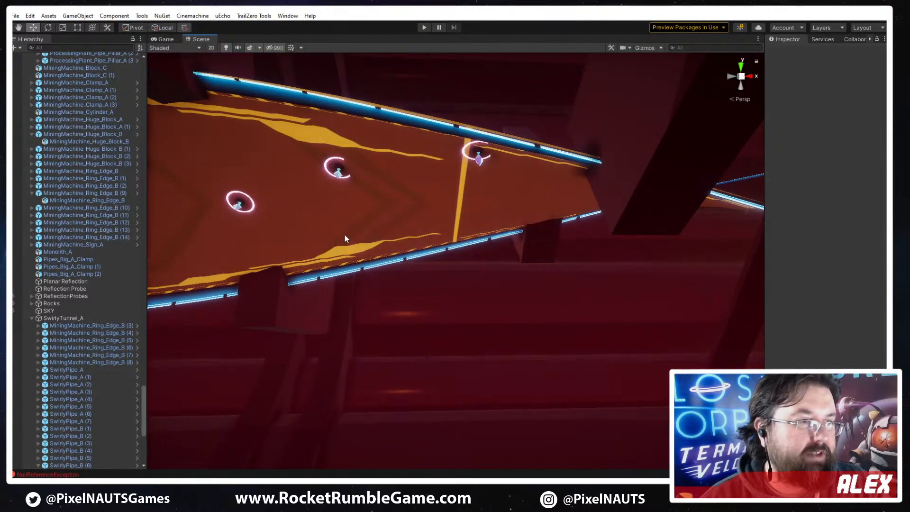
drag(249, 214, 586, 263)
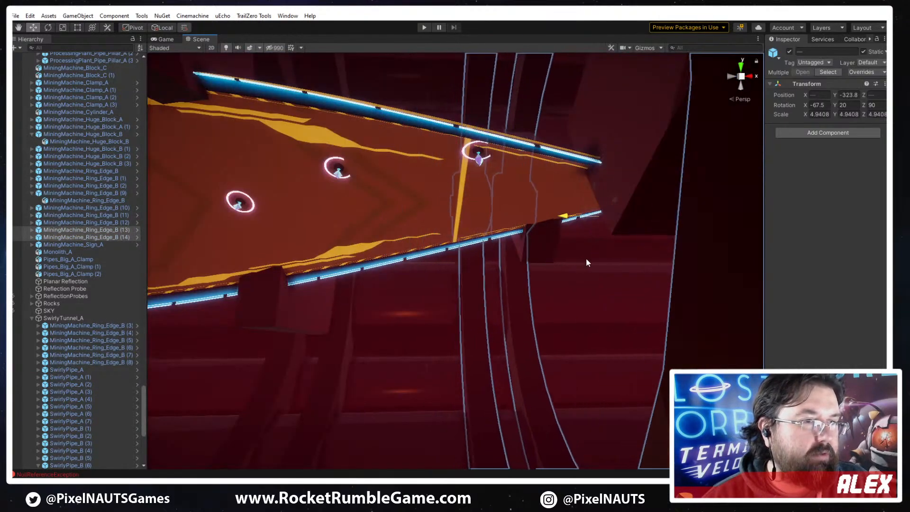
right_drag(570, 298, 544, 228)
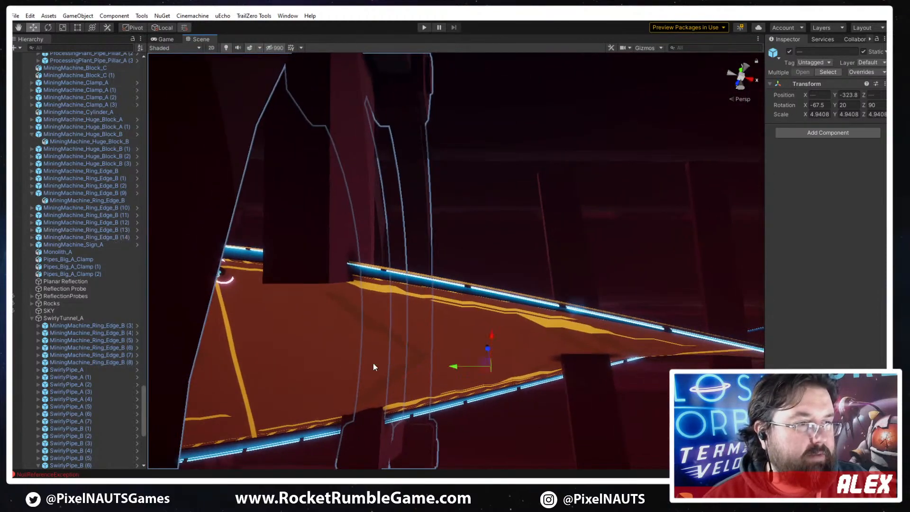
Duplicate the selected ring pair two more times, spacing each new pair further down the tunnel
key(ctrl+d)
drag(458, 366, 643, 372)
right_drag(554, 357, 615, 416)
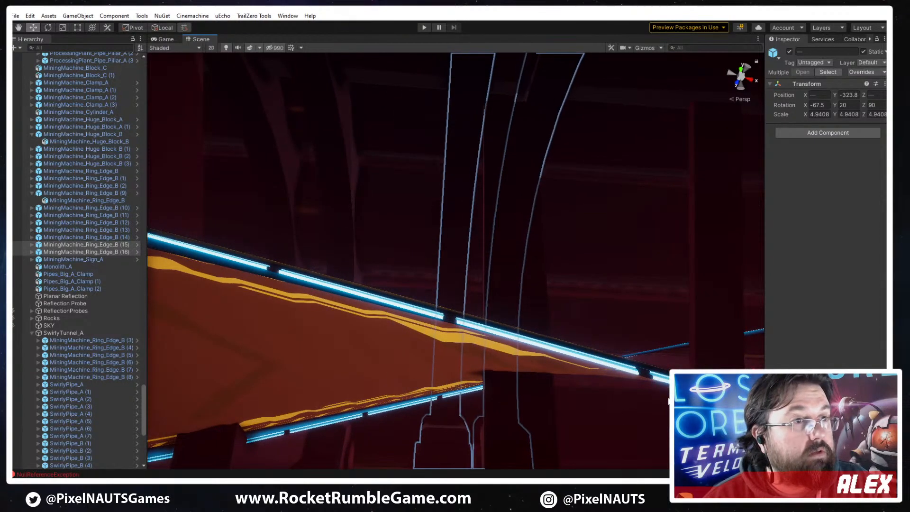
right_drag(668, 400, 521, 285)
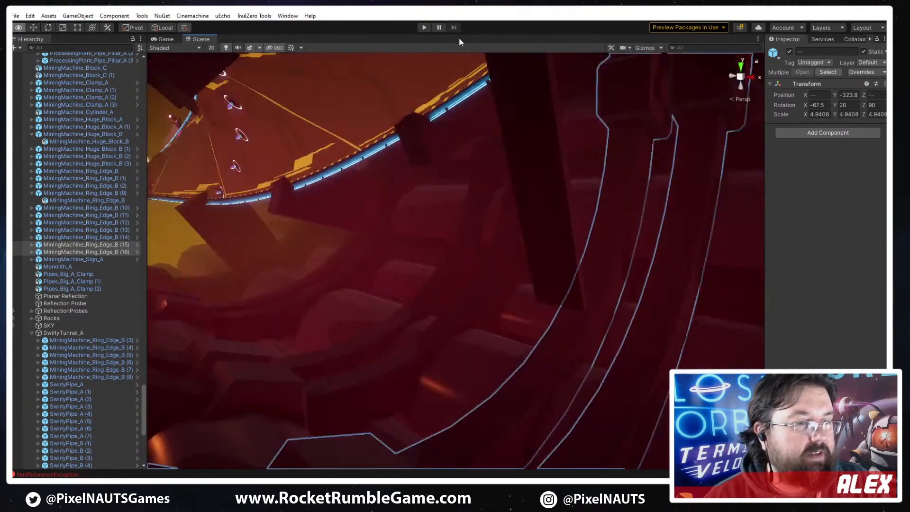
right_drag(459, 42, 576, 463)
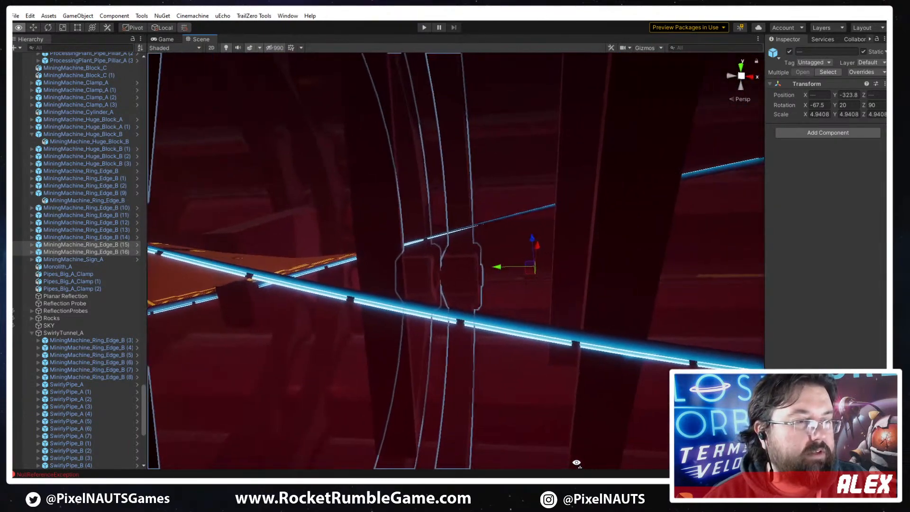
drag(413, 270, 631, 309)
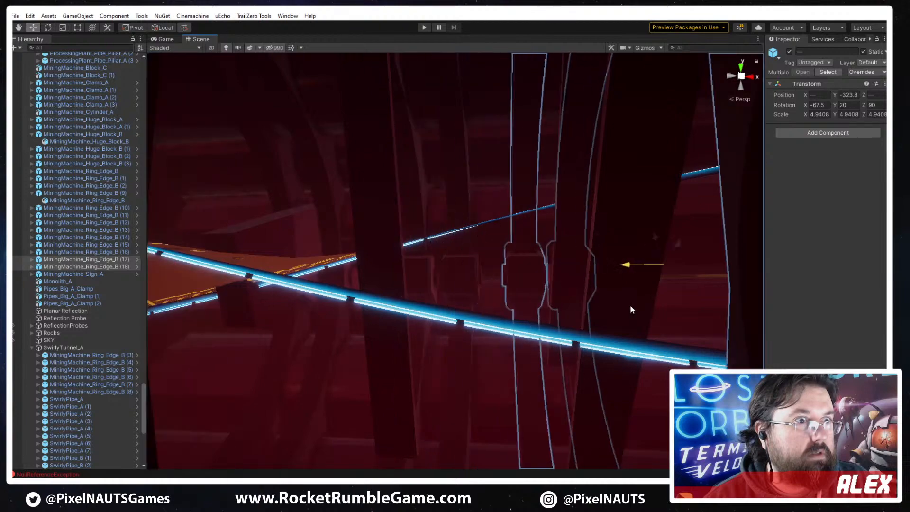
right_drag(662, 316, 586, 259)
Lengthen the diagonal beams Cube (6) and Cube (7) to X scales of about 68.25 and 73.12
click(572, 198)
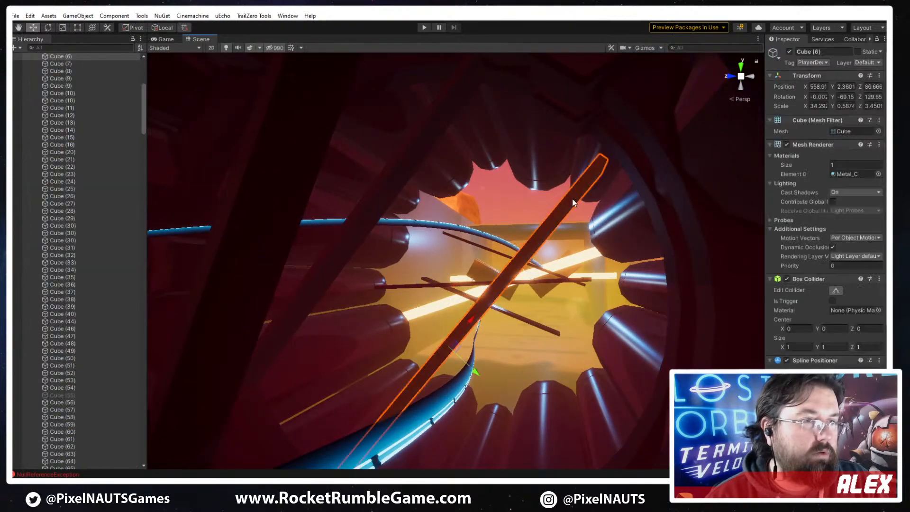
key(f)
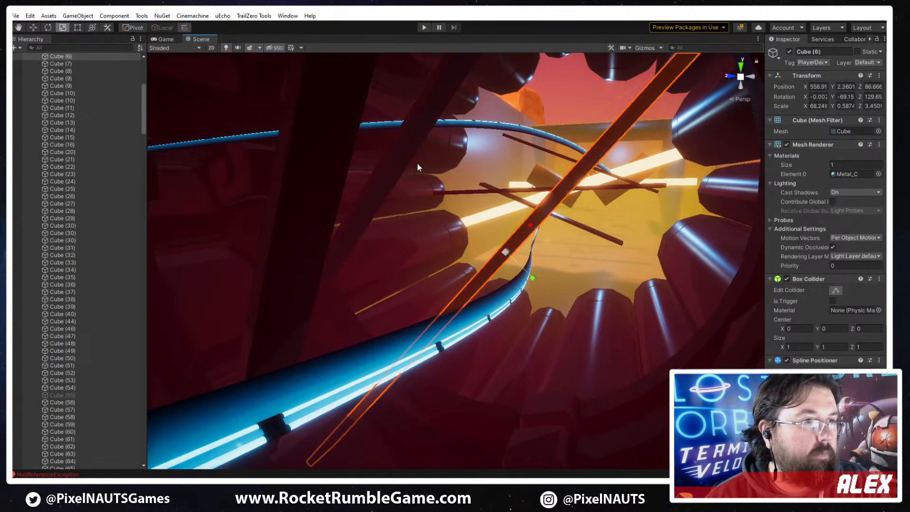
click(402, 165)
click(425, 107)
key(f)
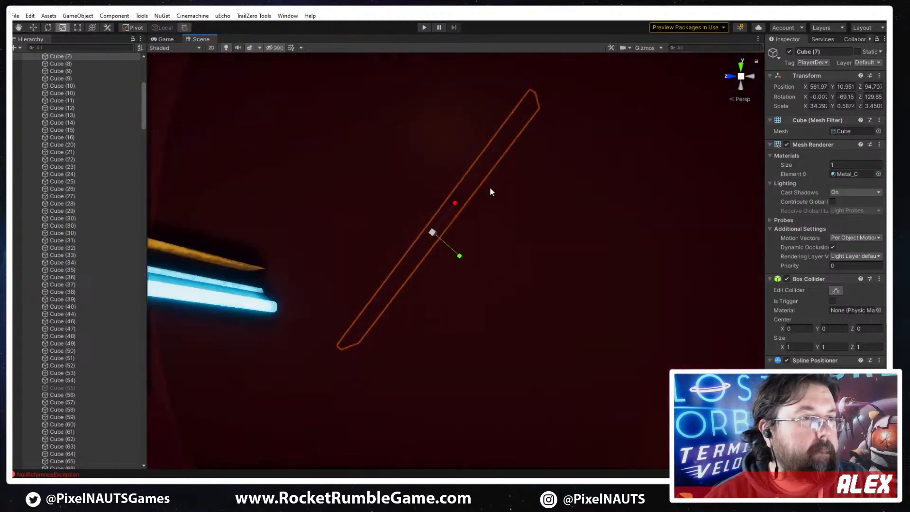
right_drag(581, 280, 553, 280)
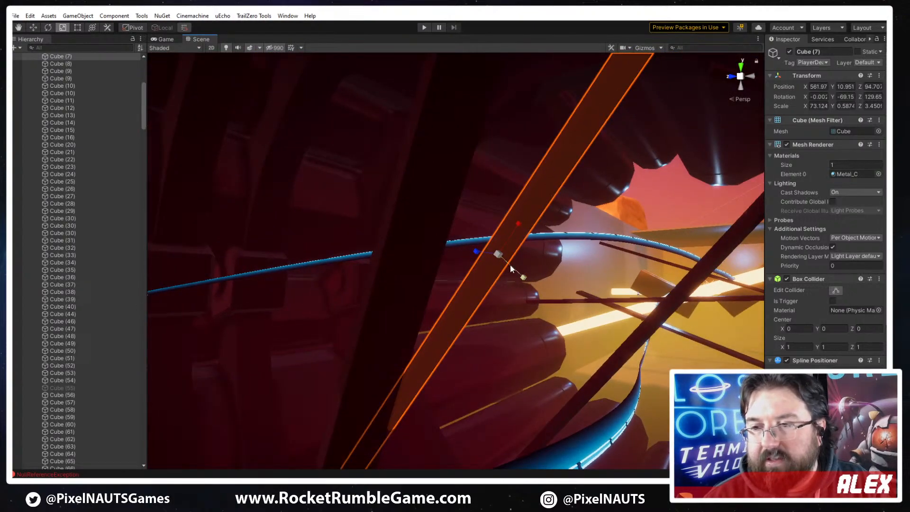
Move the last ring pair, (17) and (18), back along the tunnel so ring (17) sits at about X 520.46
right_drag(489, 318, 453, 377)
click(473, 374)
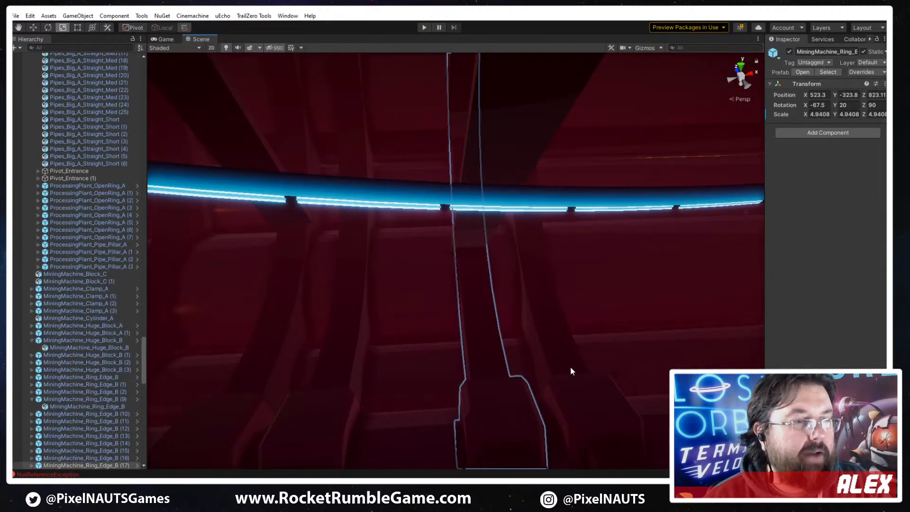
shift+click(559, 365)
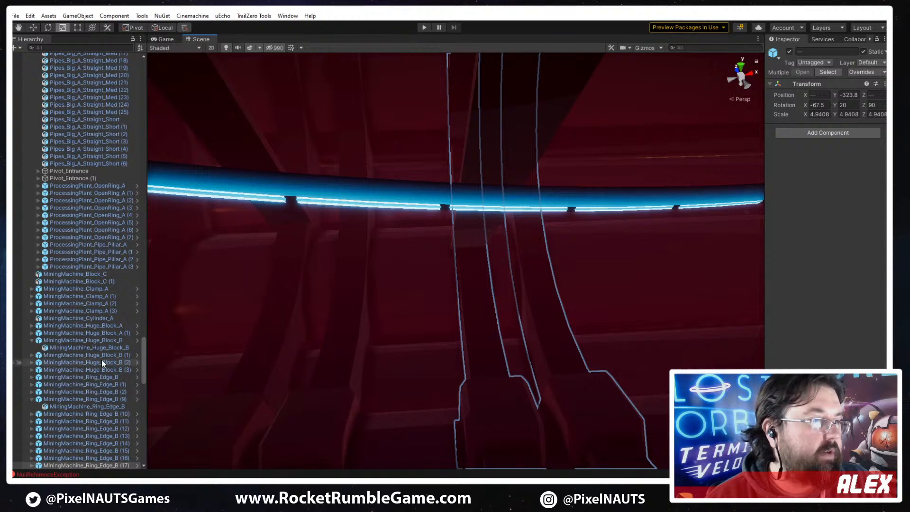
scroll(101, 363, down, 3)
right_drag(491, 299, 506, 236)
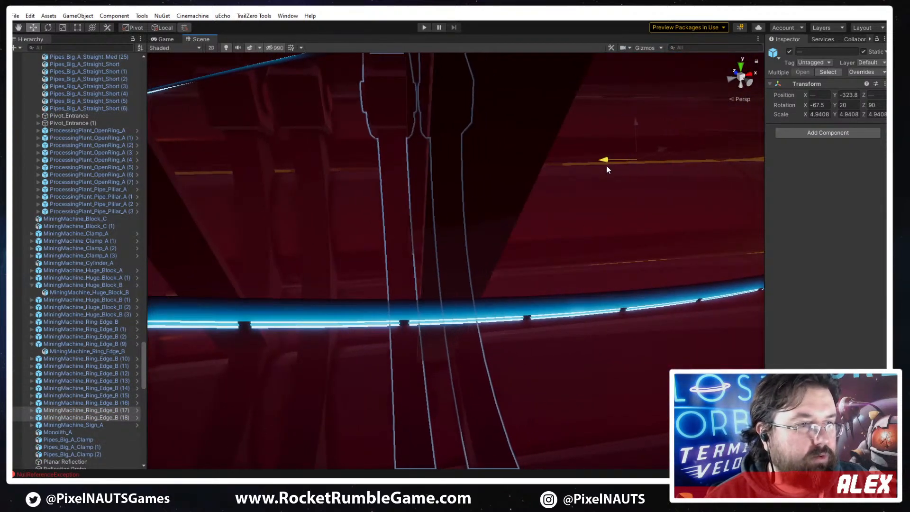
drag(606, 166, 607, 167)
Stretch the Cube (8) beam along its length beneath the track
right_drag(417, 266, 527, 215)
click(450, 211)
key(r)
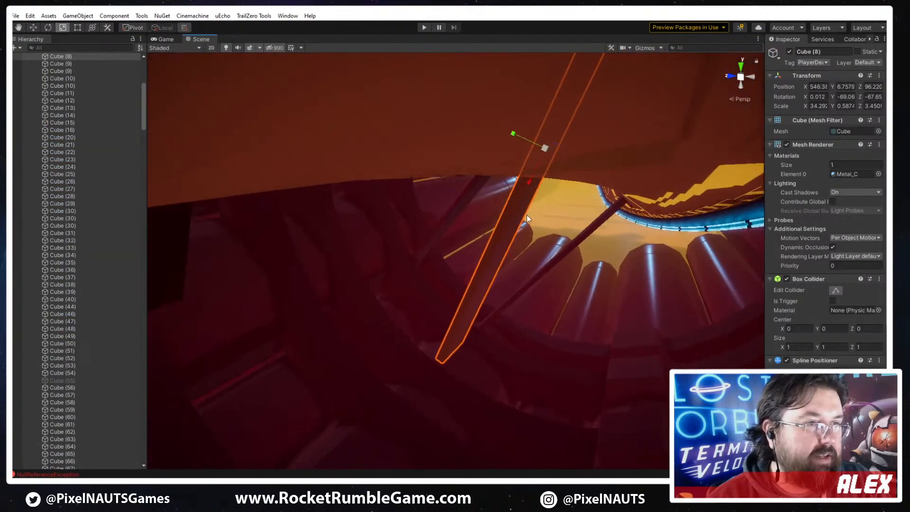
drag(512, 206, 510, 207)
Lengthen the Cube (11), Cube (9) and Cube (10) beams across the tunnel opening, scaling Cube (9) to about X 76.94
right_drag(511, 284, 547, 235)
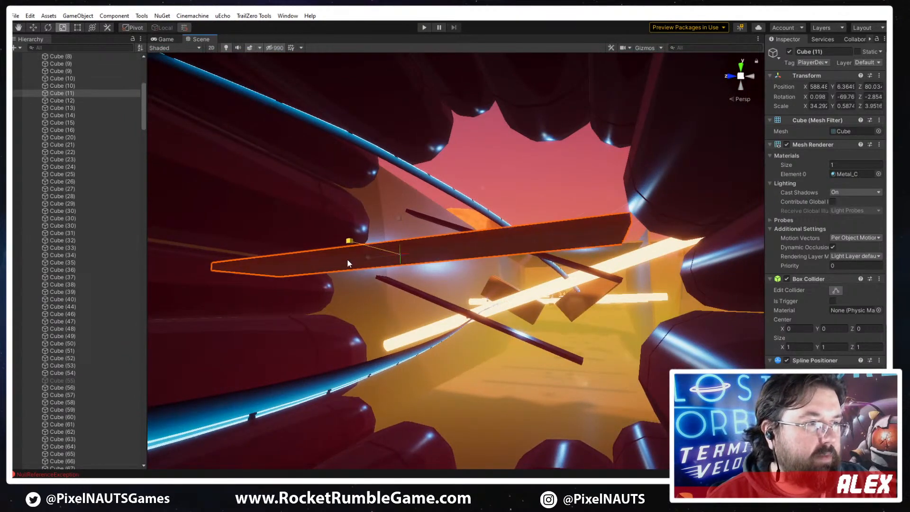
drag(369, 257, 338, 262)
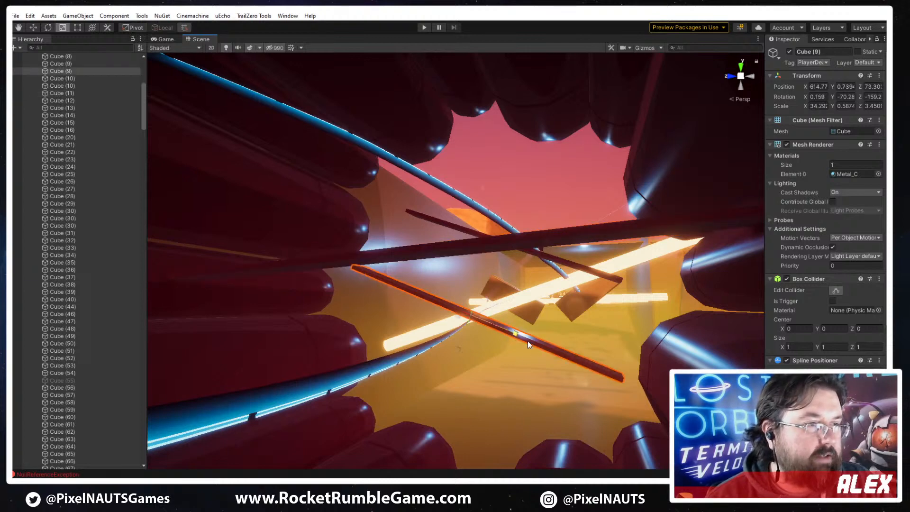
drag(528, 341, 545, 346)
click(441, 235)
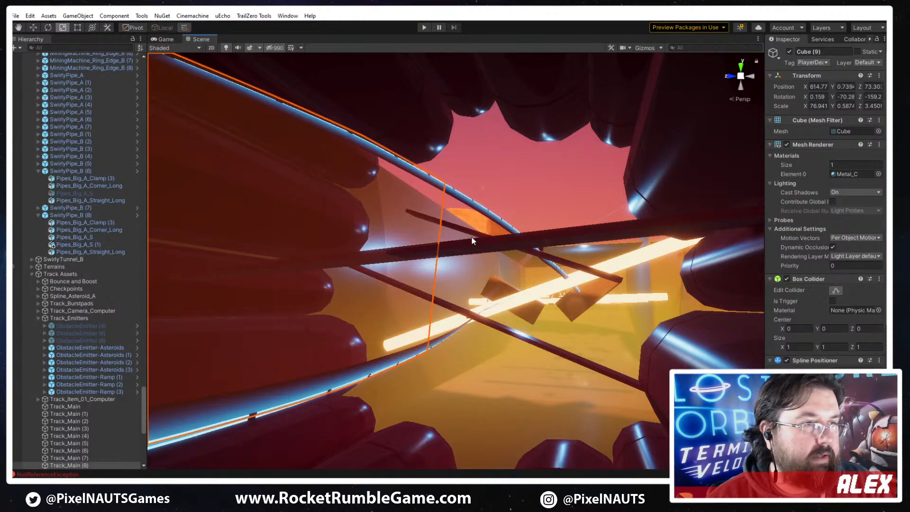
click(597, 274)
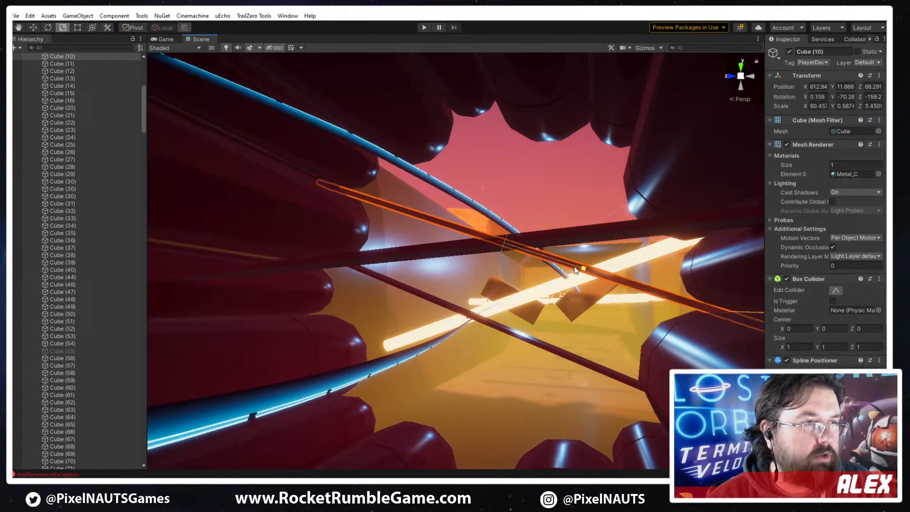
Duplicate ring pair (17) and (18) and move the copies along the tunnel to continue the spacing
right_drag(559, 285, 362, 386)
click(363, 386)
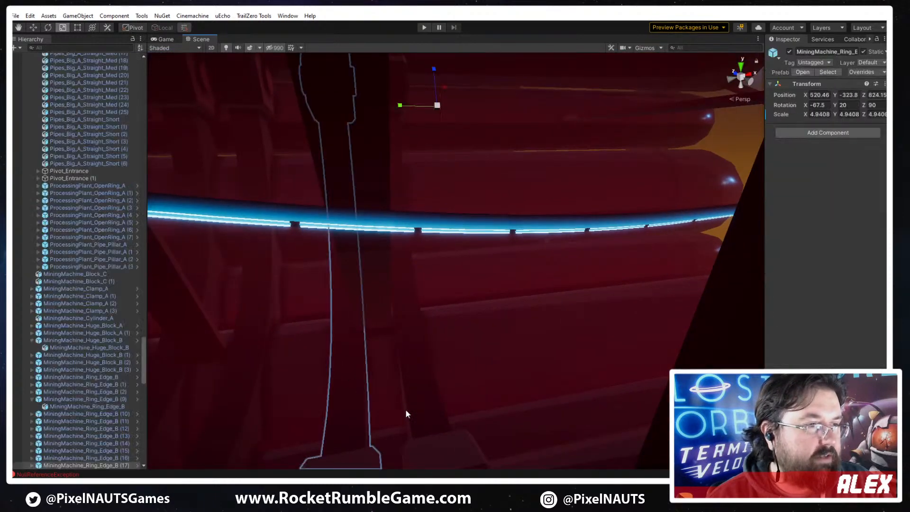
shift+click(414, 413)
key(w)
alt+drag(507, 303, 446, 251)
middle_drag(498, 250, 606, 232)
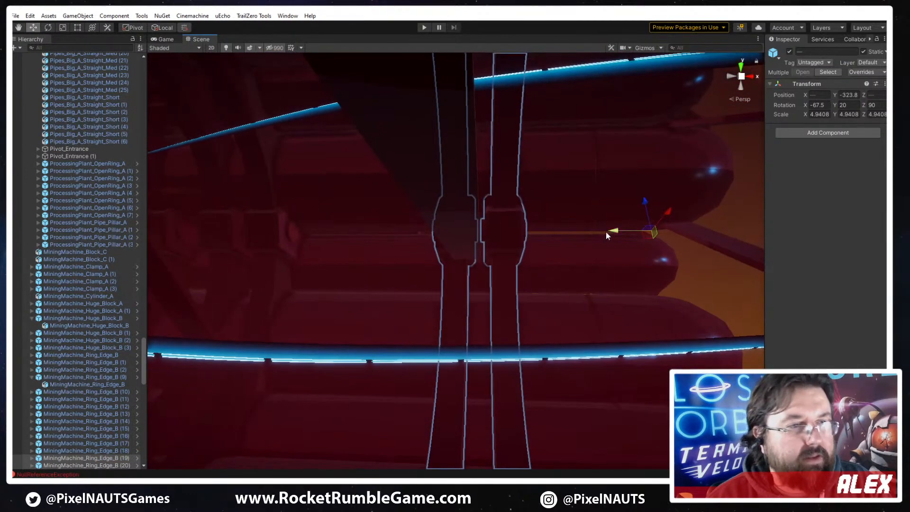
drag(593, 233, 577, 233)
Duplicate the newest ring pair again and shift that copy into place near the ends of the crossing beams
mouse_move(539, 292)
right_down()
mouse_move(602, 287)
mouse_move(545, 291)
right_up()
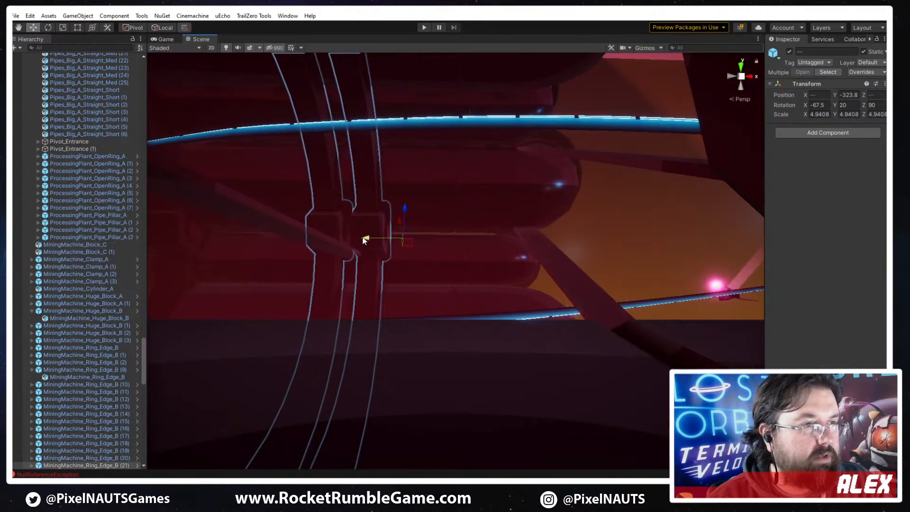
right_drag(479, 254, 595, 232)
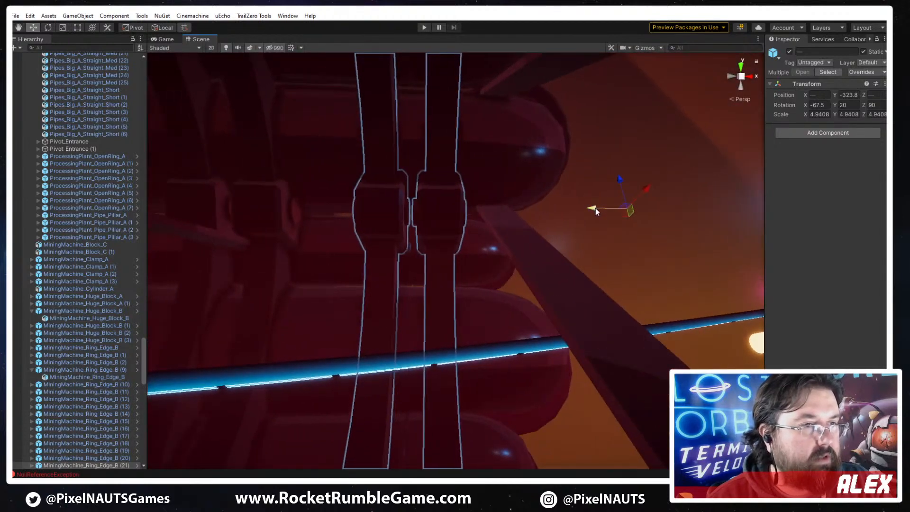
drag(593, 209, 558, 280)
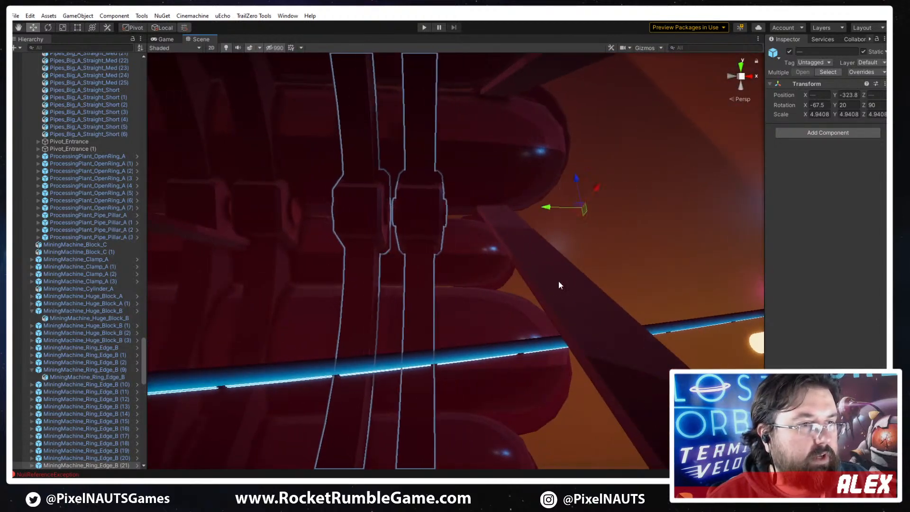
Move the Cube (10) beam toward the tunnel wall, to about X 602.46, Y 11.64, Z 72.05
click(530, 294)
click(609, 391)
right_drag(608, 391, 626, 317)
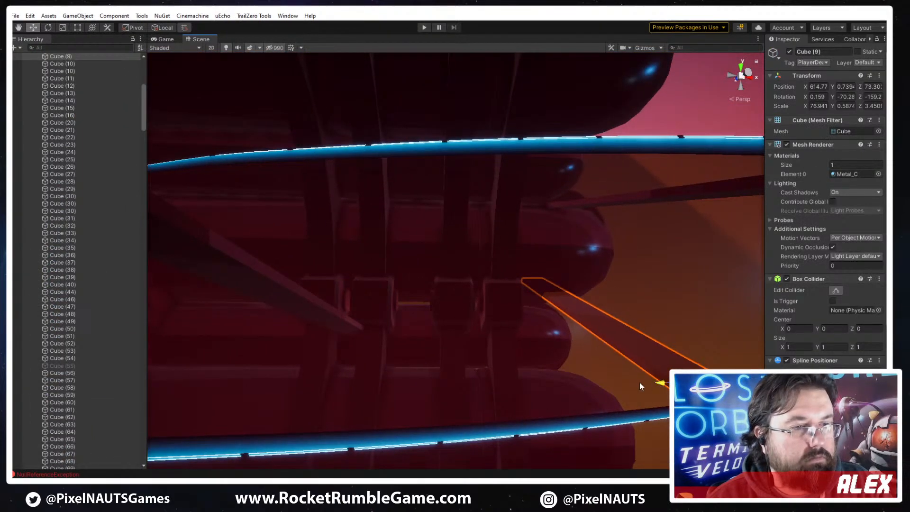
click(703, 195)
click(706, 197)
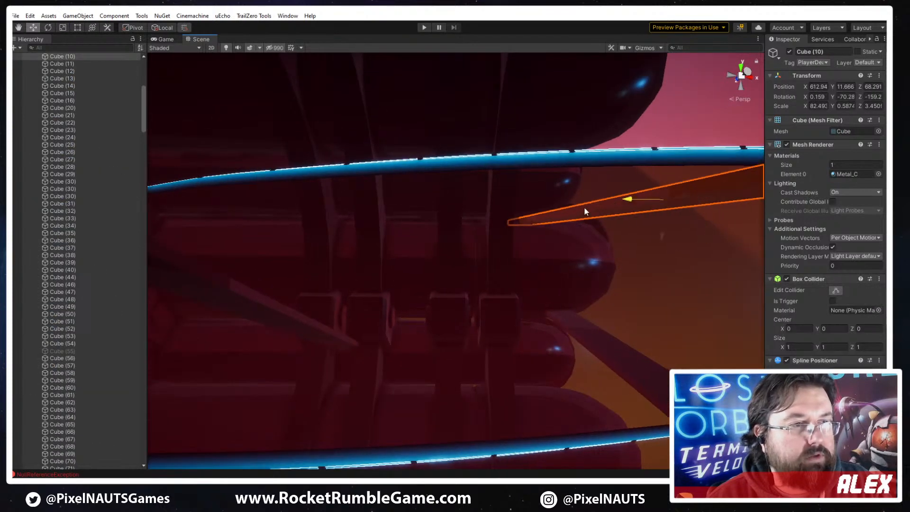
right_drag(482, 217, 469, 330)
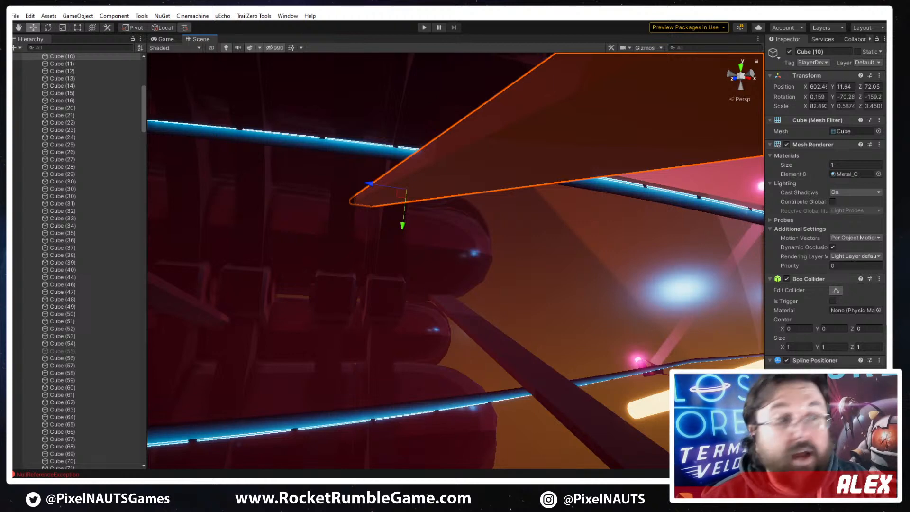
Add another copy of the ring pair farther along the tunnel, with its end ring at about X 399.3, Z 868.25
right_drag(471, 291, 251, 241)
click(575, 300)
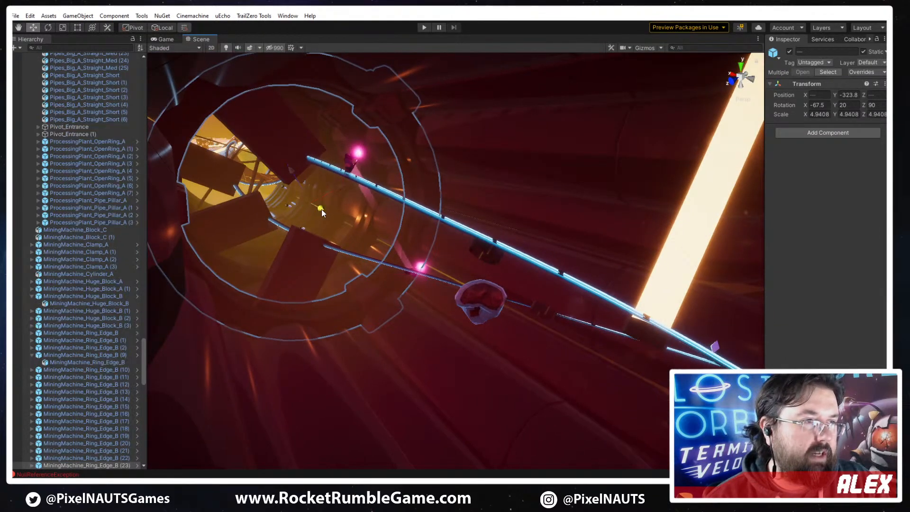
click(321, 210)
drag(381, 246, 376, 246)
Try an extra SwirlyTunnel_B ring outside the tunnel mouth at X -116.6, enlarged to about 13.62 × 26.79 × 13.62, and delete it
right_drag(393, 291, 345, 308)
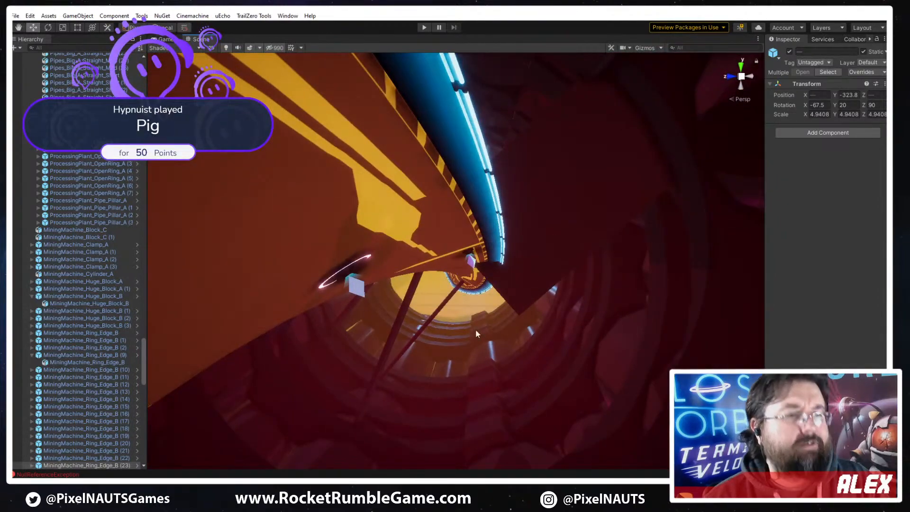
right_drag(536, 339, 481, 322)
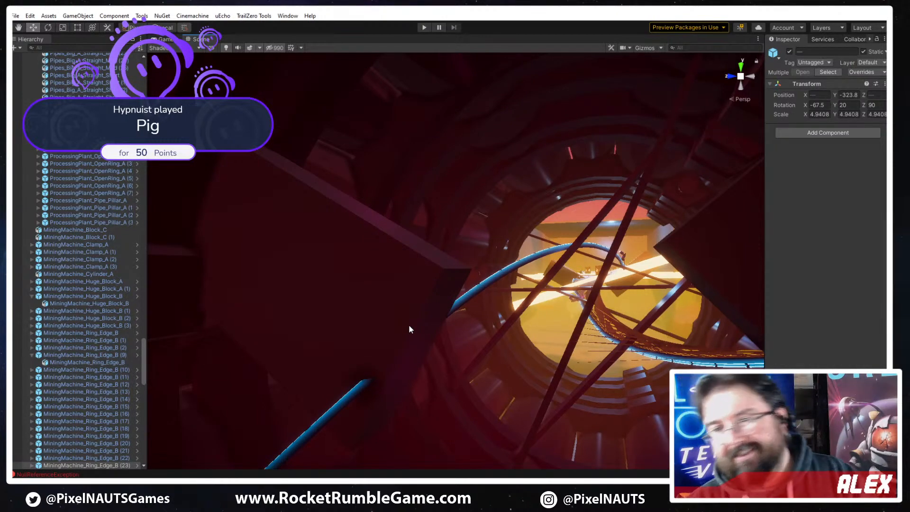
right_drag(501, 353, 164, 405)
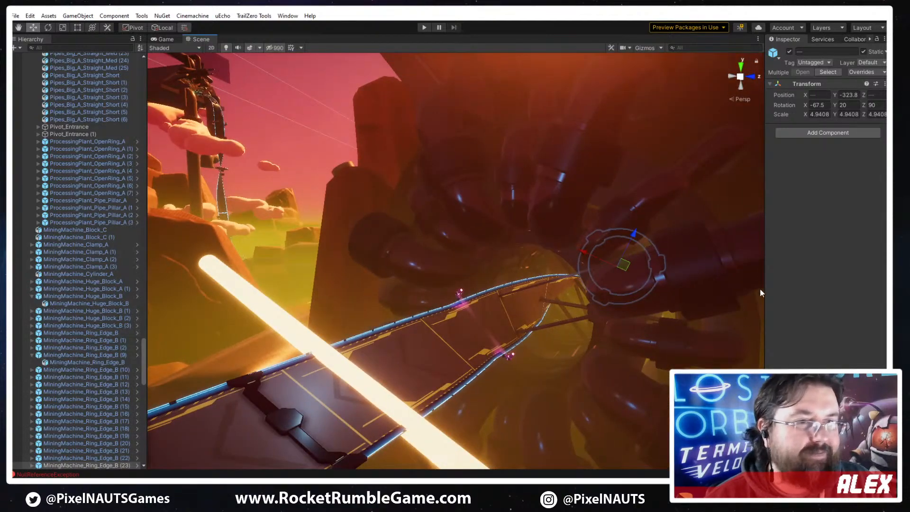
click(694, 218)
right_drag(682, 201, 642, 266)
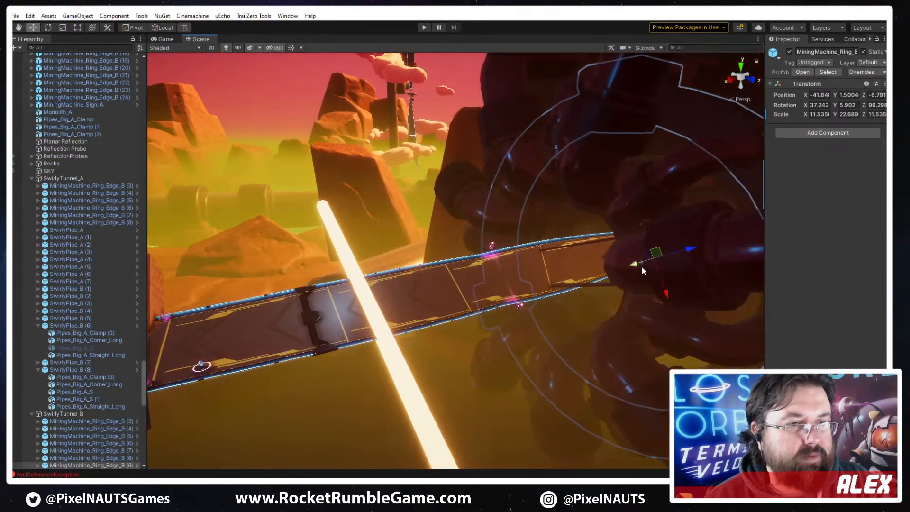
drag(636, 265, 524, 293)
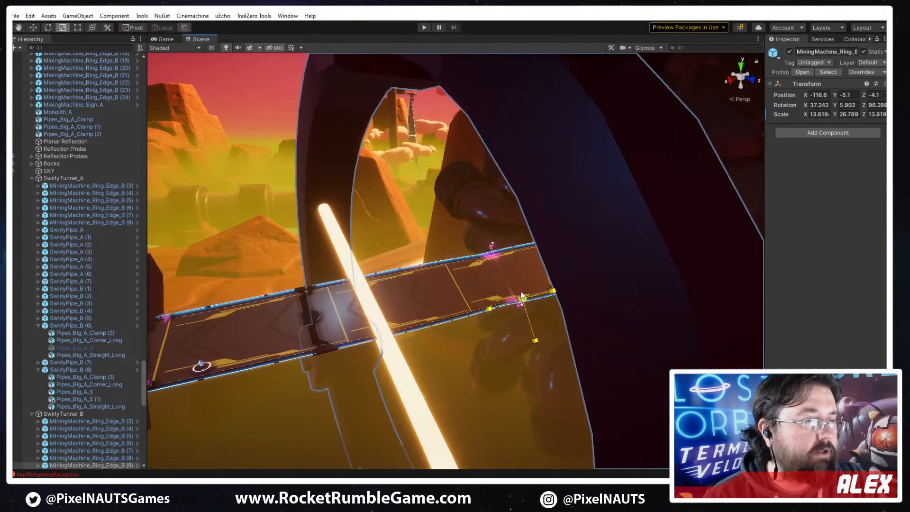
right_drag(464, 315, 137, 226)
key(Delete)
Delete the large placeholder wall and roof cubes beside and above the track beyond the tunnel exit
right_drag(380, 244, 449, 288)
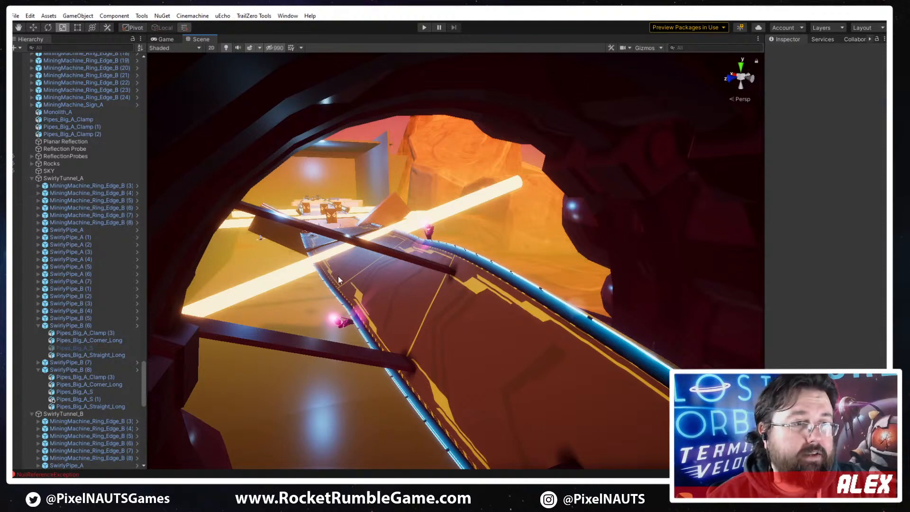
right_drag(338, 279, 313, 271)
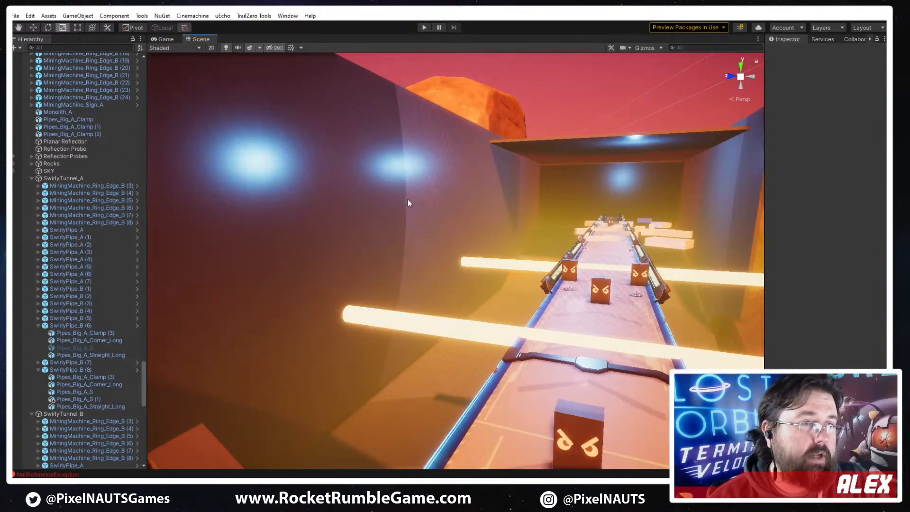
click(408, 199)
right_drag(467, 228, 483, 229)
key(Delete)
click(526, 199)
key(Delete)
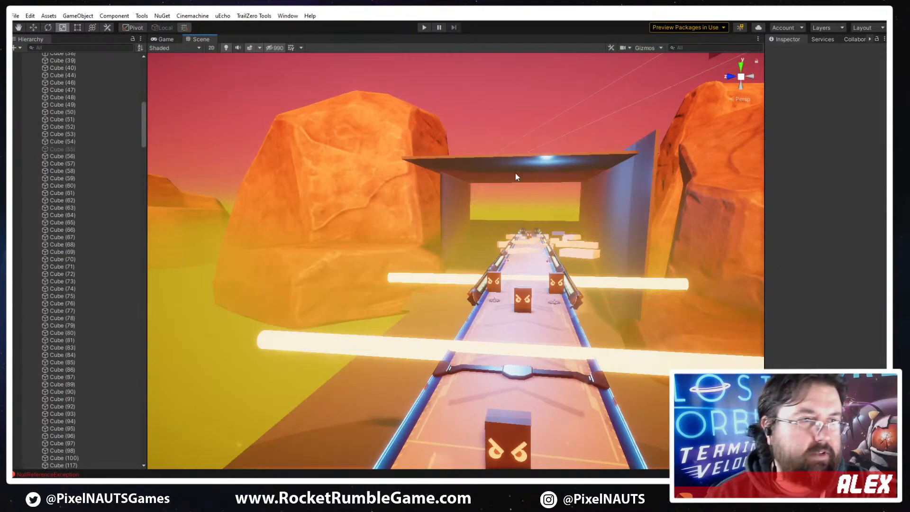
click(513, 171)
key(Delete)
click(452, 201)
key(Delete)
Delete the remaining placeholder side wall and the floor slabs Cube (120) and Cube (10) beneath the track
click(479, 241)
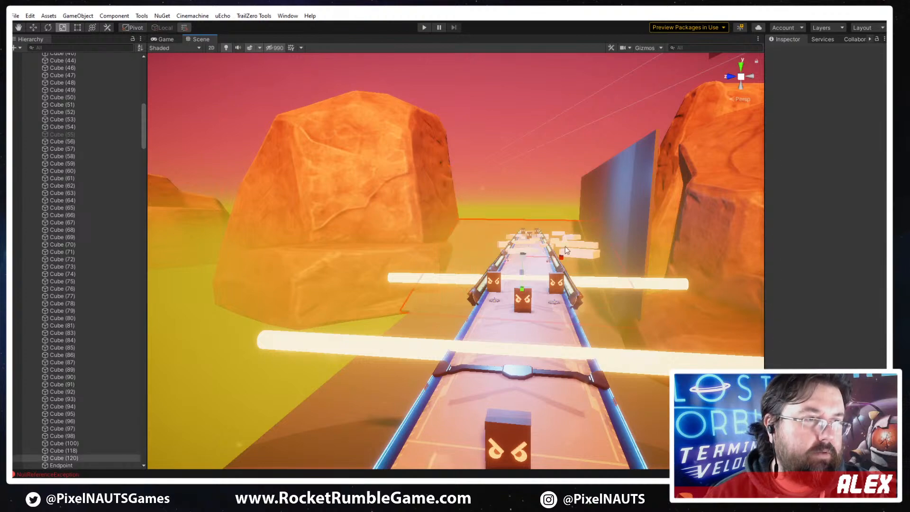
key(Delete)
click(641, 202)
key(Delete)
right_drag(473, 269, 397, 327)
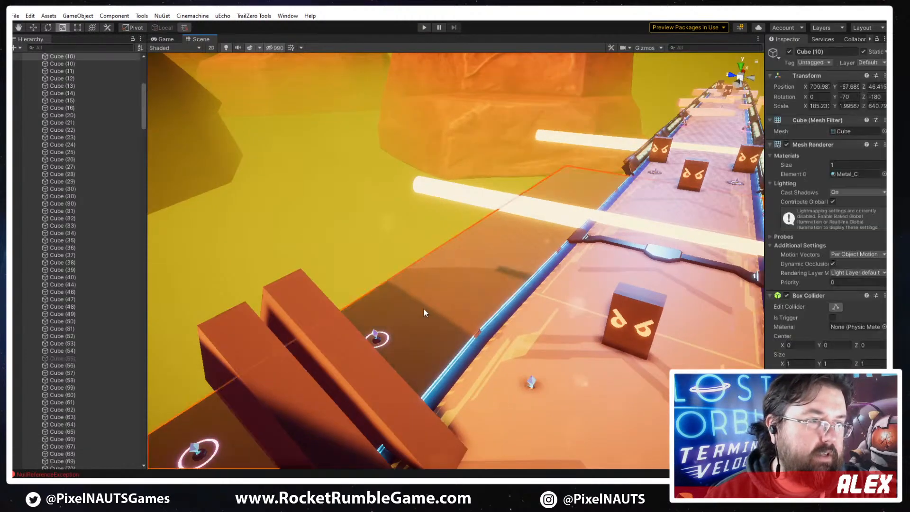
key(Delete)
Try rotating the ring pair (11) and (12) around the tunnel axis, and undo the change
right_drag(487, 294, 567, 192)
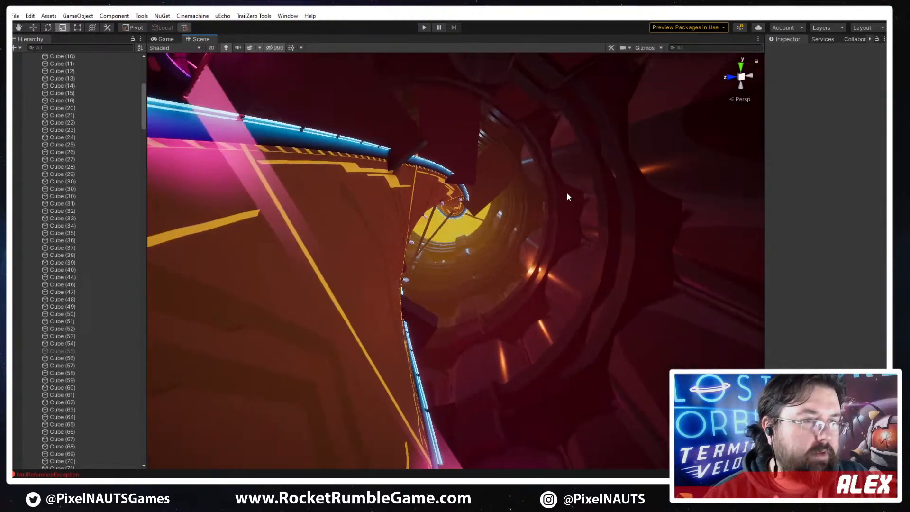
right_drag(507, 200, 624, 388)
right_drag(428, 228, 552, 197)
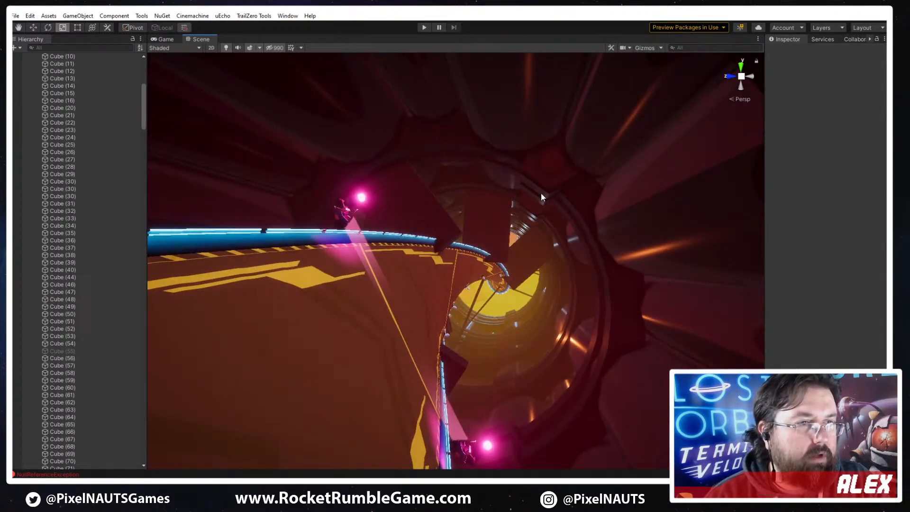
right_drag(570, 272, 531, 215)
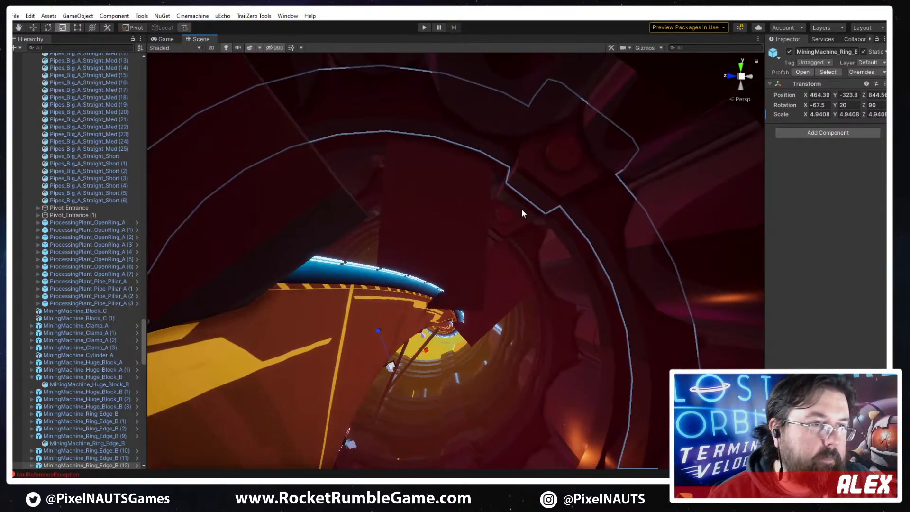
shift+click(522, 209)
right_drag(479, 235, 462, 253)
key(e)
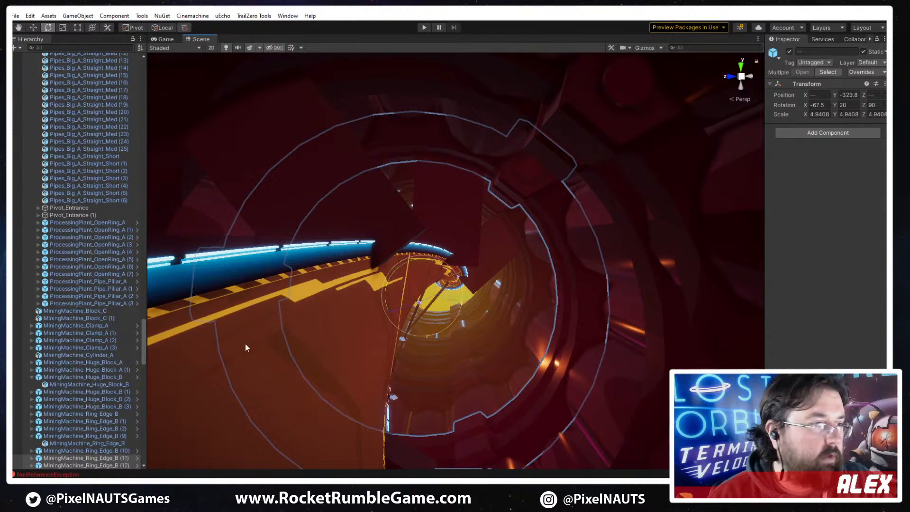
drag(441, 263, 535, 325)
right_drag(493, 308, 502, 308)
key(s)
click(569, 345)
right_drag(573, 305, 573, 305)
key(d)
key(ctrl+z)
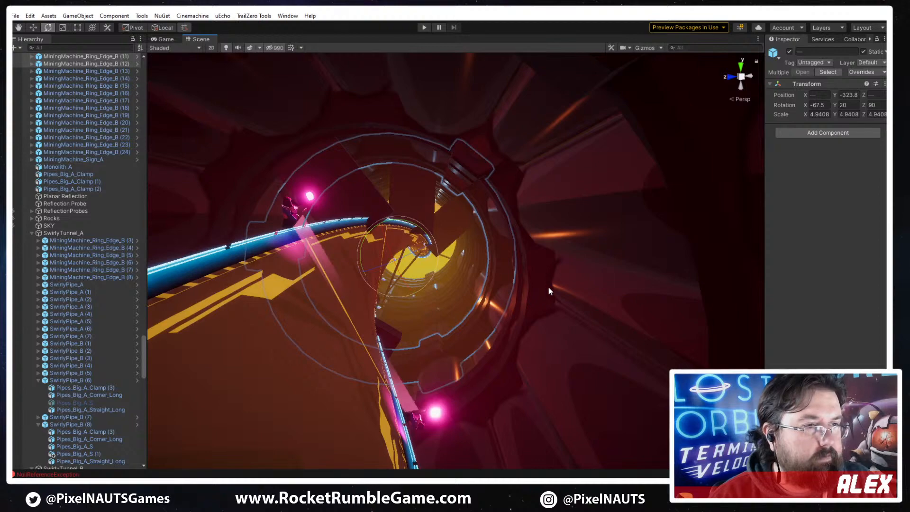
key(ctrl+z)
Select the tunnel rings MiningMachine_Ring_Edge_B (2) and (9) through (24), leaving out the unnumbered ring and ring (1)
right_drag(526, 354, 457, 345)
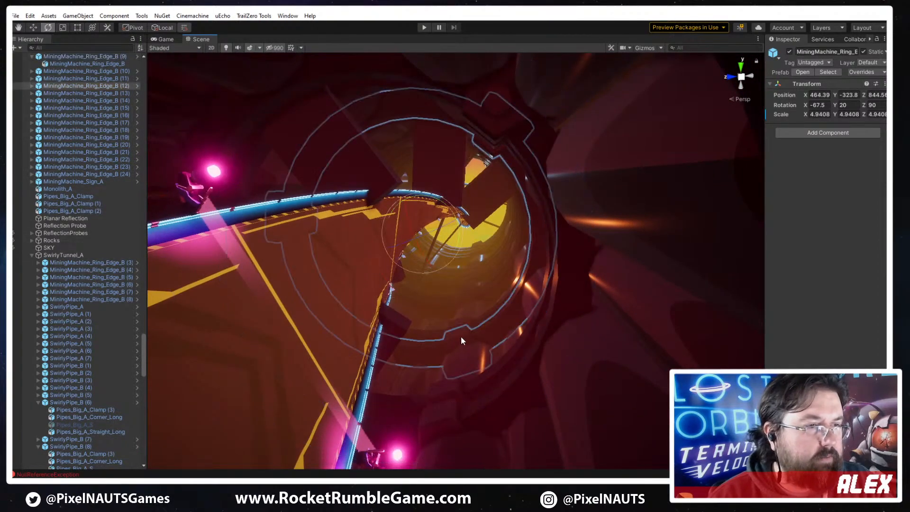
click(98, 174)
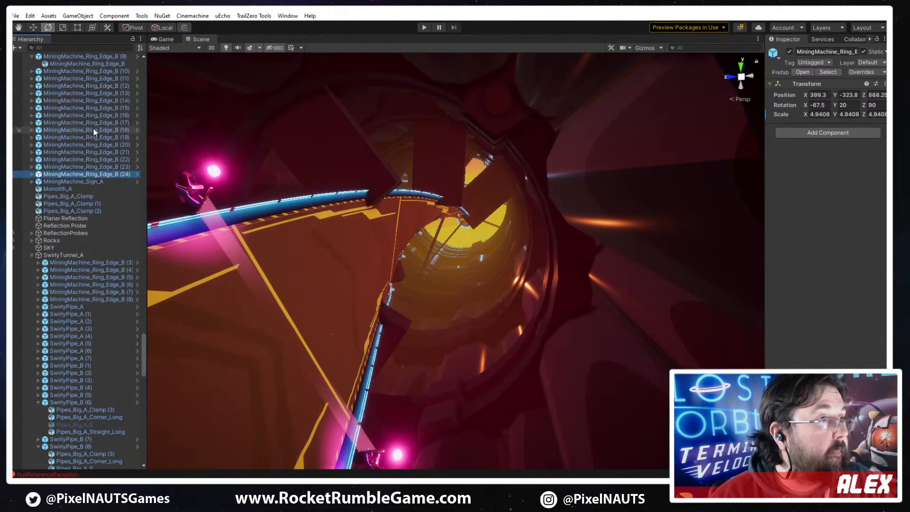
scroll(93, 129, up, 3)
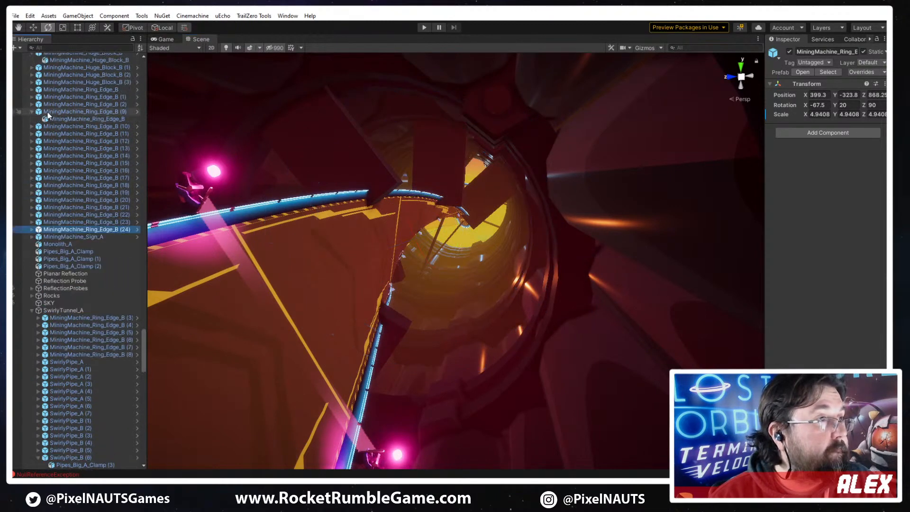
shift+click(97, 90)
right_drag(587, 199, 281, 266)
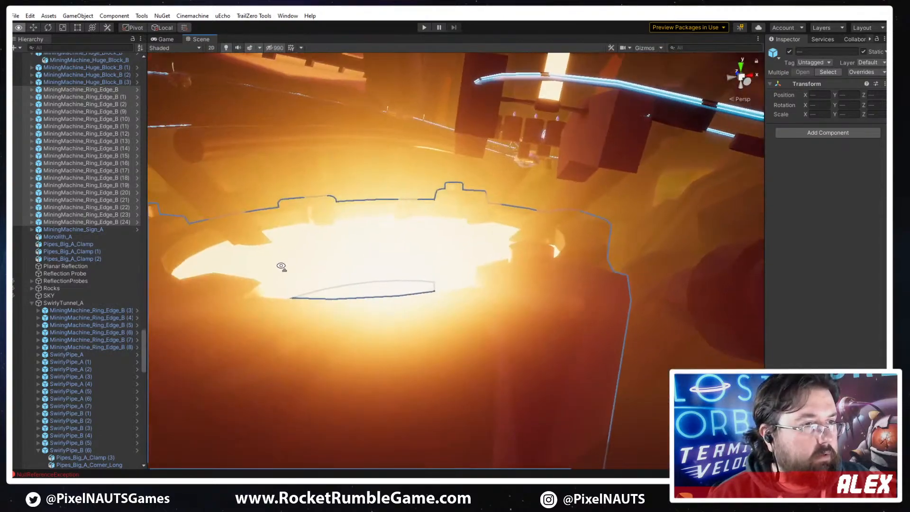
ctrl+click(110, 98)
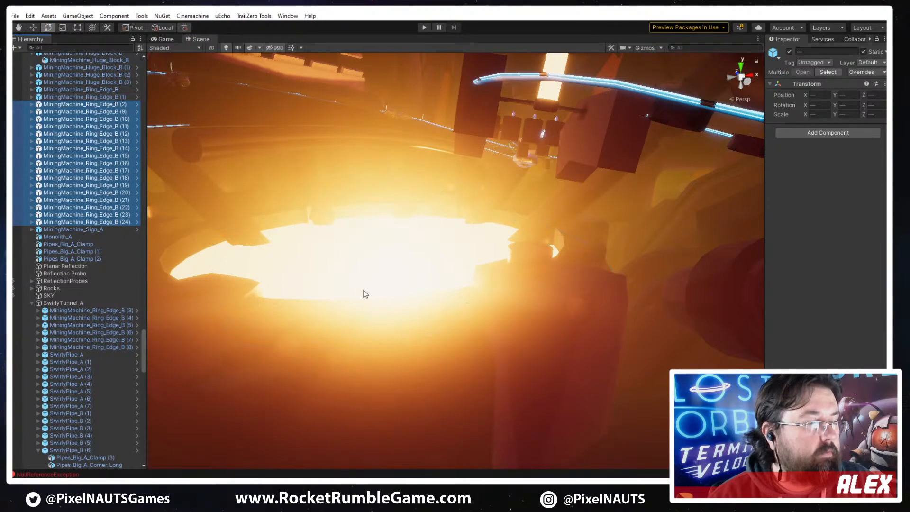
Rotate all the selected rings together around the tunnel axis to reposition their blocks relative to the track
right_drag(364, 290, 564, 230)
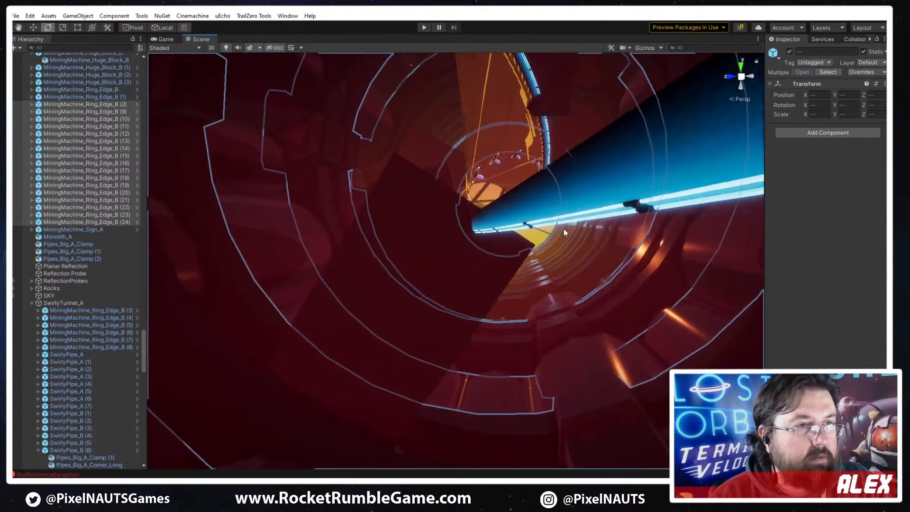
right_drag(598, 276, 405, 245)
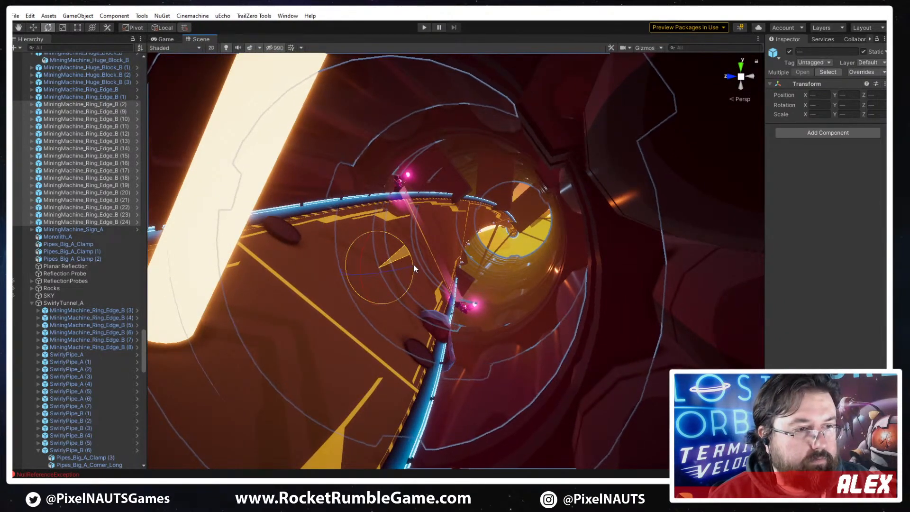
right_drag(415, 271, 496, 364)
right_drag(520, 319, 532, 316)
scroll(521, 251, down, 8)
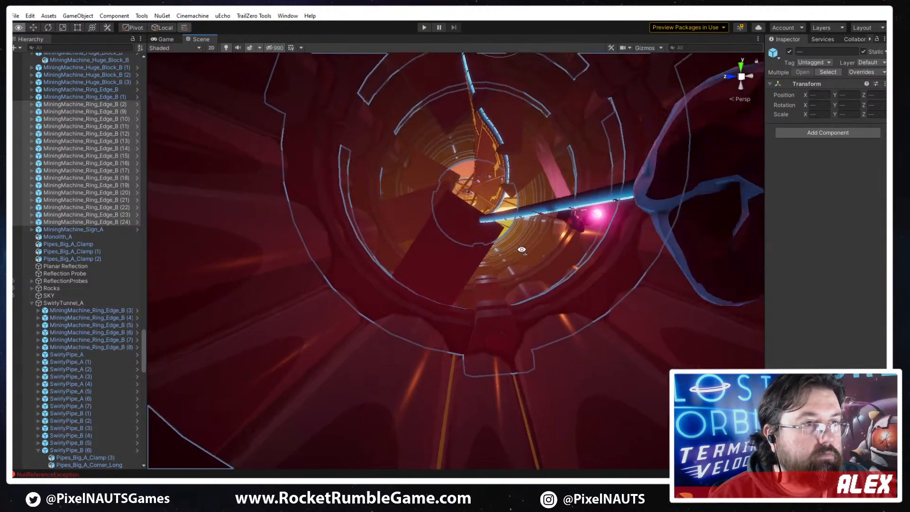
drag(490, 154, 495, 158)
right_drag(491, 258, 493, 250)
drag(486, 174, 486, 176)
right_drag(545, 336, 506, 341)
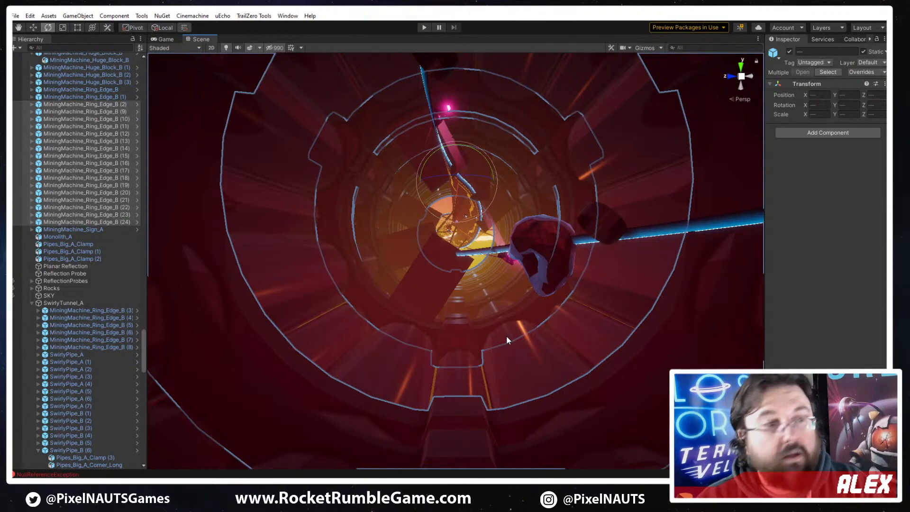
right_drag(440, 280, 440, 214)
key(w)
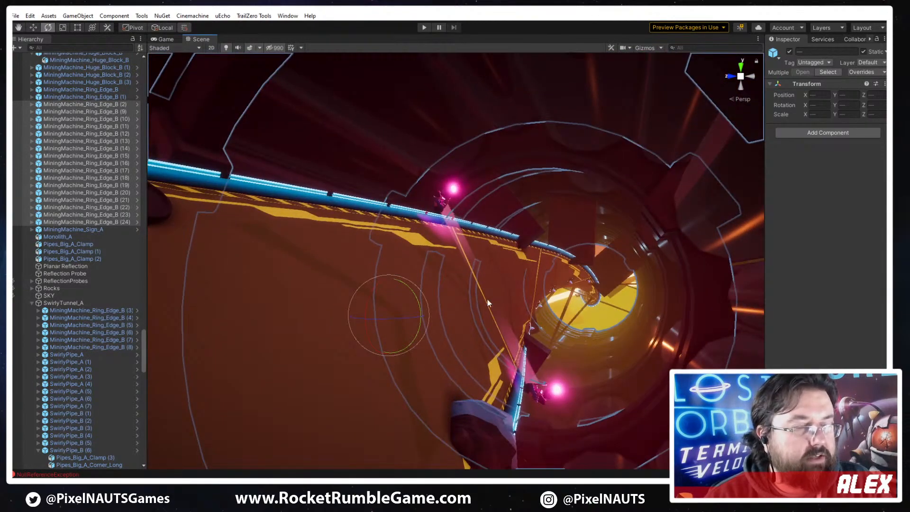
right_drag(531, 324, 322, 335)
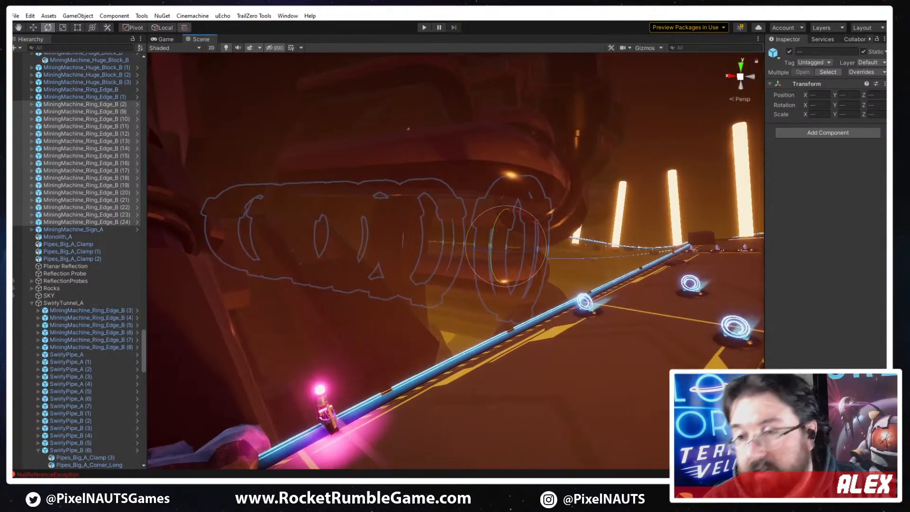
Examine the tunnel interior along the track, checking how the rotated ring blocks and beams sit relative to the track surface and rails
right_drag(702, 349, 687, 334)
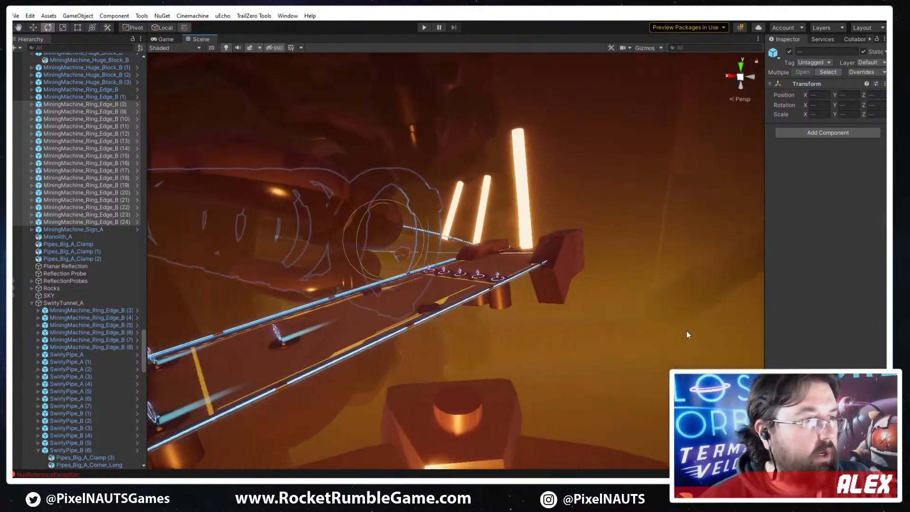
click(630, 338)
right_drag(630, 338, 395, 356)
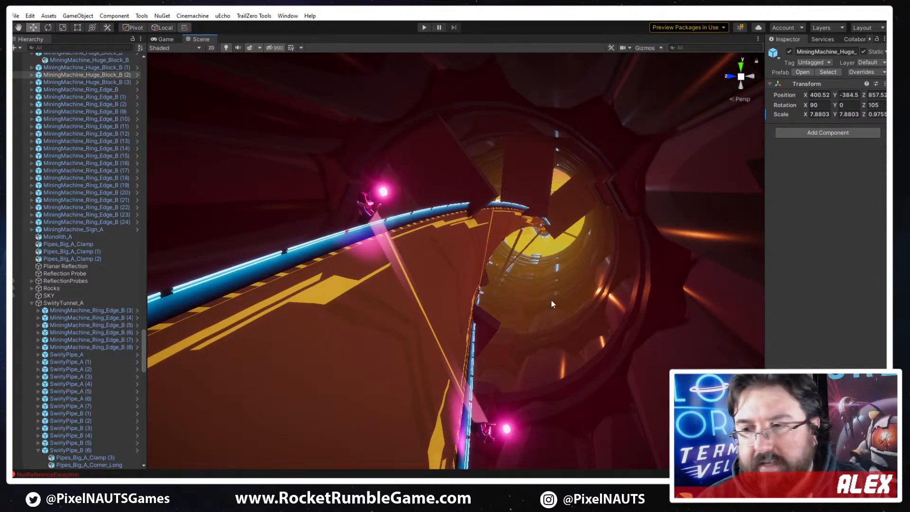
right_drag(551, 304, 431, 305)
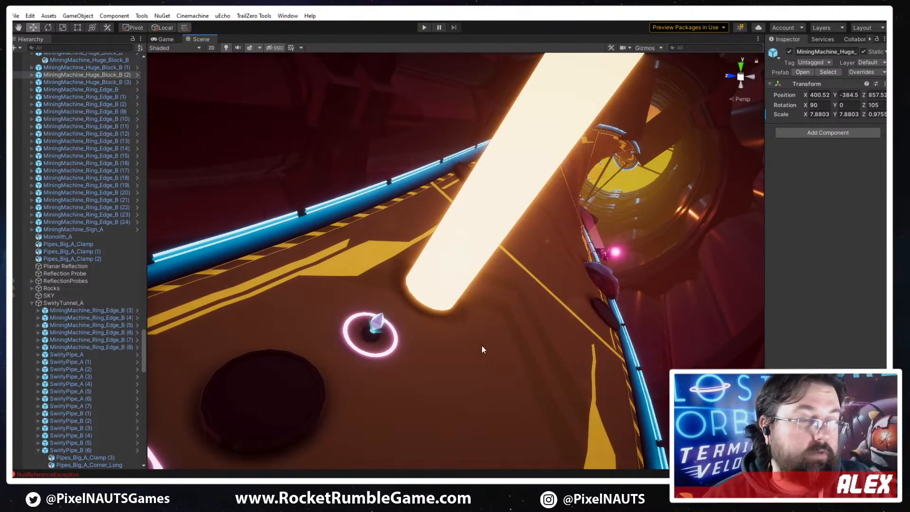
right_drag(564, 235, 473, 226)
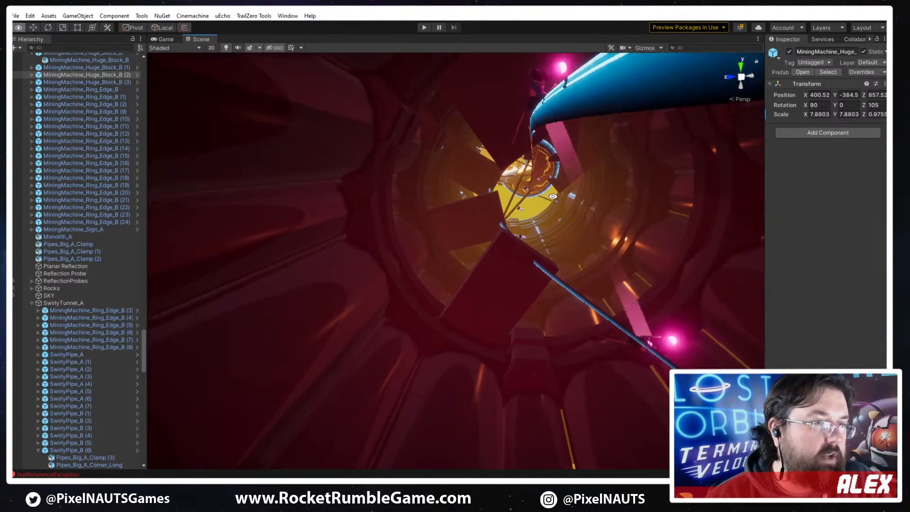
right_drag(552, 196, 583, 138)
shift+click(101, 157)
right_click(117, 171)
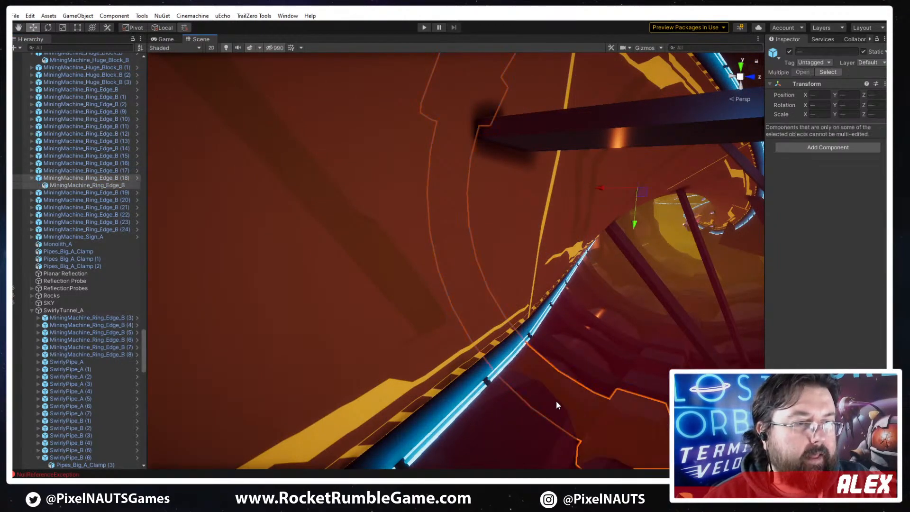
right_drag(556, 400, 644, 397)
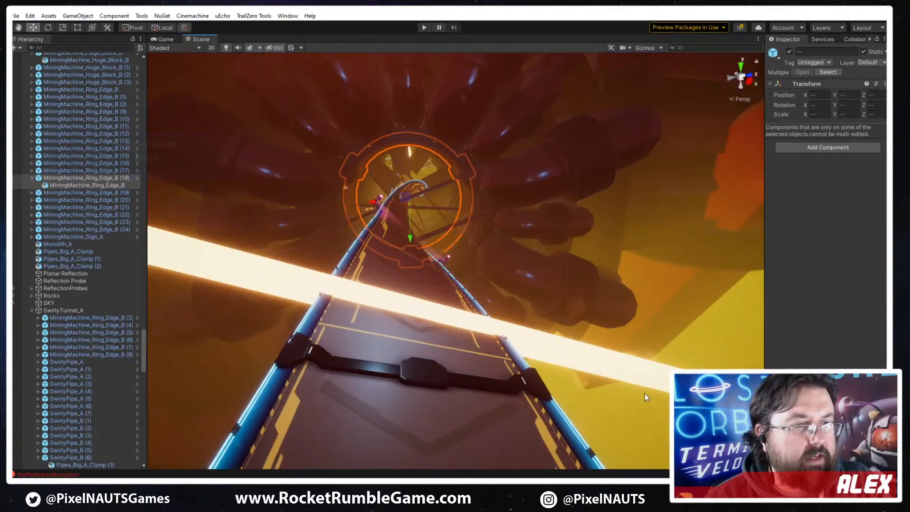
Examine the pillar wall and huge block around the tunnel's exterior pipes, and the open track sections beyond them
click(633, 313)
right_drag(633, 312, 526, 311)
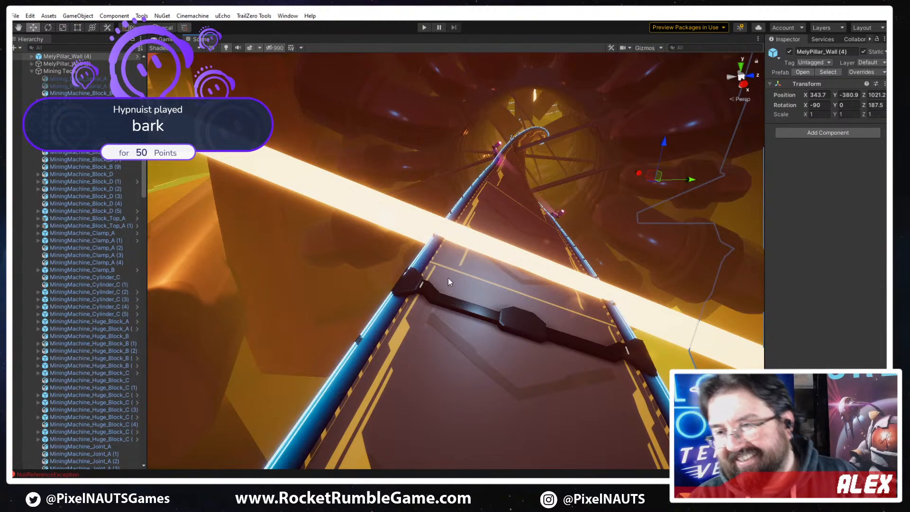
right_drag(558, 236, 240, 158)
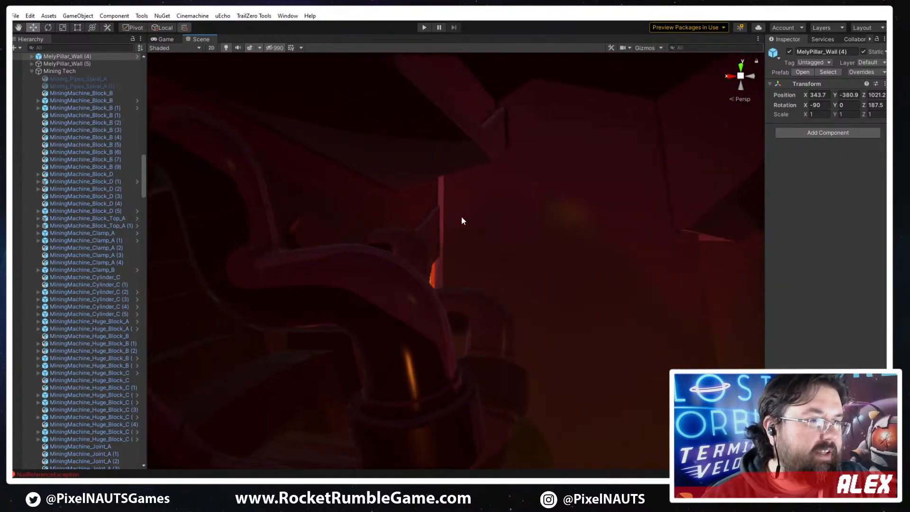
click(461, 215)
right_drag(447, 197, 452, 251)
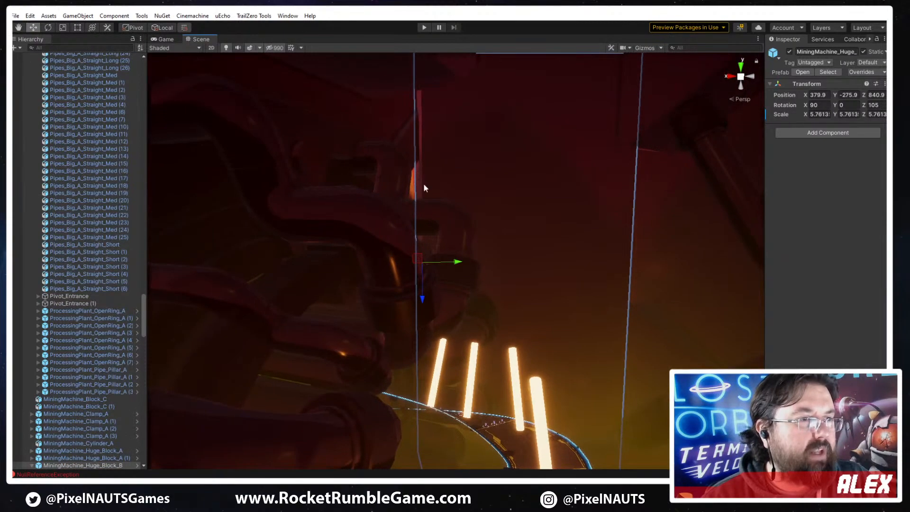
right_drag(424, 188, 477, 227)
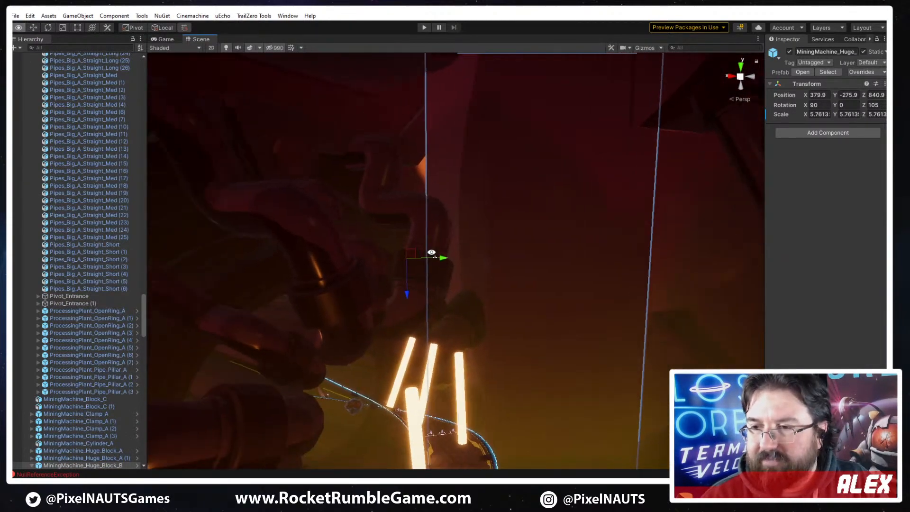
right_drag(431, 252, 171, 353)
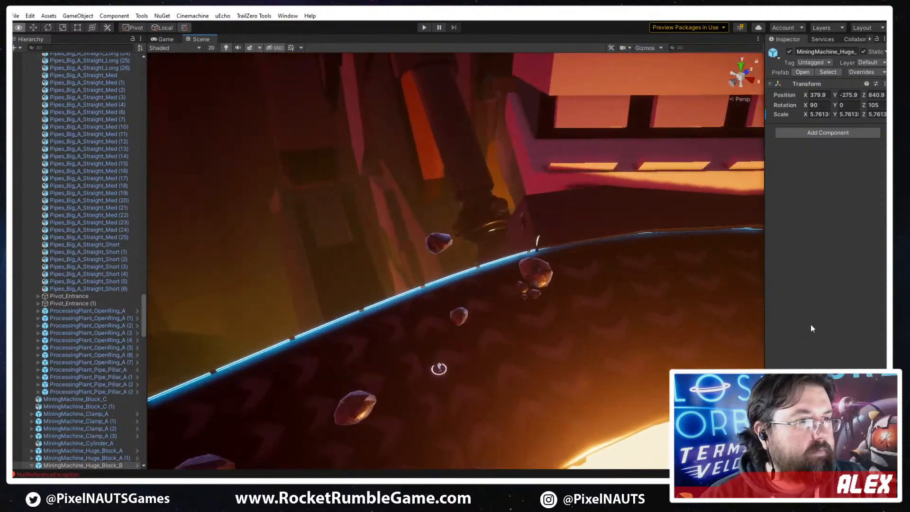
right_drag(439, 368, 320, 243)
right_drag(483, 332, 381, 237)
right_drag(396, 352, 575, 298)
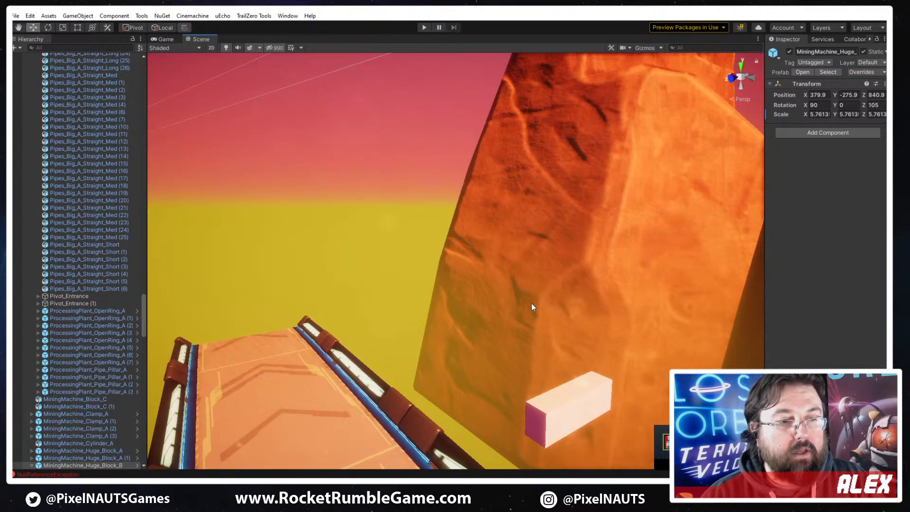